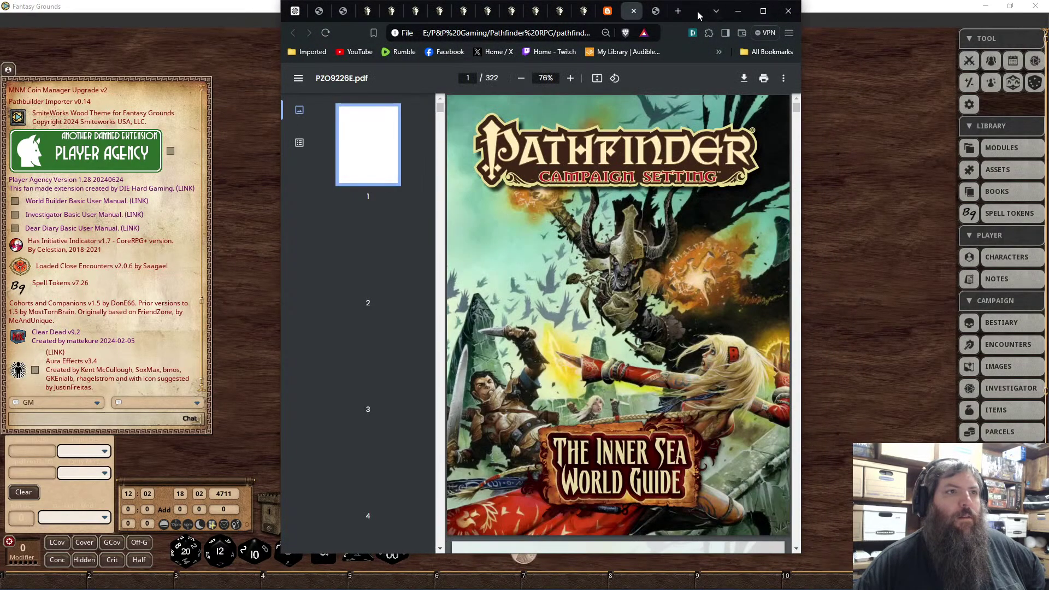
Minimize the PDF browser window, open the campaign's image list and move it to the clear area of the tabletop.
left_click(737, 11)
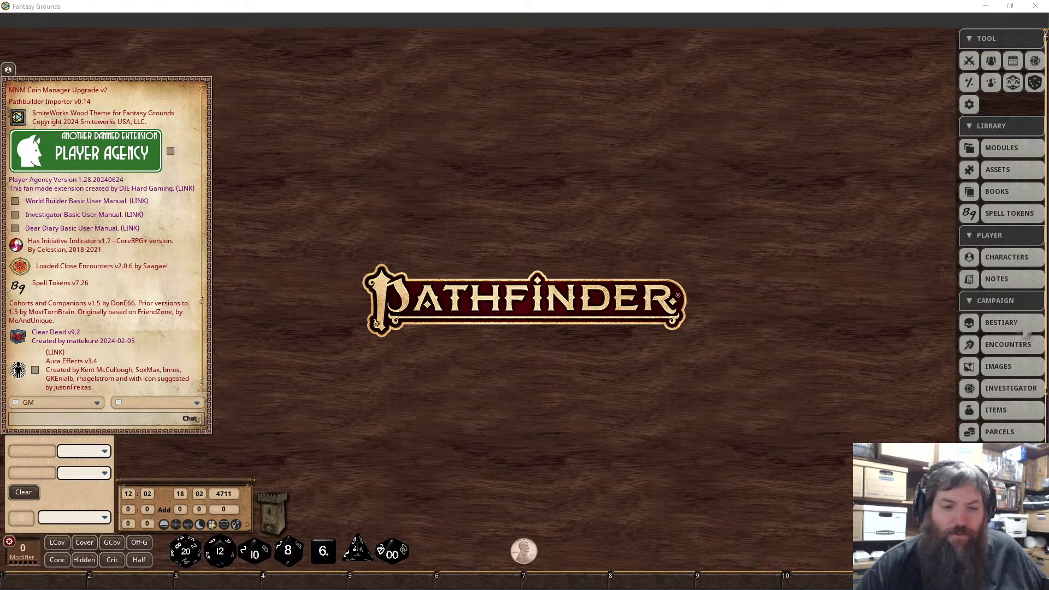
left_click(999, 366)
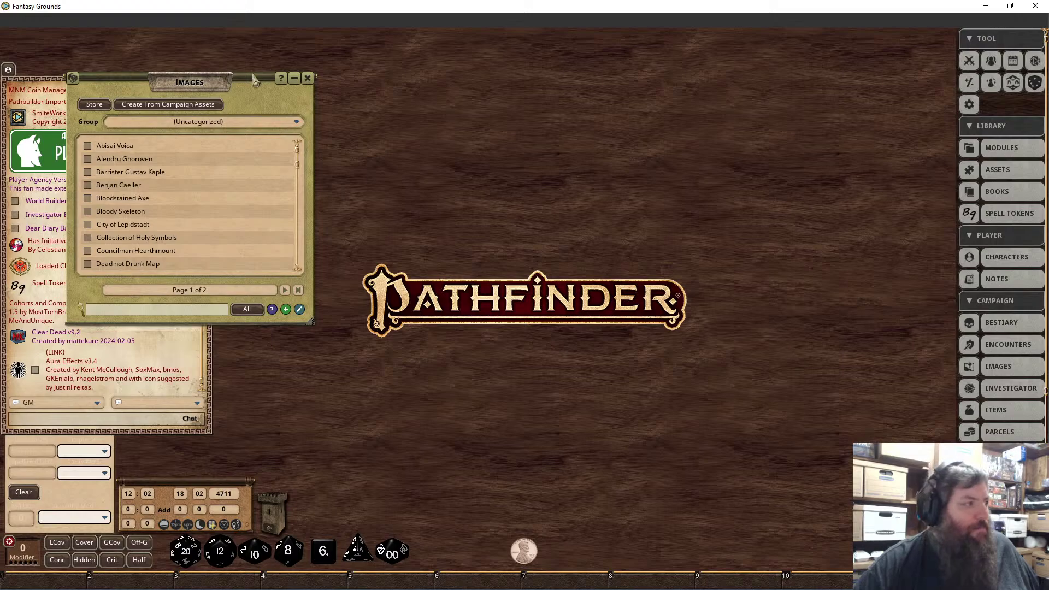
left_click_drag(252, 74, 756, 127)
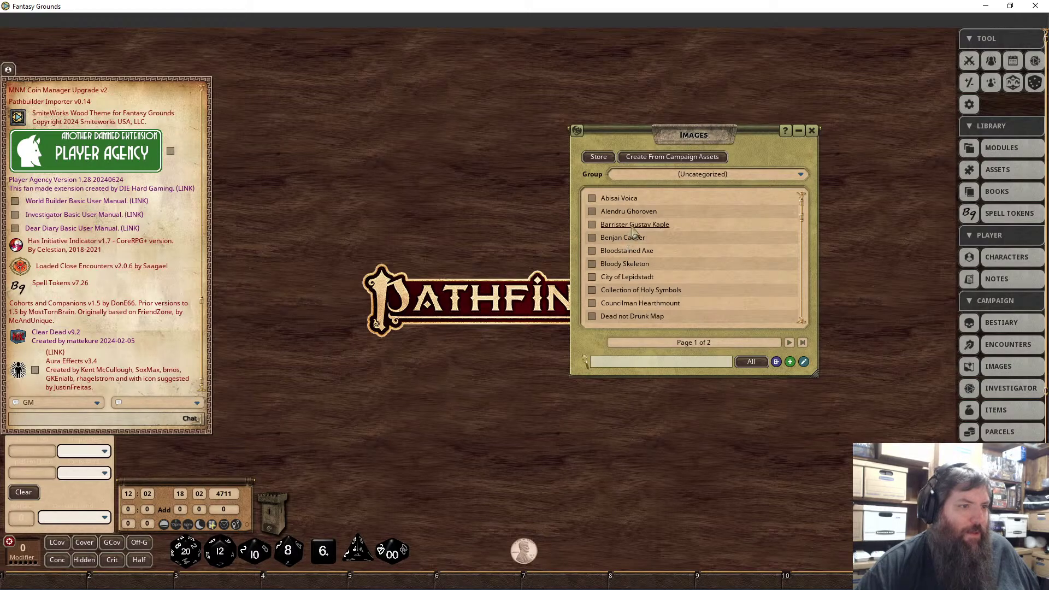
scroll(642, 292, "down", 2)
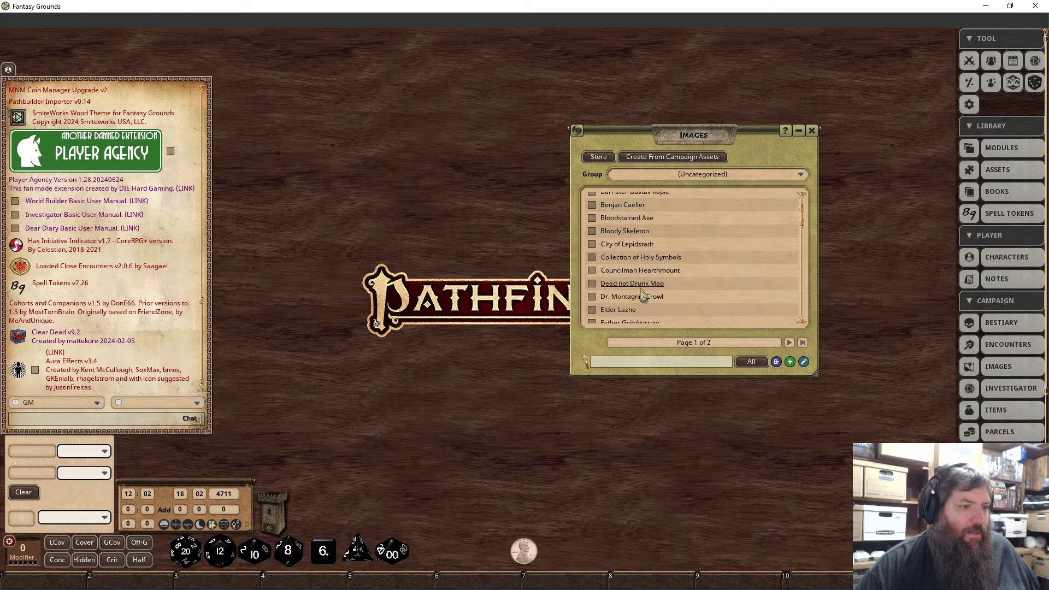
scroll(642, 295, "down", 3)
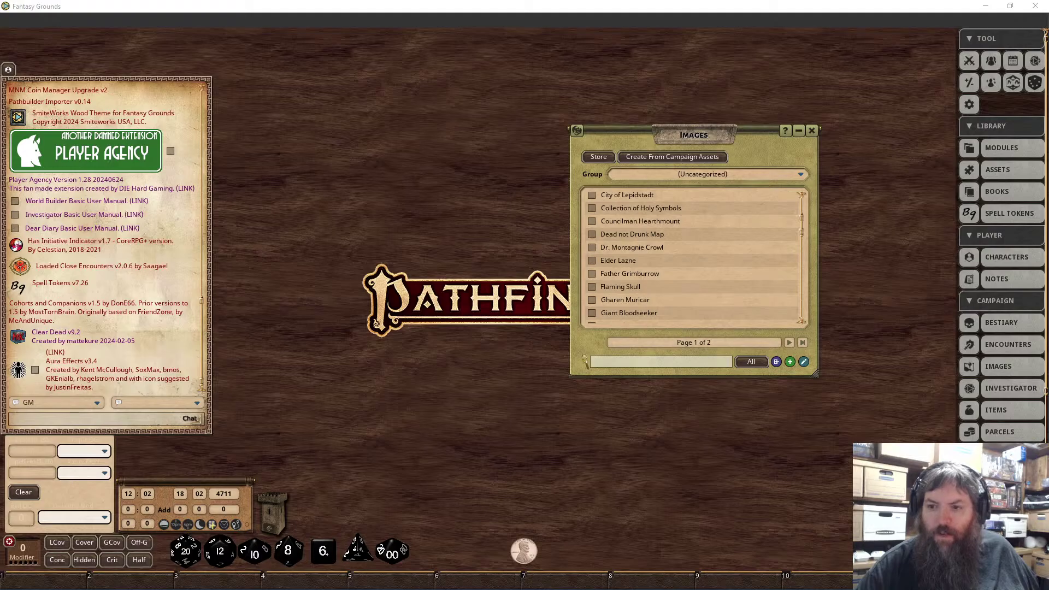
Switch to the Haunting of Harrowstone PDF, enlarge the cover to 195% and look through the opening pages.
key("alt+Tab")
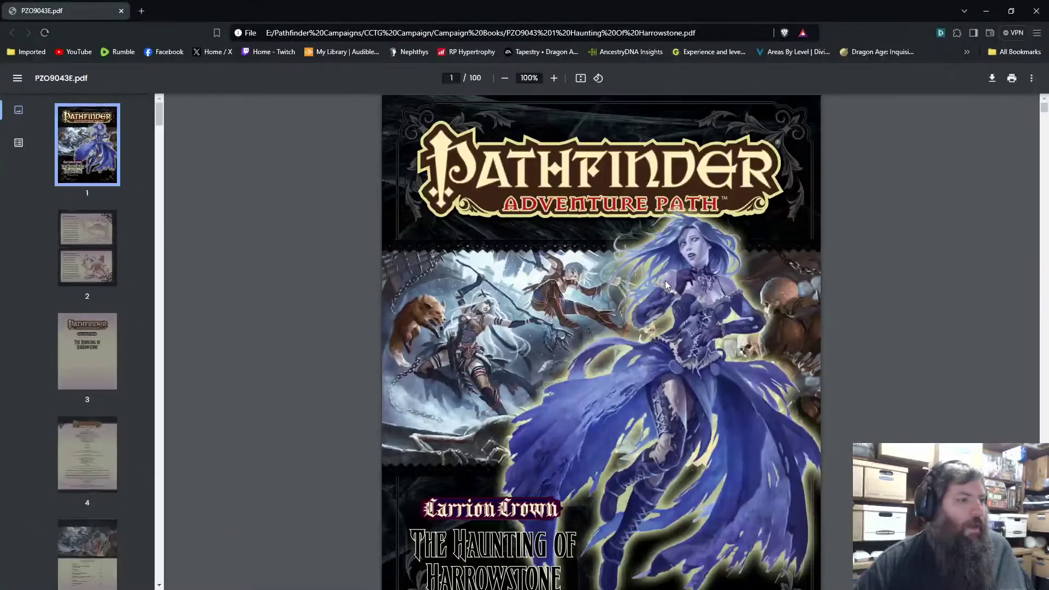
scroll(600, 302, "up", 5)
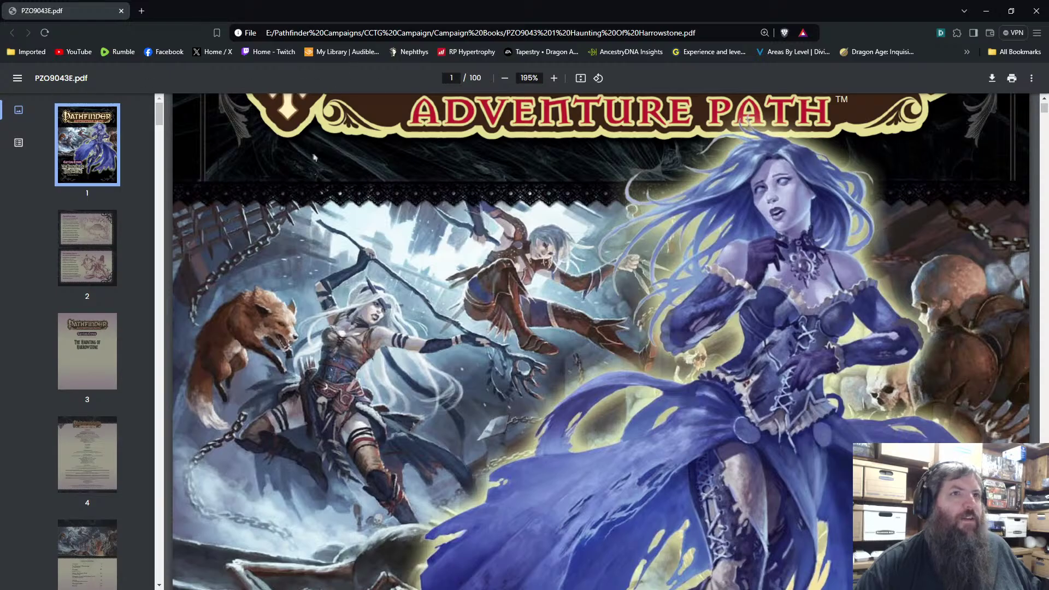
scroll(386, 186, "down", 20)
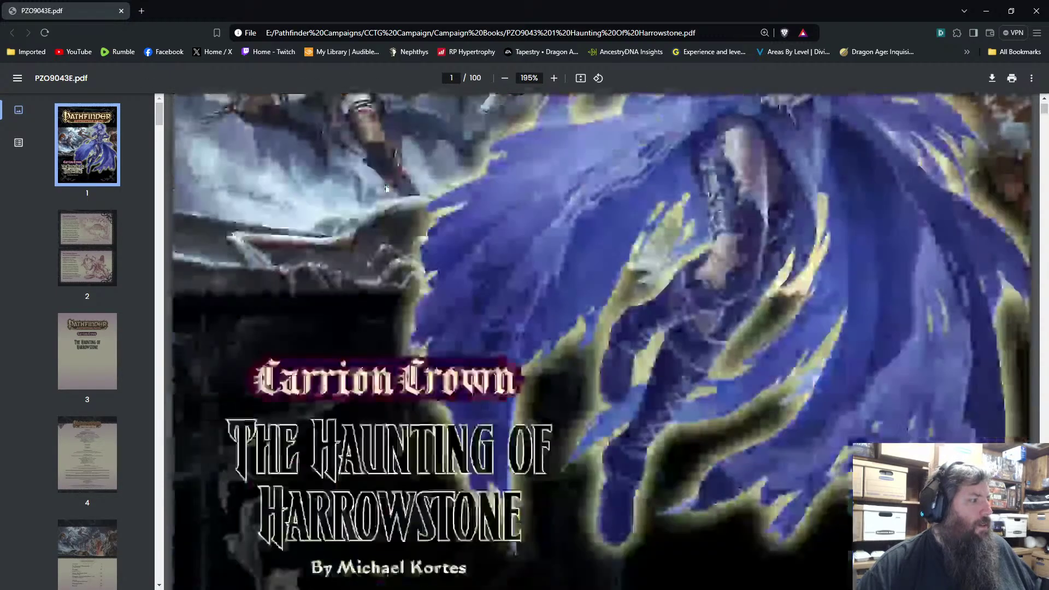
scroll(525, 241, "down", 20)
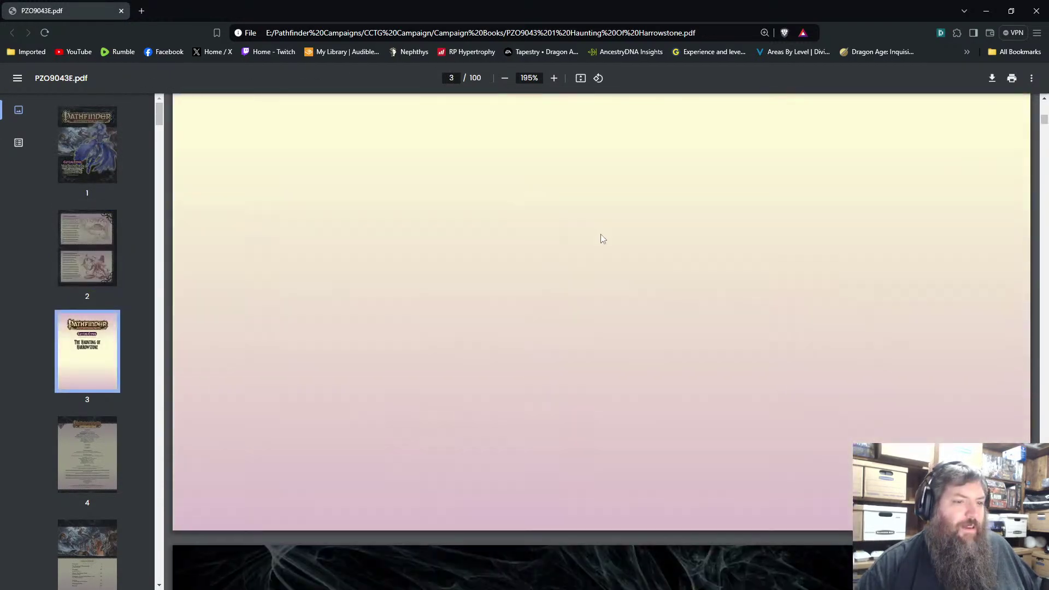
Search the PDF for "grimbu" and go through the matches to the Father Grimburrow portrait on page 14.
key("ctrl+f")
type("grim")
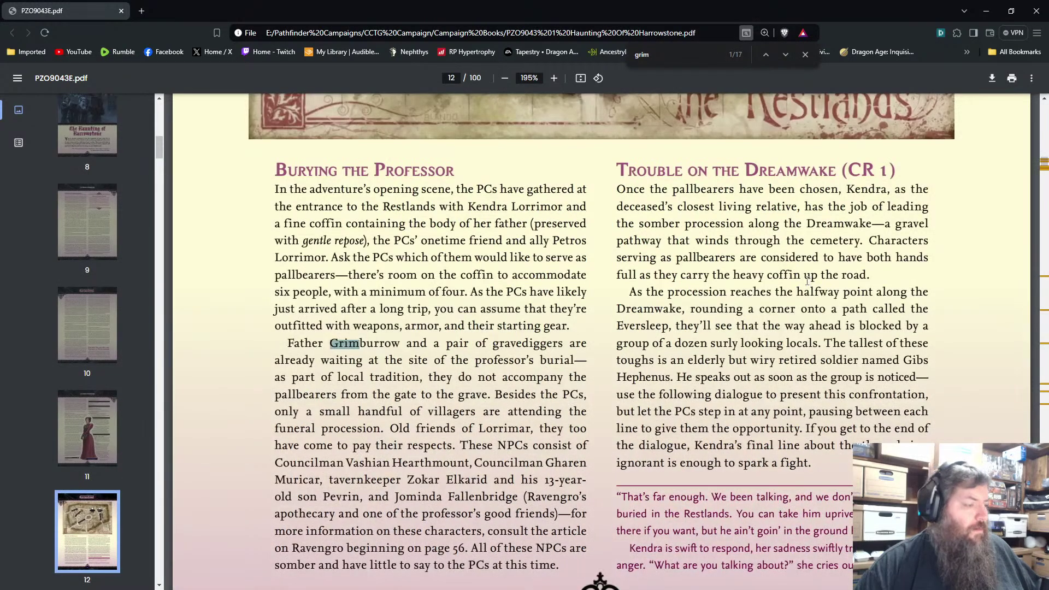
type("bu")
key("Return")
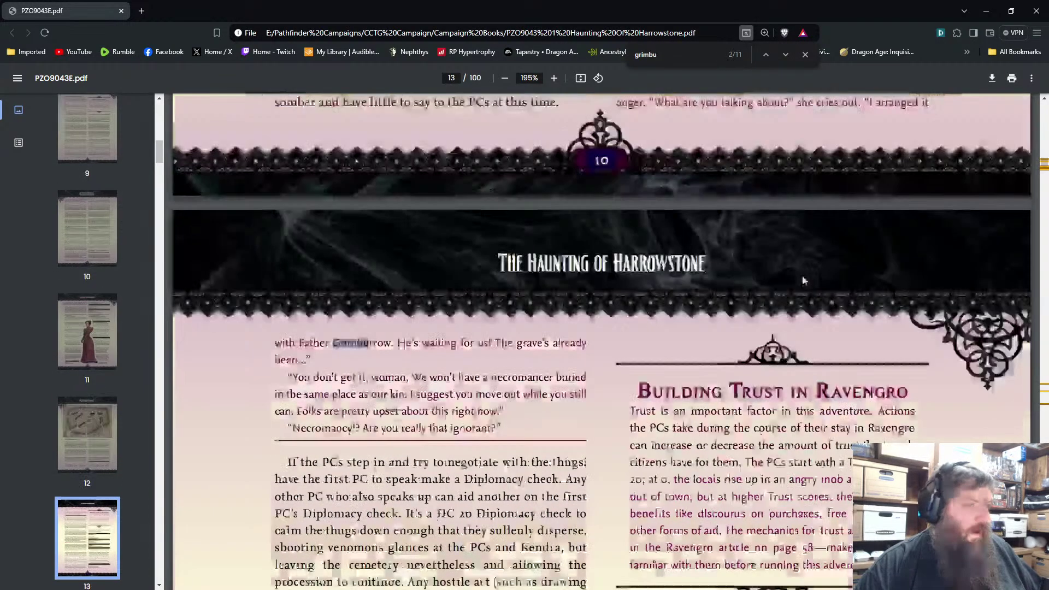
key("Return")
scroll(787, 300, "down", 5)
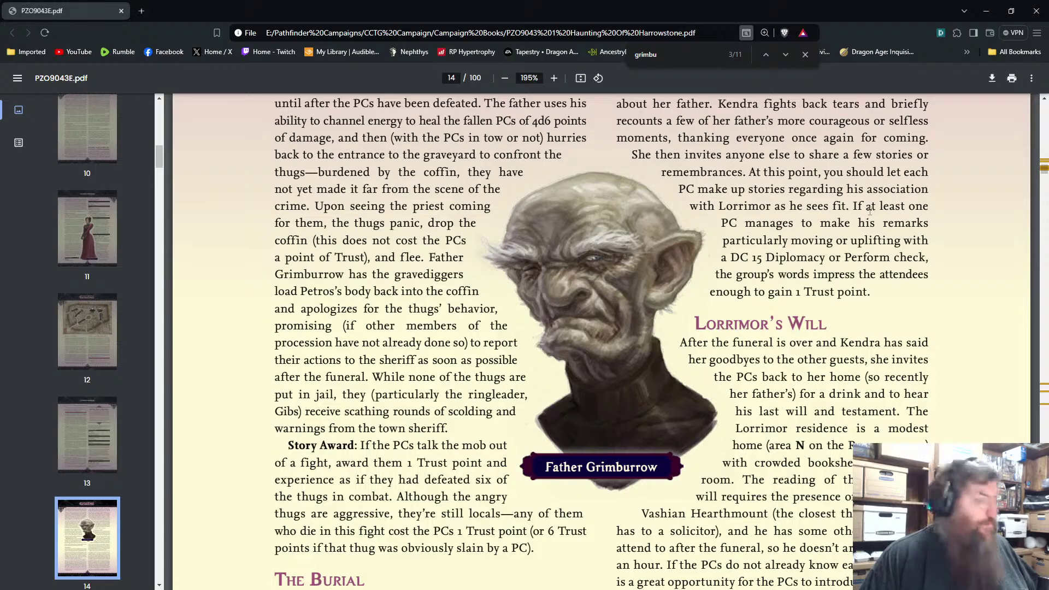
Go to the Gurtis Vortch illustration on page 46 and view it at 146% zoom.
left_click_drag(1043, 176, 1039, 316)
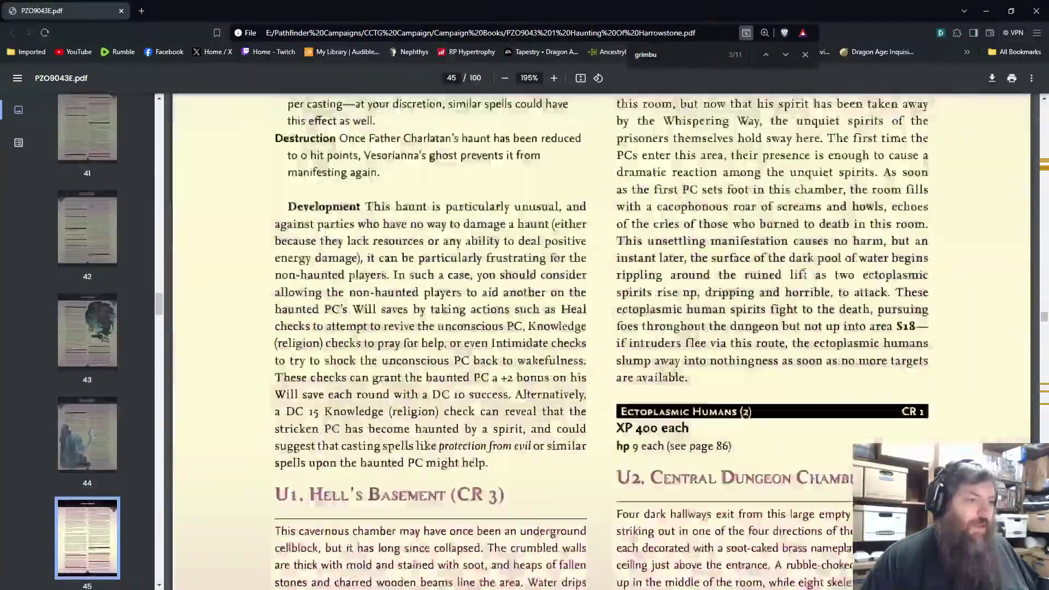
scroll(804, 273, "down", 10)
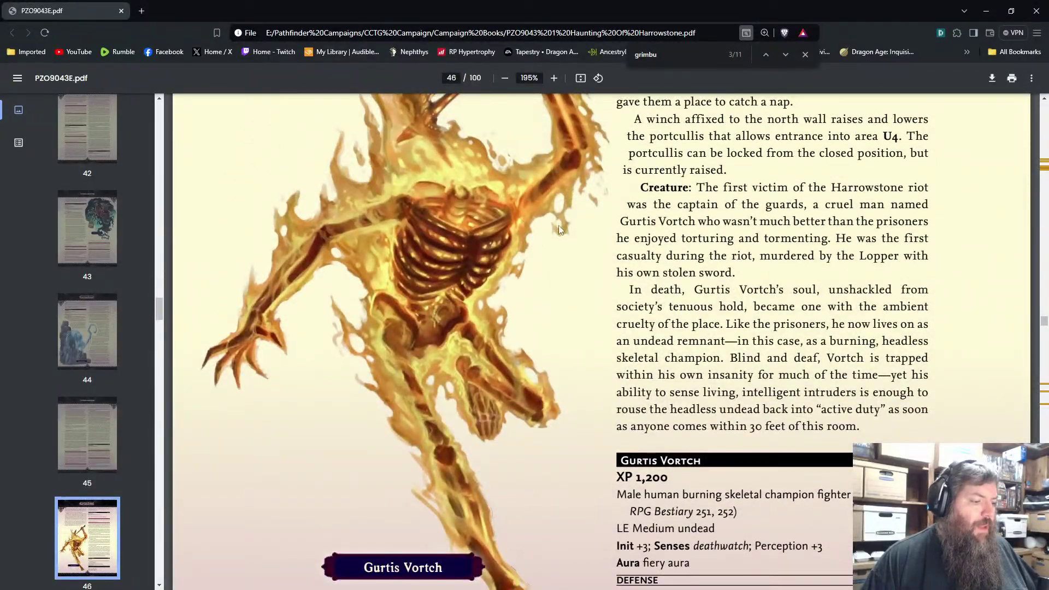
scroll(559, 225, "down", 3, "ctrl")
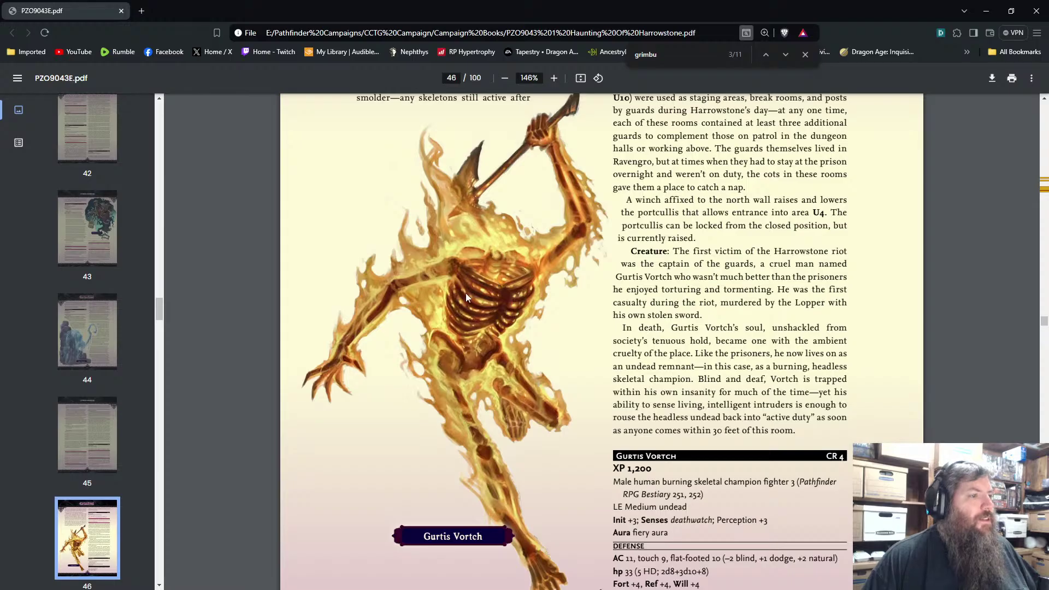
Examine the creature and scene illustrations from the Harrowstone dungeon pages through the tunnel artwork on page 57.
scroll(520, 392, "up", 15)
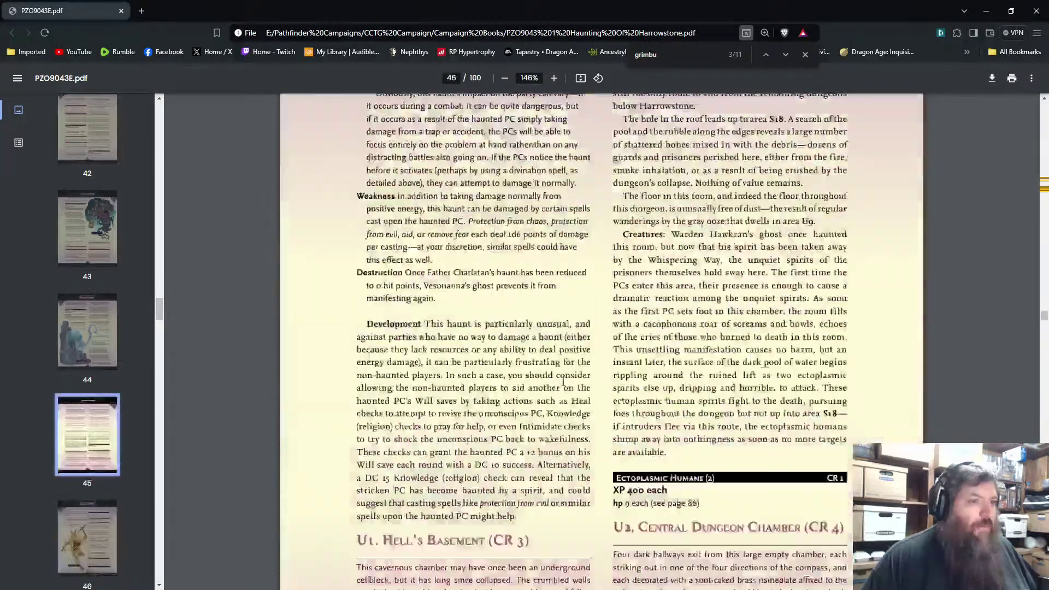
scroll(651, 405, "down", 20)
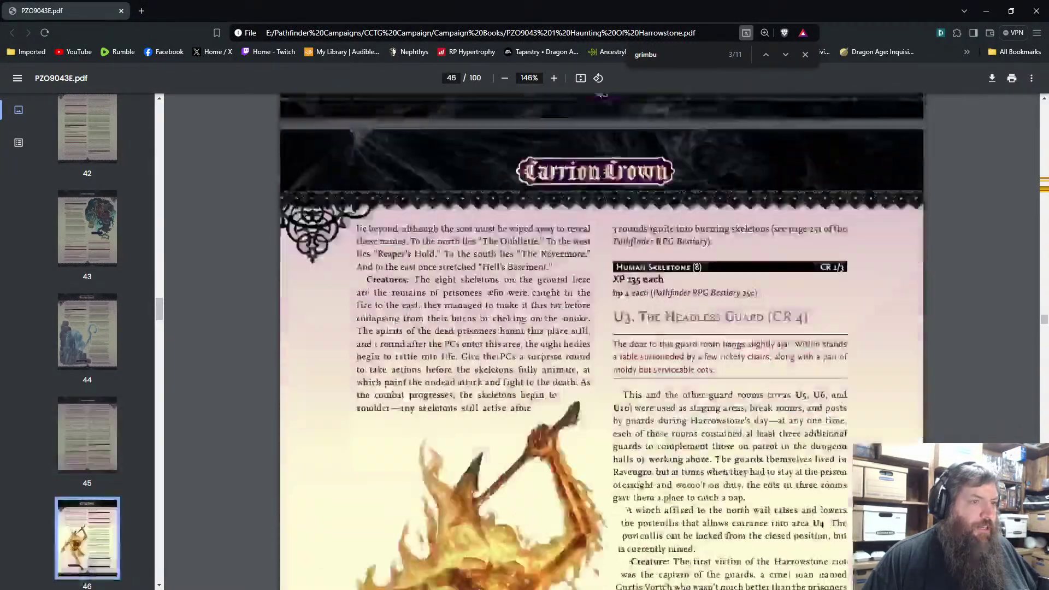
scroll(687, 406, "down", 18)
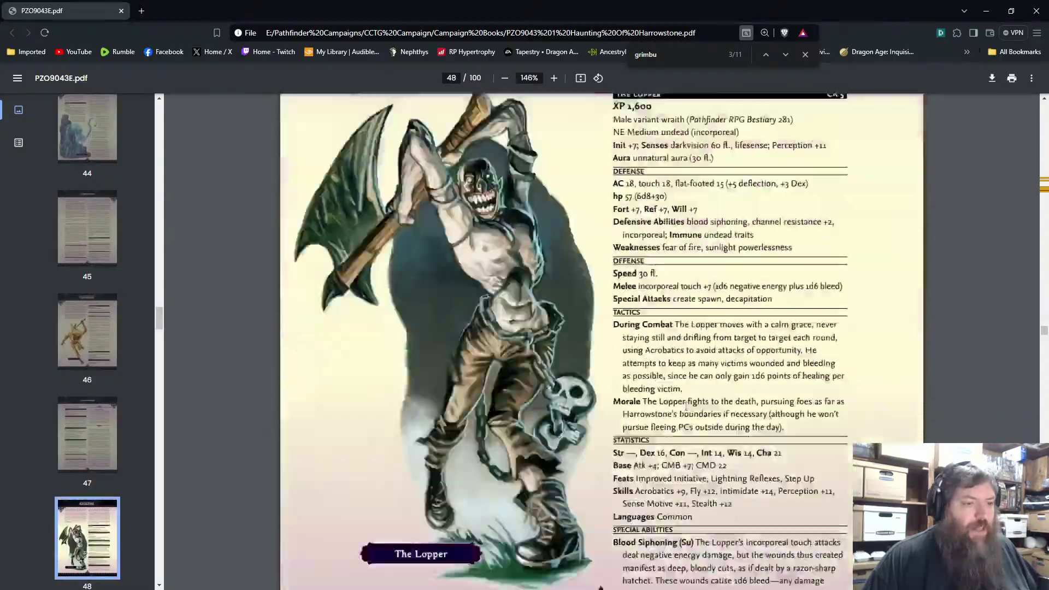
scroll(686, 406, "up", 6)
scroll(686, 406, "down", 20)
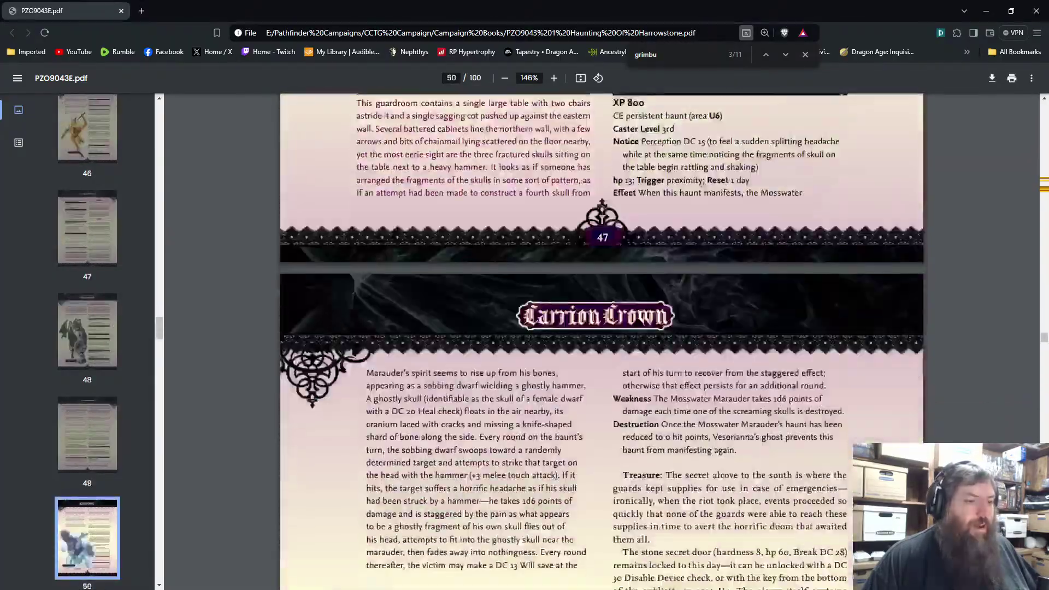
scroll(686, 408, "down", 20)
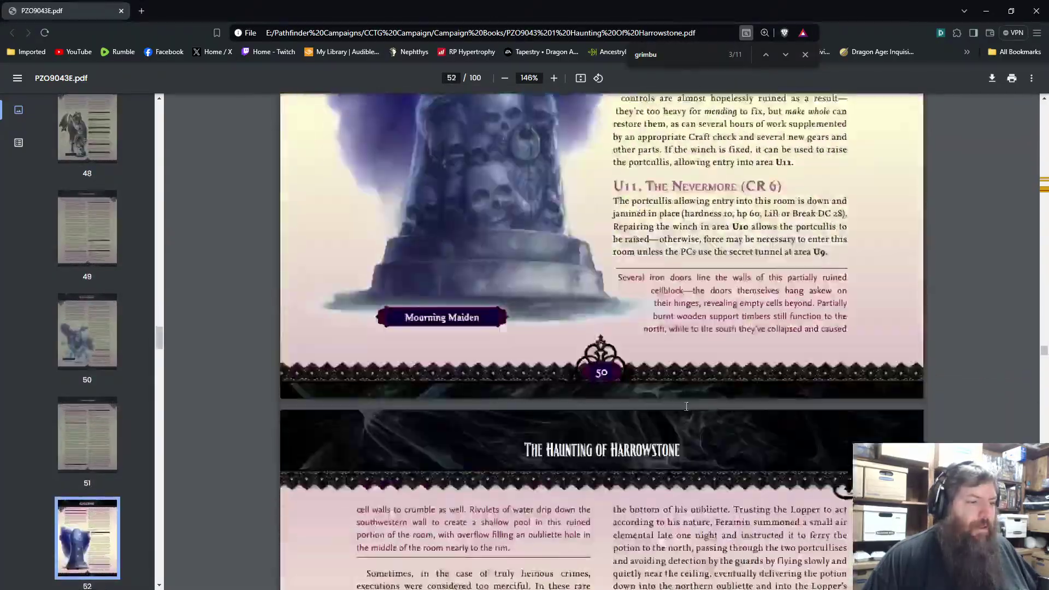
scroll(685, 408, "down", 20)
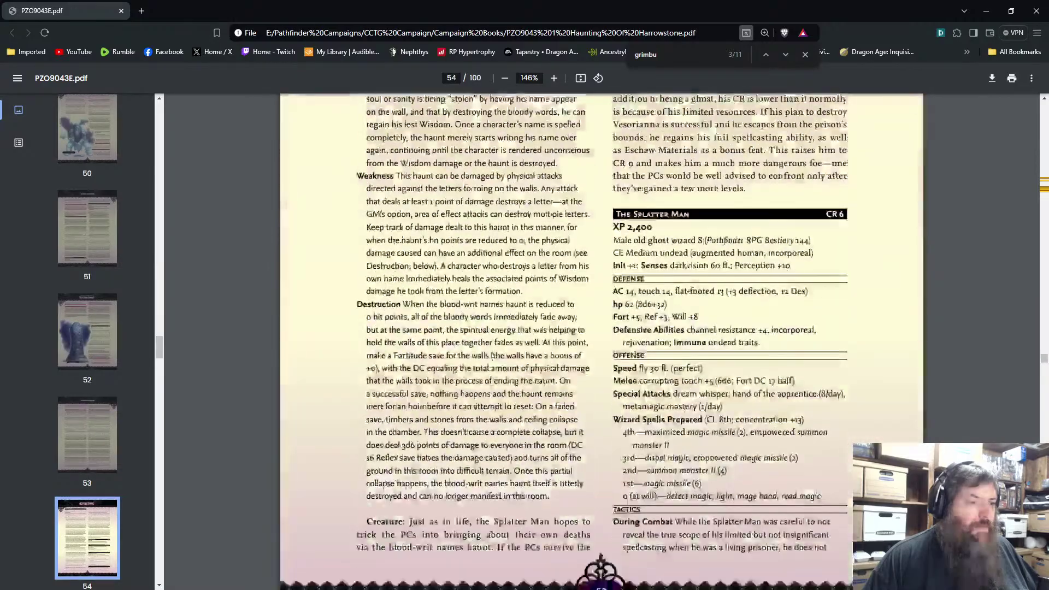
scroll(687, 414, "down", 1)
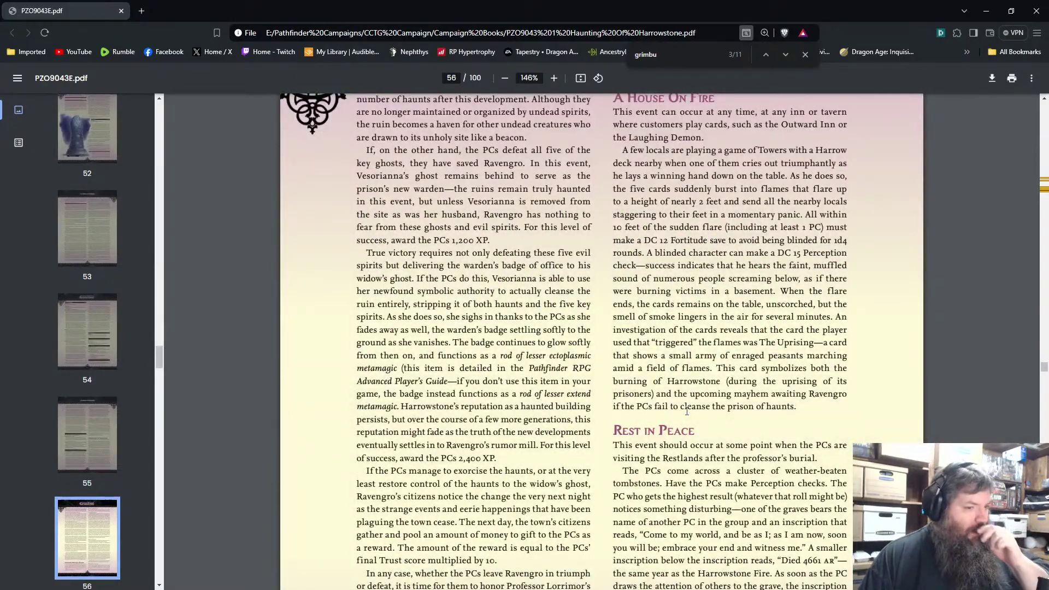
scroll(687, 411, "down", 18)
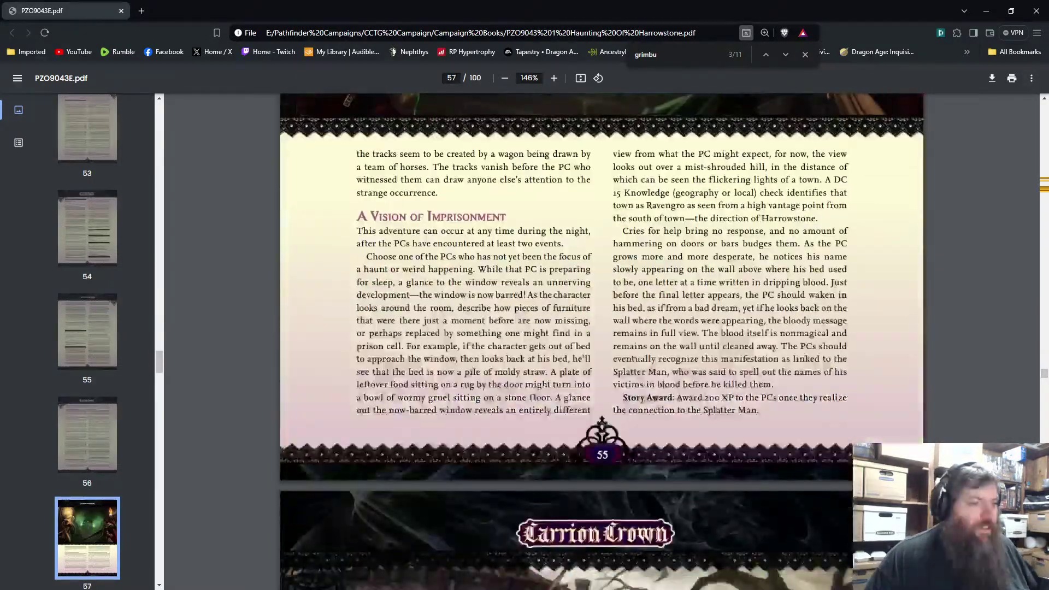
scroll(650, 389, "up", 9)
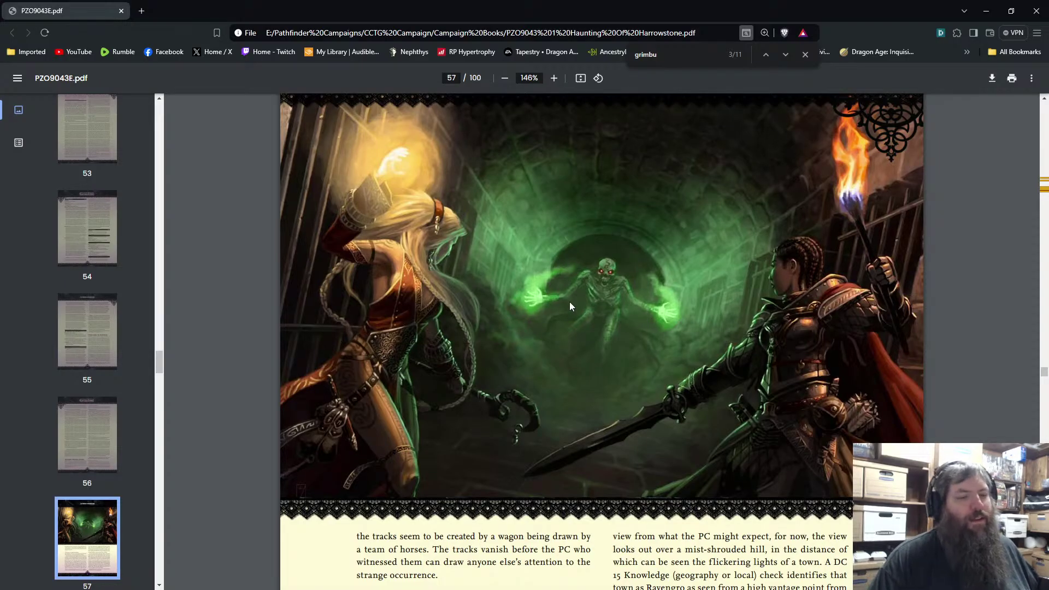
Examine the townsfolk portraits in the Ravengro chapter and the Haunts artwork on page 66, then close the PDF.
scroll(600, 274, "down", 20)
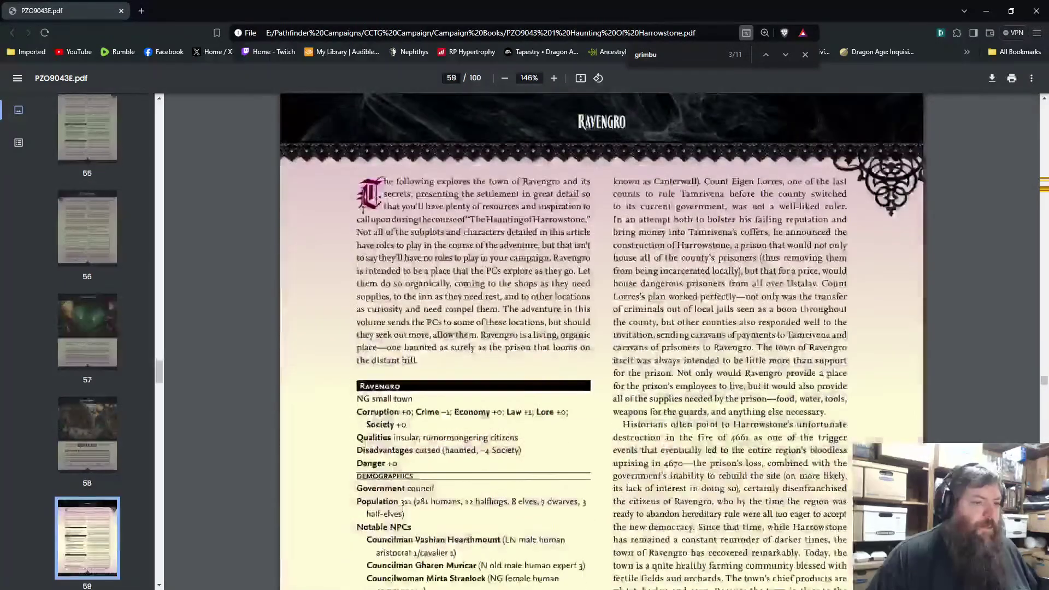
scroll(588, 263, "down", 15)
scroll(588, 263, "up", 6)
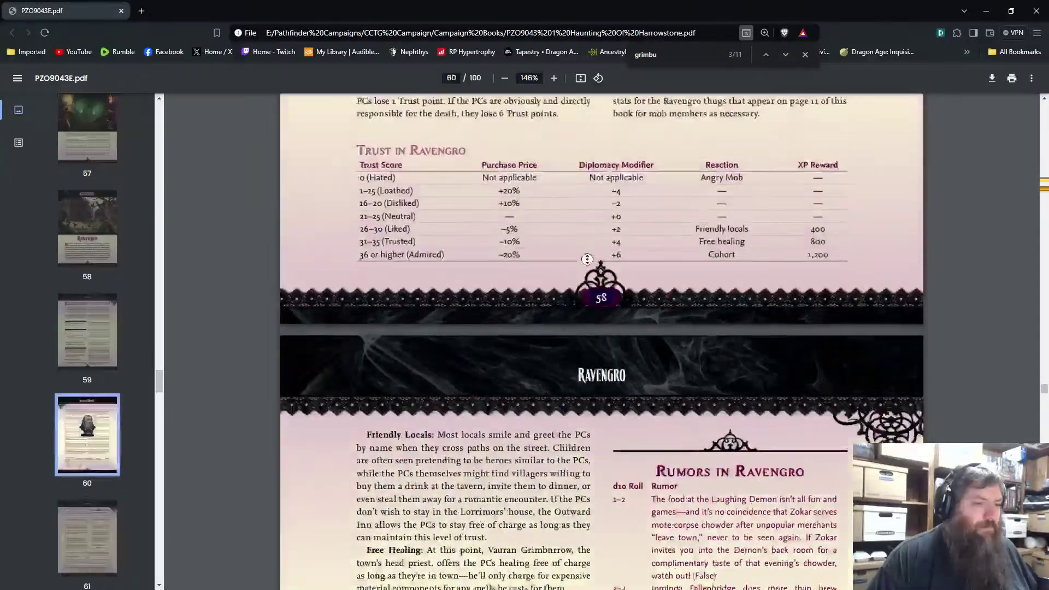
scroll(587, 262, "up", 9)
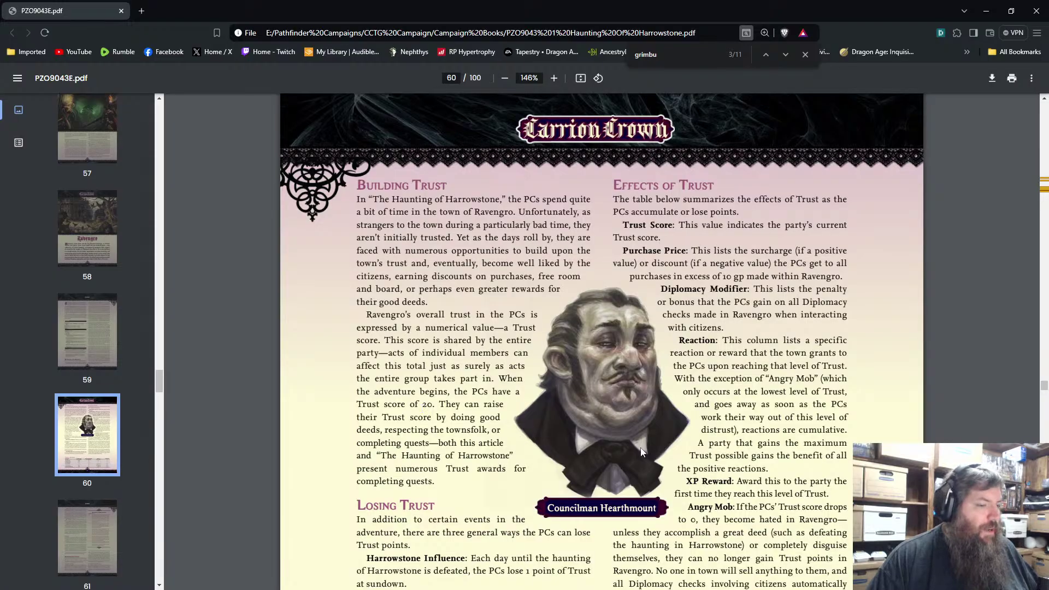
scroll(642, 451, "down", 20)
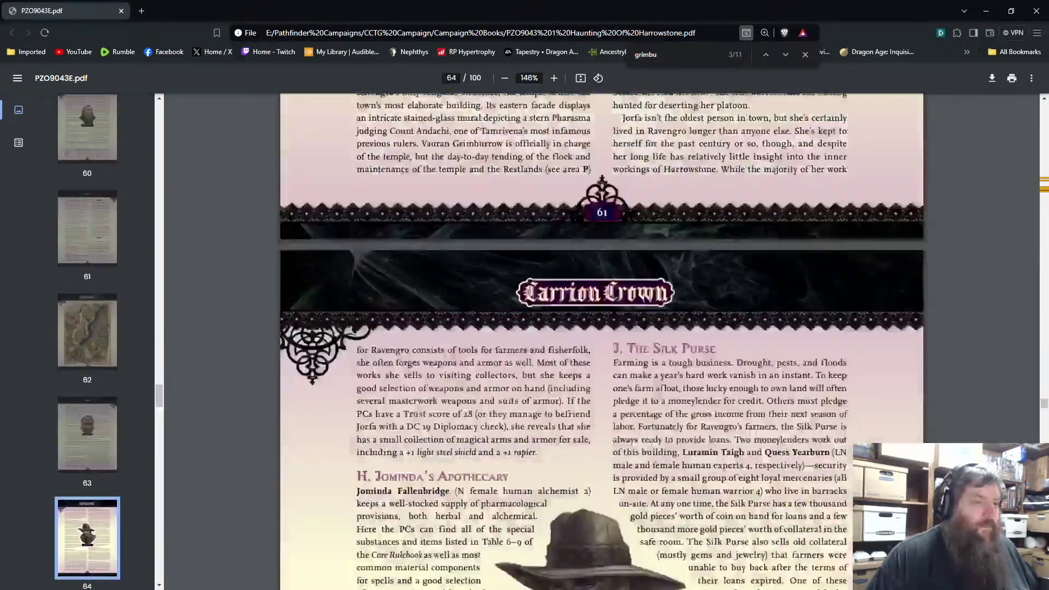
scroll(601, 339, "down", 20)
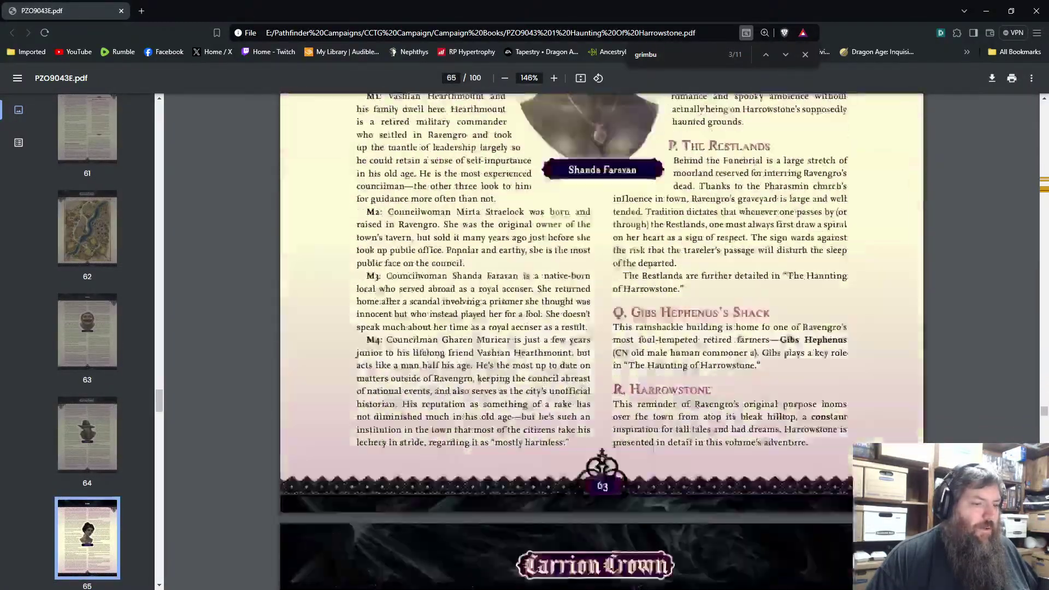
scroll(654, 447, "up", 5)
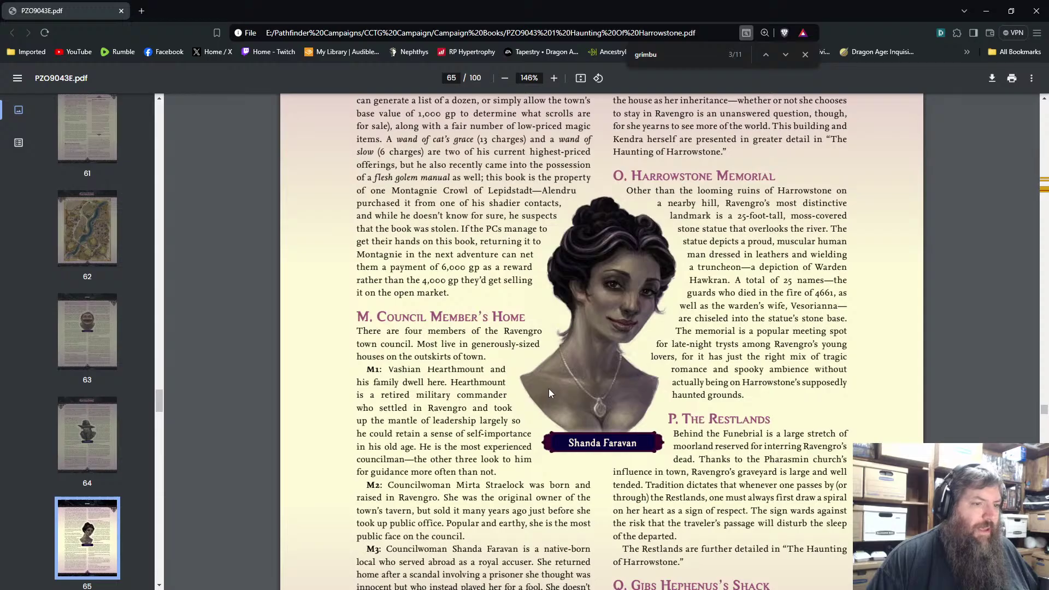
scroll(549, 394, "down", 15)
scroll(565, 395, "up", 8)
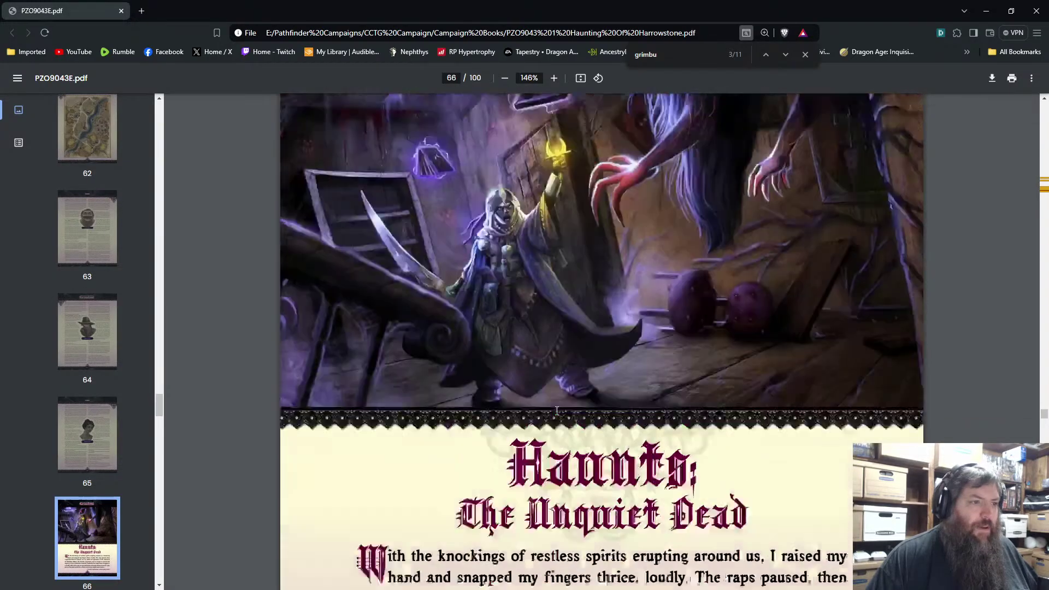
scroll(564, 394, "up", 20)
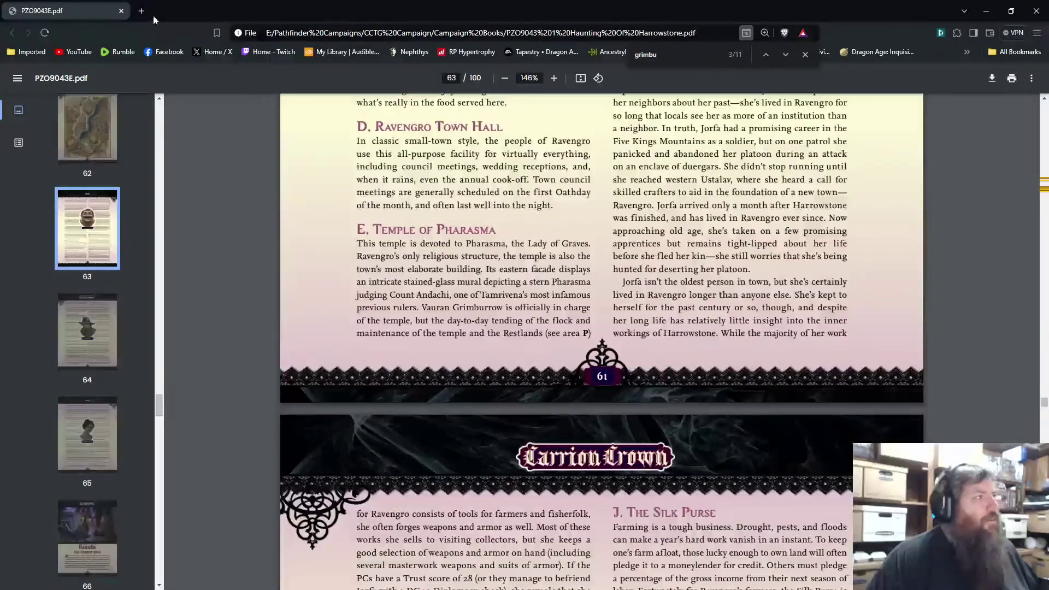
left_click(121, 11)
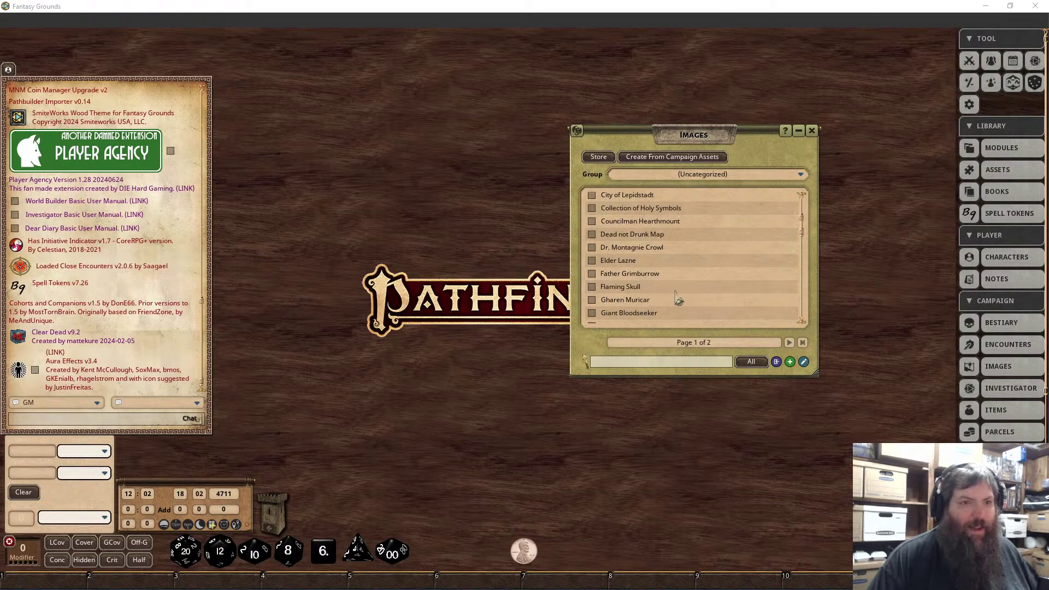
Open the Father Grimburrow picture from the uncategorized campaign images.
left_click_drag(801, 225, 801, 206)
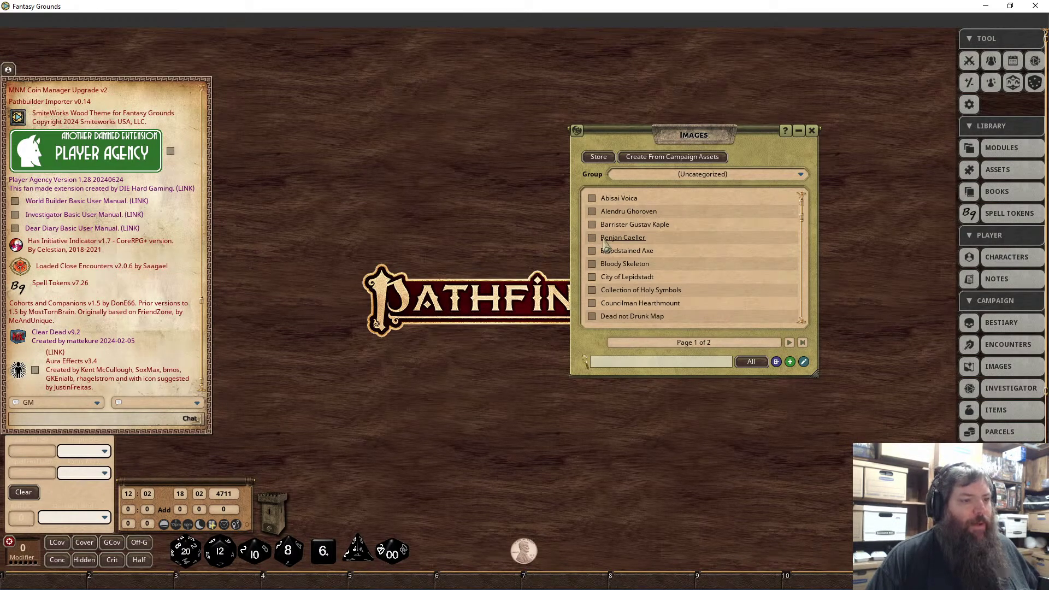
scroll(647, 290, "down", 2)
scroll(645, 295, "down", 2)
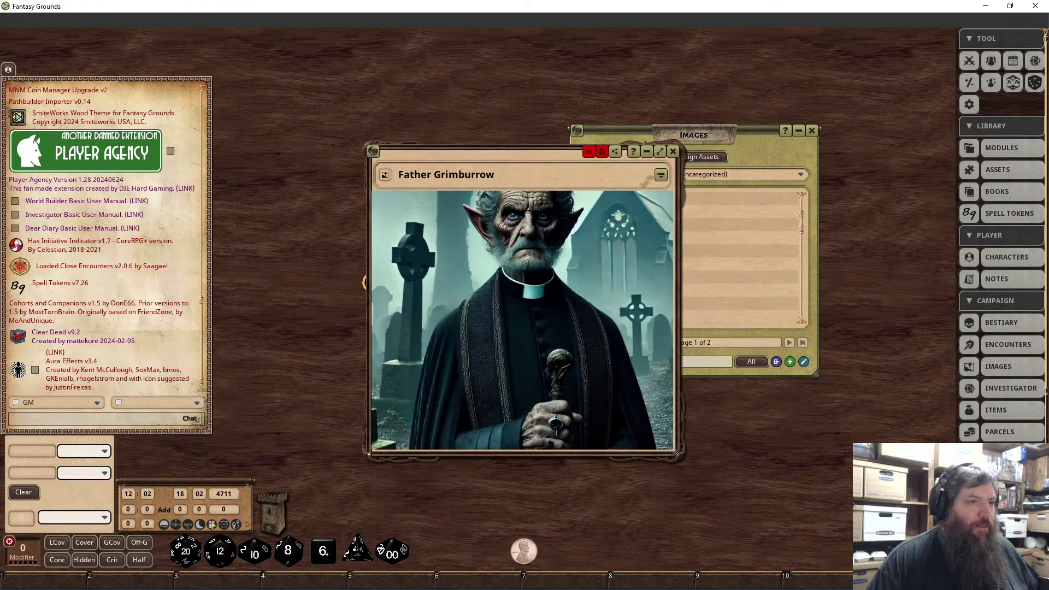
Expand the Father Grimburrow picture to fill the workspace without the image list over it, and close it after viewing.
left_click(660, 151)
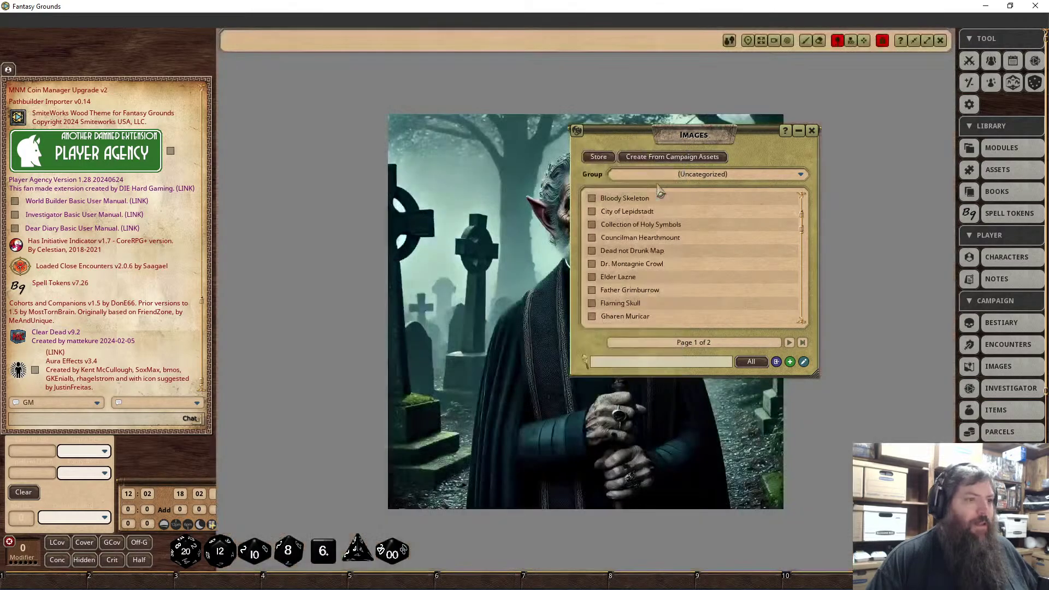
left_click(812, 131)
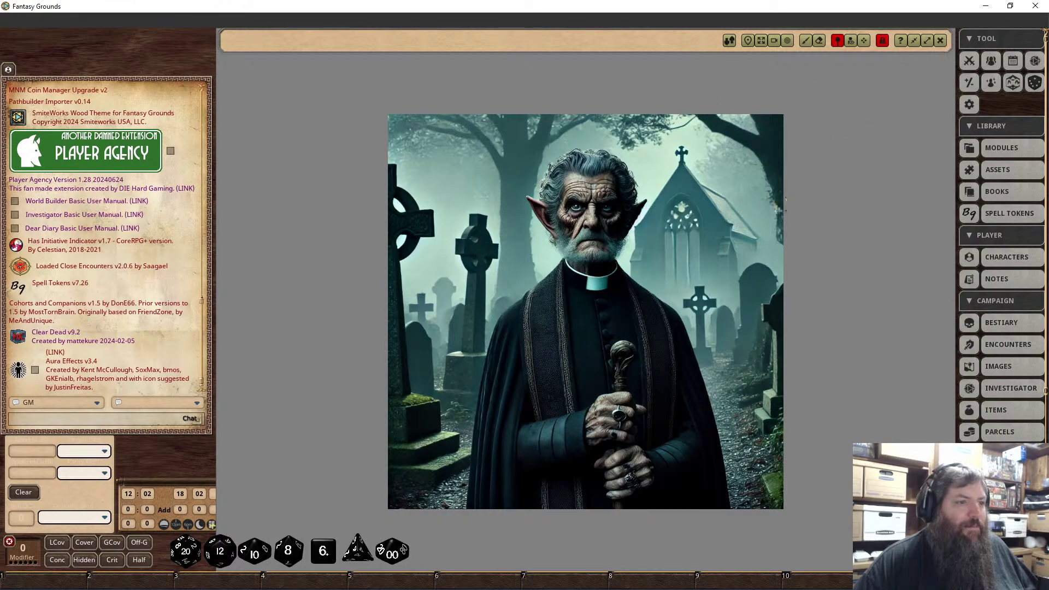
left_click_drag(774, 206, 738, 205)
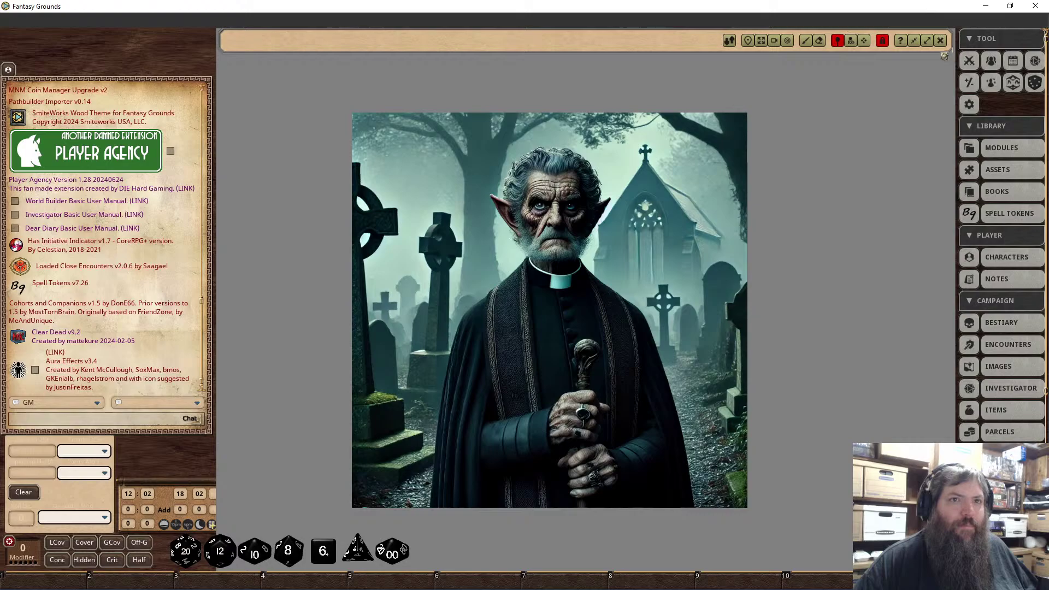
left_click(941, 41)
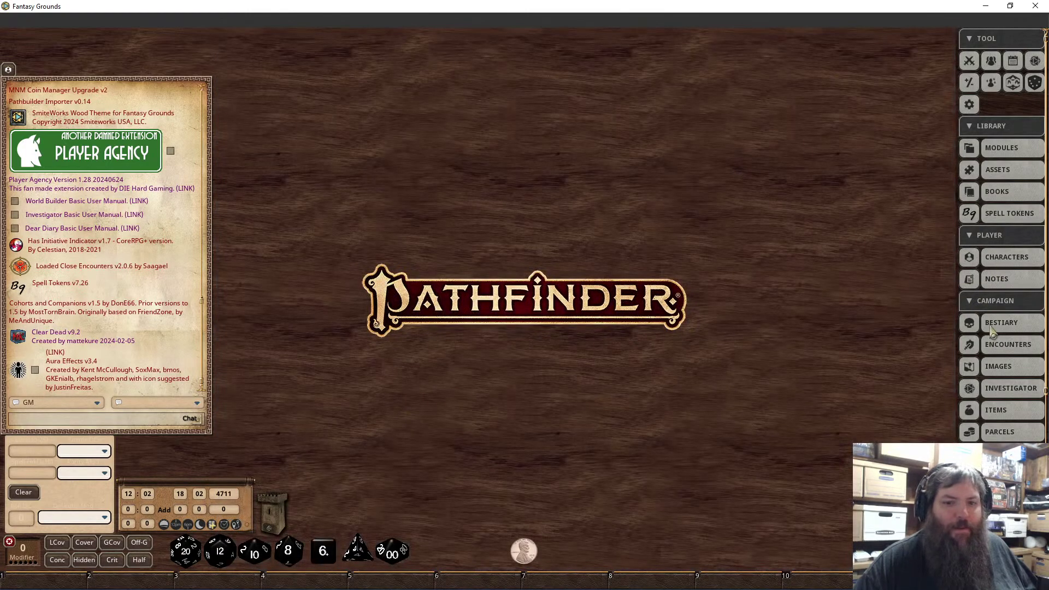
View the Gurtis Vortch and Gibs Hephenus pictures from the uncategorized campaign images, closing each one after viewing.
left_click(999, 366)
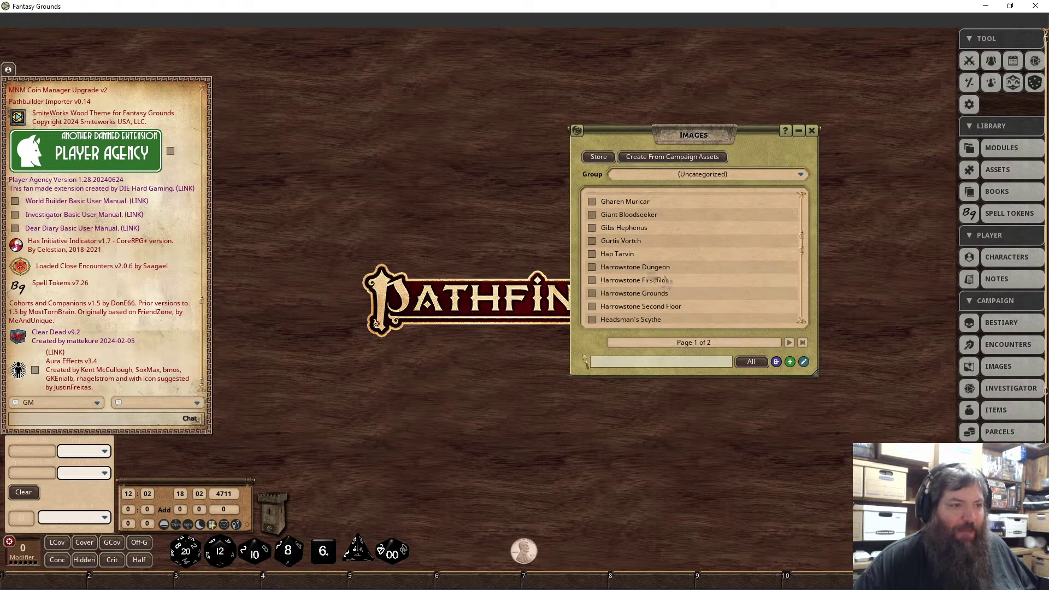
left_click(620, 241)
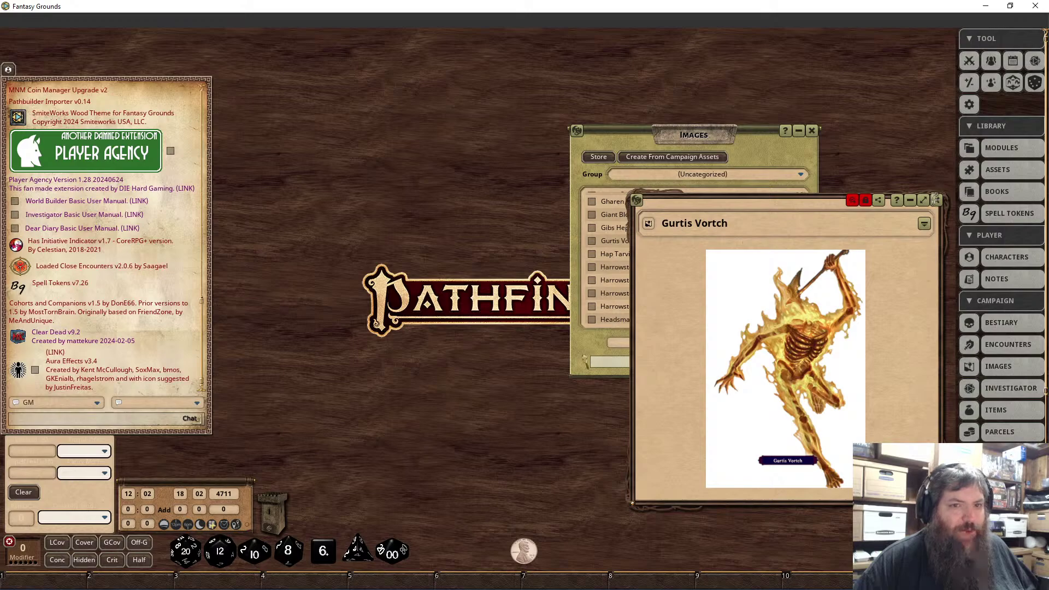
left_click(937, 200)
left_click(641, 230)
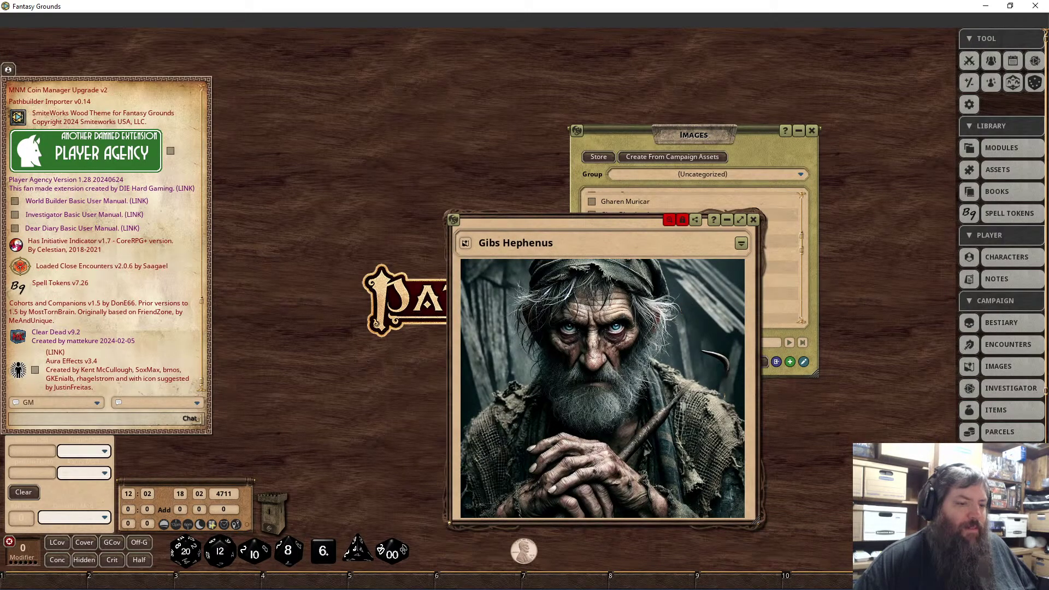
left_click(753, 219)
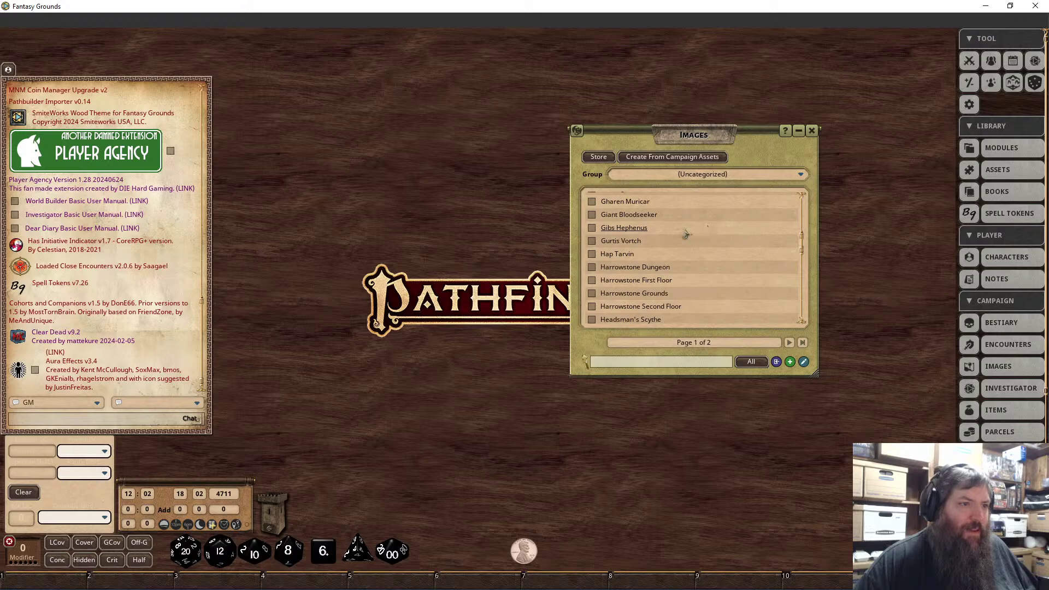
left_click(623, 228)
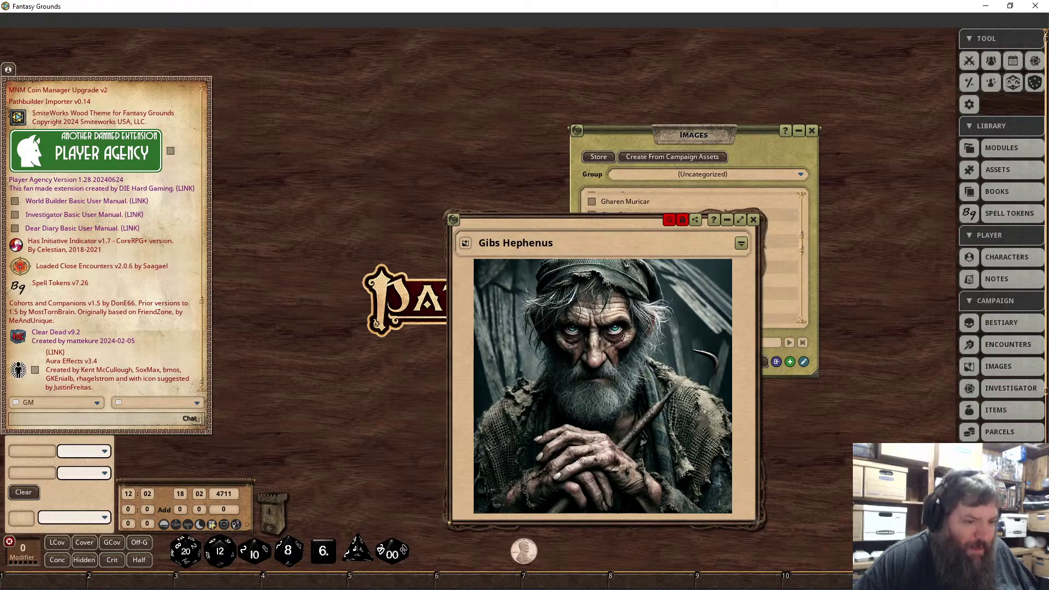
left_click(754, 221)
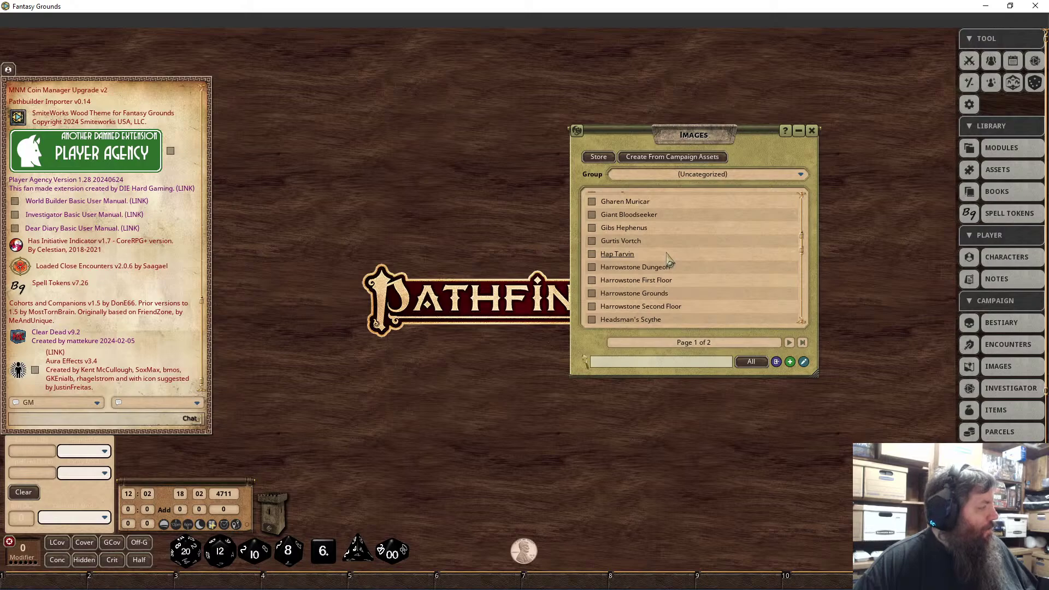
Open the Kendra Lorrimor picture, move its window over the image list, inspect the portrait up close, and close it.
scroll(636, 311, "down", 3)
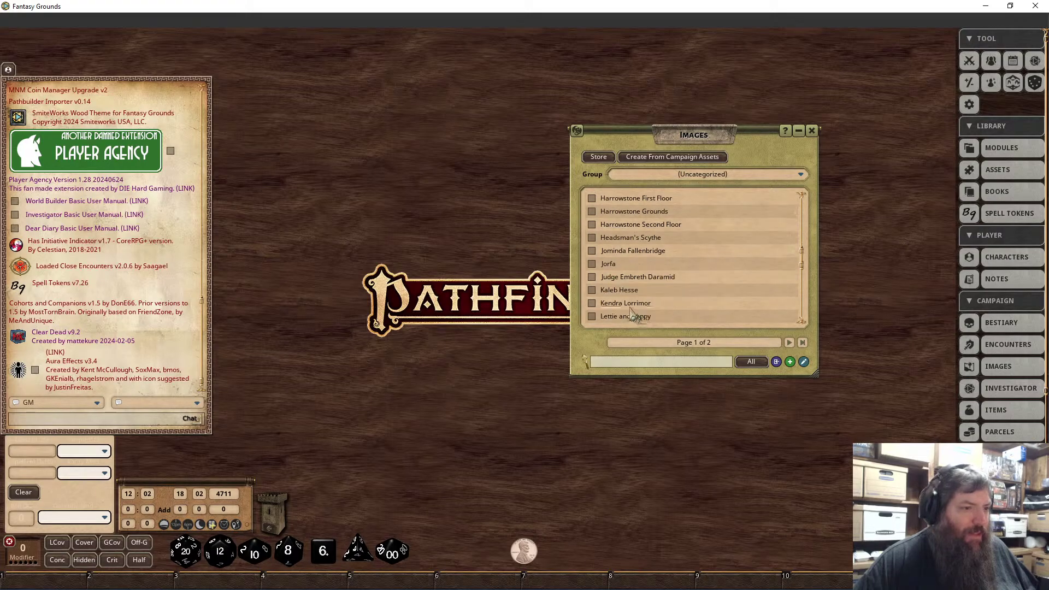
left_click(625, 304)
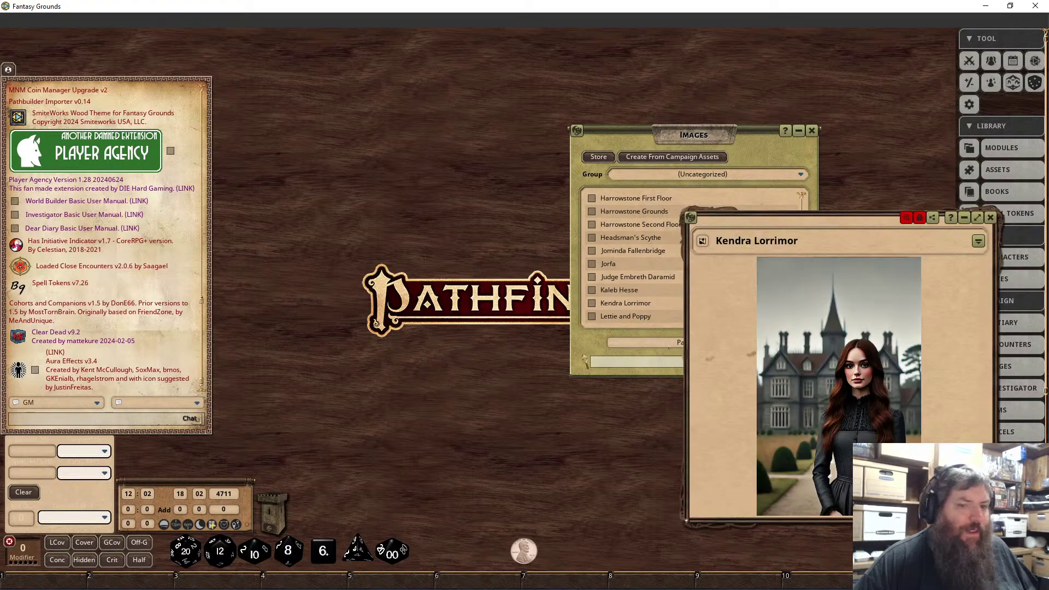
left_click_drag(876, 219, 691, 187)
scroll(708, 349, "up", 4)
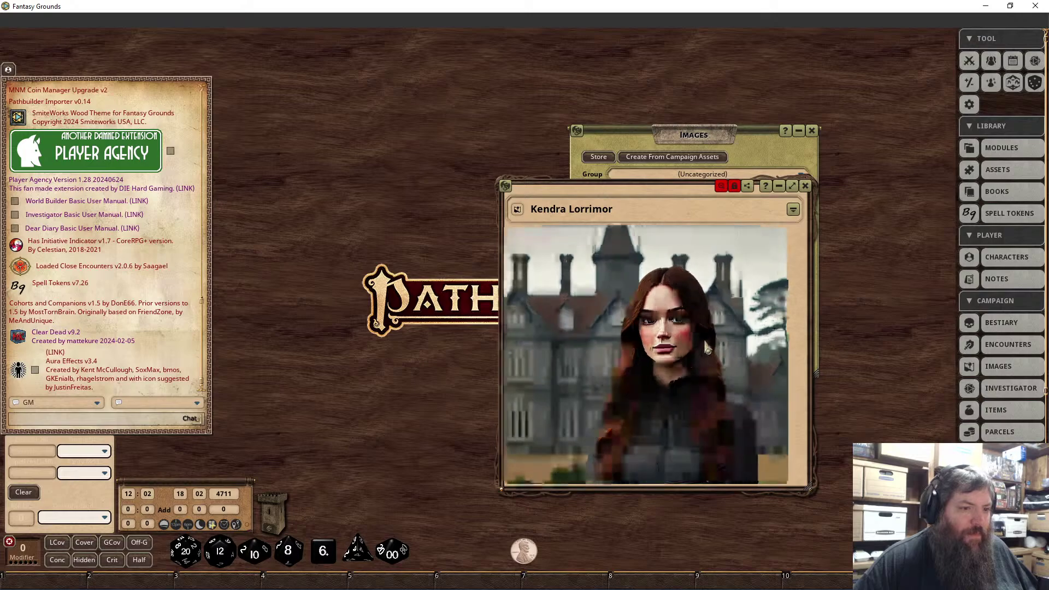
scroll(708, 350, "down", 3)
scroll(727, 322, "down", 1)
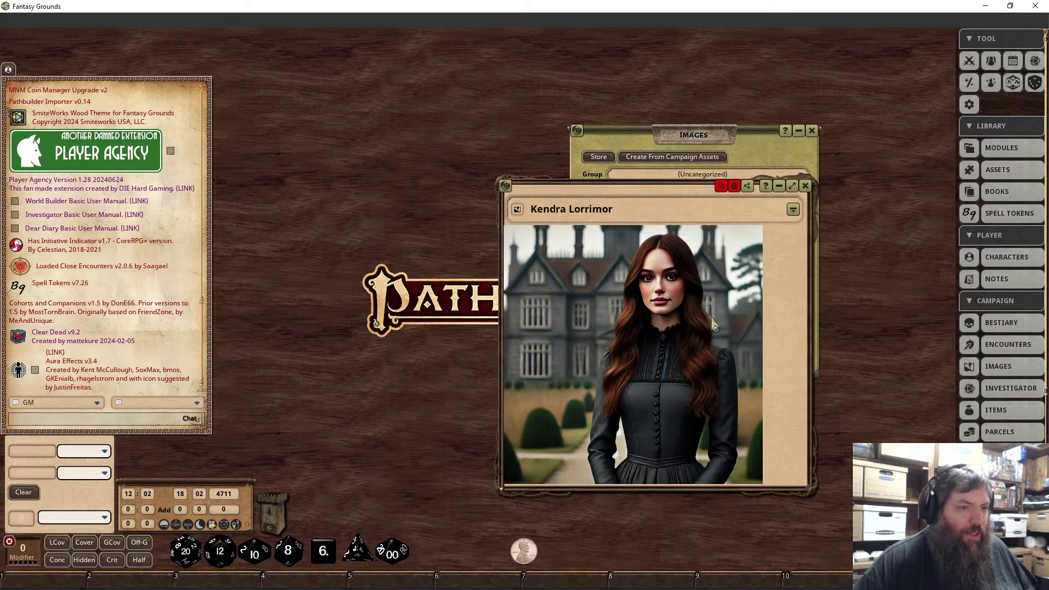
scroll(715, 327, "down", 1)
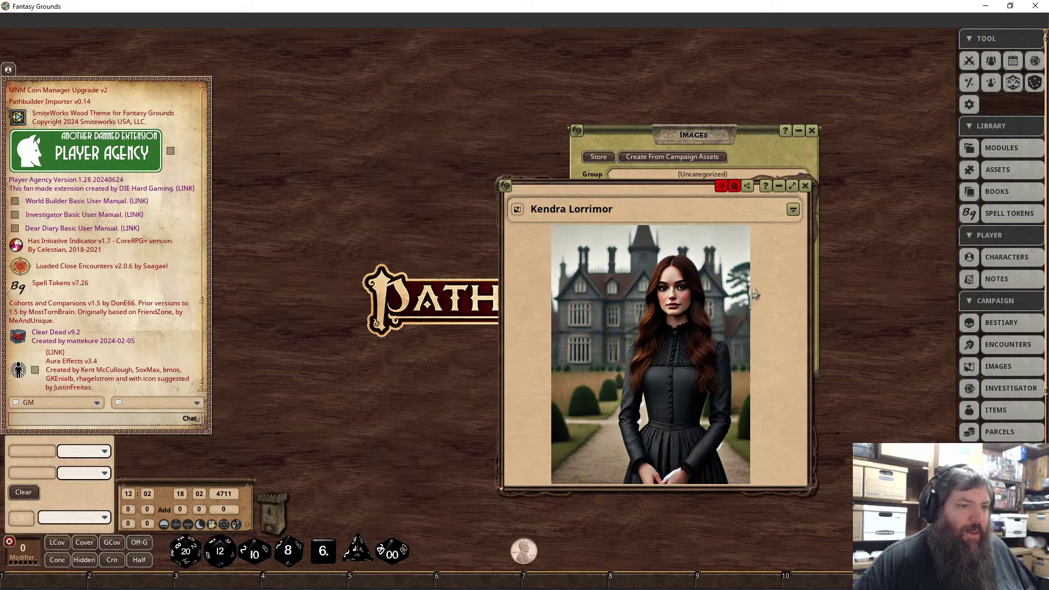
left_click(805, 186)
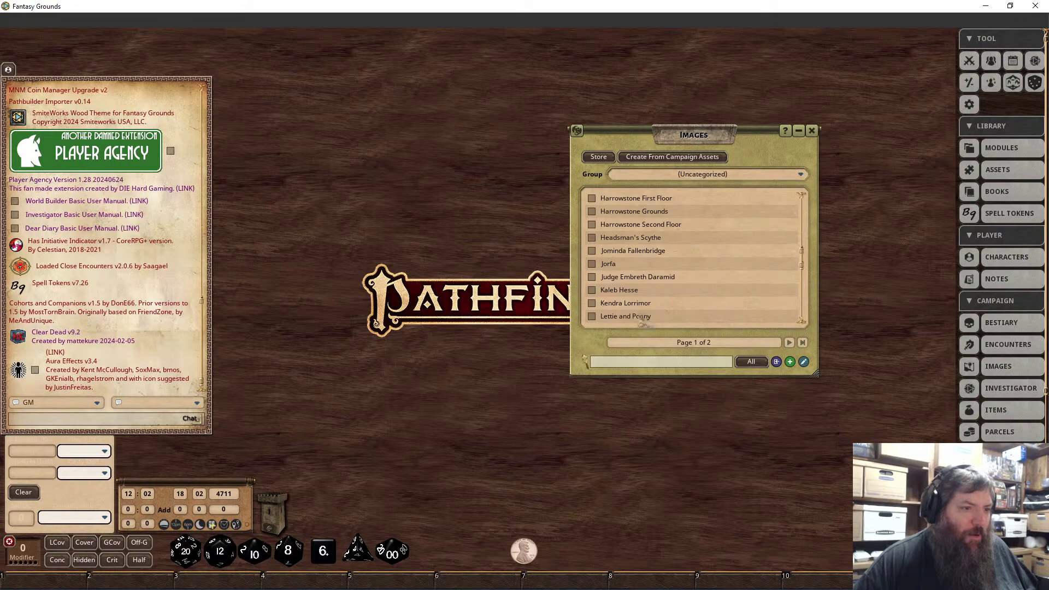
Open the Lettie and Poppy picture, enlarge and recentre it to inspect both faces, and close it.
scroll(642, 324, "down", 2)
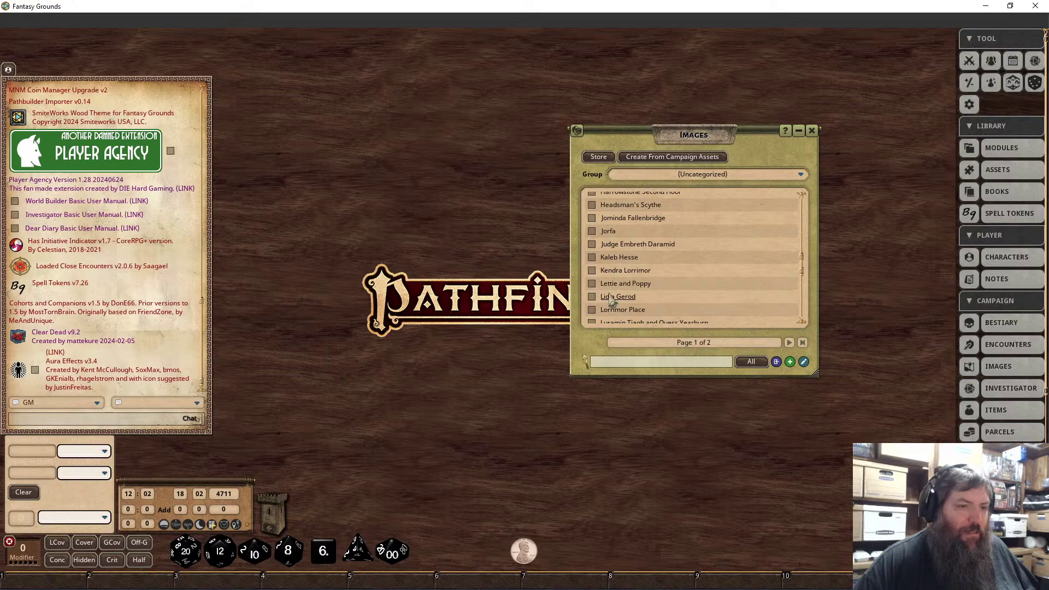
scroll(731, 294, "down", 1)
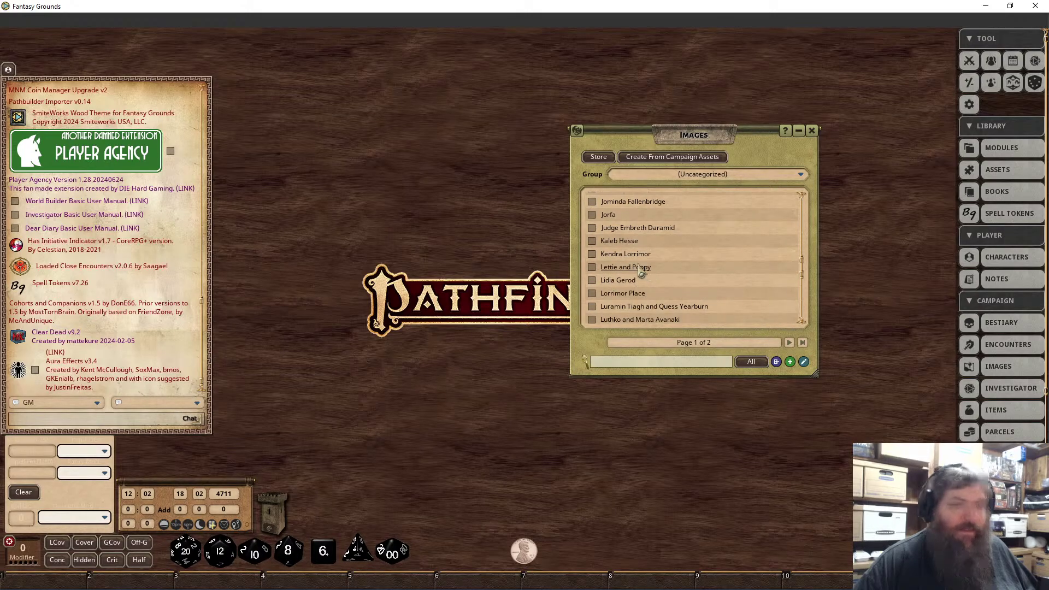
left_click(637, 272)
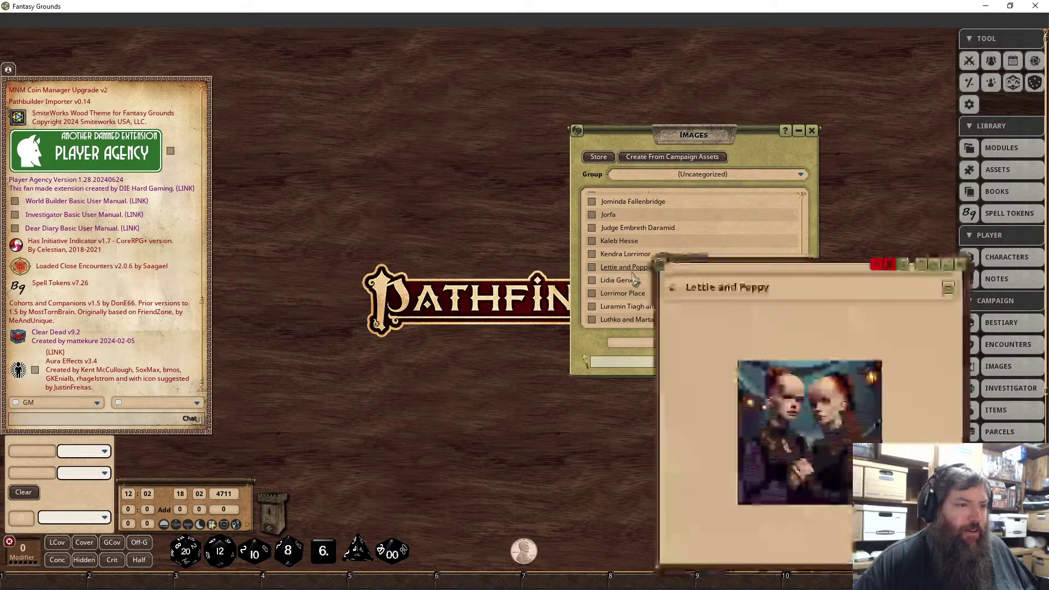
scroll(855, 419, "up", 3)
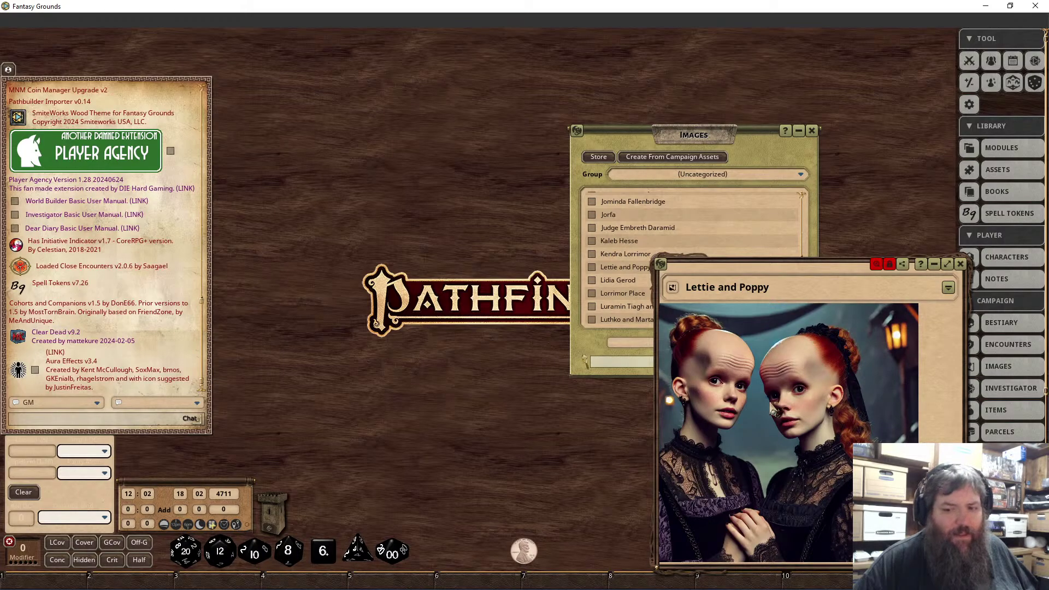
left_click_drag(750, 406, 783, 417)
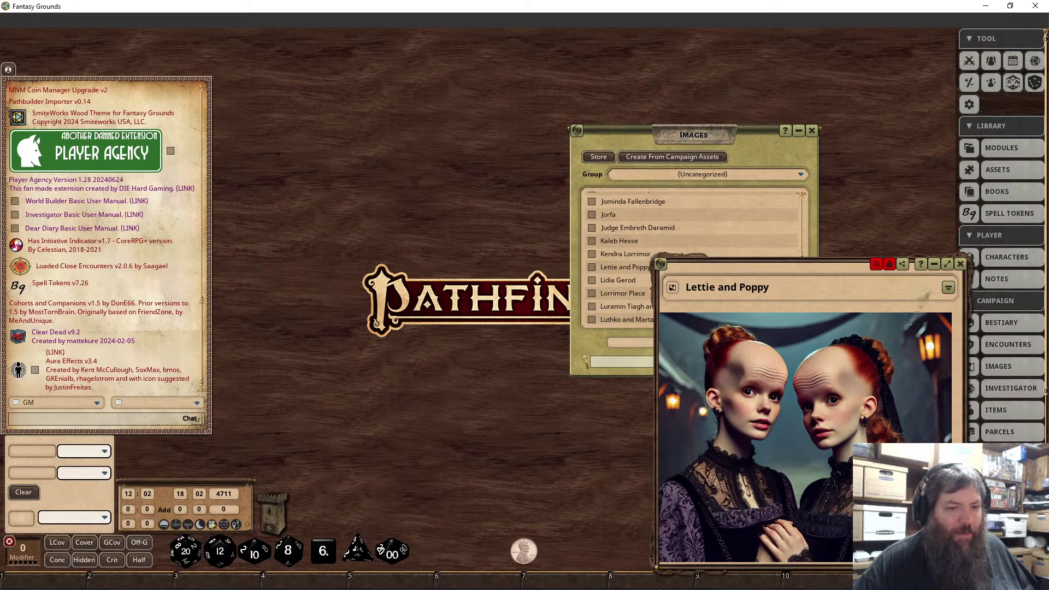
left_click(963, 267)
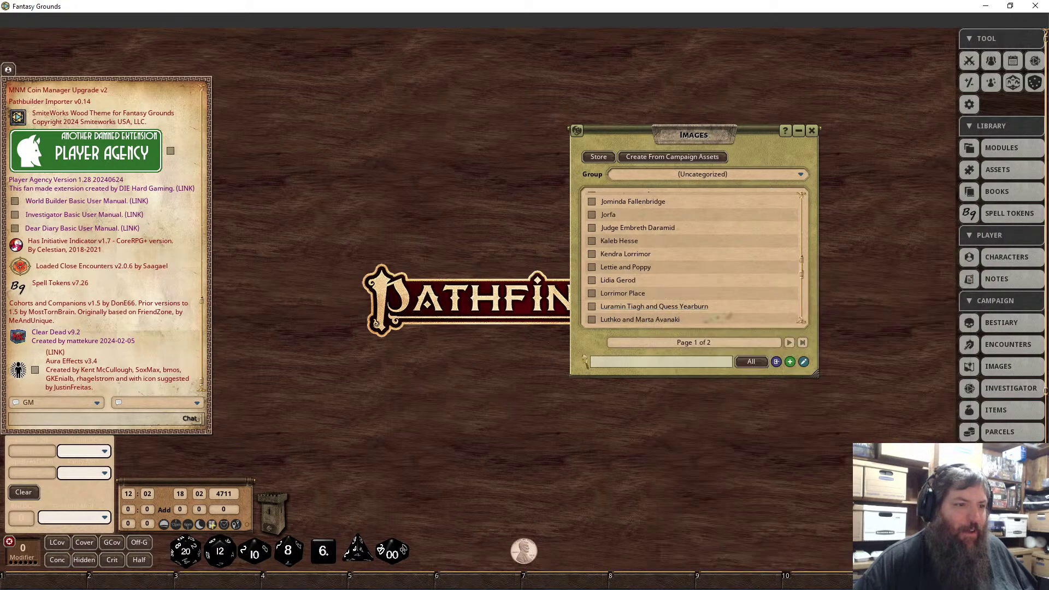
View and close the enthroned Pharasma picture, and open the hooded Pharasma version enlarged within its window.
scroll(654, 309, "down", 1)
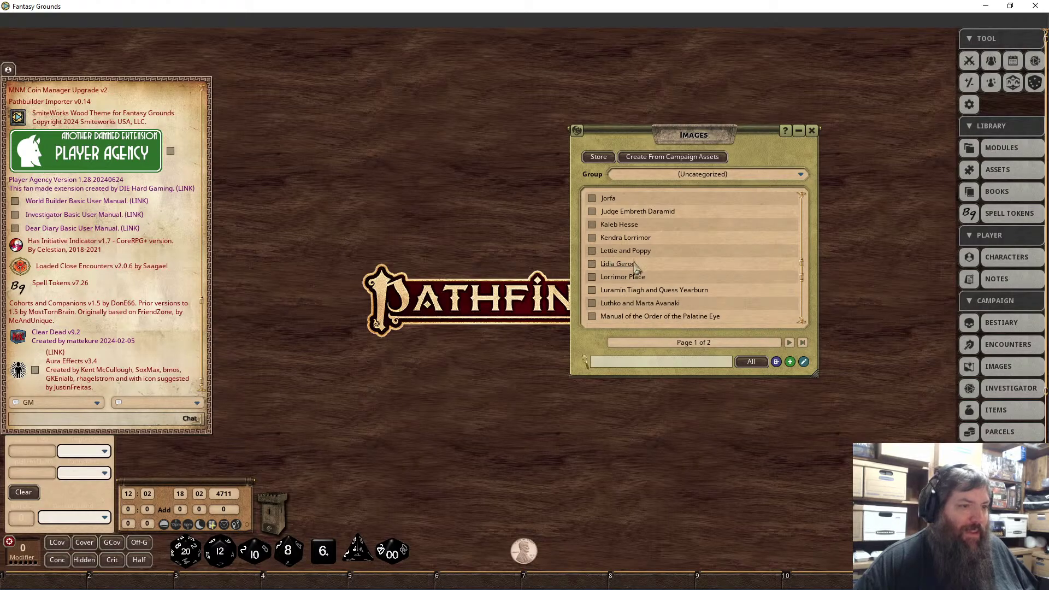
scroll(654, 292, "down", 5)
scroll(655, 292, "down", 4)
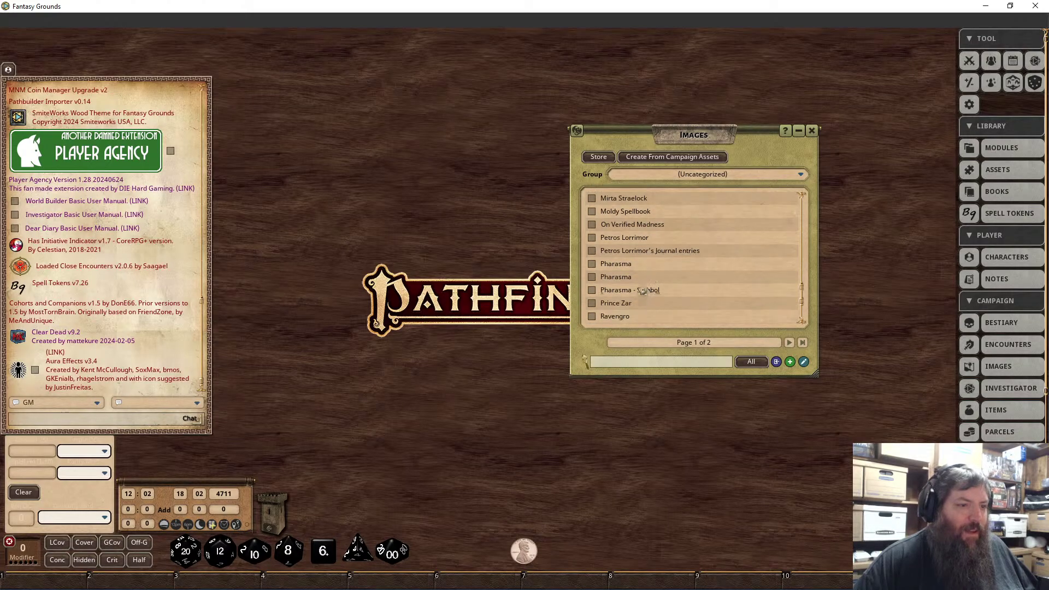
left_click(625, 272)
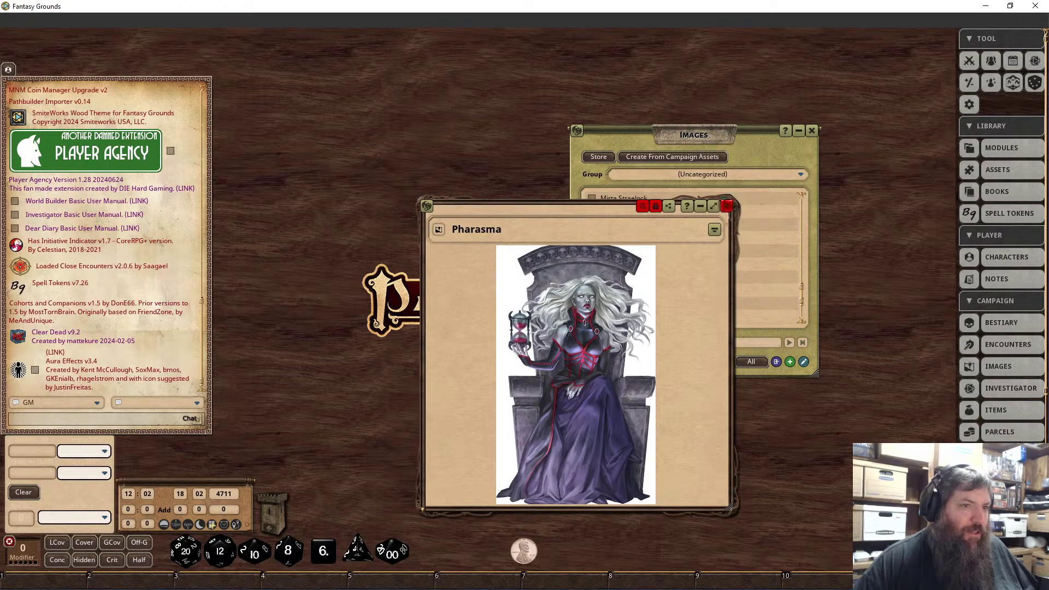
left_click(727, 206)
left_click(612, 277)
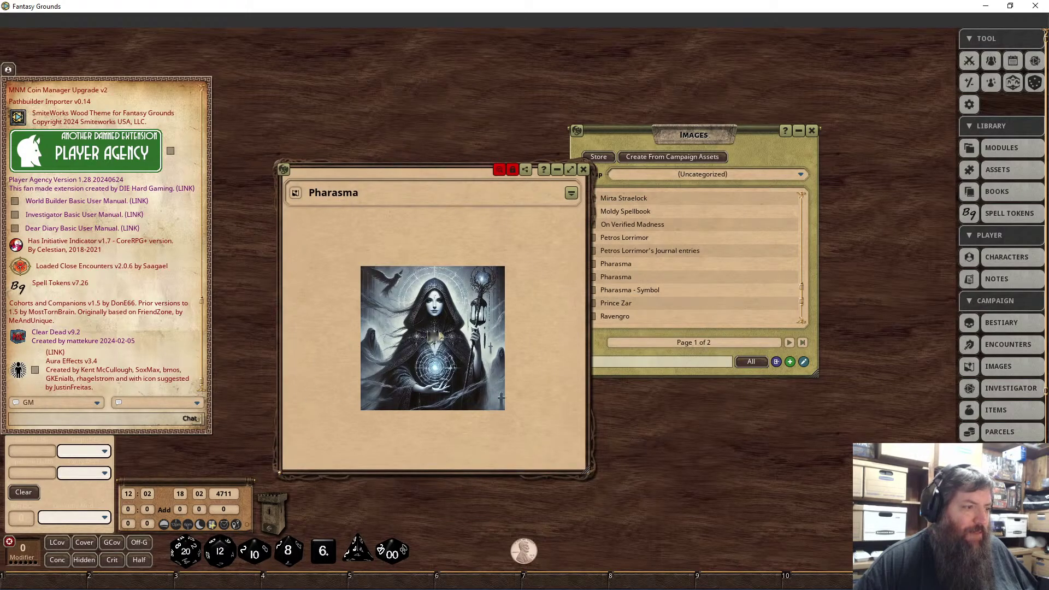
scroll(436, 339, "up", 3)
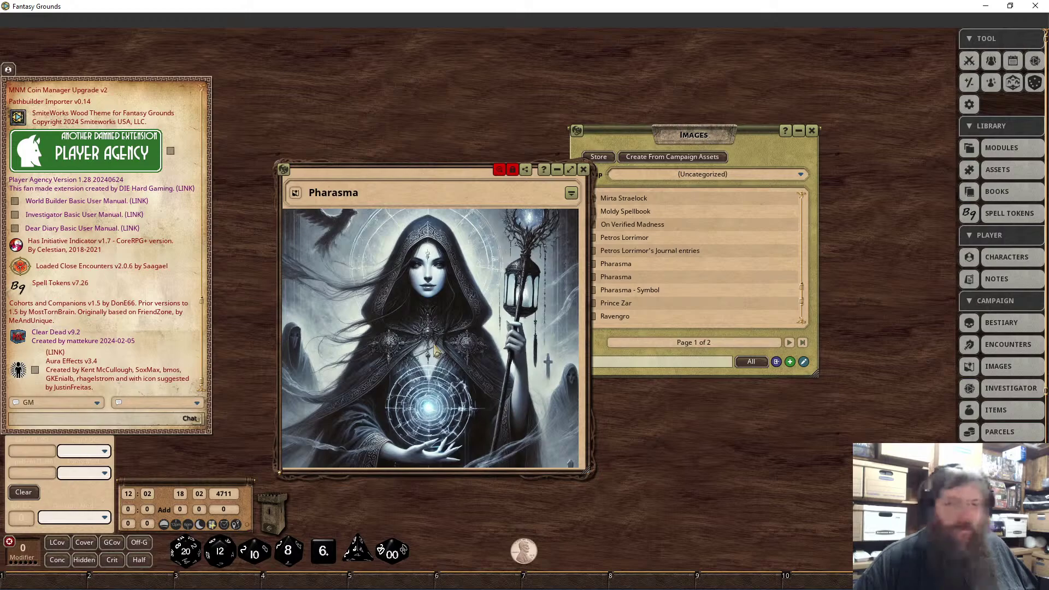
scroll(436, 350, "down", 2)
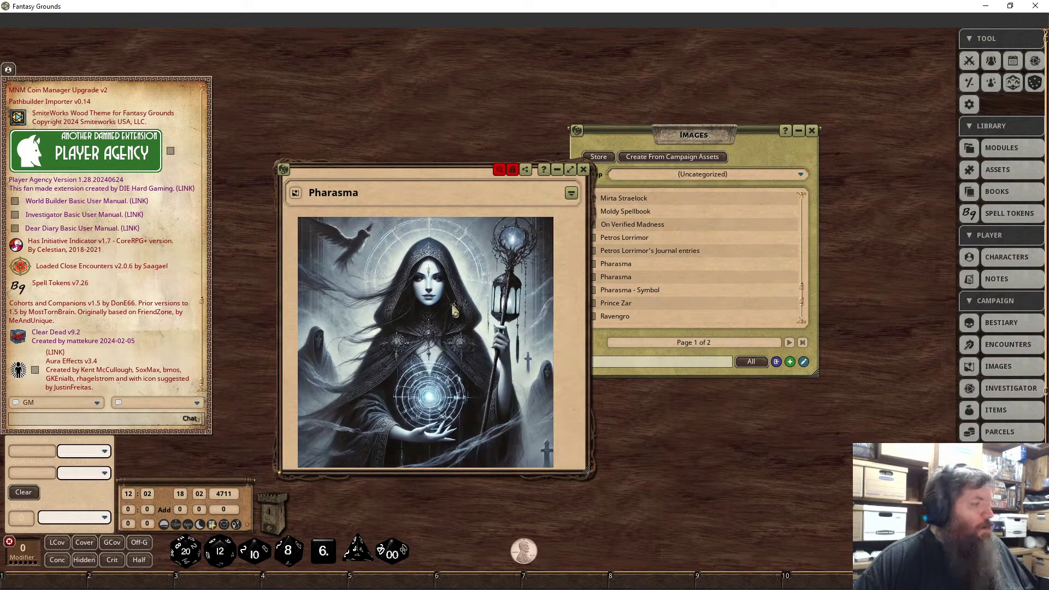
Reopen the enthroned Pharasma picture and place it side by side with the hooded version for comparison.
left_click(616, 273)
left_click(616, 276)
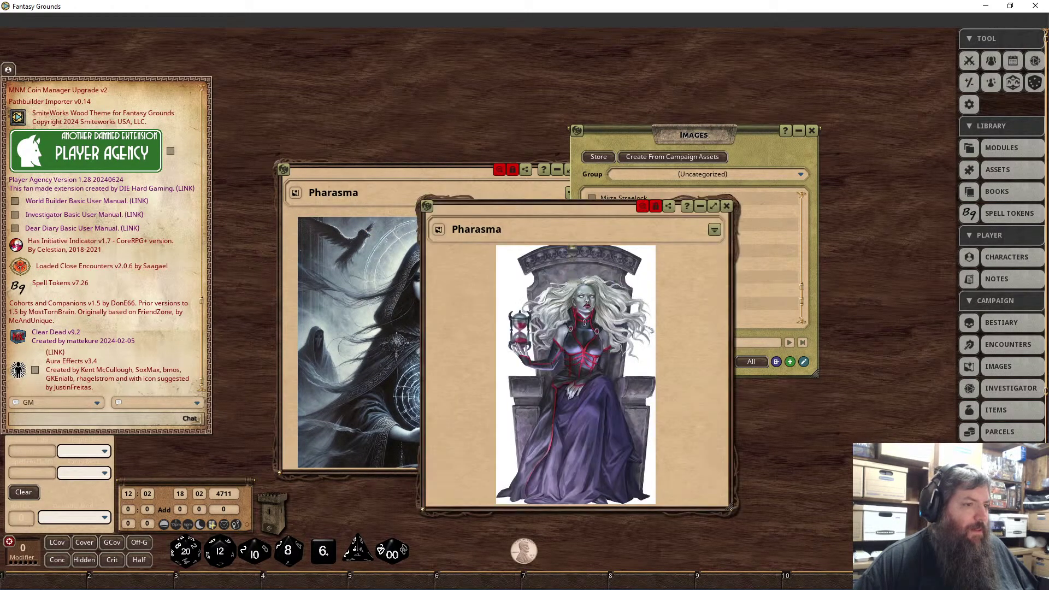
left_click_drag(568, 198, 757, 177)
mouse_move(475, 182)
left_mouse_down()
mouse_move(451, 180)
mouse_move(474, 188)
left_mouse_up()
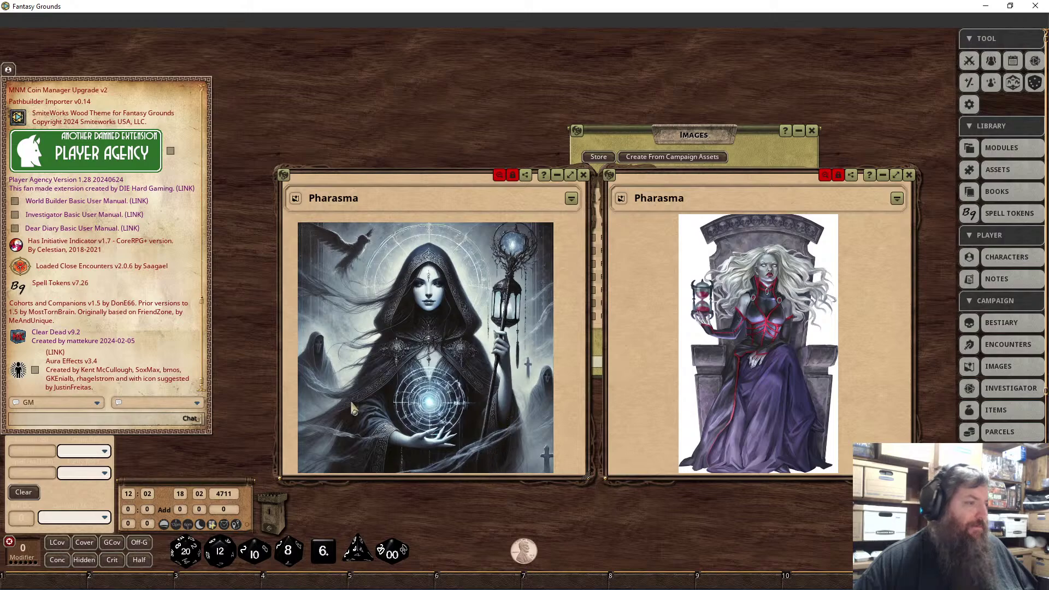
Move the image list up over the two Pharasma pictures and close the hooded version.
left_click_drag(672, 135, 606, 62)
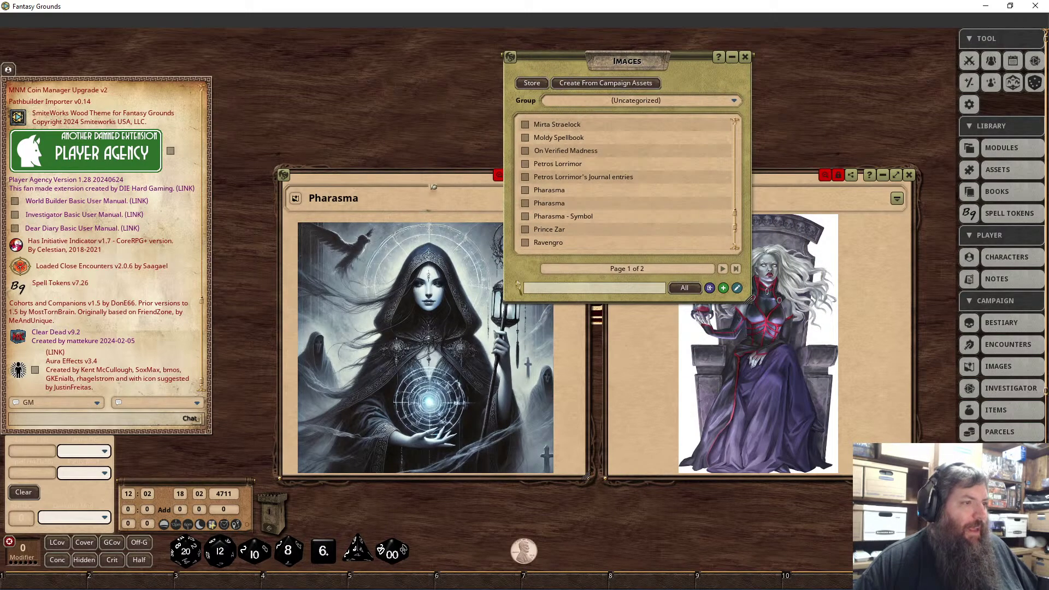
left_click(435, 190)
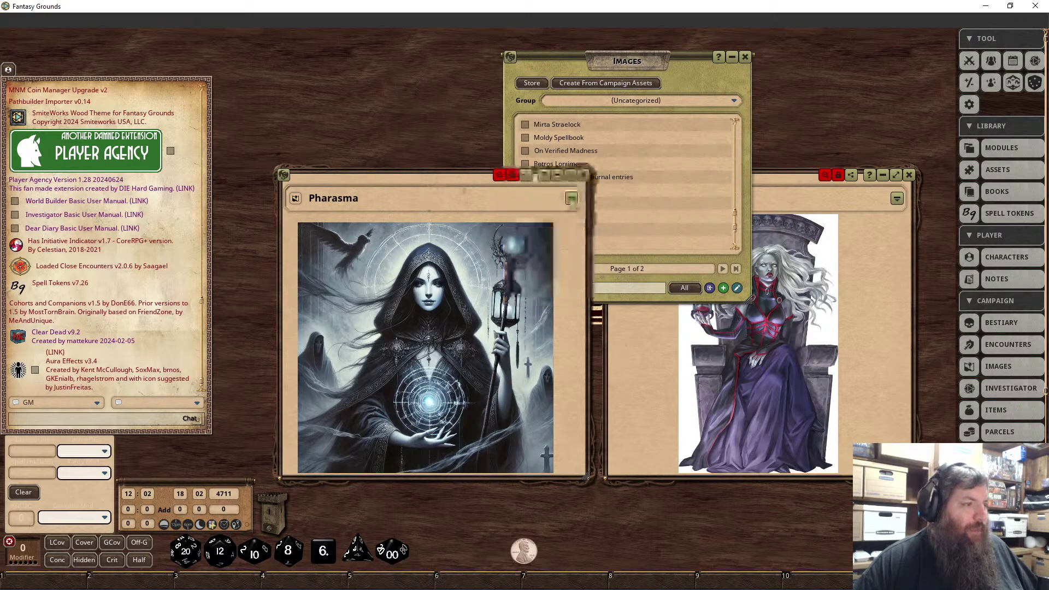
left_click(584, 177)
Open the Serving Your Hunger picture from the uncategorized images and inspect the book cover up close.
scroll(571, 235, "down", 4)
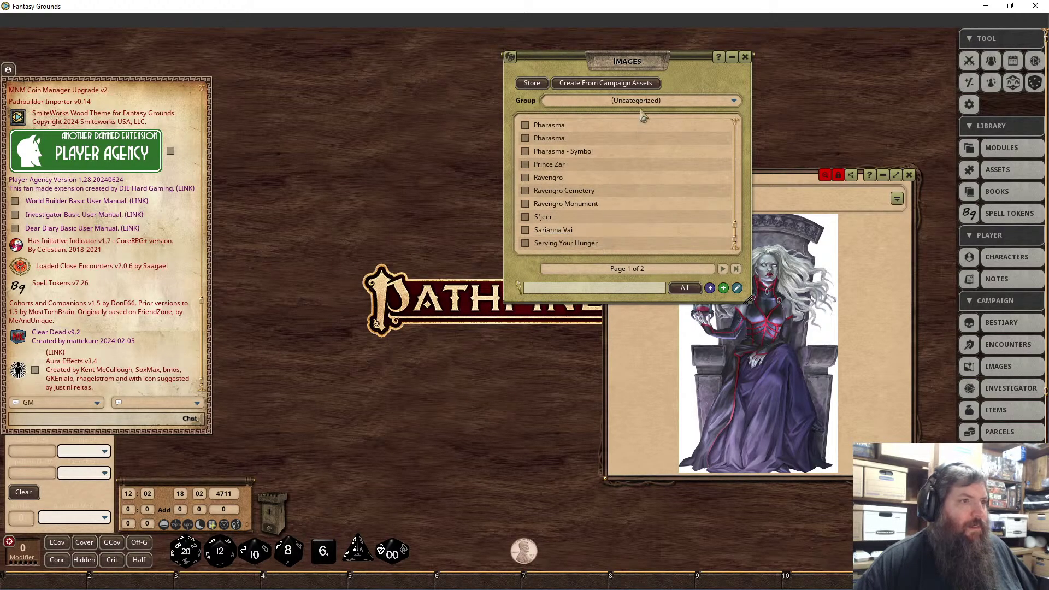
left_click(568, 247)
scroll(566, 252, "up", 3)
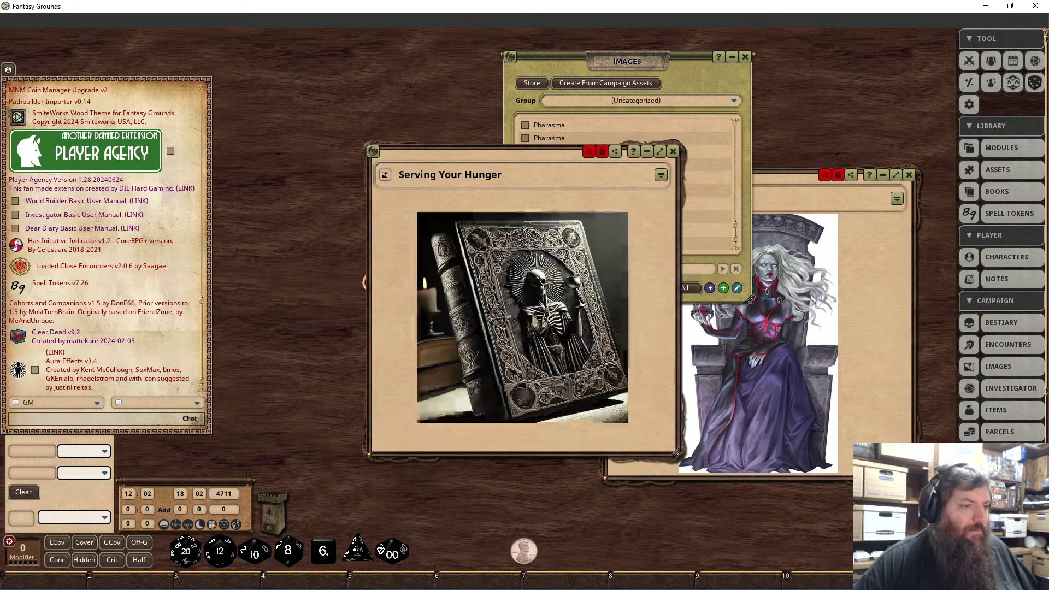
scroll(565, 252, "down", 4)
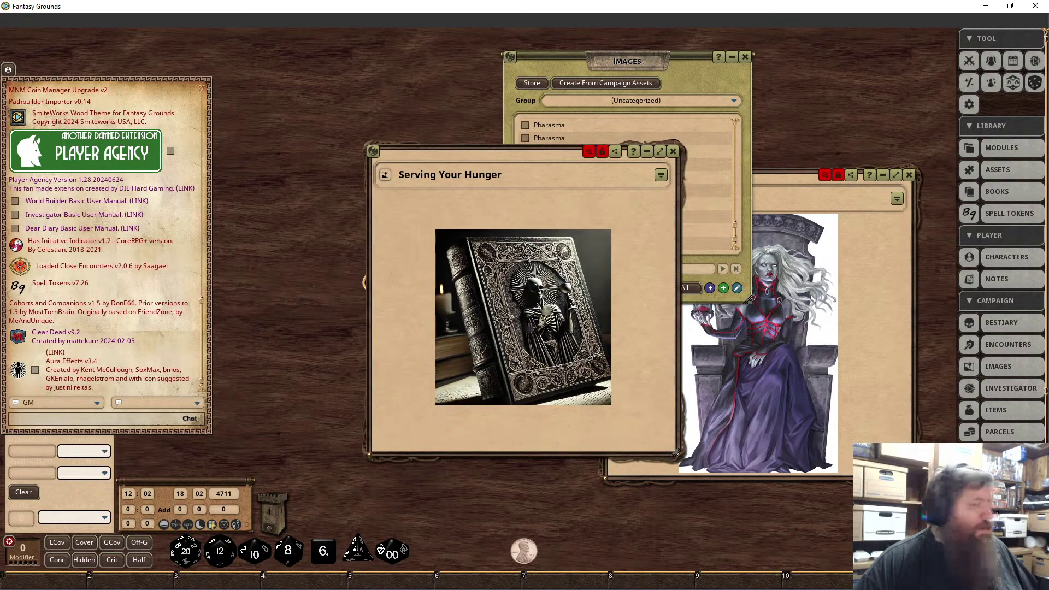
Close the Serving Your Hunger picture, the image list and the enthroned Pharasma picture.
left_click(674, 151)
left_click(745, 57)
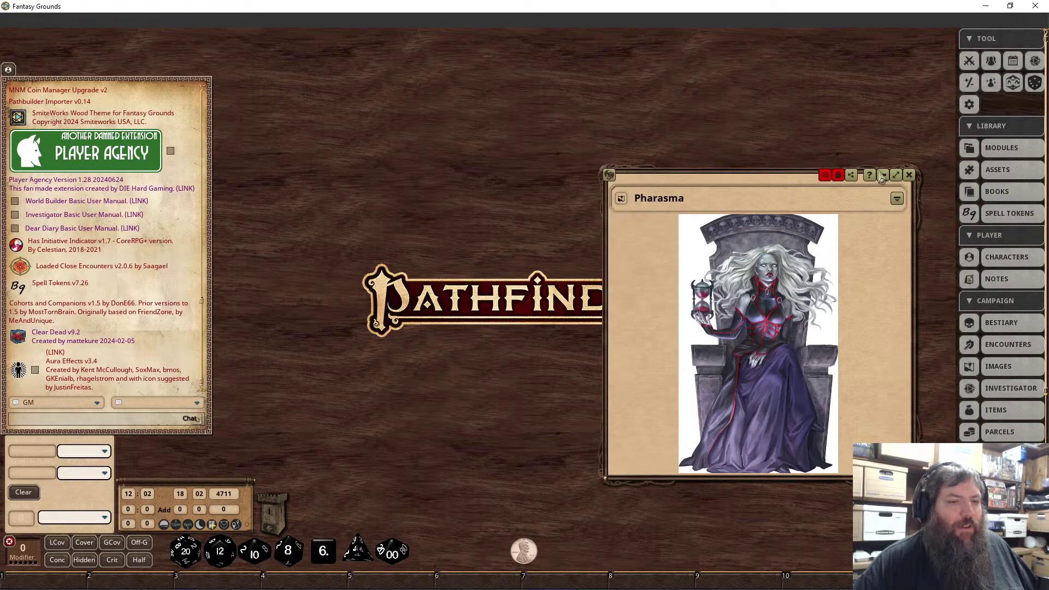
left_click(908, 174)
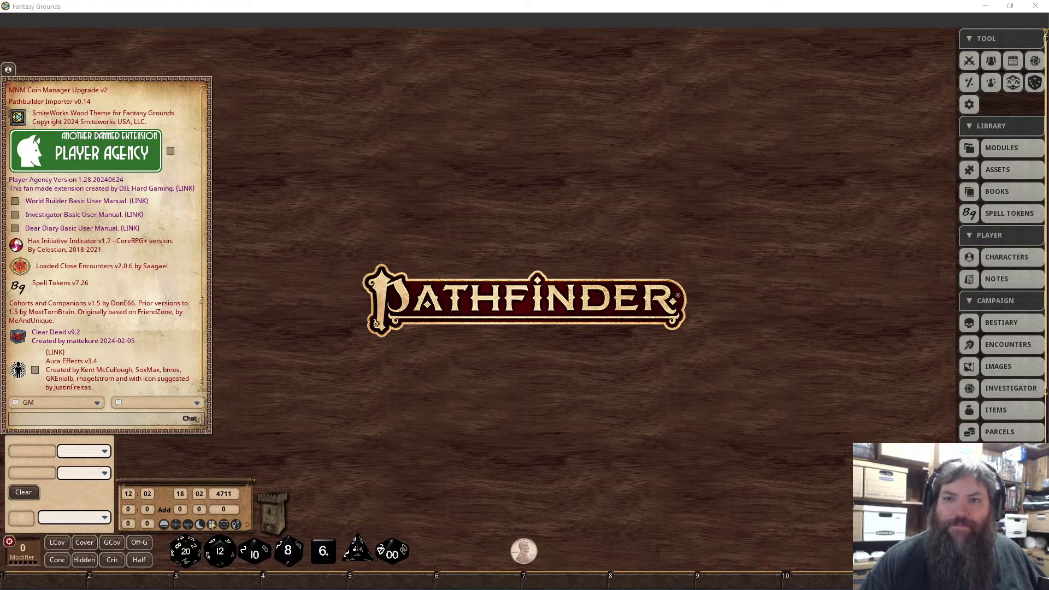
left_click(599, 253)
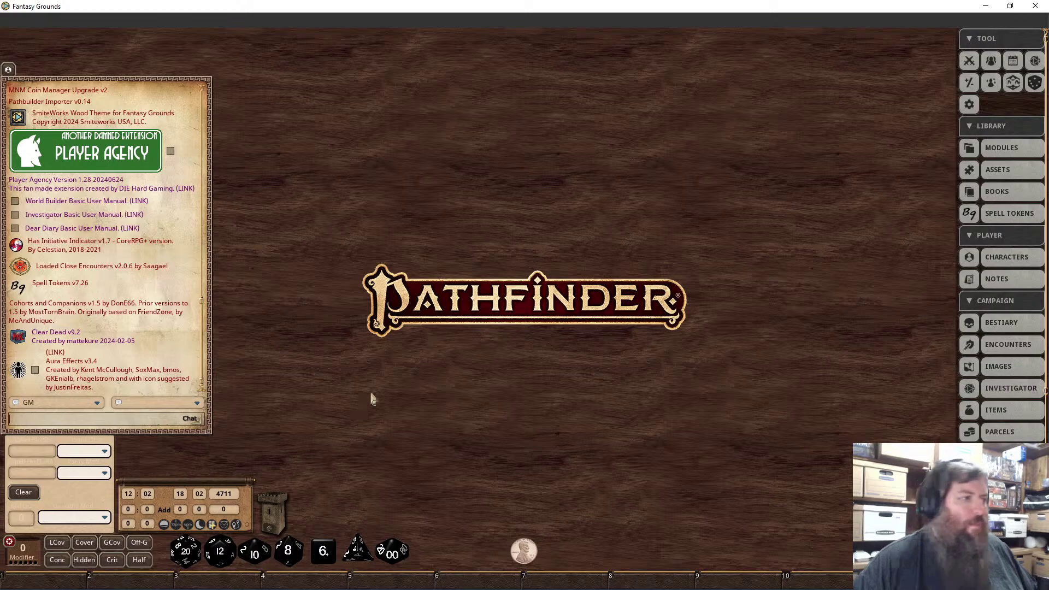
Open the campaign's story list with the uncategorized group shown and search it for "lepidstadt".
key("F1")
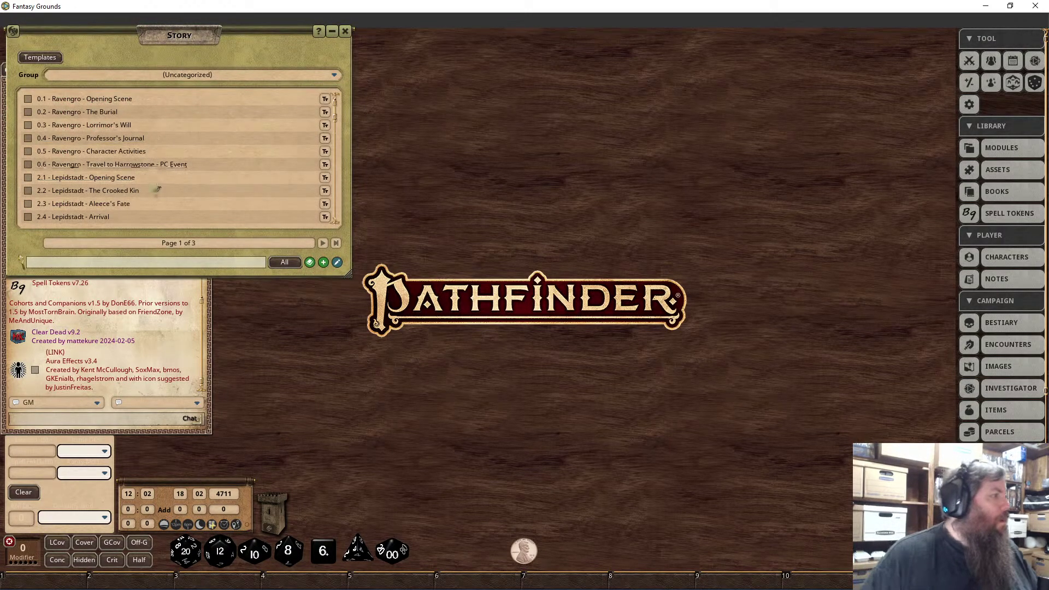
left_click(253, 78)
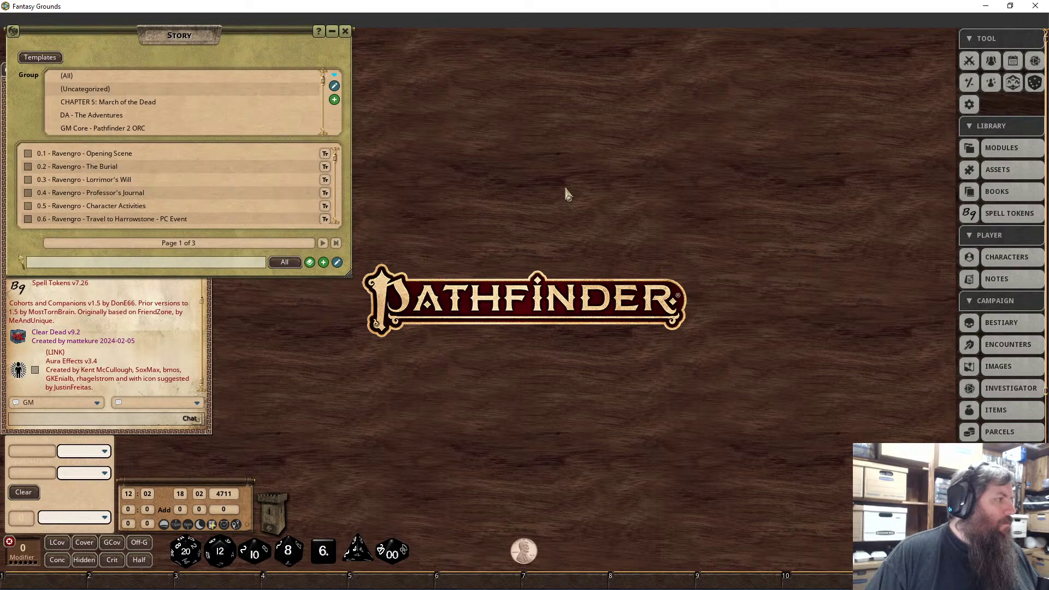
left_click(258, 89)
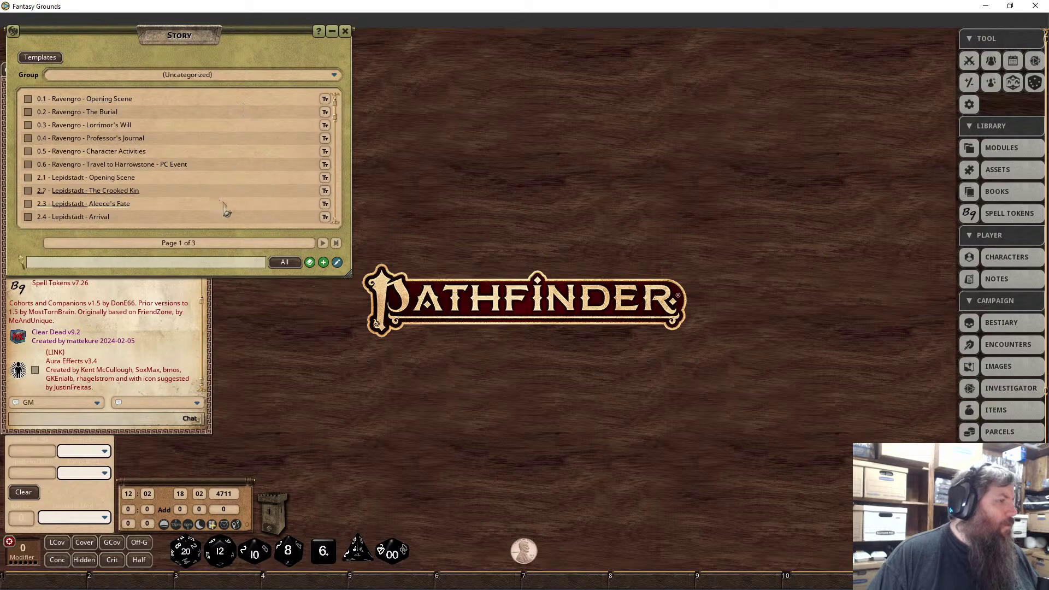
scroll(66, 221, "down", 5)
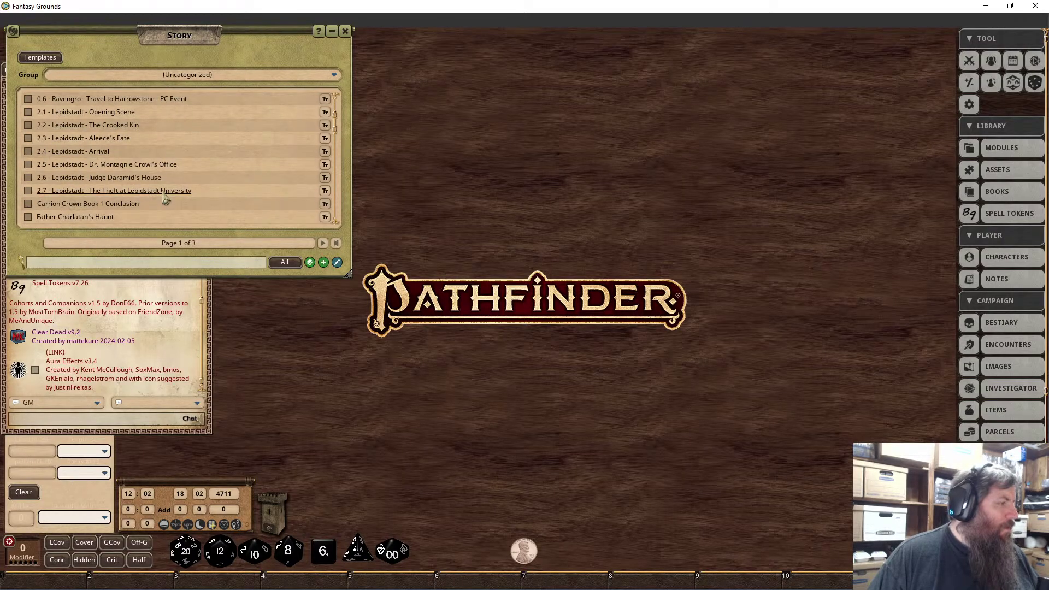
scroll(164, 205, "down", 20)
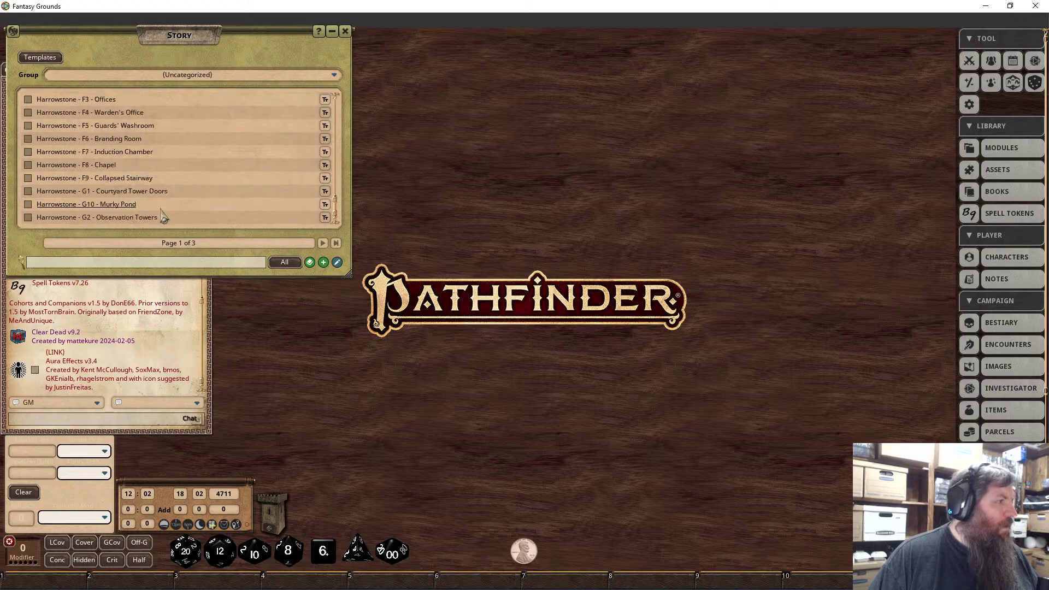
left_click(145, 263)
type("lepidstadt")
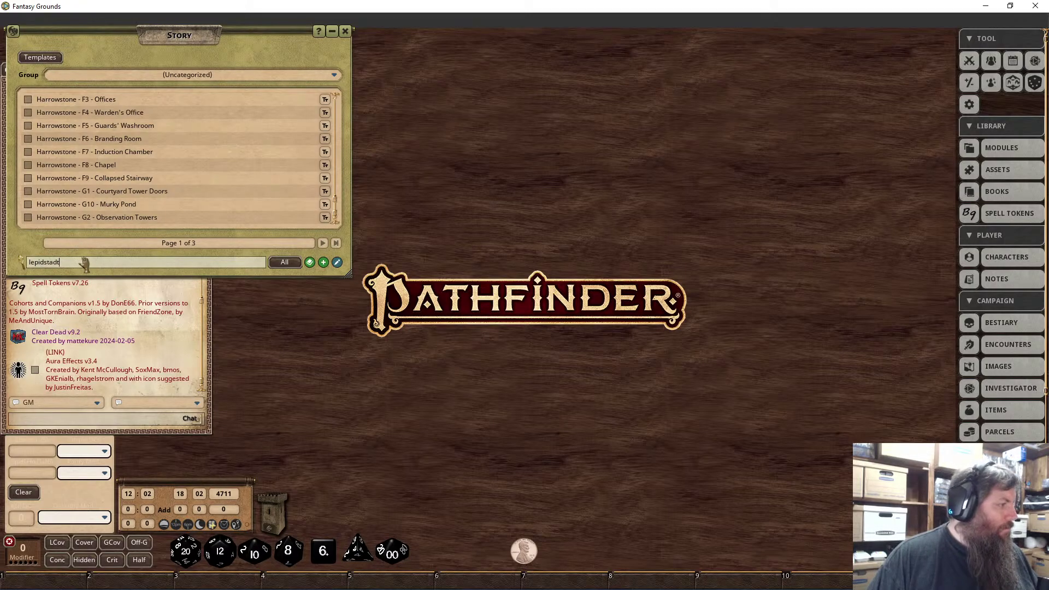
key("Return")
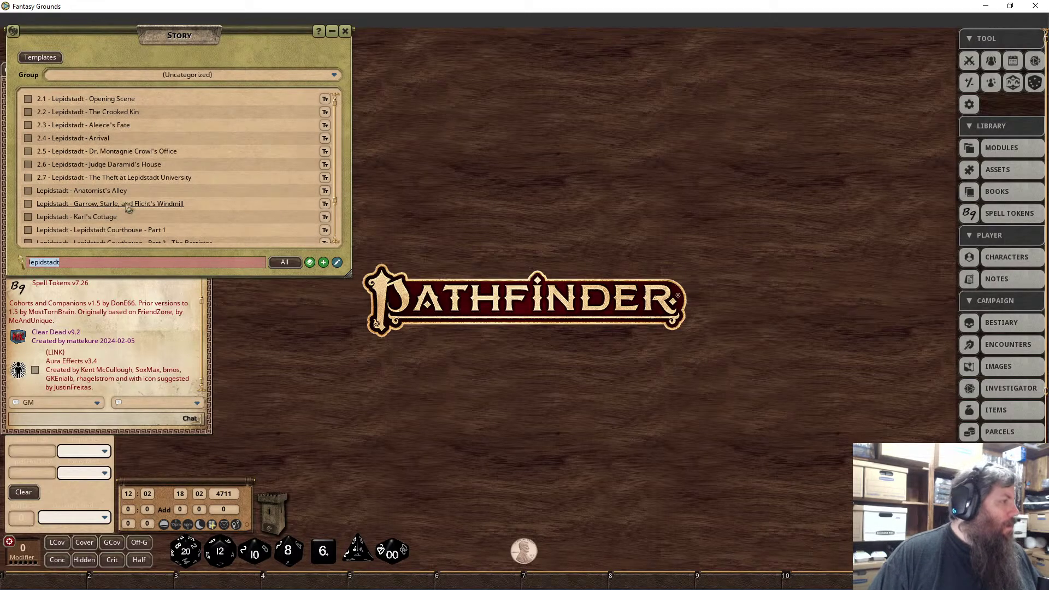
View and close the Lepidstadt - Karl's Cottage story, and open Lepidstadt - Anatomist's Alley away from the story list.
left_click(104, 217)
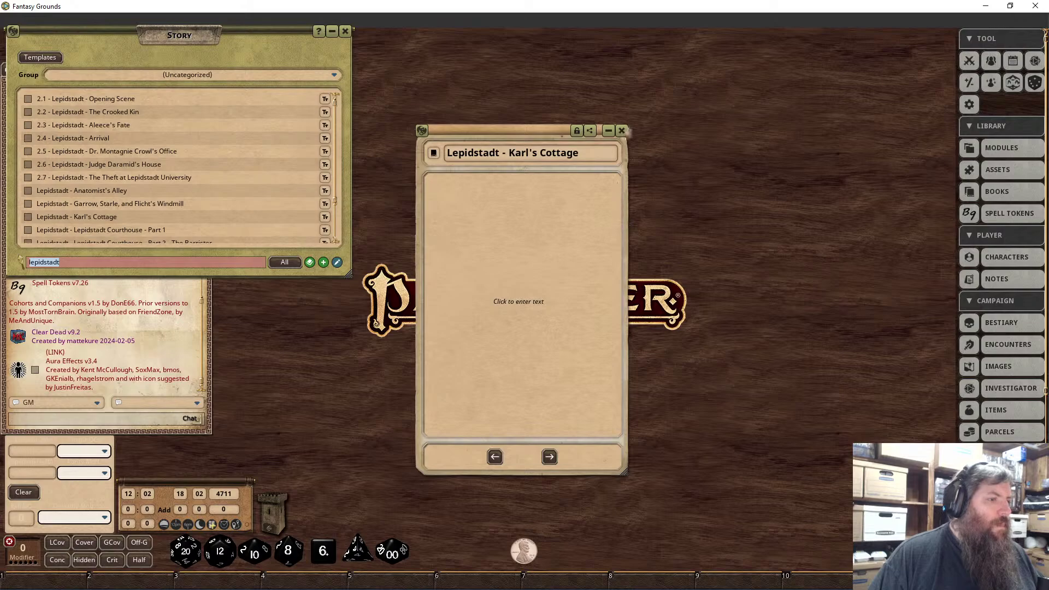
left_click(622, 131)
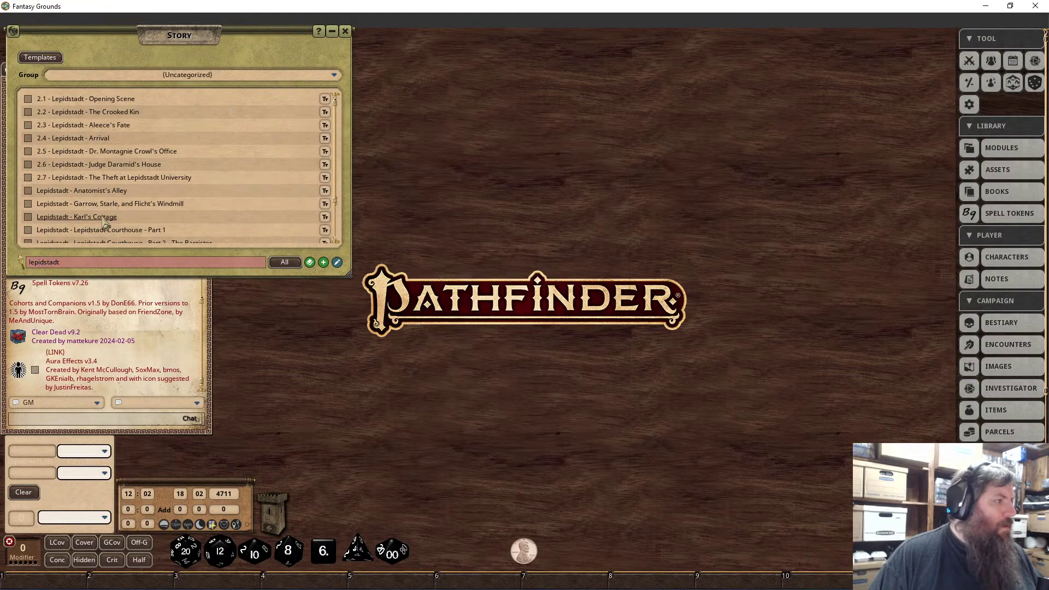
left_click(120, 190)
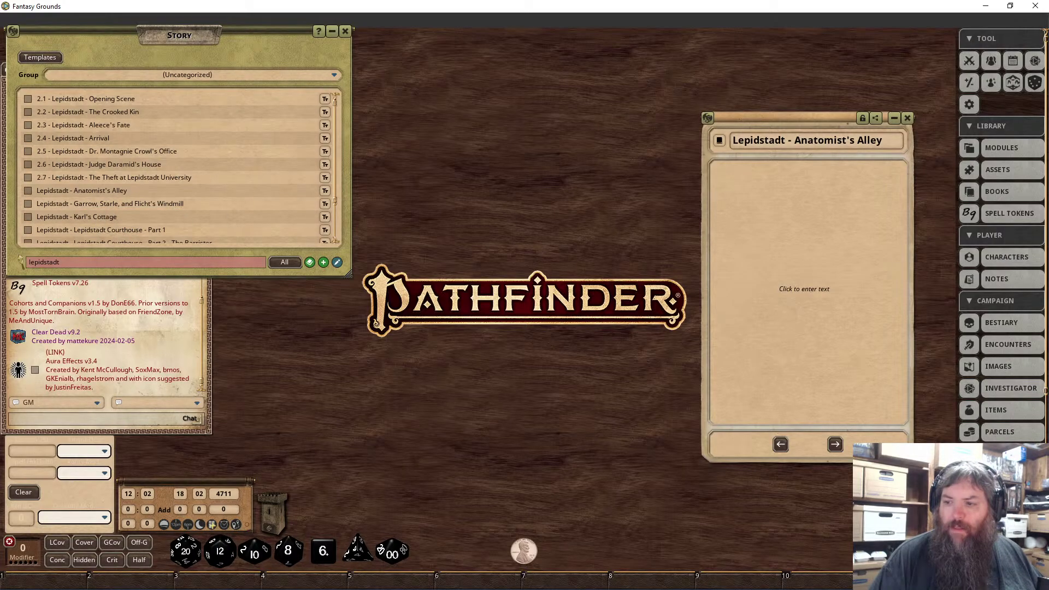
View and close the Lepidstadt - Vorkstag and Grine's Chymic Works story.
scroll(135, 190, "down", 3)
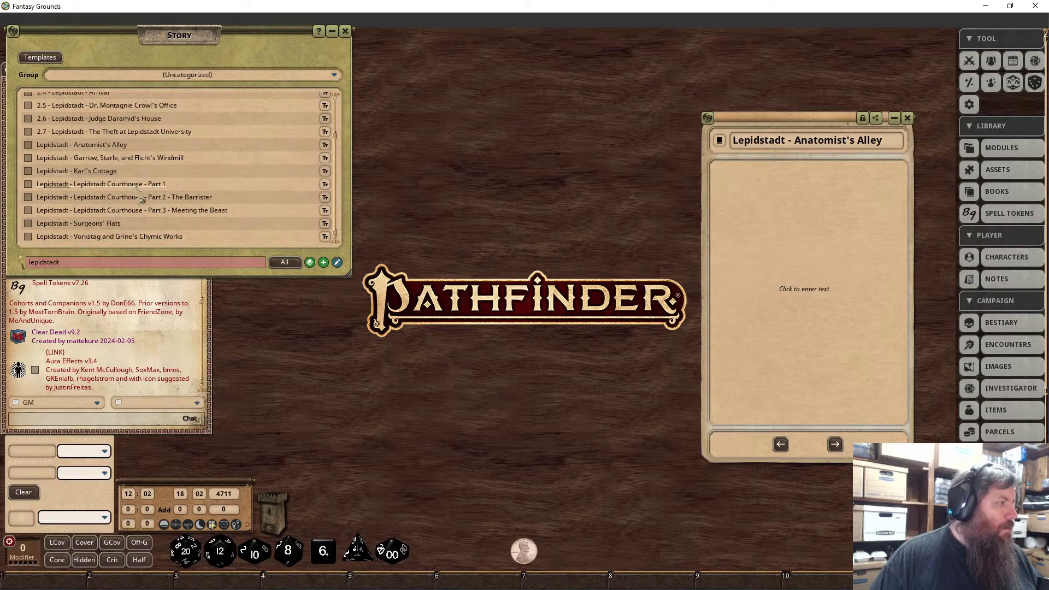
left_click(160, 240)
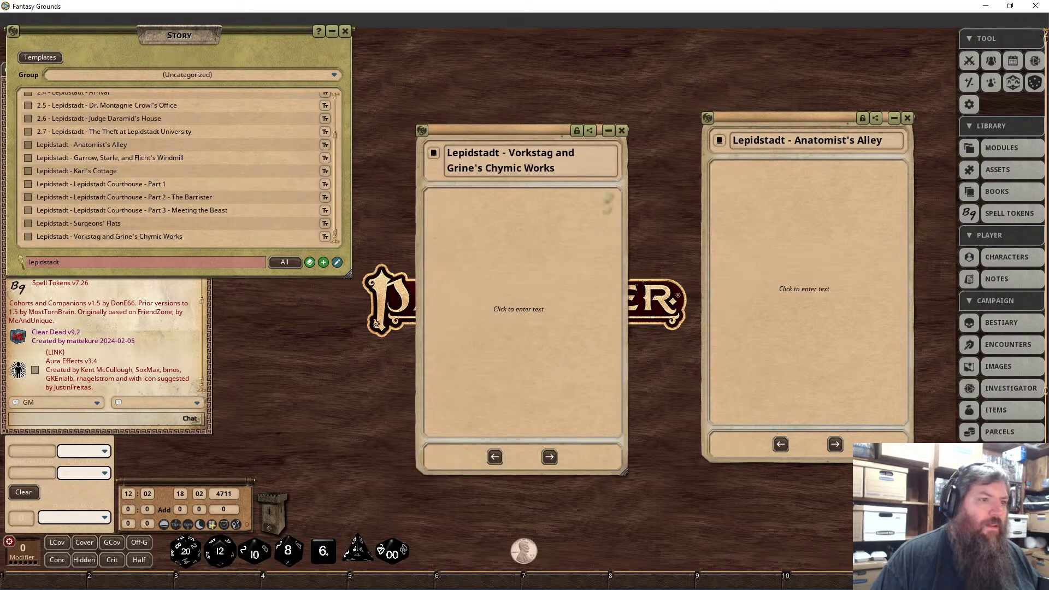
left_click(625, 130)
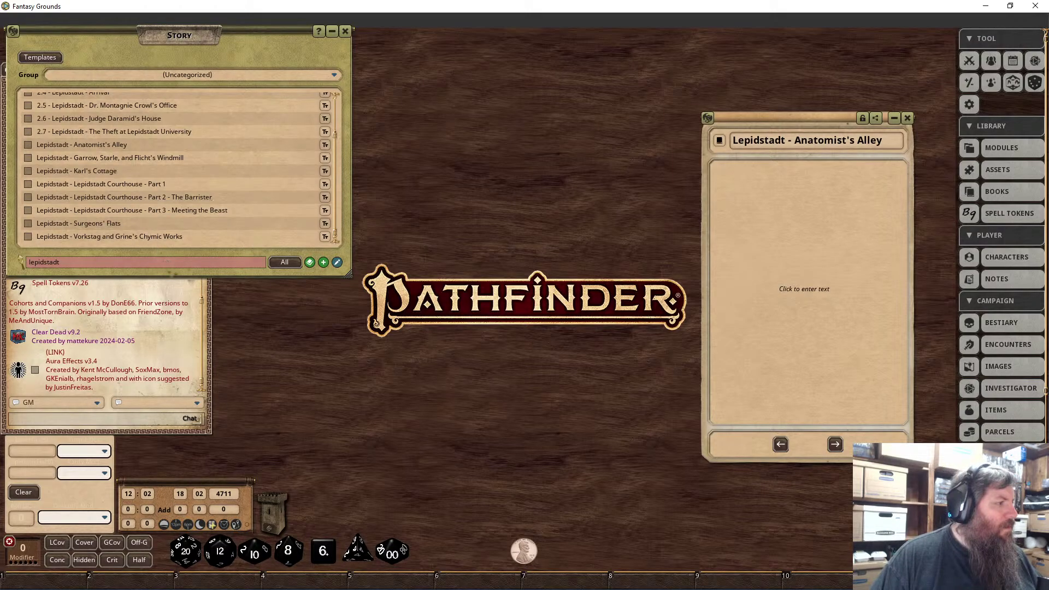
Look through the Lepidstadt stories and open Lepidstadt - Surgeons' Flats beside the Anatomist's Alley entry.
scroll(143, 232, "up", 3)
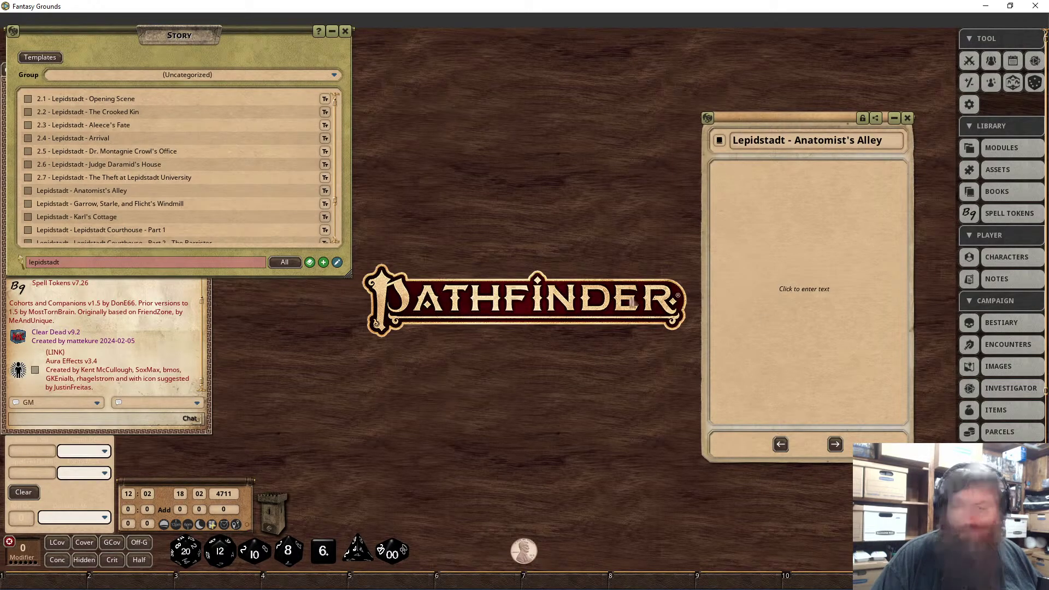
scroll(140, 191, "down", 3)
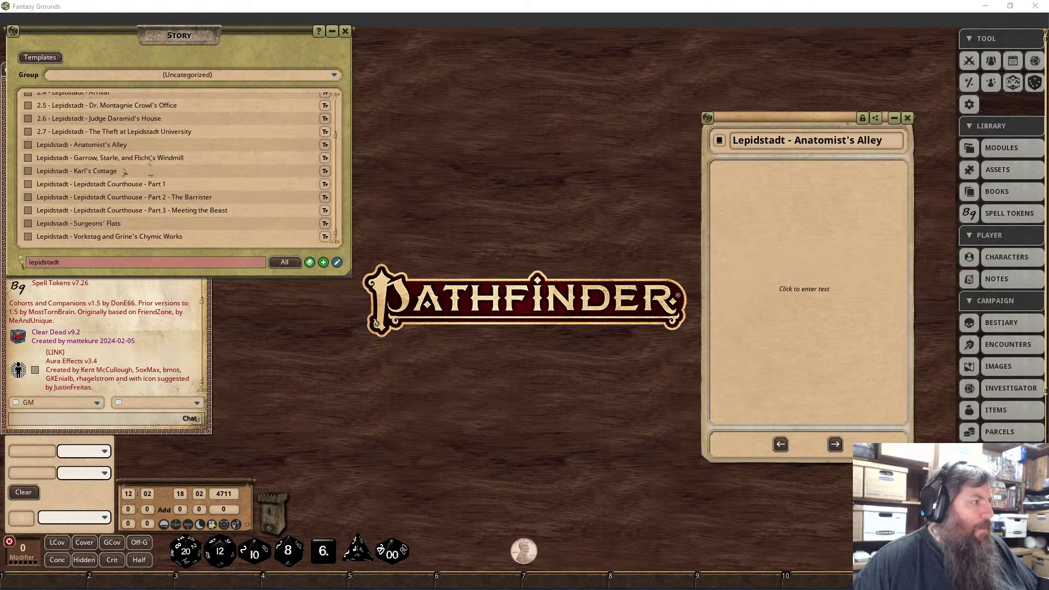
double_click(234, 265)
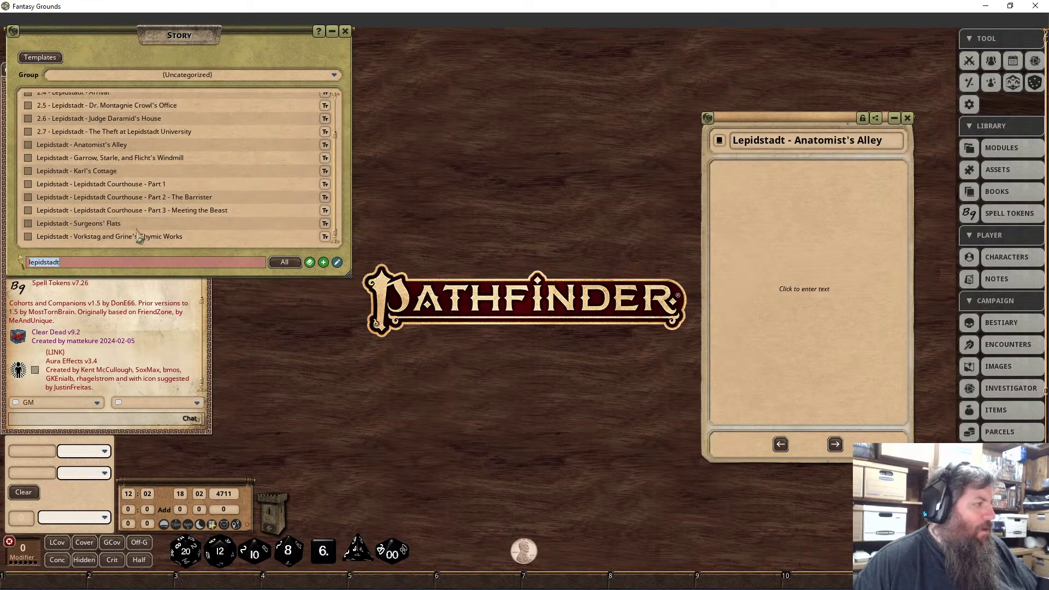
left_click(79, 223)
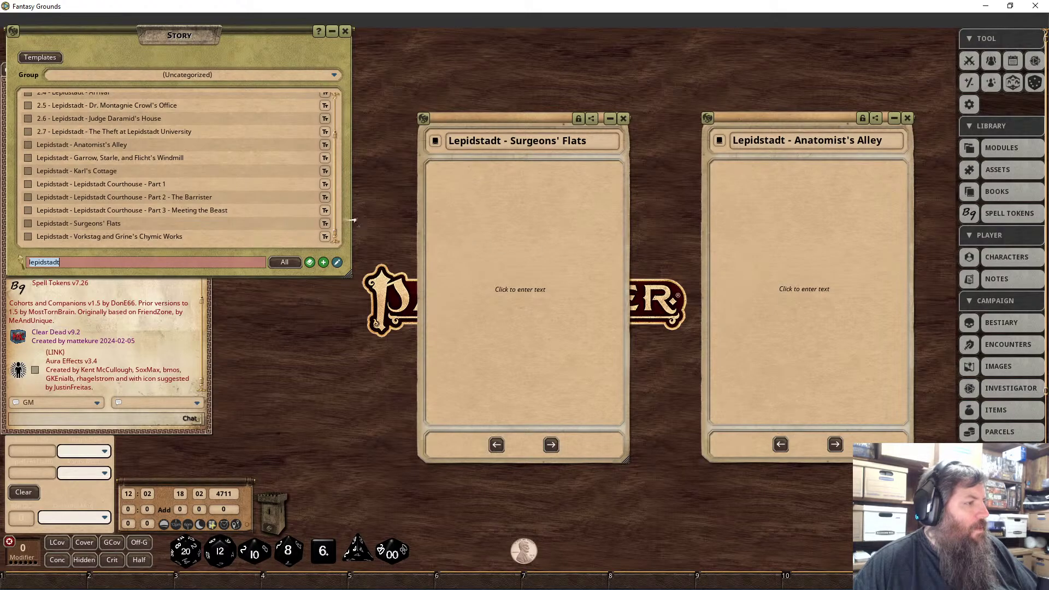
left_click(348, 227)
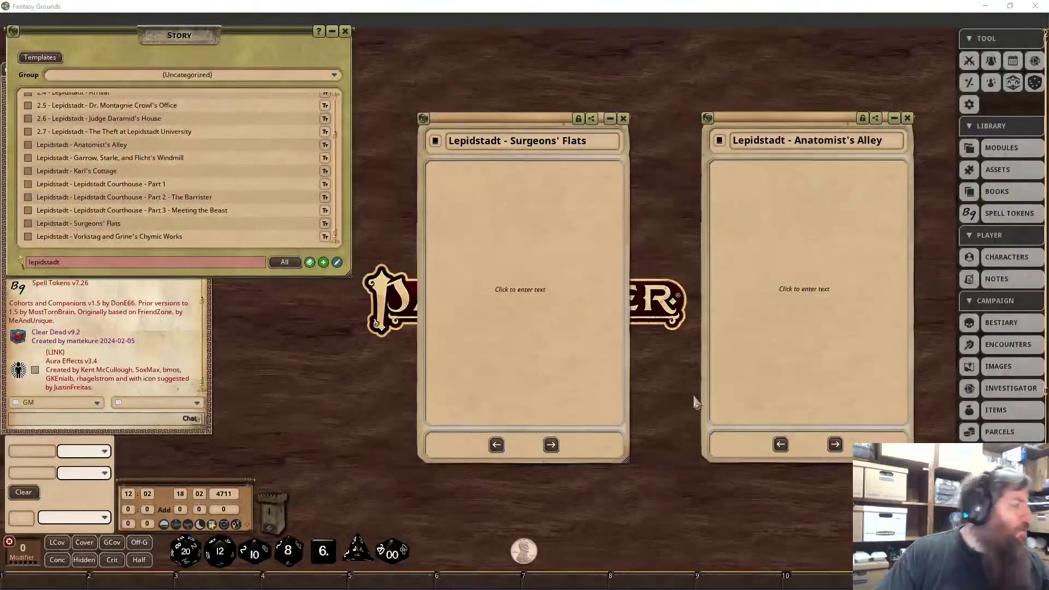
left_click(564, 234)
left_click(596, 150)
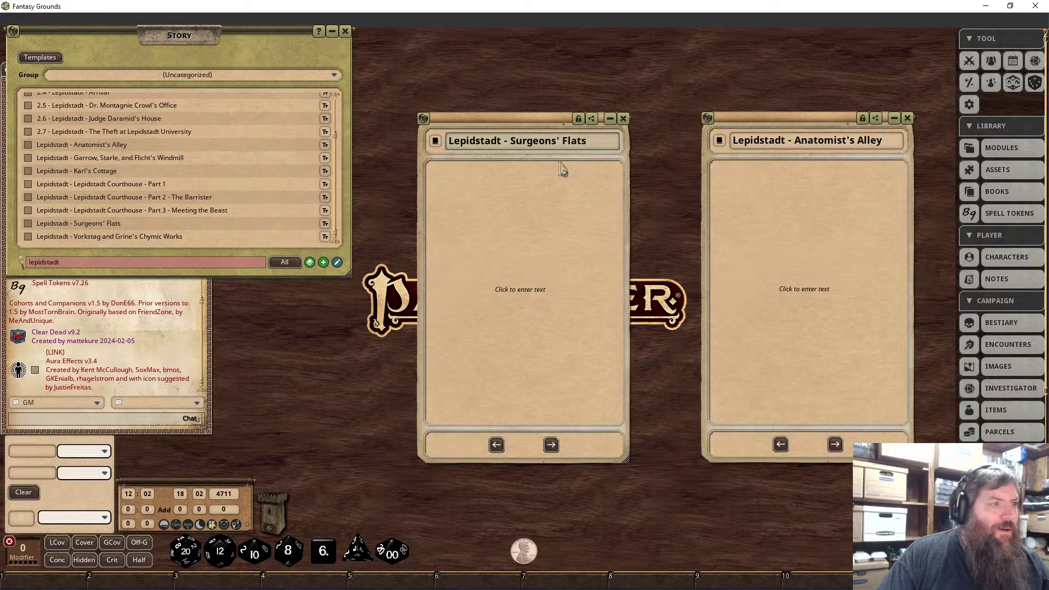
Search the campaign images for "lepid", open the City of Lepidstadt map and close the image list.
left_click(1004, 366)
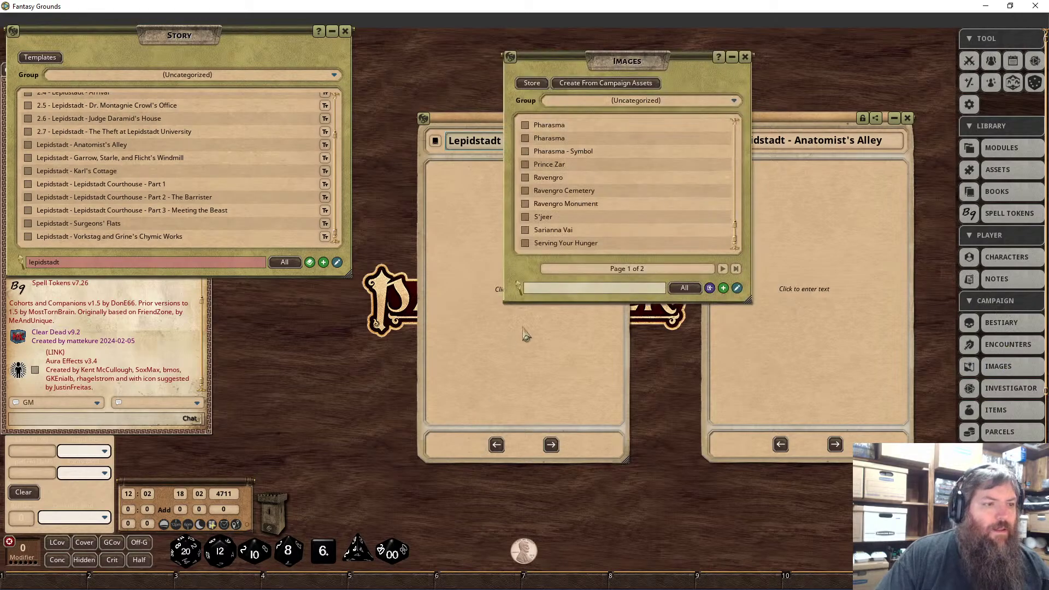
left_click(580, 288)
type("lep")
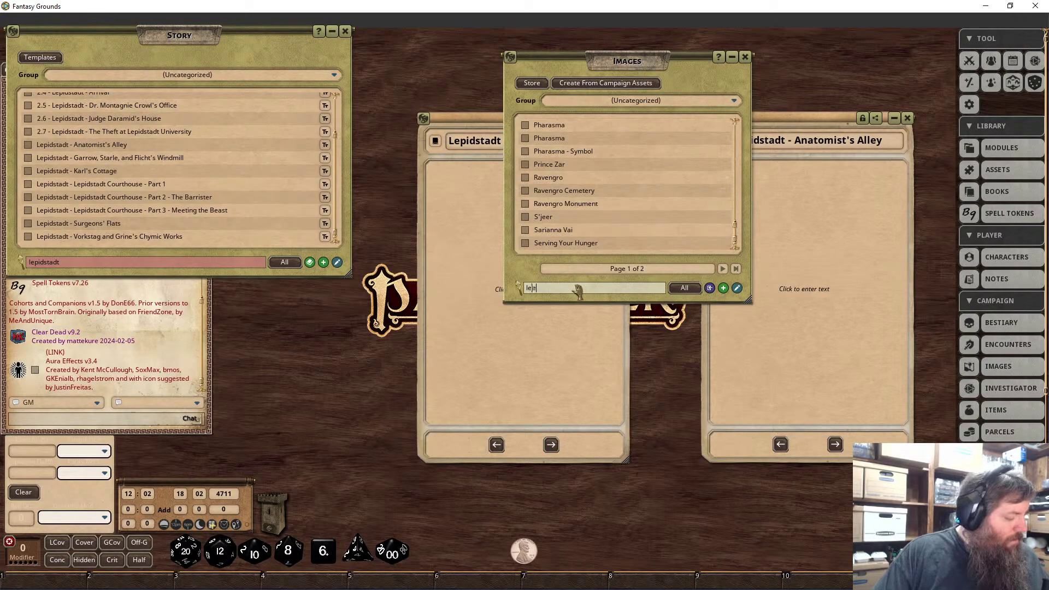
type("id")
key("Return")
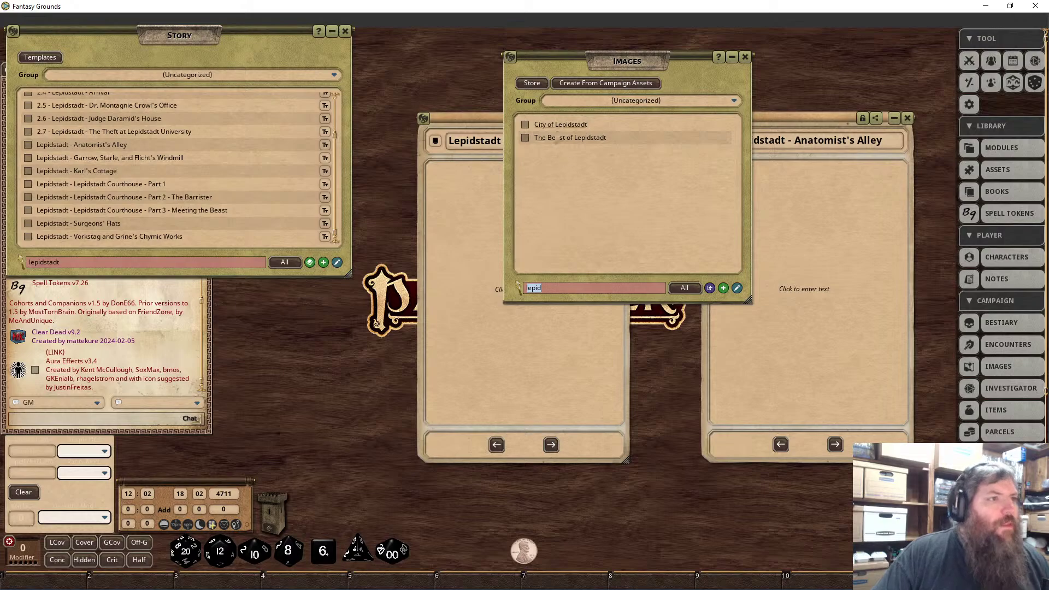
left_click(563, 125)
left_click(745, 57)
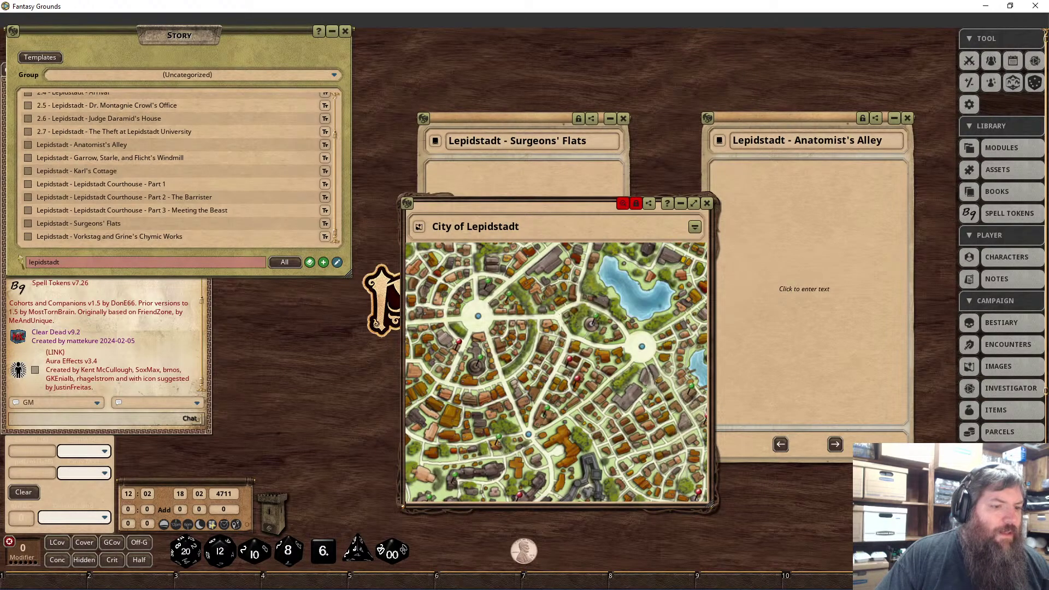
Examine the City of Lepidstadt map and its location pins, keeping it in front of the Surgeons' Flats story.
scroll(454, 395, "up", 3)
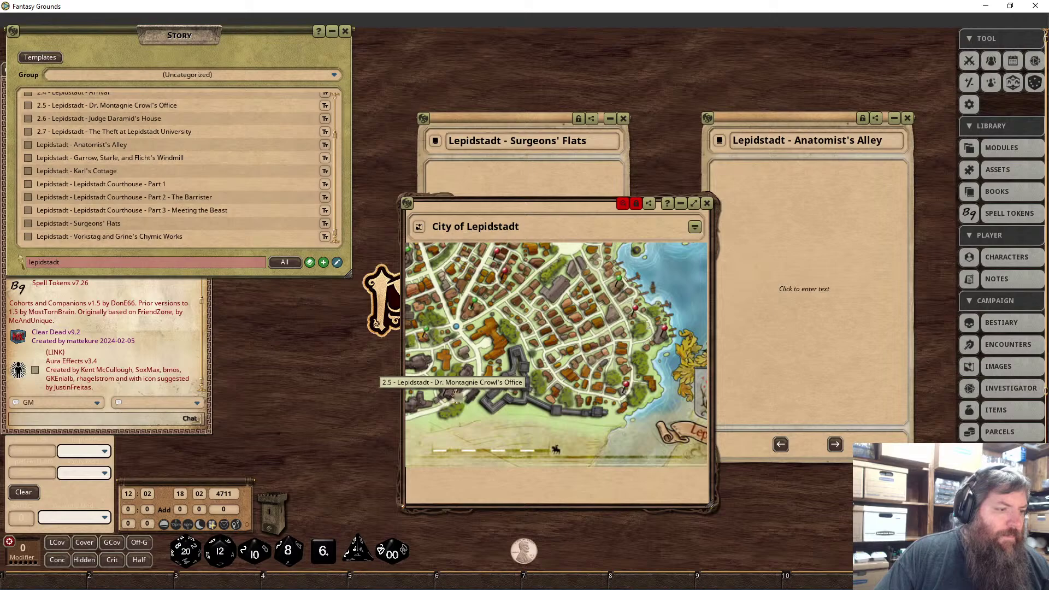
scroll(456, 396, "down", 5)
scroll(539, 399, "up", 4)
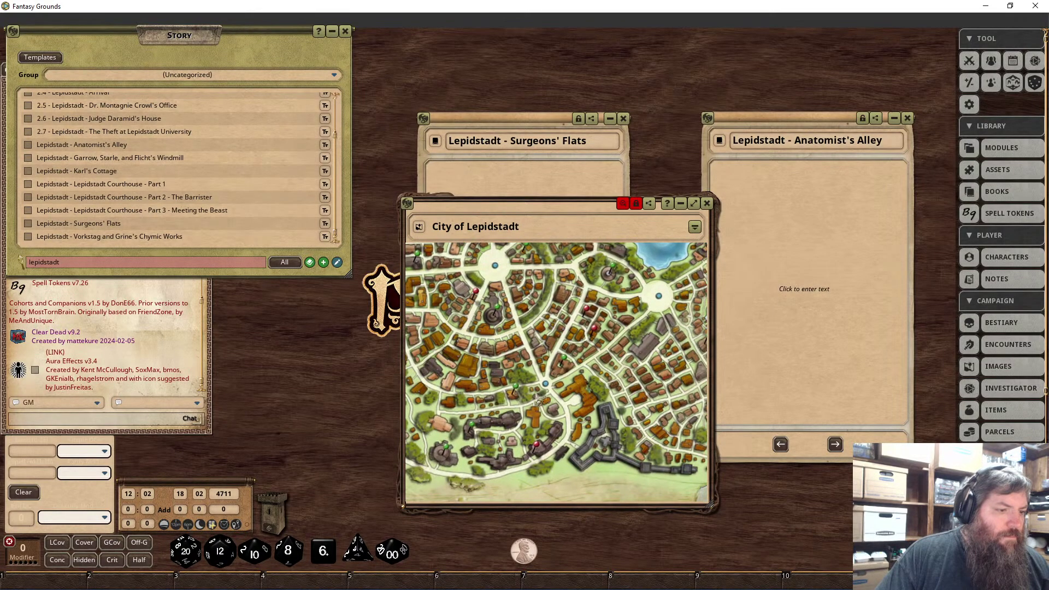
scroll(539, 399, "up", 5)
scroll(517, 399, "down", 3)
scroll(516, 399, "up", 2)
left_click(518, 404)
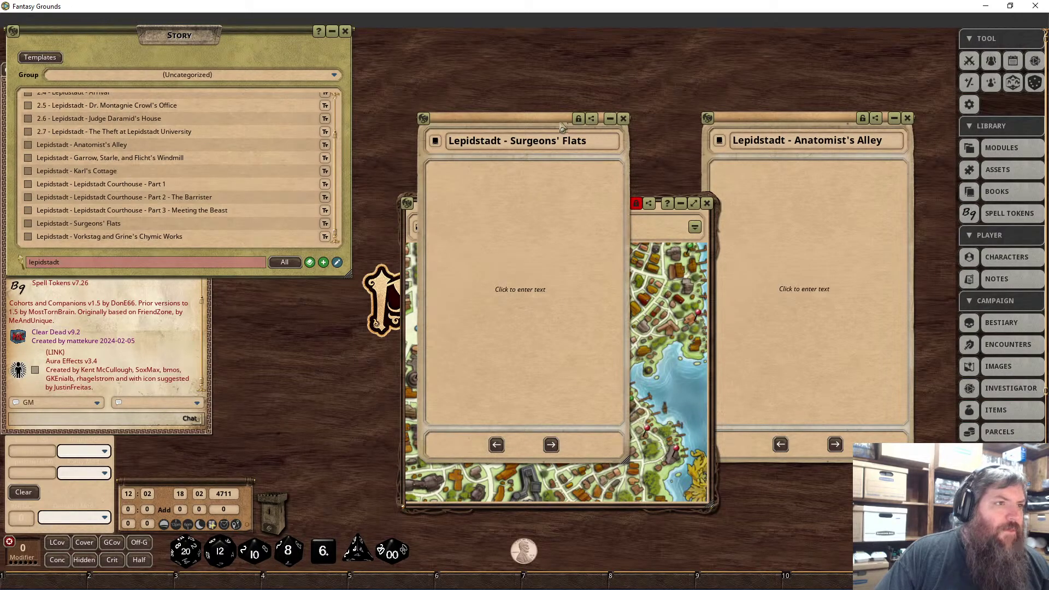
left_click(676, 228)
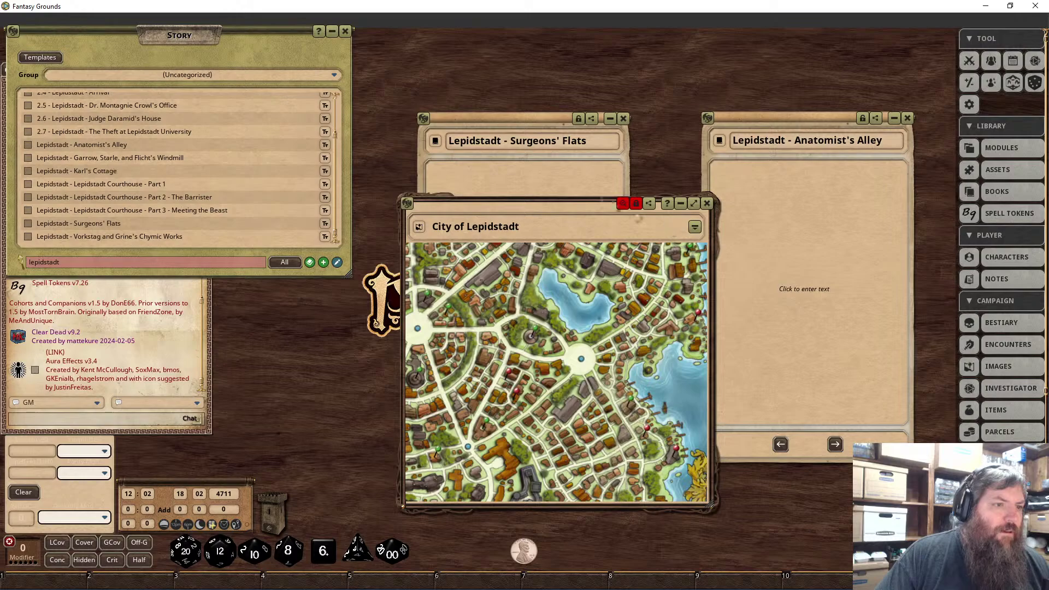
Add a new story entry and move its window down off the Surgeons' Flats story.
left_click(572, 187)
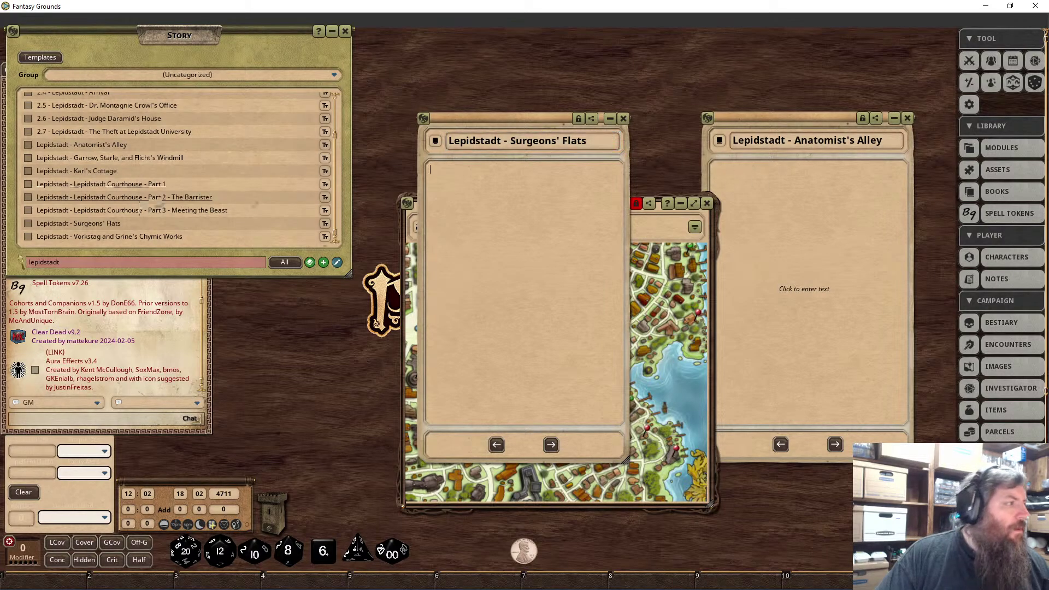
left_click(325, 263)
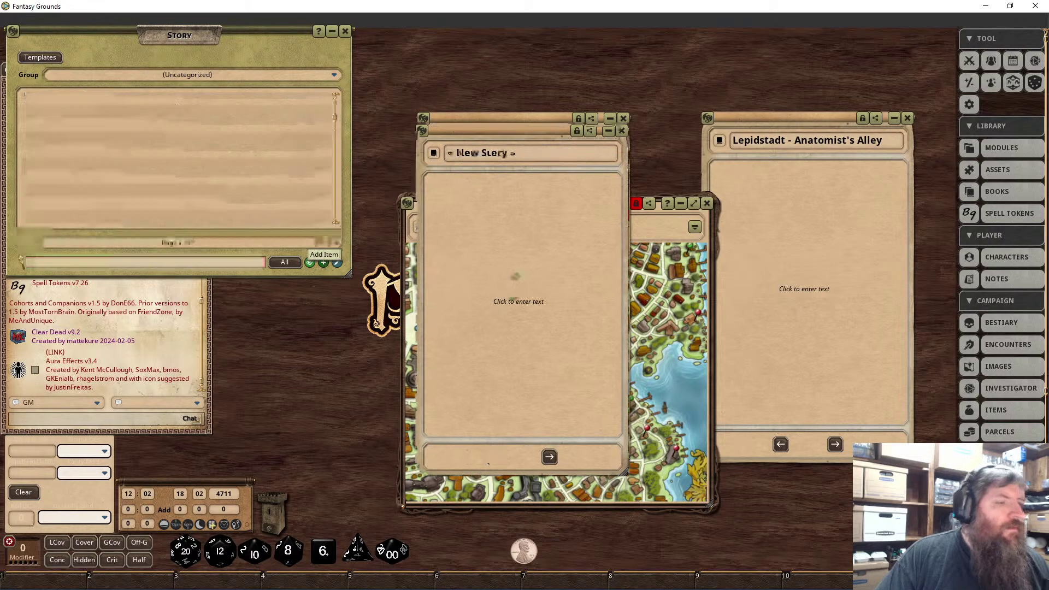
left_click_drag(492, 118, 575, 194)
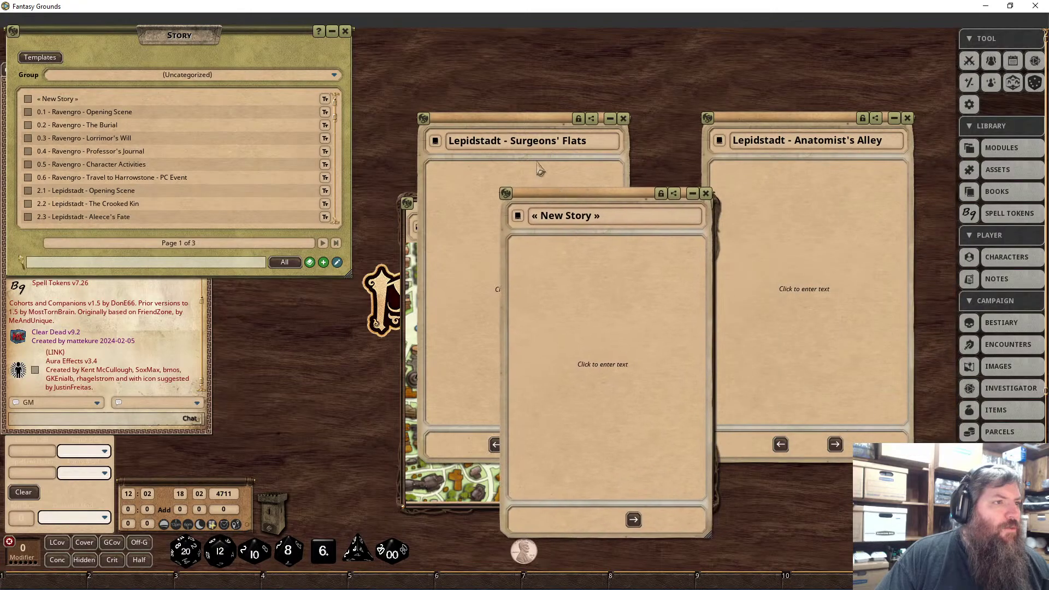
Move the Surgeons' Flats and Anatomist's Alley stories aside and title the new story Lepidstadt - Surgeon's Tools Investigation.
left_click_drag(519, 118, 842, 39)
left_click_drag(725, 115, 769, 87)
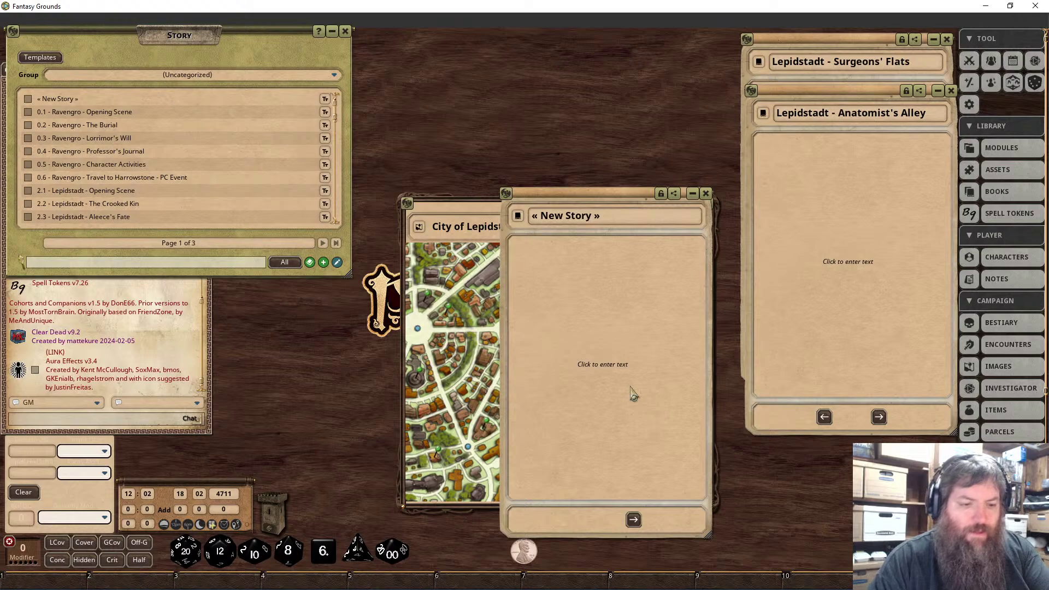
left_click(571, 214)
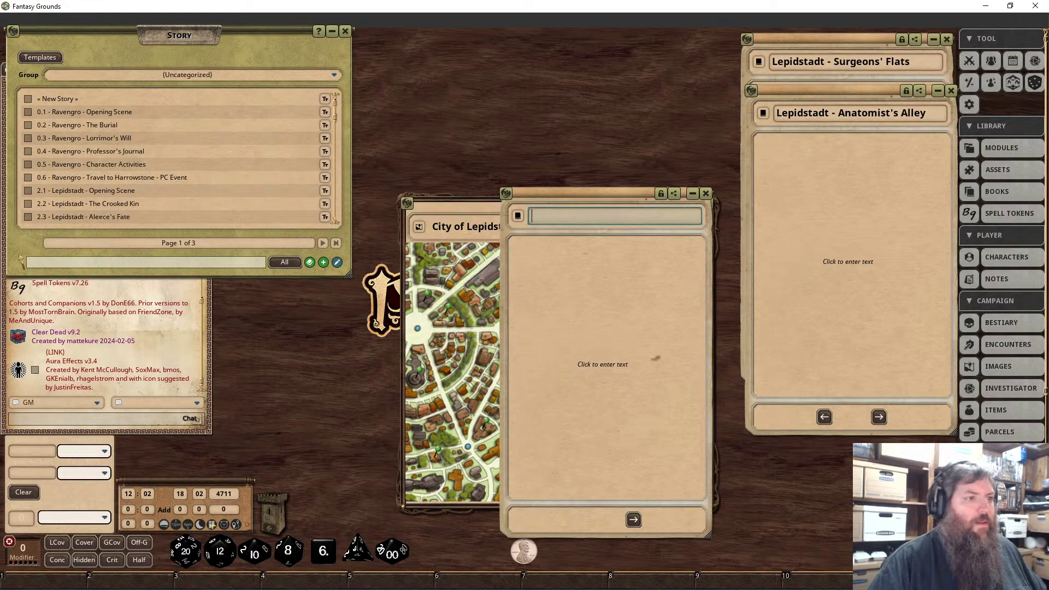
type("Lepid")
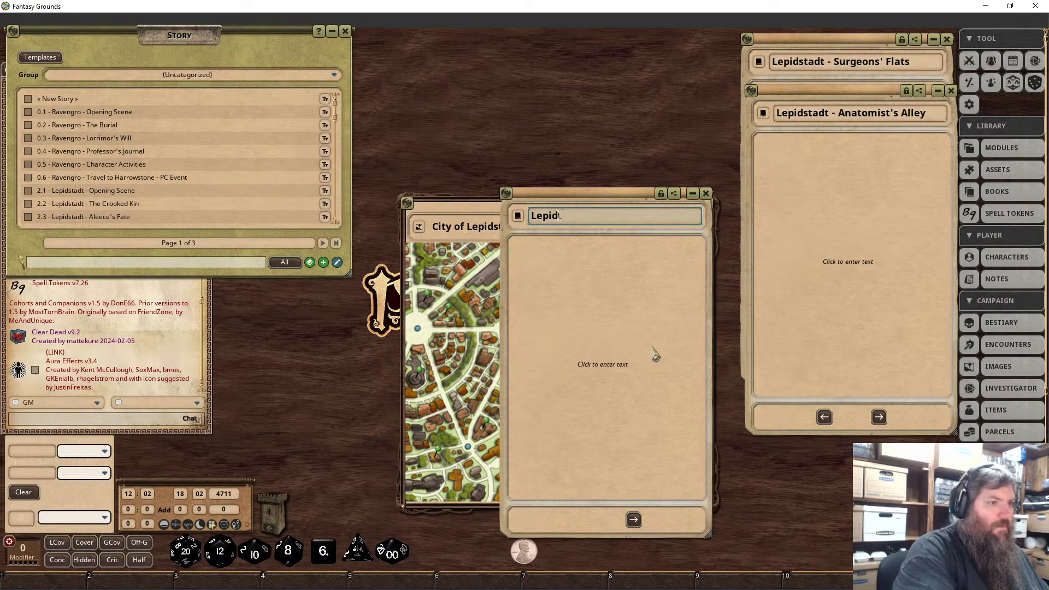
type("stadt -")
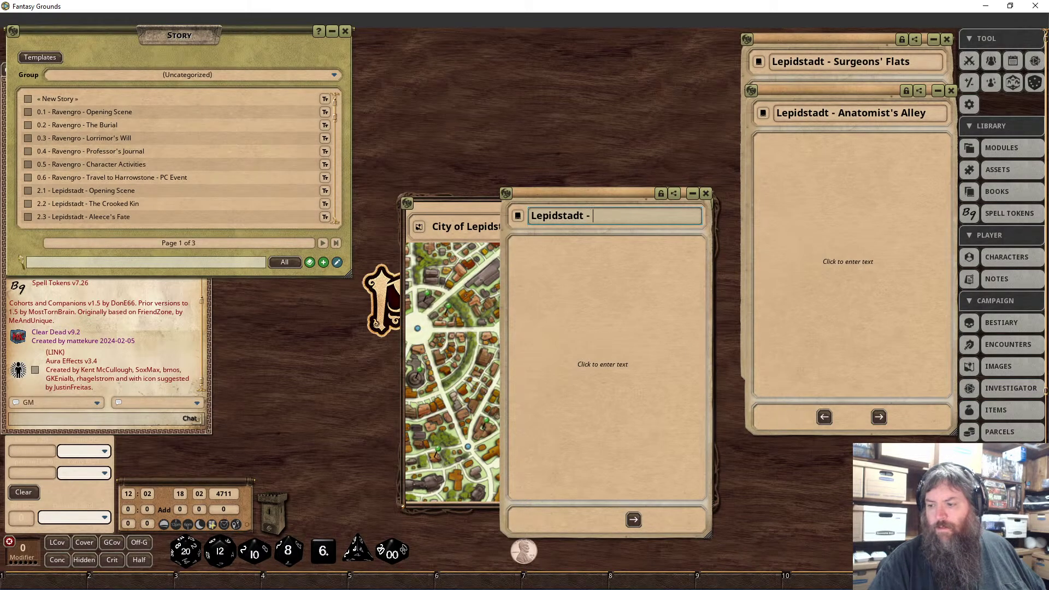
type("Sur")
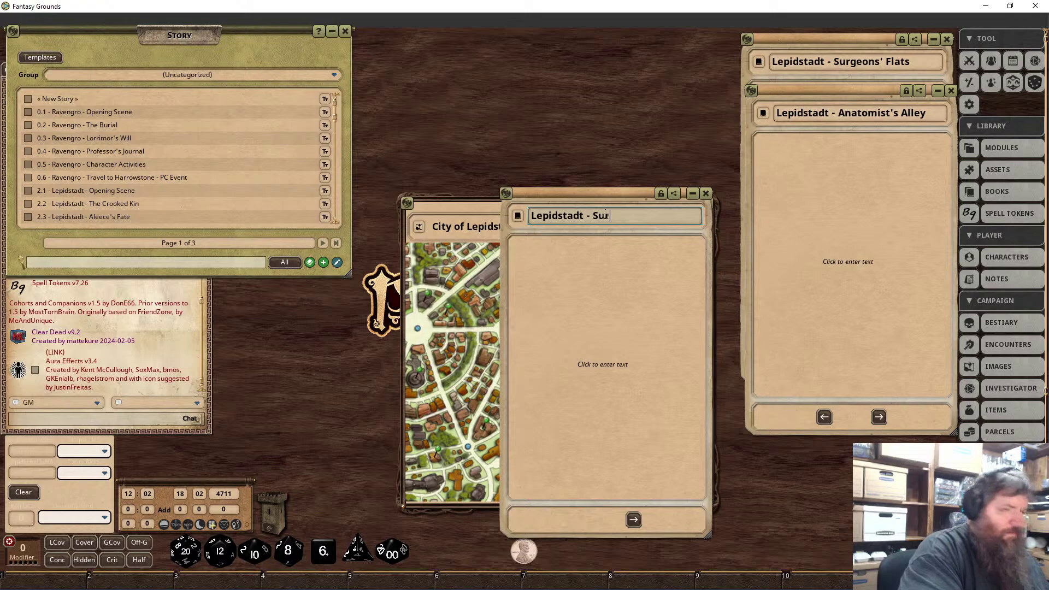
type("geon's To")
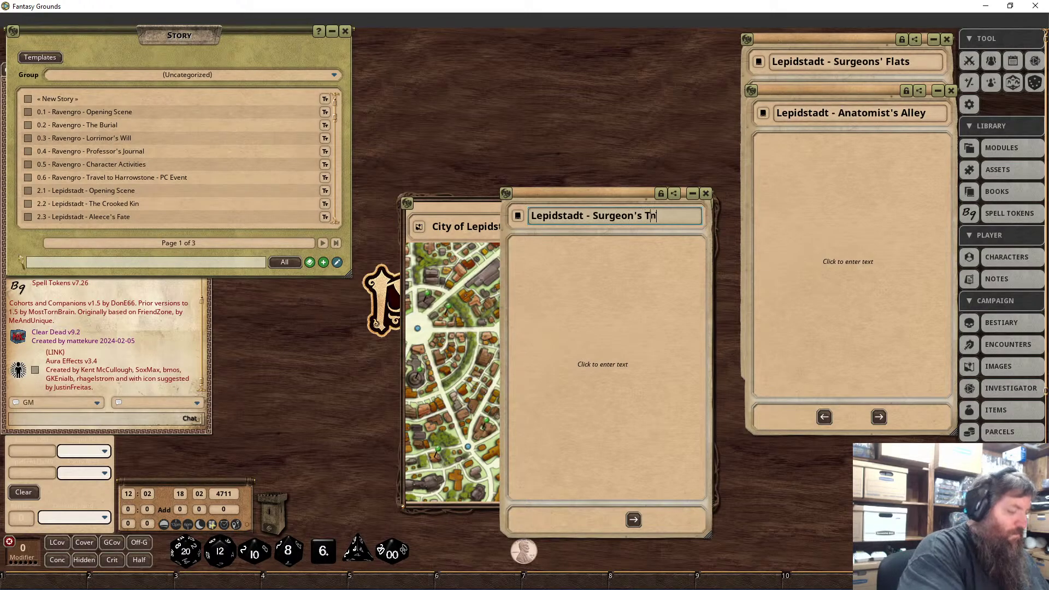
type("ols Inves")
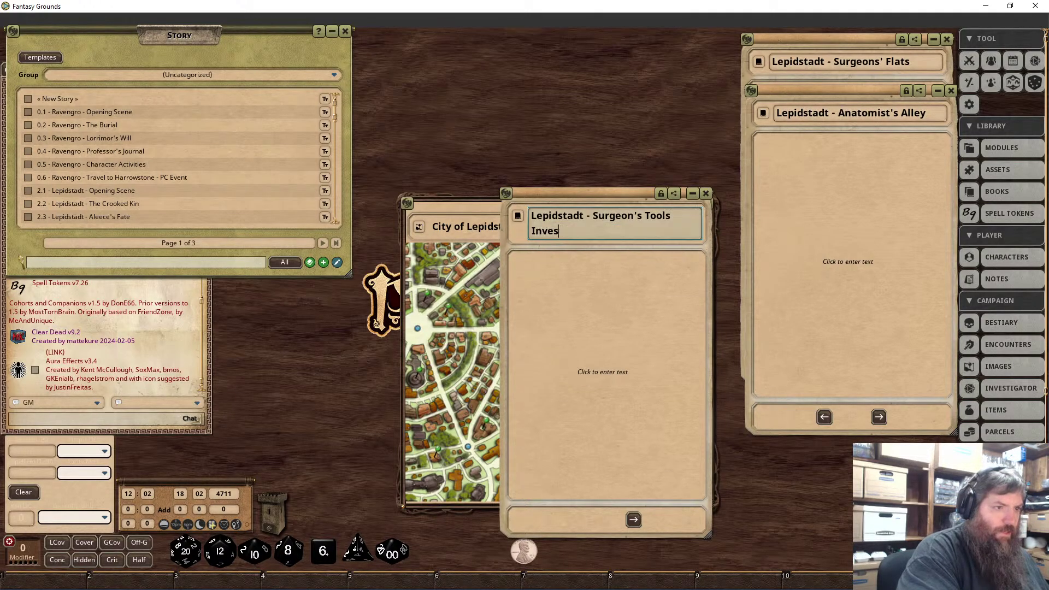
type("tigation")
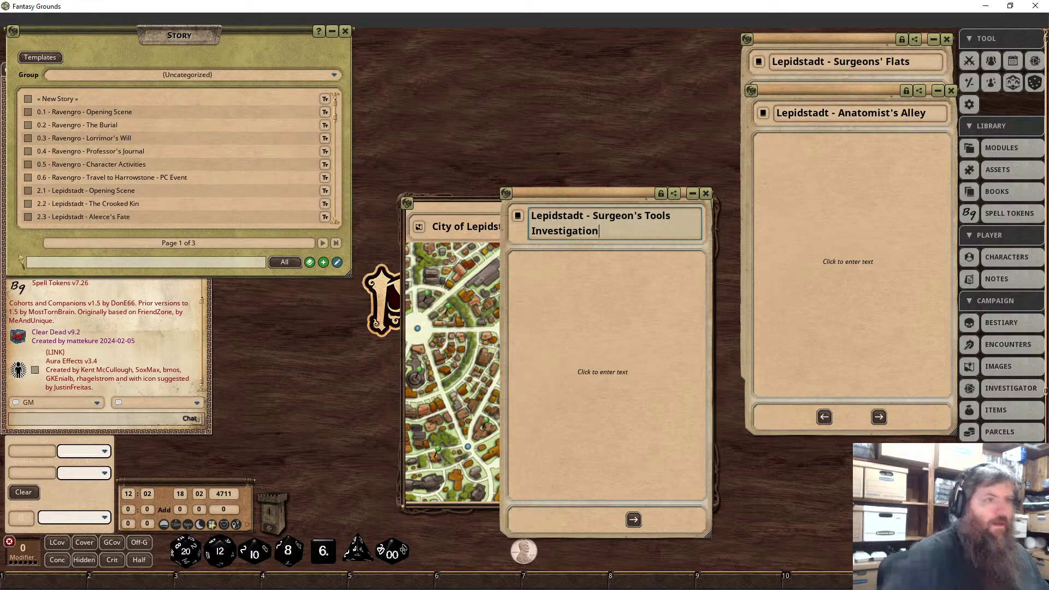
Close the City of Lepidstadt map and set the Surgeon's Tools Investigation story in its place with the body text open for editing.
left_click_drag(562, 193, 804, 143)
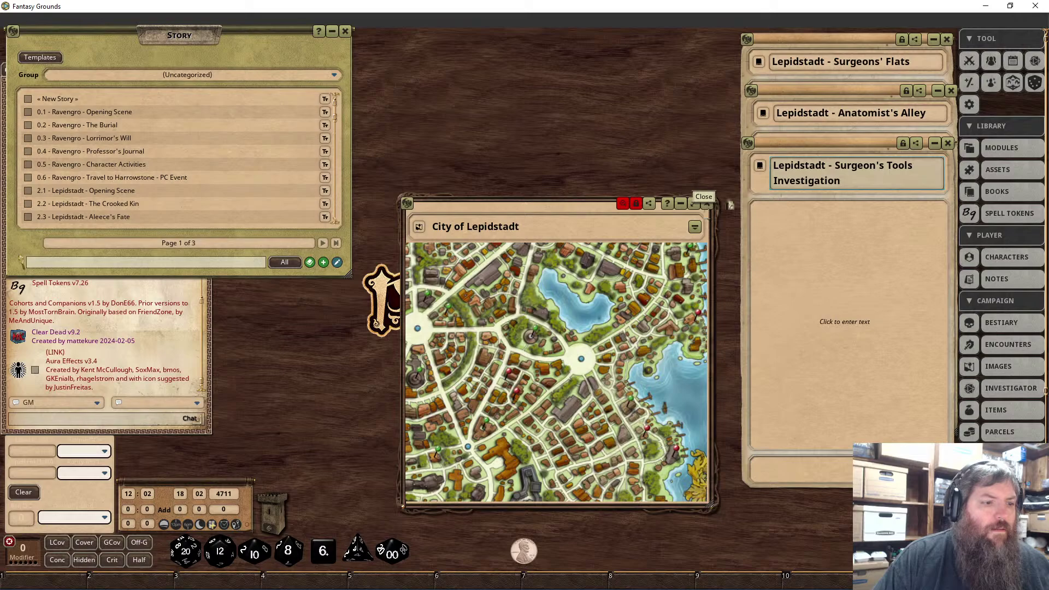
left_click(708, 204)
left_click_drag(840, 144, 546, 102)
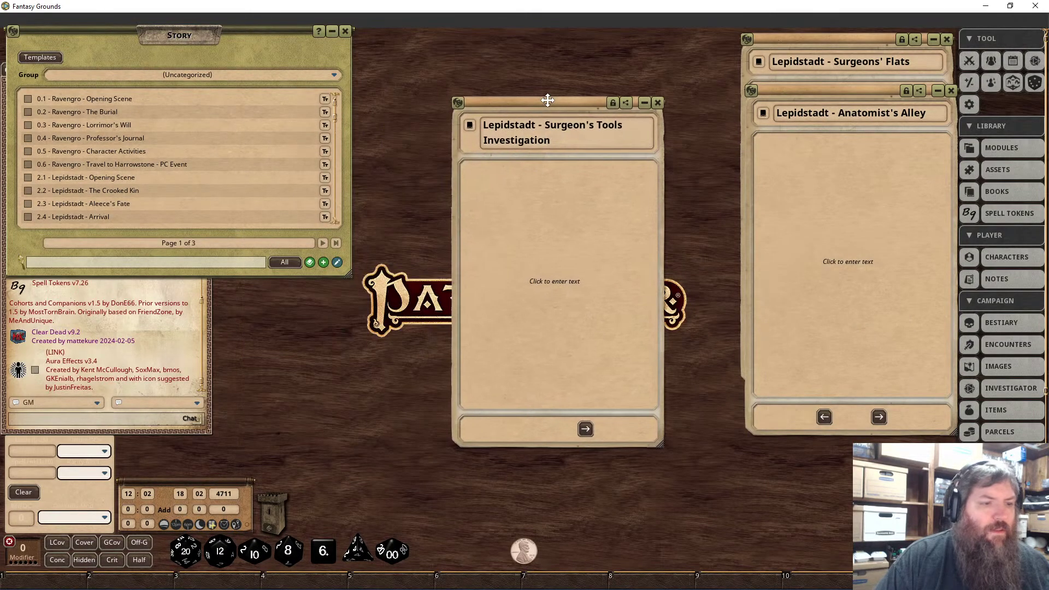
left_click(583, 269)
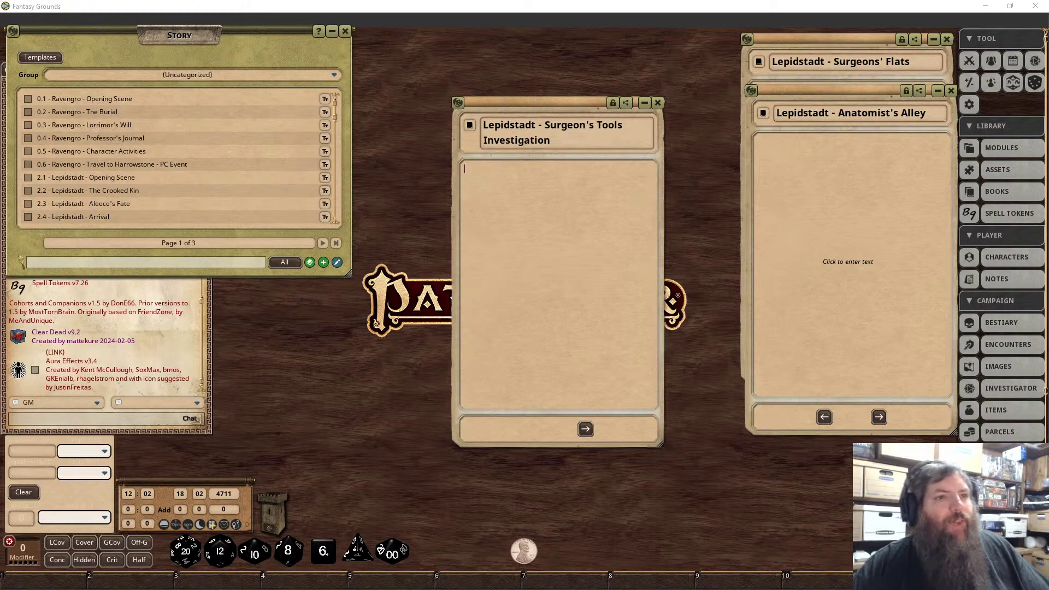
Open the campaign calendar and read the log entries for 18th Calistril and 20th Pharast, 4711.
left_click(1013, 61)
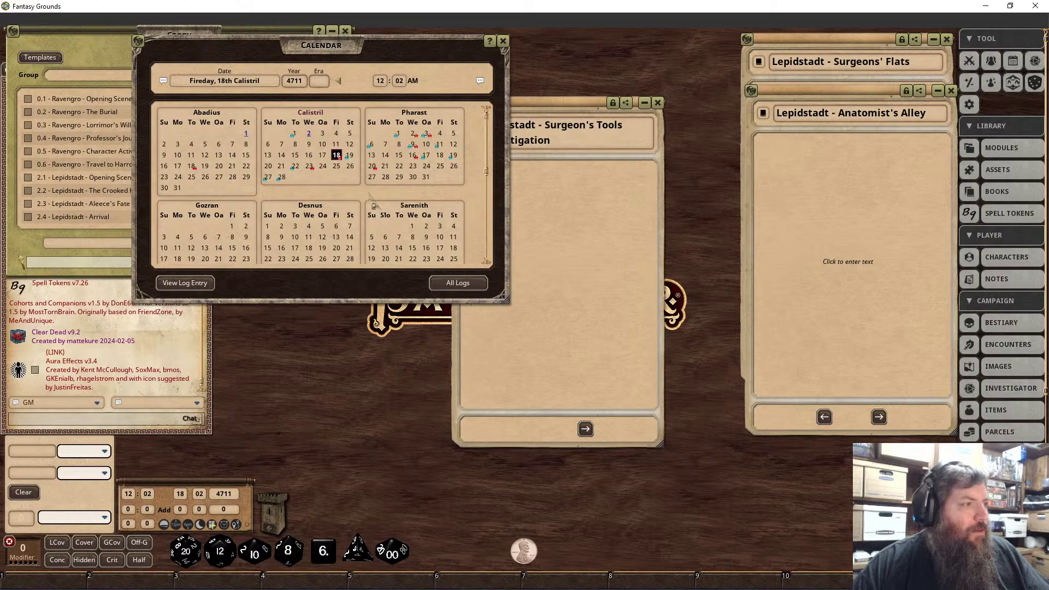
left_click(337, 155)
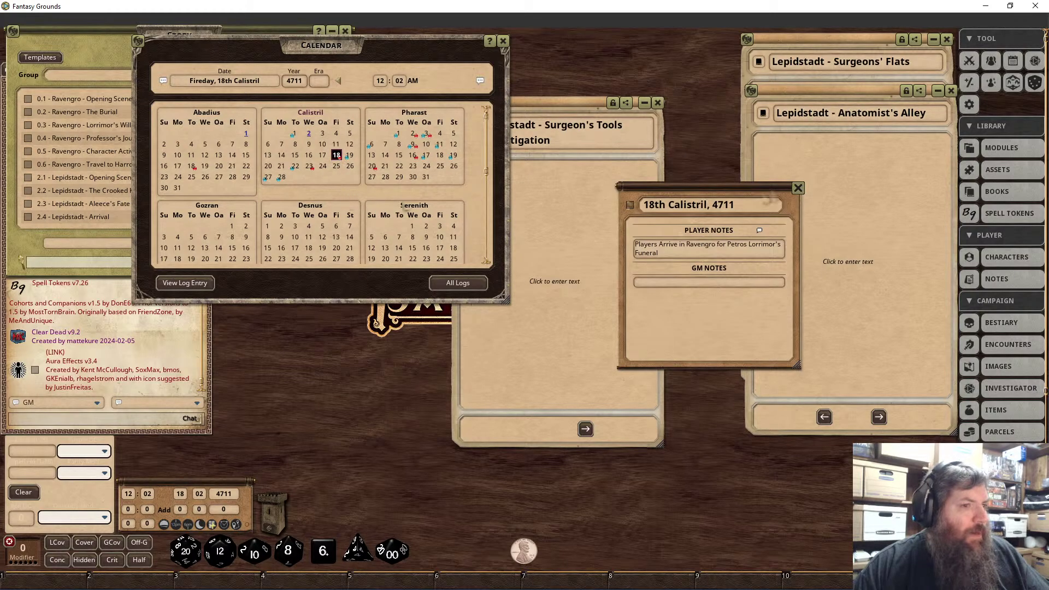
left_click(799, 189)
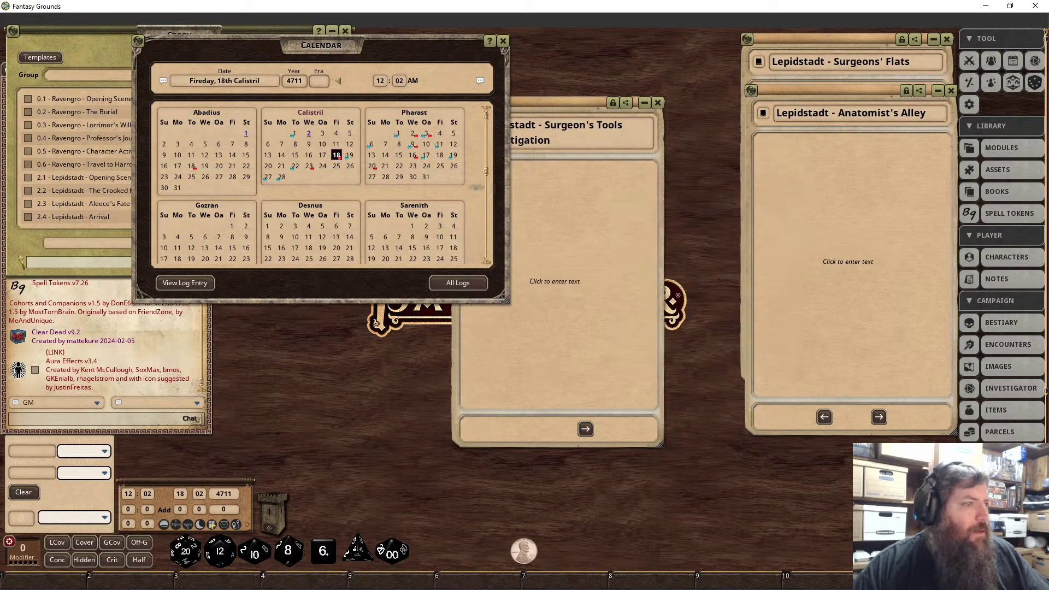
left_click(372, 166)
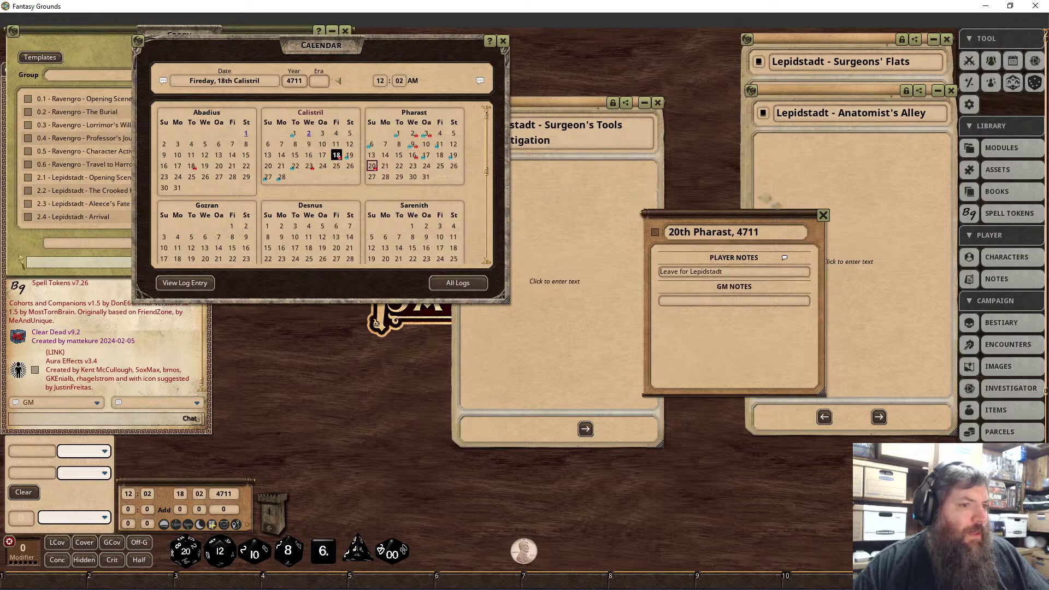
left_click(823, 215)
scroll(440, 206, "down", 4)
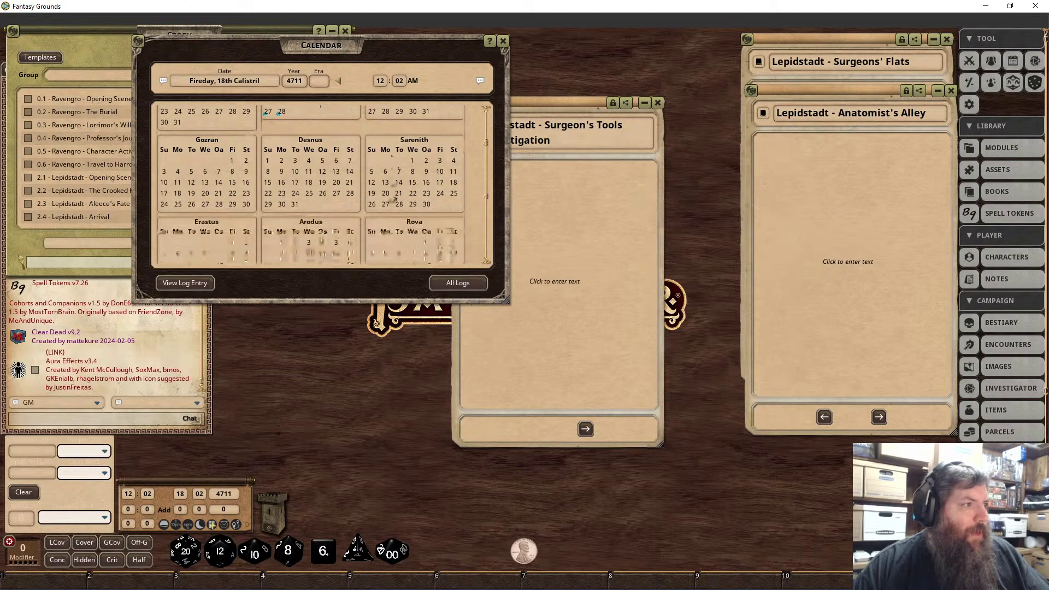
scroll(344, 200, "up", 3)
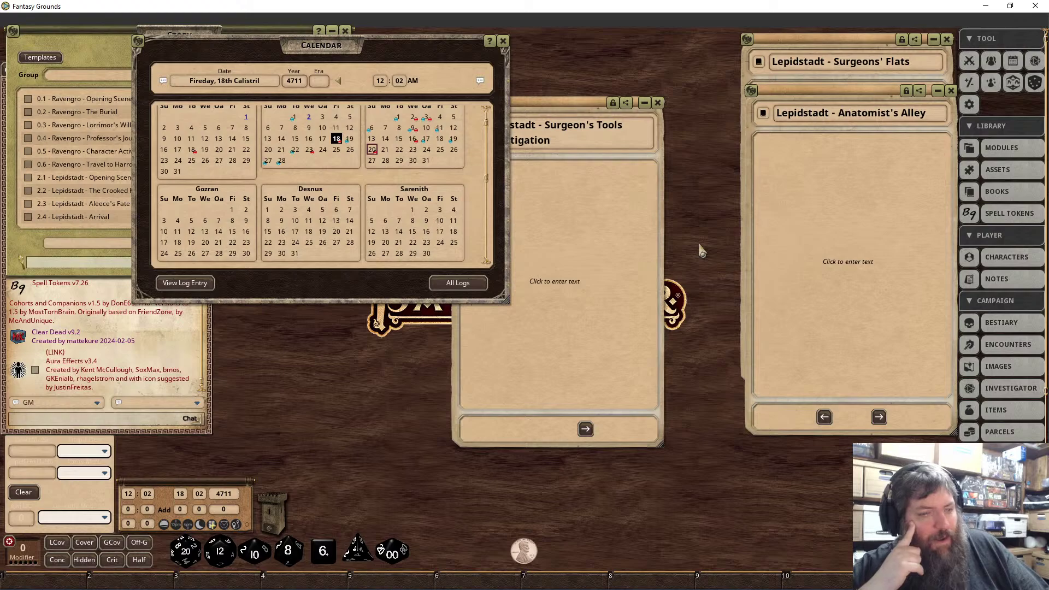
scroll(373, 158, "up", 1)
double_click(371, 167)
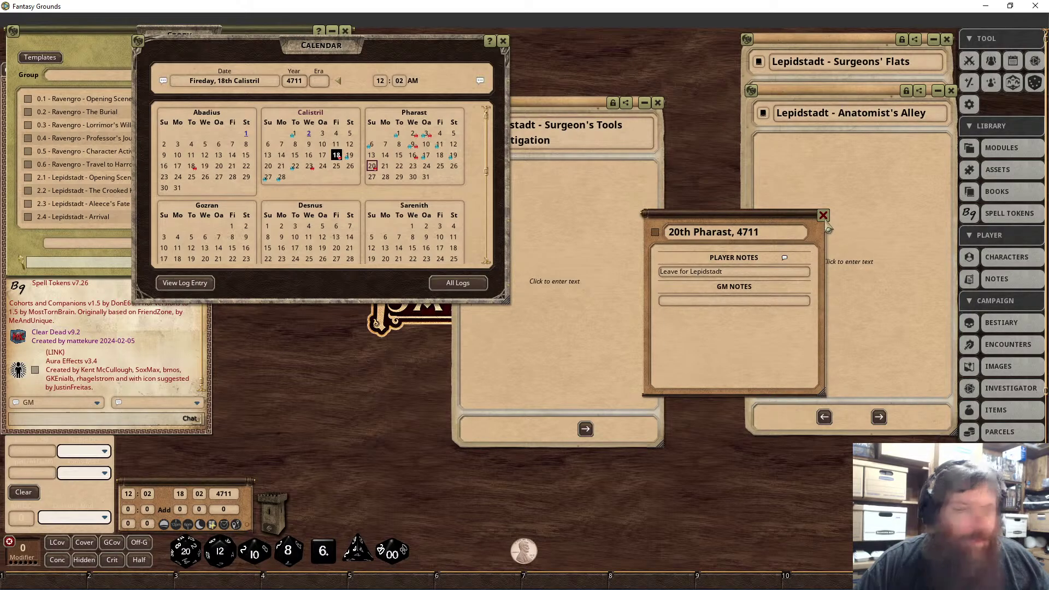
left_click(824, 216)
Count forward week by week from 27th Pharast to 17th Gozran in the calendar.
left_click(372, 177)
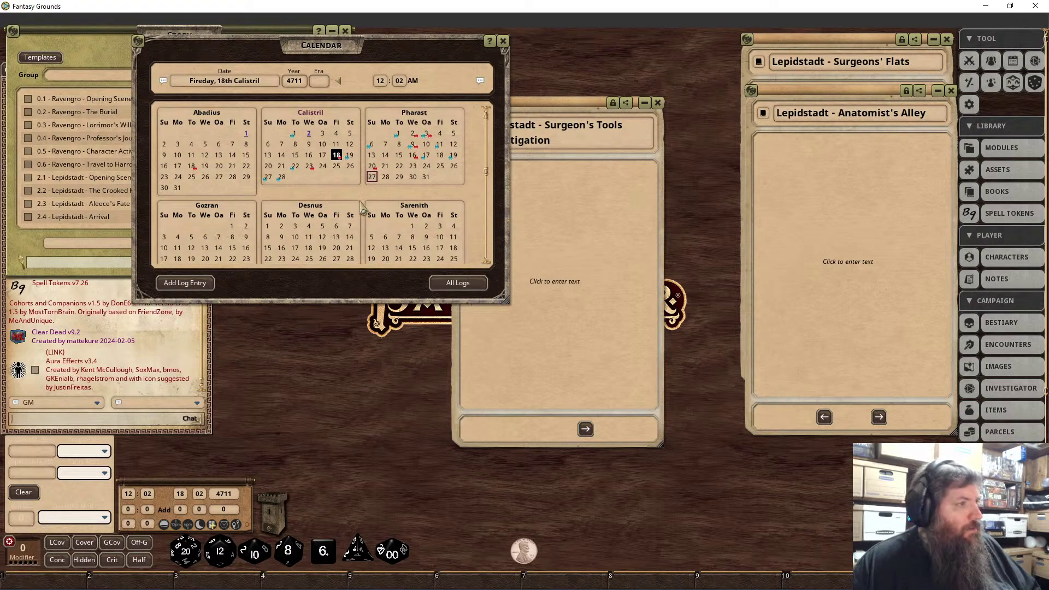
scroll(361, 205, "down", 1)
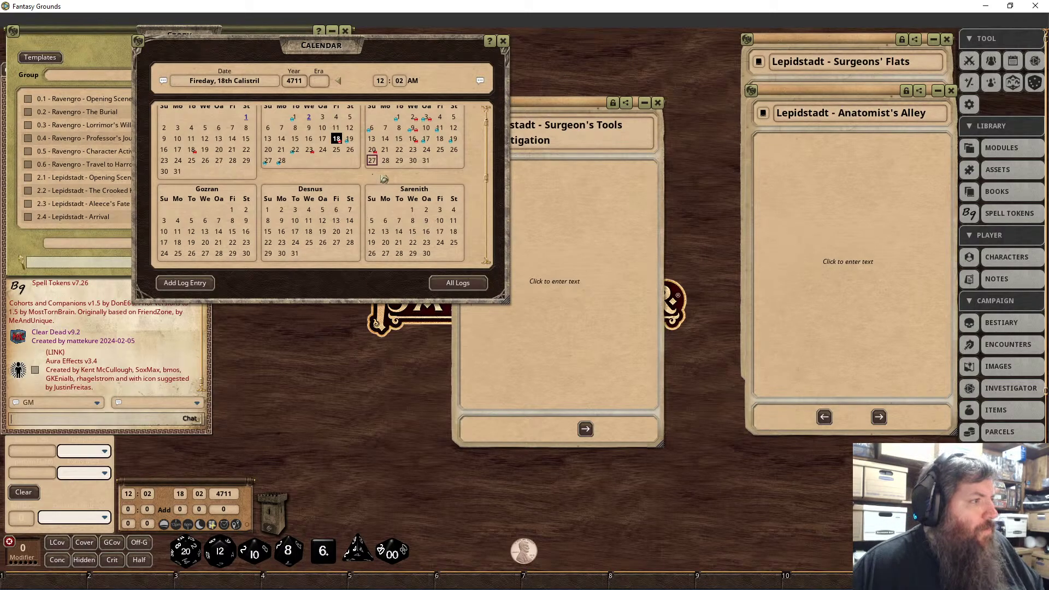
scroll(376, 173, "up", 1)
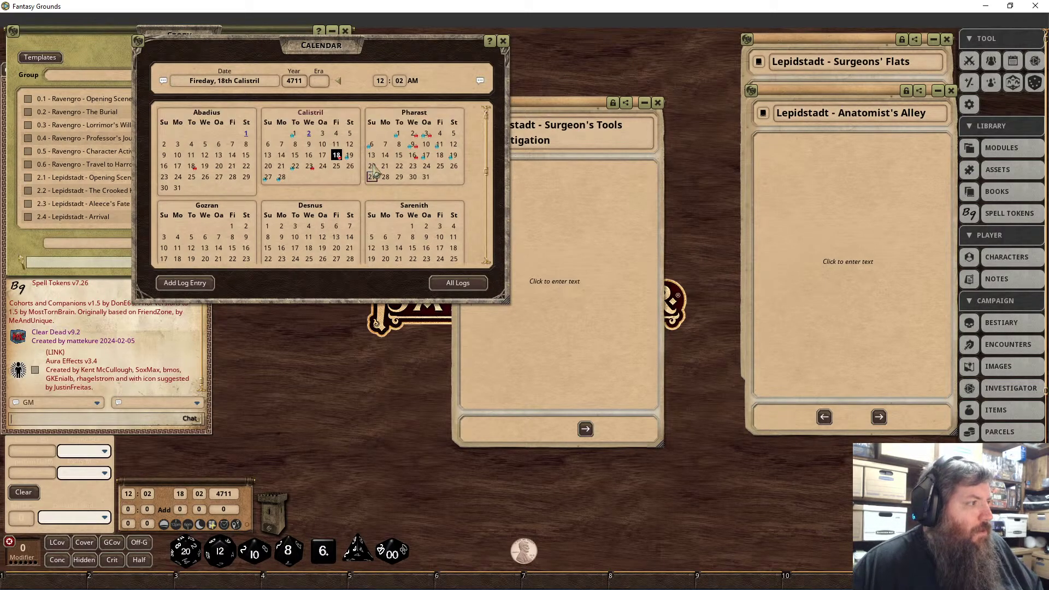
scroll(368, 169, "down", 3)
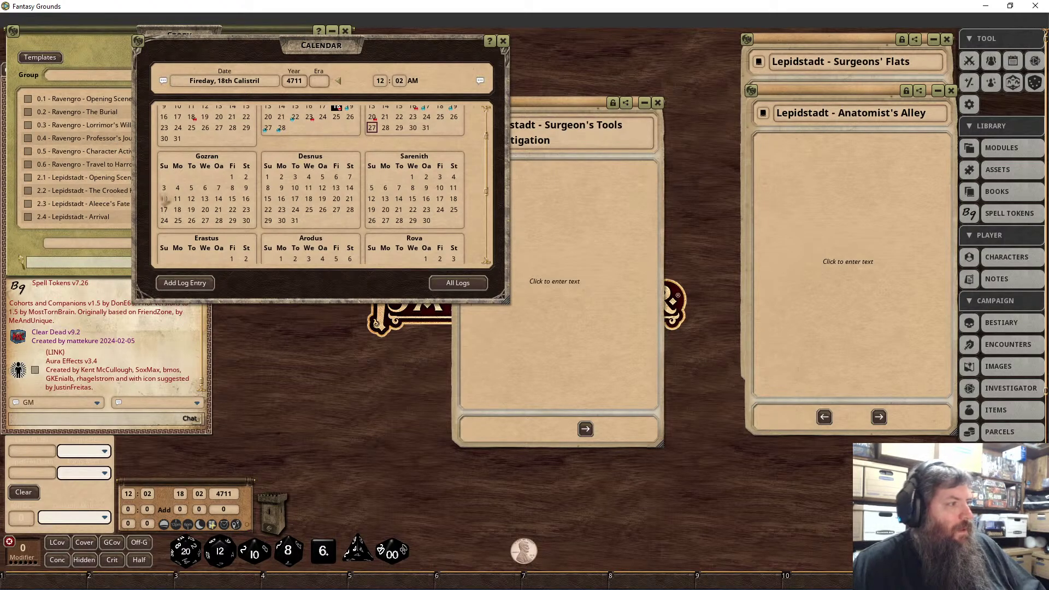
scroll(161, 202, "up", 1)
scroll(162, 219, "down", 1)
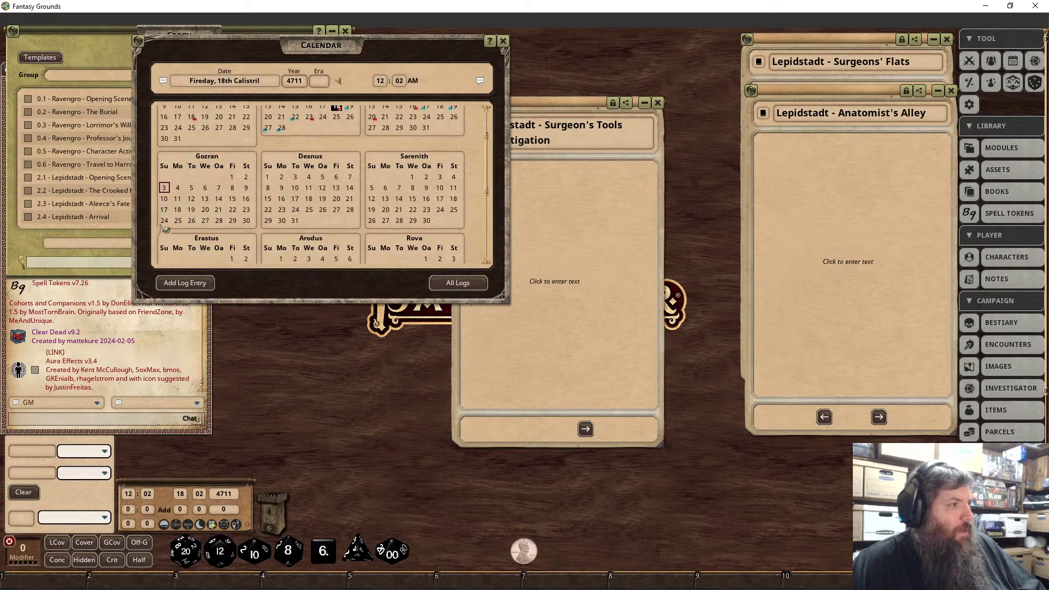
scroll(166, 221, "up", 1)
scroll(164, 246, "down", 1)
scroll(164, 249, "up", 1)
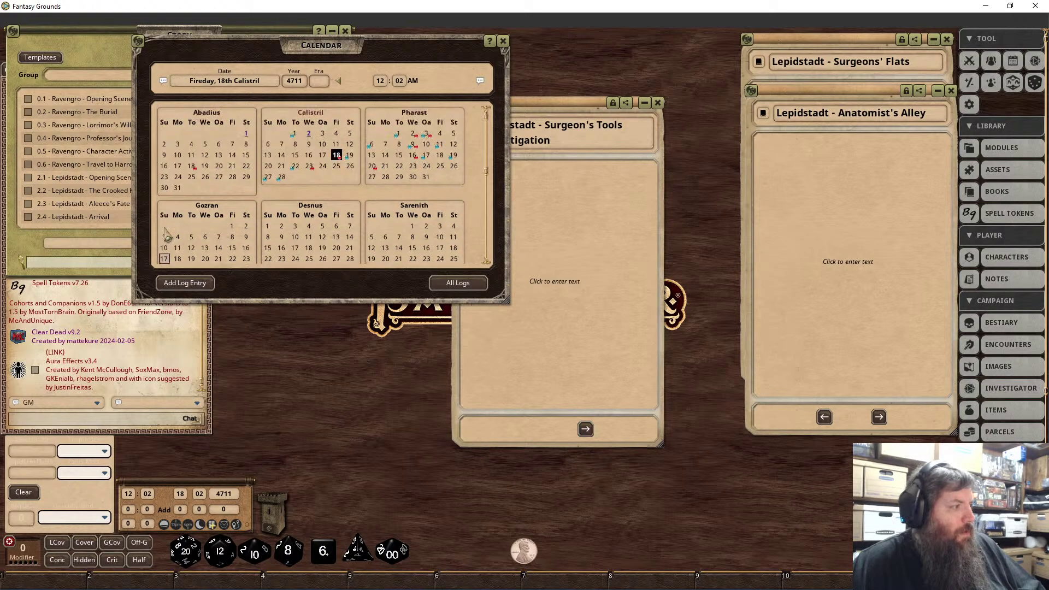
Add a log entry on 18th Gozran, 4711 with the player note "Trial of the Beast begins" and close it.
left_click(166, 263)
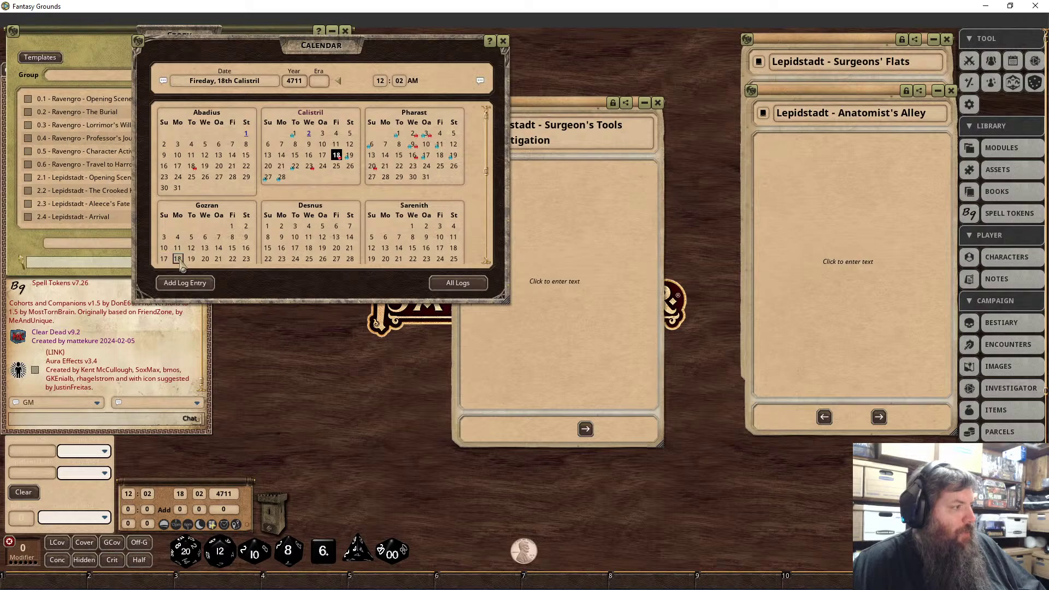
double_click(178, 261)
left_click_drag(533, 240, 732, 243)
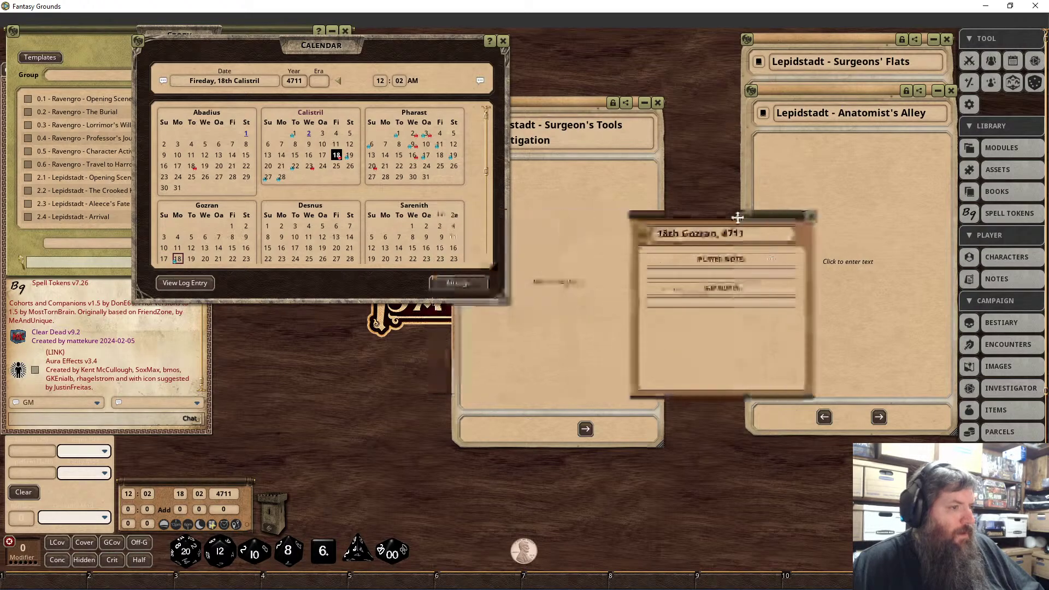
left_click(709, 275)
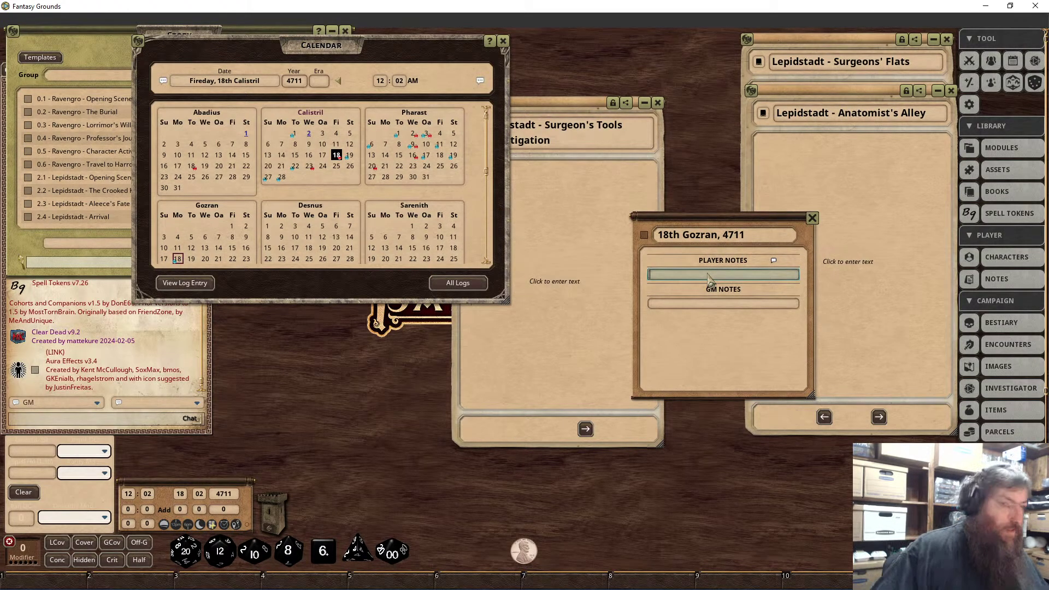
type("Trial of the ")
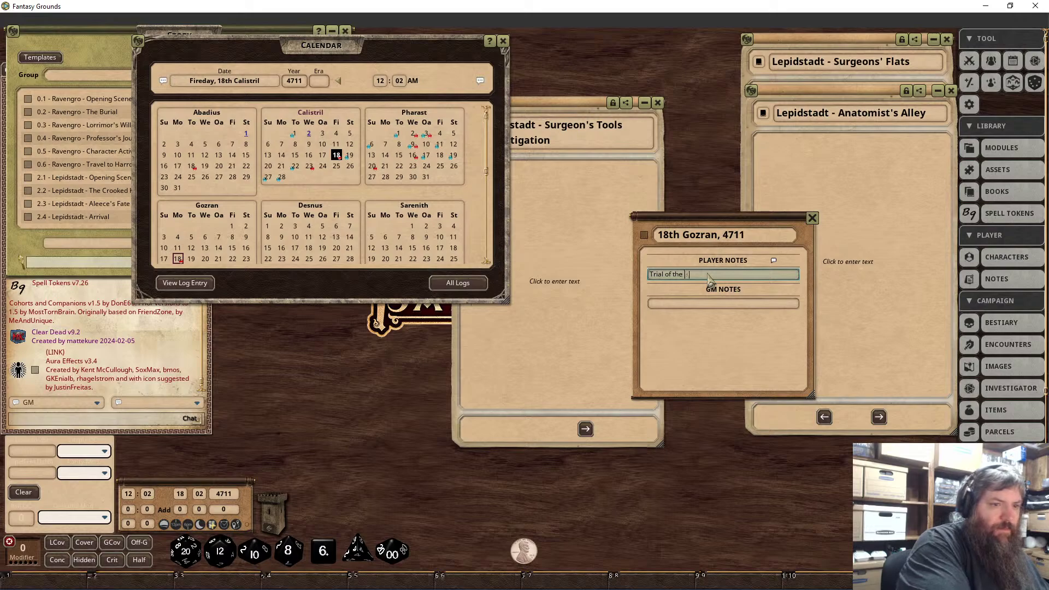
type("Beast begi")
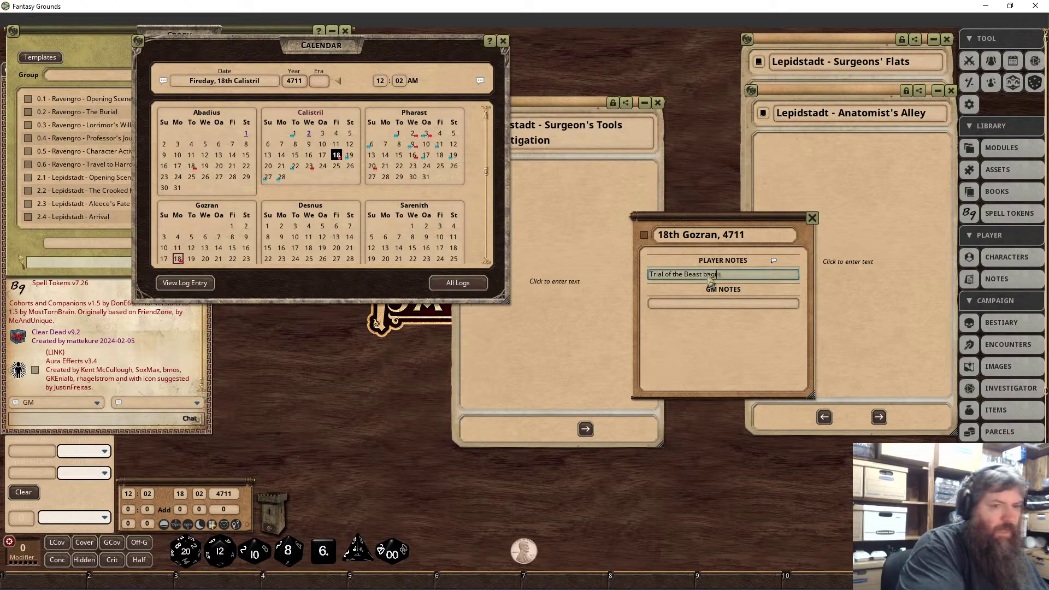
type("ns")
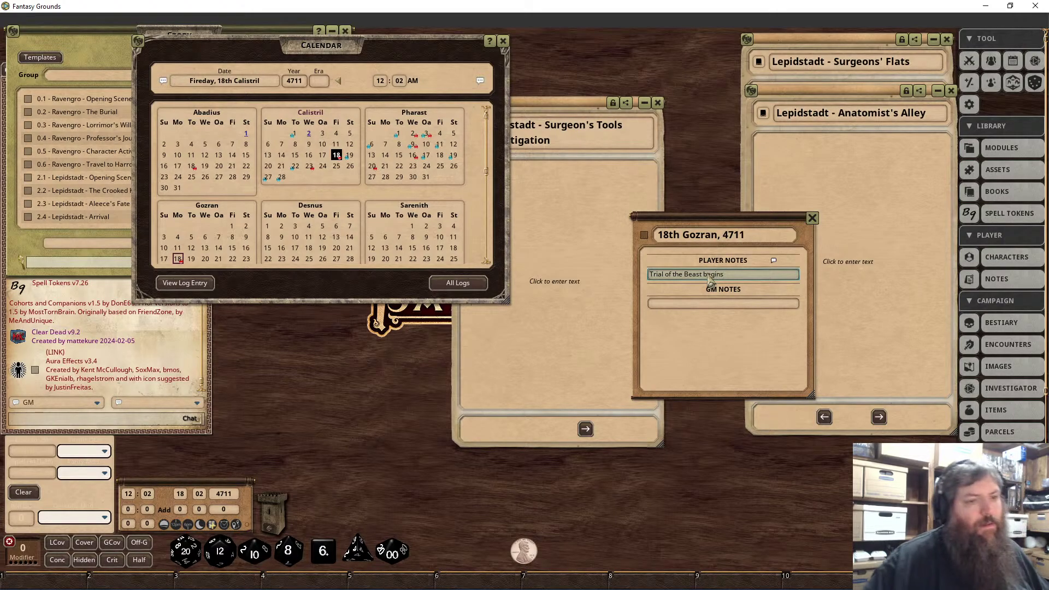
left_click(812, 219)
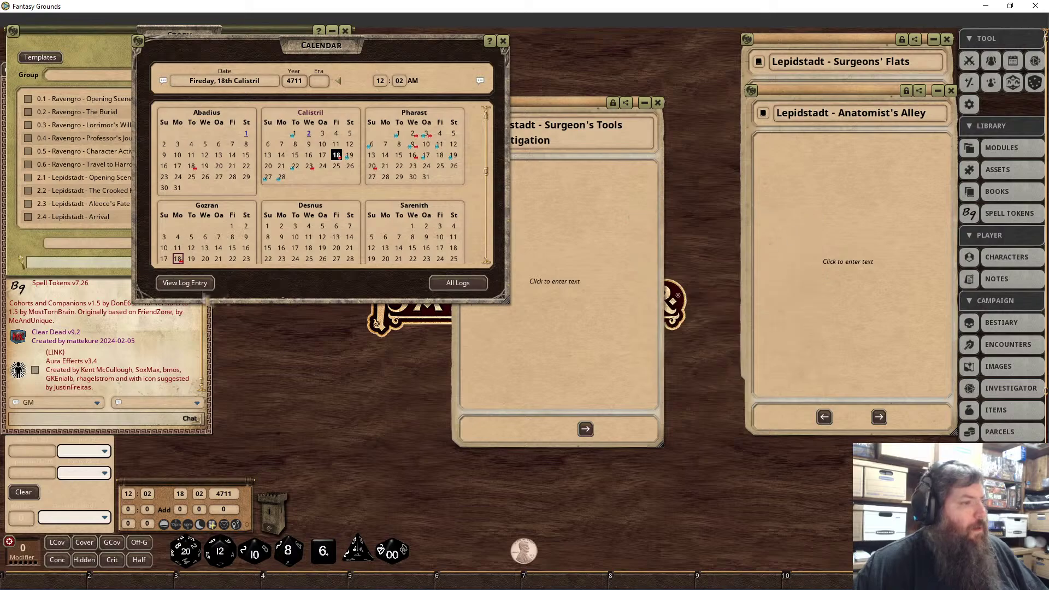
Add a log entry on 21st Gozran, 4711 with the player note "Trial of the Beast Ends".
left_click(205, 259)
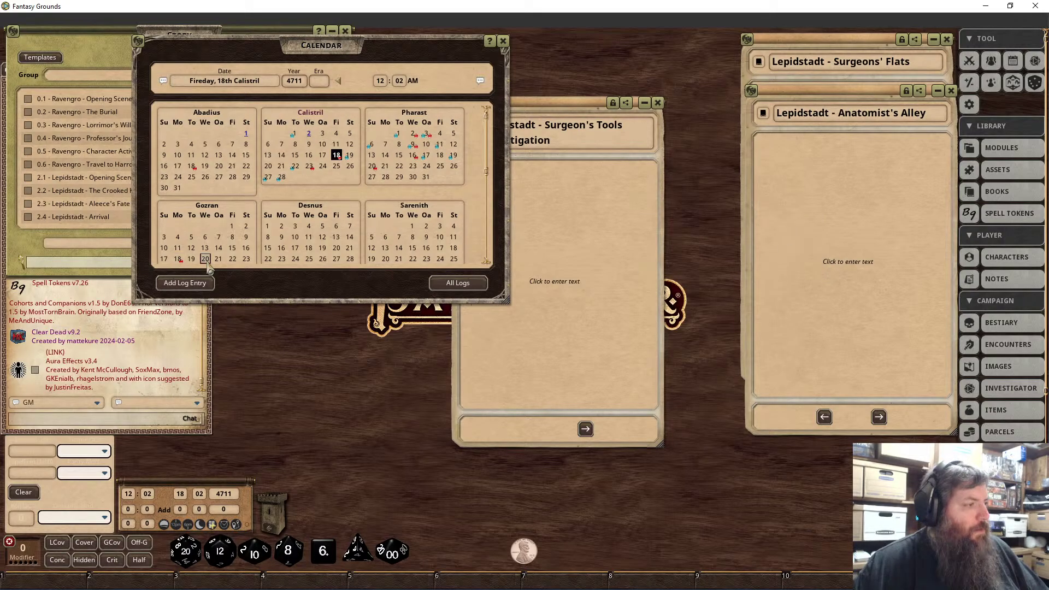
left_click(219, 259)
left_click(166, 283)
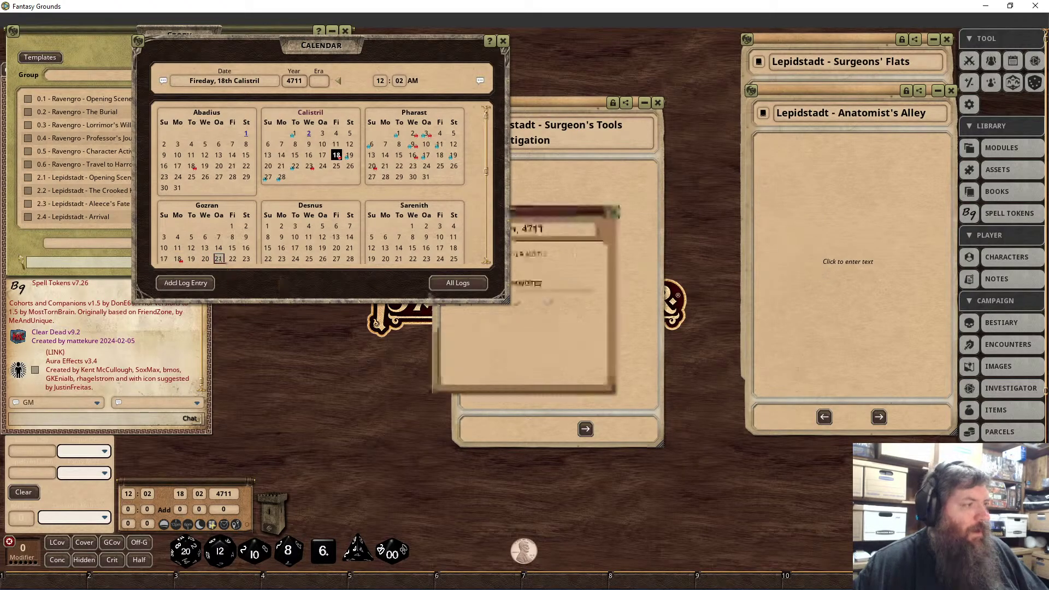
left_click(716, 276)
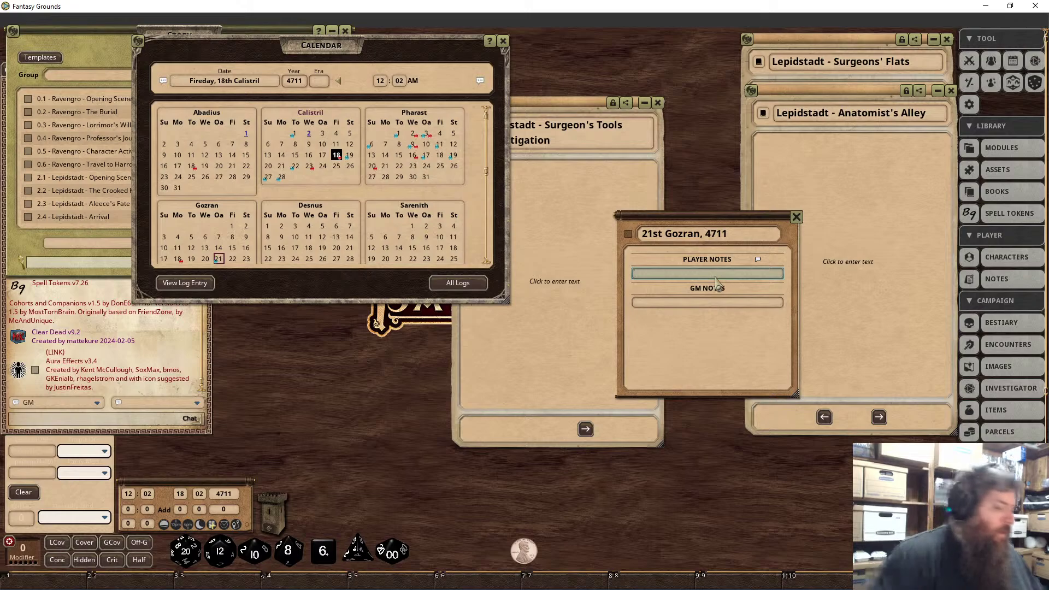
type("Trial")
type(" of the BEast")
type("ast Ends")
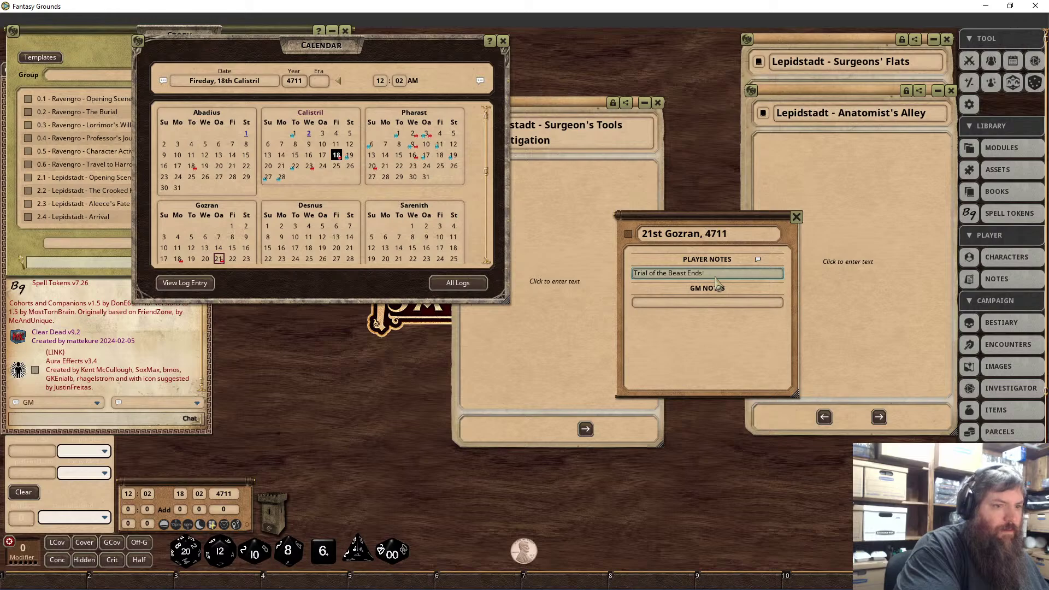
Append " - Verdict" to the player note of the 21st Gozran, 4711 log entry and close it.
type(" - Verdict")
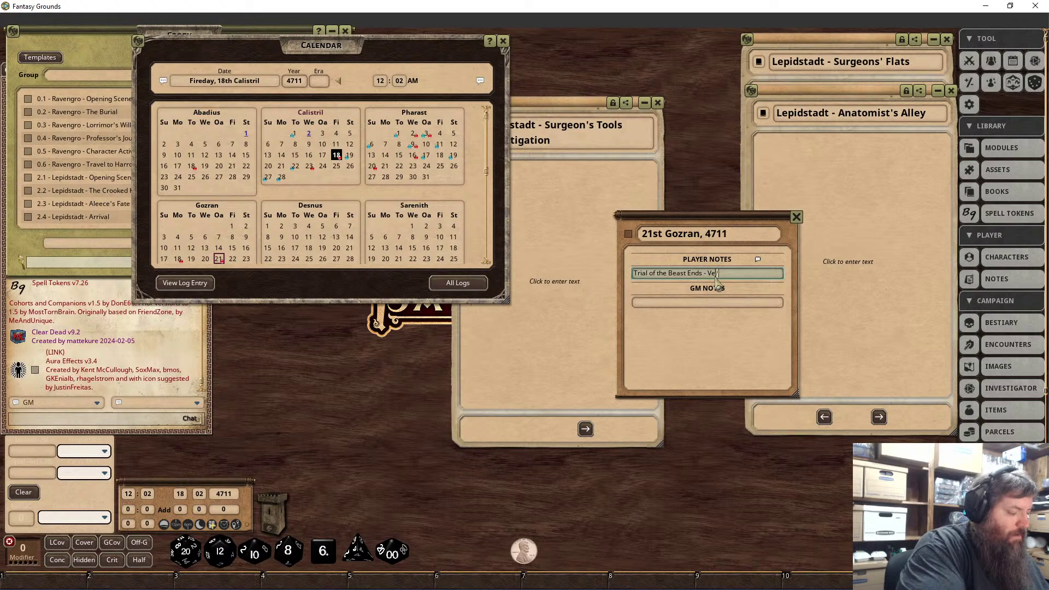
left_click(797, 217)
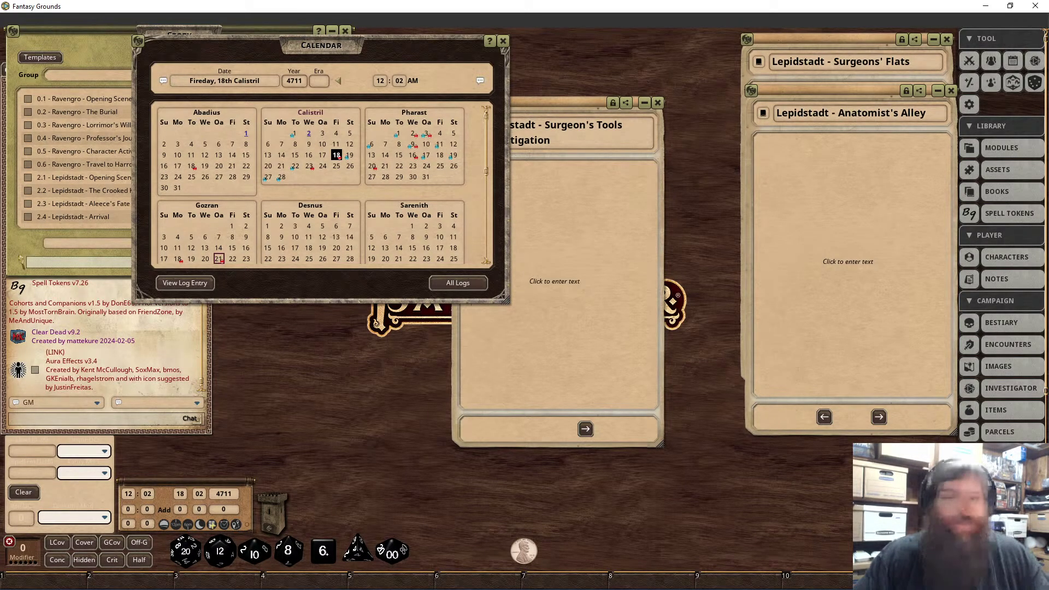
Open the 18th Gozran, 4711 log entry, cut its player note text and close the entry.
scroll(309, 245, "down", 3)
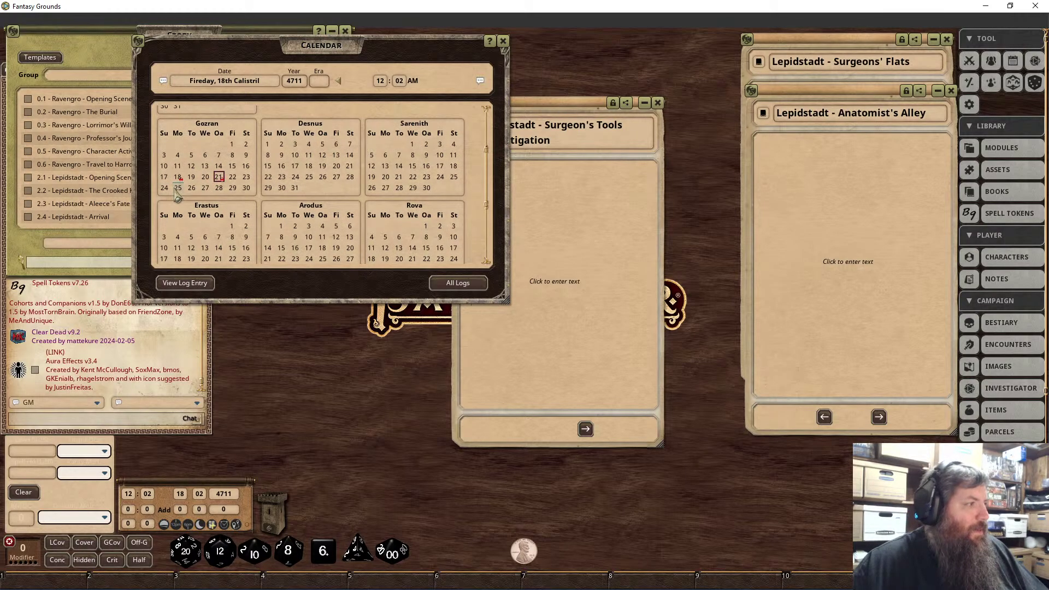
scroll(176, 195, "up", 5)
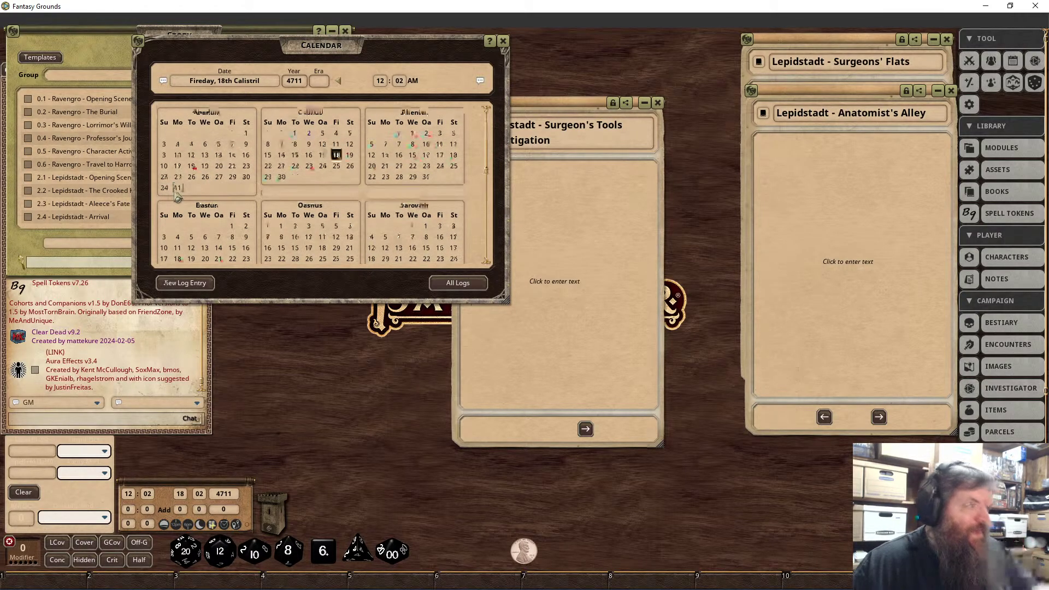
left_click(178, 189)
scroll(180, 208, "down", 2)
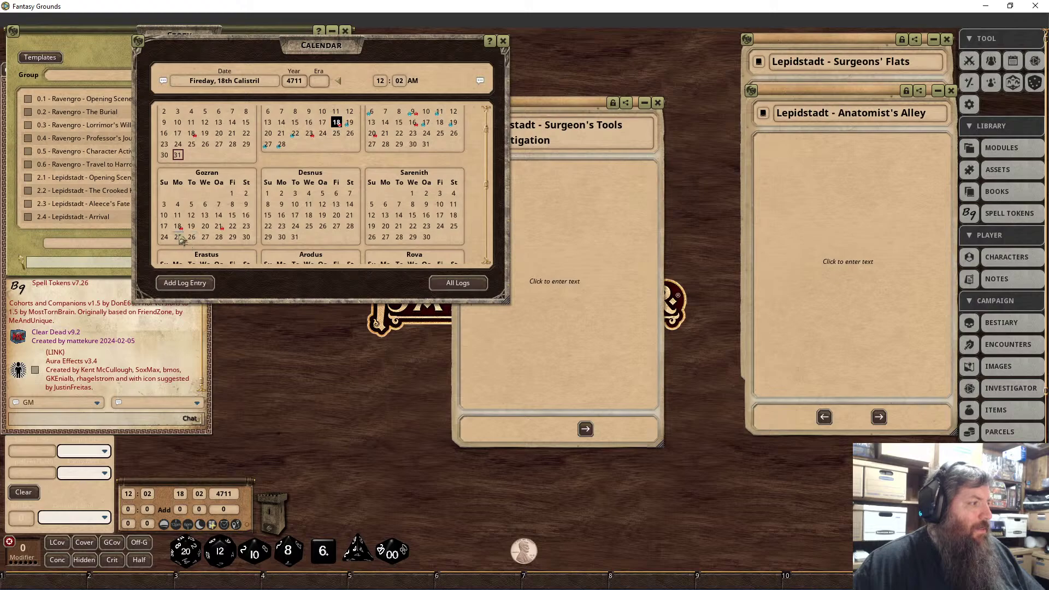
scroll(186, 243, "up", 2)
left_click(178, 259)
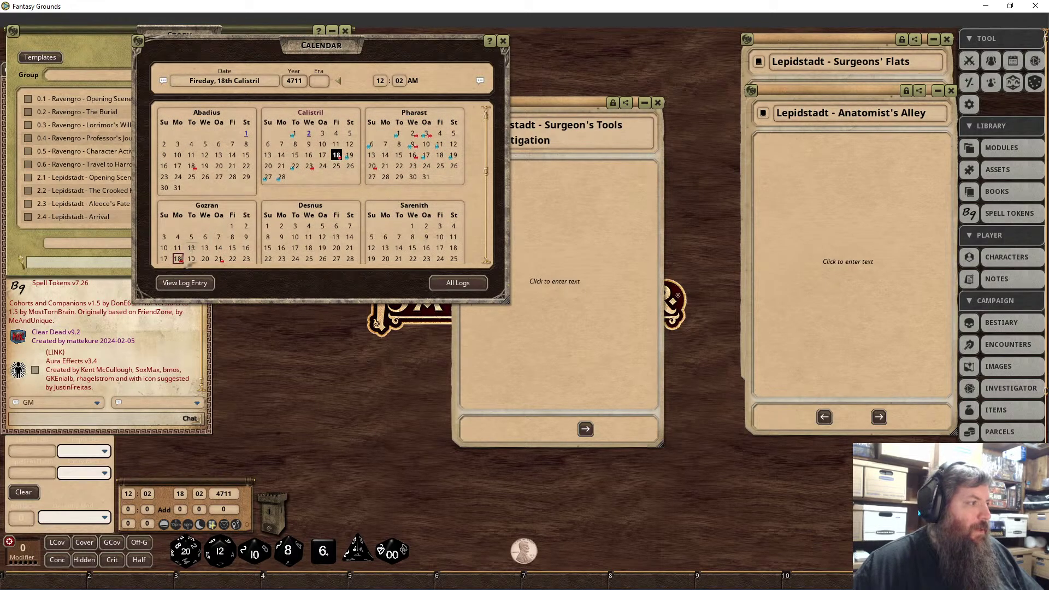
double_click(182, 261)
left_click(691, 276)
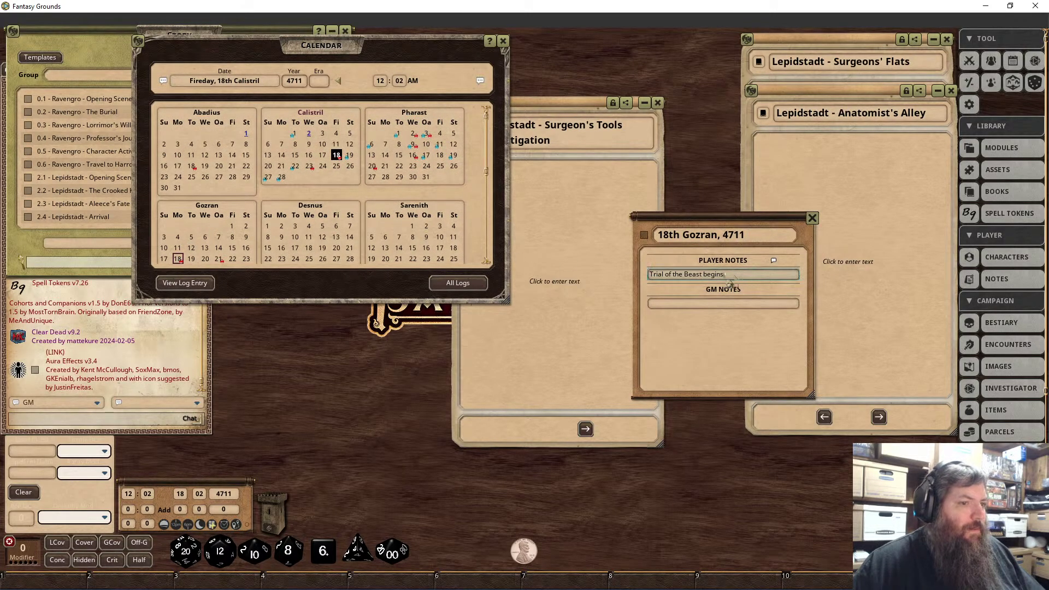
key("ctrl+a")
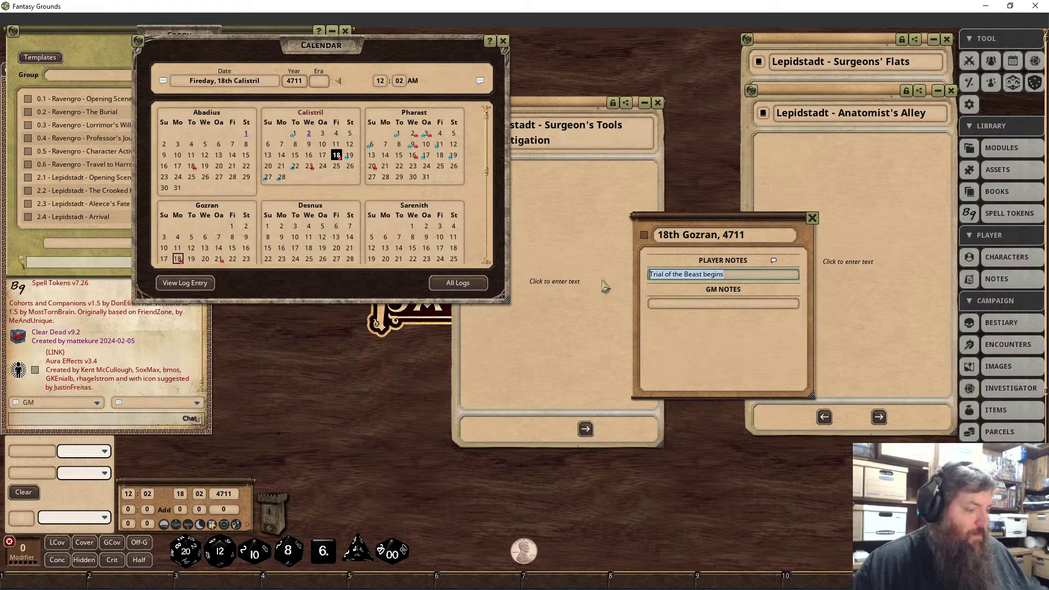
left_click(812, 218)
Enlarge the calendar and add a log entry on 25th Gozran, 4711 with the player note "Trial of the Beast begins".
scroll(176, 227, "down", 1)
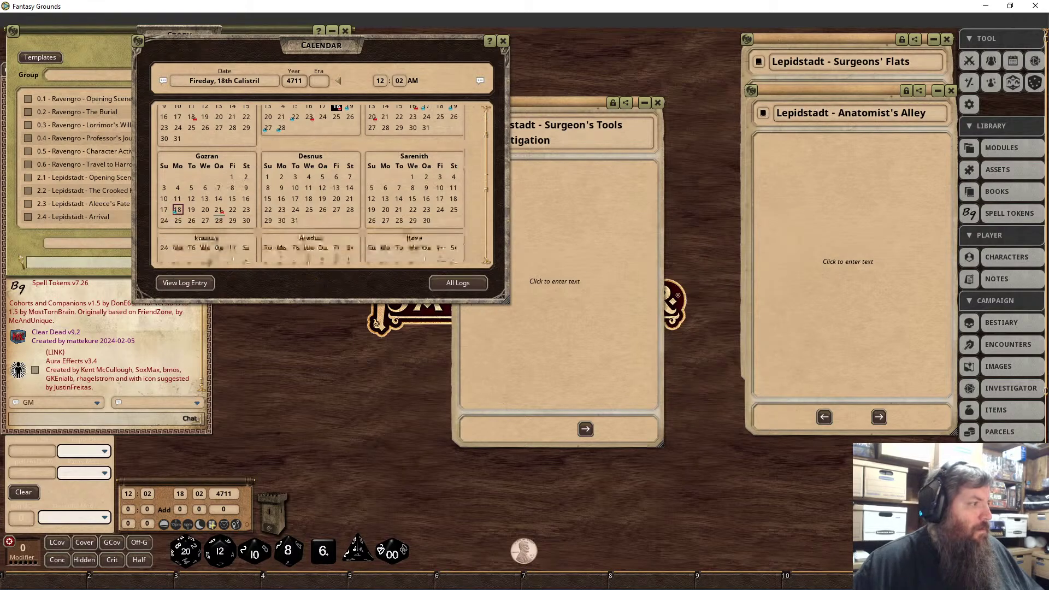
left_click(178, 253)
scroll(327, 257, "up", 1)
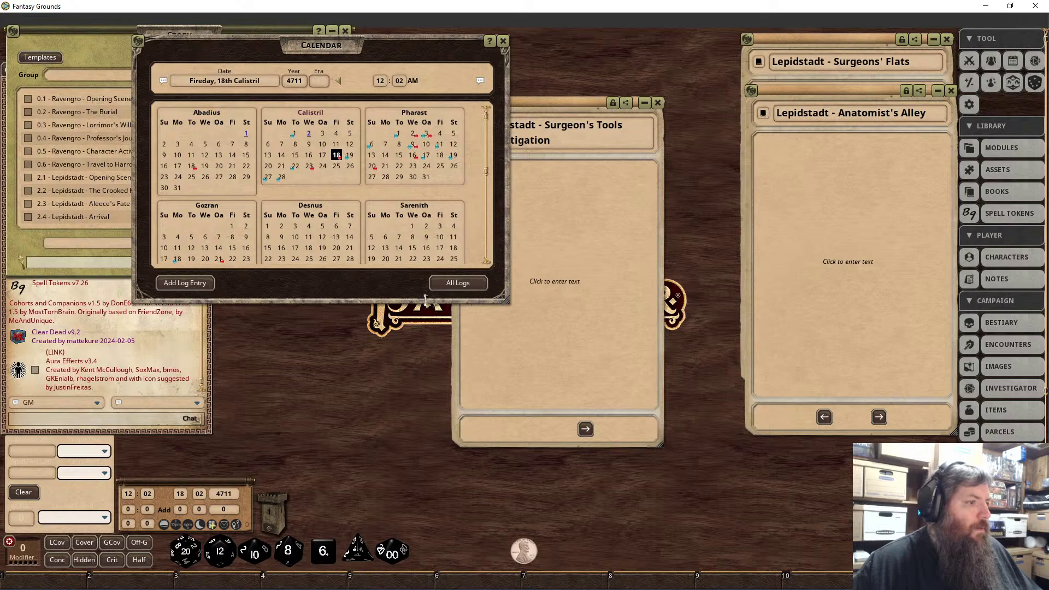
left_click_drag(429, 300, 421, 432)
left_click(185, 412)
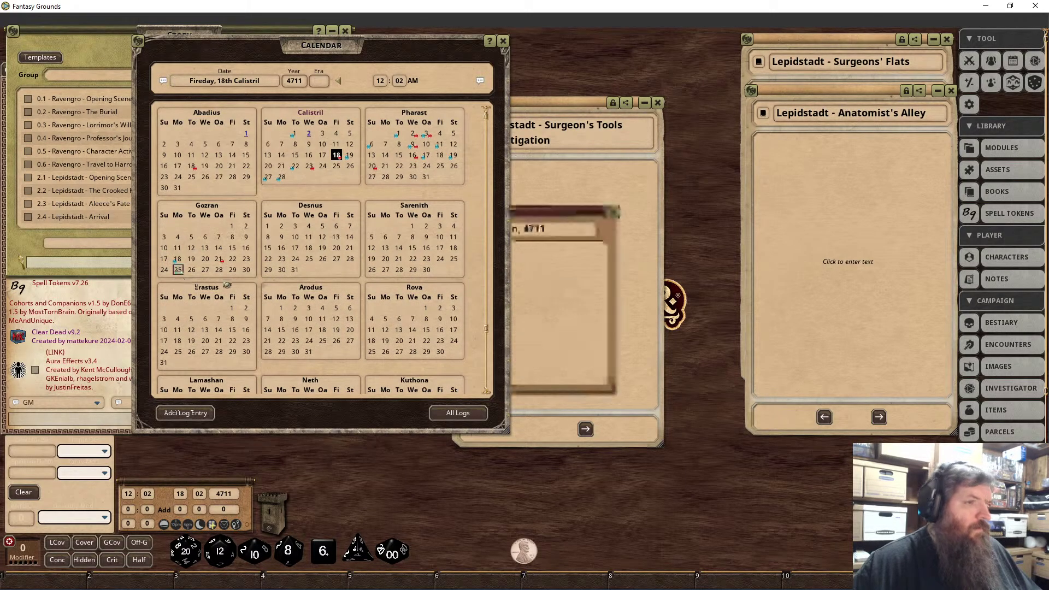
left_click(561, 268)
key("ctrl+v")
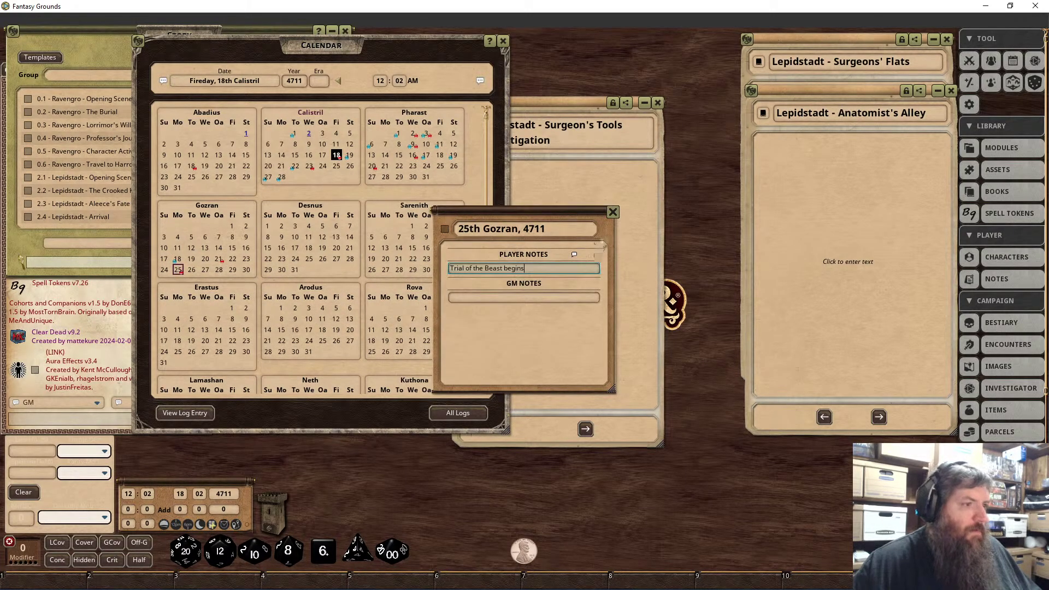
left_click(613, 212)
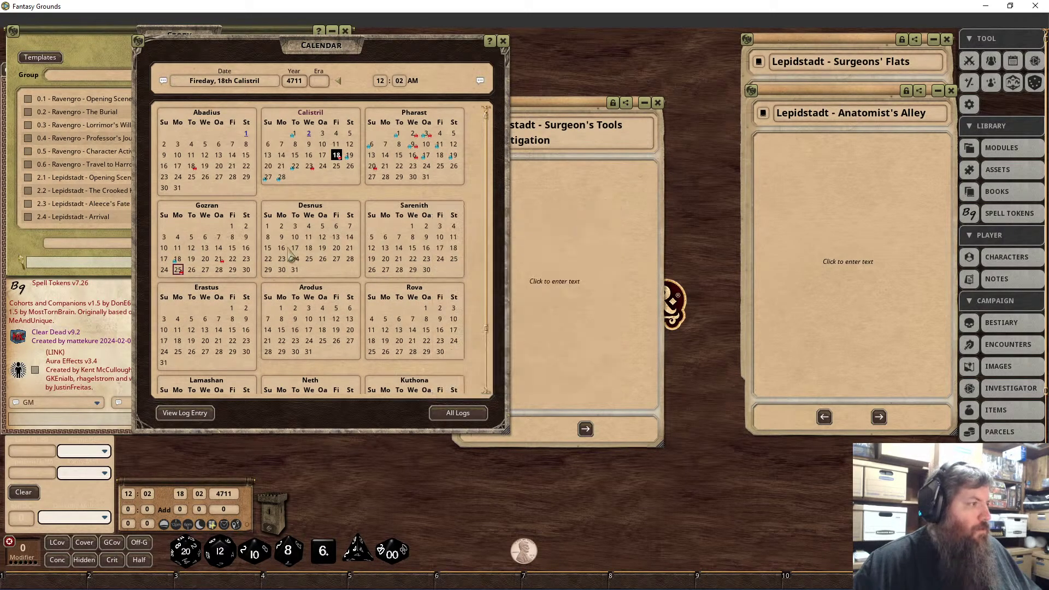
Delete the emptied log entry on 18th Gozran.
right_click(180, 259)
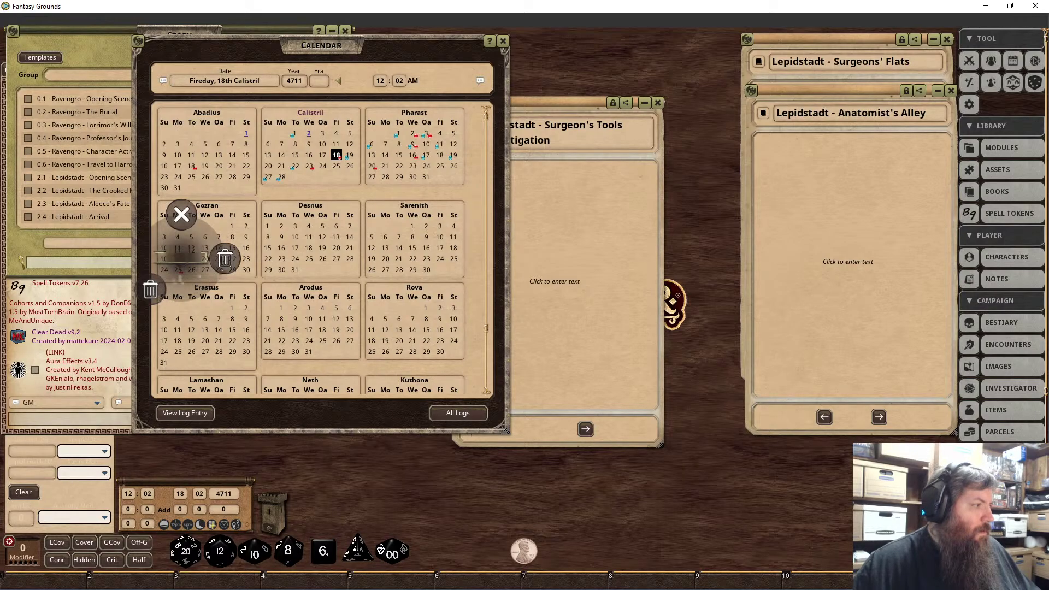
left_click(153, 294)
left_click(114, 289)
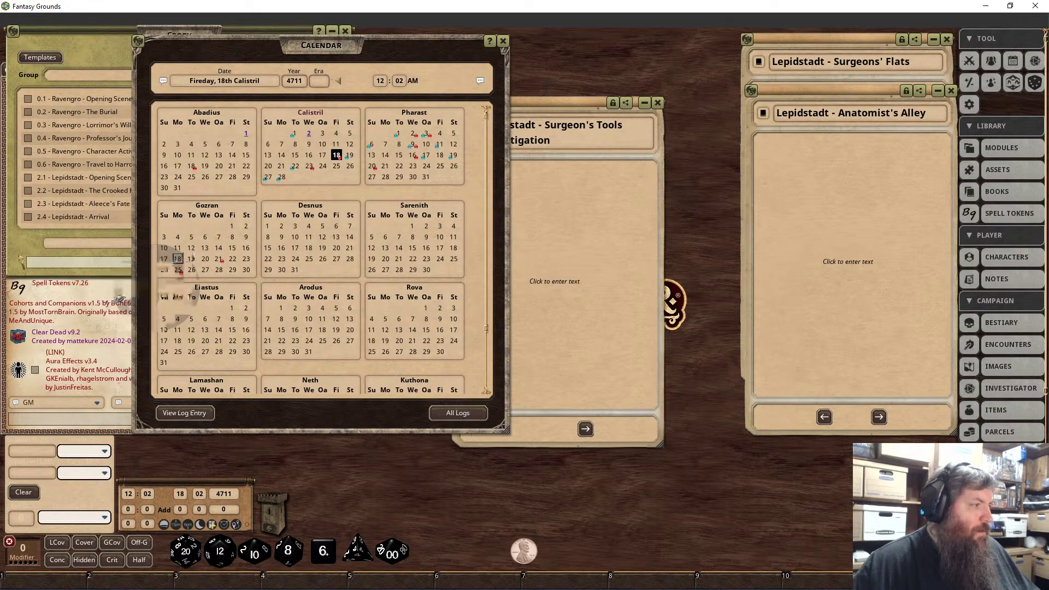
Move the player note "Trial of the Beast Ends - Verdict" from 21st Gozran to a new log entry on 28th Gozran, 4711.
double_click(218, 260)
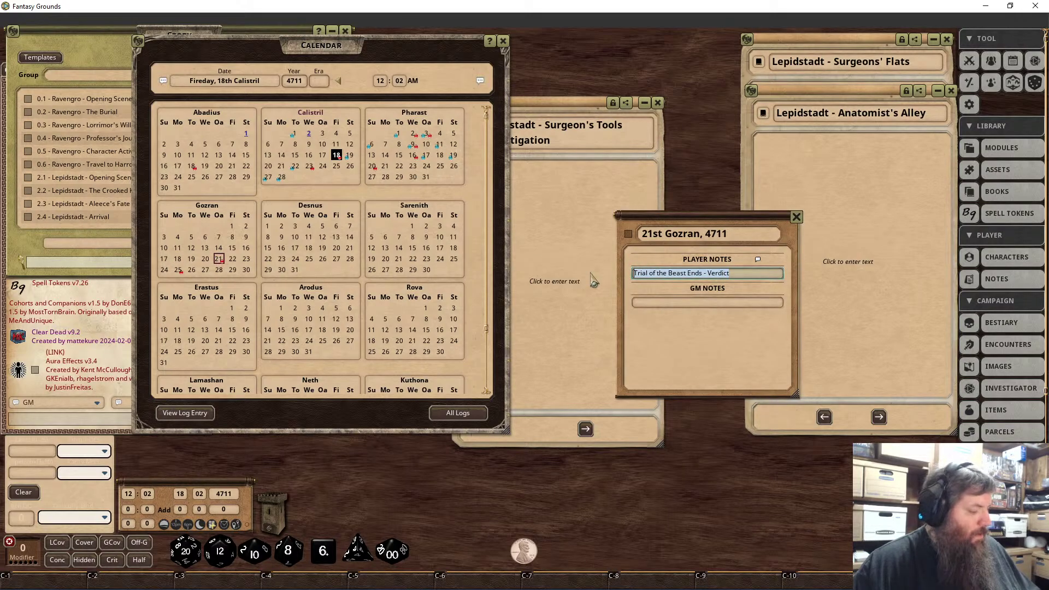
key("BackSpace")
left_click(797, 217)
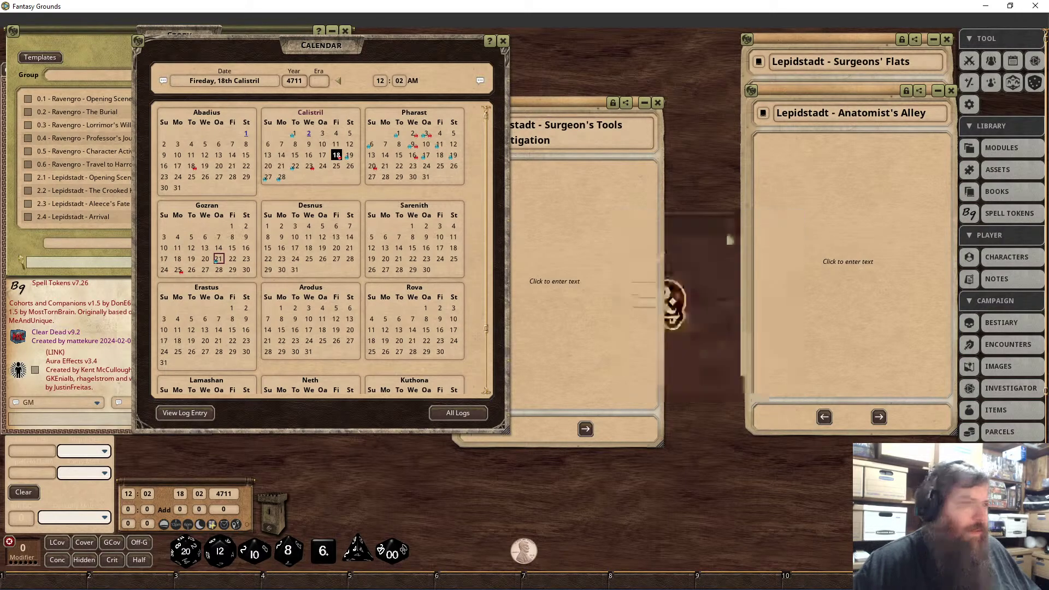
double_click(219, 270)
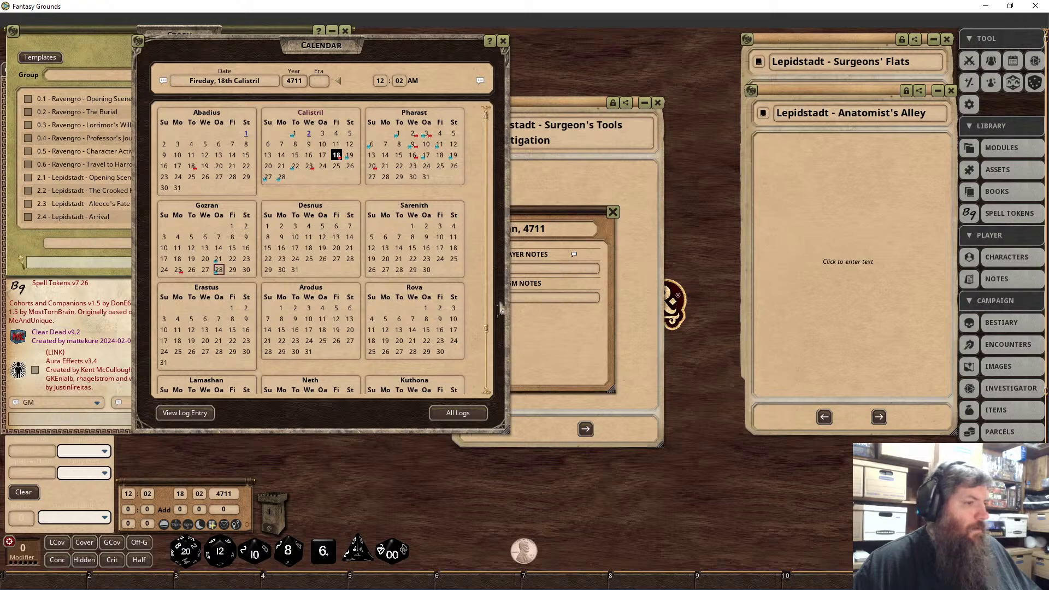
left_click(528, 271)
type("Trial of the Beast Ends - Verdict")
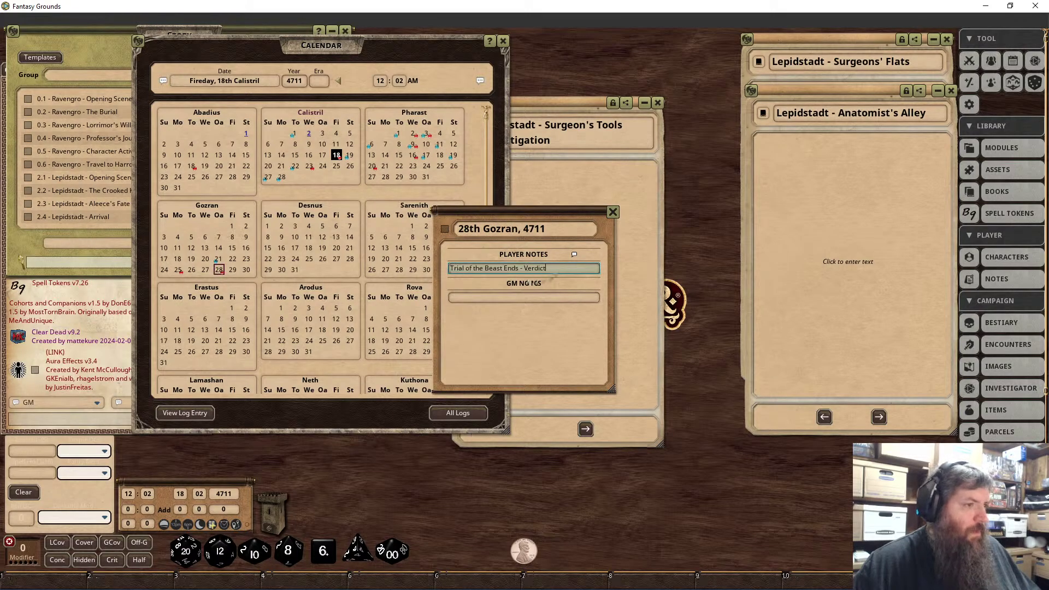
left_click(613, 213)
Delete the emptied log entry on 21st Gozran.
right_click(223, 270)
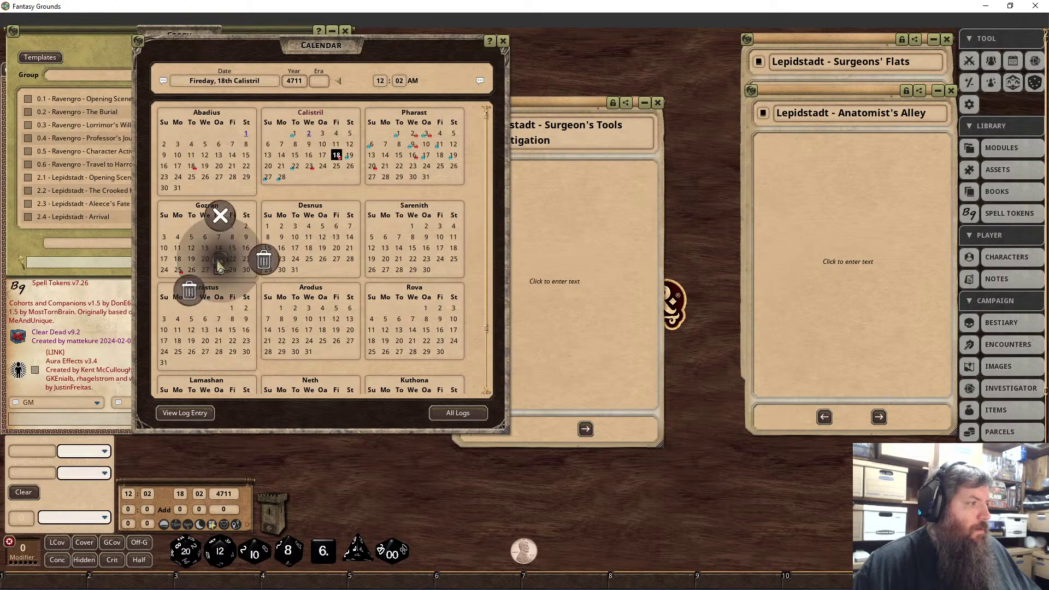
left_click(161, 305)
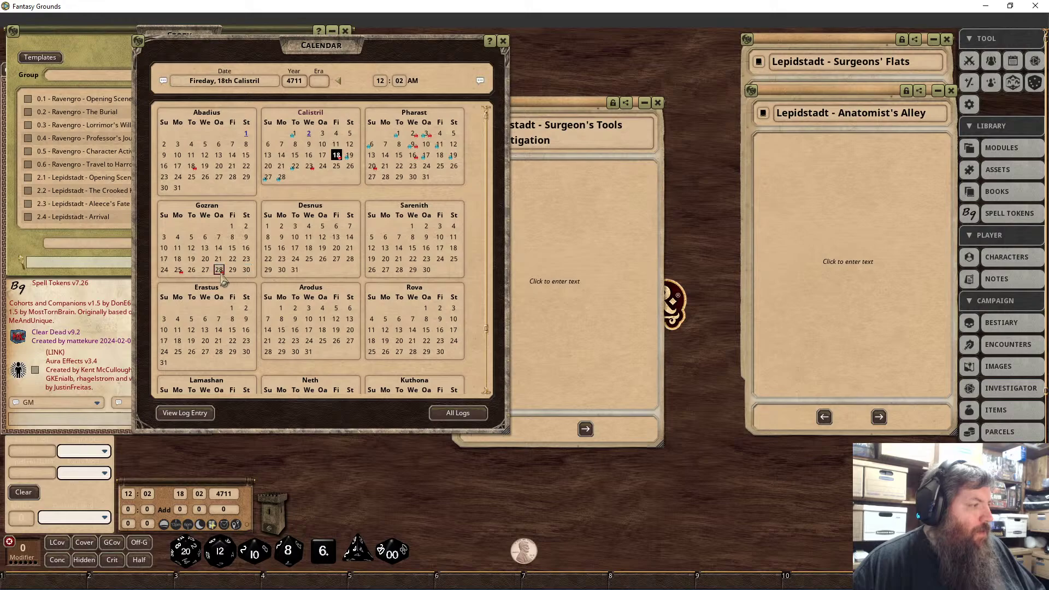
Check 30th Gozran and 3rd Desnus in the calendar and close it.
left_click(246, 270)
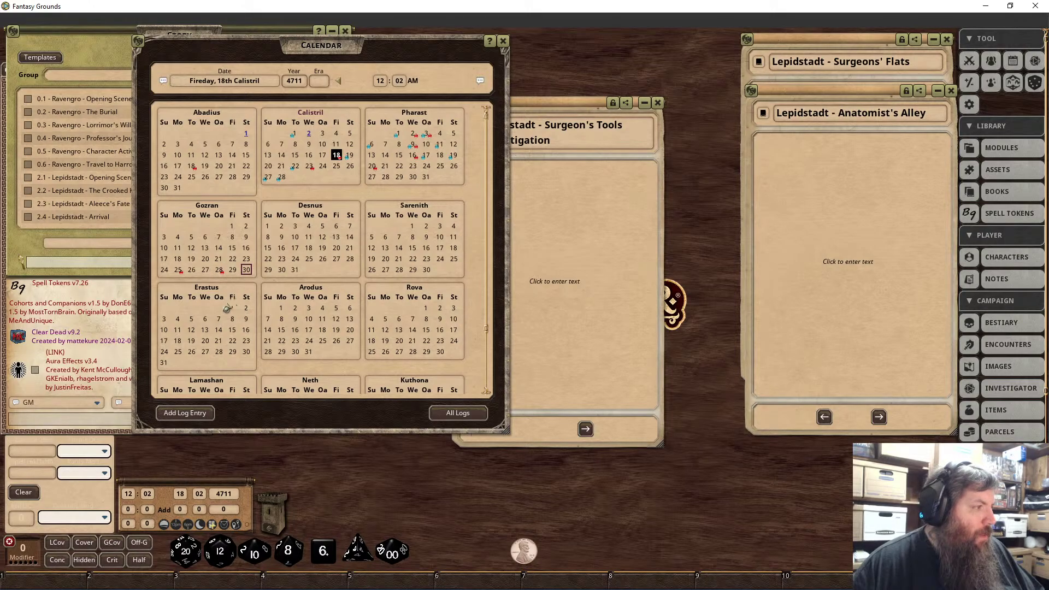
left_click(295, 226)
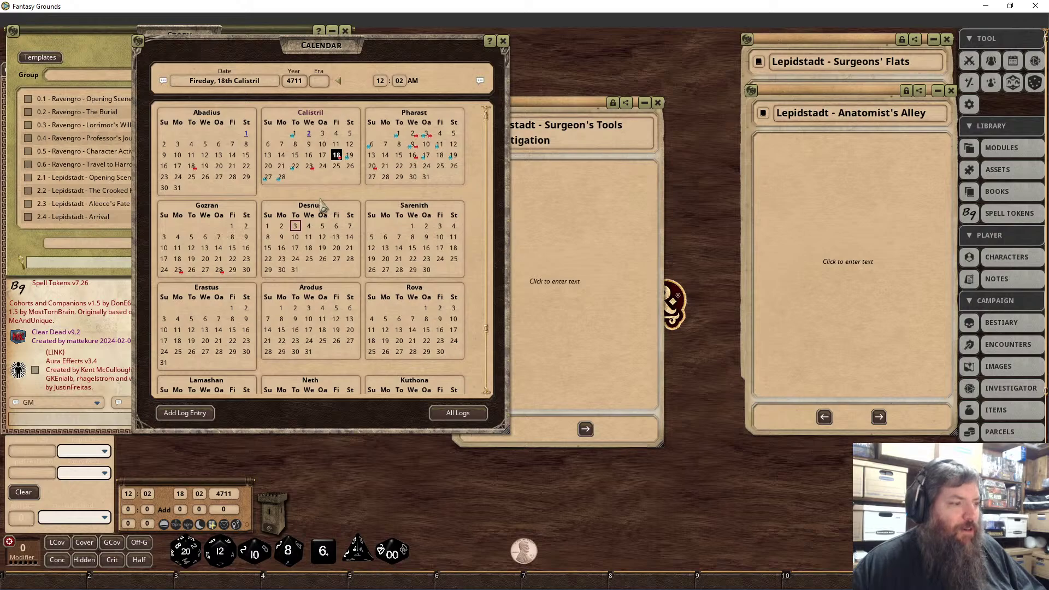
left_click(503, 42)
Write the line "Phase 1: Where the Tools are Made" in the Surgeon's Tools Investigation story entry.
left_click(548, 318)
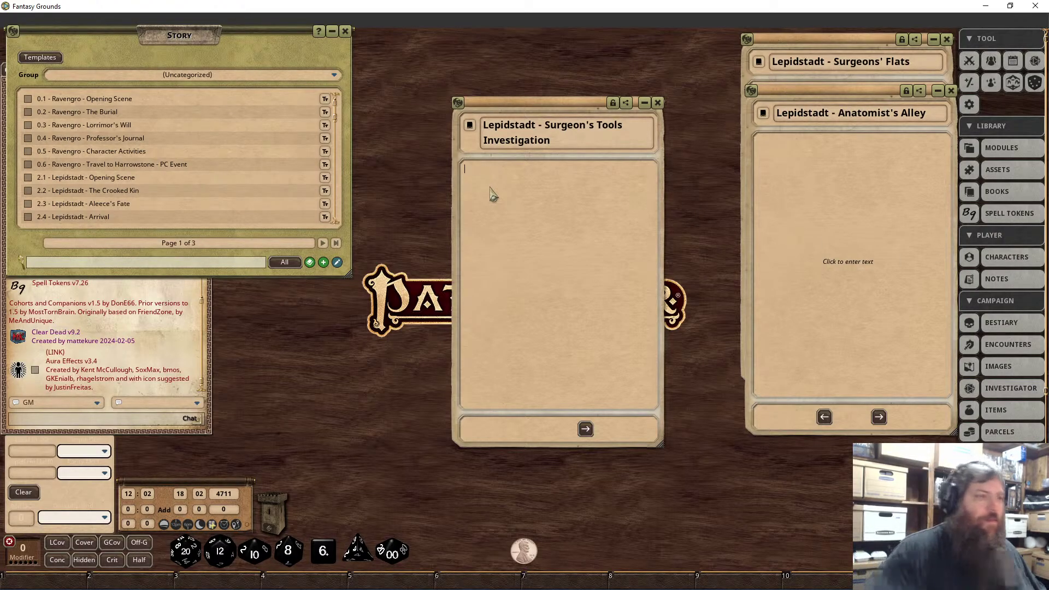
type("Phase 1")
type("|")
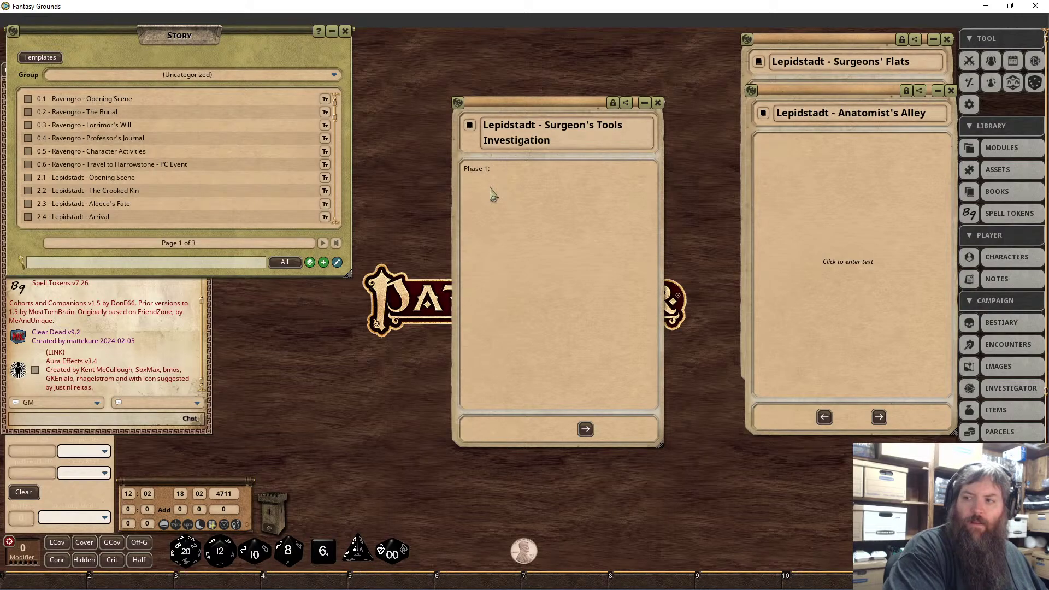
type(" Where the th")
key("BackSpace")
type("Tools are Made")
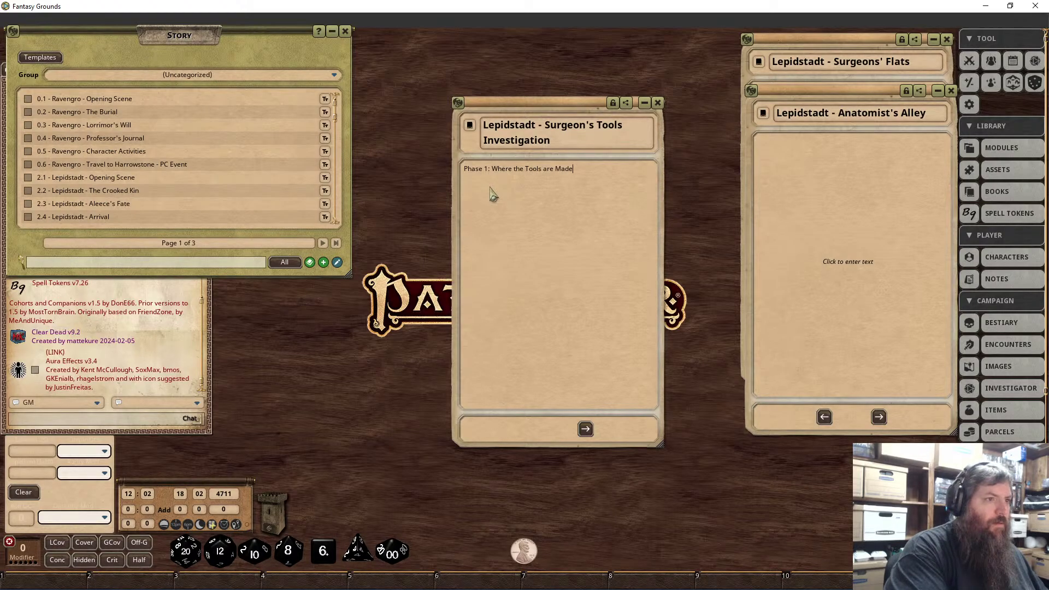
key("Return")
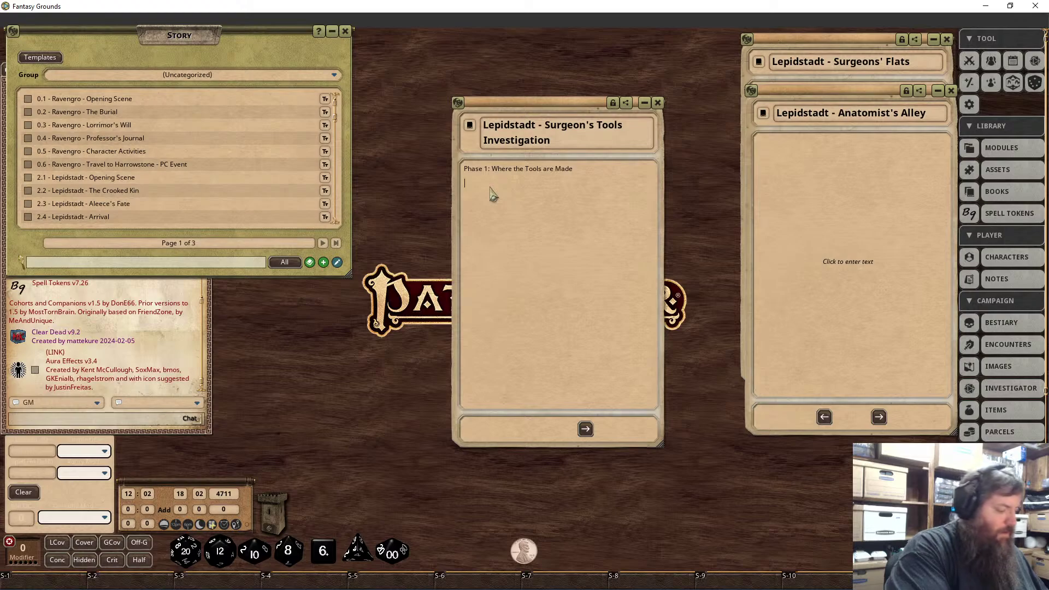
Add the lines "VP required: 5", "Checks:" and "Gather Information:" below the Phase 1 line.
type("VP required: 5 ")
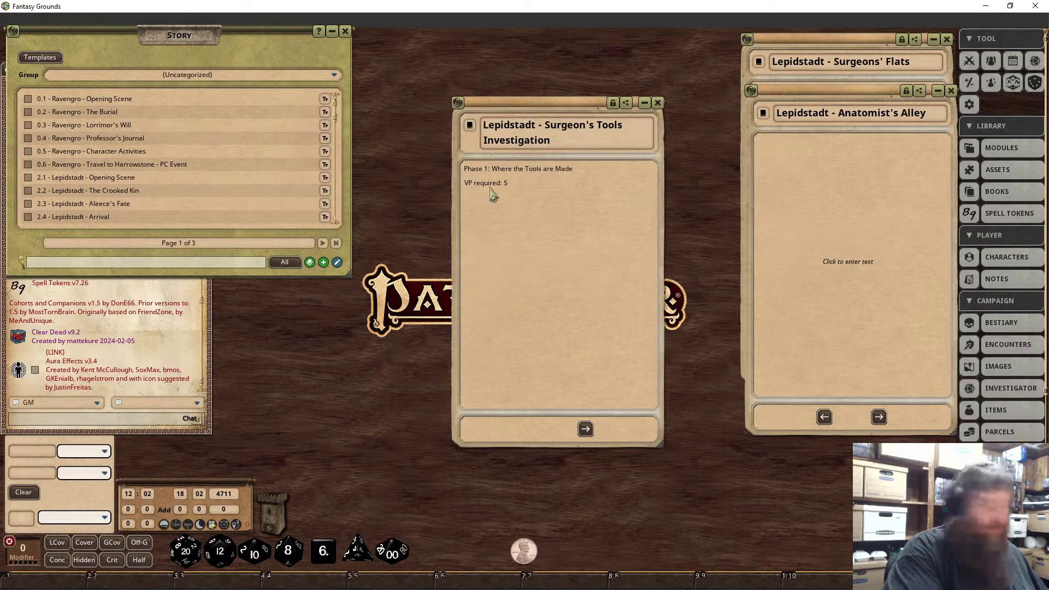
type("Checks")
key("Return")
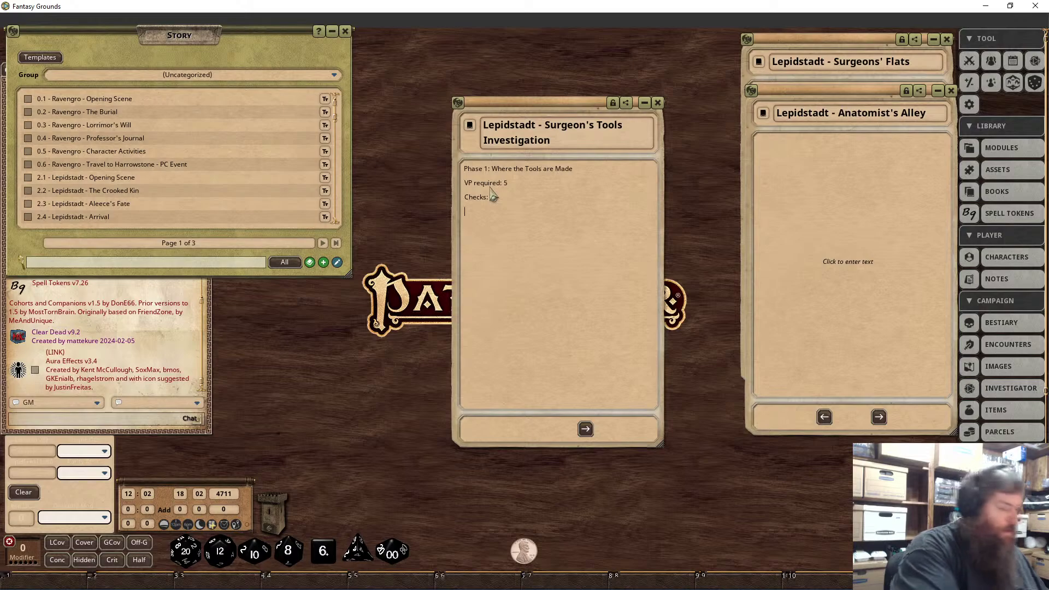
type("Gather Information")
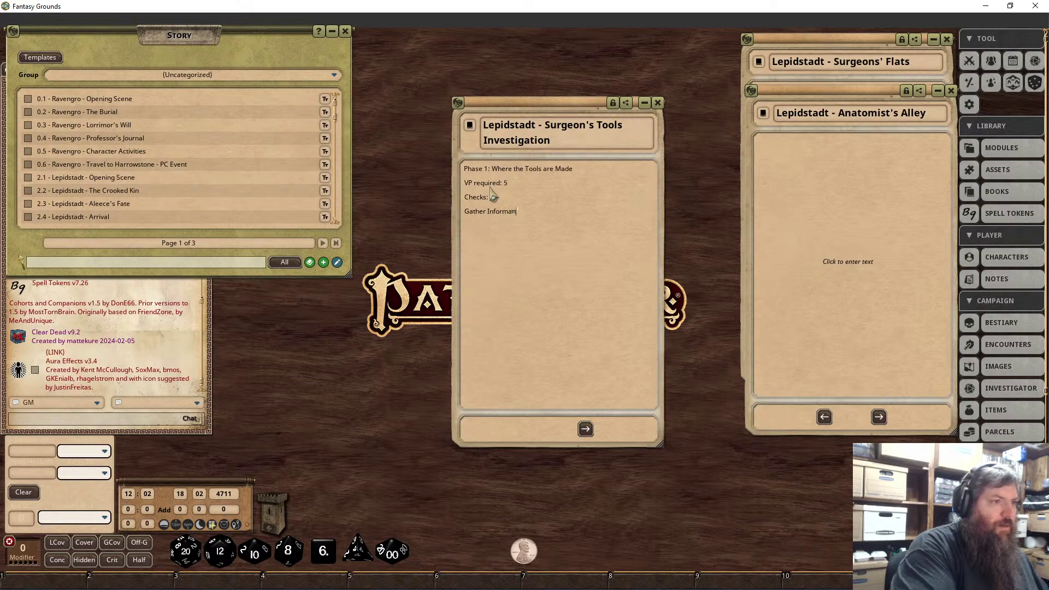
type(":")
key("Return")
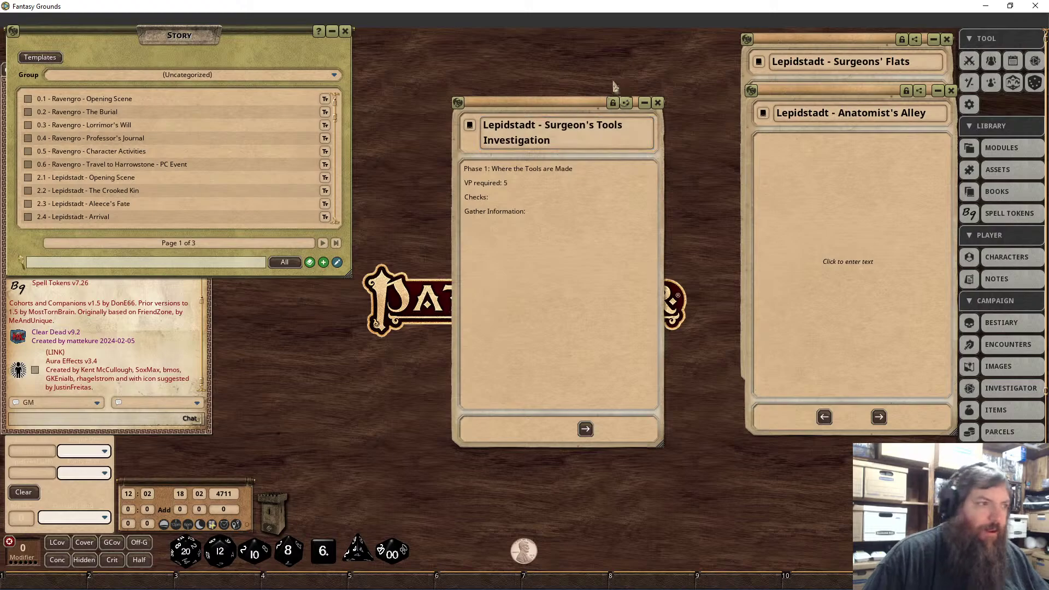
Set the VP required value for Phase 1 to 3.
left_click(536, 211)
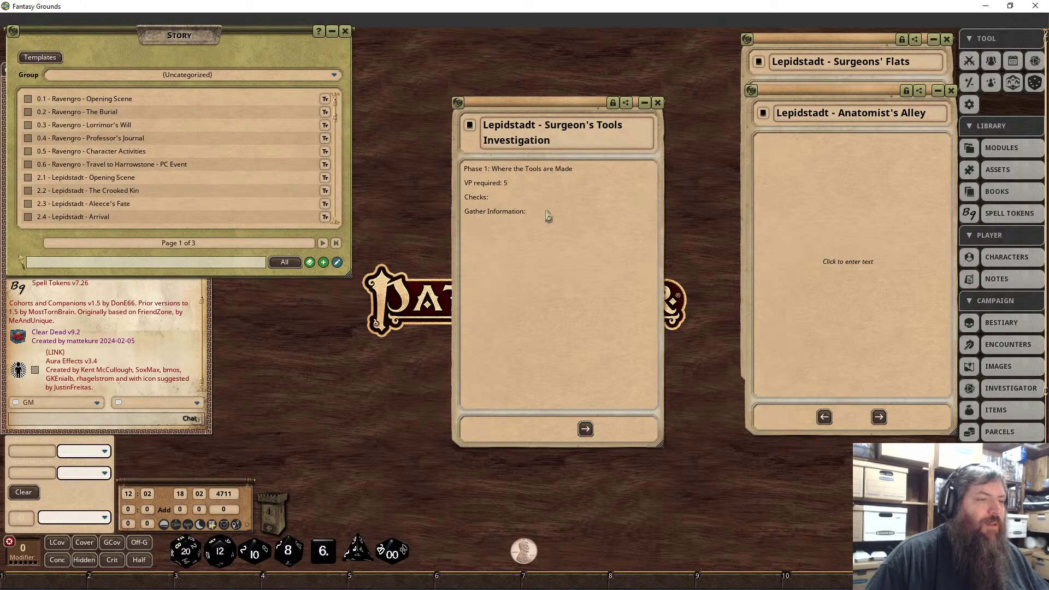
left_click(519, 188)
key("BackSpace")
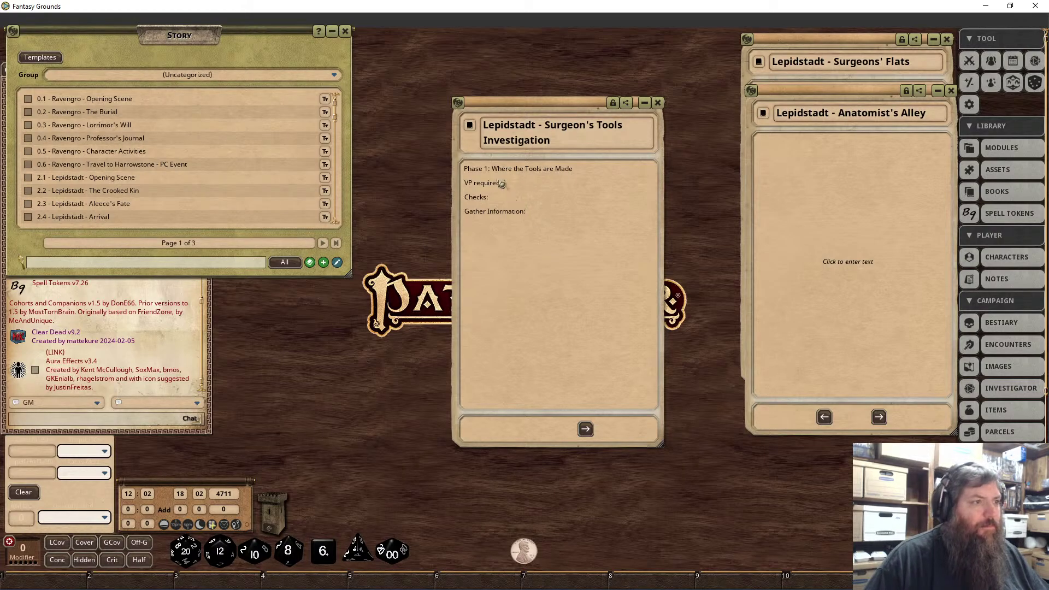
key("Down")
key("Down")
key("Down")
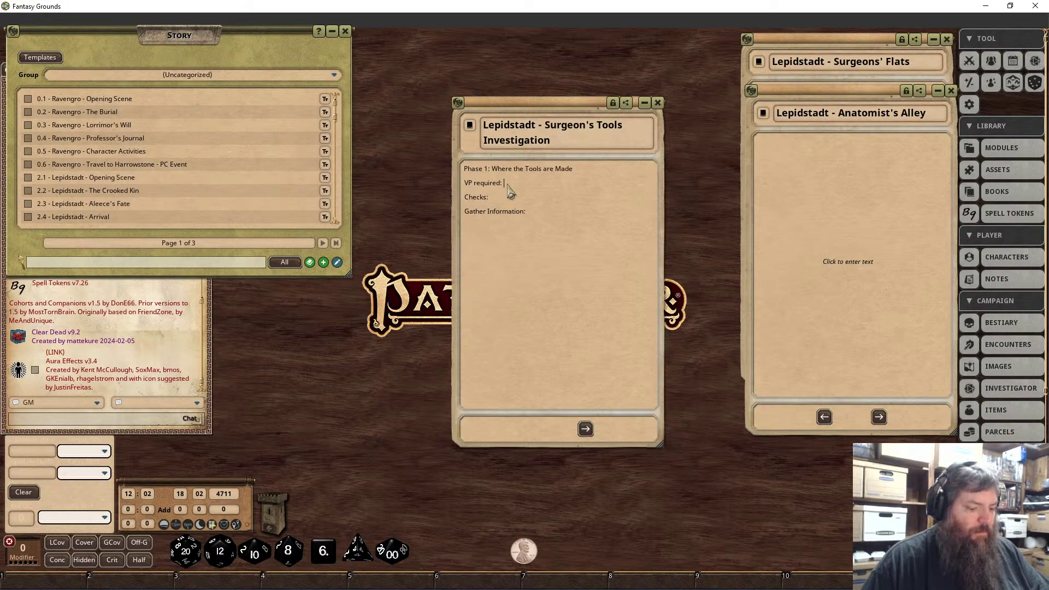
type("3")
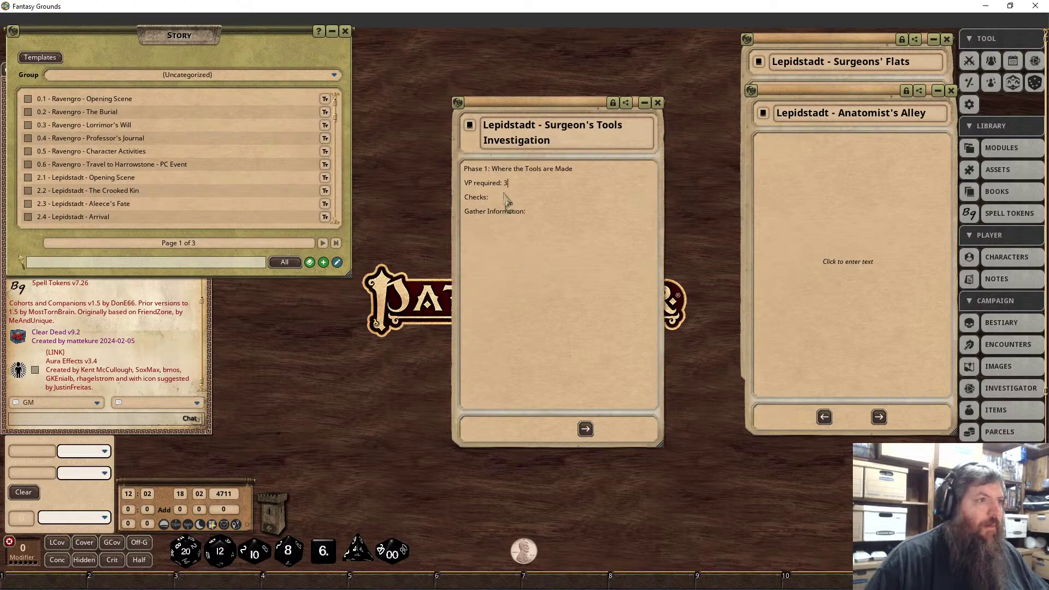
Make the "Phase 1: Where the Tools are Made" line bold.
left_click_drag(463, 169, 574, 169)
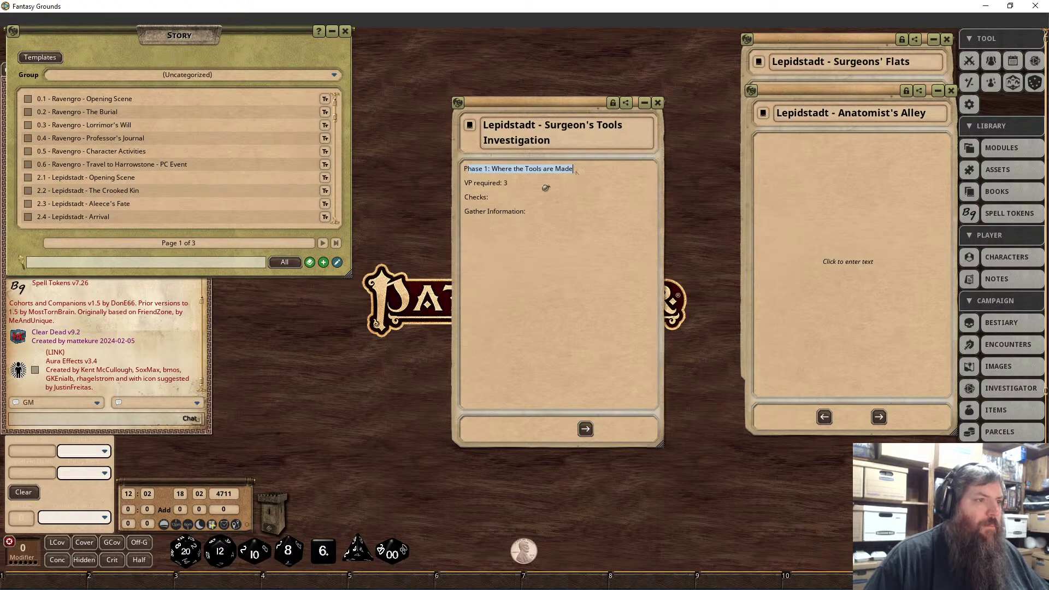
right_click(564, 172)
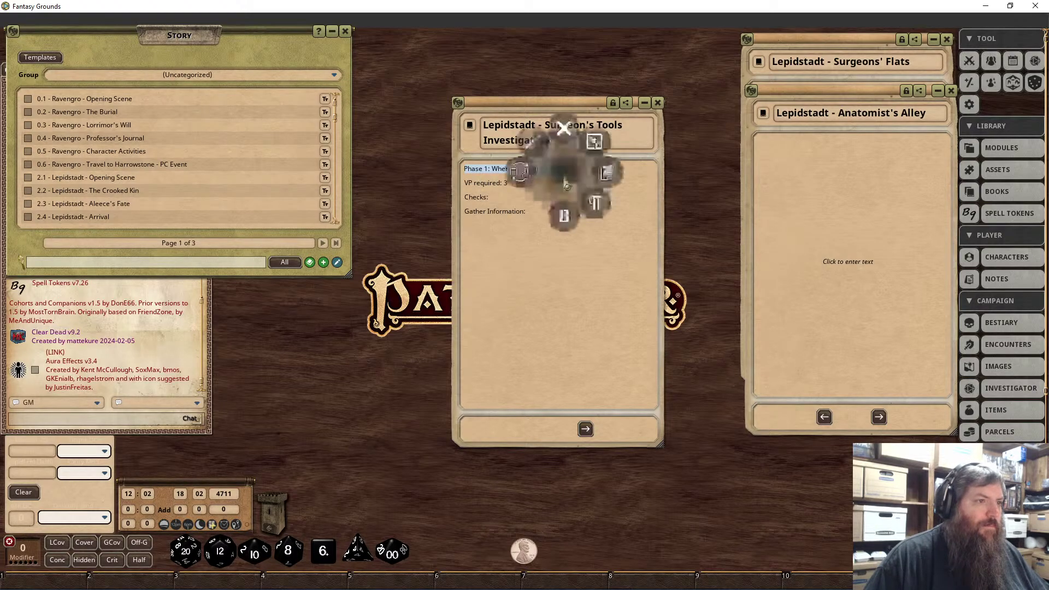
left_click(564, 216)
left_click(535, 255)
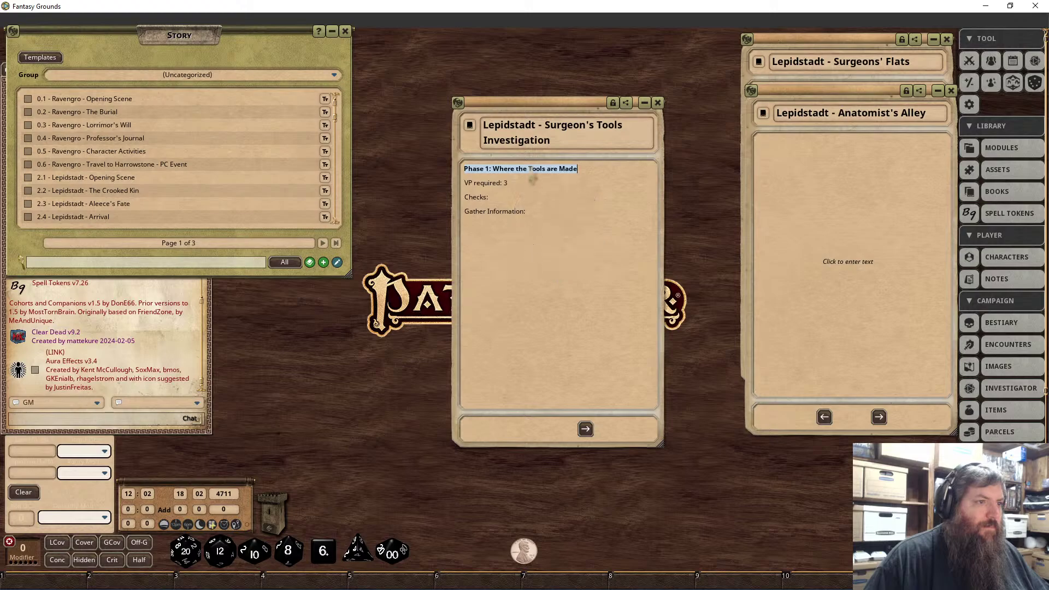
Make the "VP required:" label under Phase 1 bold, leaving its value in regular text.
left_click_drag(469, 185, 503, 190)
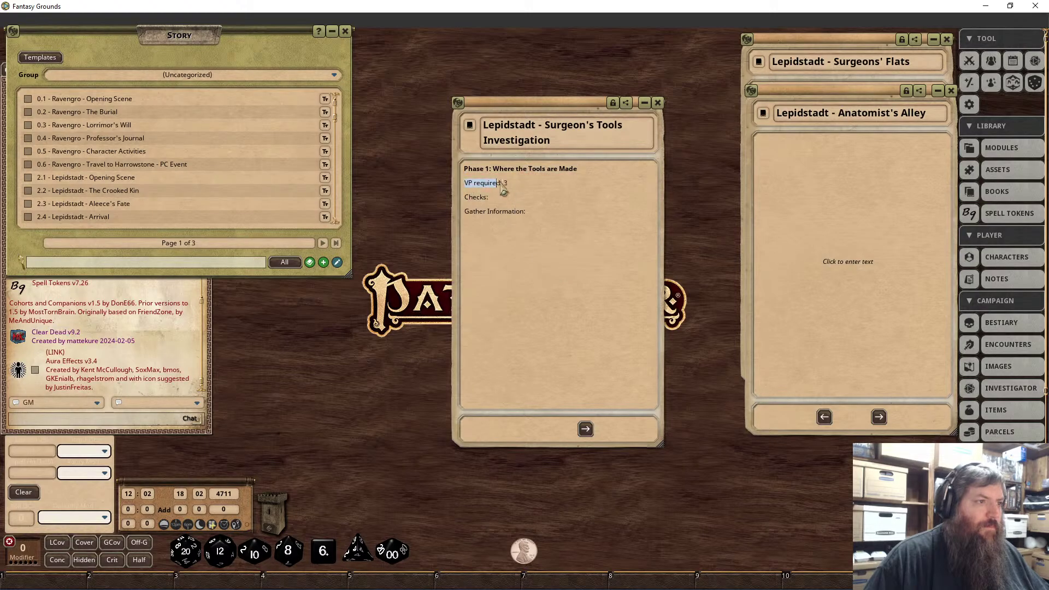
right_click(503, 189)
right_click(495, 188)
left_click_drag(468, 185, 515, 193)
left_click(506, 191)
right_click(506, 188)
left_click(511, 235)
left_click(478, 203)
left_click(479, 203)
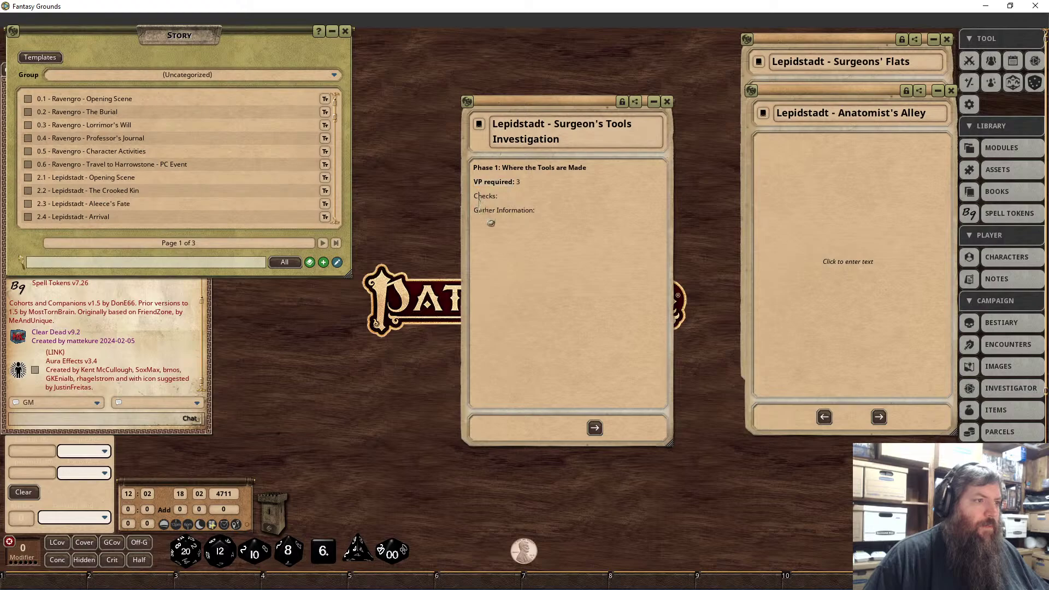
Make the "Checks:" label bold.
left_click_drag(474, 196, 497, 196)
right_click(495, 200)
left_click(495, 243)
left_click(470, 275)
Change the Gather Information line to "Gather Information DC 14", make it bold and start a new line below it.
left_click(544, 221)
type("DC")
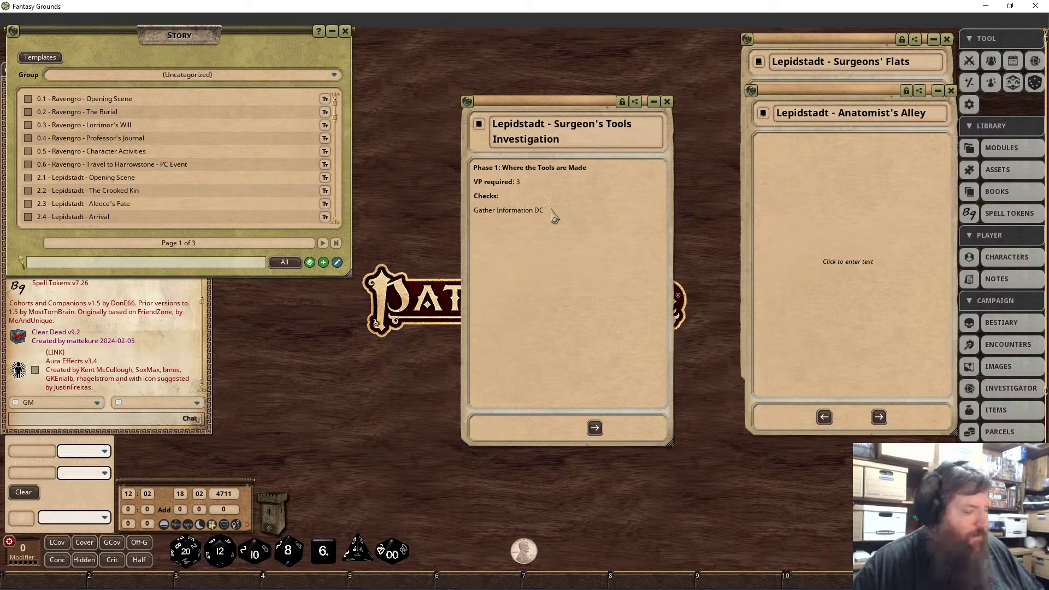
type("14")
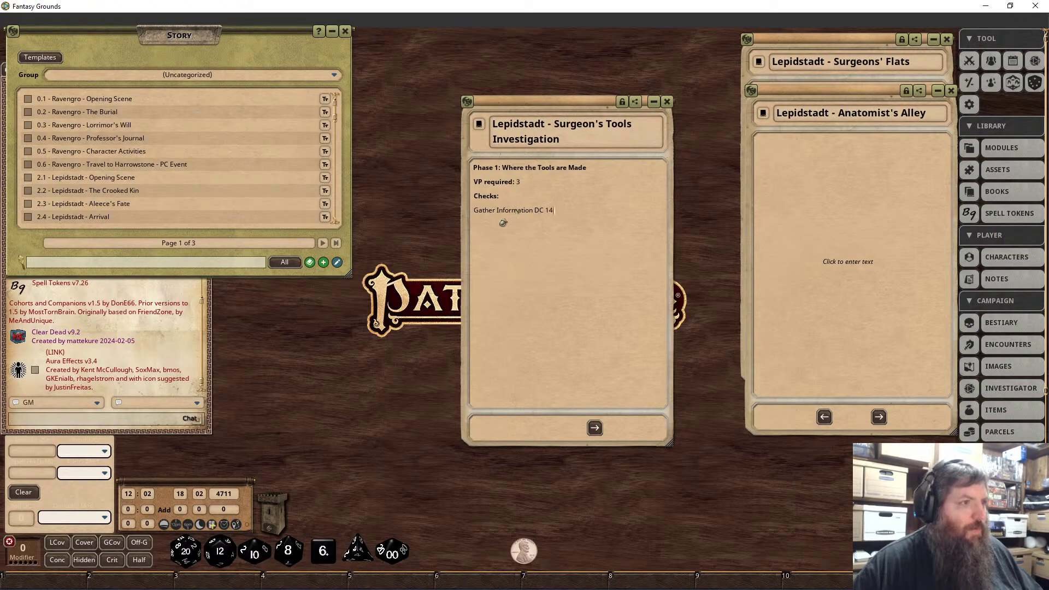
left_click_drag(475, 212, 562, 213)
right_click(553, 212)
left_click(546, 255)
left_click(538, 225)
key("Return")
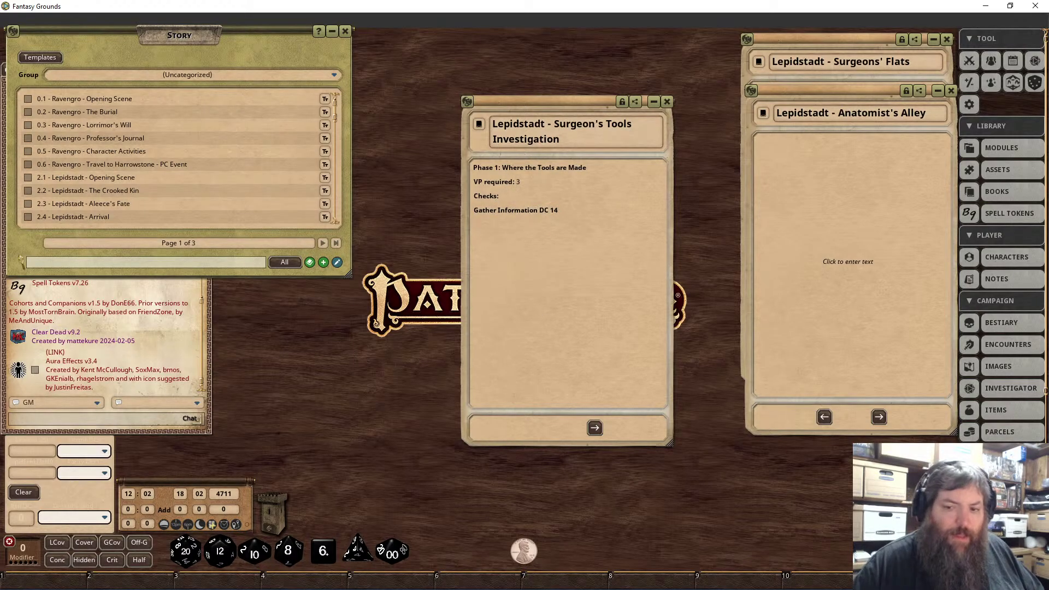
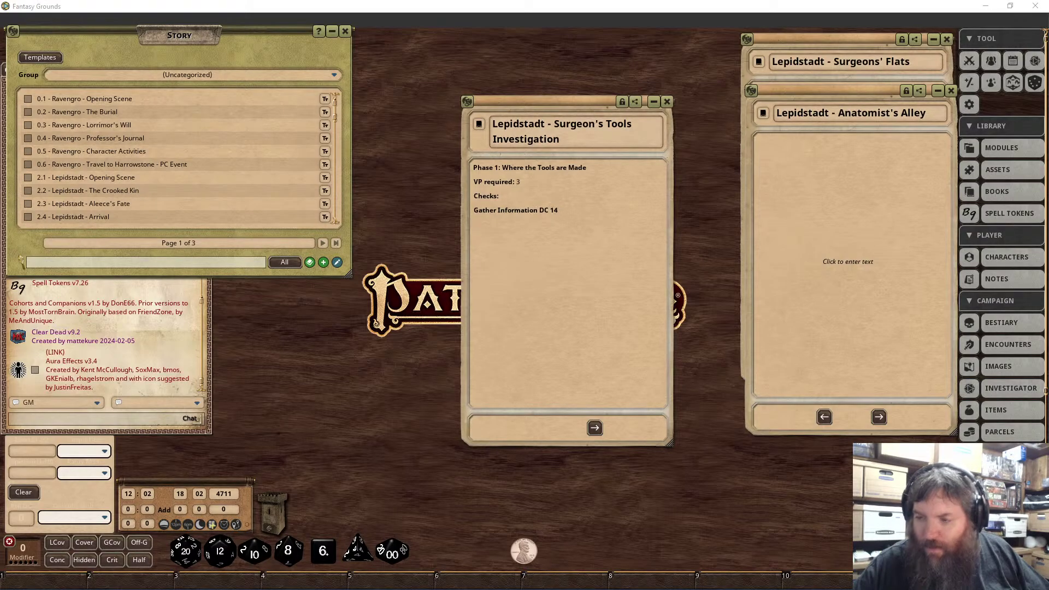
Below the Gather Information line, write "After a few days of asking around the local shops and artisans you come across".
left_click(527, 236)
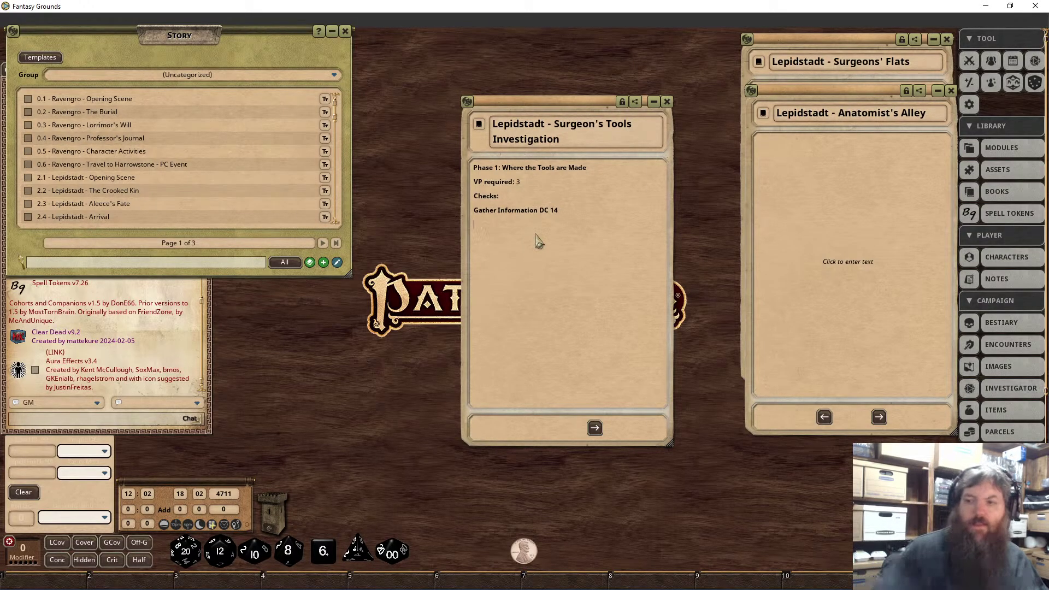
type("After a few days of asking at")
key("BackSpace")
type("round the")
key("BackSpace")
key("BackSpace")
key("BackSpace")
key("BackSpace")
key("BackSpace")
type("d the loc")
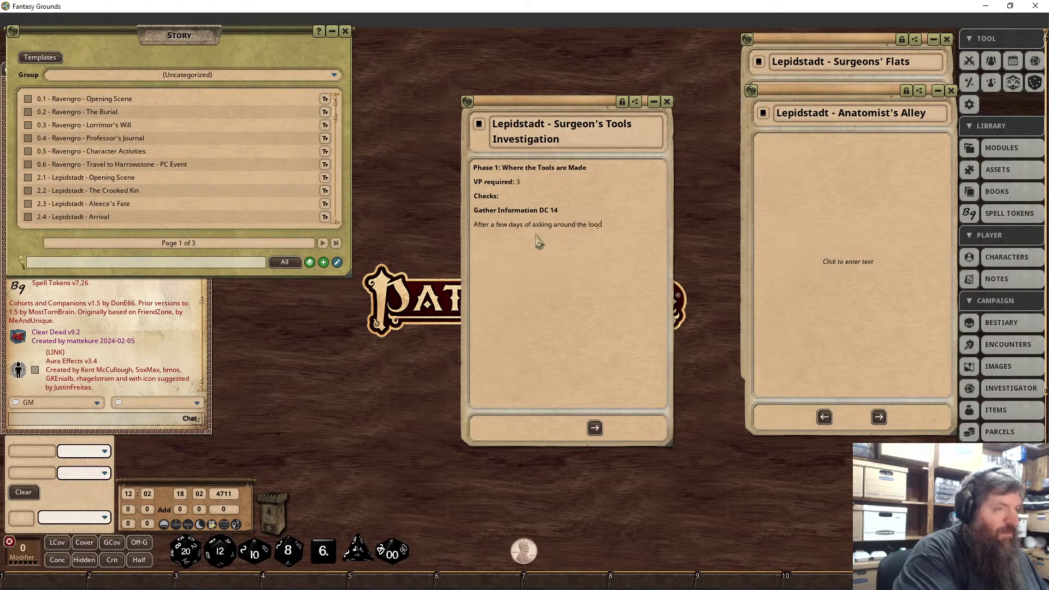
type("al shops and a")
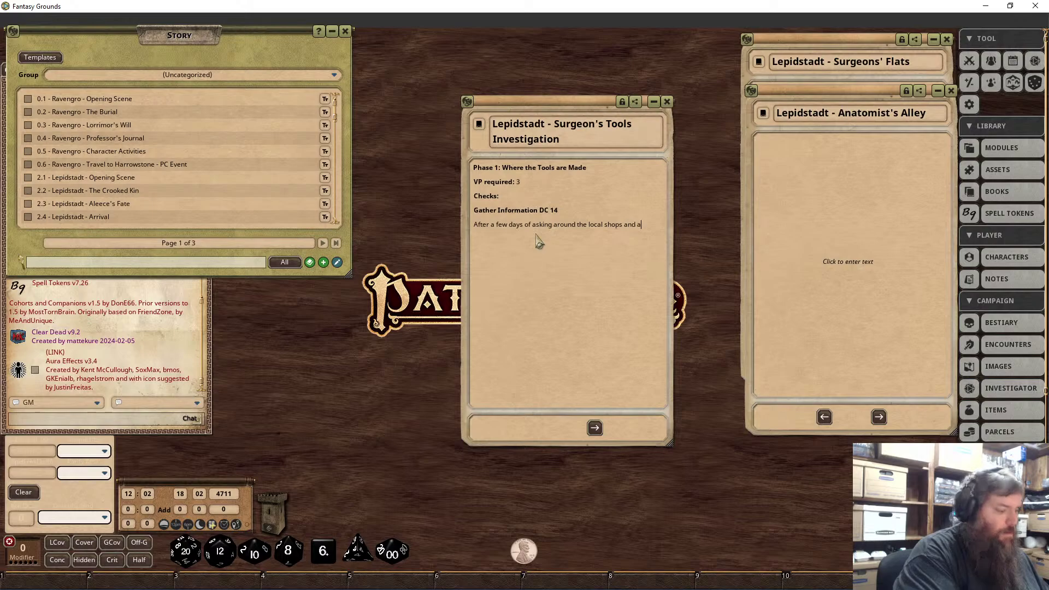
type("rtisans you come across ")
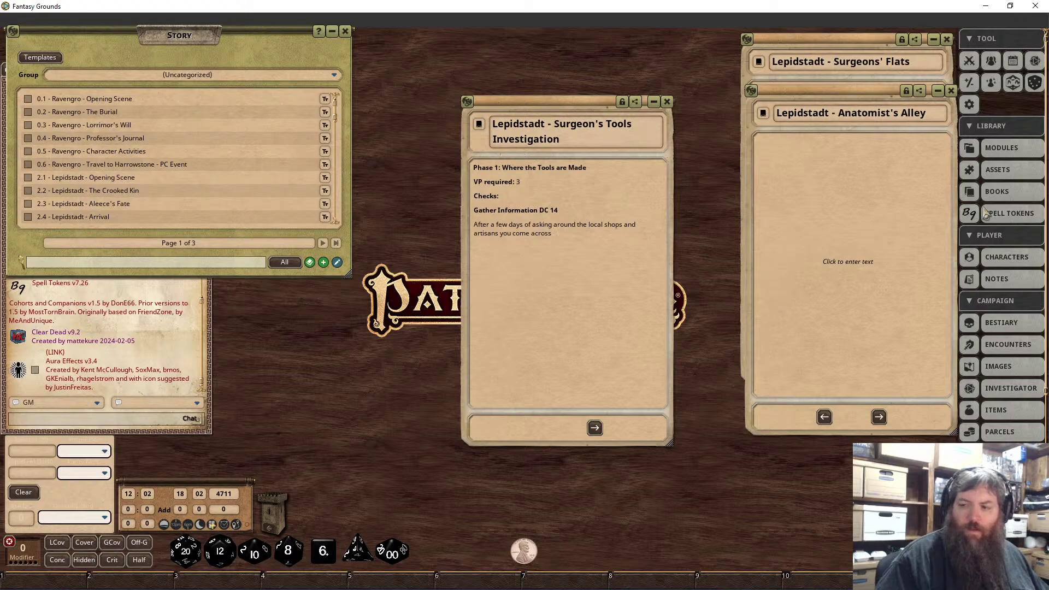
Complete the sentence with "a women named", the character's name and ", a local baker.".
type("a women name")
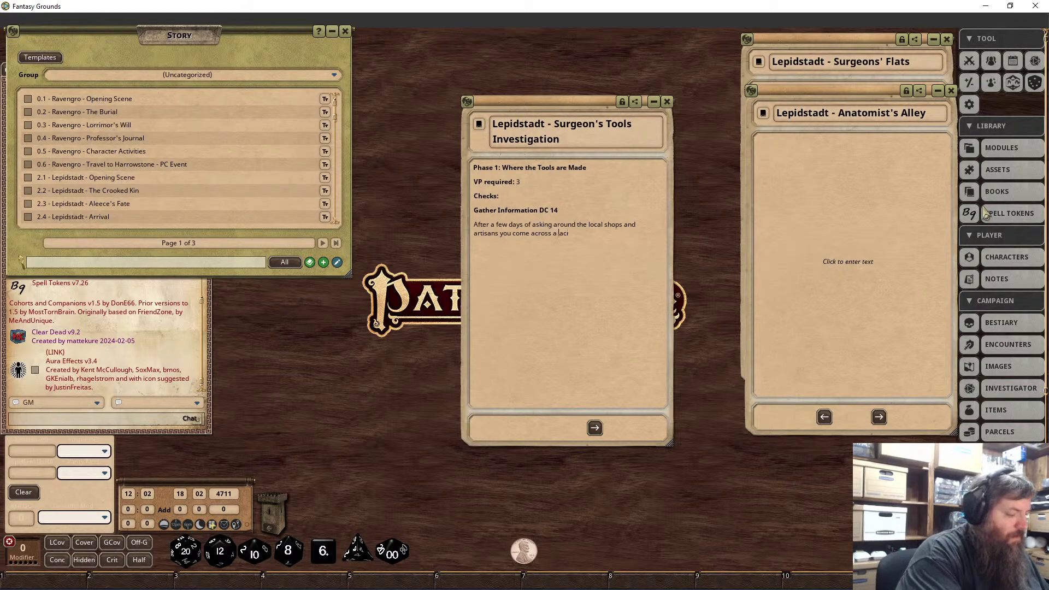
type("d Marta")
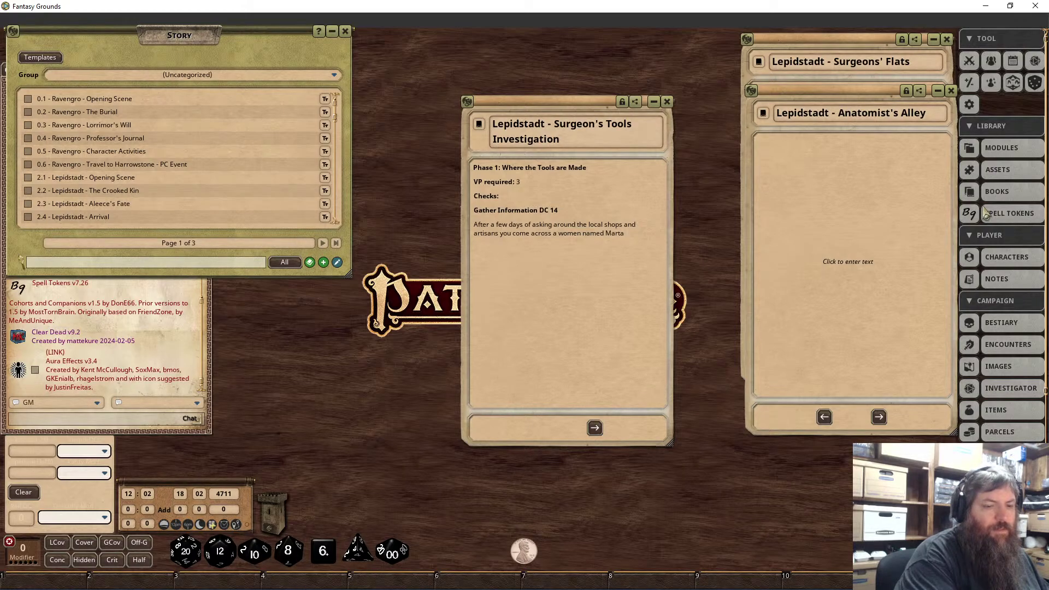
type(", a local baker")
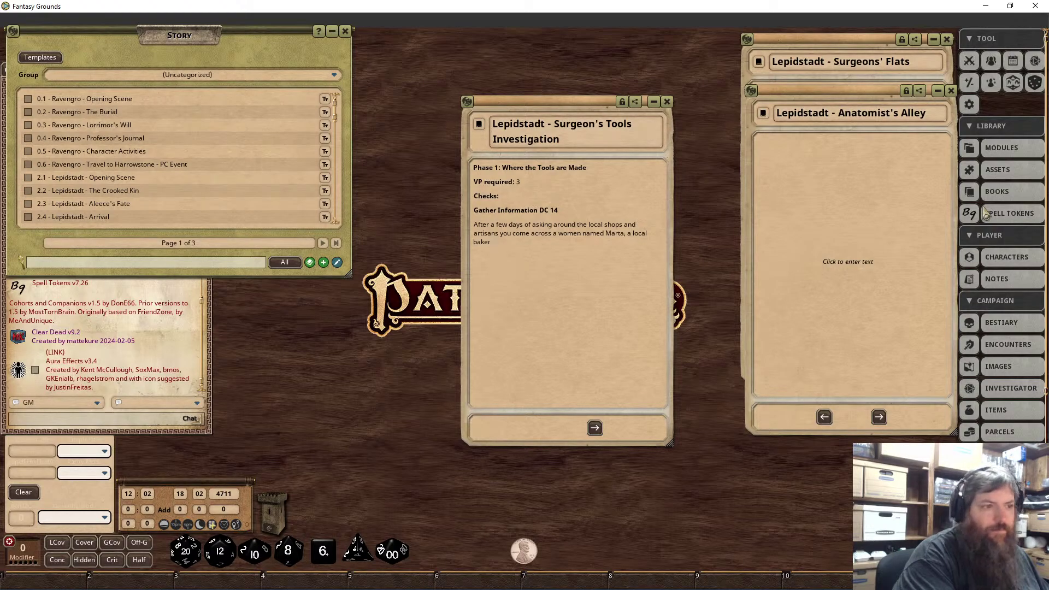
type(".")
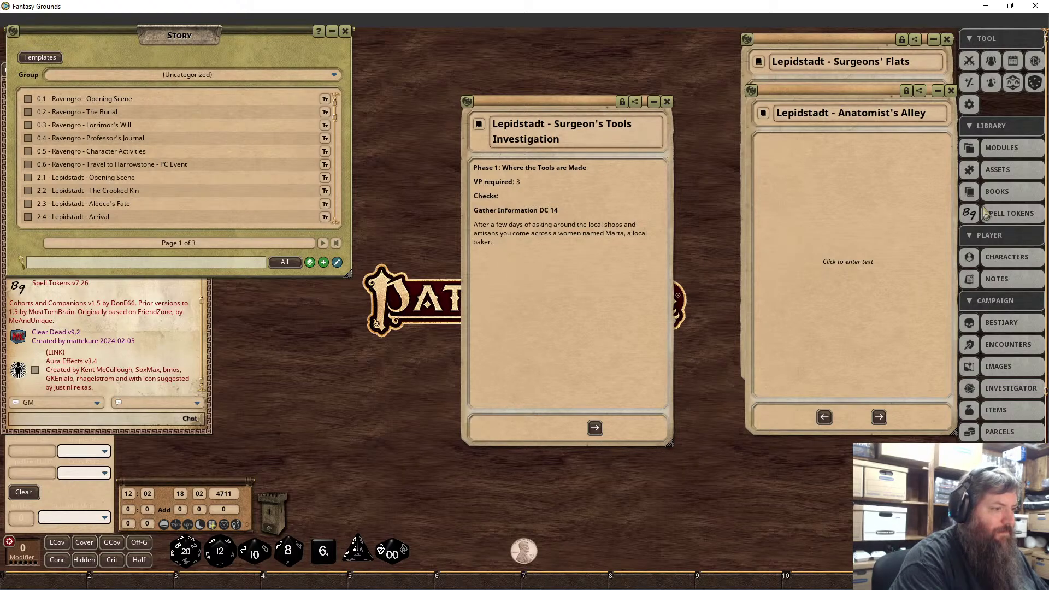
Add "she says," and paste the quote recommending Surgeons' Flats and its artisans for medical tools.
type("she s")
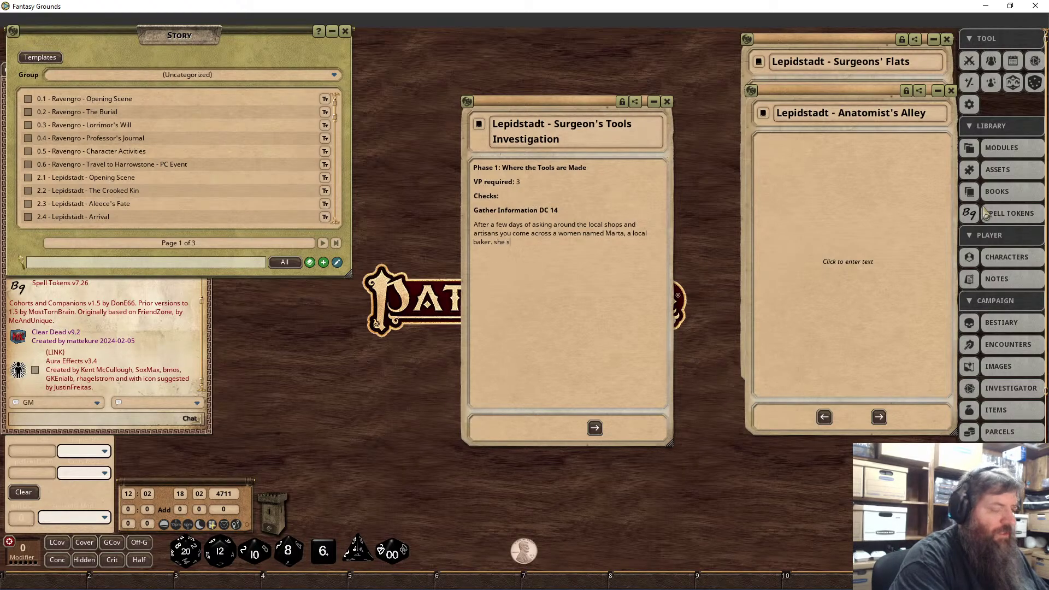
type("ays, \"")
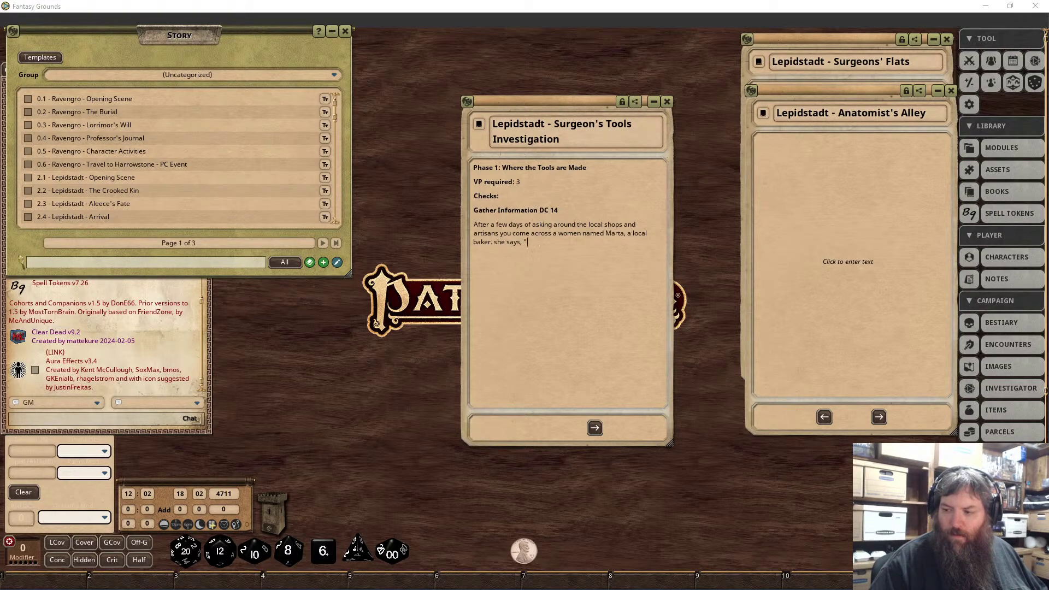
key("ctrl+v")
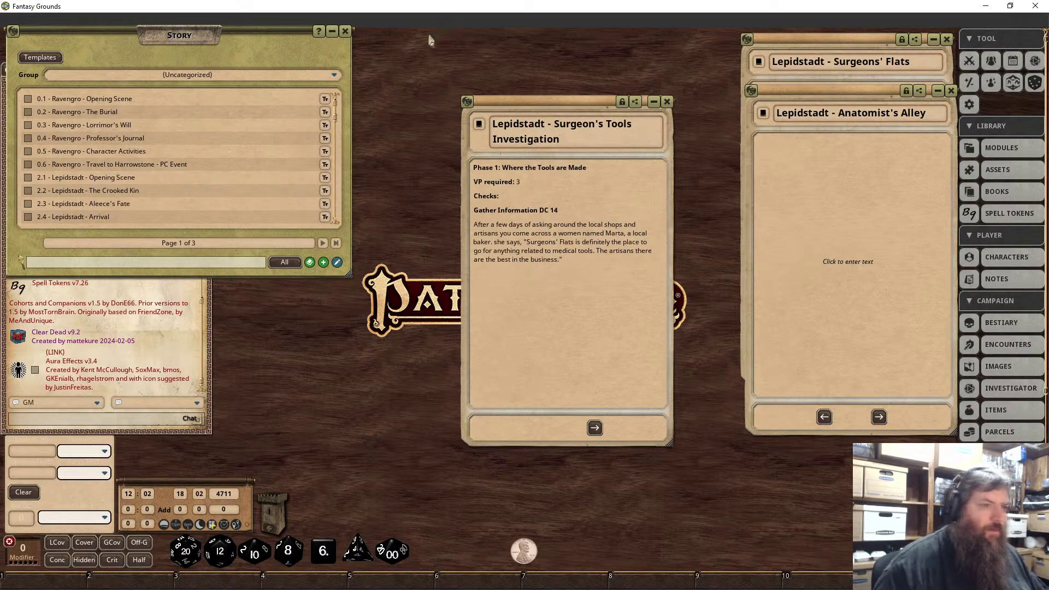
Format the Gather Information paragraph with the baker's quote as a boxed chat frame.
left_click_drag(570, 261, 477, 230)
right_click(496, 230)
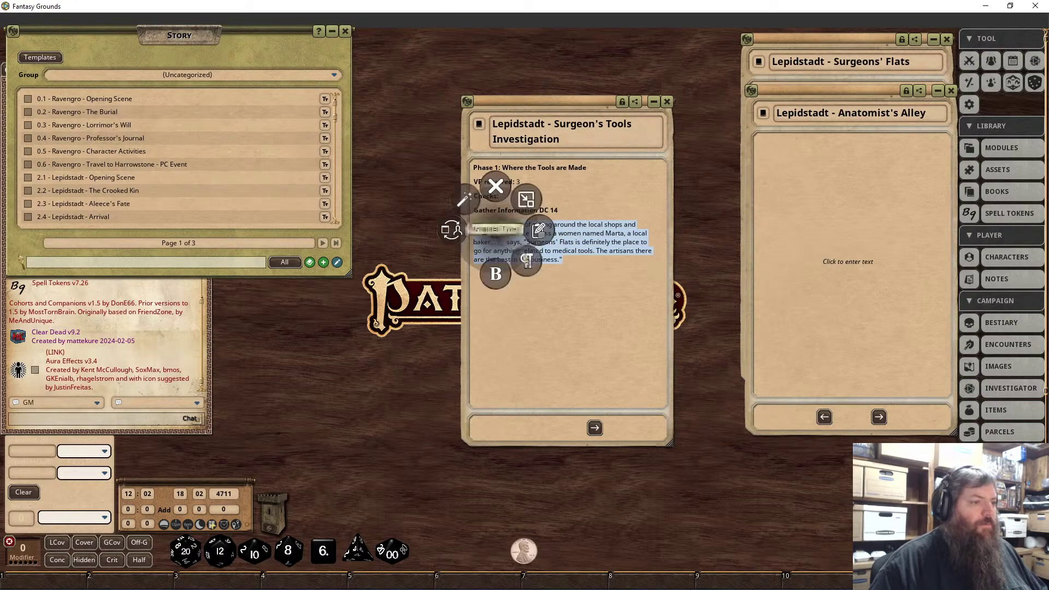
left_click(574, 309)
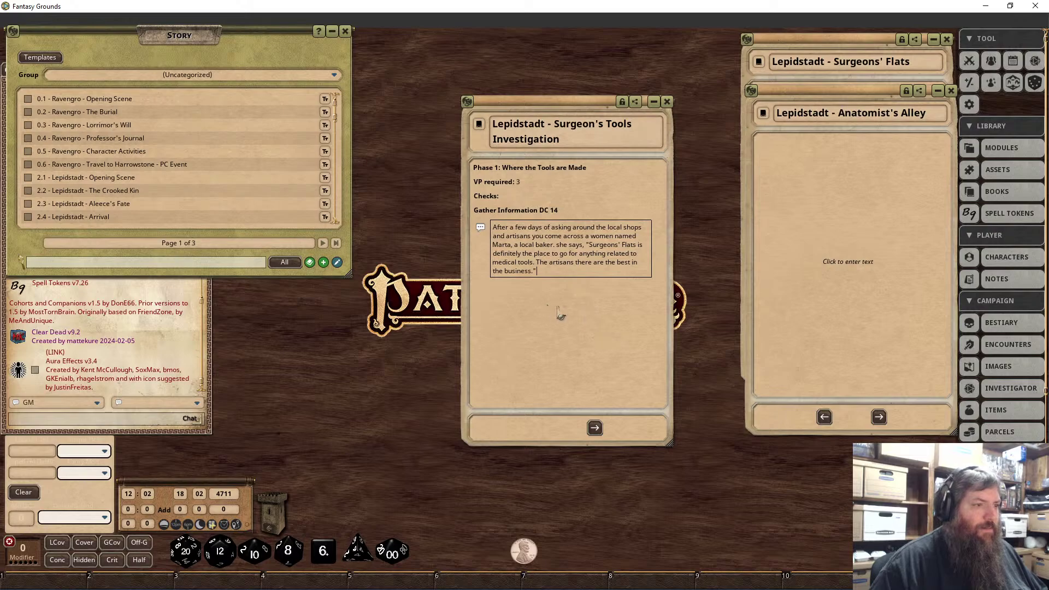
Add the line "Phase 2: Who Made this Set of Tools" below the boxed paragraph.
key("Return")
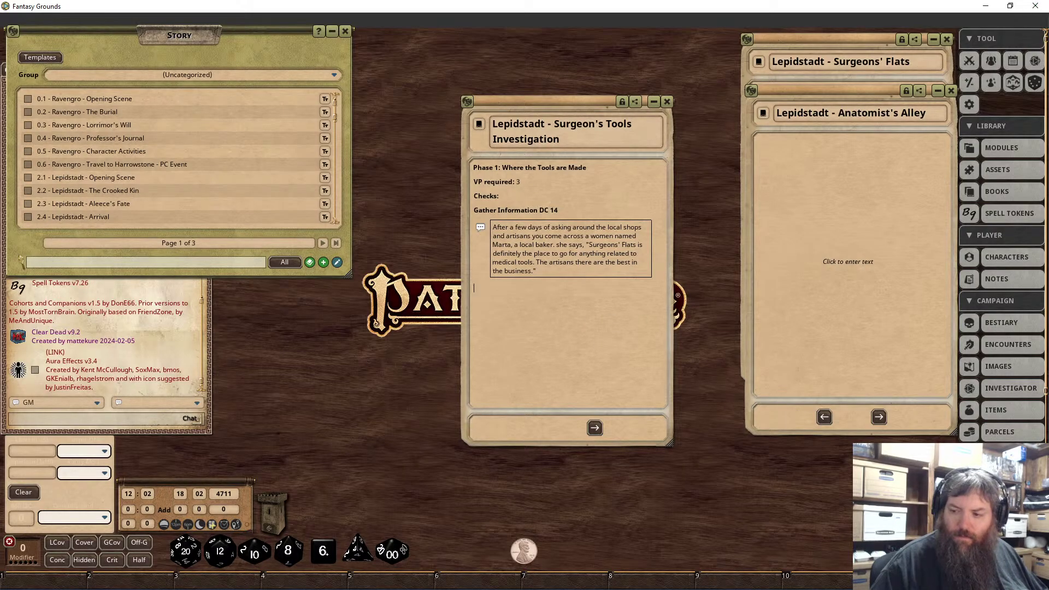
type("Phase ")
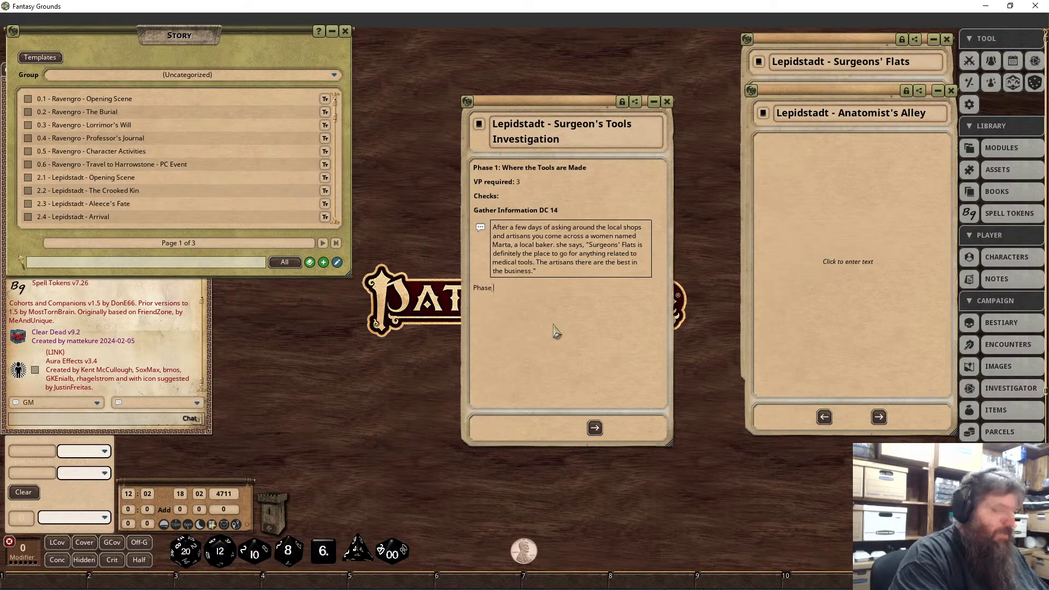
type("2: Who Made")
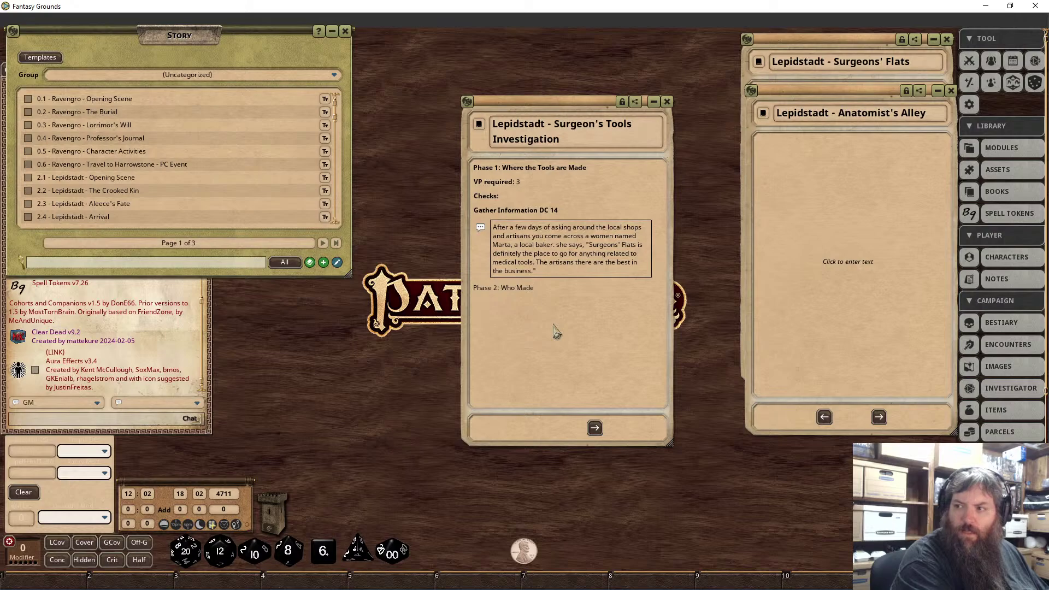
type(" t")
type("s")
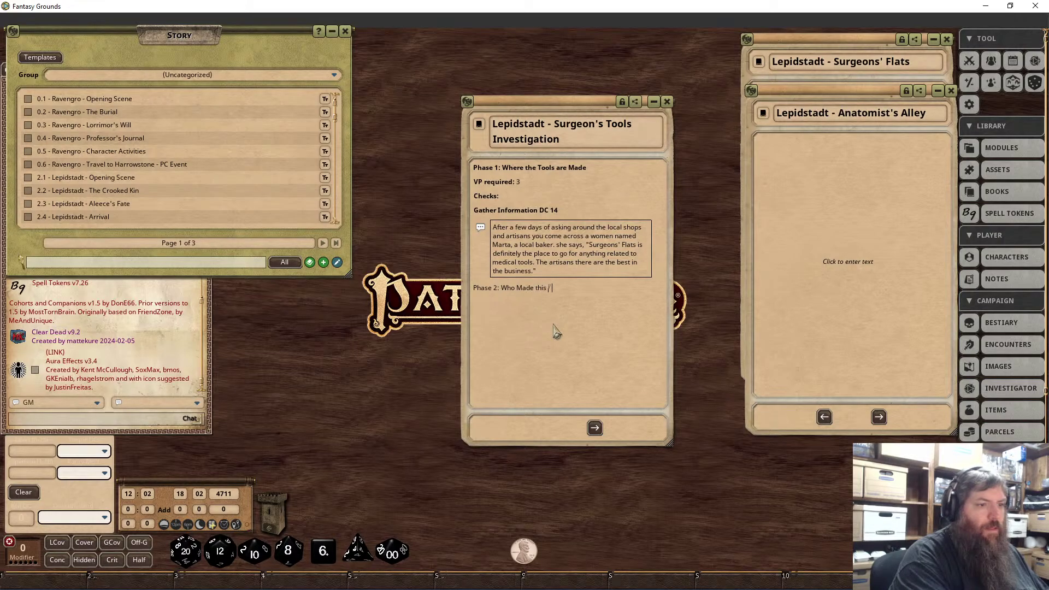
type(" Set of Tools")
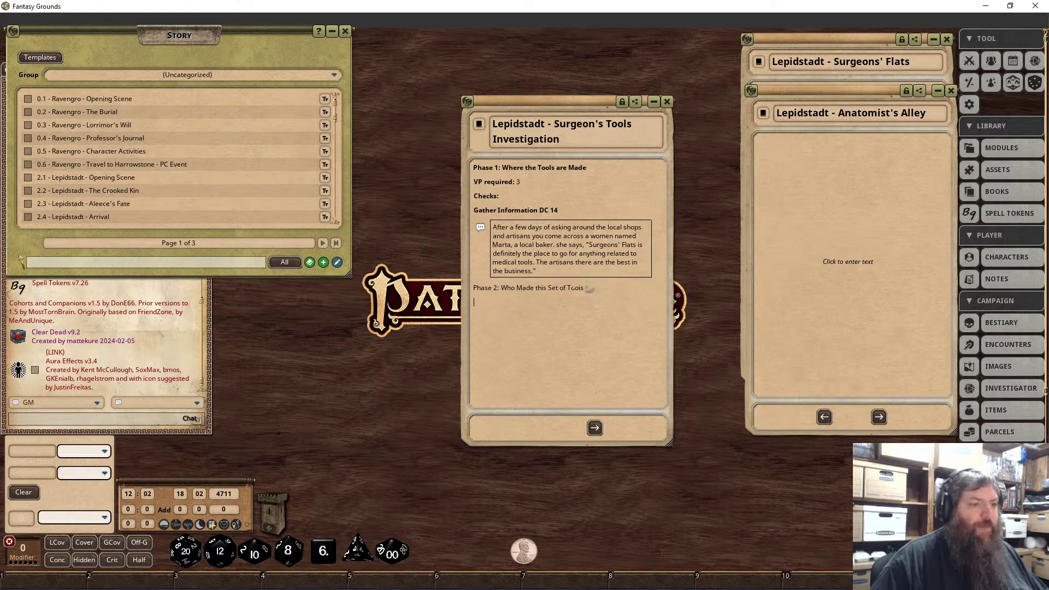
Make the "Phase 2: Who Made this Set of Tools" line bold and italic.
left_click_drag(587, 289, 473, 289)
right_click(483, 295)
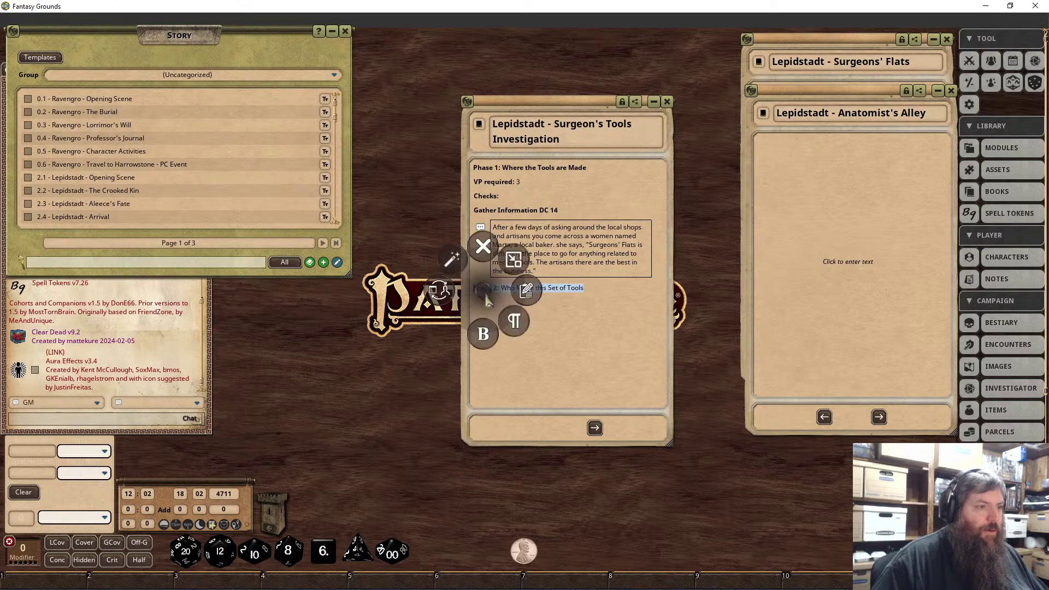
left_click(483, 330)
left_click(448, 365)
right_click(503, 294)
left_click(502, 330)
left_click(500, 377)
left_click(516, 184)
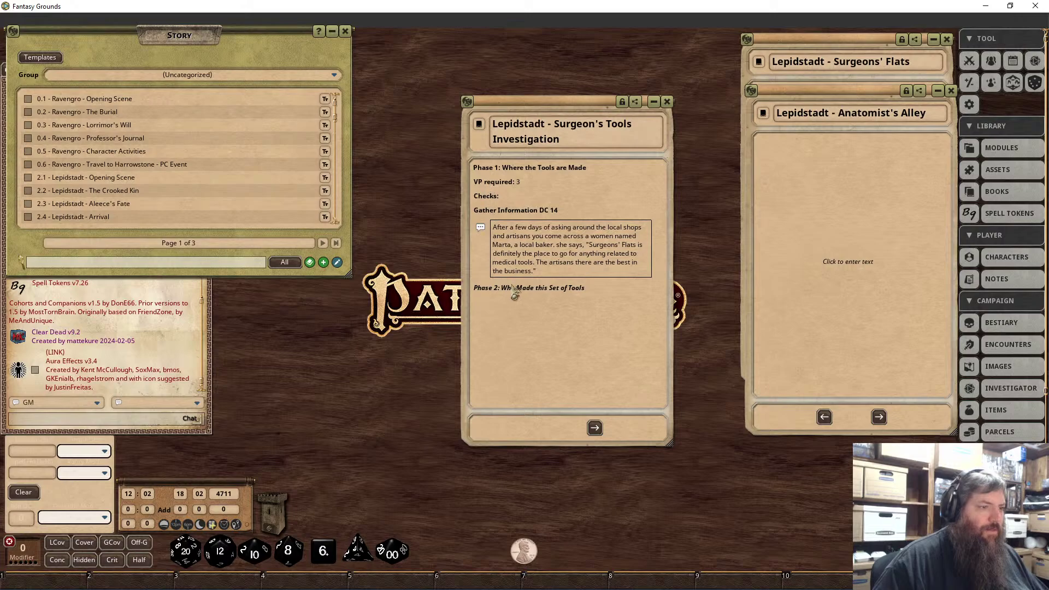
Italicize the bold "Phase 1: Where the Tools are Made" heading to match the Phase 2 heading.
left_click_drag(596, 296, 476, 291)
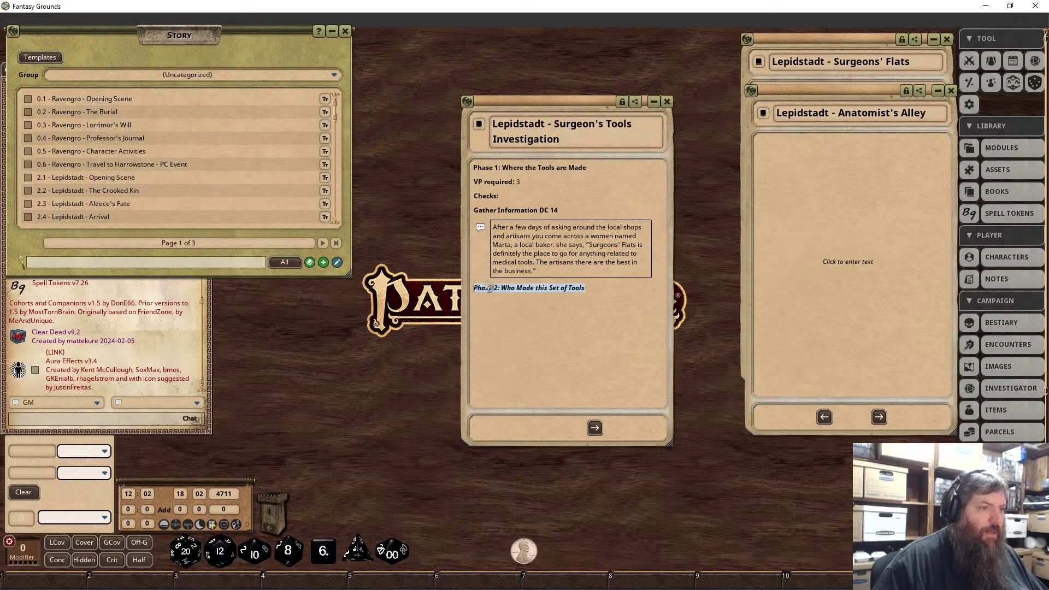
left_click_drag(474, 170, 588, 175)
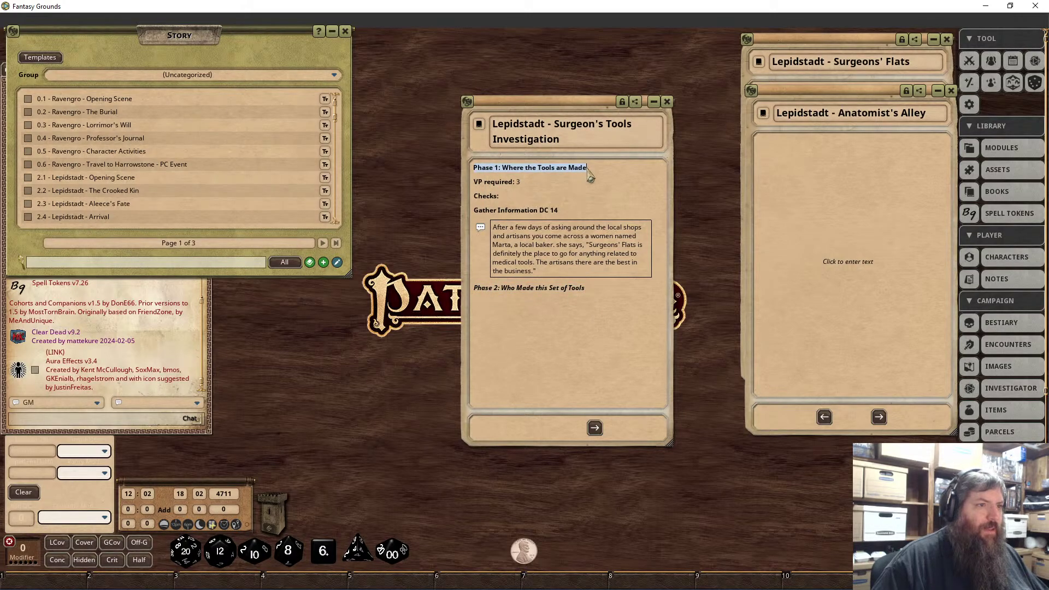
right_click(588, 175)
left_click(580, 217)
left_click(582, 264)
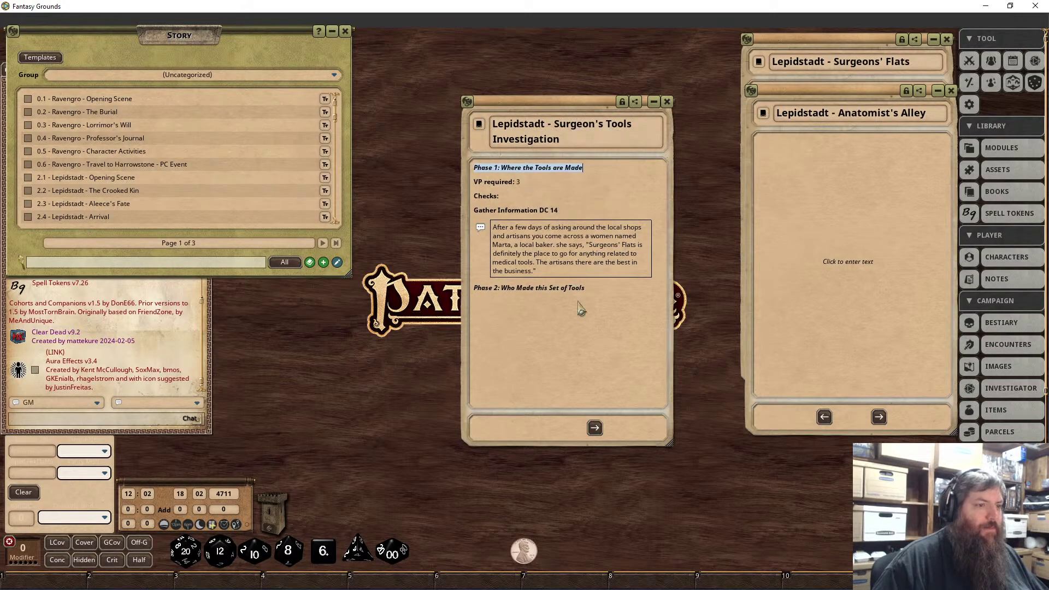
Add a "VP Required:" line below the Phase 2 heading.
left_click(555, 320)
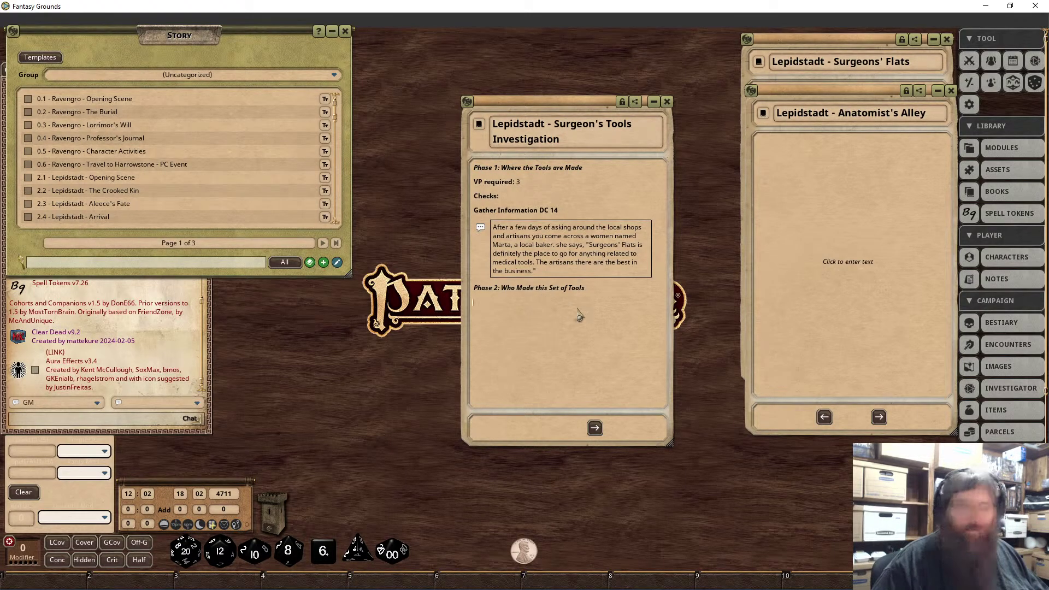
type("VP Required")
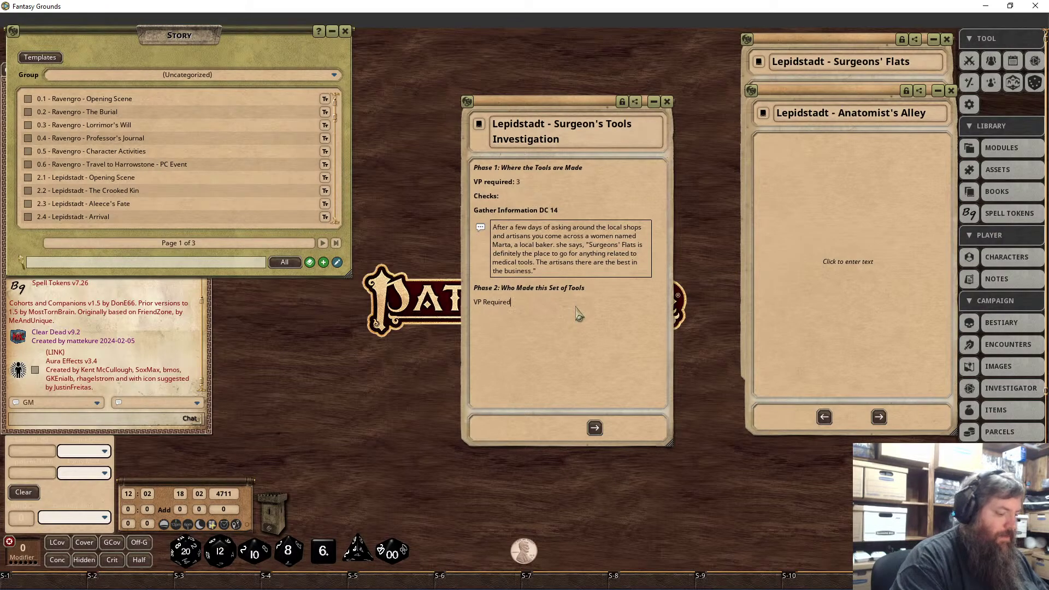
type(":")
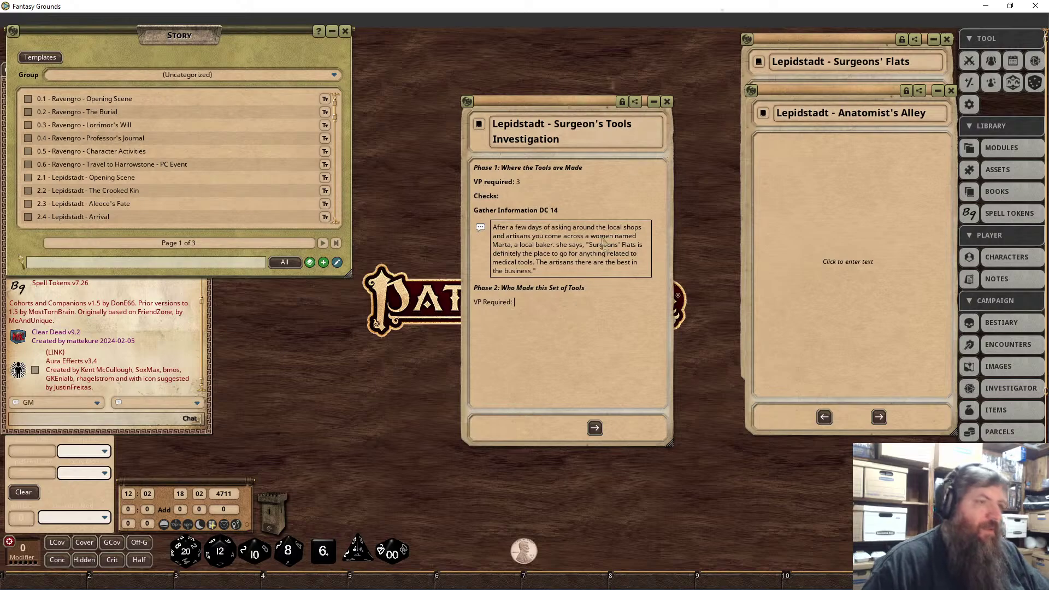
Set the VP required for Phase 1 to 2.
left_click(533, 189)
key("BackSpace")
type("2")
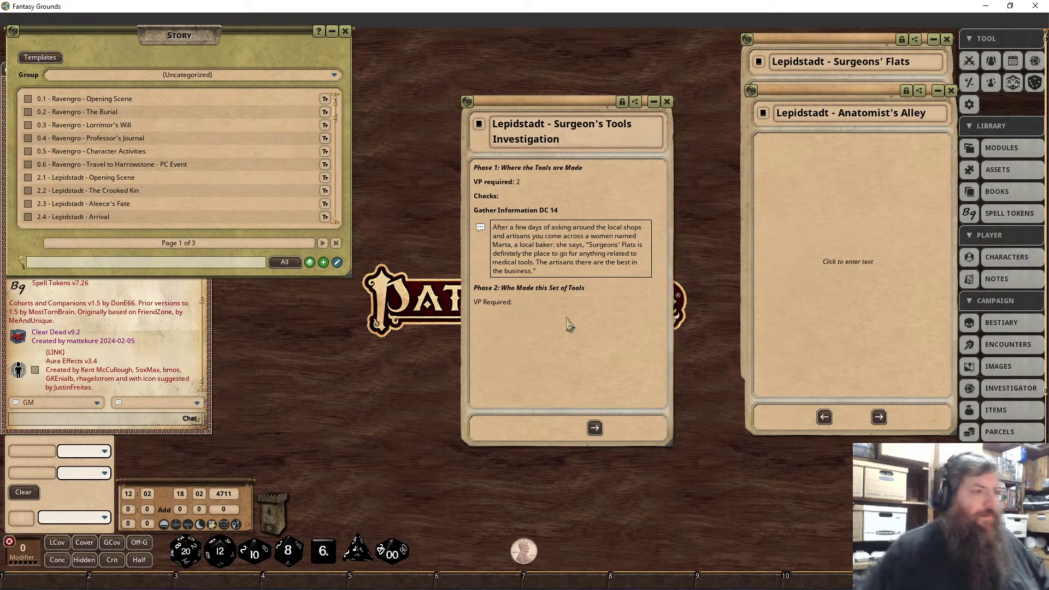
Add the line "Critical Success = 2, Critical Failure = -1, cannot drop below 0" below the Phase 1 "Checks:" line.
left_click(525, 200)
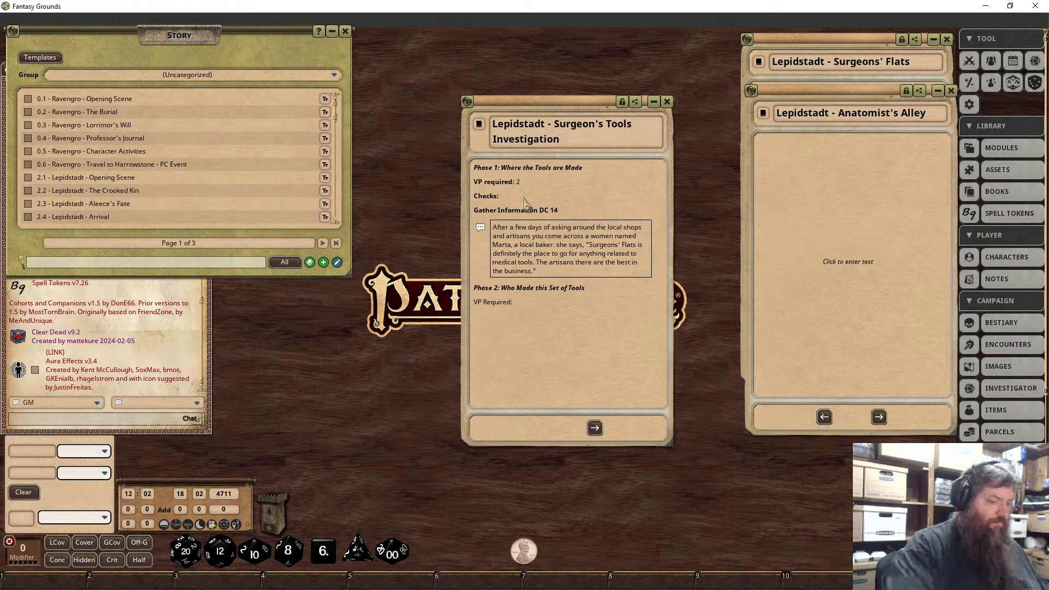
key("Return")
type("Critical Success = 2")
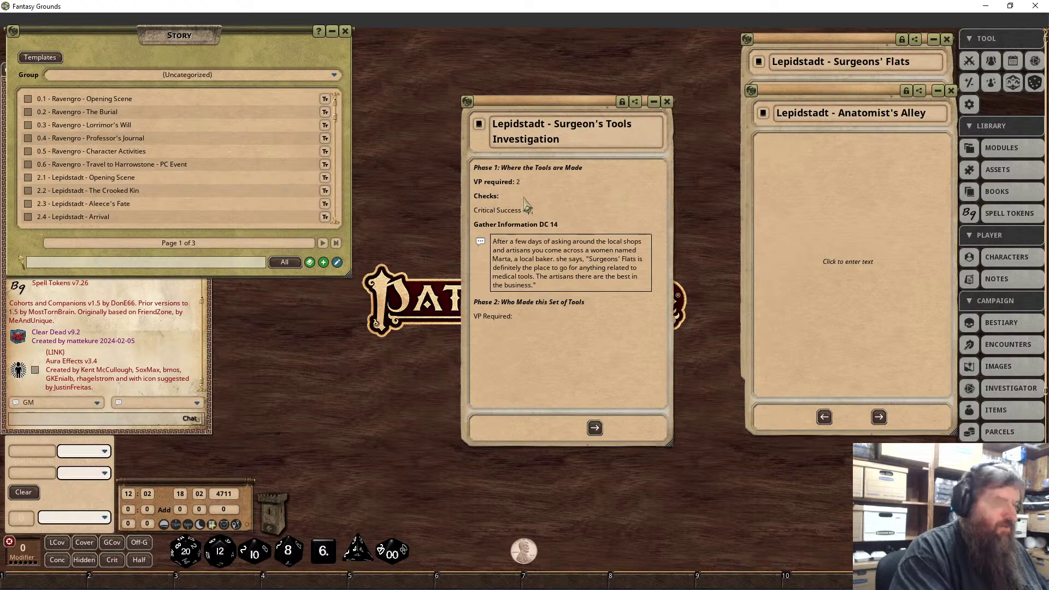
type(", Critical F")
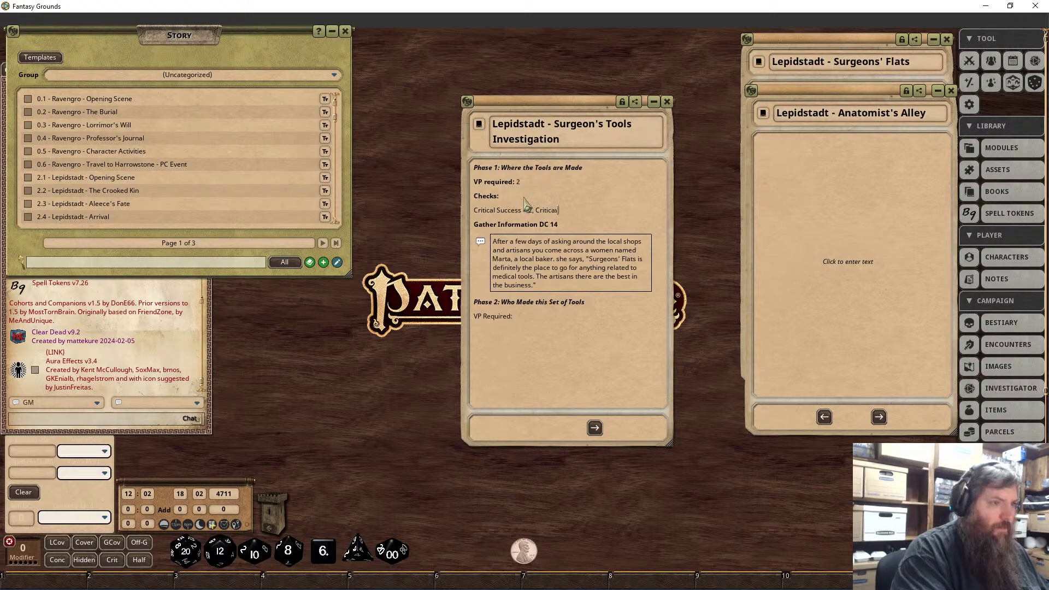
type("ailure")
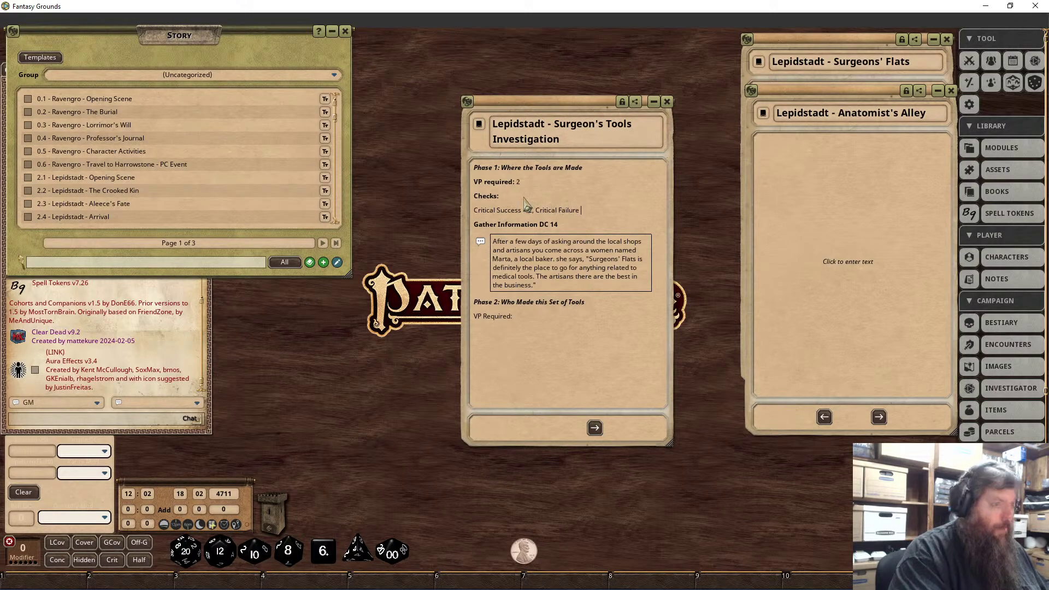
type(" = -1")
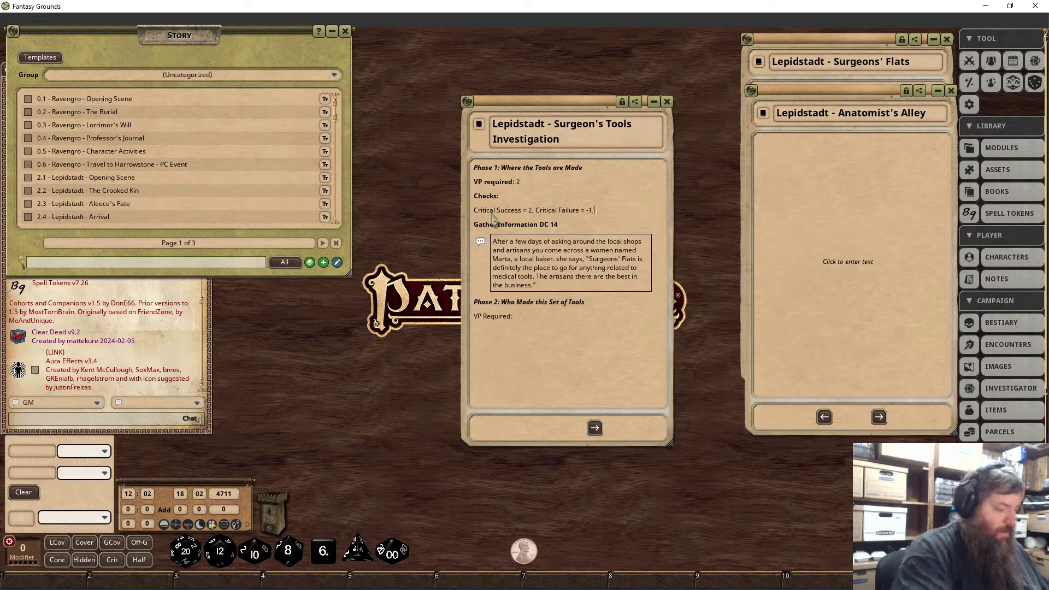
type(", minimum")
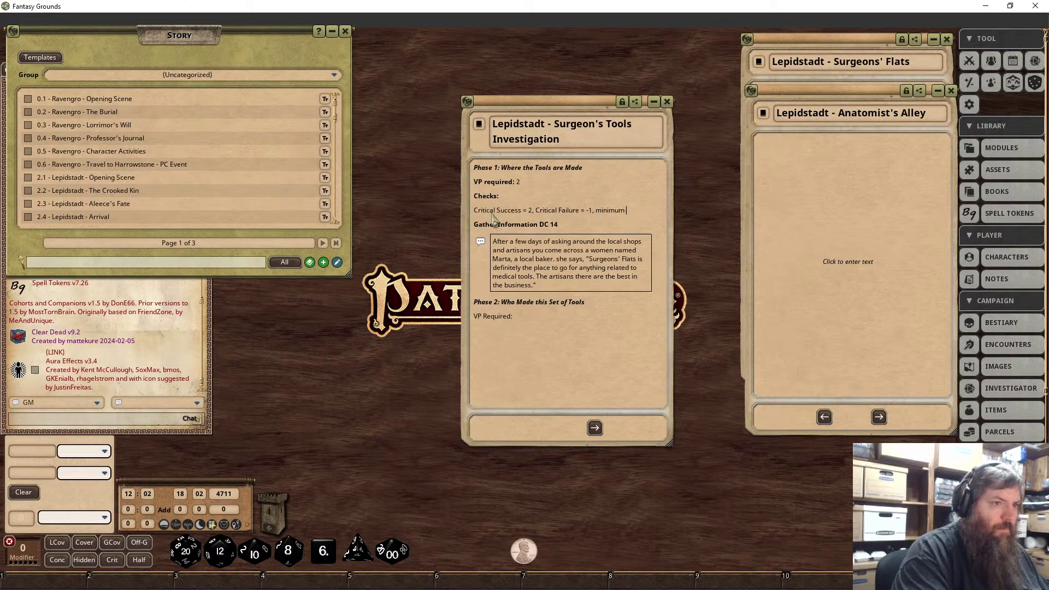
key("BackSpace")
key("BackSpace")
key("BackSpace")
key("BackSpace")
key("BackSpace")
key("BackSpace")
key("BackSpace")
key("BackSpace")
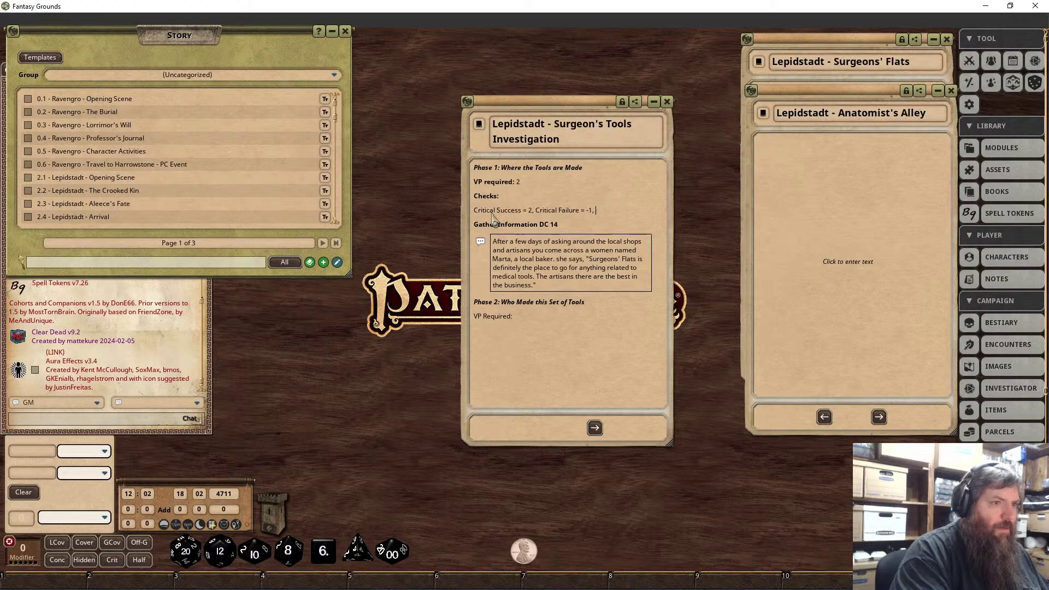
type("can")
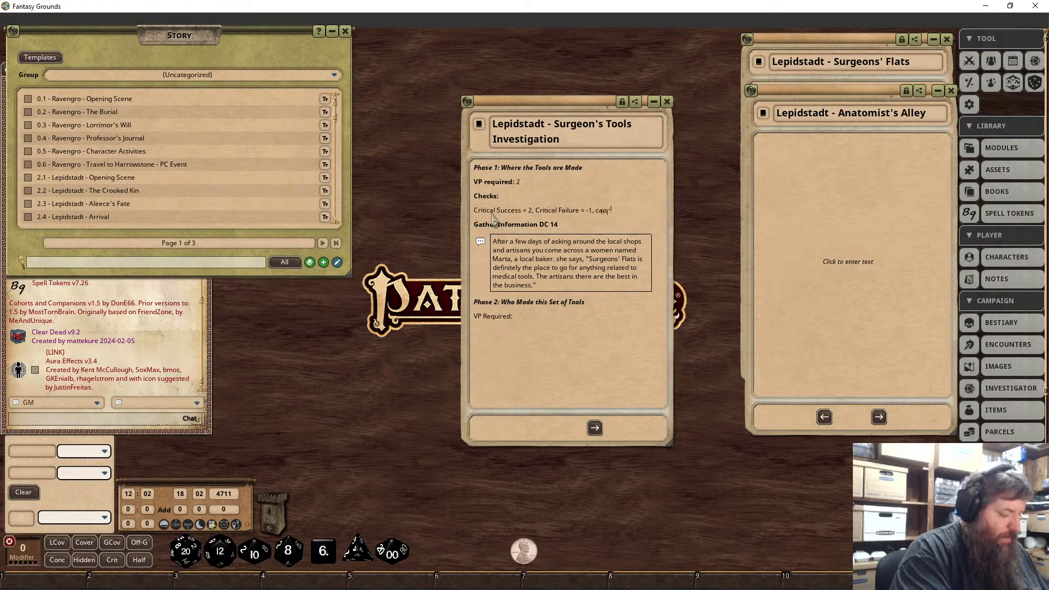
type("not drop below ")
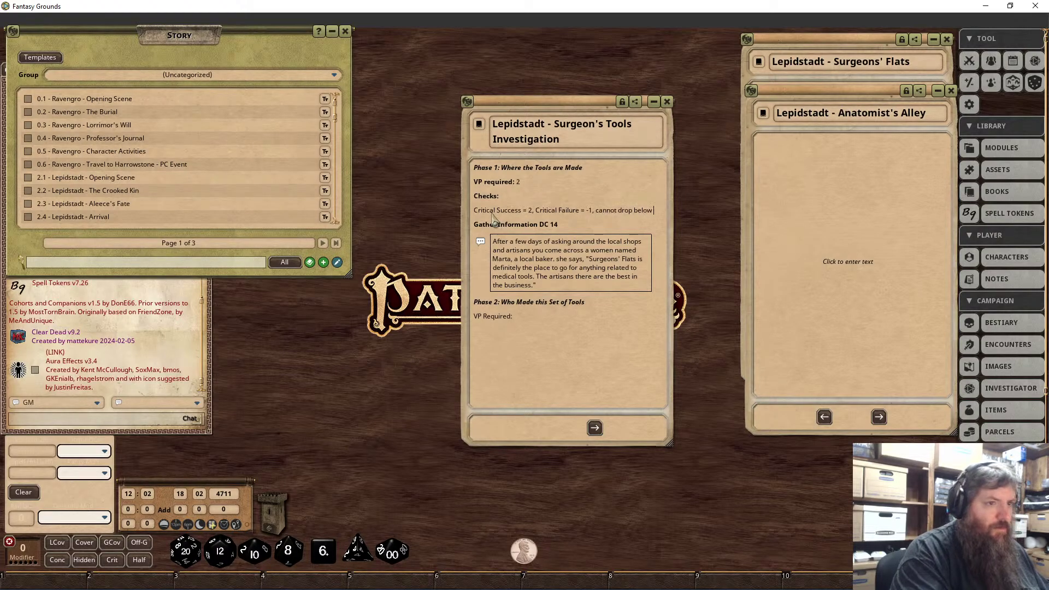
type("0")
Make the Phase 1 critical success and failure line bold.
triple_click(474, 216)
right_click(475, 216)
left_click(478, 252)
Enter 2 for the Phase 2 "VP Required:" line and add a "Checks:" line below it.
left_click(527, 344)
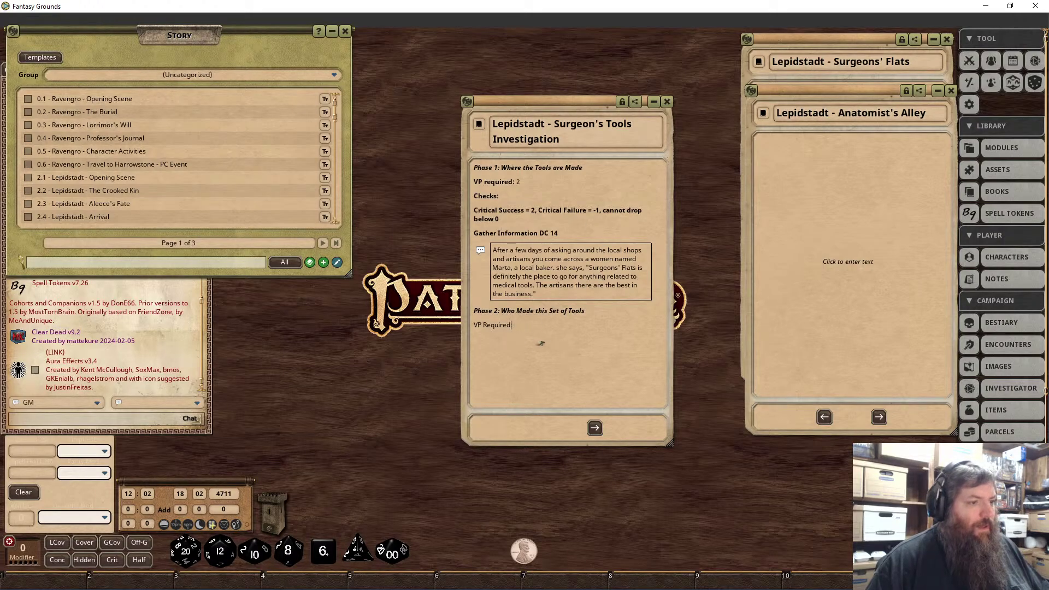
type("2")
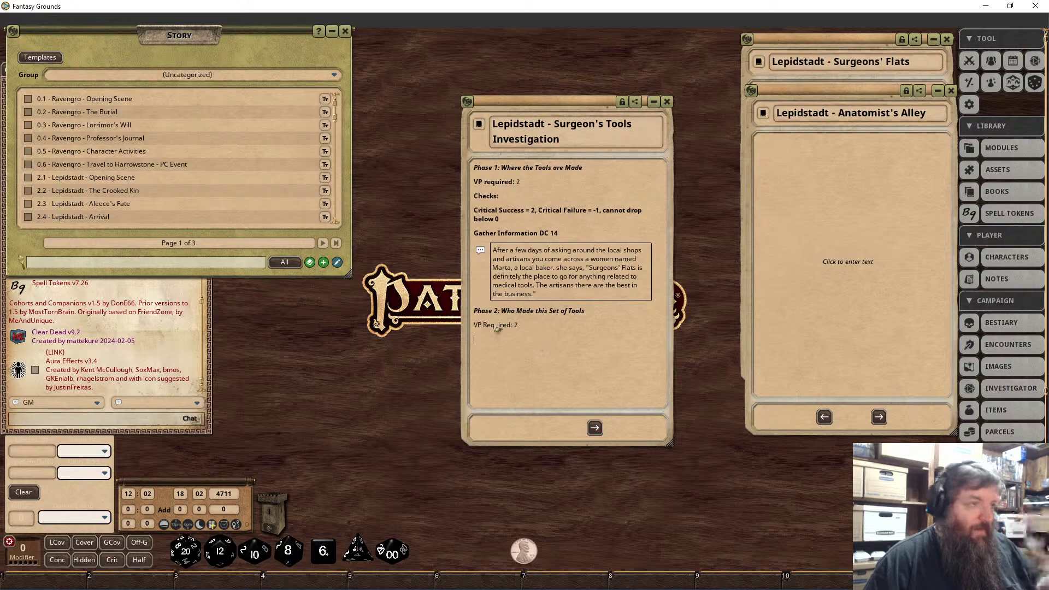
key("Return")
type("Che")
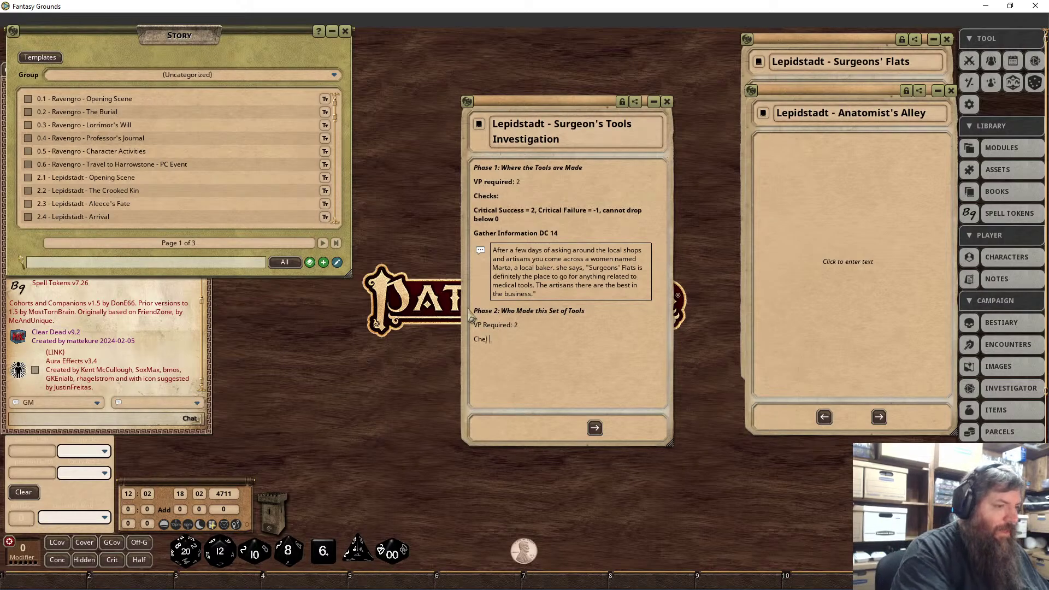
type("cks")
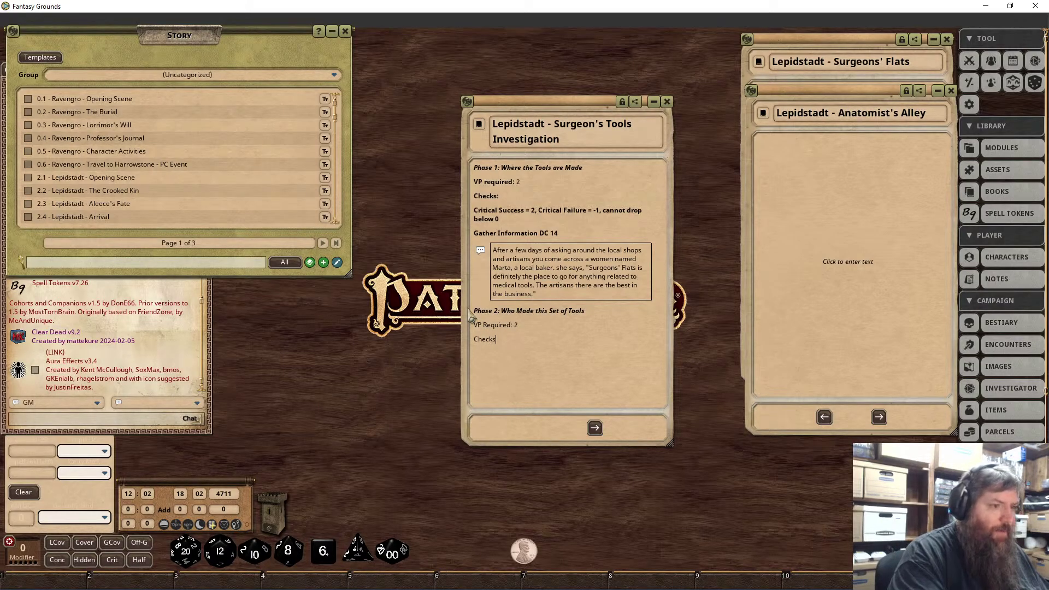
type(":")
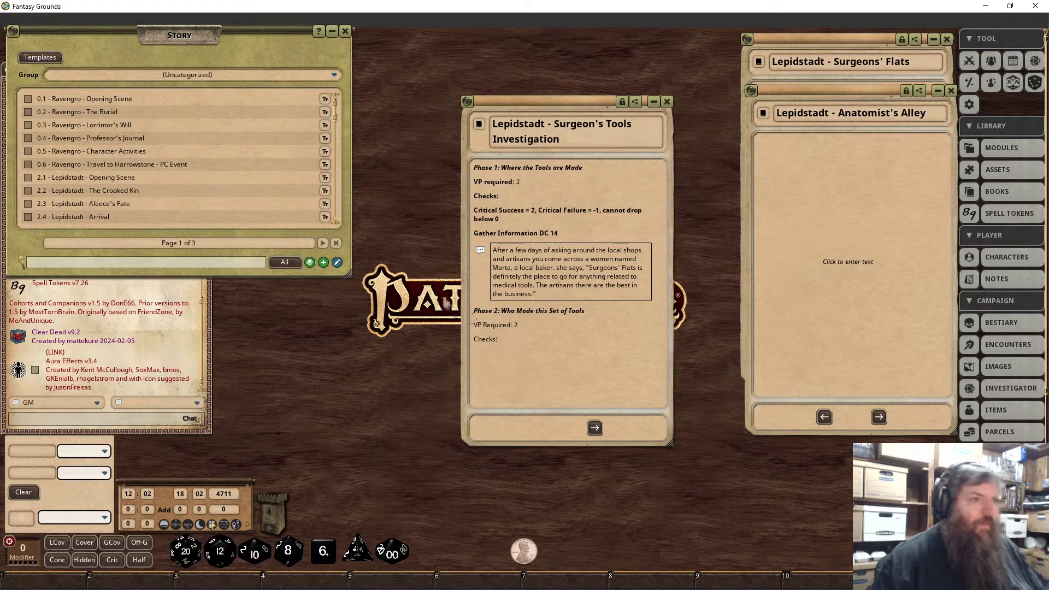
Copy the bold critical success and failure line from Phase 1 to below the Phase 2 "Checks:" line.
left_click_drag(474, 210, 501, 220)
key("ctrl+c")
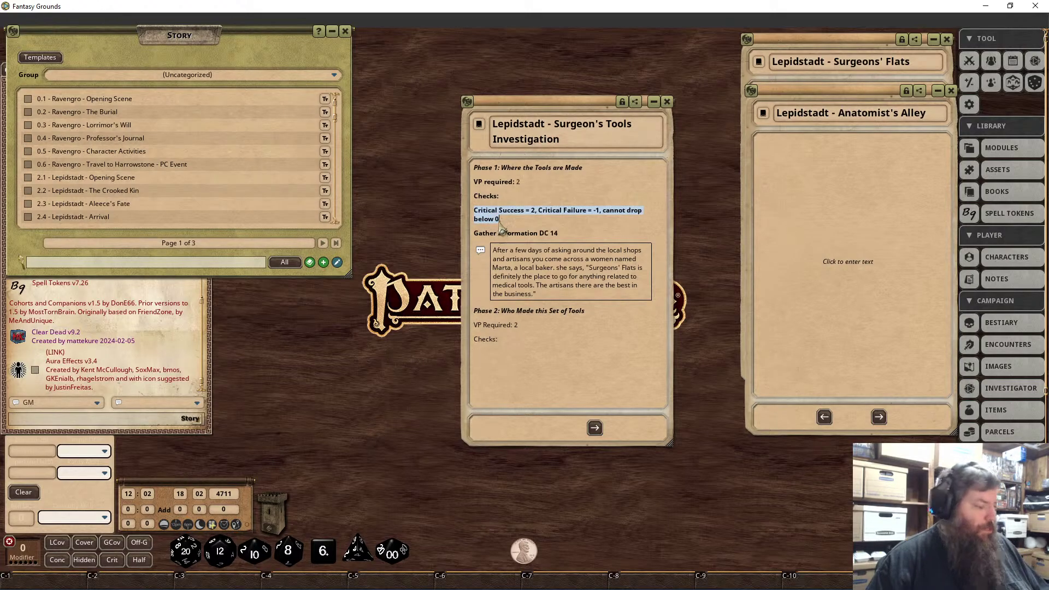
left_click(486, 355)
key("ctrl+v")
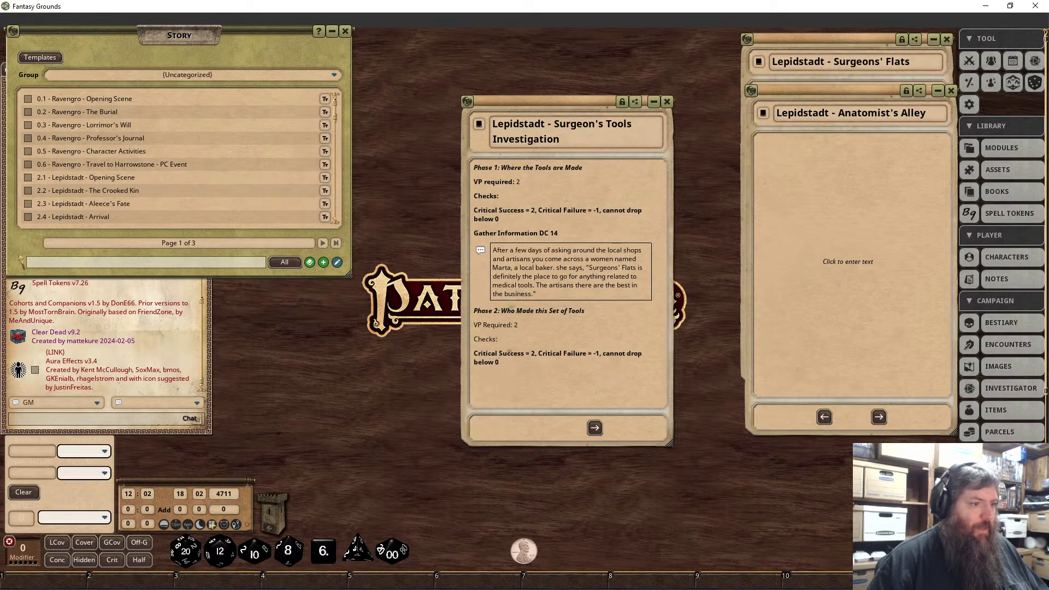
Replace the plain Phase 2 VP and Checks lines with copies of the bold-labelled Phase 1 lines, and insert a blank line above the Phase 2 heading.
left_click(476, 182)
left_click(517, 199, "shift")
key("ctrl+c")
left_click_drag(501, 340, 474, 324)
key("ctrl+v")
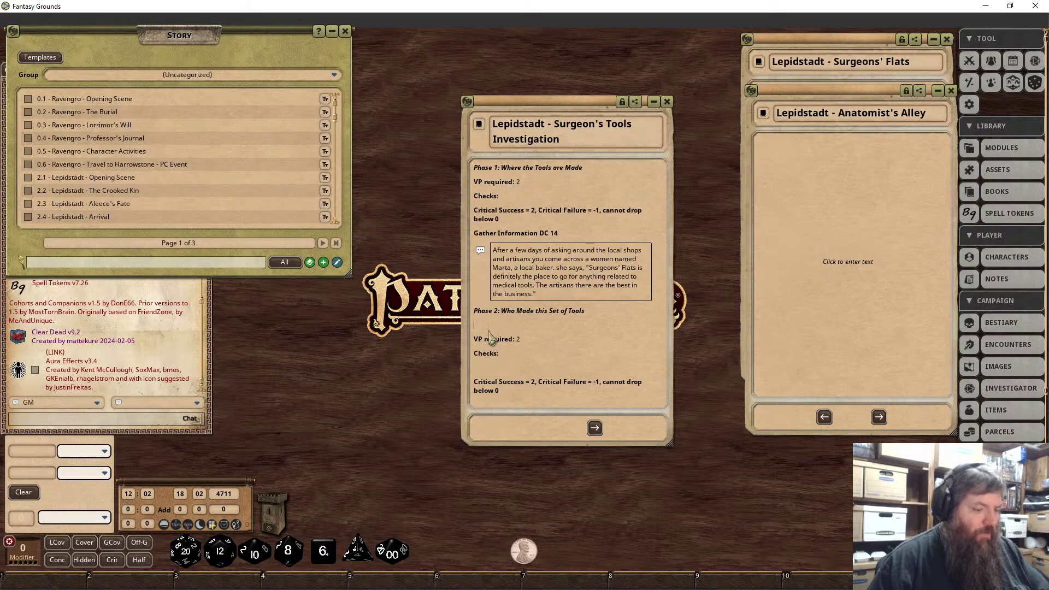
key("BackSpace")
left_click(492, 327)
key("Delete")
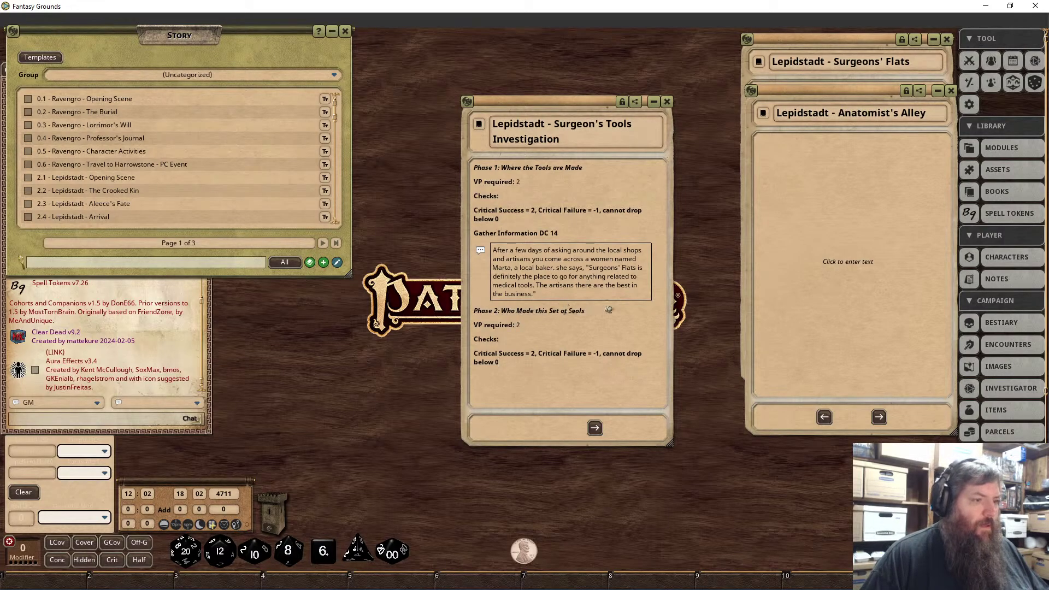
key("Return")
Add the check line "Diplomacy or Craft DC 16" at the end of Phase 2.
left_click(513, 395)
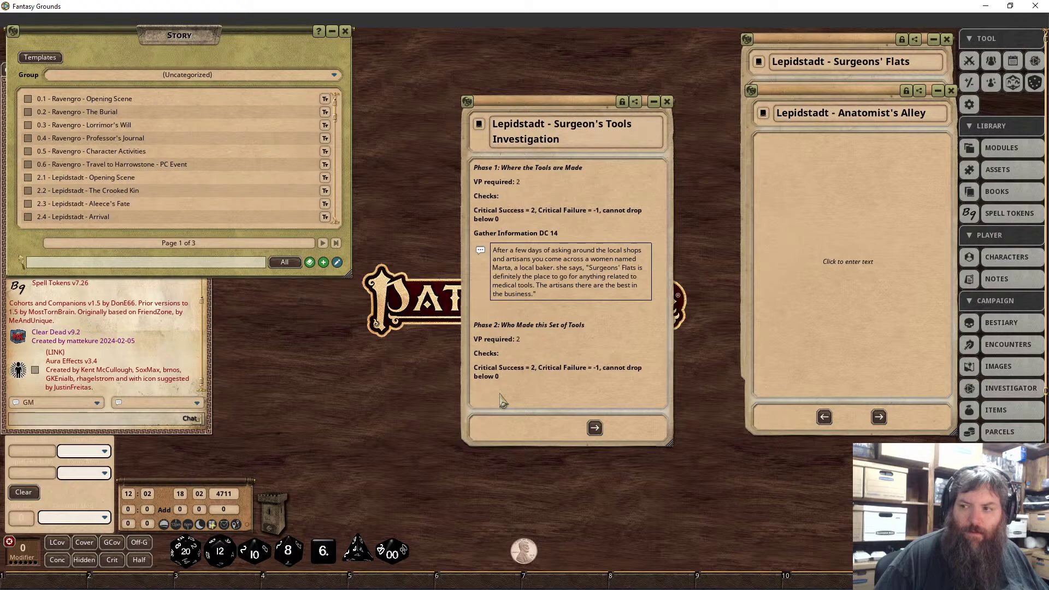
type("Diplomacy")
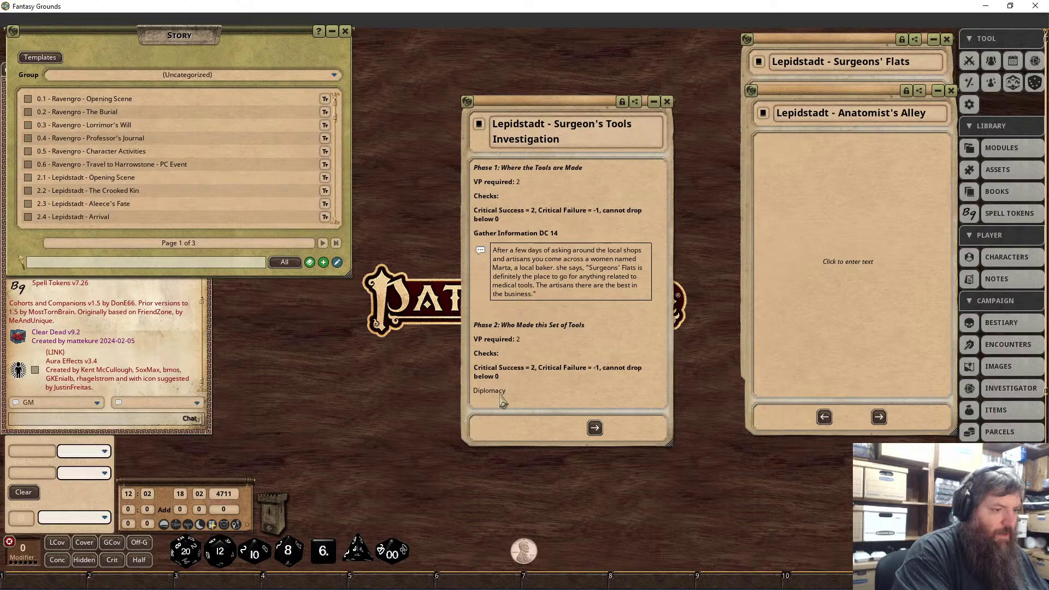
type("or Craft DC")
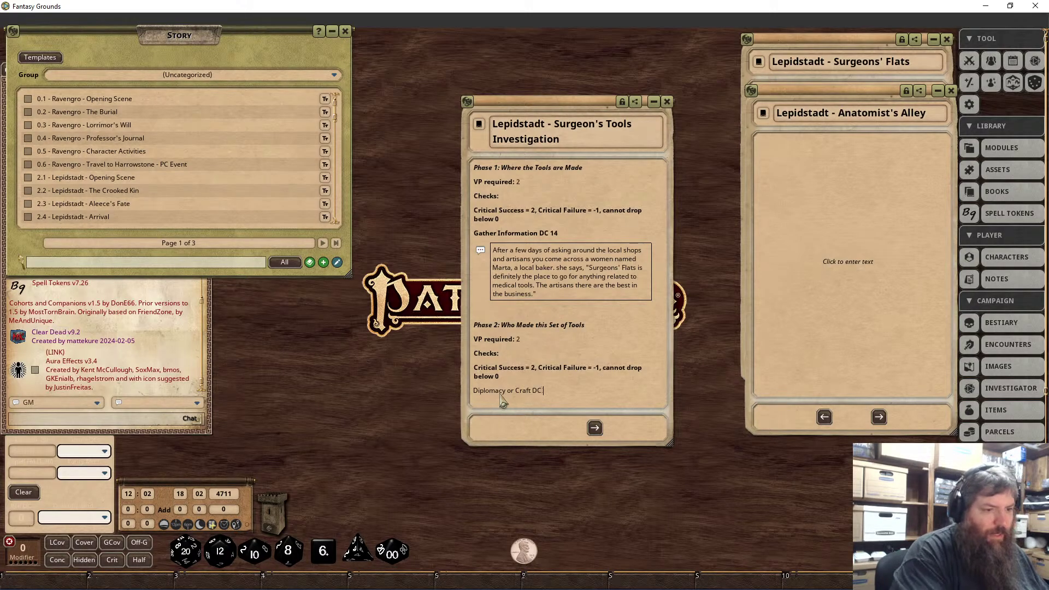
type(" 16")
key("Return")
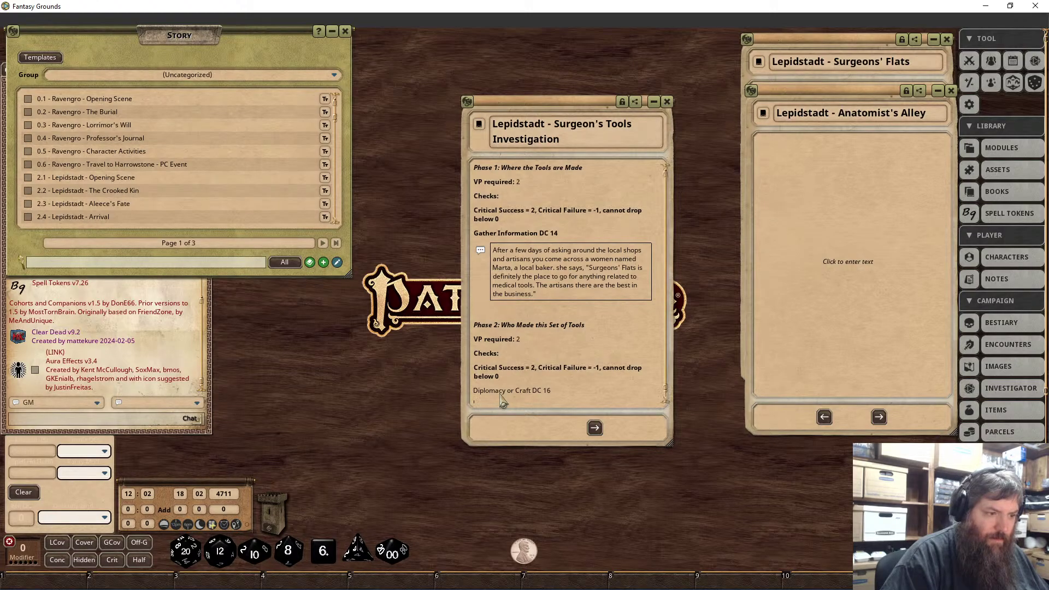
Add the check line "Relevant Lore DC 14" below the Diplomacy or Craft check.
scroll(618, 388, "down", 1)
type("Lore")
key("BackSpace")
key("BackSpace")
key("BackSpace")
key("BackSpace")
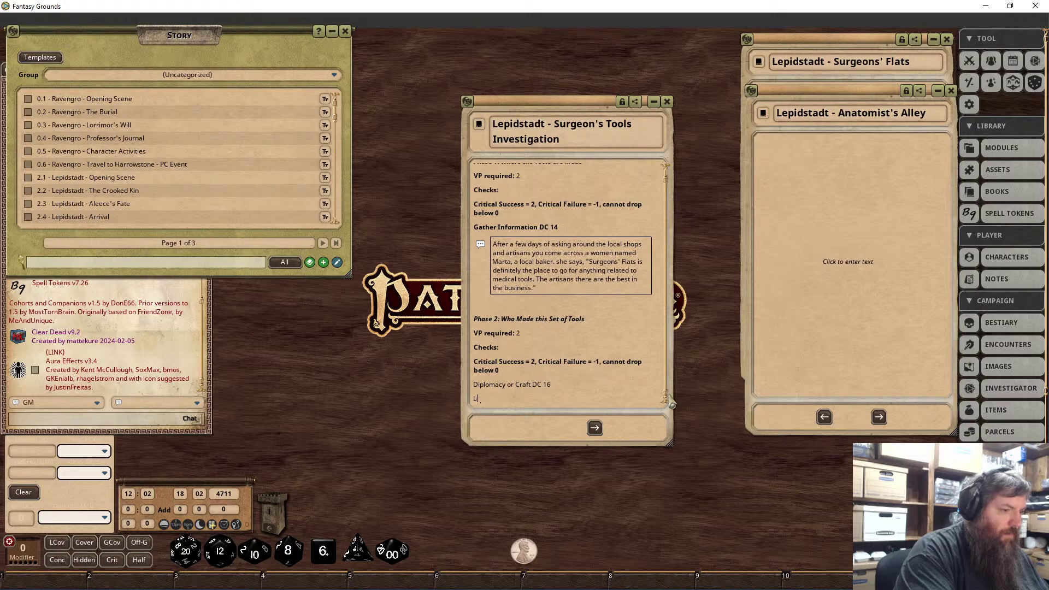
type("Relevant Lore")
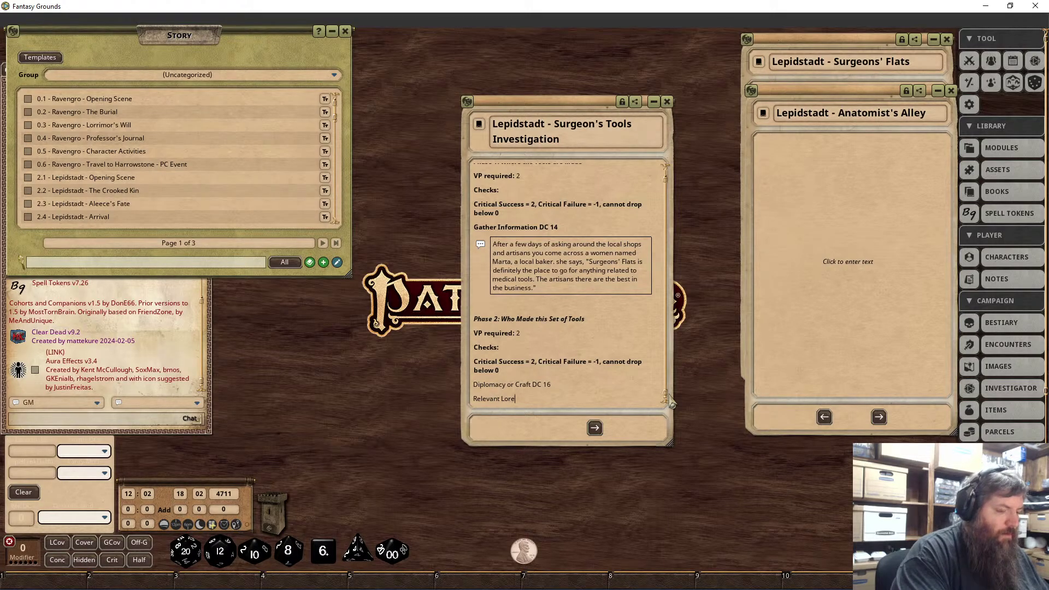
type(": DC")
key("BackSpace")
key("BackSpace")
key("BackSpace")
key("BackSpace")
key("BackSpace")
type("DC")
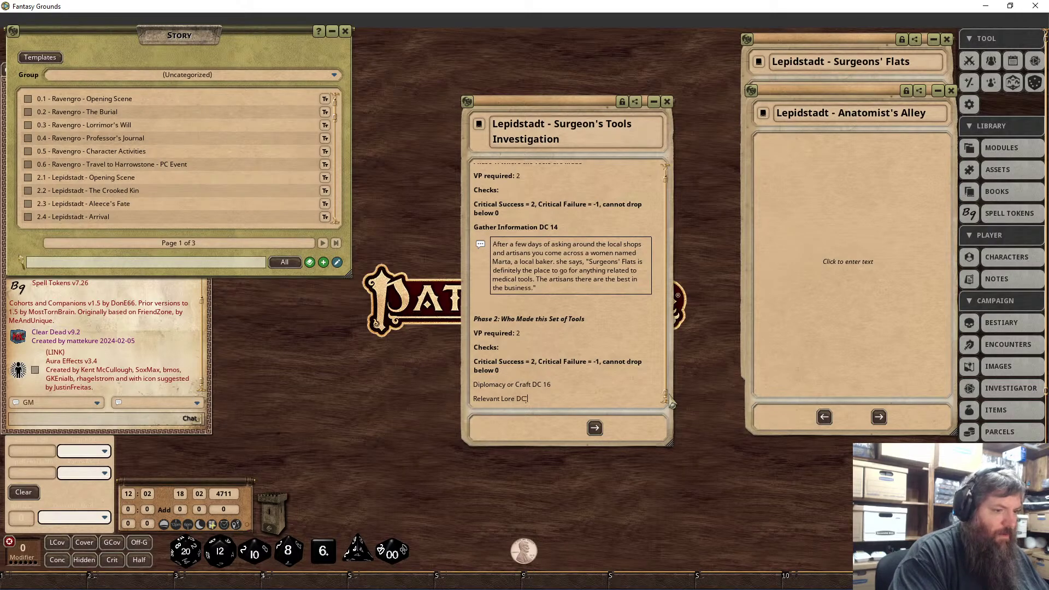
type(" 14 ")
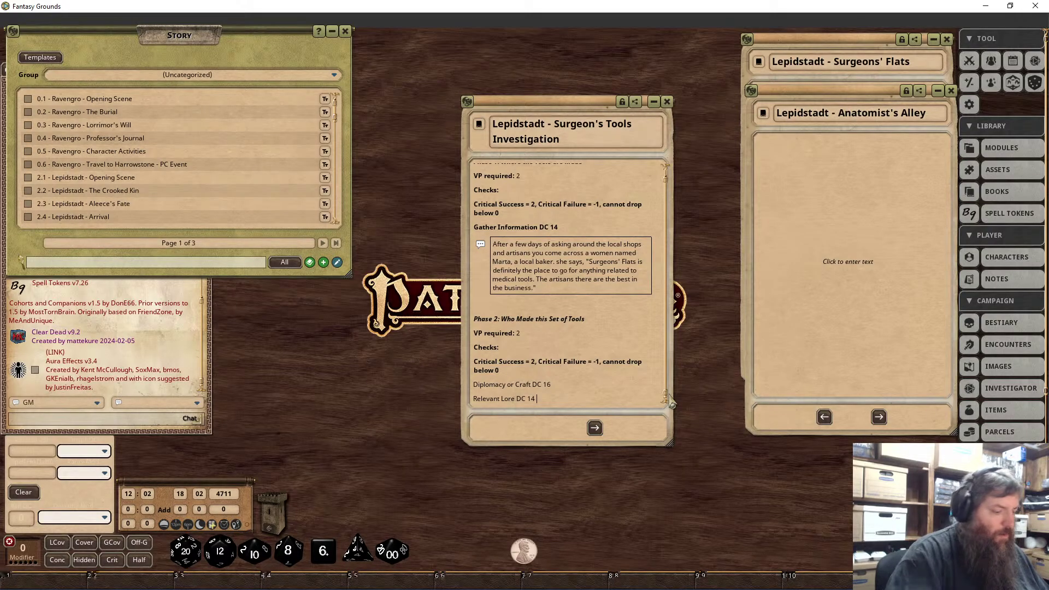
type("(")
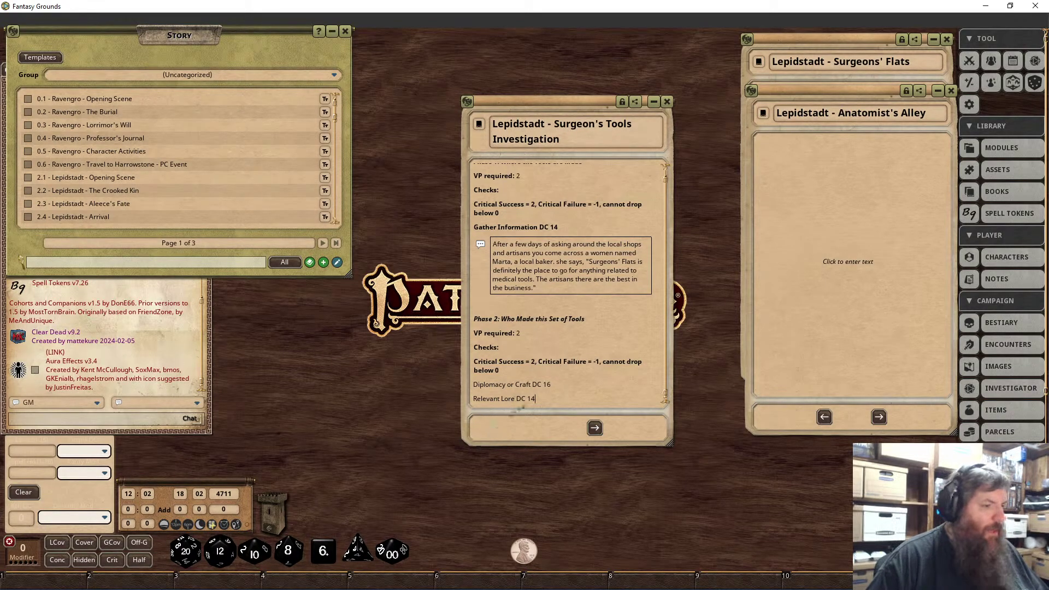
Make the "Diplomacy or Craft DC 16" and "Relevant Lore DC 14" lines bold.
left_click_drag(537, 399, 473, 385)
right_click(484, 390)
left_click(479, 435)
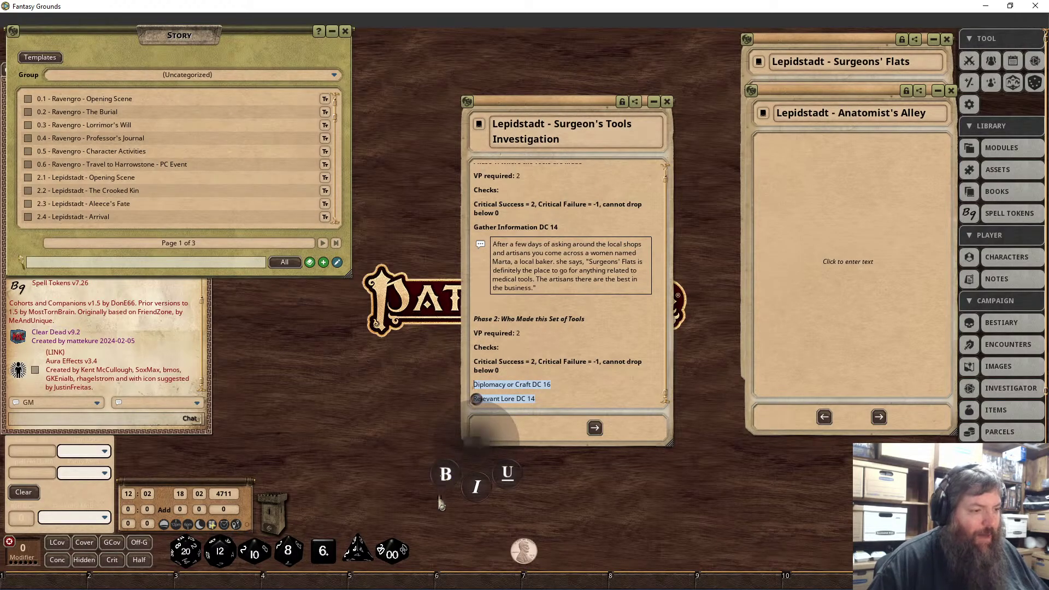
left_click(446, 476)
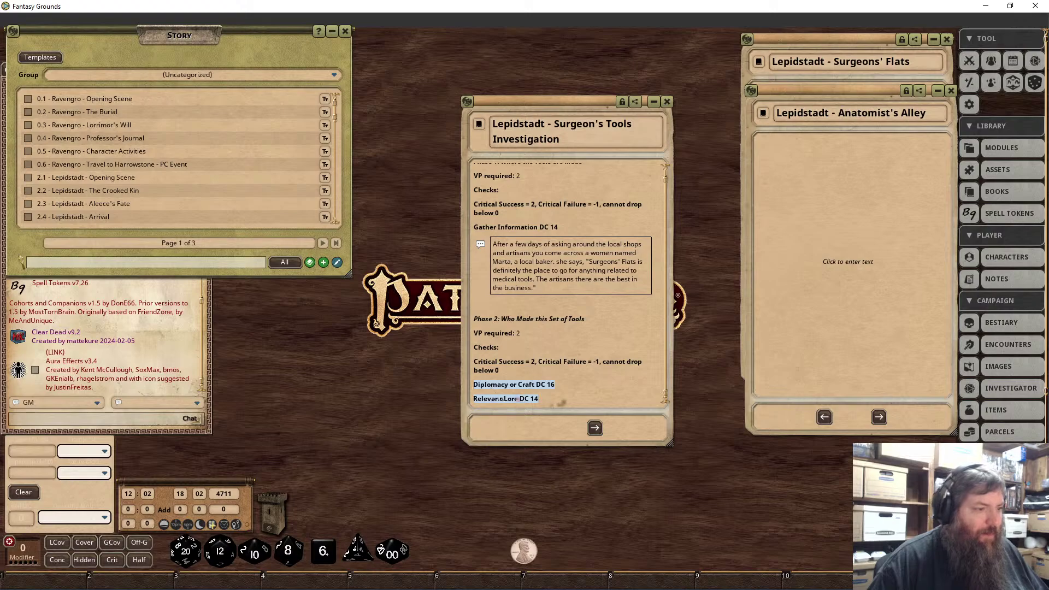
left_click(569, 410)
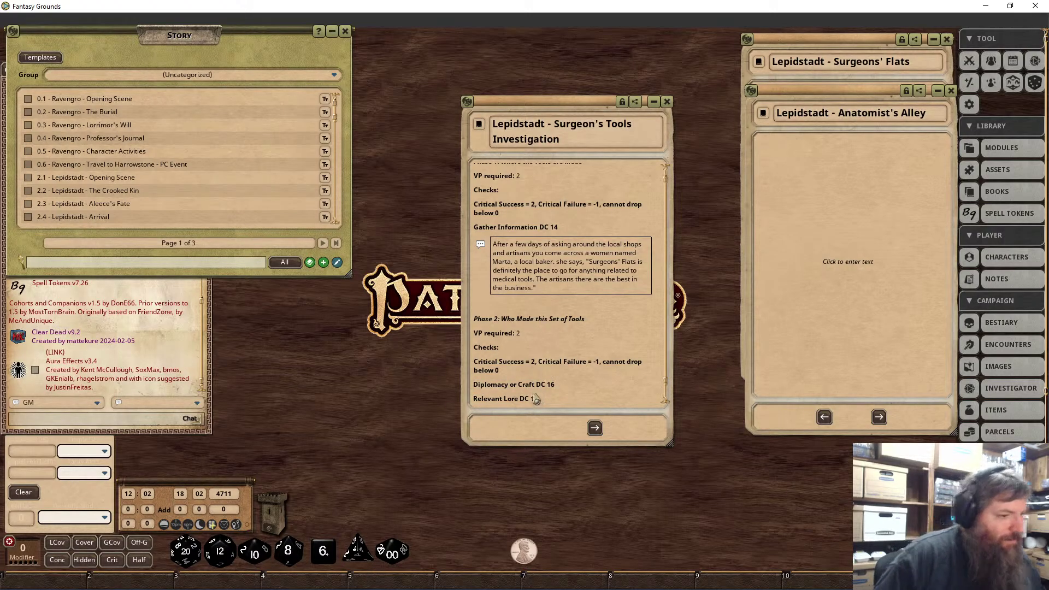
scroll(563, 394, "down", 1)
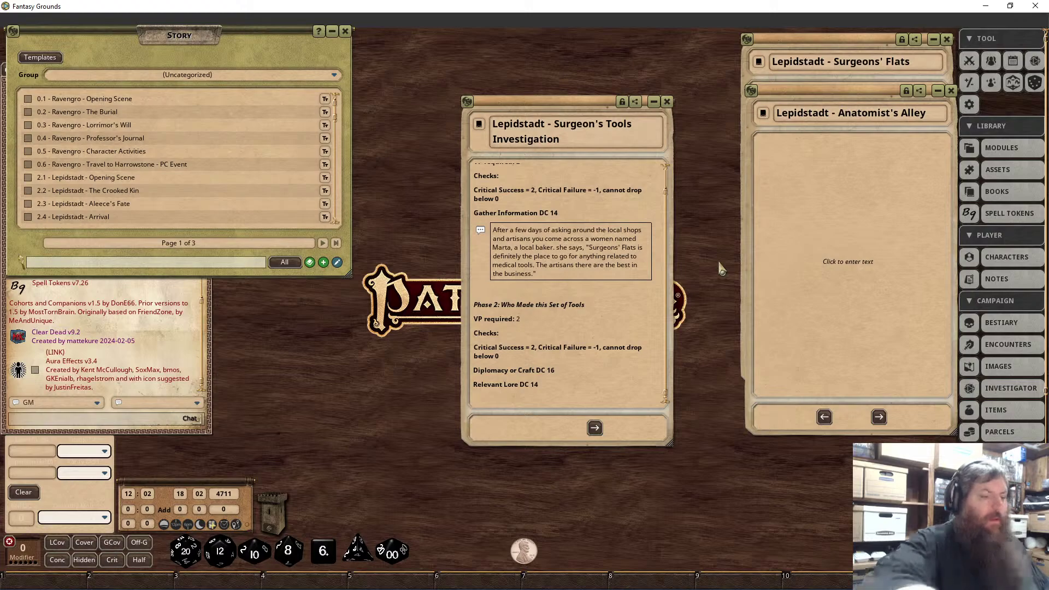
Start a description paragraph below the Phase 2 Relevant Lore check with "You ask around the Surgeon's Flats and come across".
type("You aga")
key("BackSpace")
key("BackSpace")
type("sk around the")
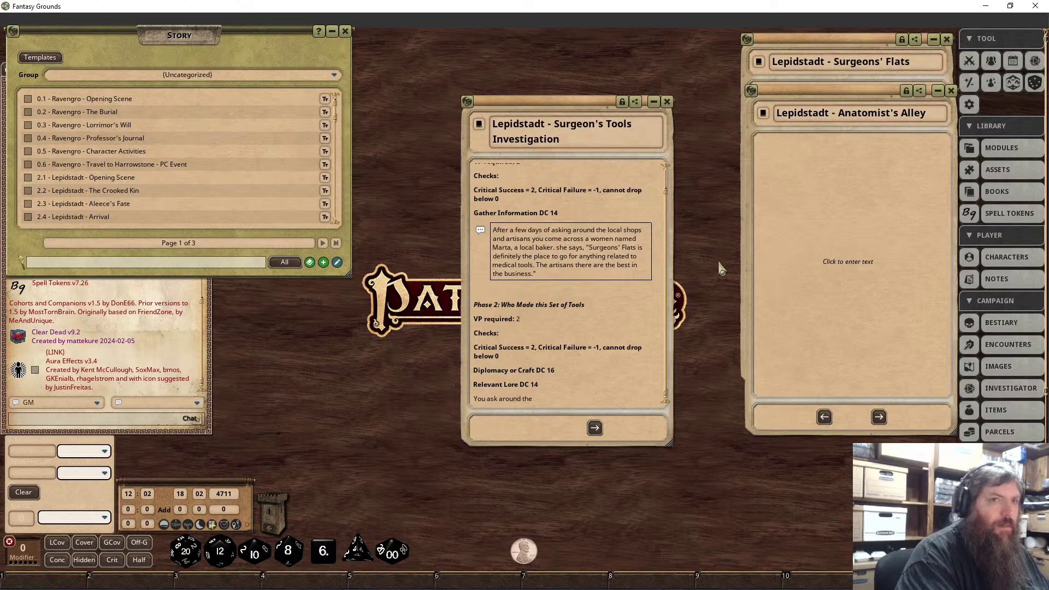
type(" Surgeon's fla")
key("BackSpace")
key("BackSpace")
key("BackSpace")
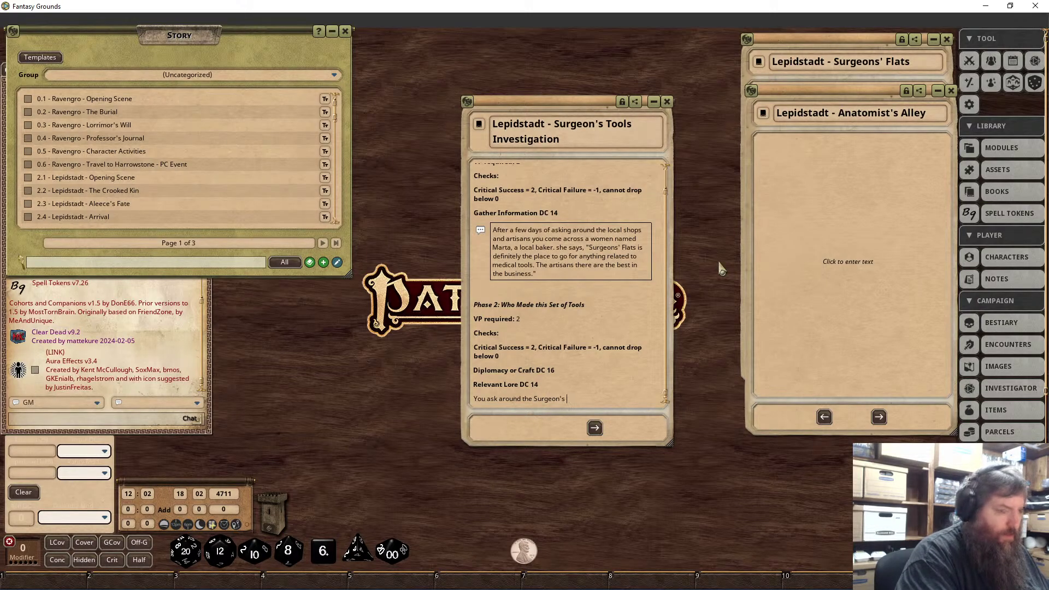
type("Flats and come acros")
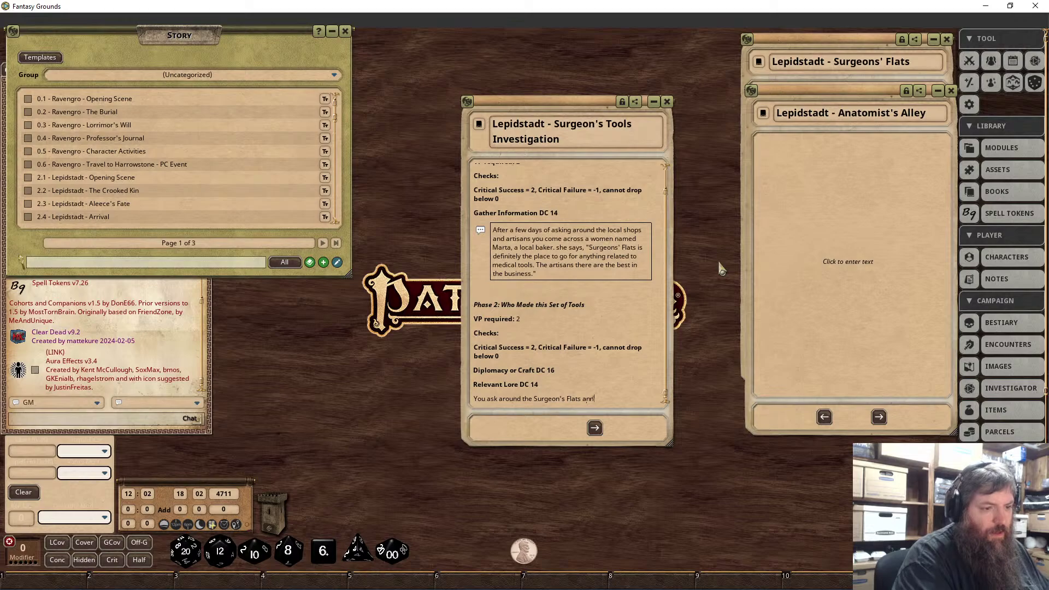
type("s")
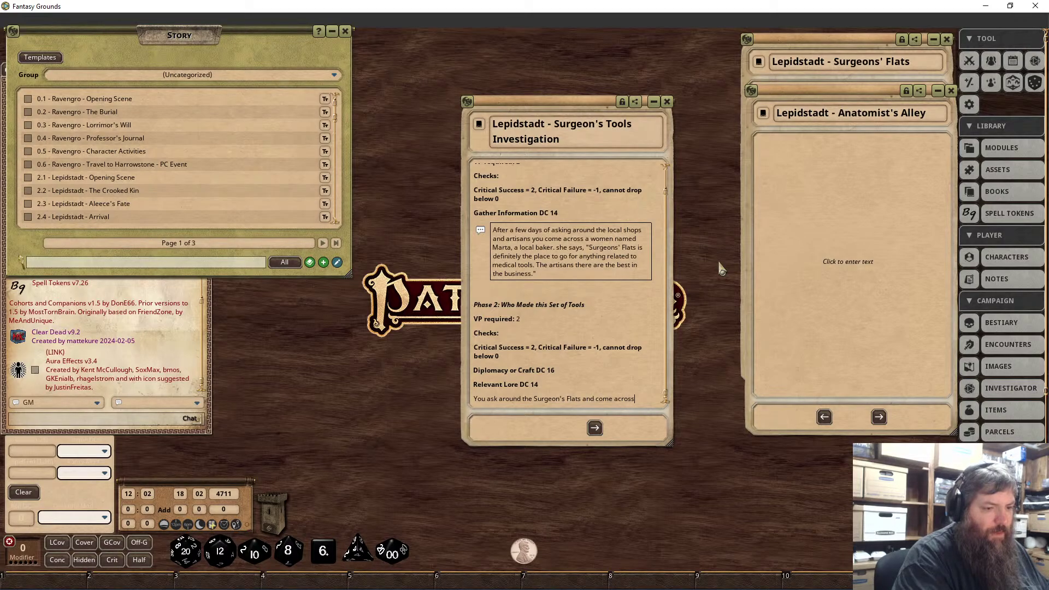
Continue the Phase 2 description with "an elderly craftsman who takes the time to".
type(":an elderly")
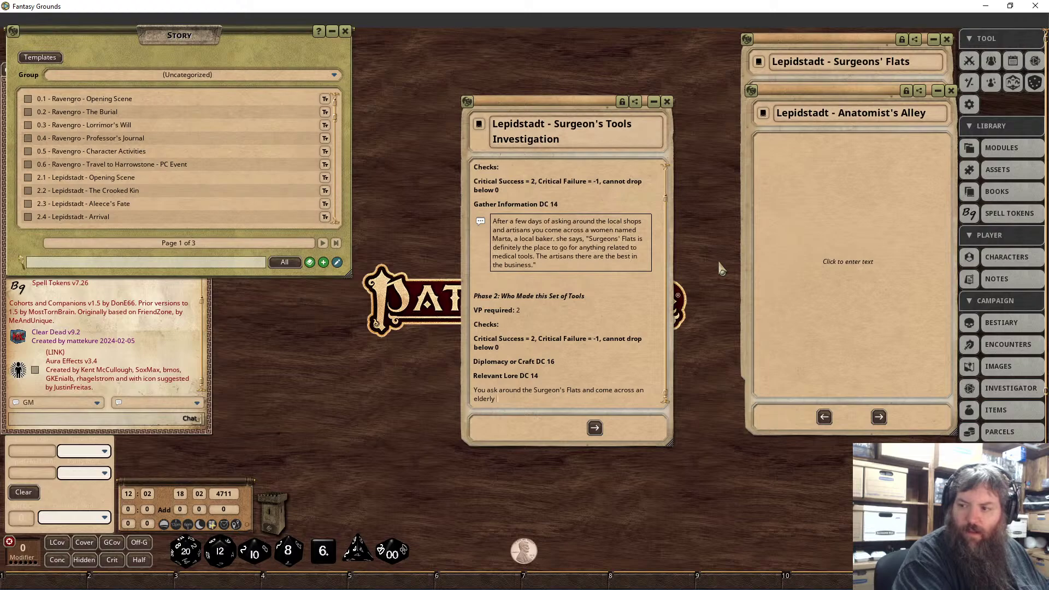
type(" cradtsman")
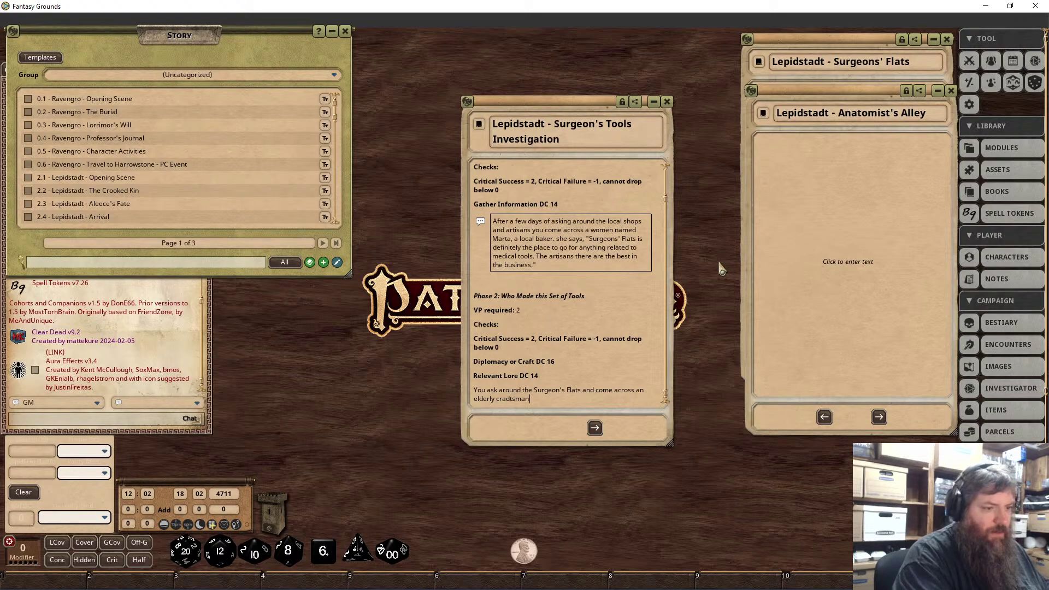
key("BackSpace")
key("BackSpace")
key("BackSpace")
key("BackSpace")
key("BackSpace")
key("BackSpace")
key("BackSpace")
type("aftsman.")
key("BackSpace")
key("BackSpace")
type("who takes the time to")
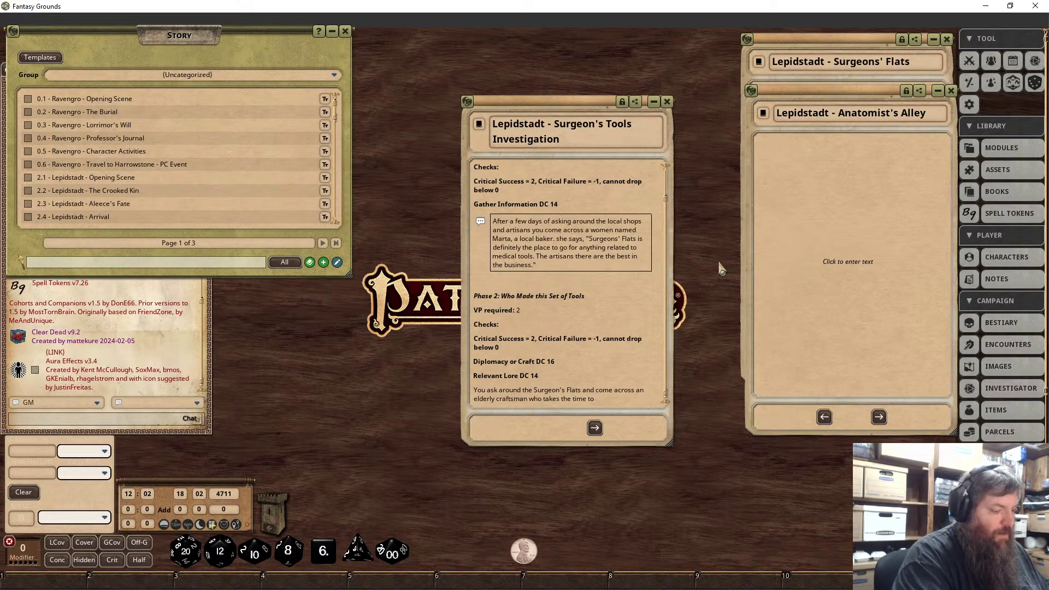
Extend the craftsman sentence with "look over the tools and says," followed by an opening quotation mark.
type(" lo")
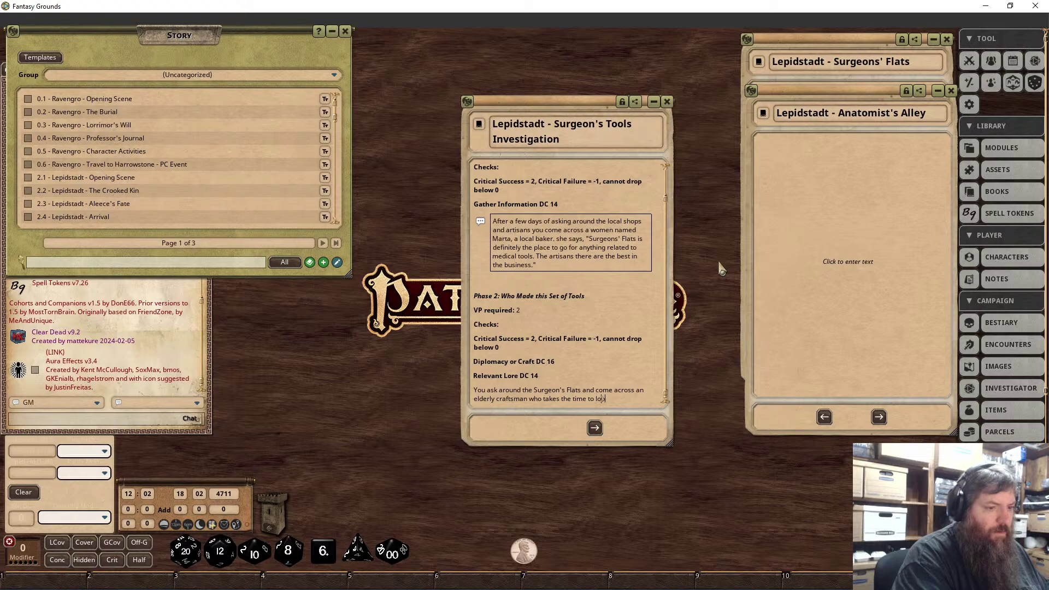
type("kok over")
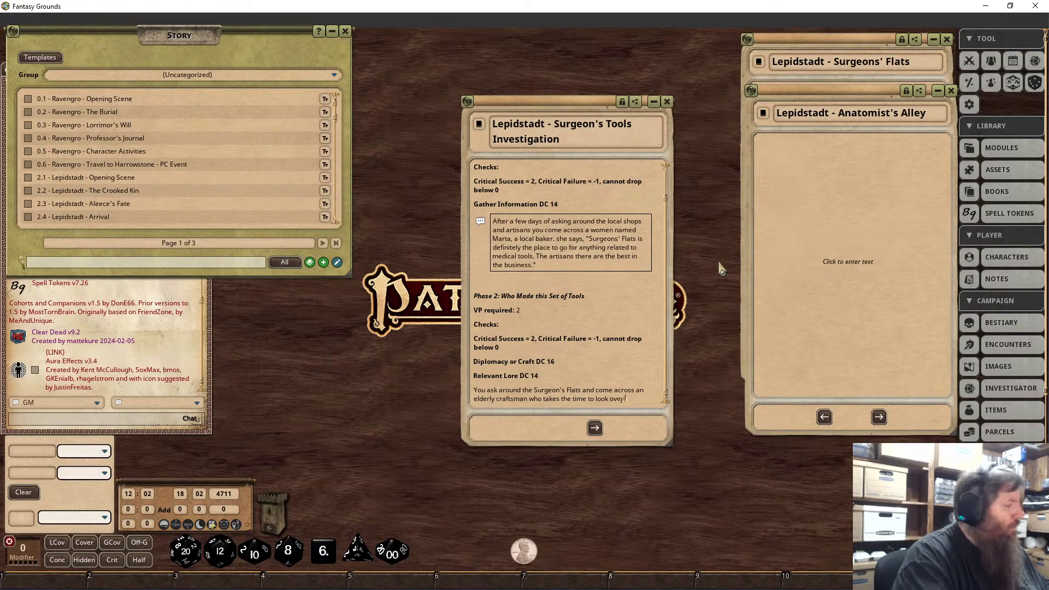
type(" to tools an")
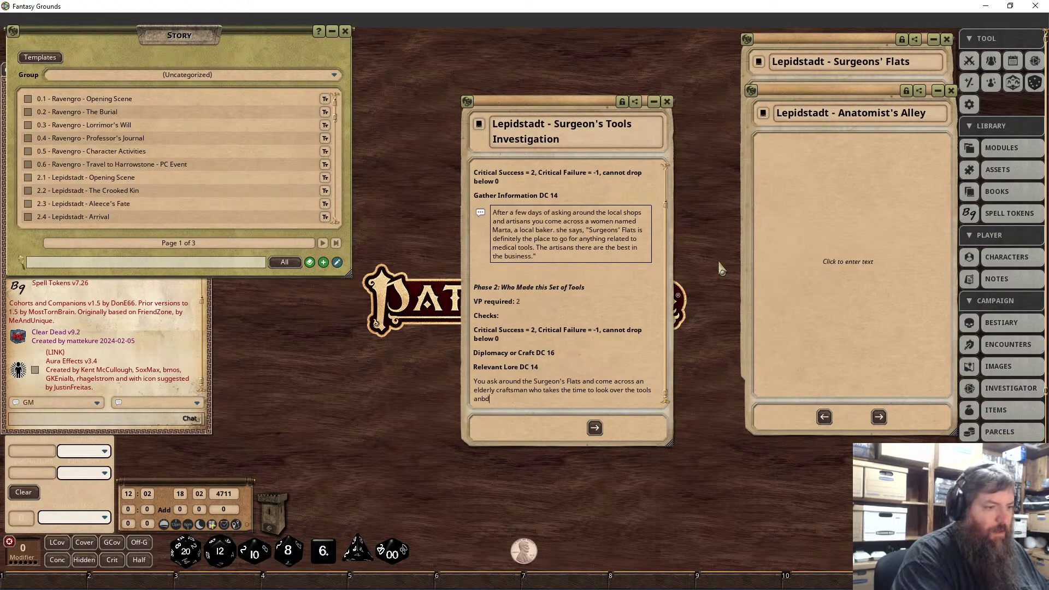
type("d says, \"")
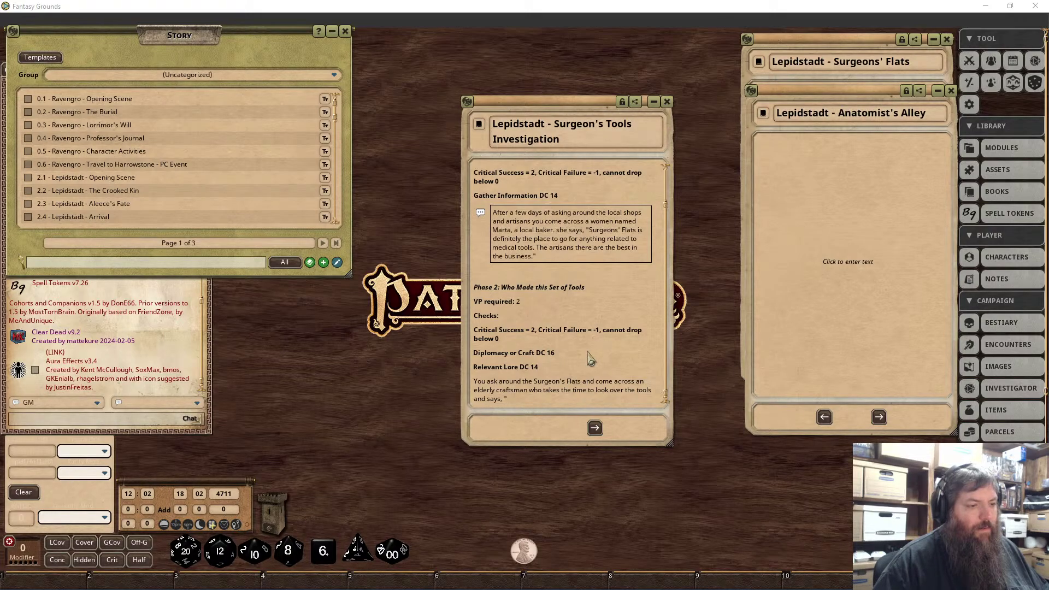
Complete the craftsman's quote at the paragraph's end: "Ah, those are fine tools indeed. I made them for a surgeon not too long ago.".
left_click(554, 369)
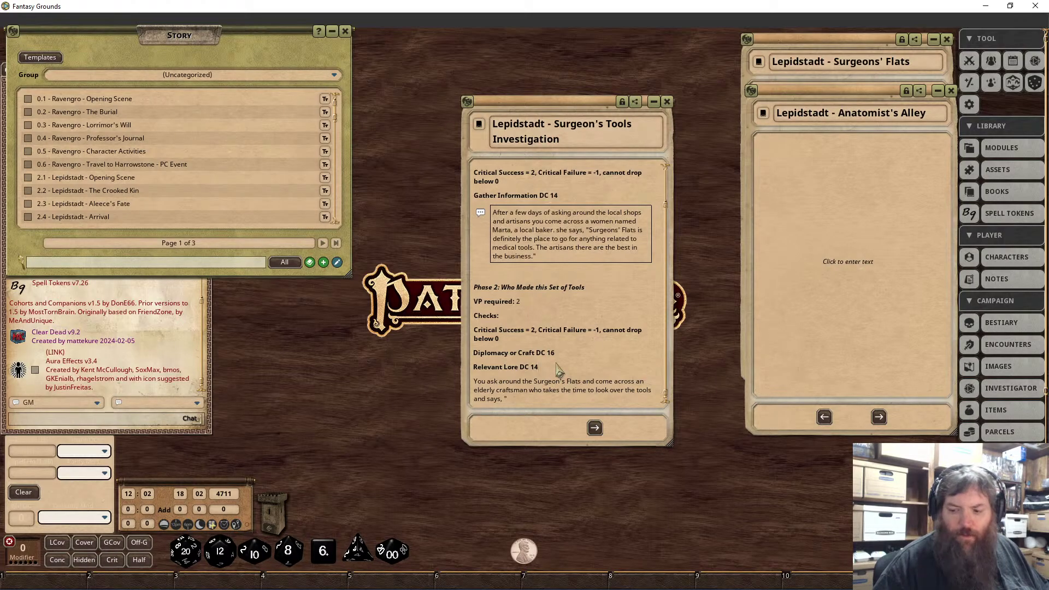
left_click(514, 354)
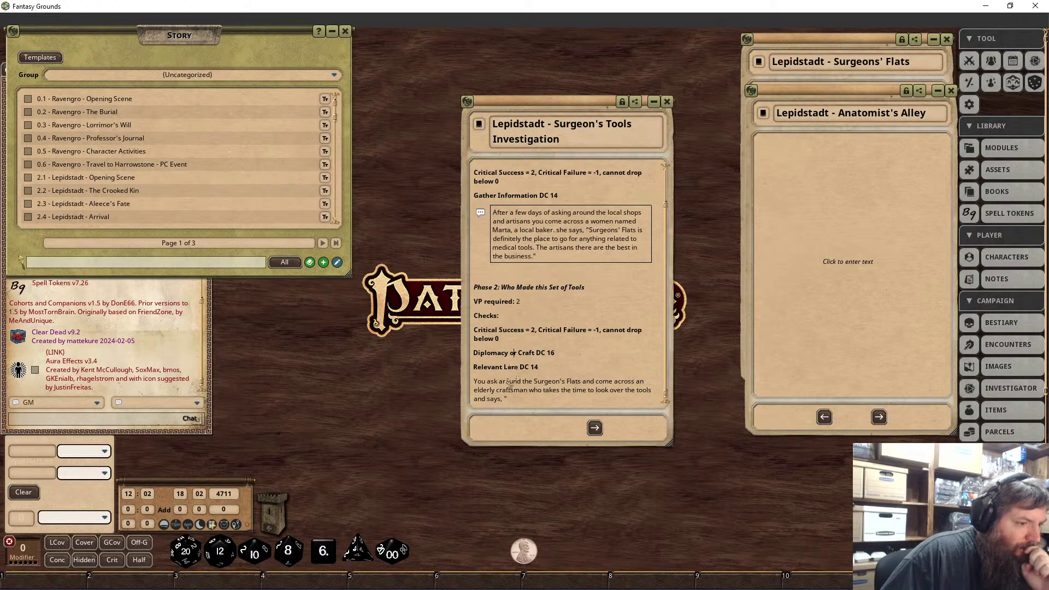
left_click(518, 407)
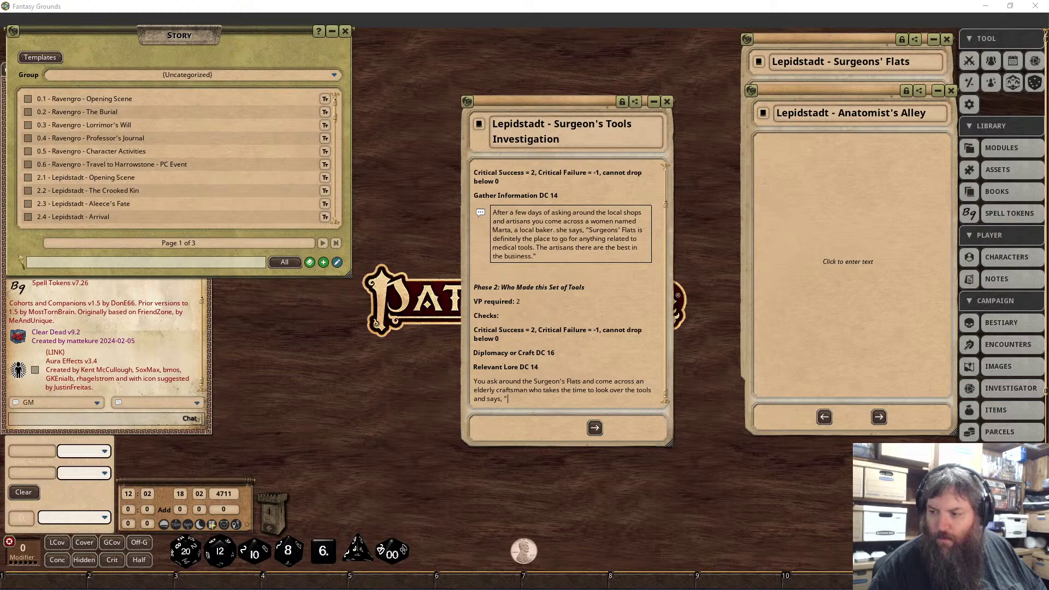
type("and these are the ones I need, those there too")
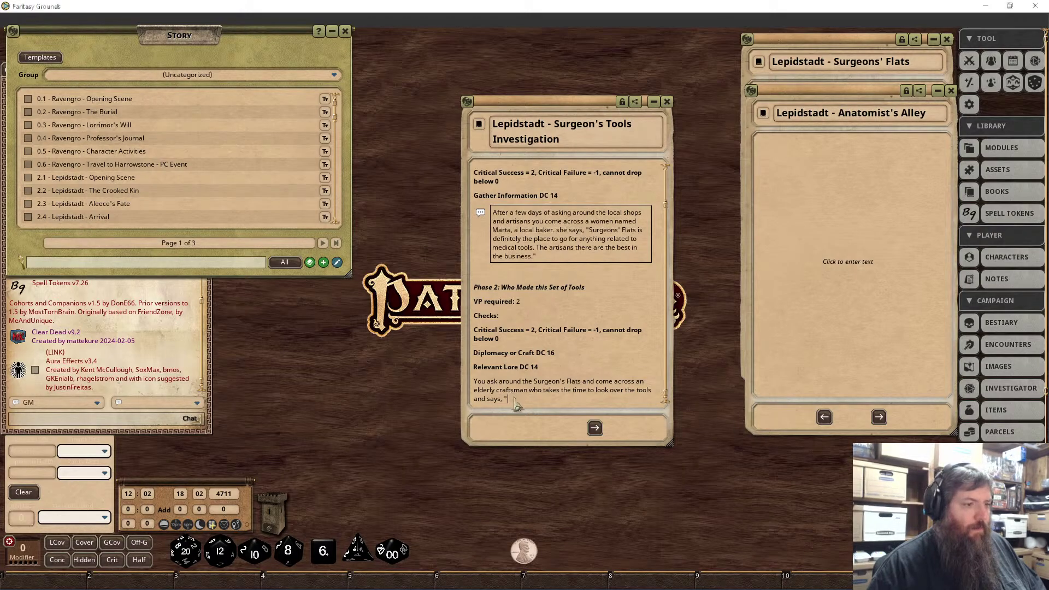
type(" a surgeon not too long ago ")
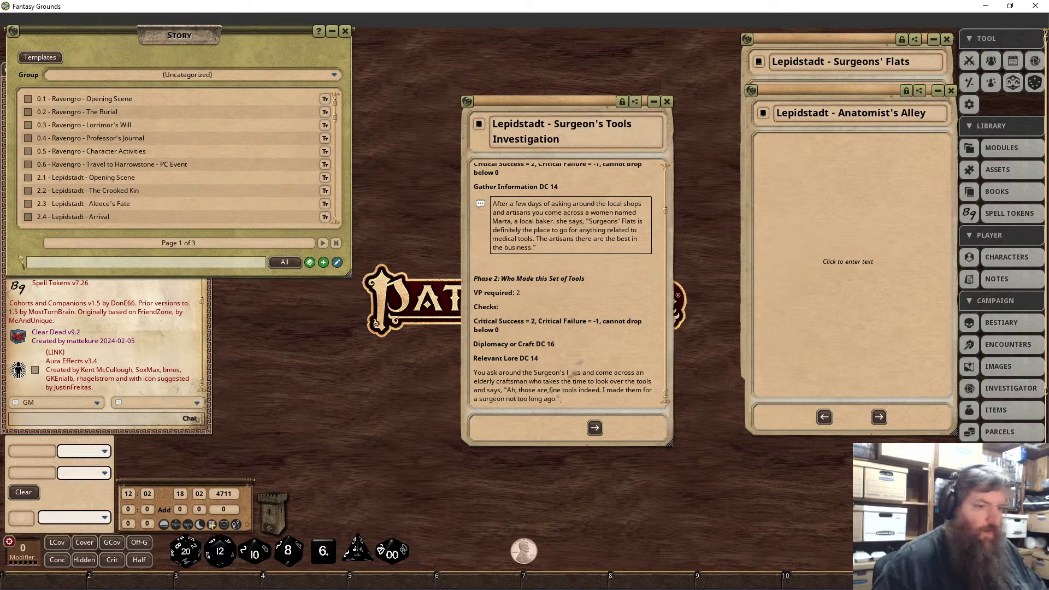
type(".\"")
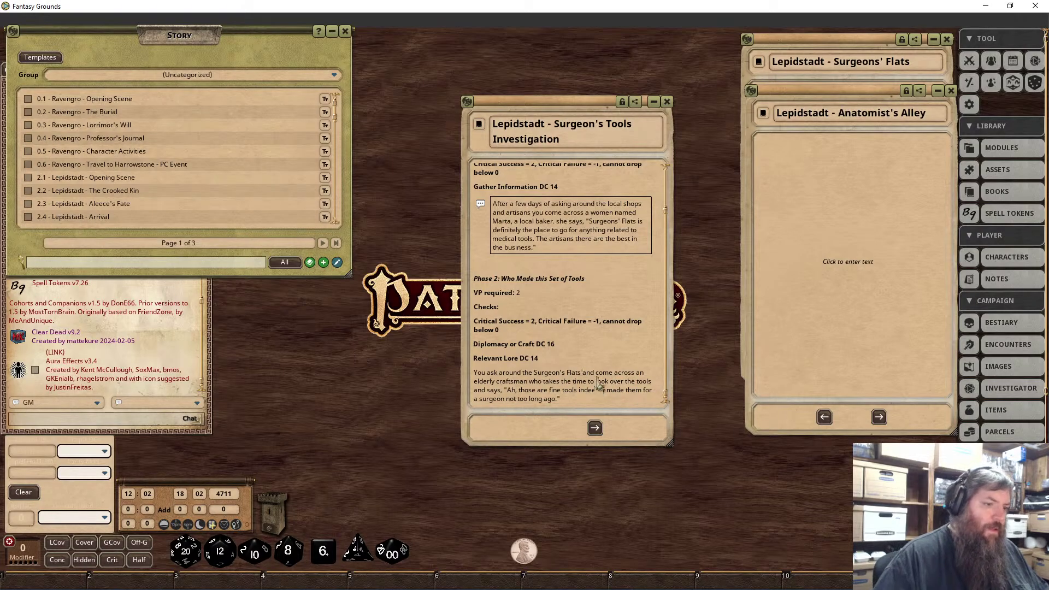
type("after ")
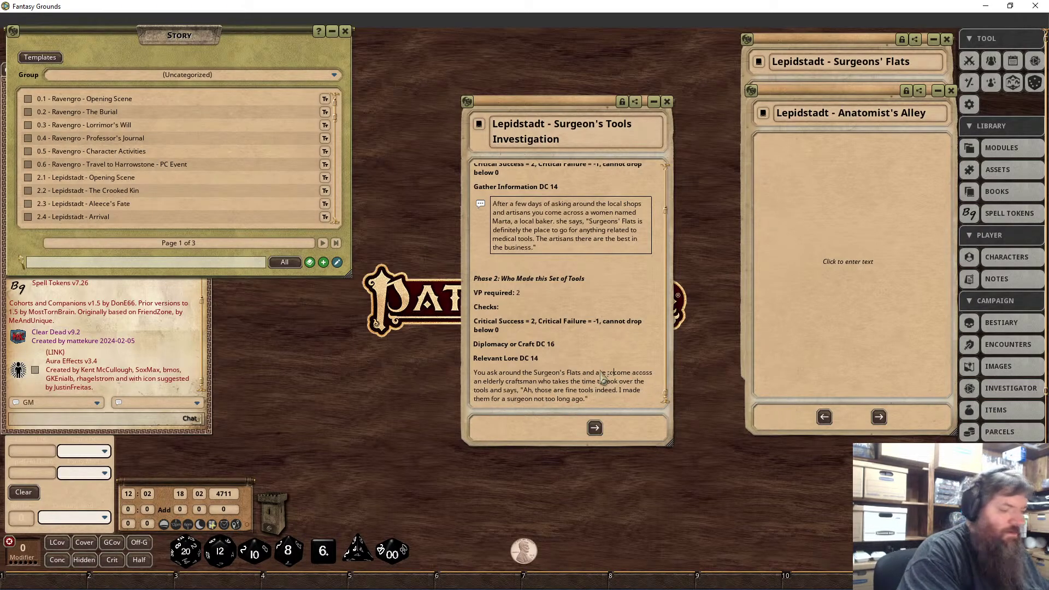
type("told that")
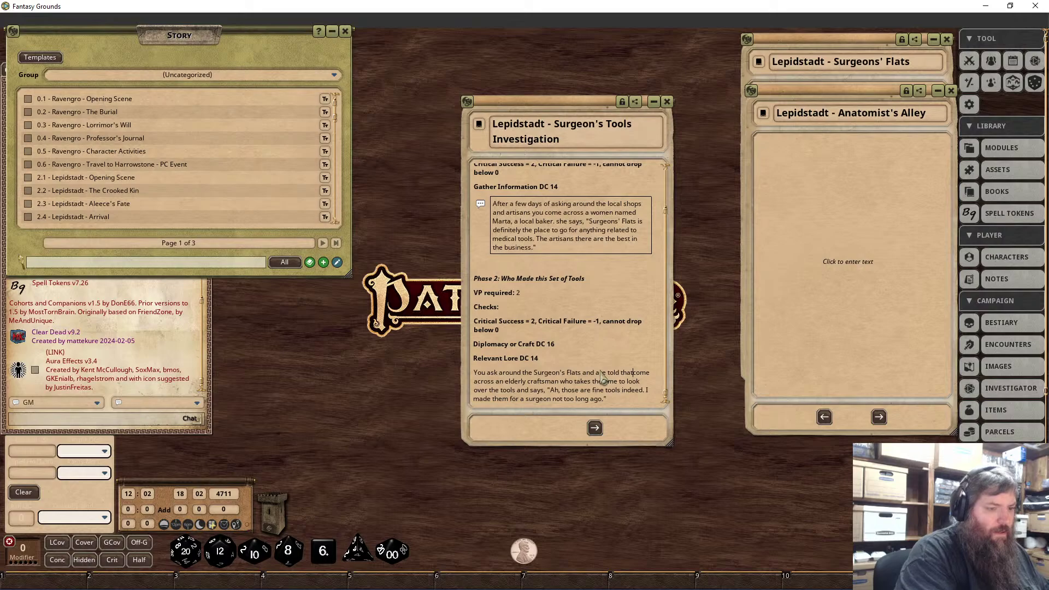
key("BackSpace")
key("BackSpace")
key("BackSpace")
key("BackSpace")
key("BackSpace")
key("BackSpace")
key("BackSpace")
key("BackSpace")
key("BackSpace")
key("BackSpace")
key("BackSpace")
key("BackSpace")
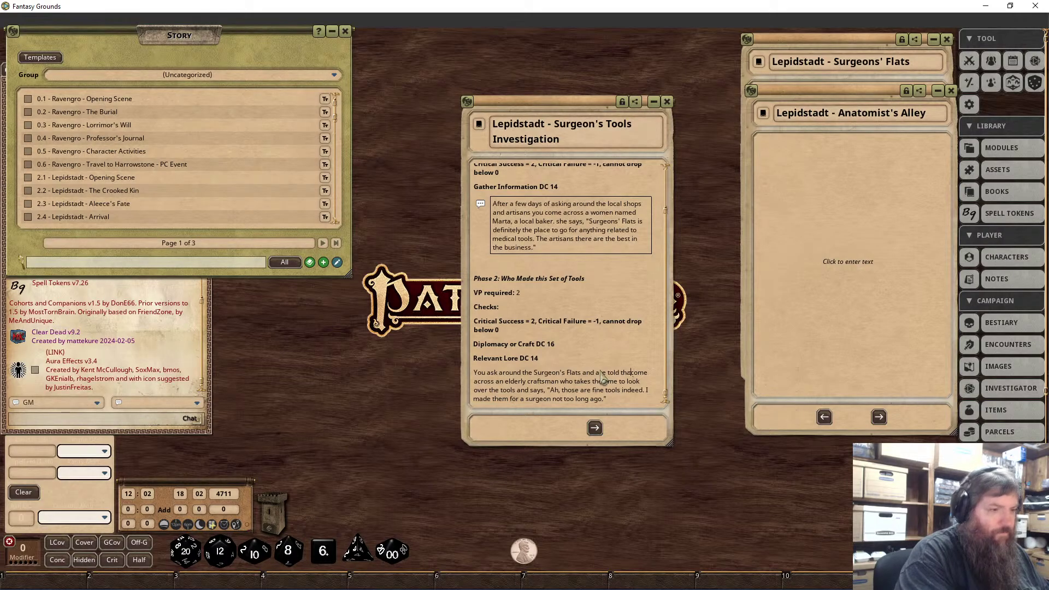
key("BackSpace")
key("BackSpace")
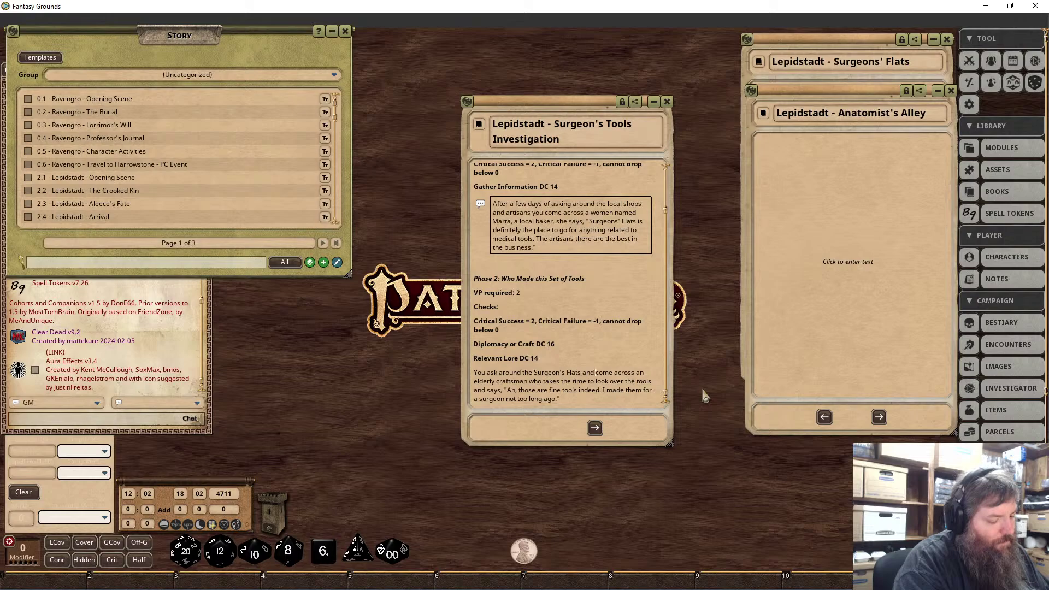
Insert "asking the various shops and artisan's abotu the" before "come across" in the Phase 2 description.
type("sking around to the var")
key("BackSpace")
key("BackSpace")
key("BackSpace")
key("BackSpace")
key("BackSpace")
key("BackSpace")
key("BackSpace")
key("BackSpace")
key("BackSpace")
key("BackSpace")
key("BackSpace")
key("BackSpace")
key("BackSpace")
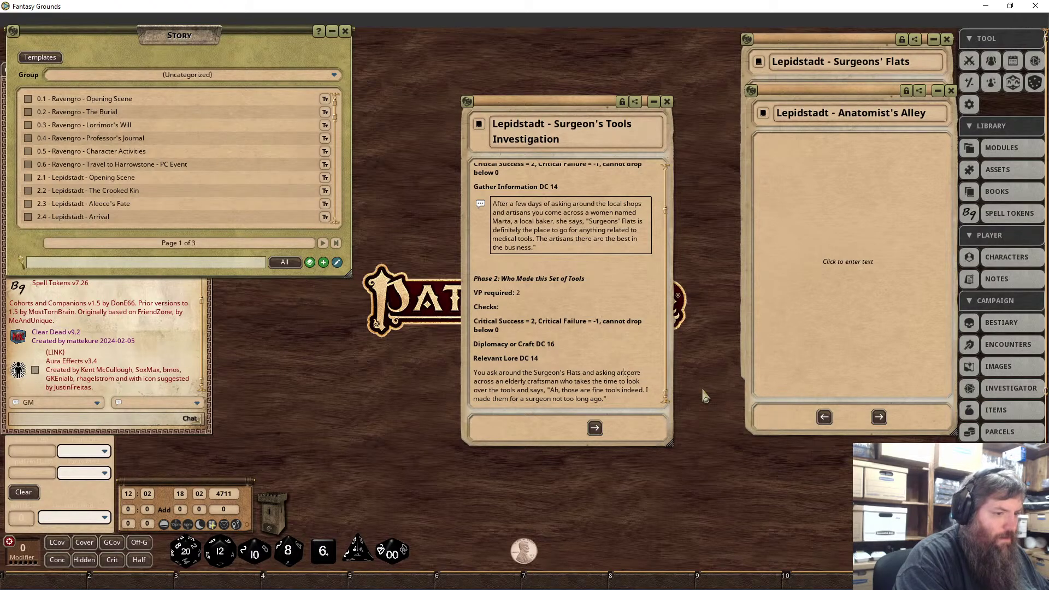
type("arious ")
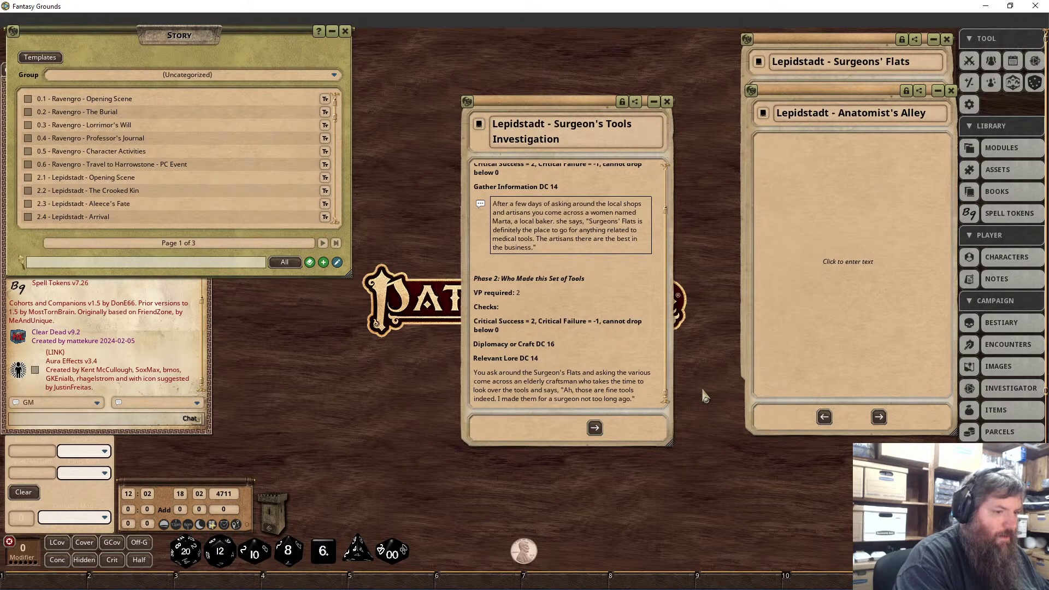
type("shops and ar")
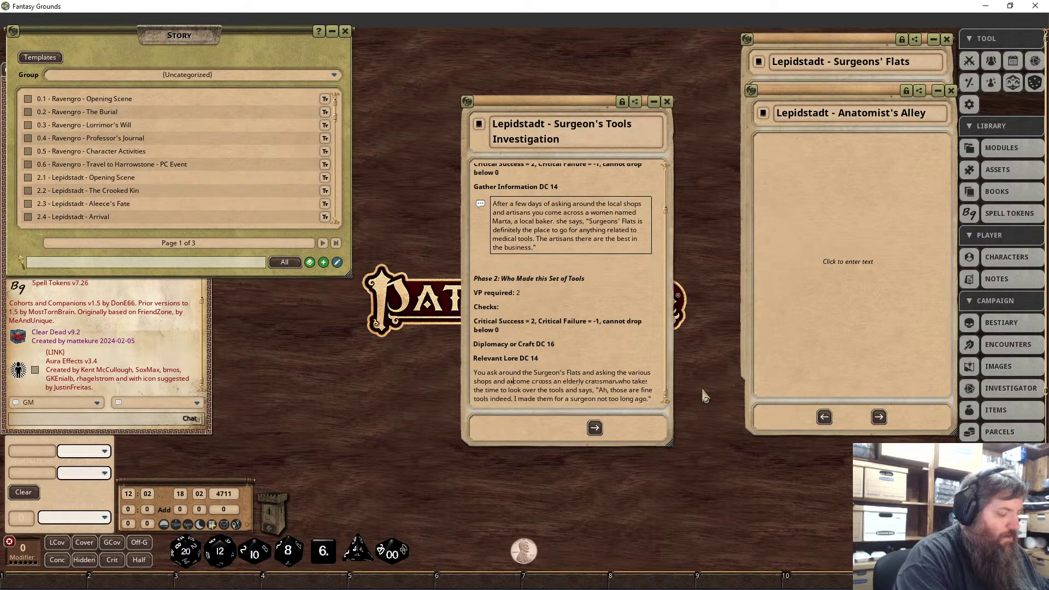
type("tisans")
key("BackSpace")
type("'s abotu the")
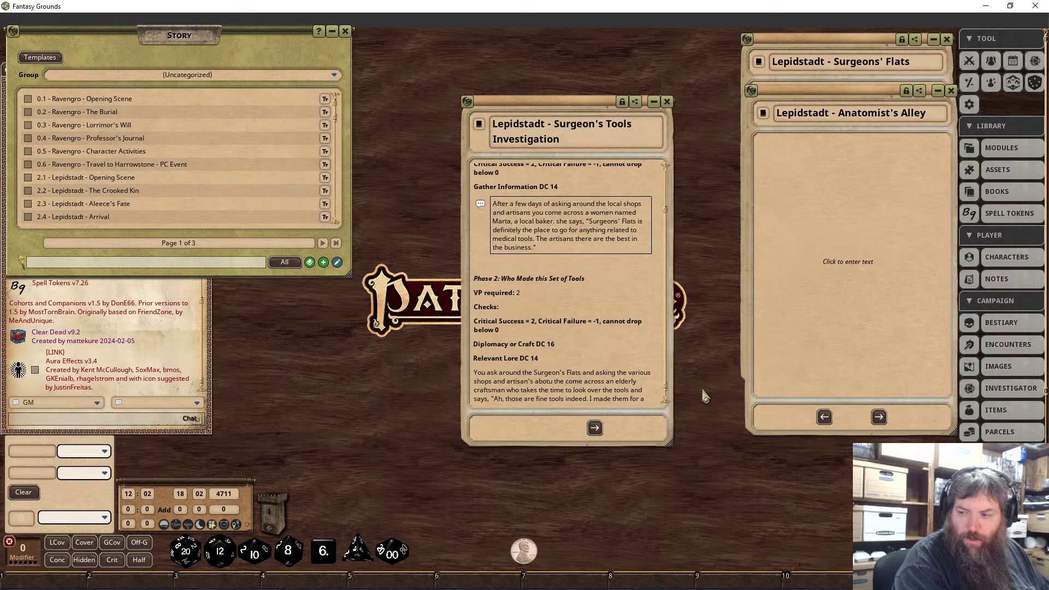
Finish the inserted sentence about the shops and artisans with "raven symbol on the tools.".
type("r")
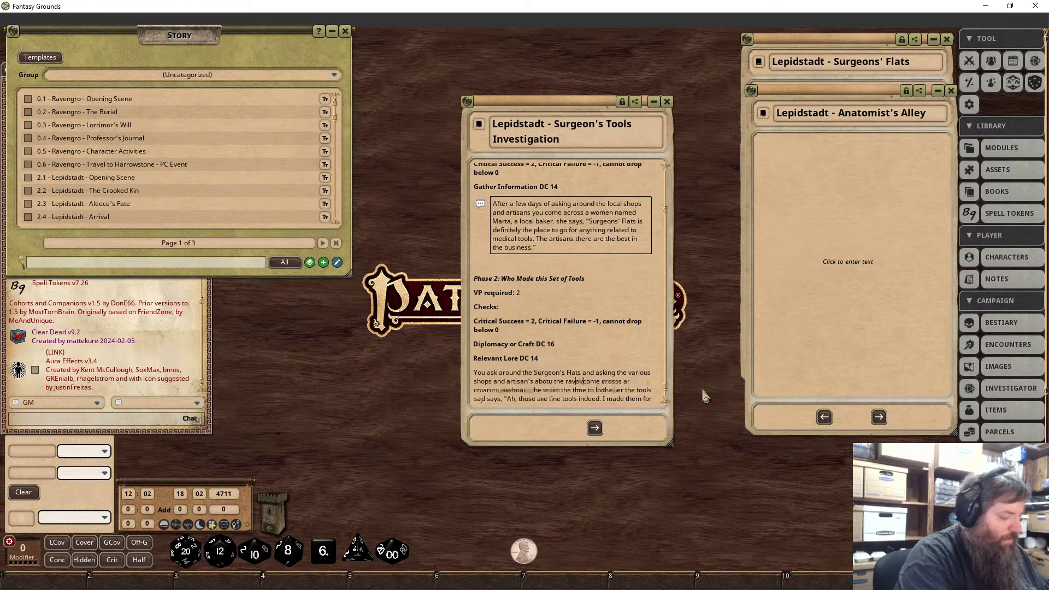
type("aven symbol on the dools.")
key("BackSpace")
key("BackSpace")
key("BackSpace")
key("BackSpace")
key("BackSpace")
key("BackSpace")
key("BackSpace")
type("tools")
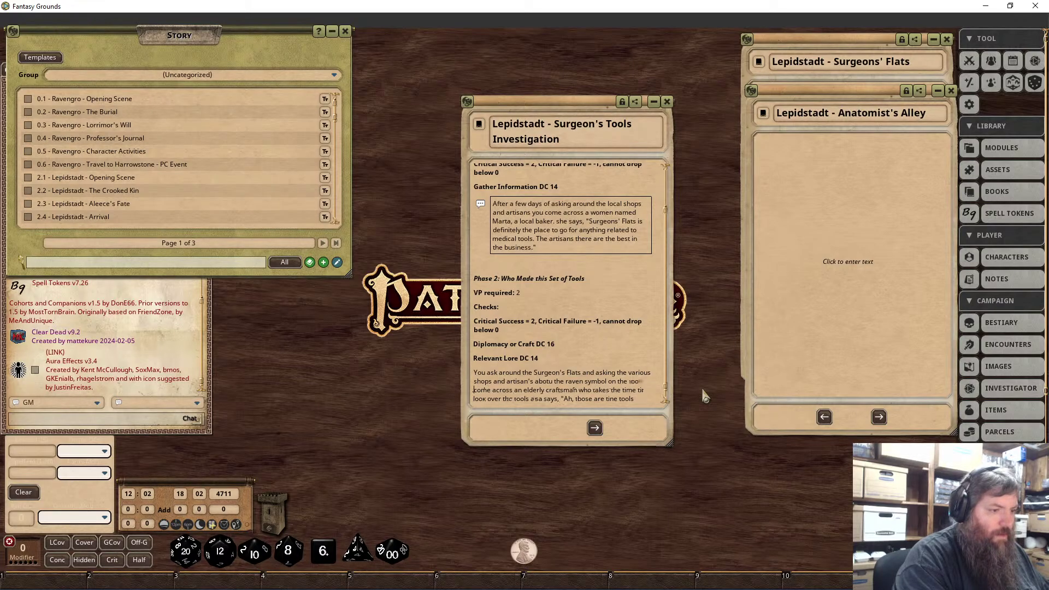
Insert "You are eventually directed to Zbraslav Hora and Sons" after the raven symbol sentence.
type(" You")
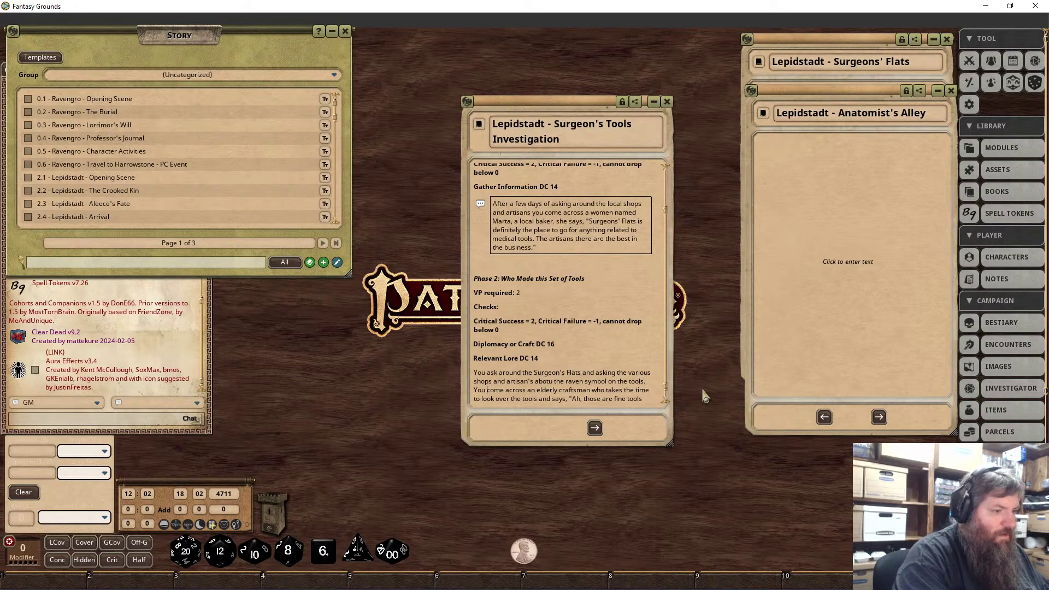
type("are eventual")
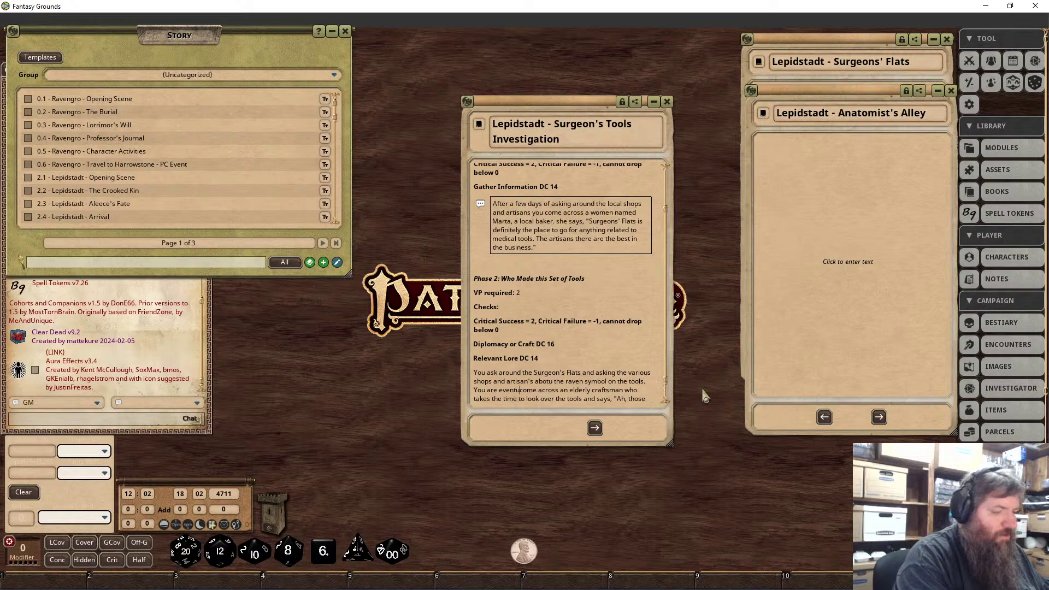
type("ly directed to ")
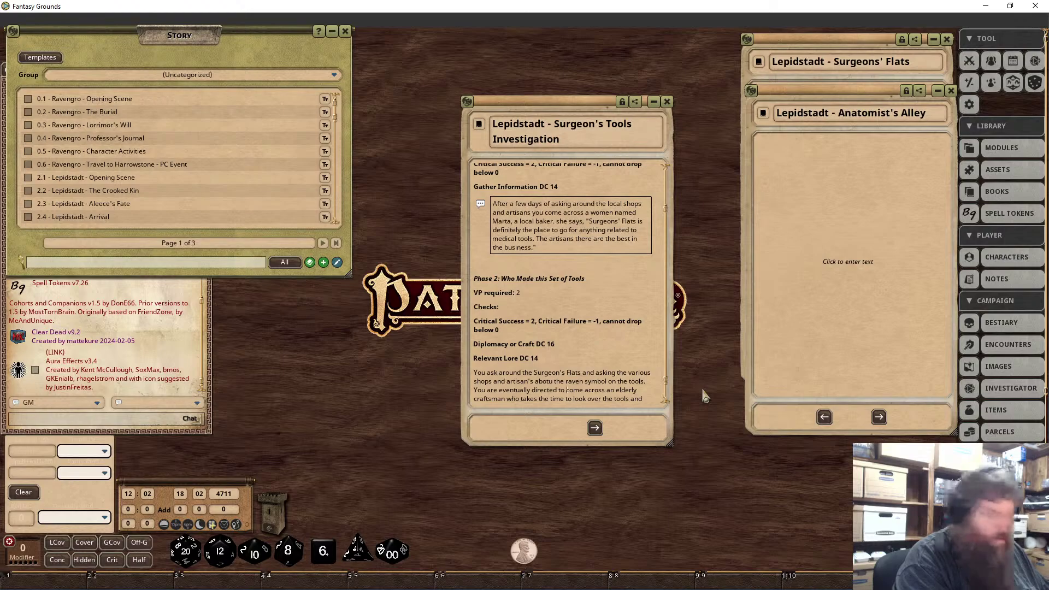
type("Zbras")
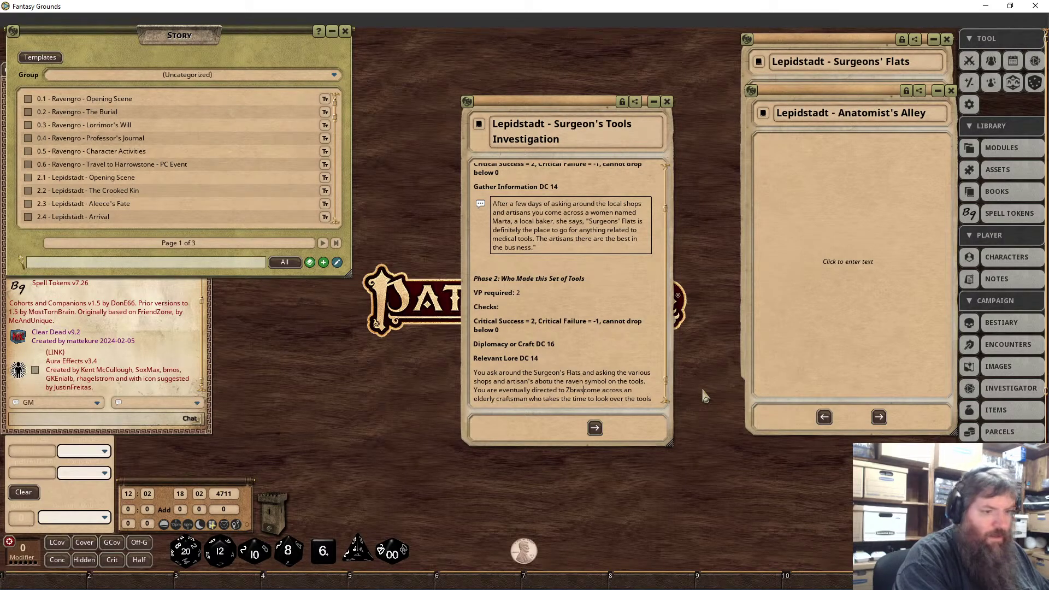
type("lav Ho")
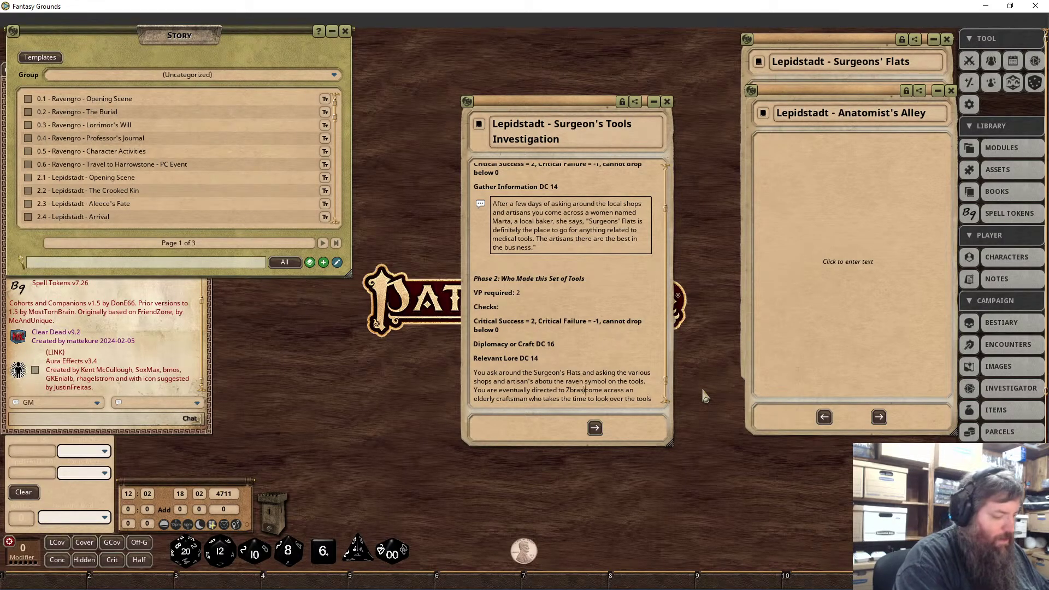
type("ra and Sons")
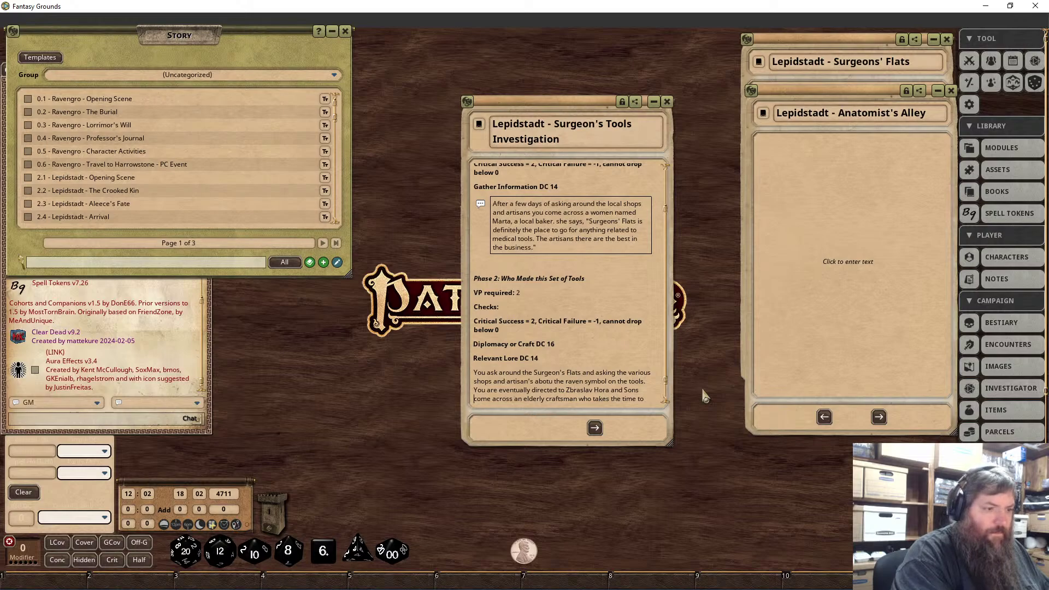
Continue the Zbraslav Hora and Sons sentence in the Phase 2 description with ", who have a workshop".
type(" ,")
key("BackSpace")
key("BackSpace")
type(", who ha")
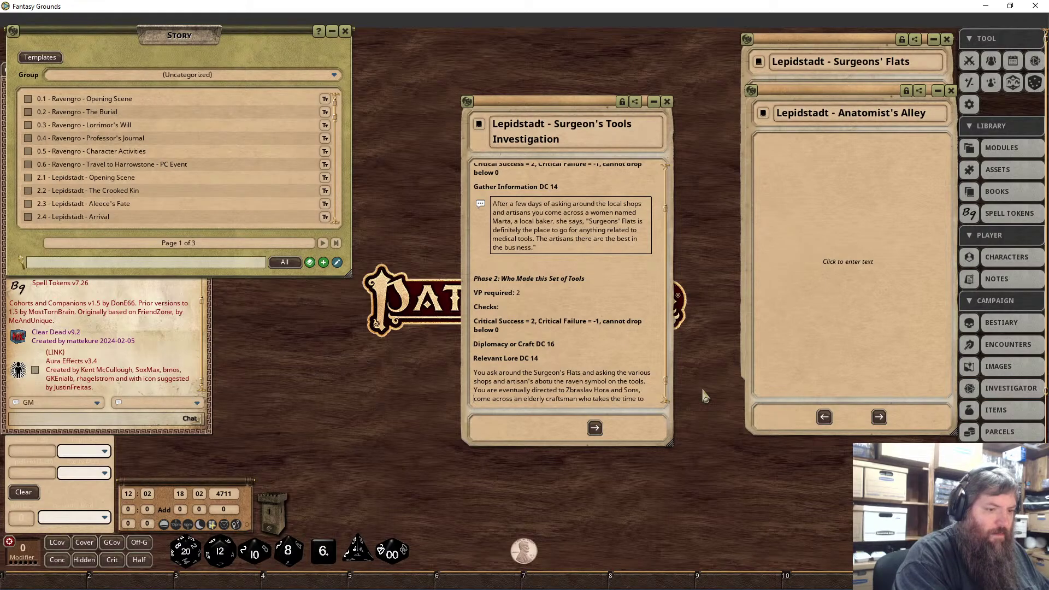
type("ve a ")
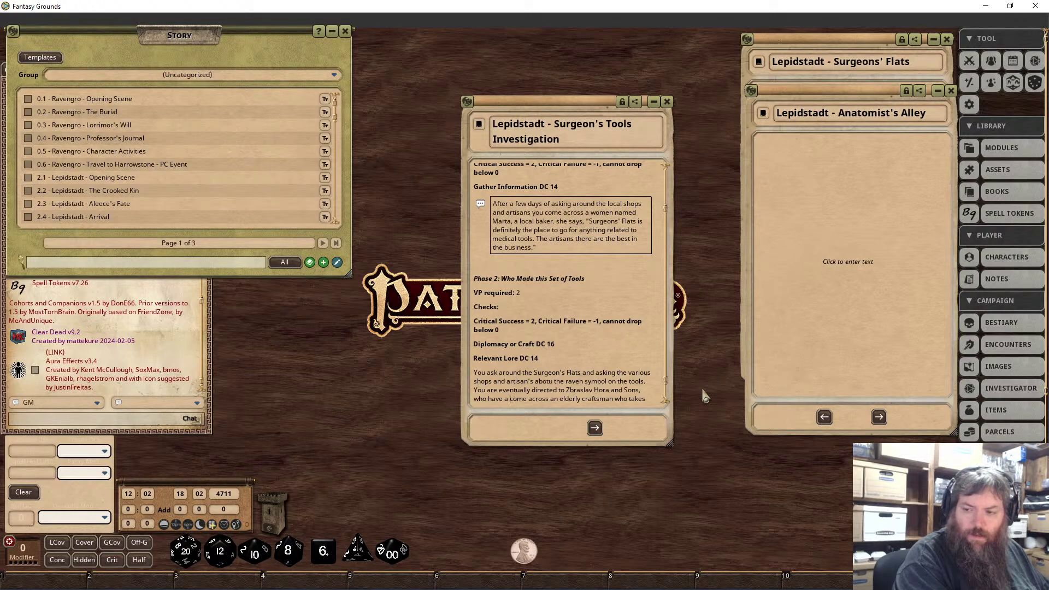
type("work")
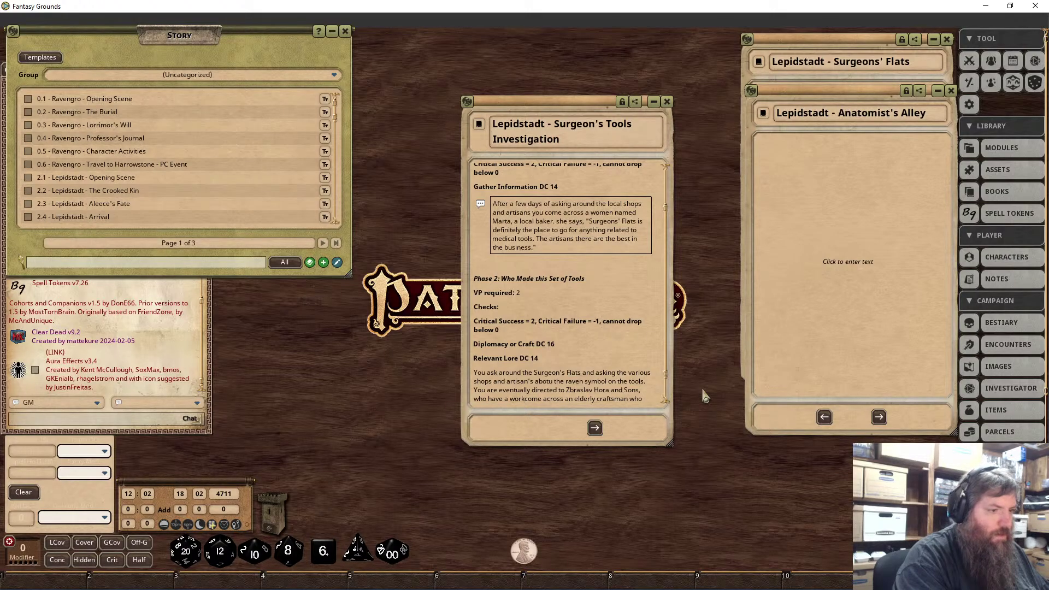
type("sh")
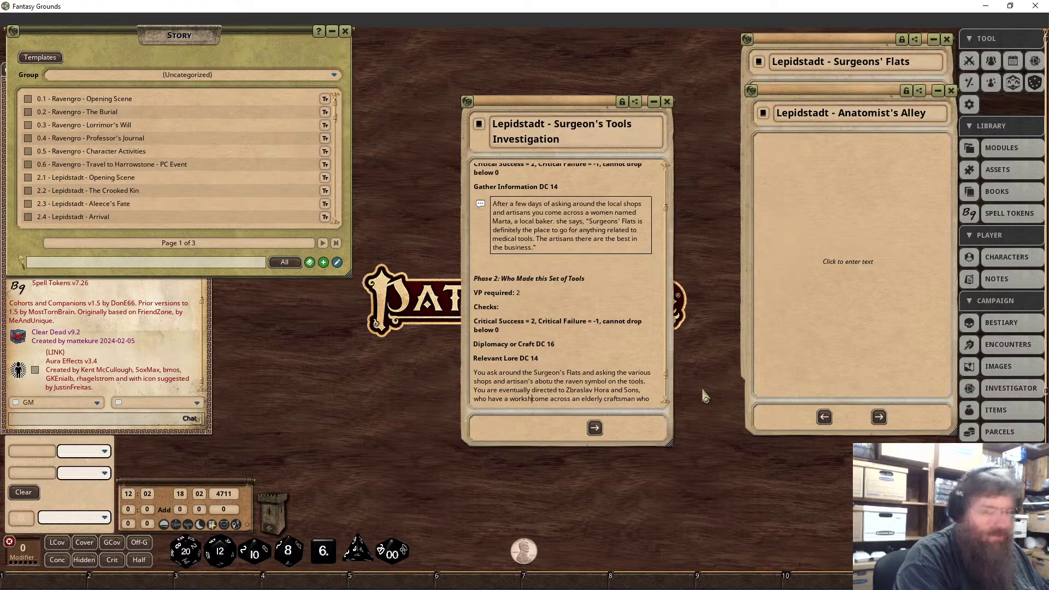
type("op")
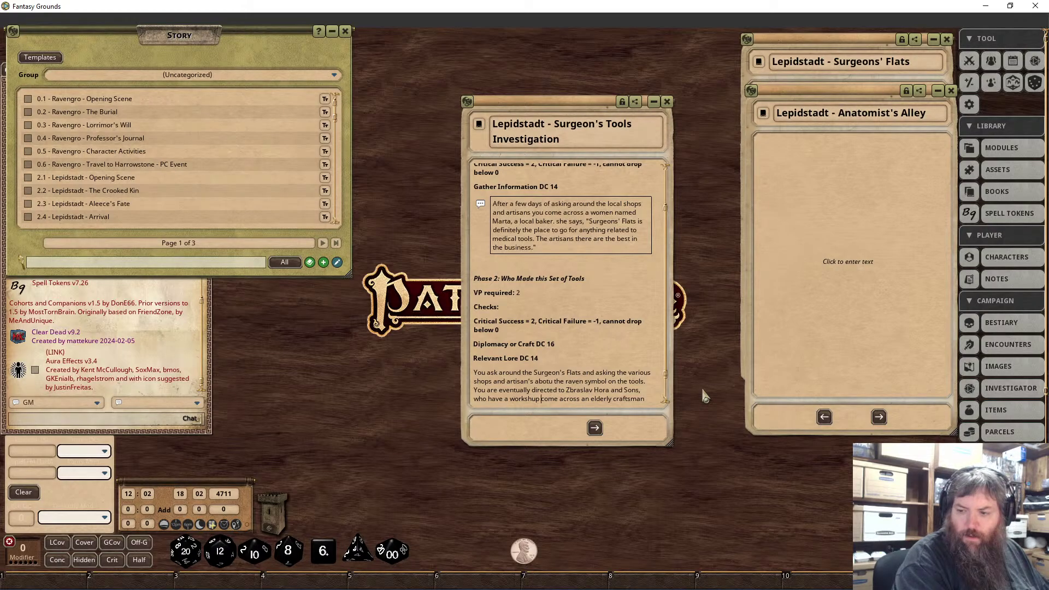
Finish the workshop sentence with "on Anatomists' Alley." before "come across".
type(" on")
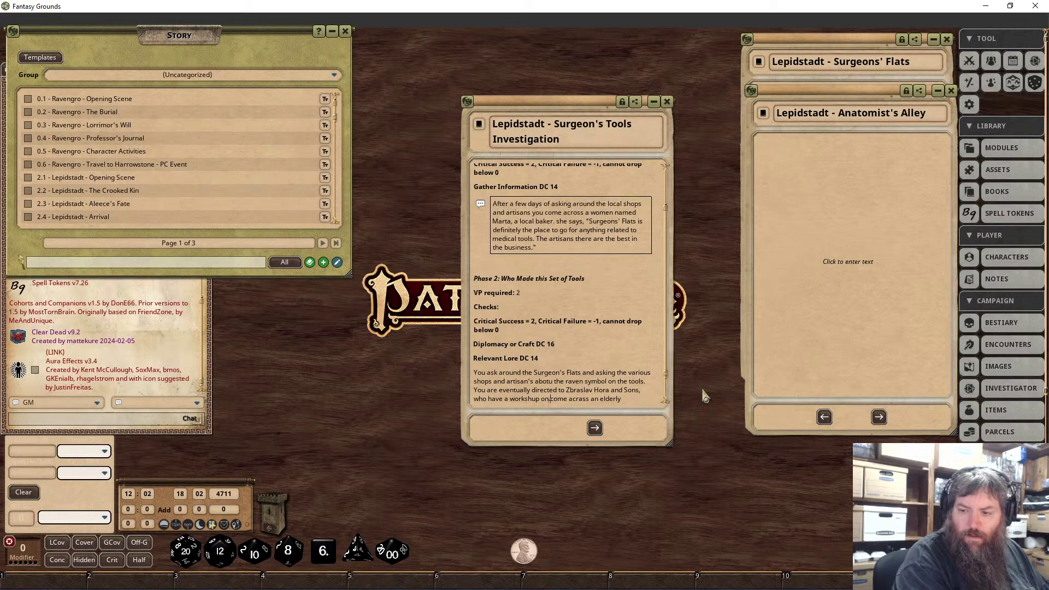
type(" Anatomist")
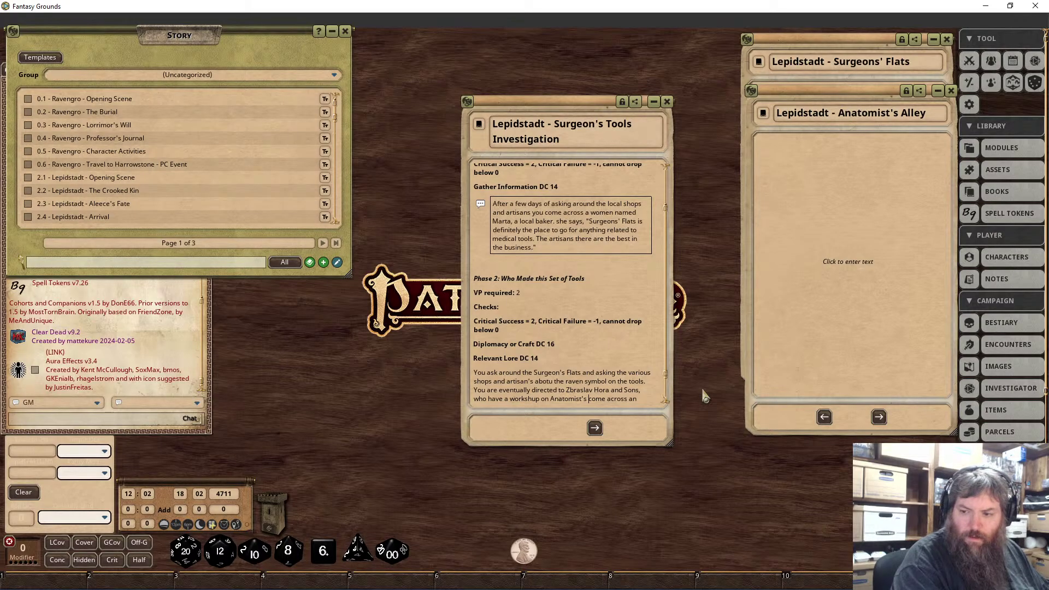
type("s' ")
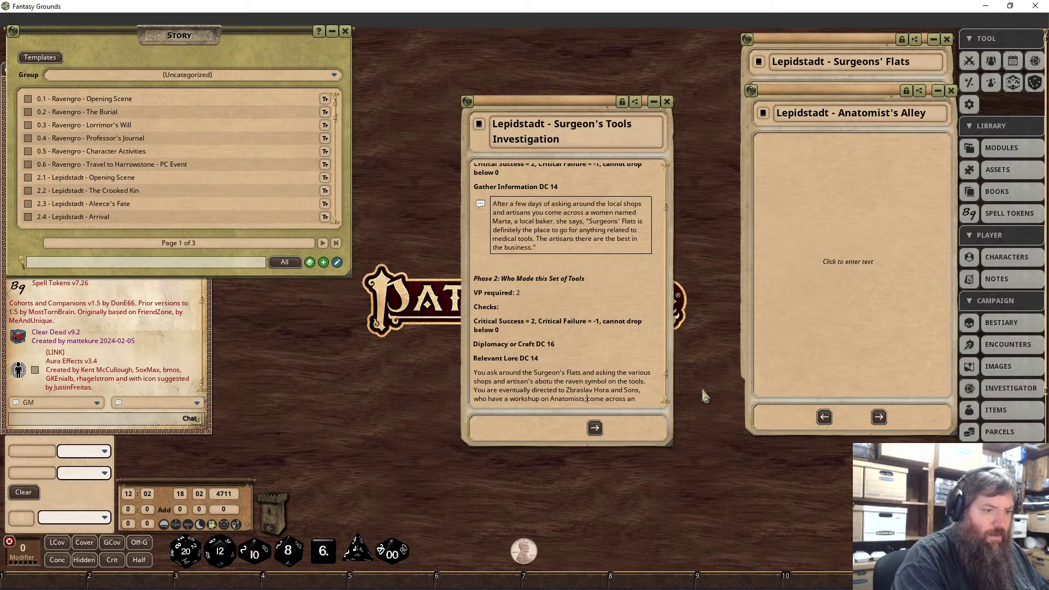
type("Al")
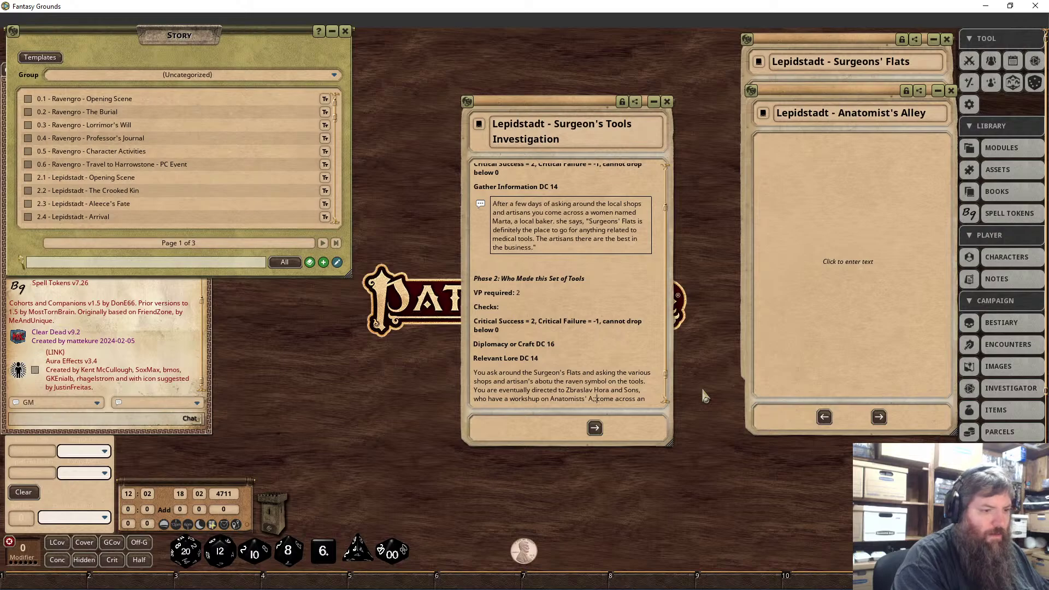
type("ley")
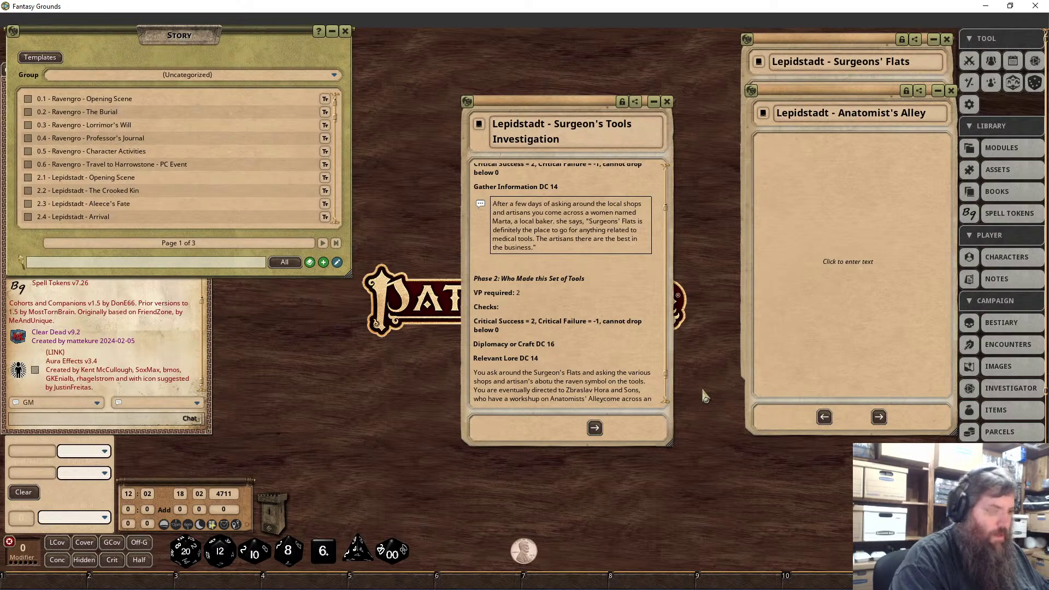
type(".")
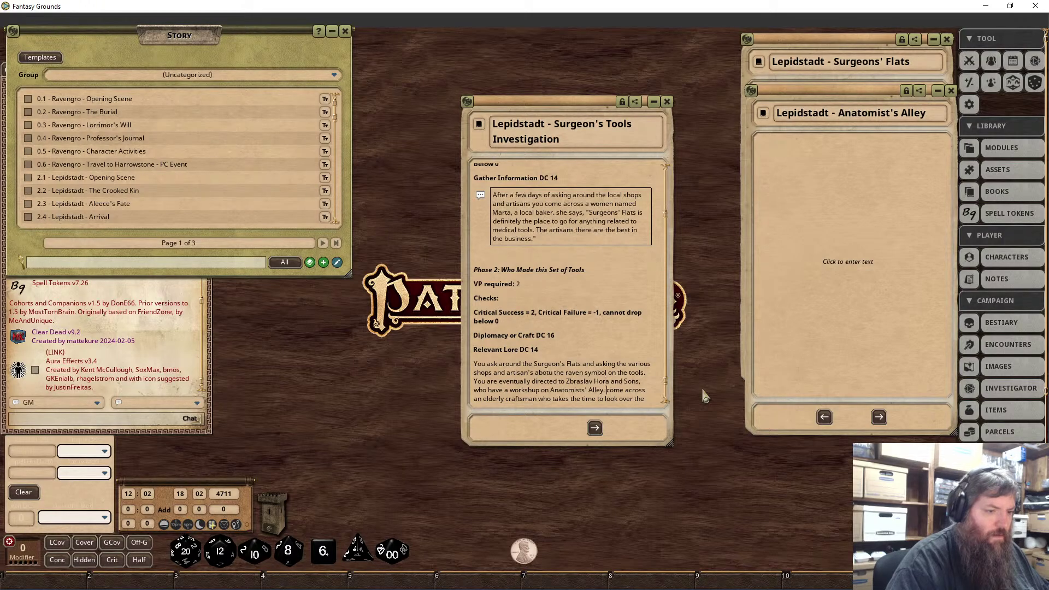
Insert "Arriving at the the shop you" after the alley sentence and replace "come across an" with "meet the" before "elderly craftsman".
type(" Arriving at the the shop y")
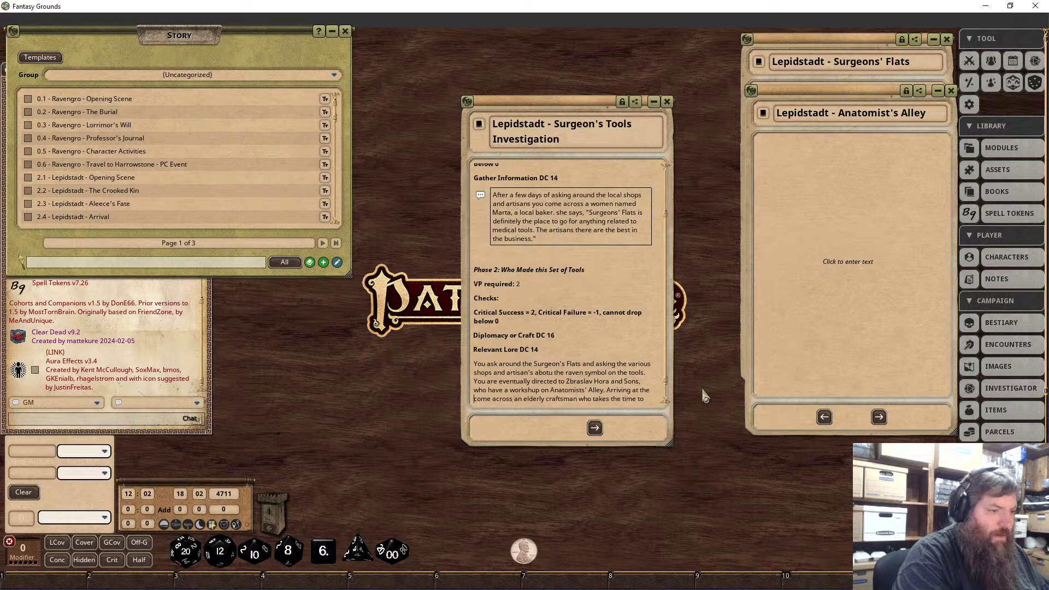
type("ou")
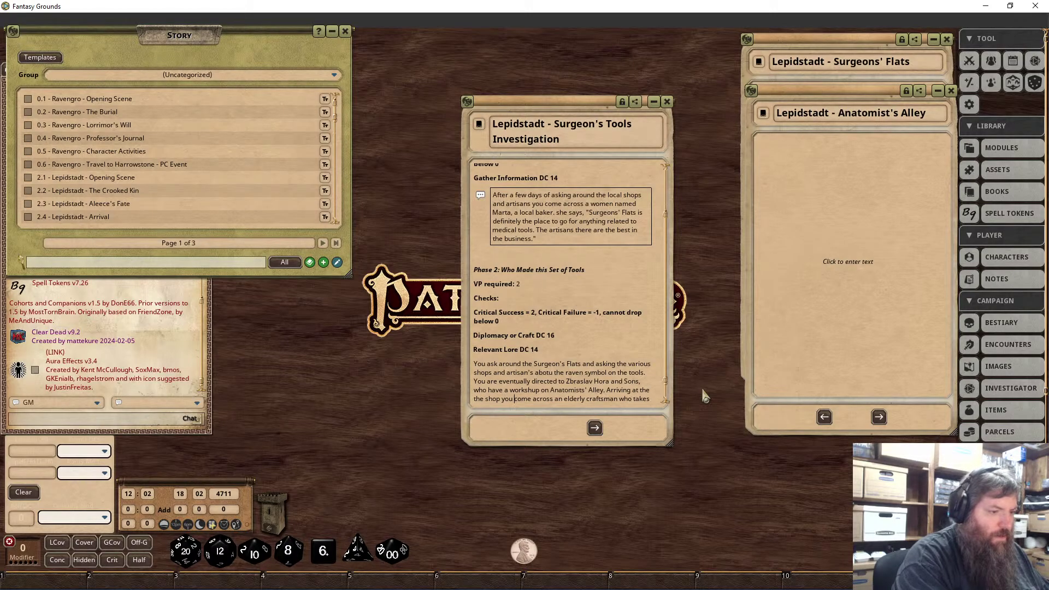
key("Delete")
key("Delete")
key("Delete")
key("Delete")
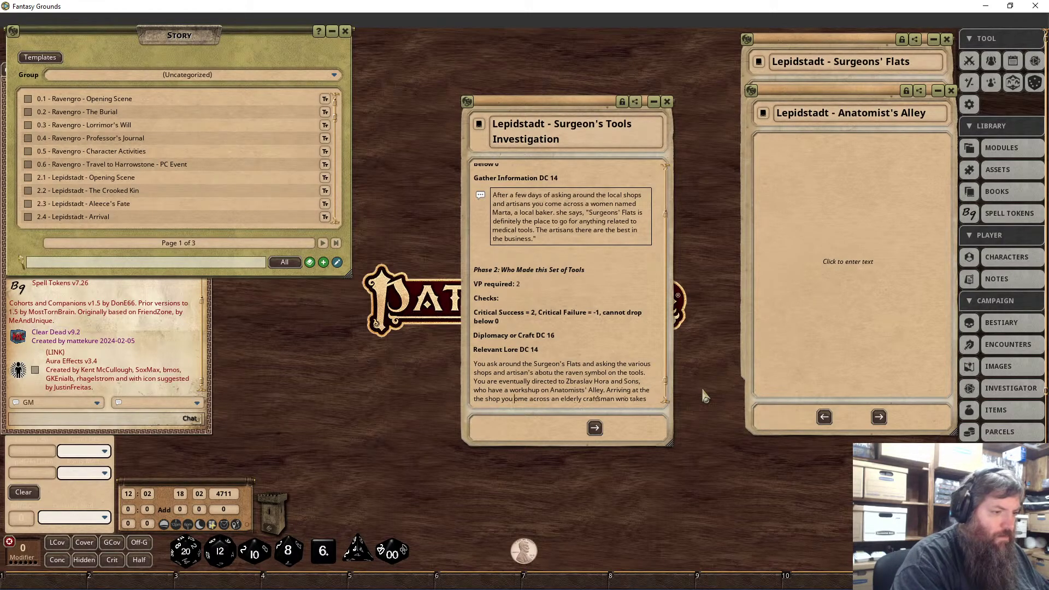
type("meets")
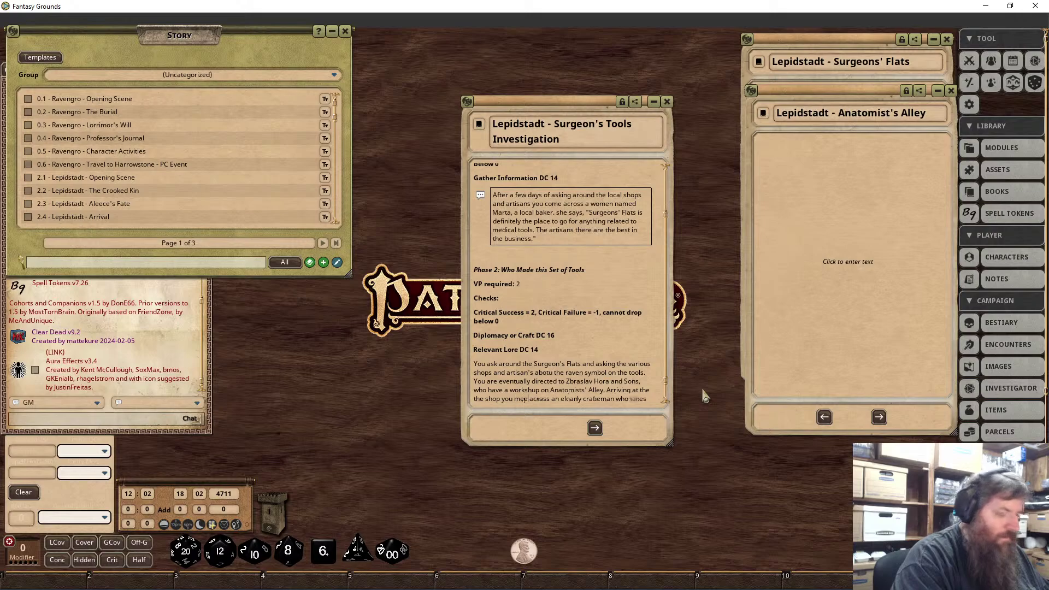
key("Delete")
key("Delete")
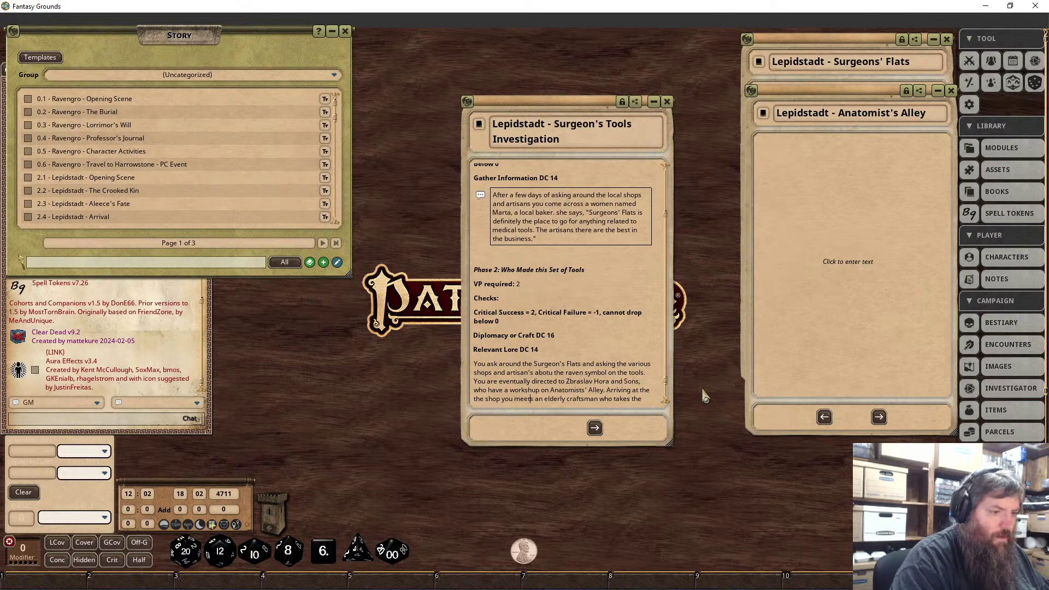
key("Delete")
key("Delete")
type("the")
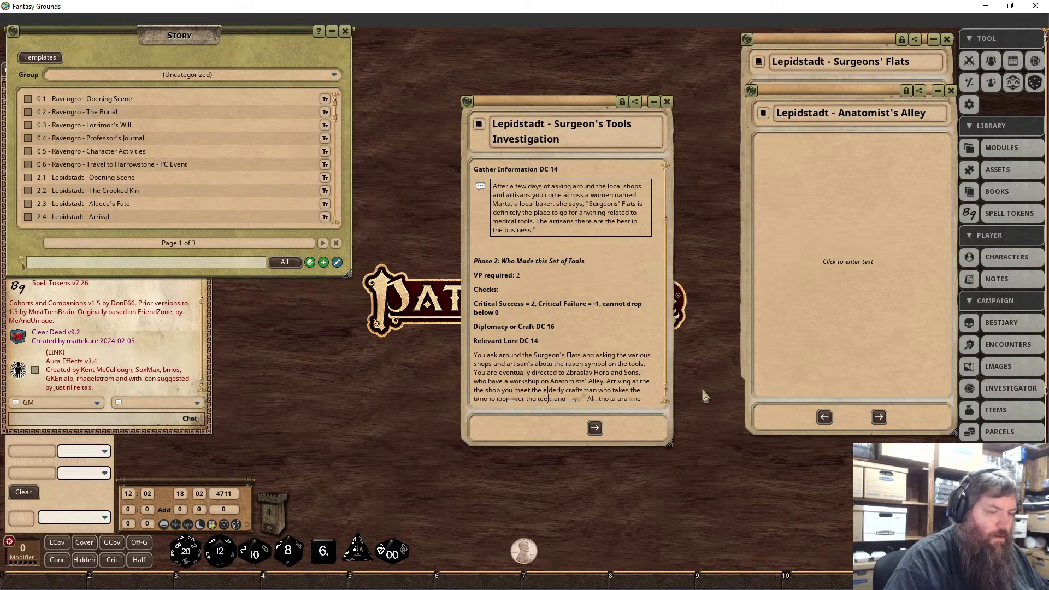
Format the whole Phase 2 description paragraph, through the craftsman's quote, as a boxed speech frame like the Phase 1 text.
key("Down")
key("Down")
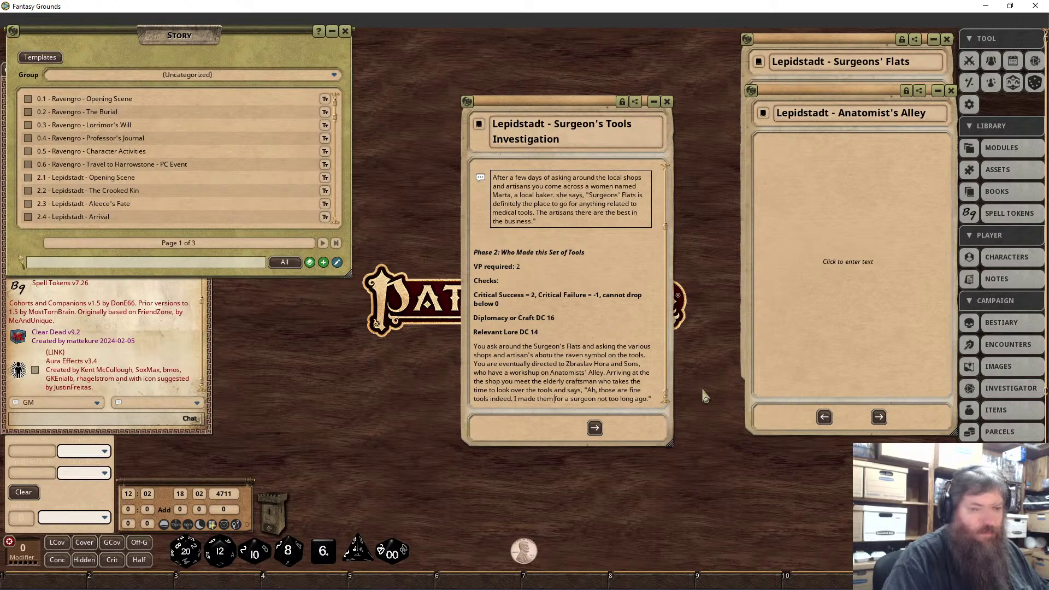
key("End")
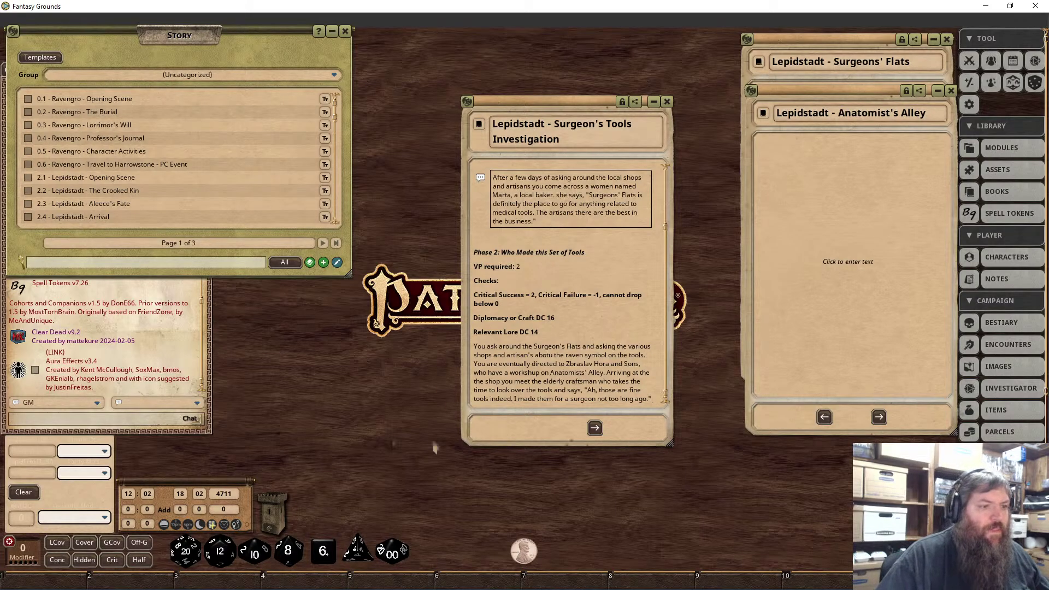
left_click(624, 390)
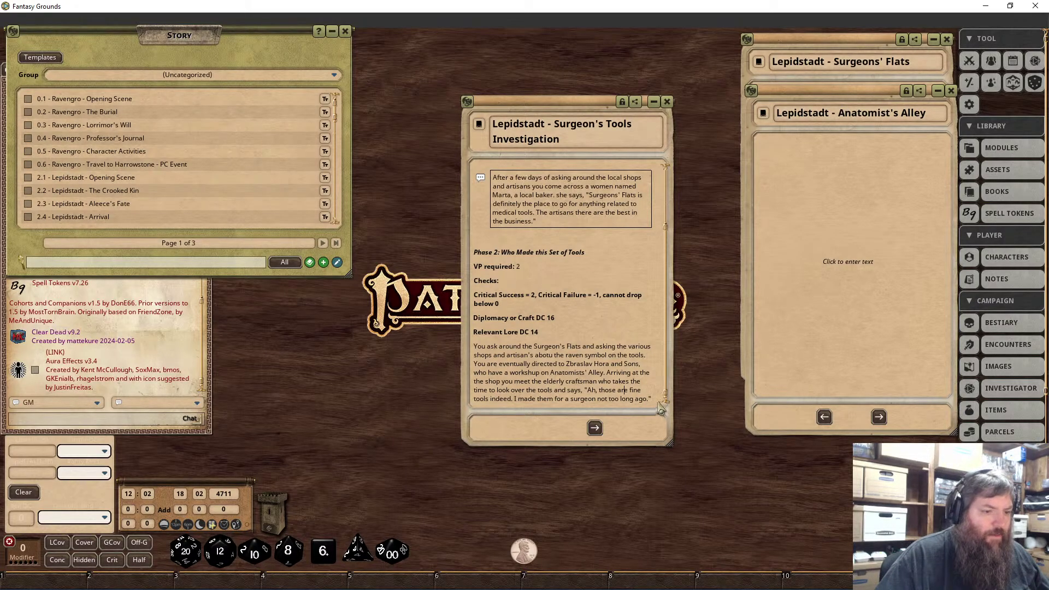
left_click(659, 418)
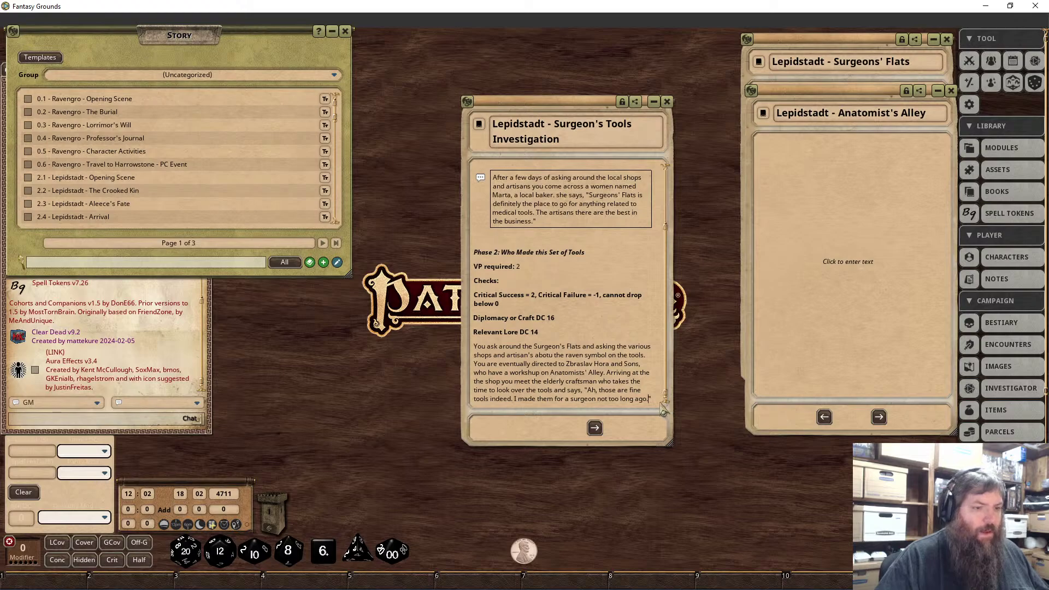
mouse_move(656, 398)
left_mouse_down()
mouse_move(451, 341)
mouse_move(672, 399)
left_mouse_up()
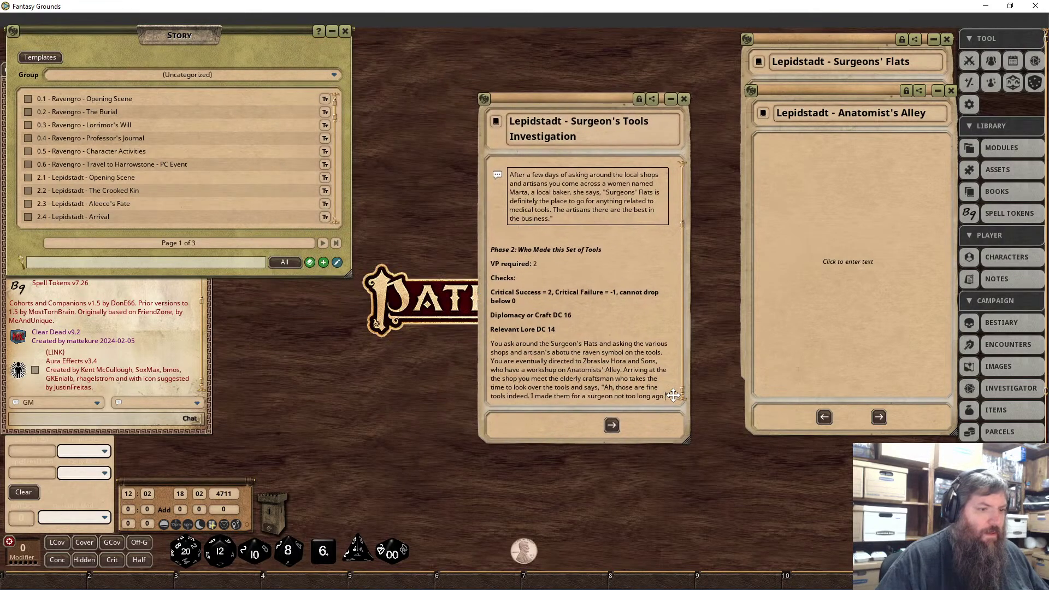
left_click_drag(491, 345, 691, 409)
right_click(601, 385)
left_click(629, 411)
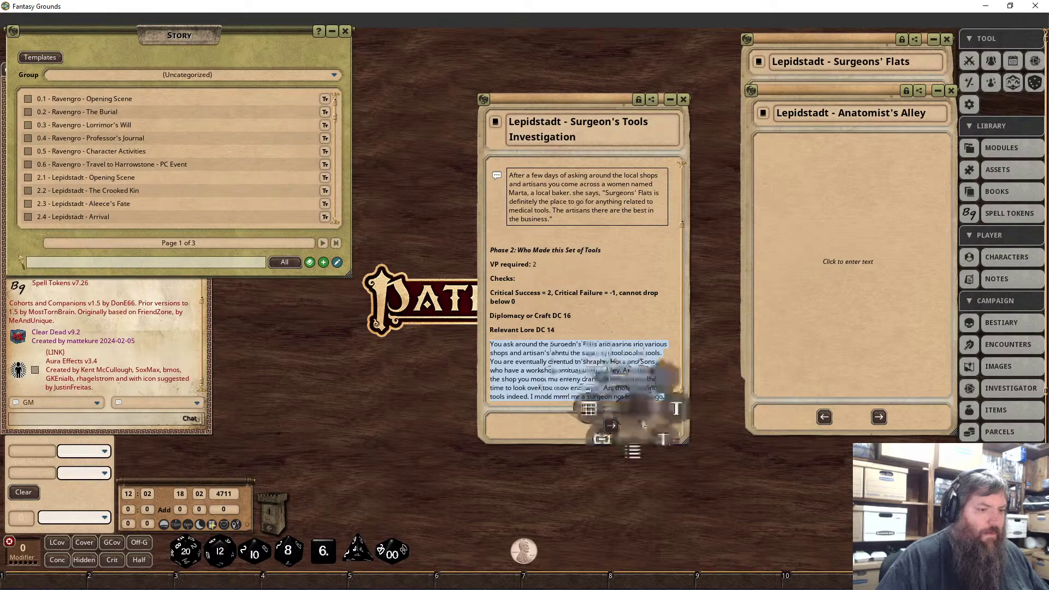
left_click(628, 382)
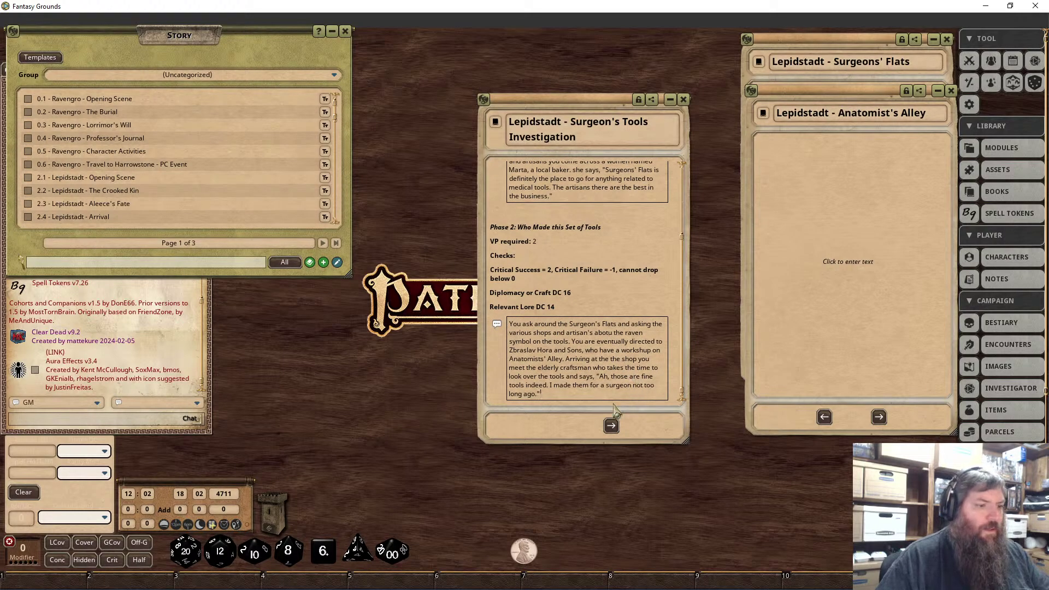
Add a new paragraph below the boxed text with the quote "I sell a lot of my goods through various tinkers and peddlers who sell my wares.".
key("Return")
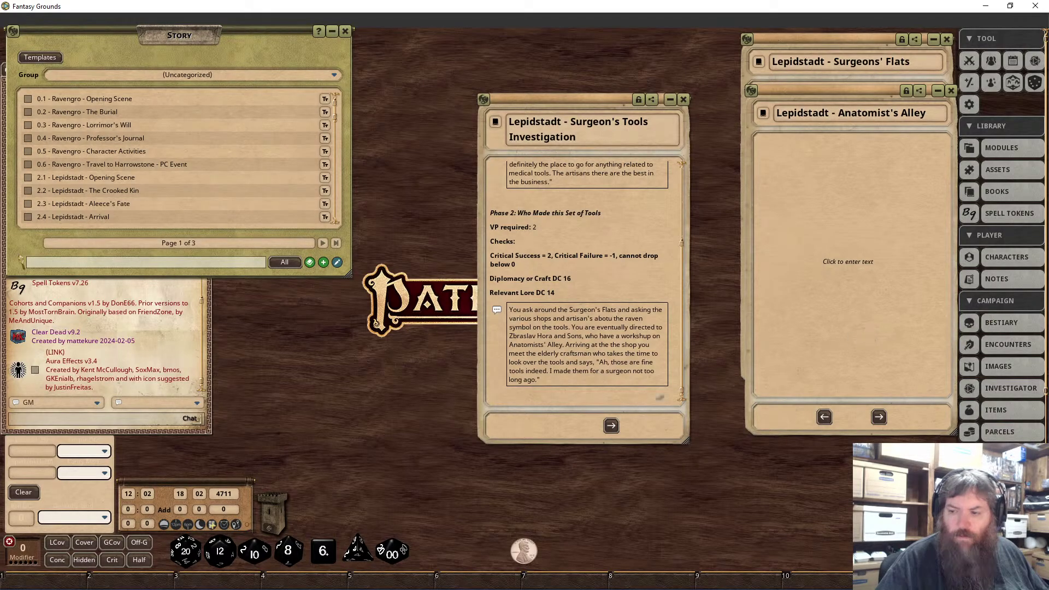
key("shift")
type("\"")
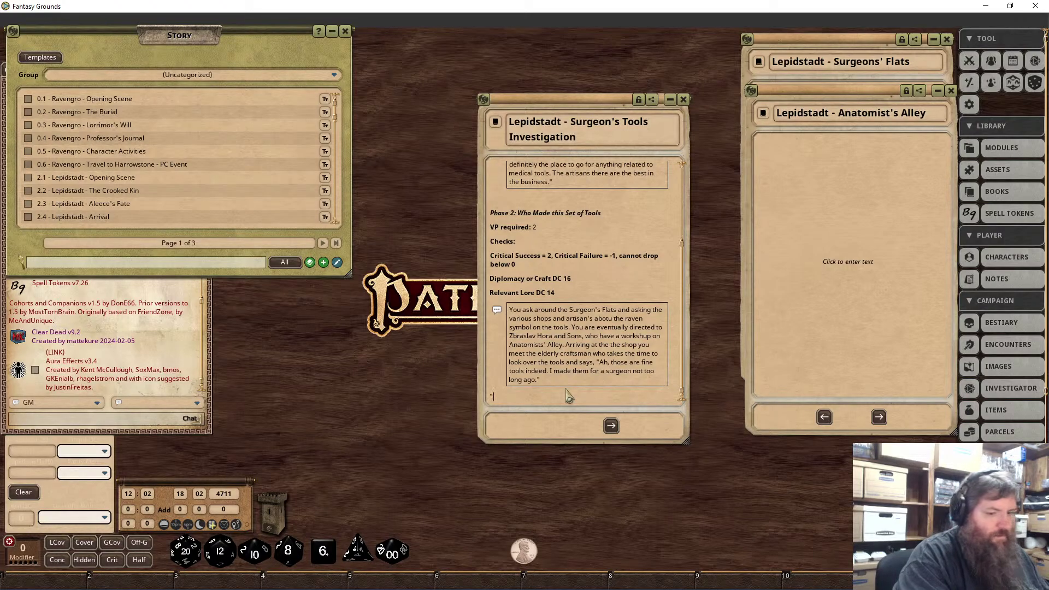
type("I sell a lot of my goods though")
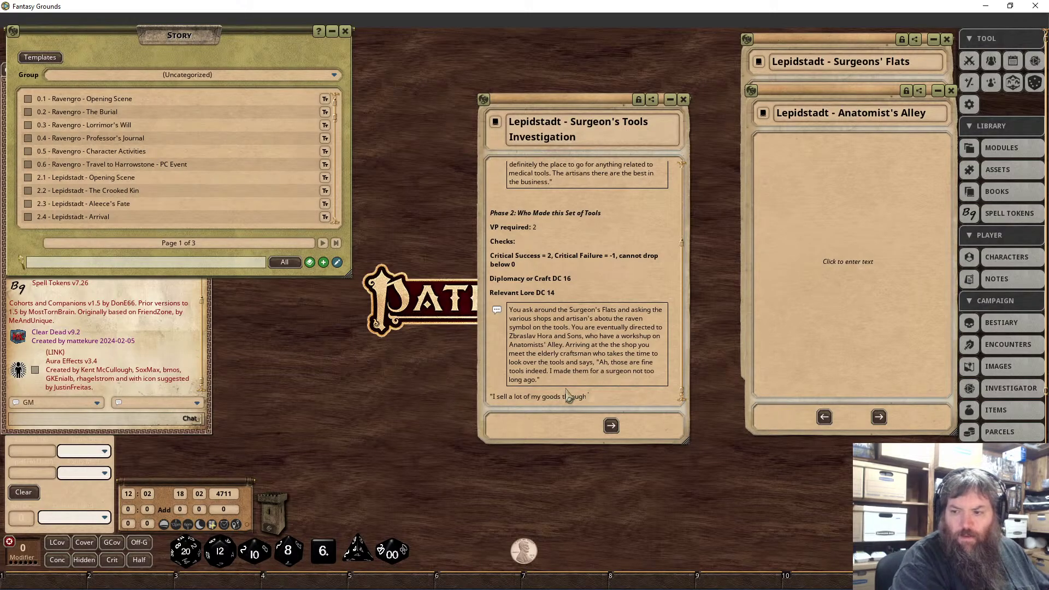
type(" various tinkers and pe")
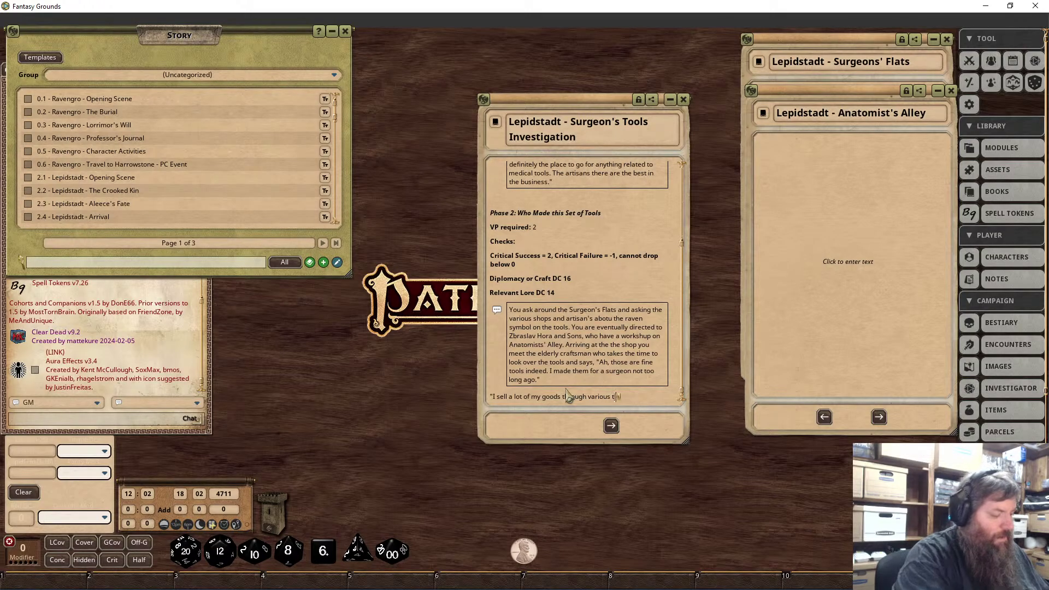
key("BackSpace")
key("BackSpace")
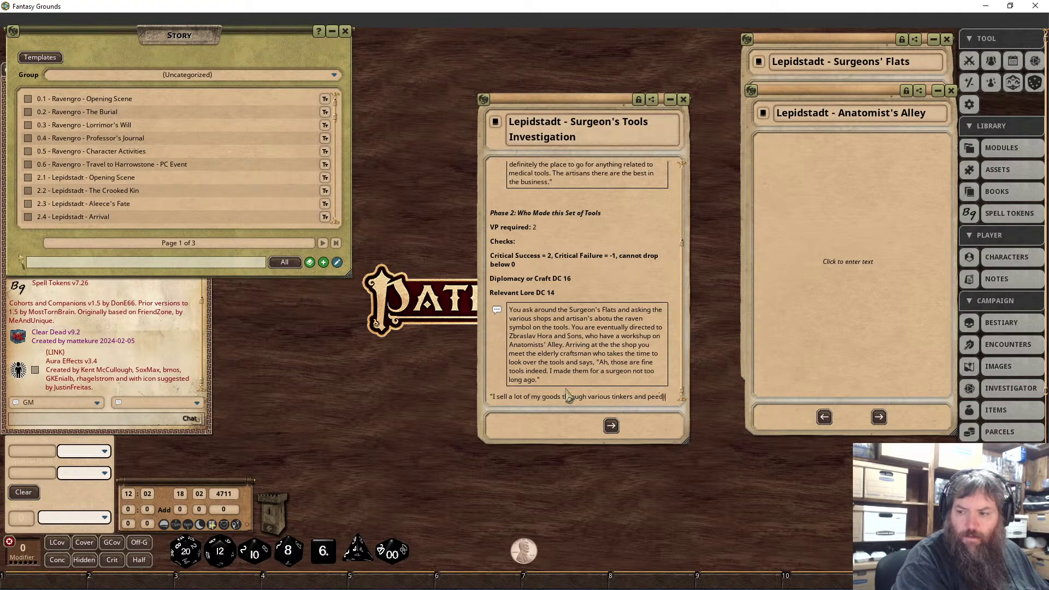
type("peddlers")
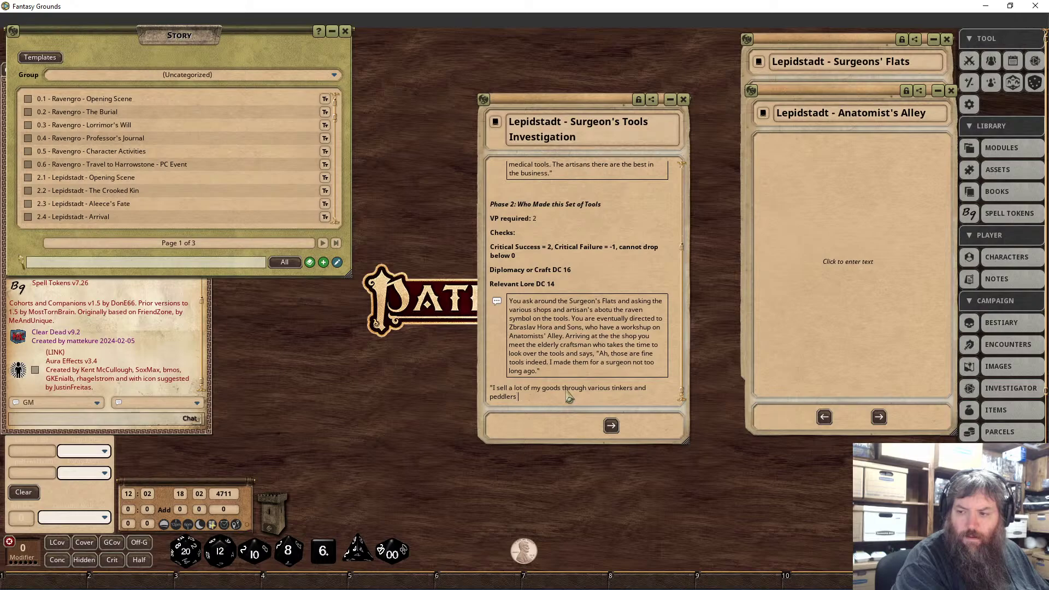
type("wh")
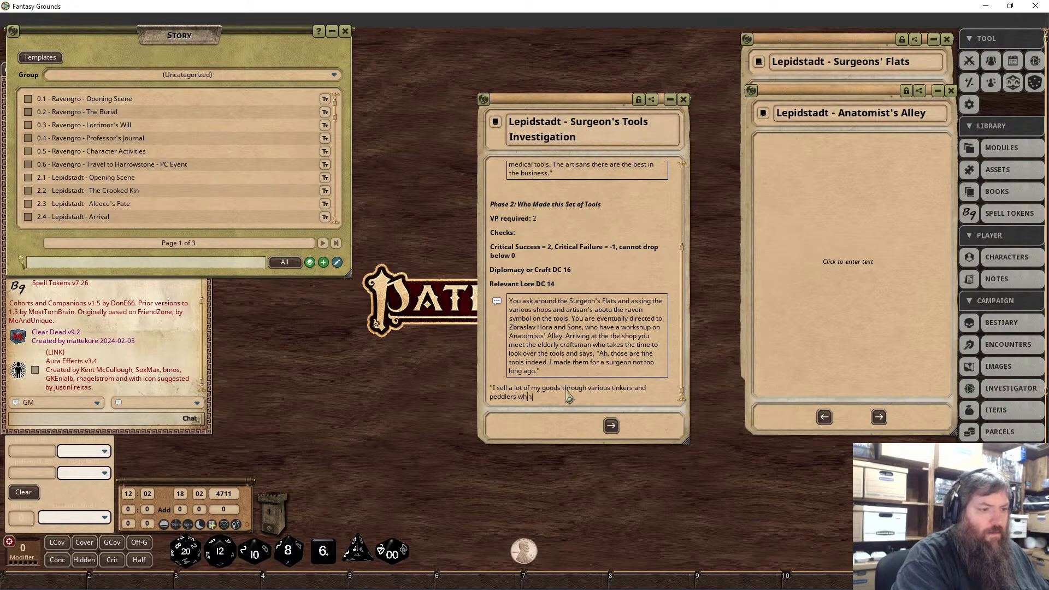
type("o sell my war")
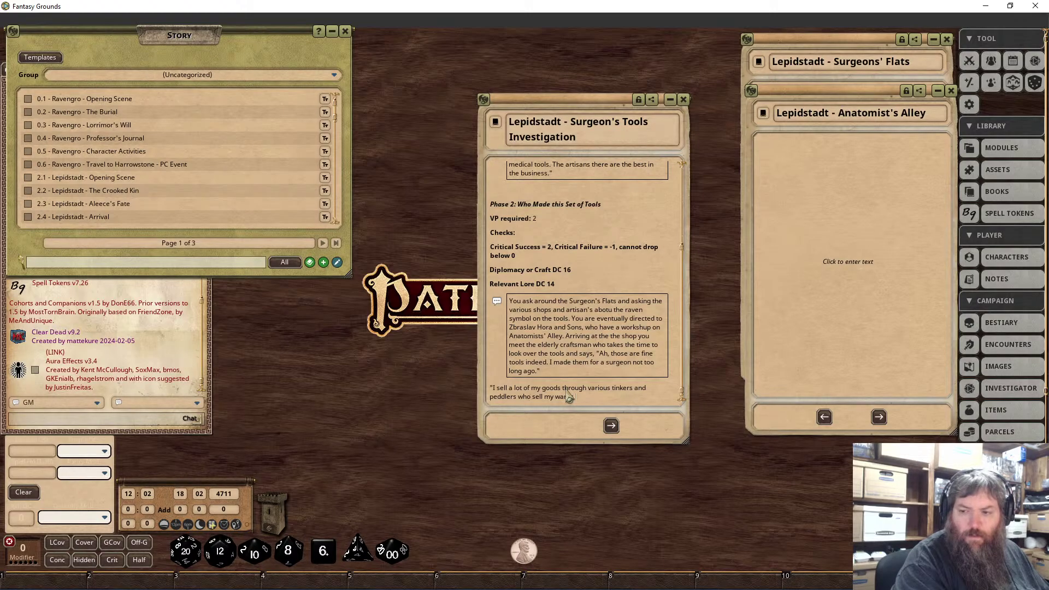
type("es.\"")
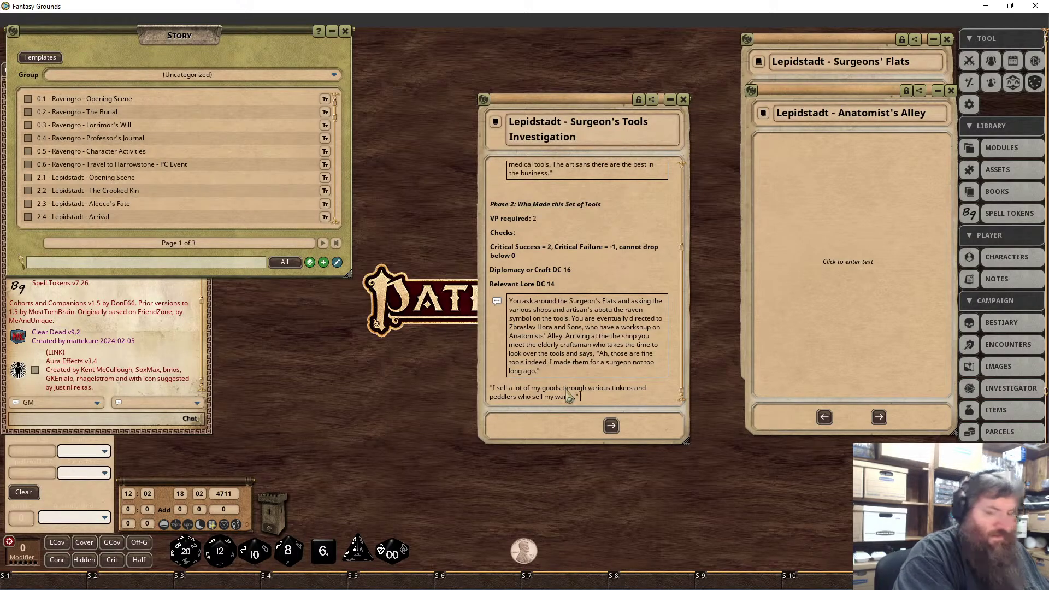
Continue the new paragraph after the quote with "He fixes his thick spectacles and reaches under the counter for a ledger".
type(" Hi")
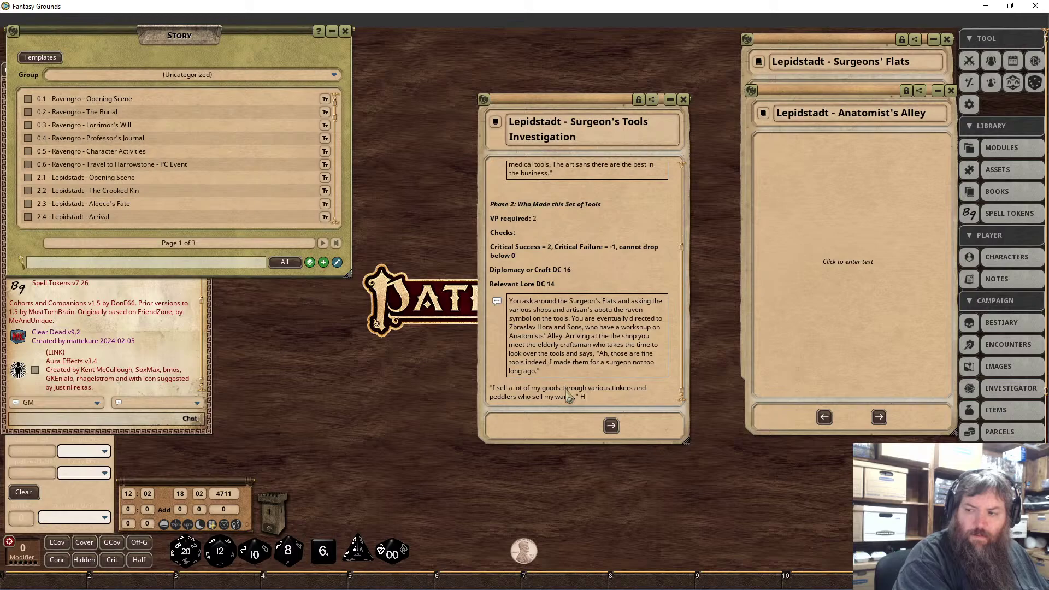
key("BackSpace")
key("BackSpace")
type("He fixes his ")
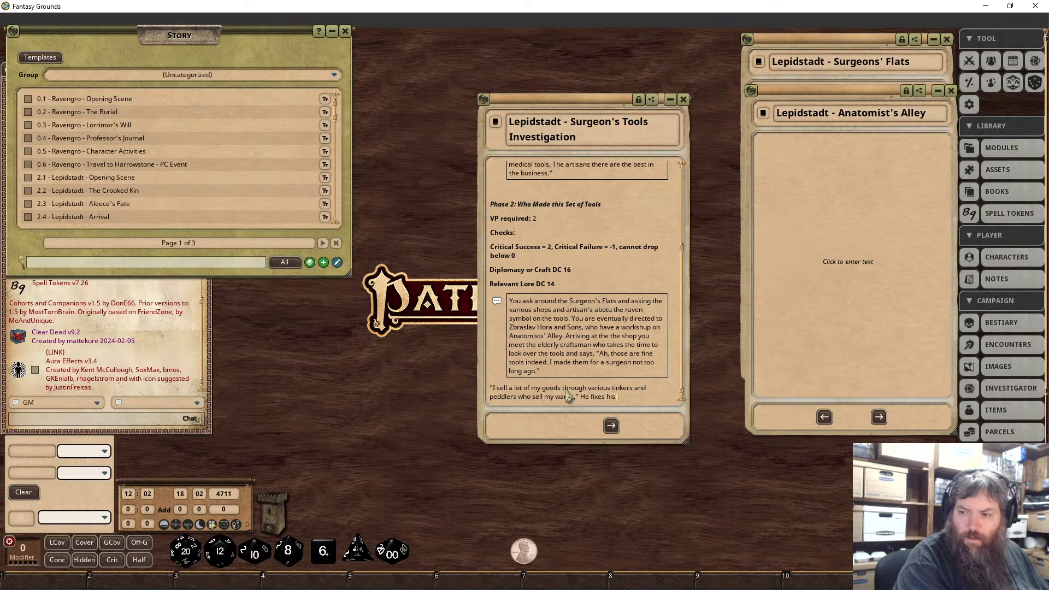
type("thick spectacles and")
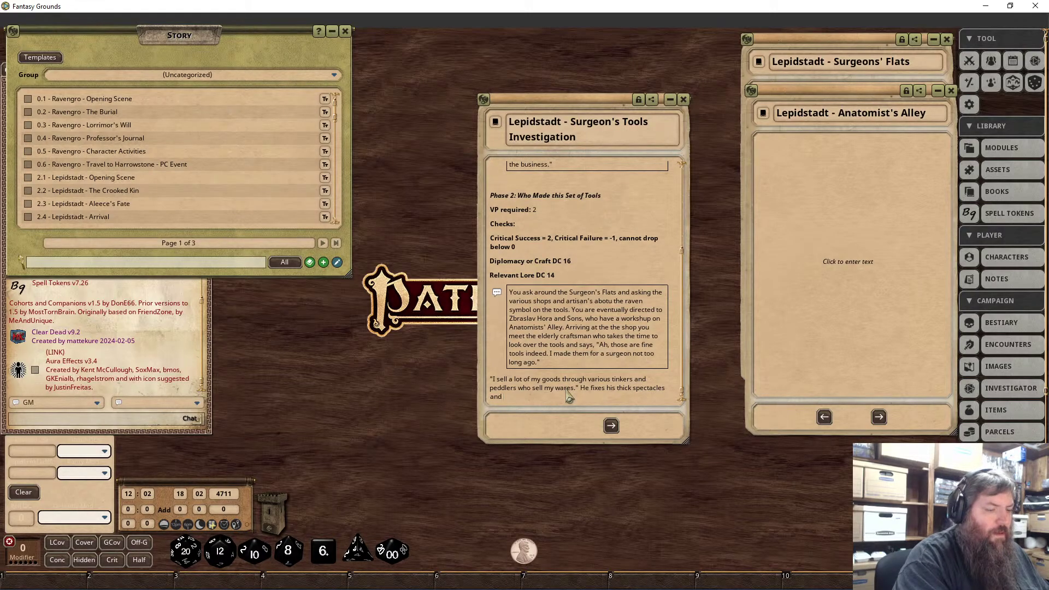
type(" r")
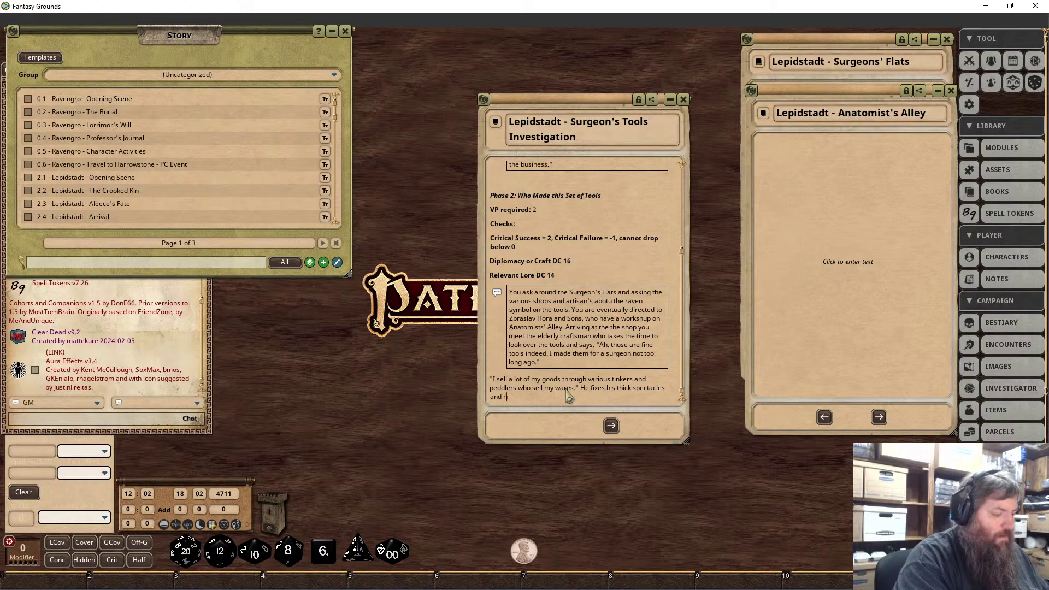
type("eaches under the")
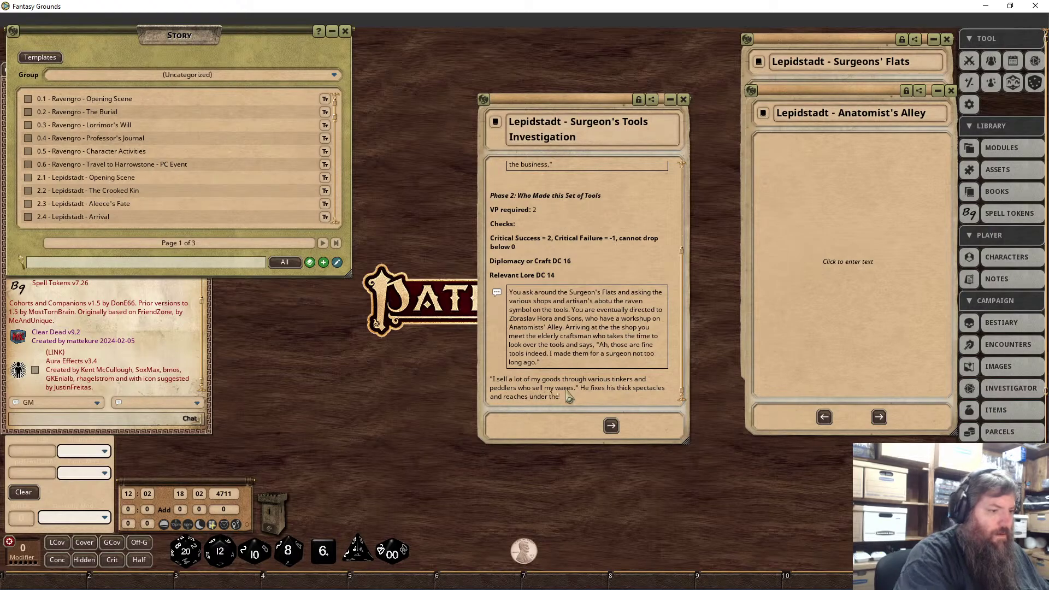
type(" counter for")
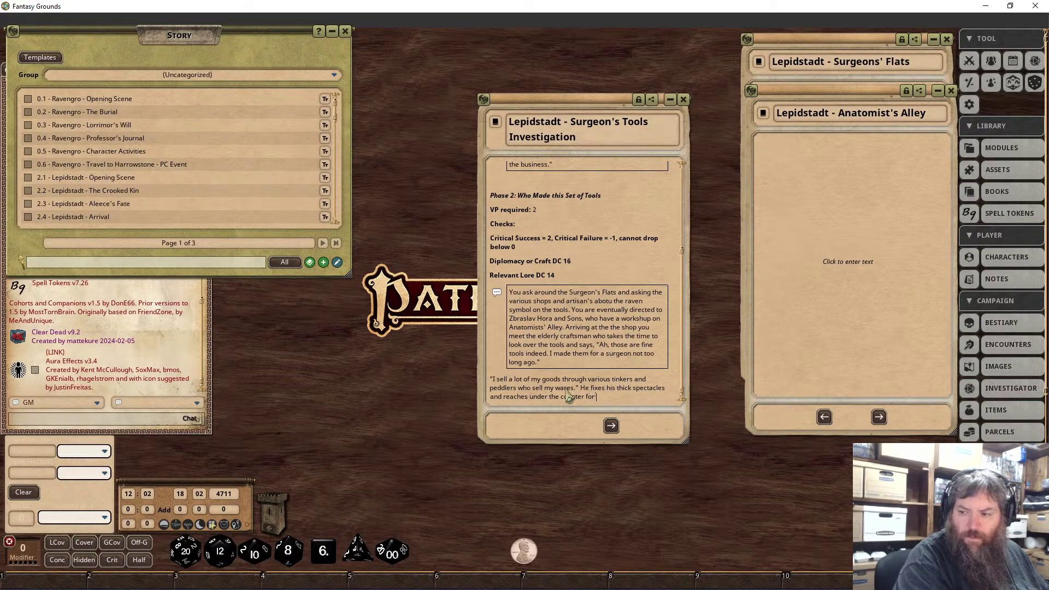
type(" a ledger")
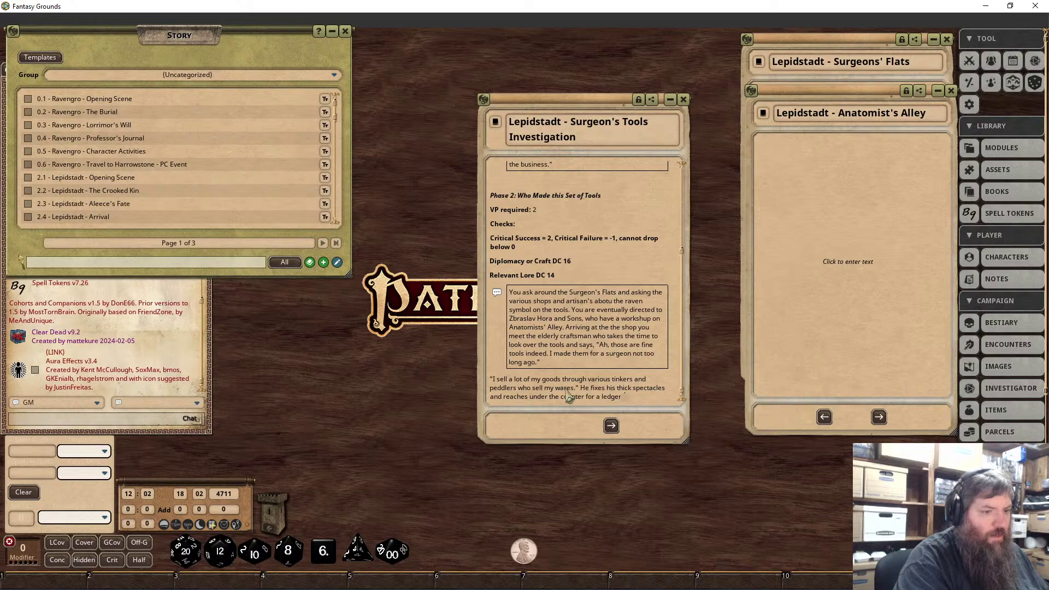
Continue the craftsman's paragraph under Phase 2 with "He fingers through the pages and turns the book towards you" after the mention of the ledger.
type(". He finger")
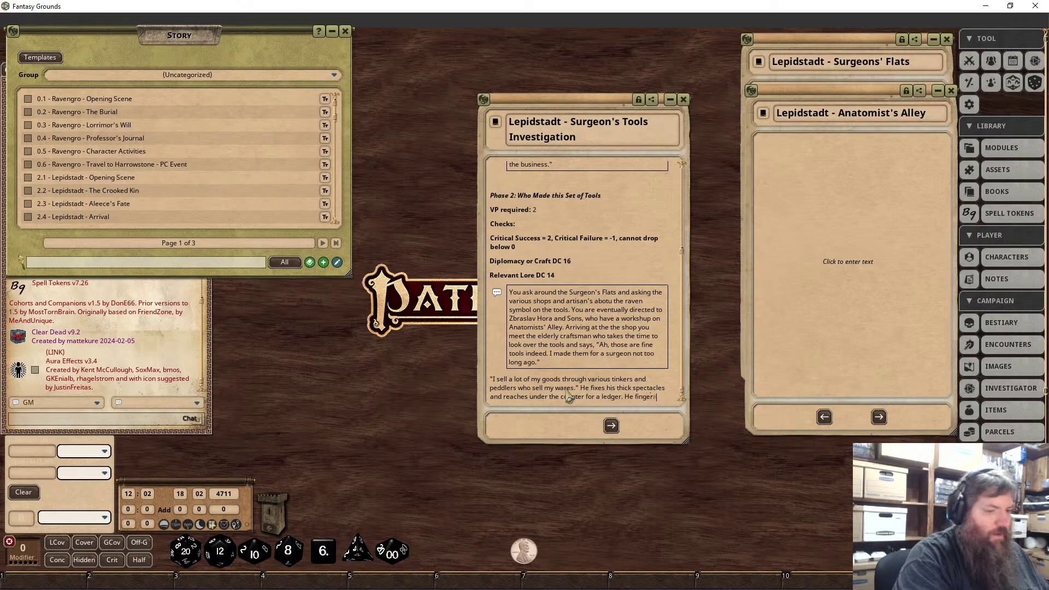
type("s through the pages")
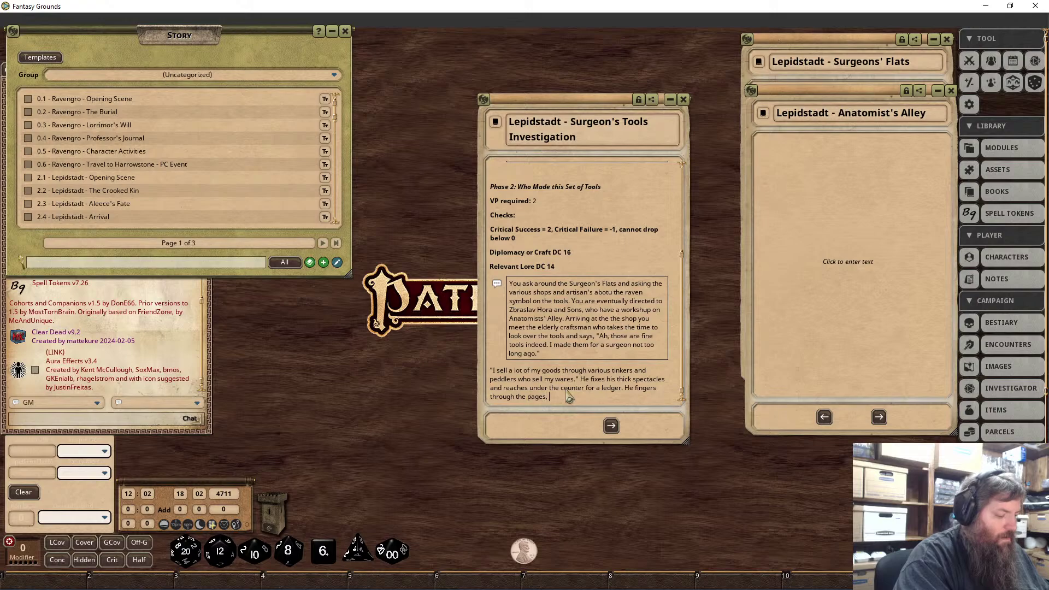
type("and")
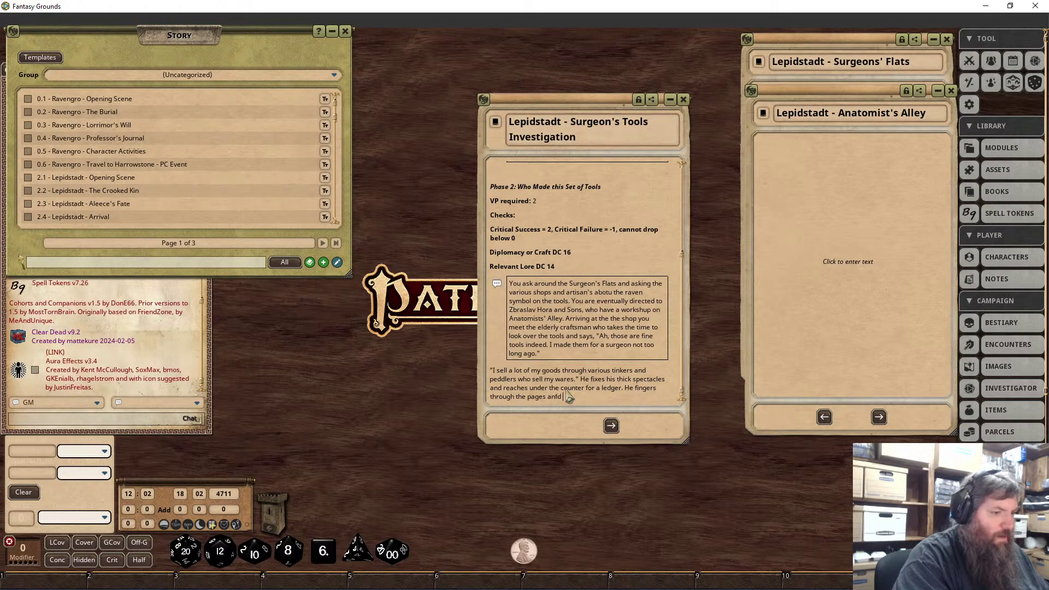
type(" turns ")
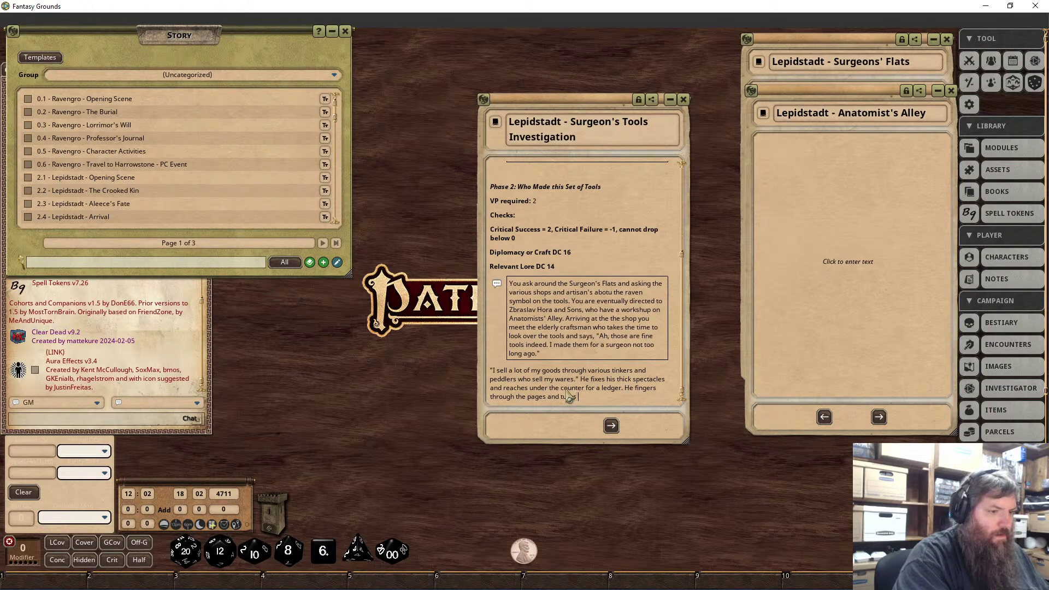
type("teh book 't")
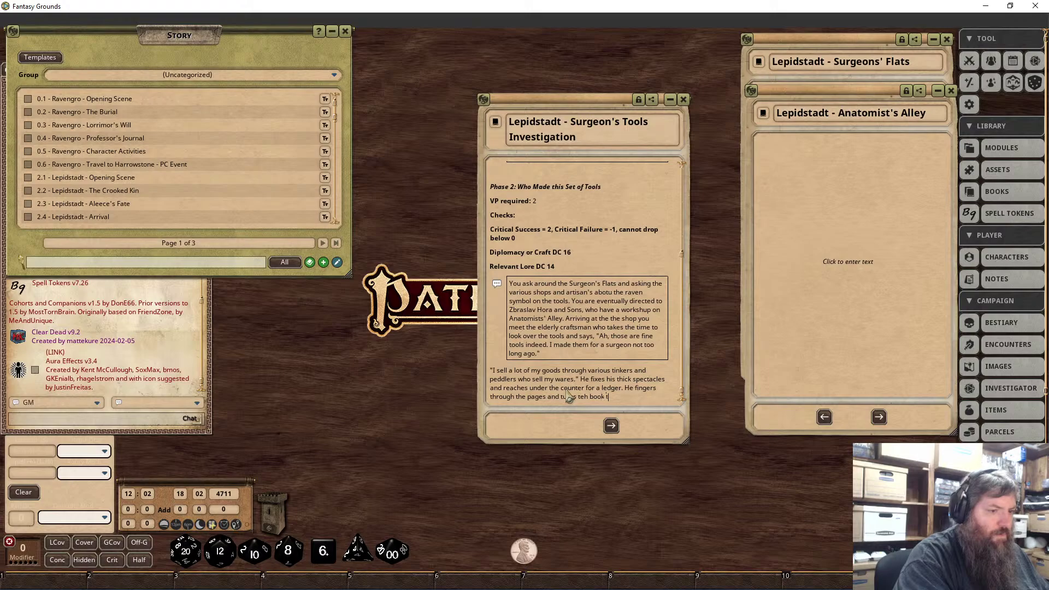
key("BackSpace")
key("BackSpace")
key("BackSpace")
key("BackSpace")
key("BackSpace")
key("BackSpace")
key("BackSpace")
type("h")
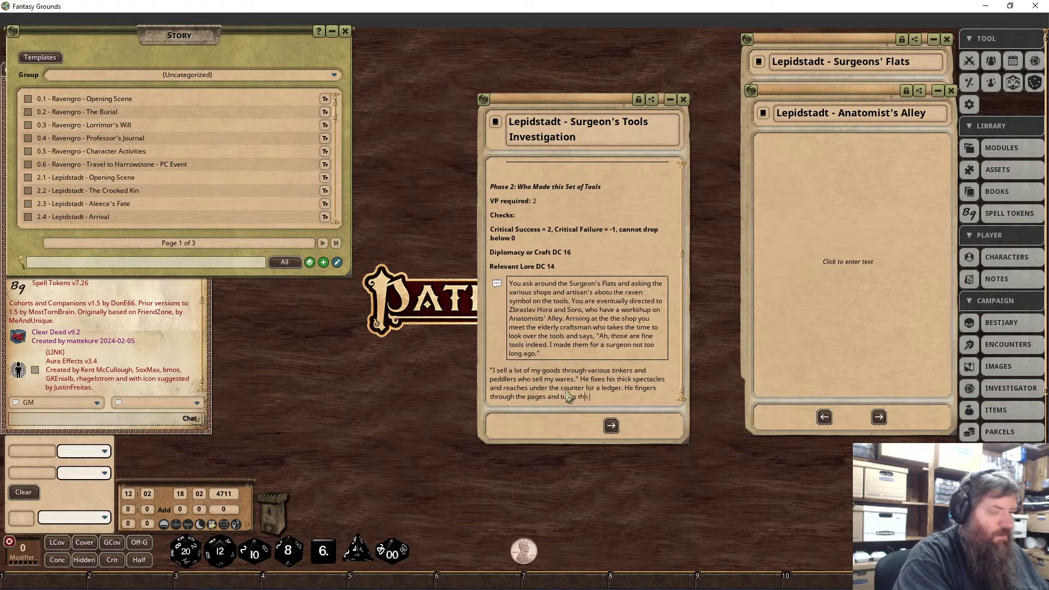
type("e book towa")
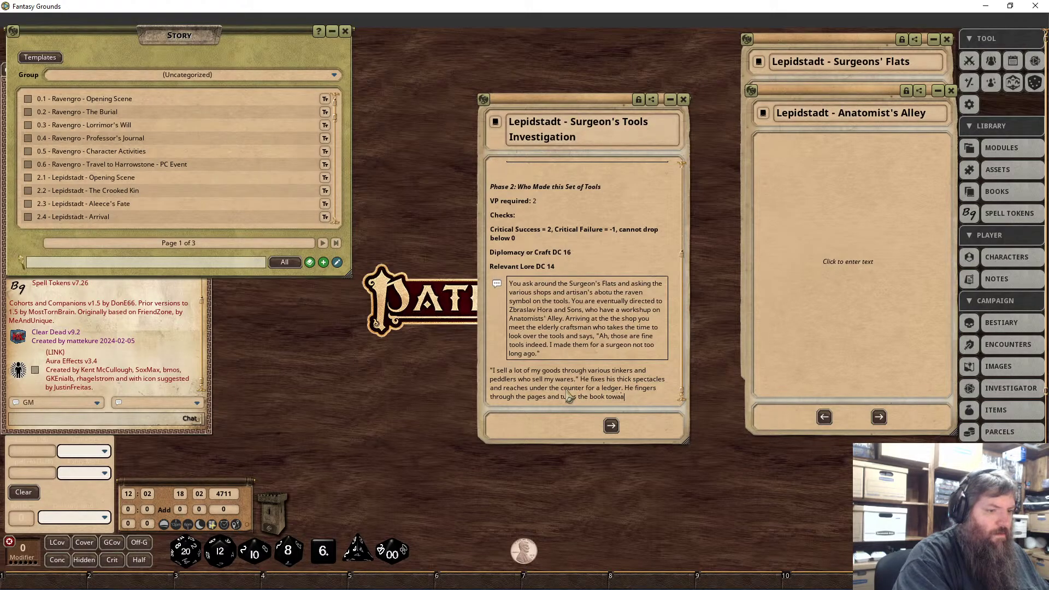
type("rds you with thr")
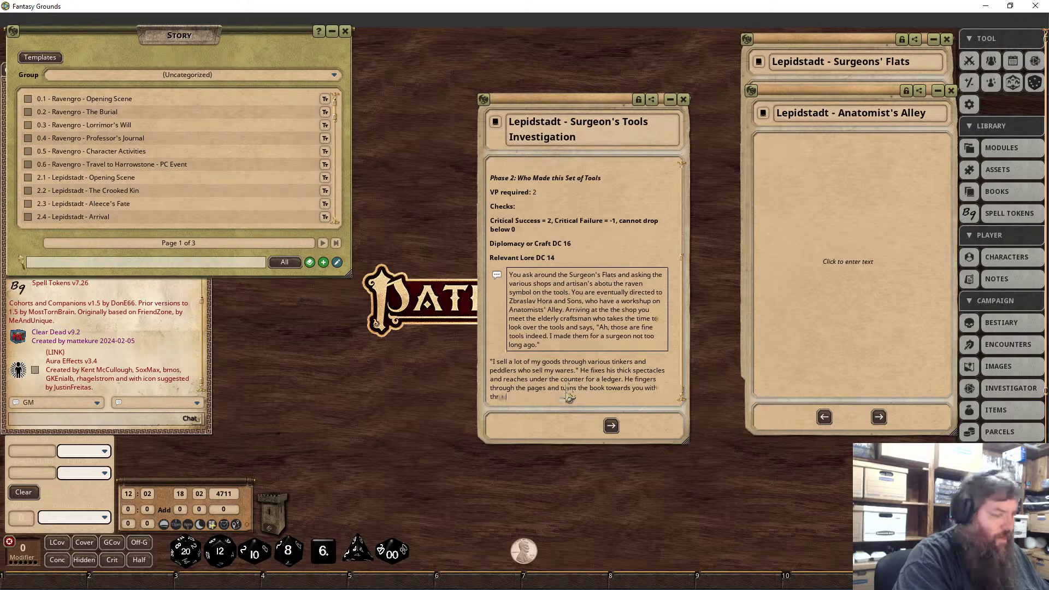
key("BackSpace")
type("ick caloused")
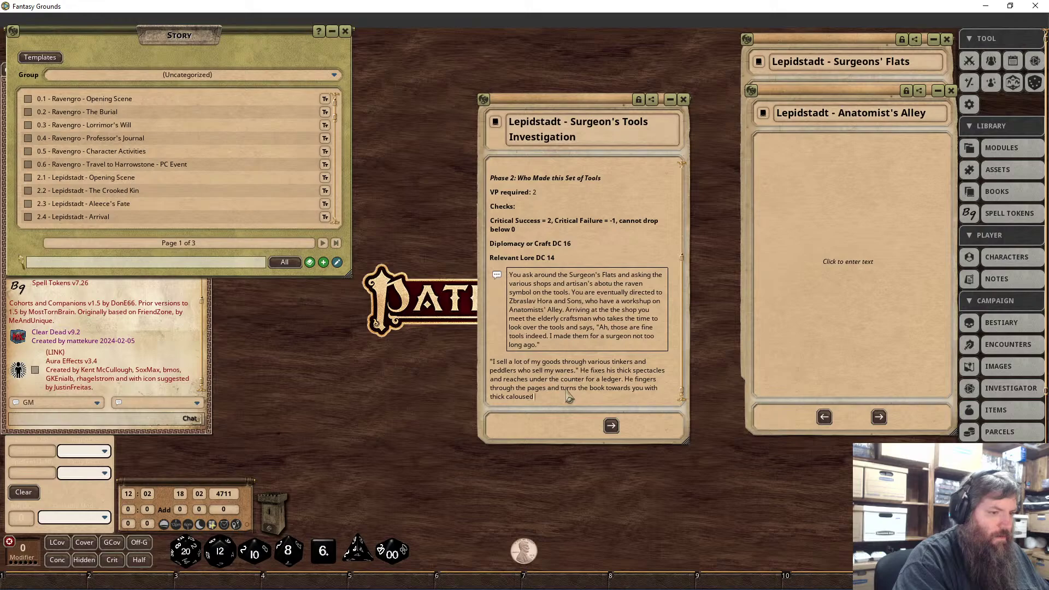
type("hands.")
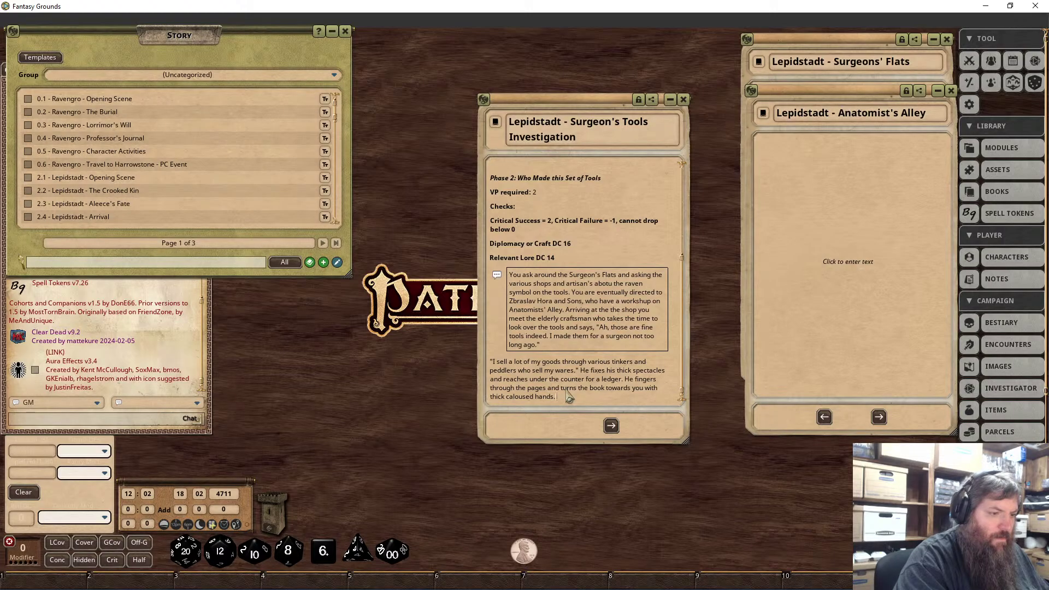
key("BackSpace")
key("BackSpace")
key("BackSpace")
key("BackSpace")
key("BackSpace")
key("BackSpace")
key("BackSpace")
key("BackSpace")
key("BackSpace")
key("BackSpace")
key("BackSpace")
key("BackSpace")
key("BackSpace")
key("BackSpace")
key("BackSpace")
key("BackSpace")
key("BackSpace")
key("BackSpace")
key("BackSpace")
key("BackSpace")
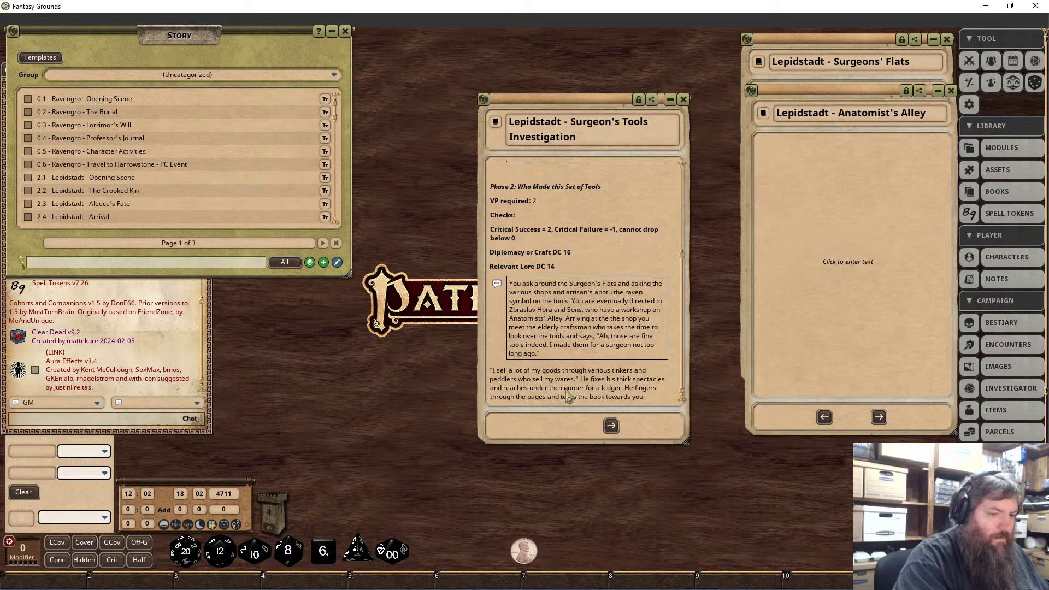
Complete the sentence about turning the book with "and points to a listing in the ledger".
type("and point")
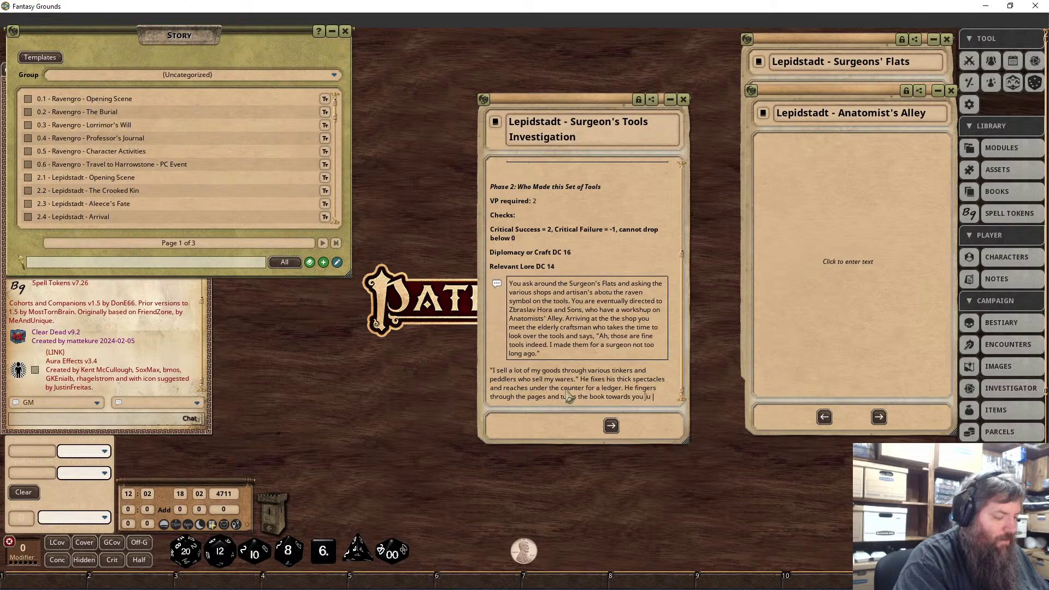
type("s to t")
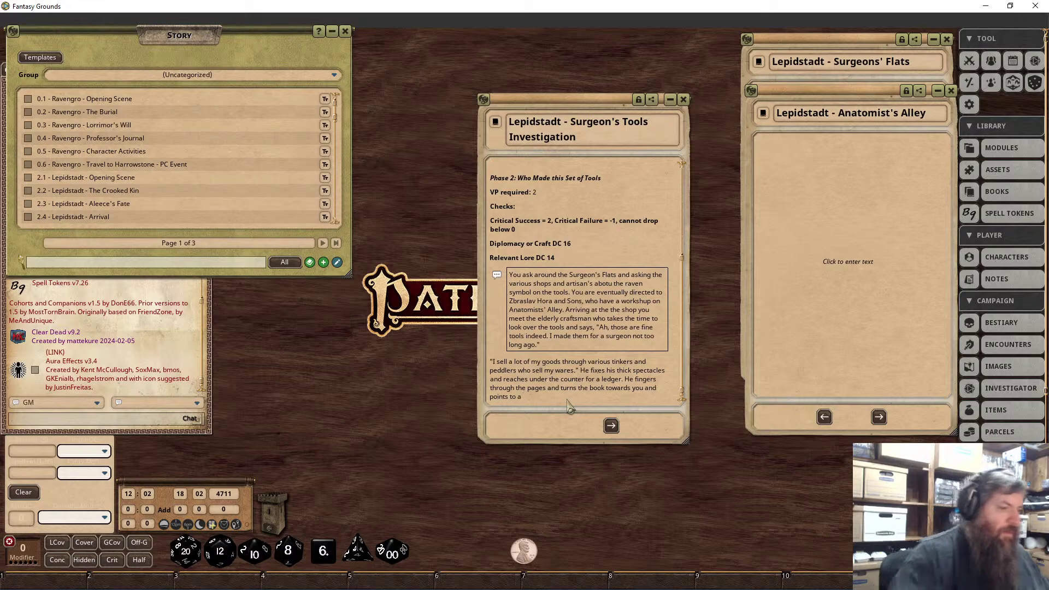
type("listing in the li")
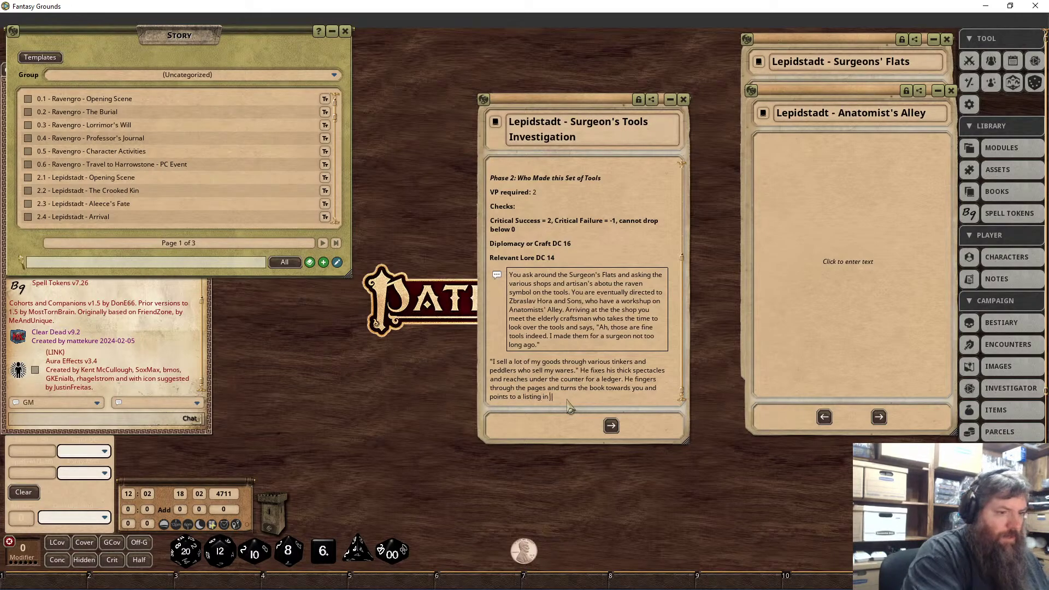
type("dger")
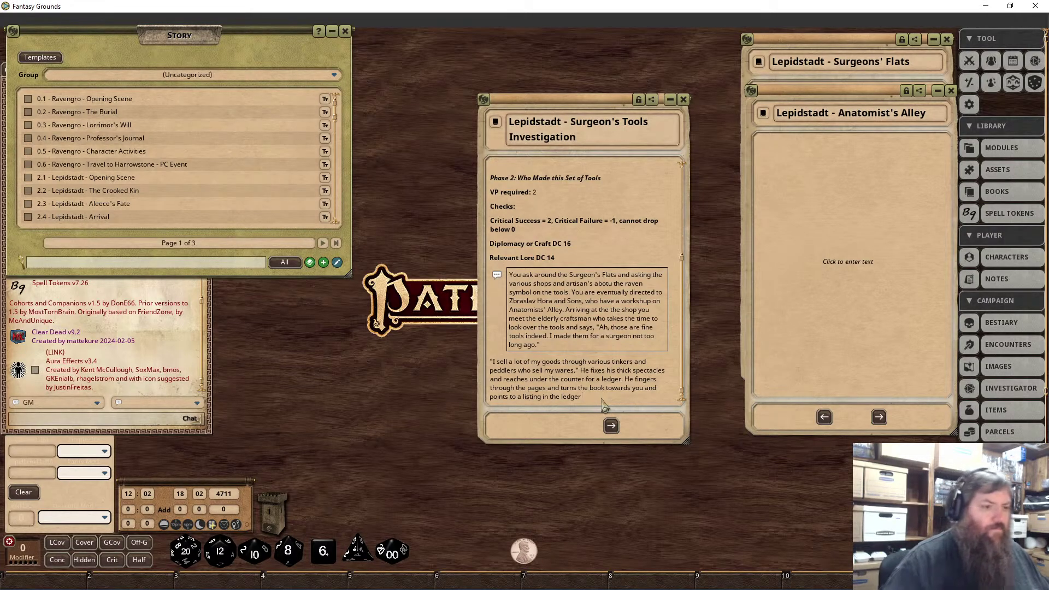
Add "The listing states that the tools were sold to one" followed by the buyer's full name.
type(". The listing stat")
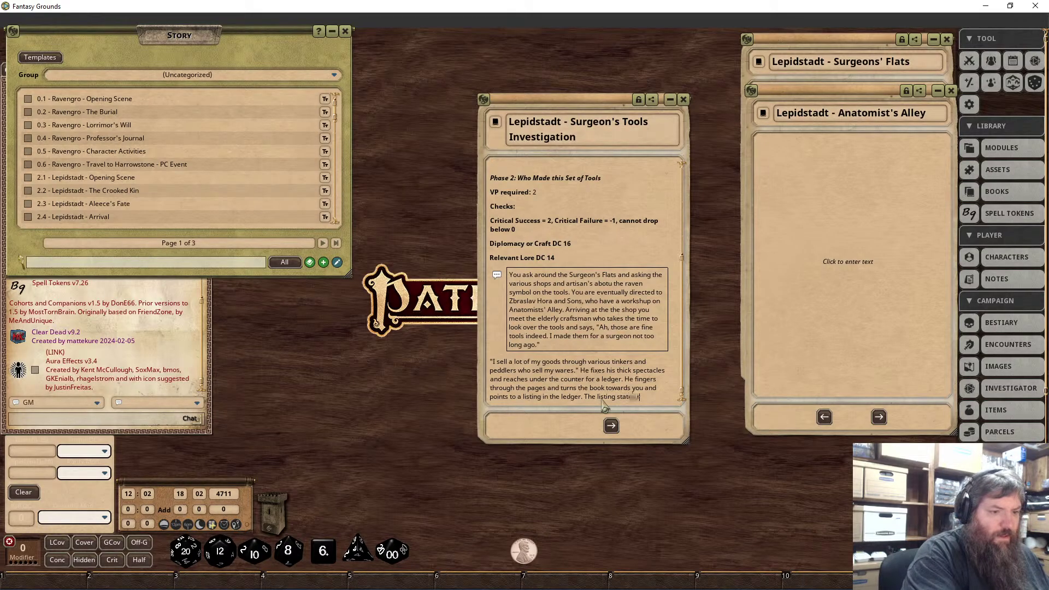
type("es that ahe ")
type("tools were do")
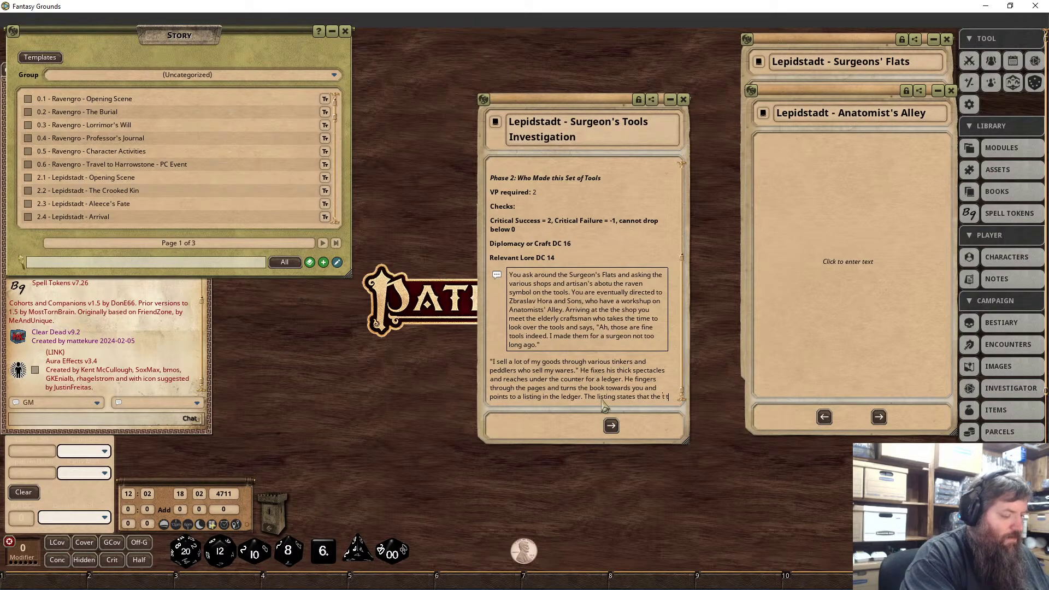
key("BackSpace")
key("BackSpace")
type("sold to ")
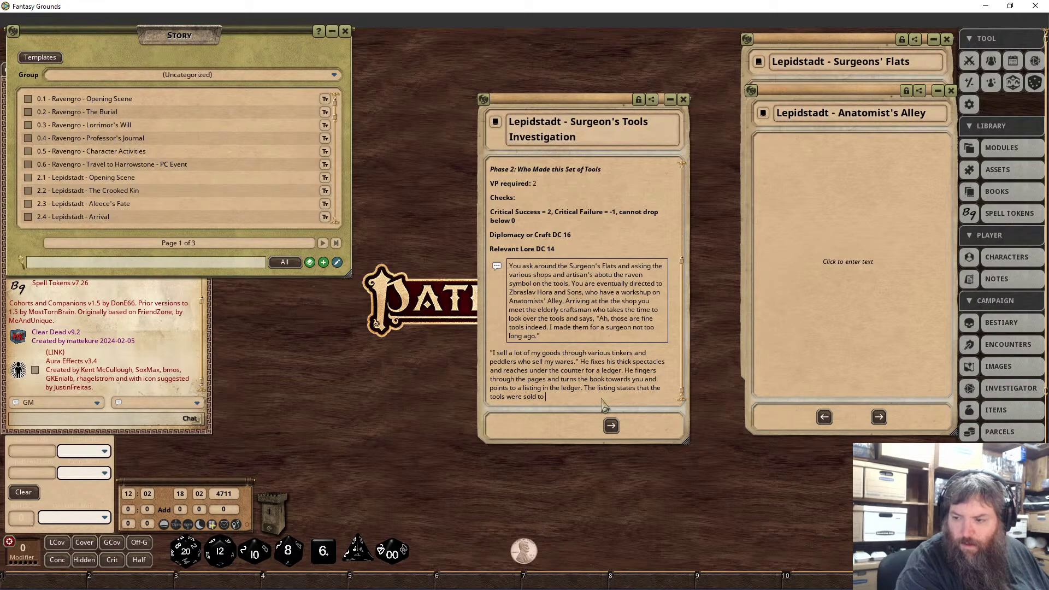
type("o")
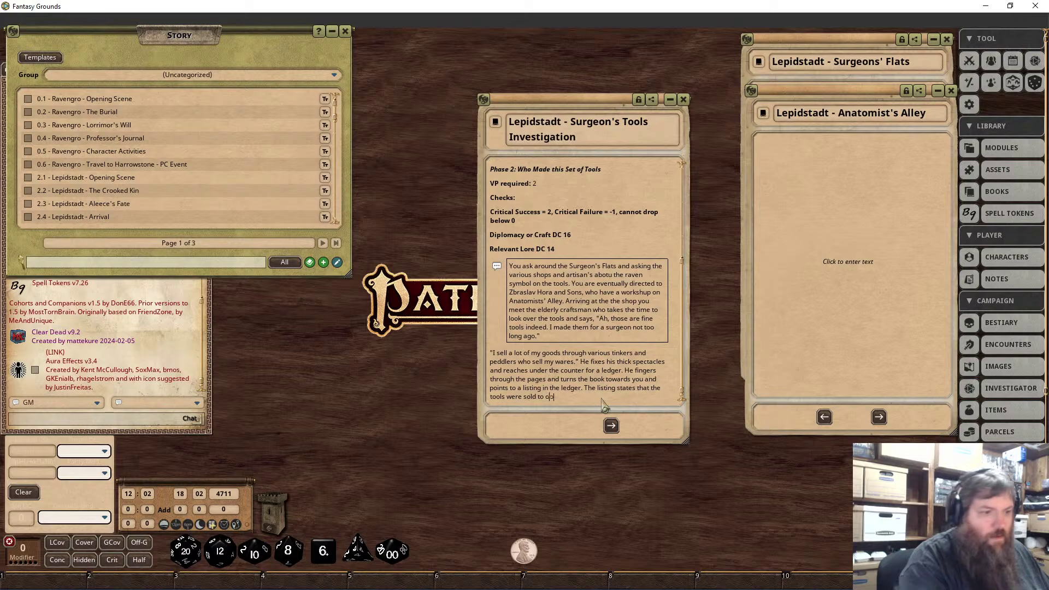
type("ne VLadka ")
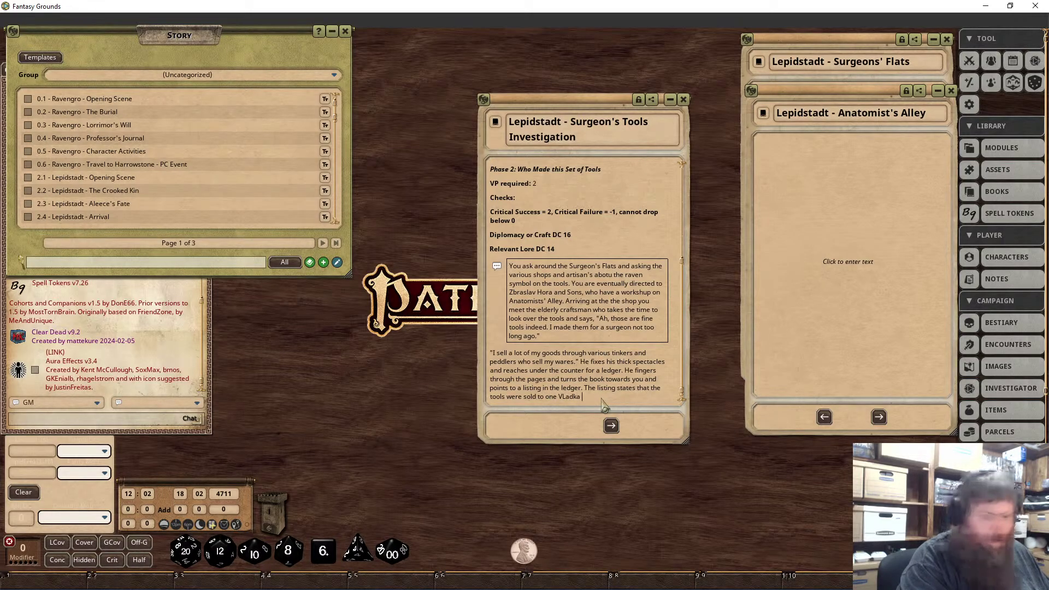
type("Kostel,")
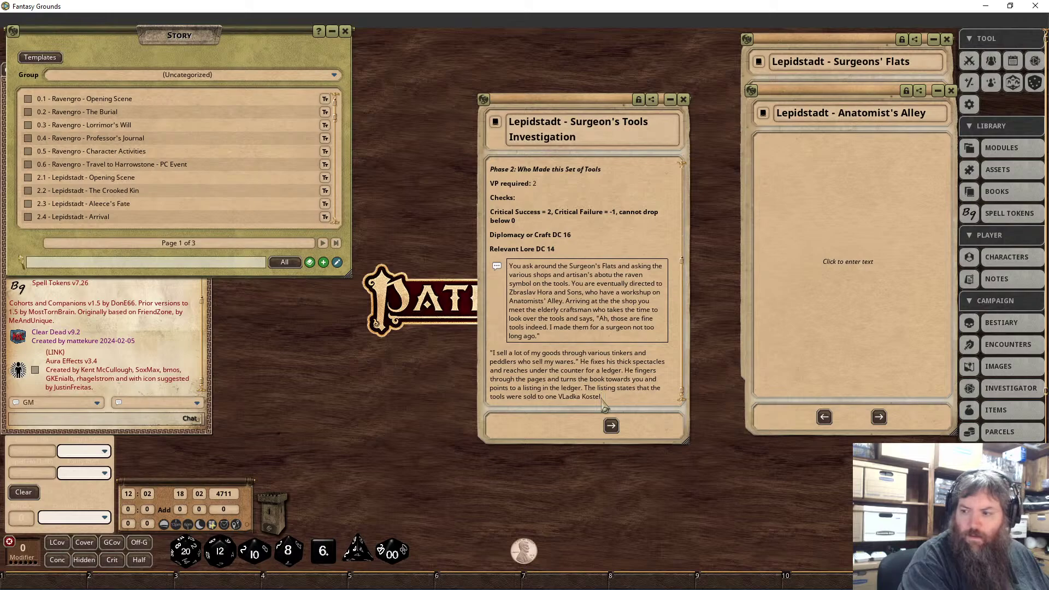
Describe the buyer in the same sentence as "a red-haired Varisian woman who wears a green scarf depicting a swan.".
type(" a red-hairec")
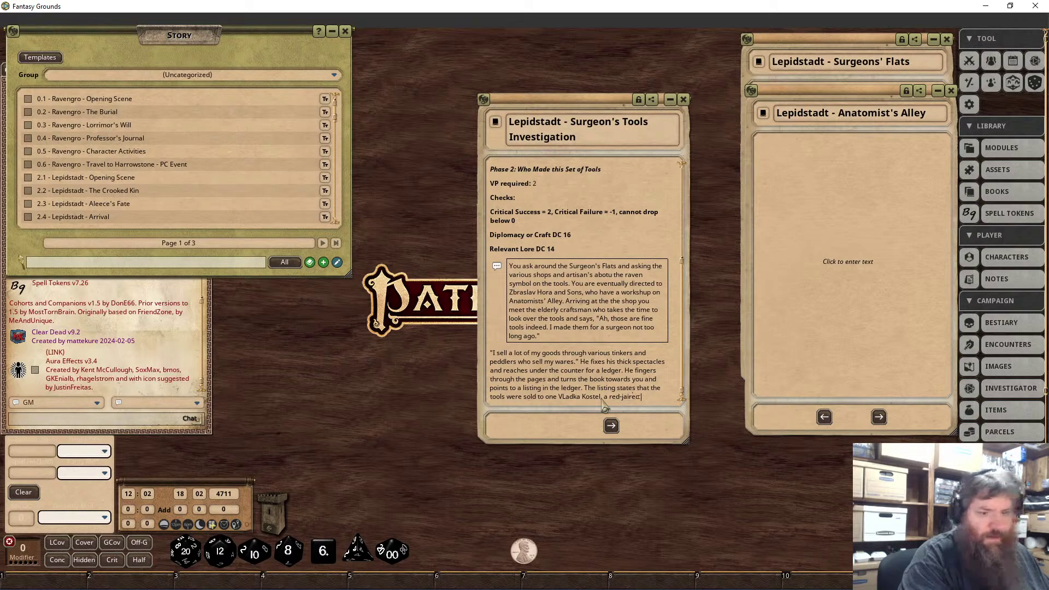
key("BackSpace")
type("haired ")
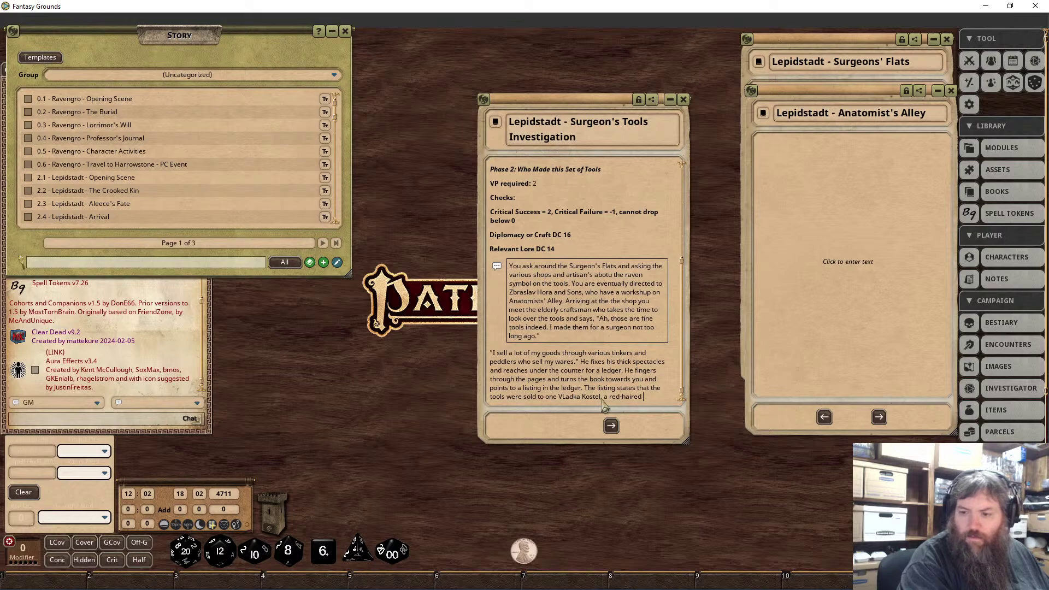
type("Varisian wen")
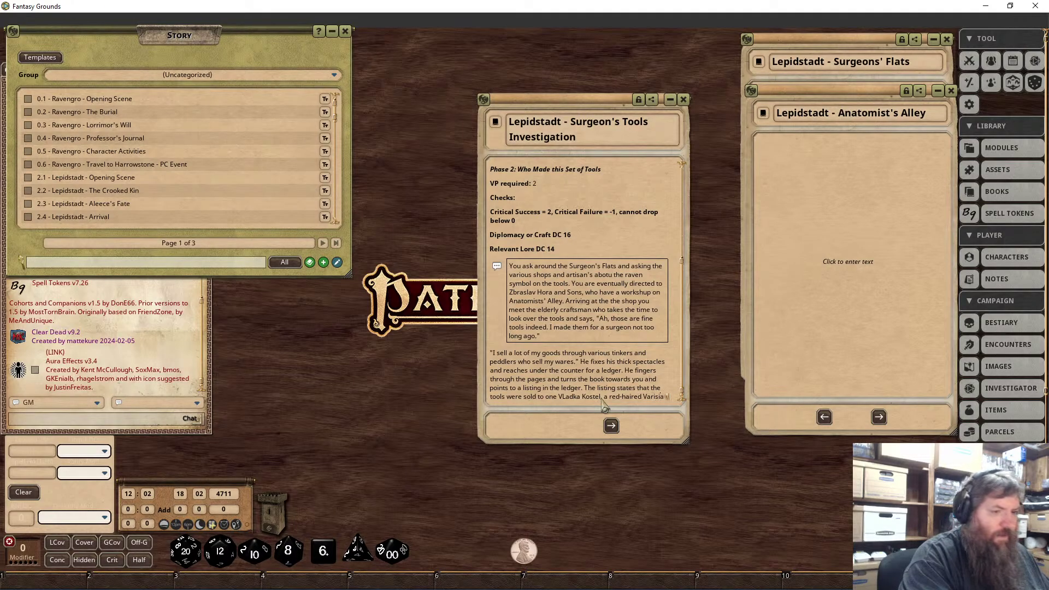
key("BackSpace")
key("BackSpace")
type("oman ")
type("who wears a")
type(" d")
type("green ")
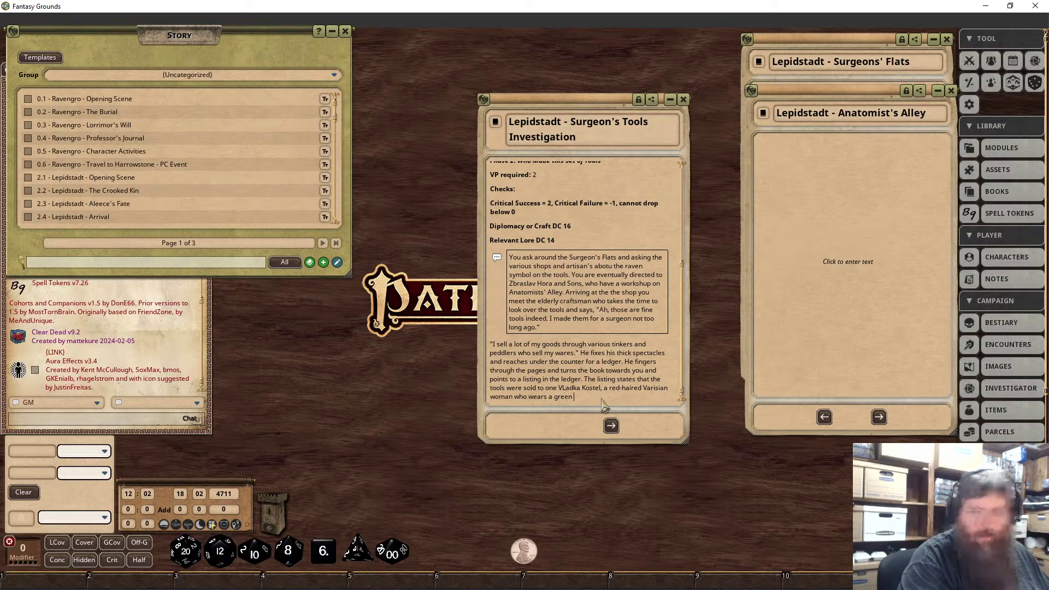
type("scarf depicting a swan.")
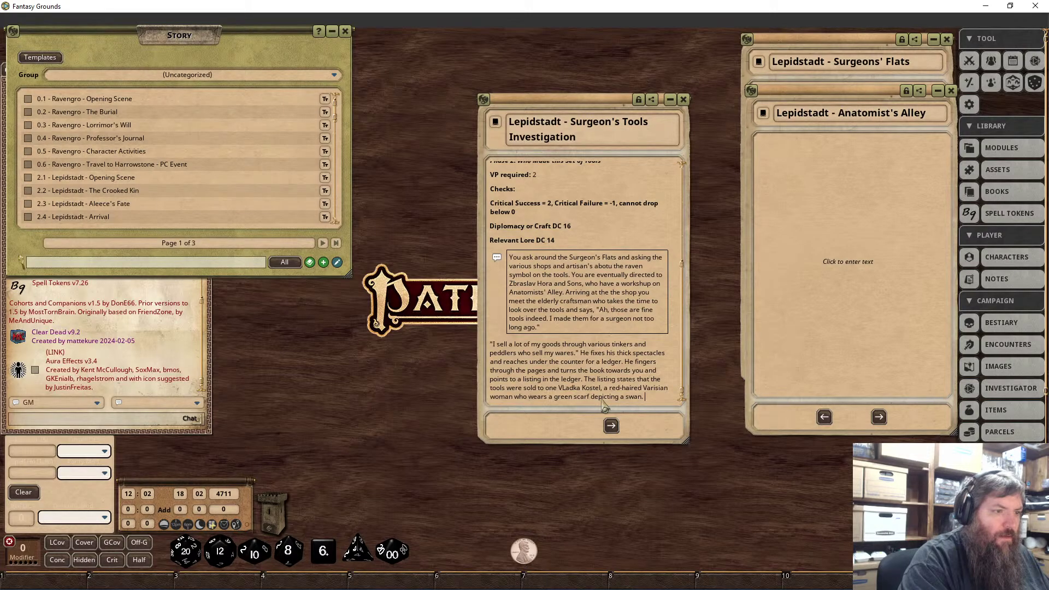
Continue the craftsman's paragraph with his first name followed by 'adds, "I am pretty sure'.
key("shift")
type("Zb")
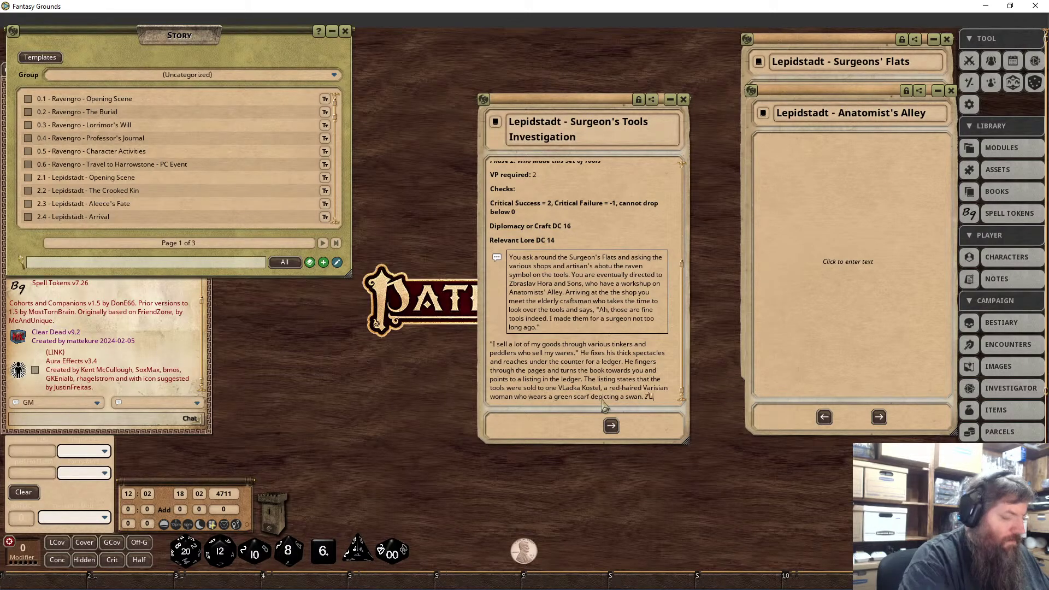
type("raslav ")
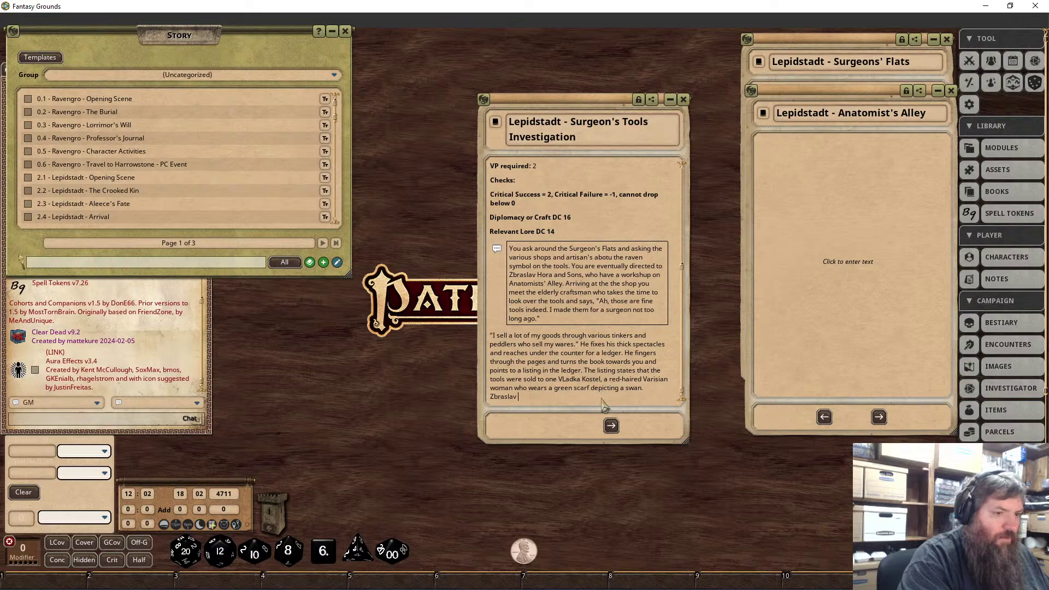
type("adds, \"")
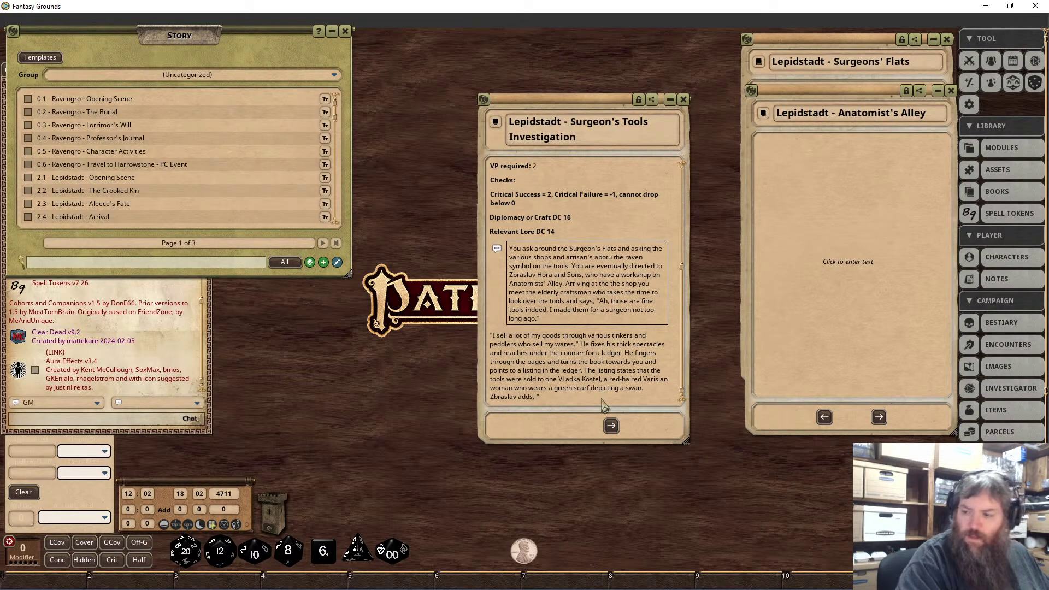
type("I")
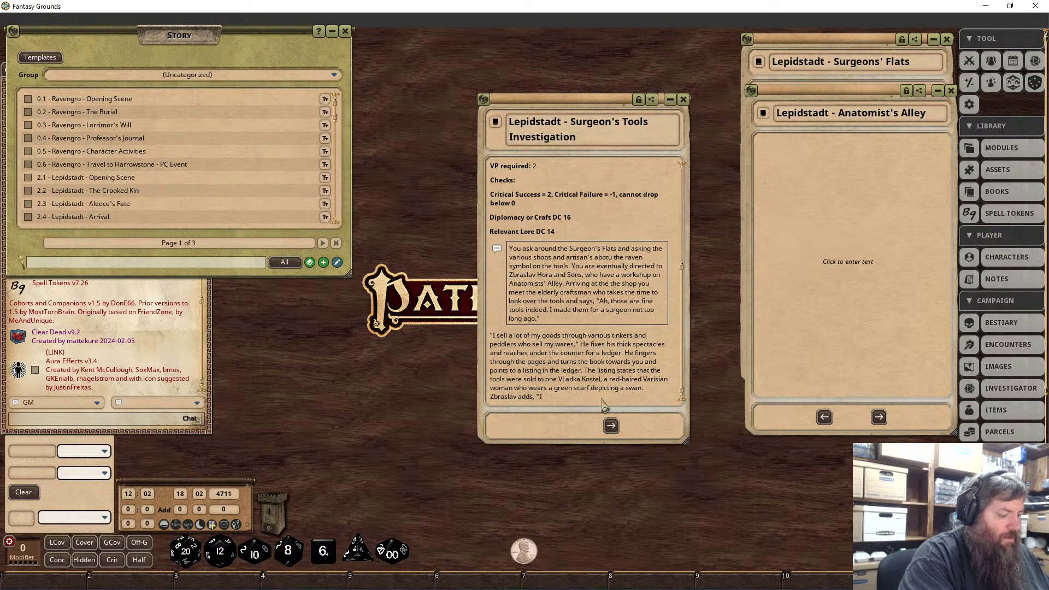
type(" am pretty sure")
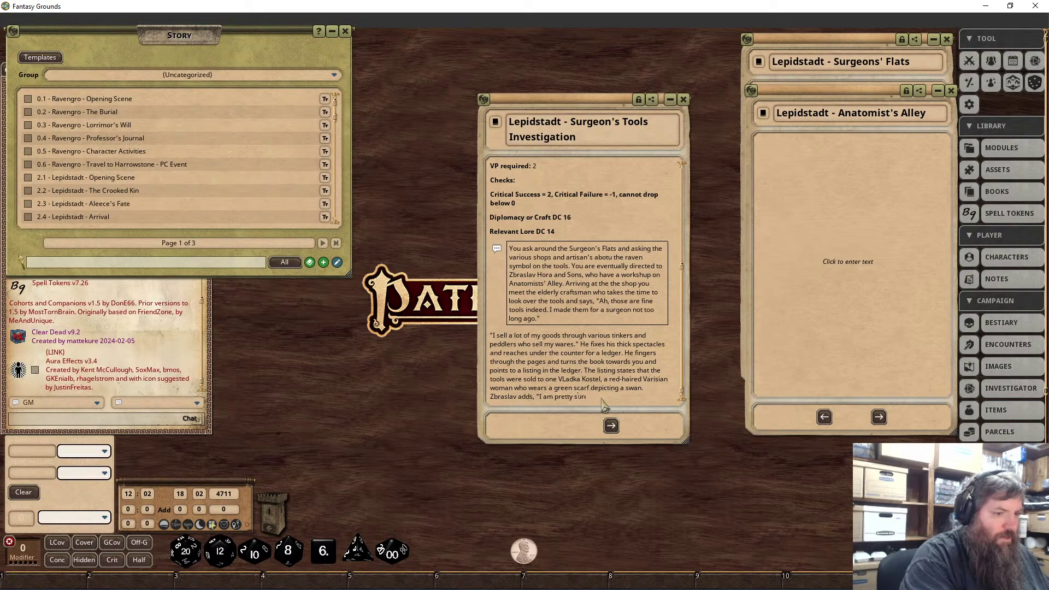
Complete the craftsman's quote with "she works for one of them auction houses, but I couldn't tell you which one.".
type(" she works for one of then")
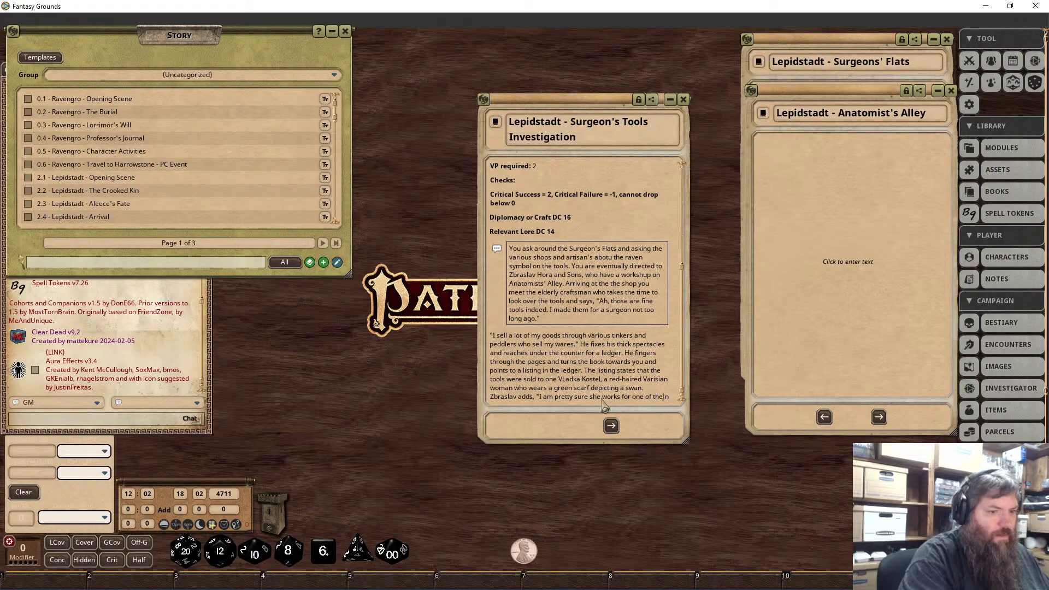
key("BackSpace")
type("m auction house")
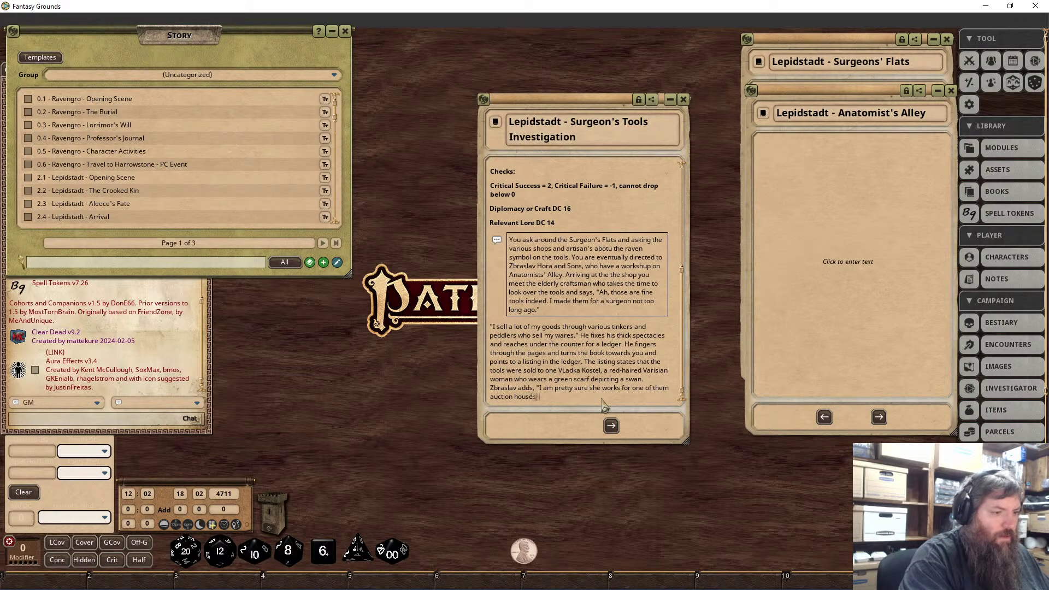
type("s, but")
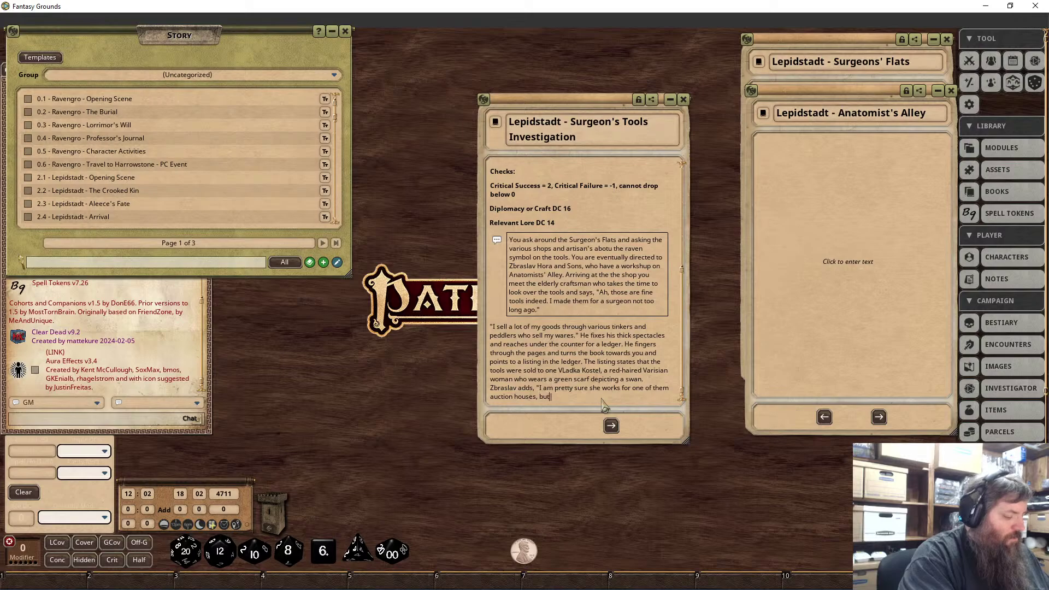
type(" I couldnt")
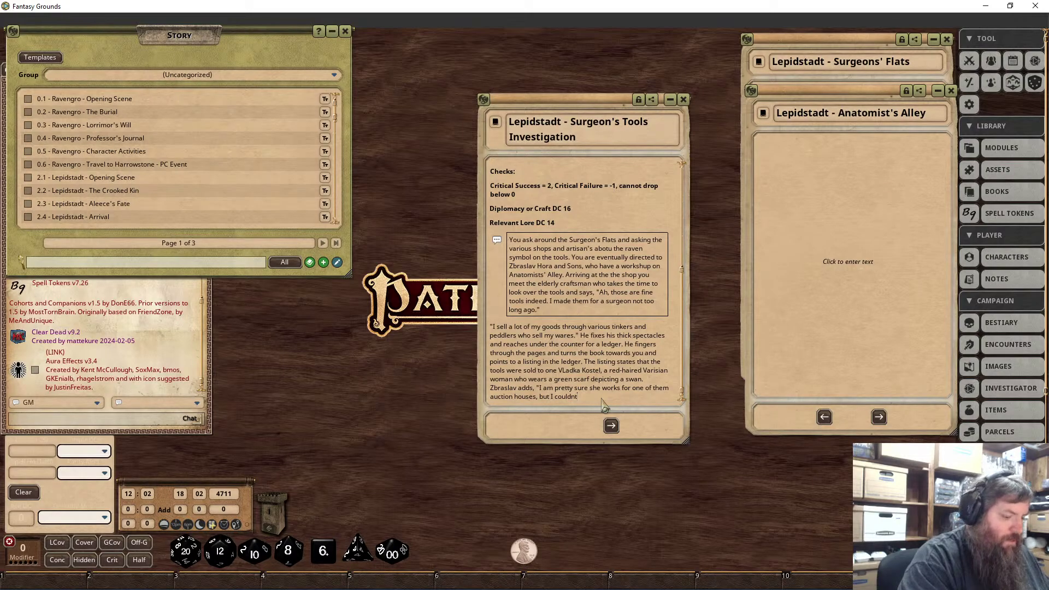
key("BackSpace")
type("'t tell you which one.")
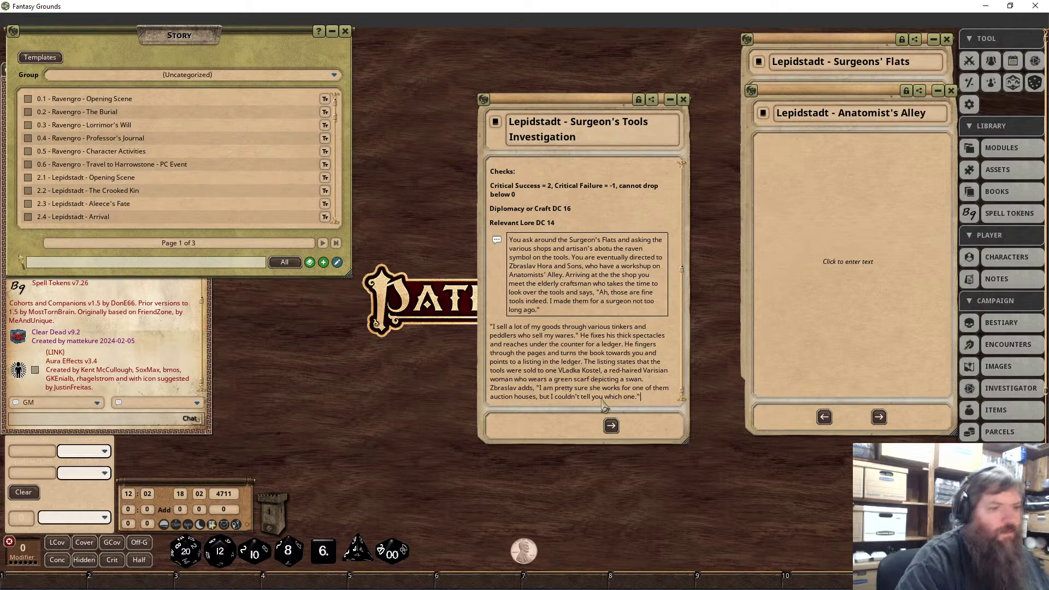
Format the craftsman's ledger paragraph as a chat frame matching the framed text above it.
left_click_drag(641, 397, 491, 326)
right_click(541, 363)
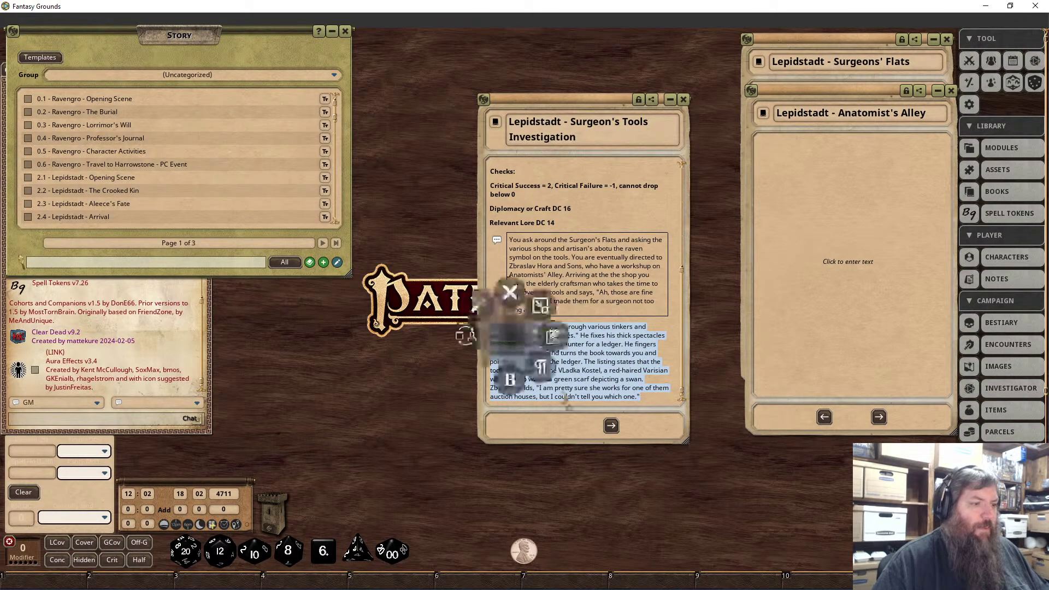
left_click(584, 397)
scroll(583, 399, "down", 1)
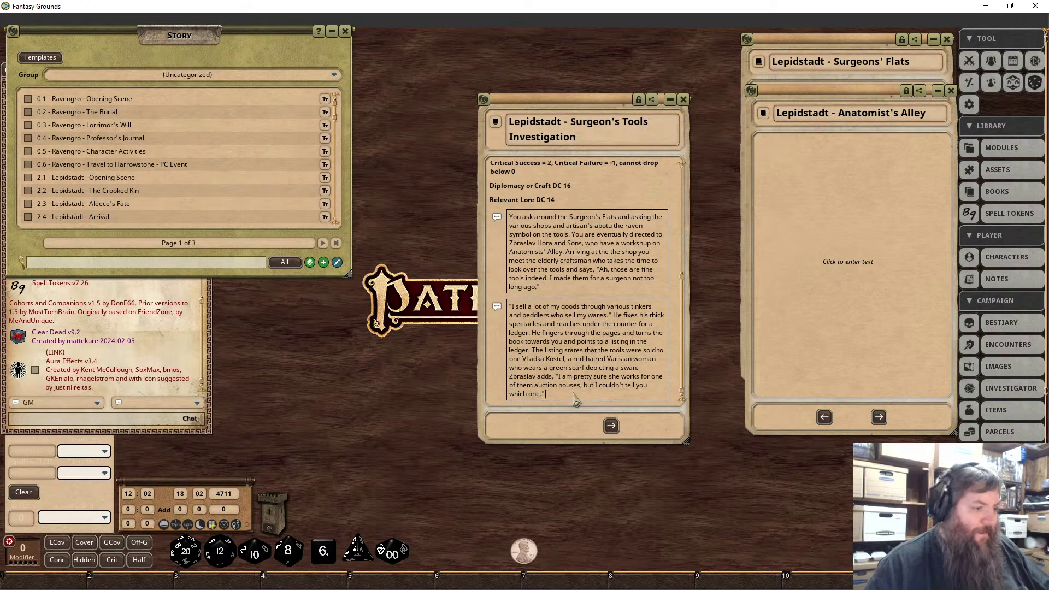
Add the heading "Phase 3: Who Bought the Tools" on a new line below the framed ledger paragraph.
scroll(576, 402, "down", 2)
left_click(511, 390)
key("Return")
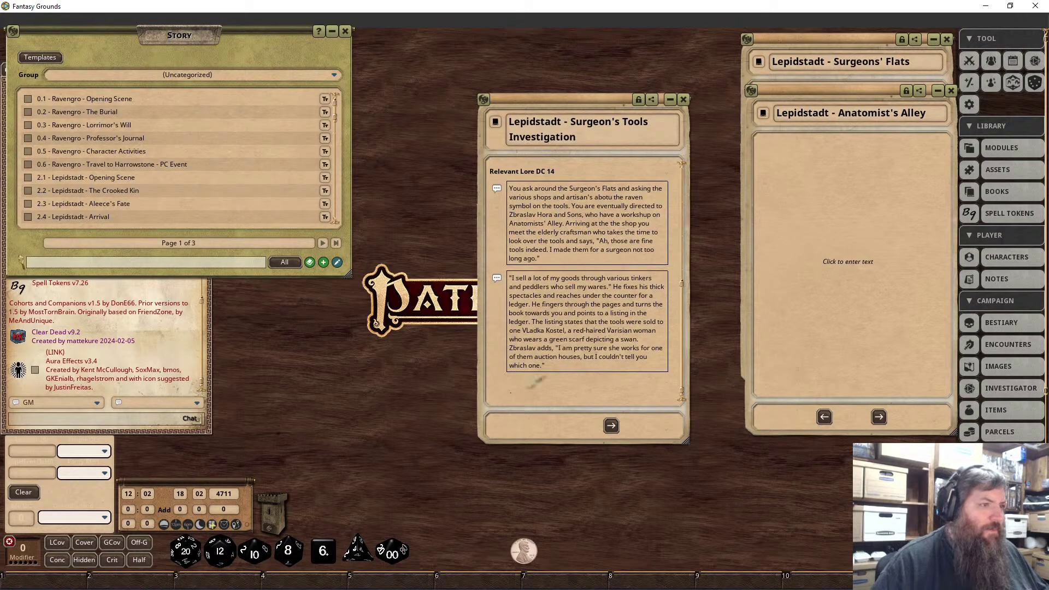
scroll(533, 377, "up", 10)
scroll(533, 374, "down", 8)
scroll(534, 376, "down", 2)
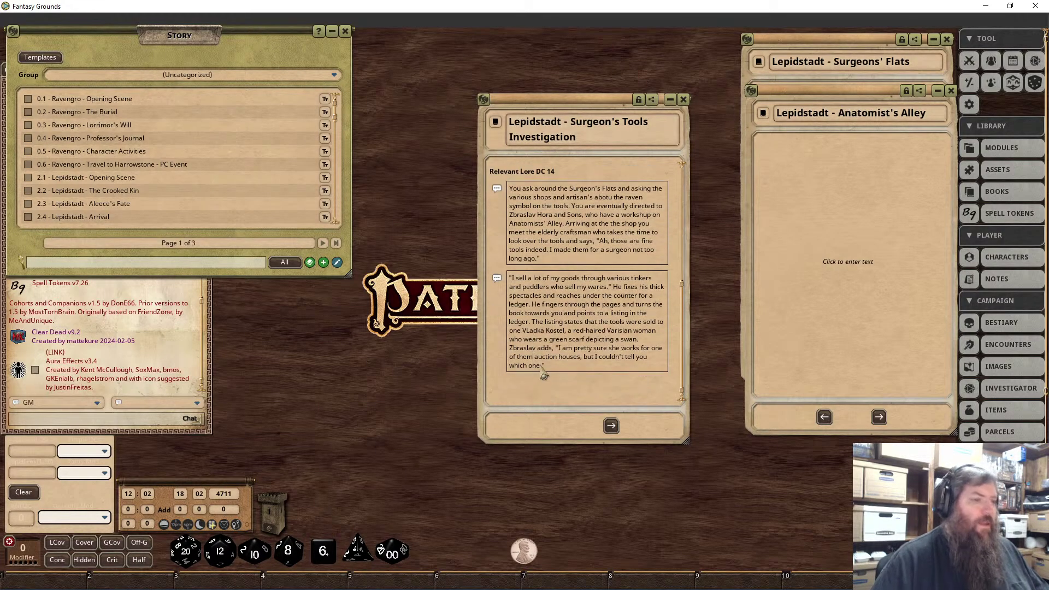
type("Pahe")
key("BackSpace")
key("BackSpace")
key("BackSpace")
type("hase 3:")
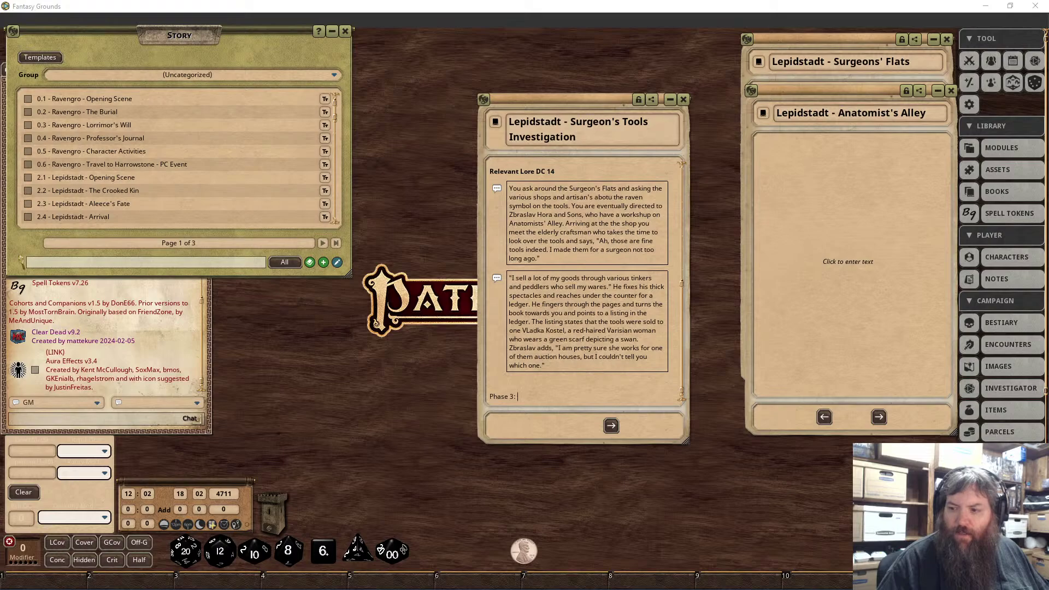
left_click(560, 403)
type("Who Bought")
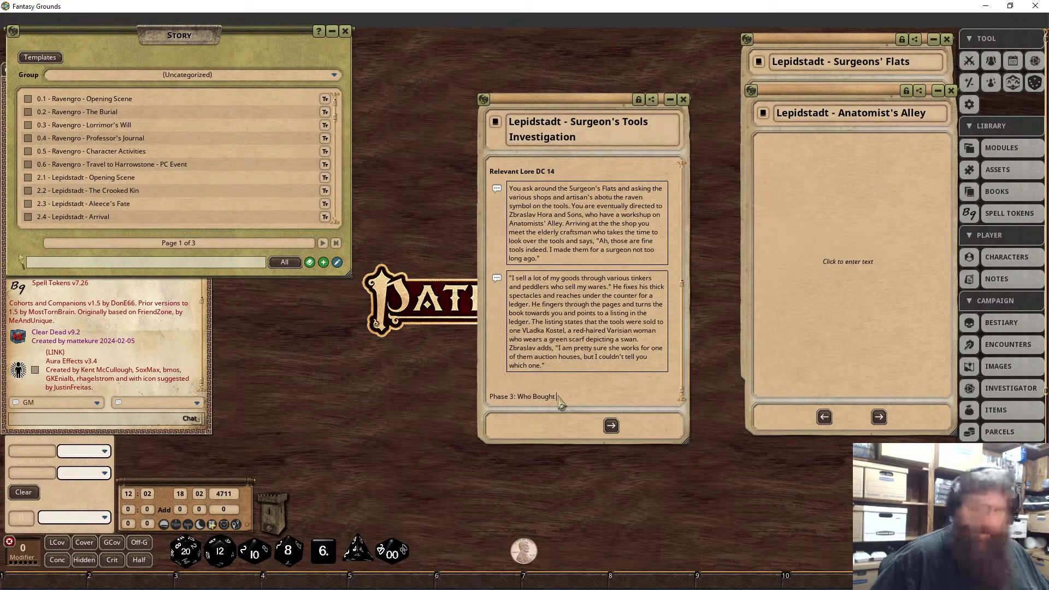
type(" the Tools")
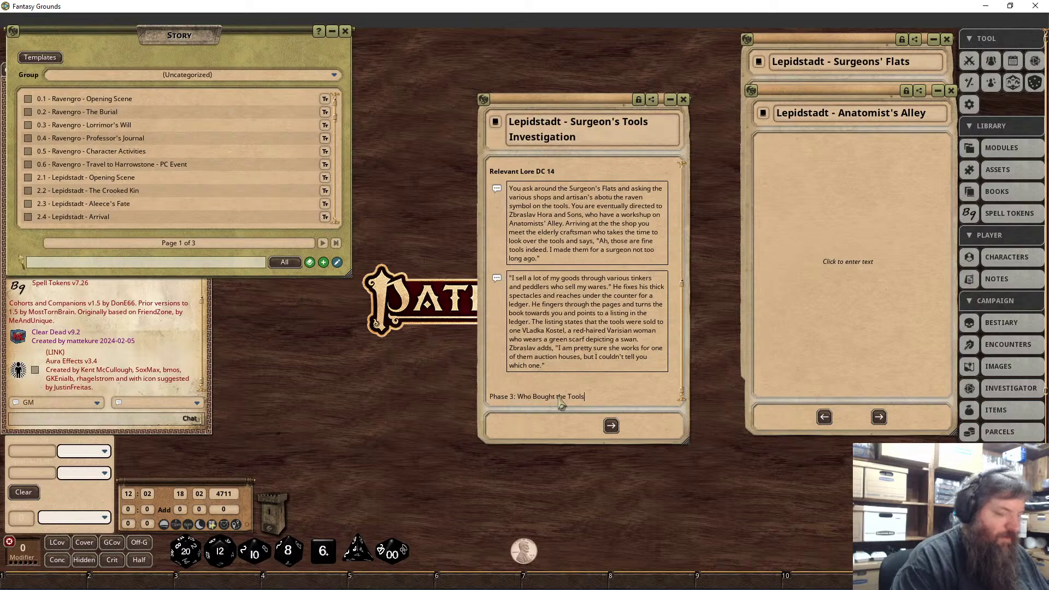
Format the "Phase 3: Who Bought the Tools" heading in bold italic.
scroll(561, 405, "down", 1)
left_click_drag(492, 385, 590, 392)
right_click(572, 388)
left_click(571, 429)
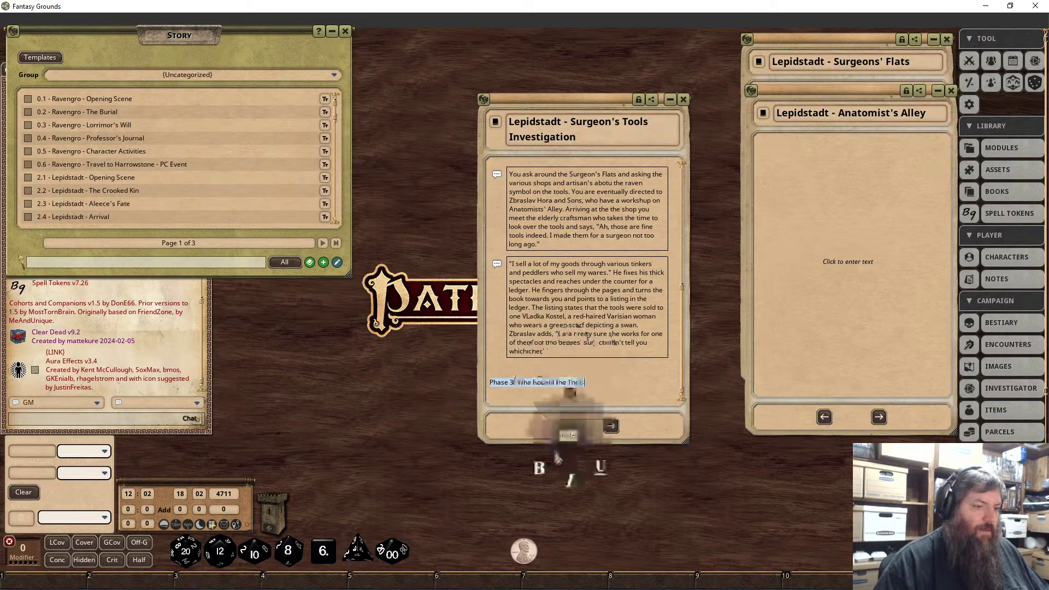
right_click(540, 384)
left_click(536, 428)
left_click(537, 466)
Copy the Phase 1 block from "VP required" through "Gather Information DC 14" and paste it under the Phase 3 heading.
left_click(511, 402)
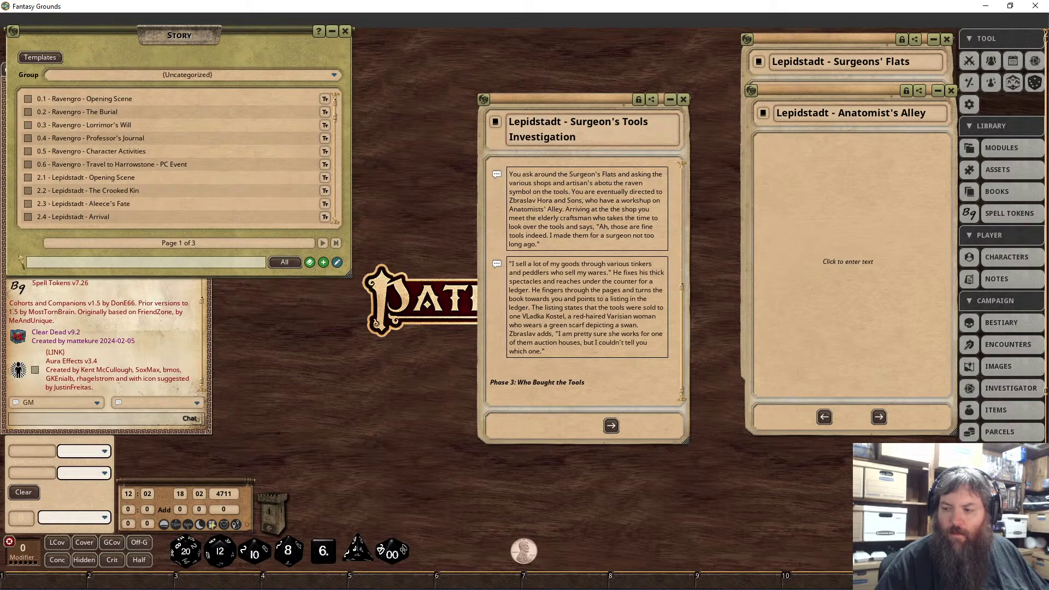
scroll(541, 306, "up", 2)
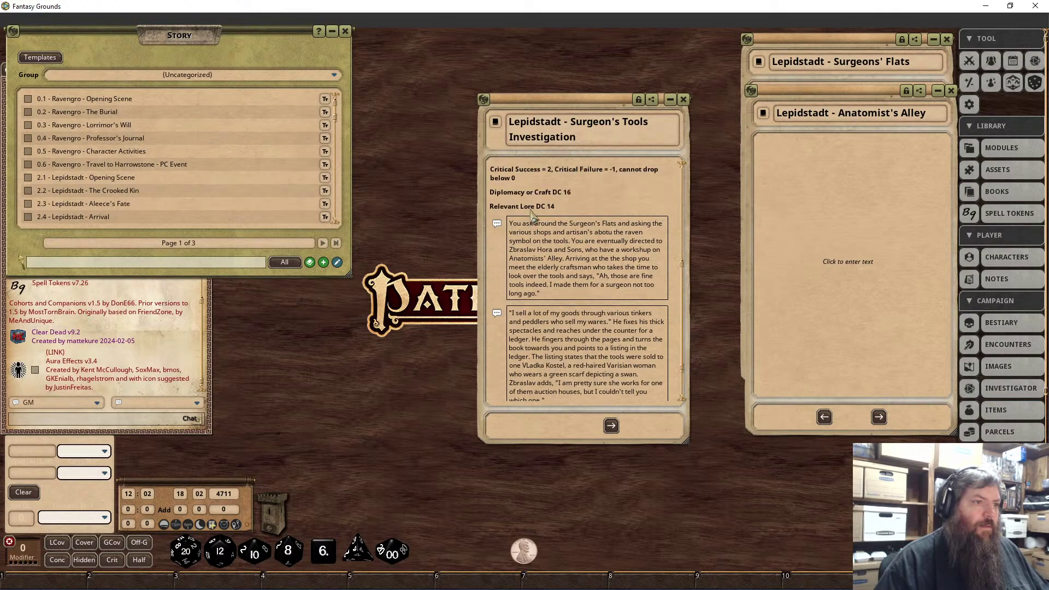
scroll(533, 214, "up", 2)
scroll(530, 222, "down", 4)
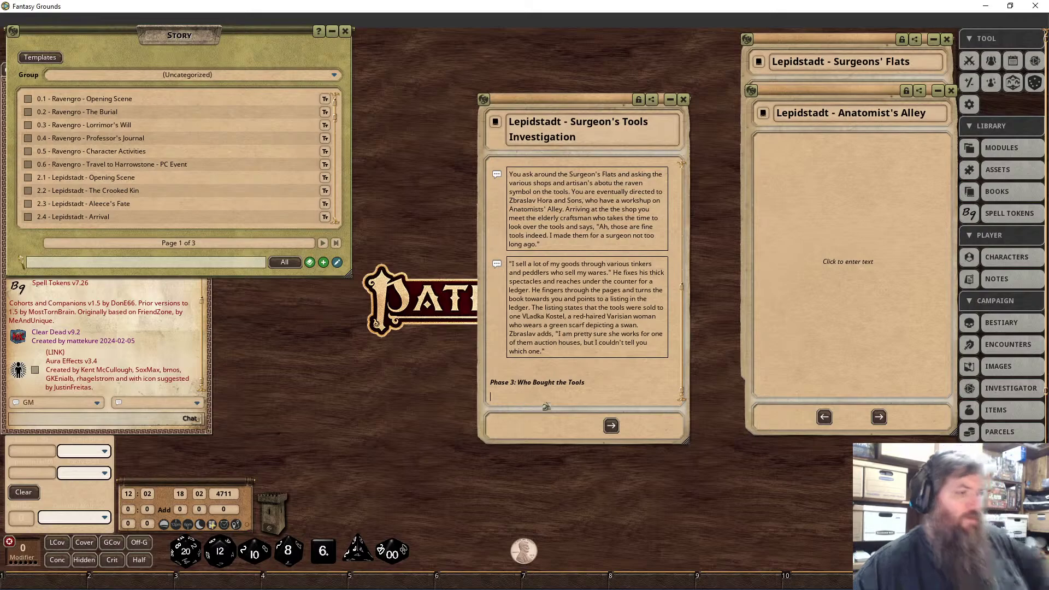
scroll(546, 406, "up", 3)
scroll(545, 406, "up", 3)
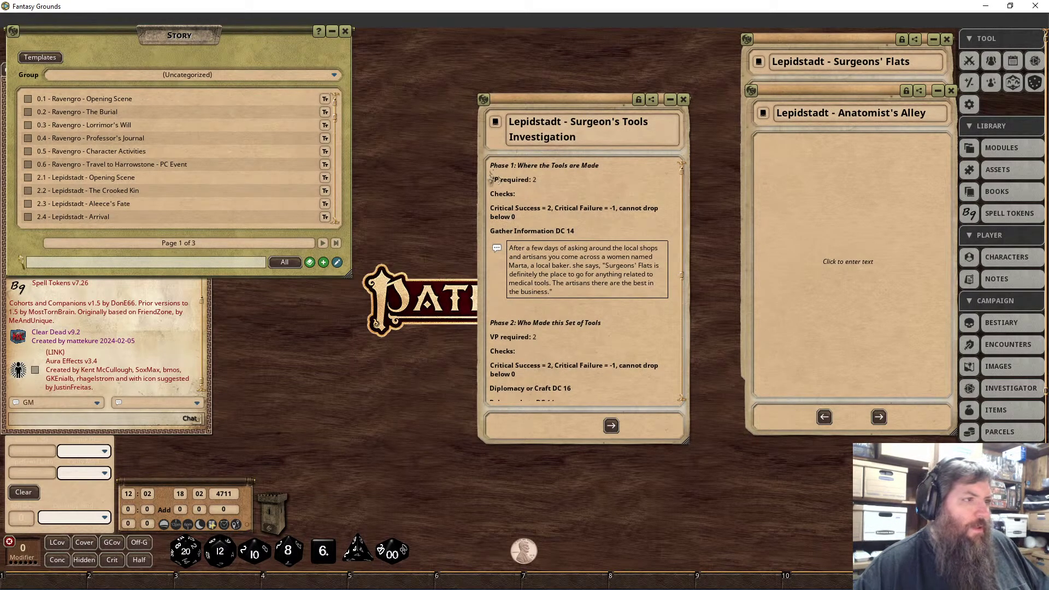
left_click_drag(495, 180, 592, 234)
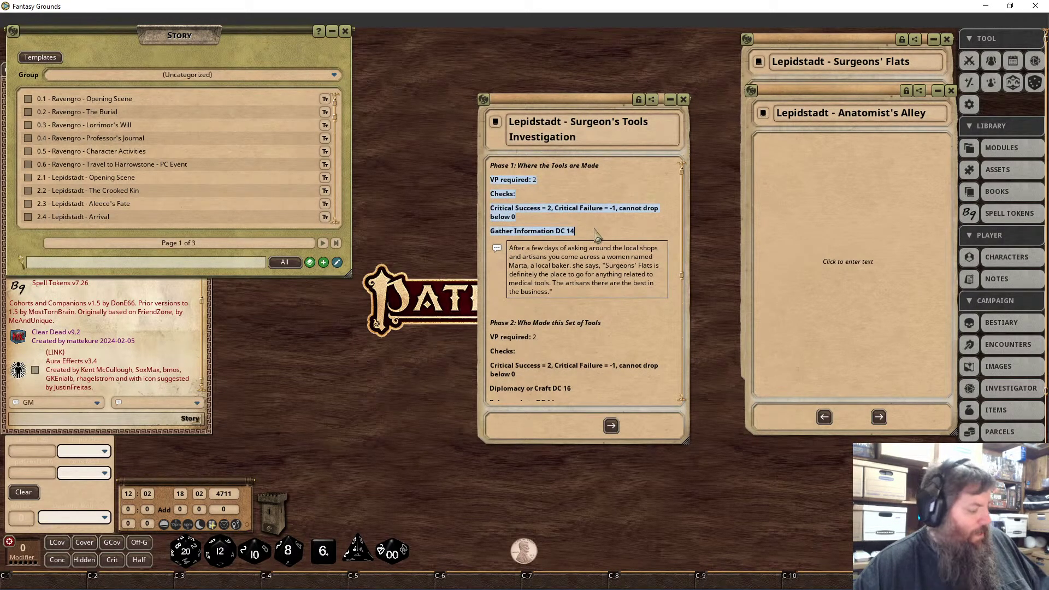
scroll(593, 234, "down", 3)
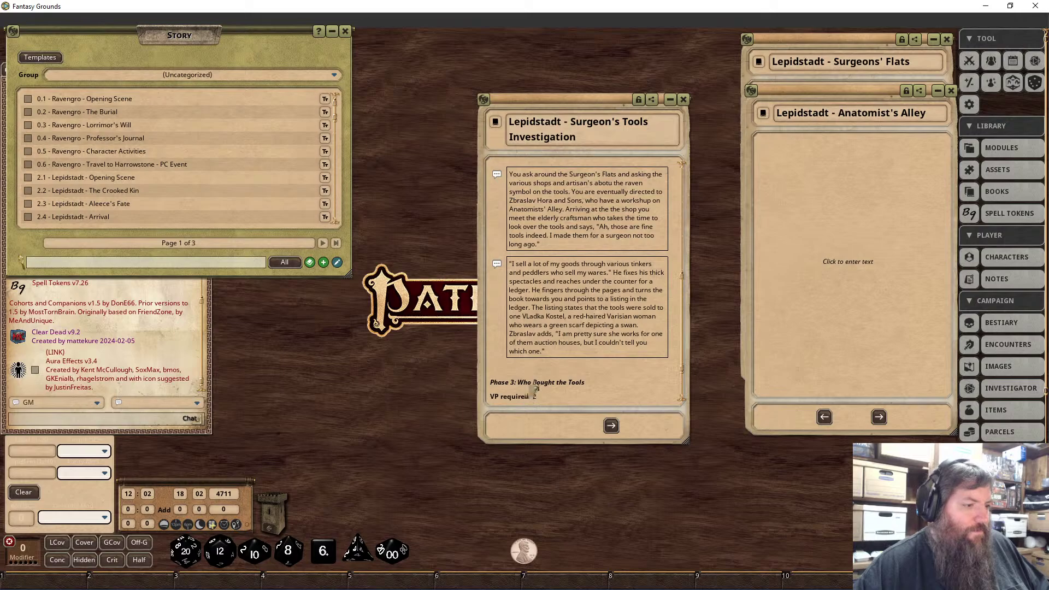
scroll(538, 384, "down", 2)
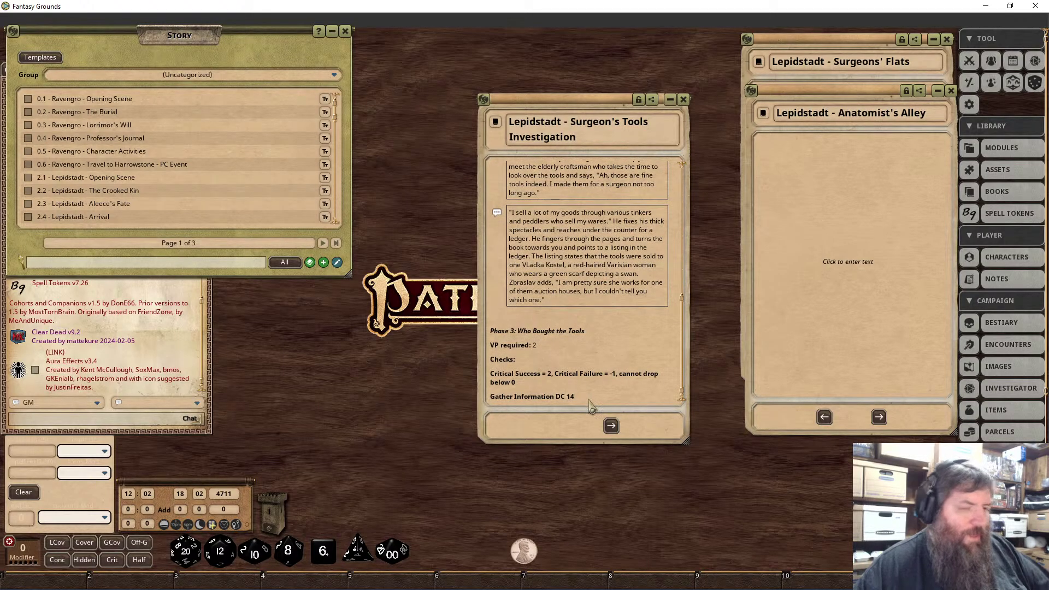
Set the Phase 3 Gather Information check to DC 18 and add an empty unformatted line below it.
type("8")
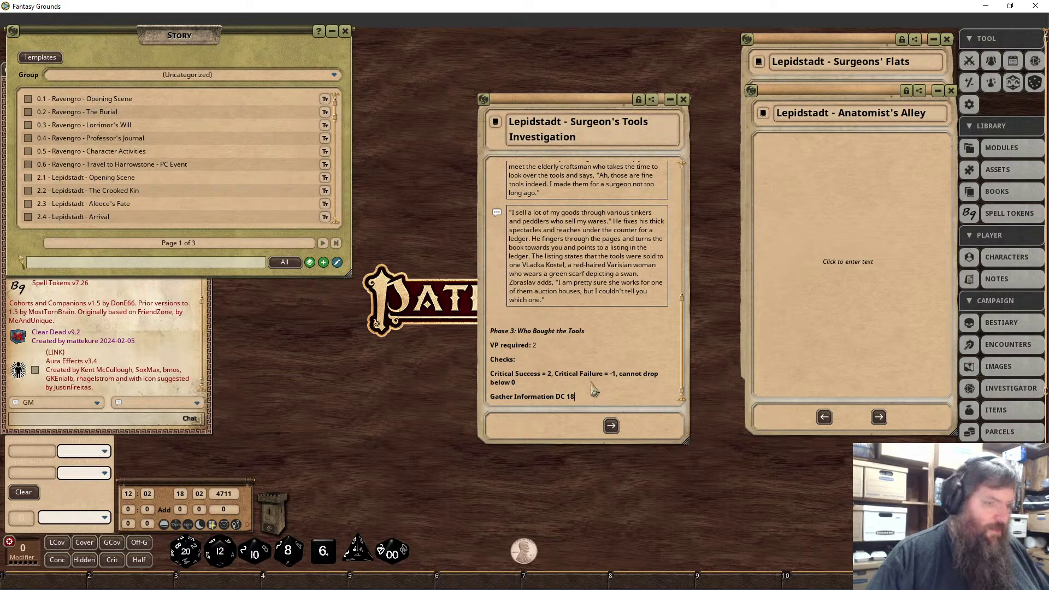
key("Return")
type("ffds")
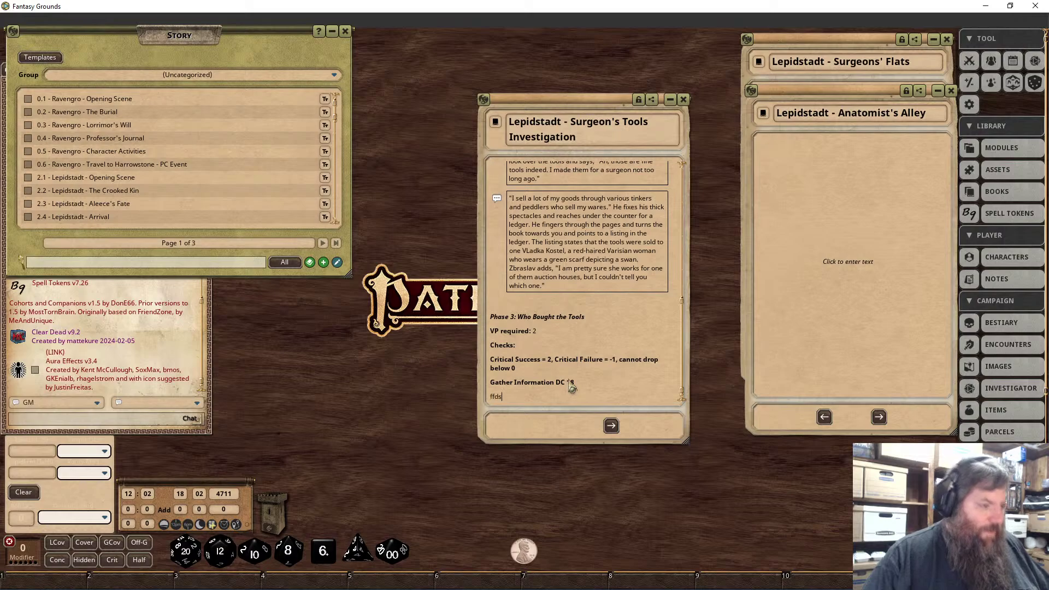
key("BackSpace")
key("BackSpace")
key("BackSpace")
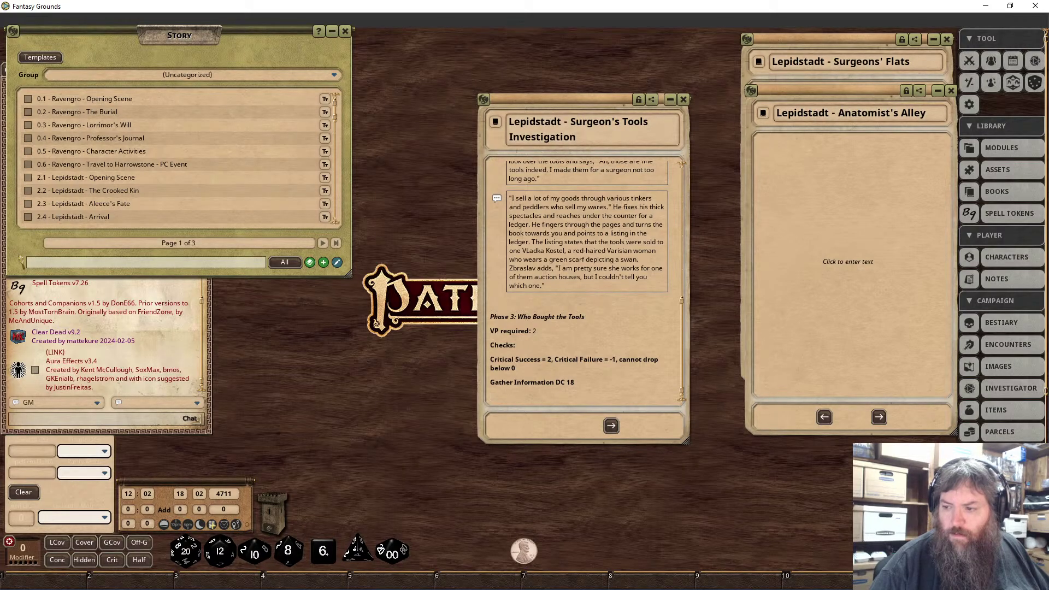
Below the Phase 3 Gather Information check, write "You spend your day asking around Lepidstadt about the various auction houses, which their are surprising many.".
left_click(490, 396)
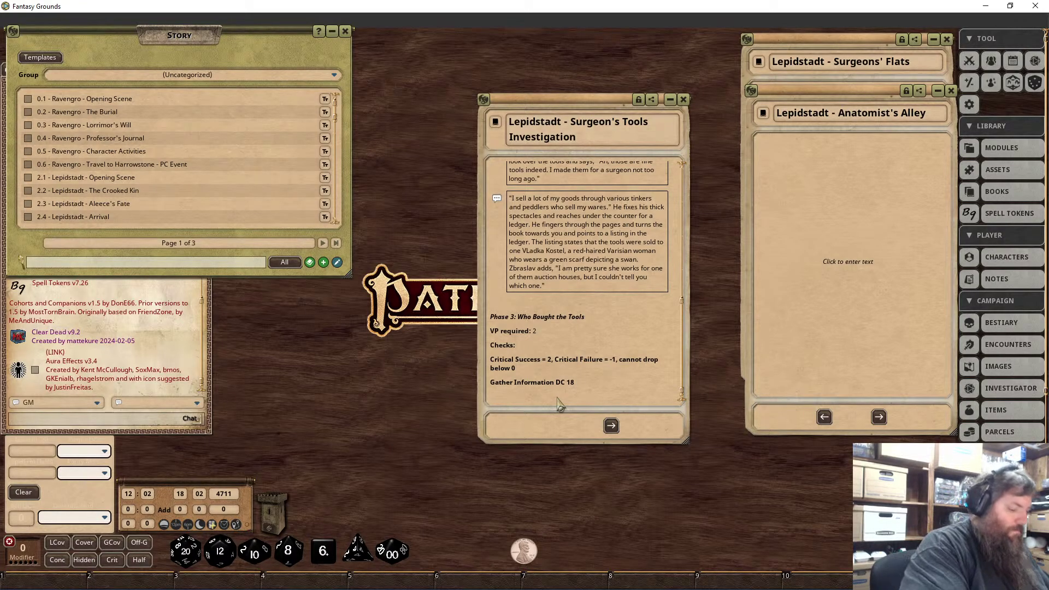
type("You spend your day")
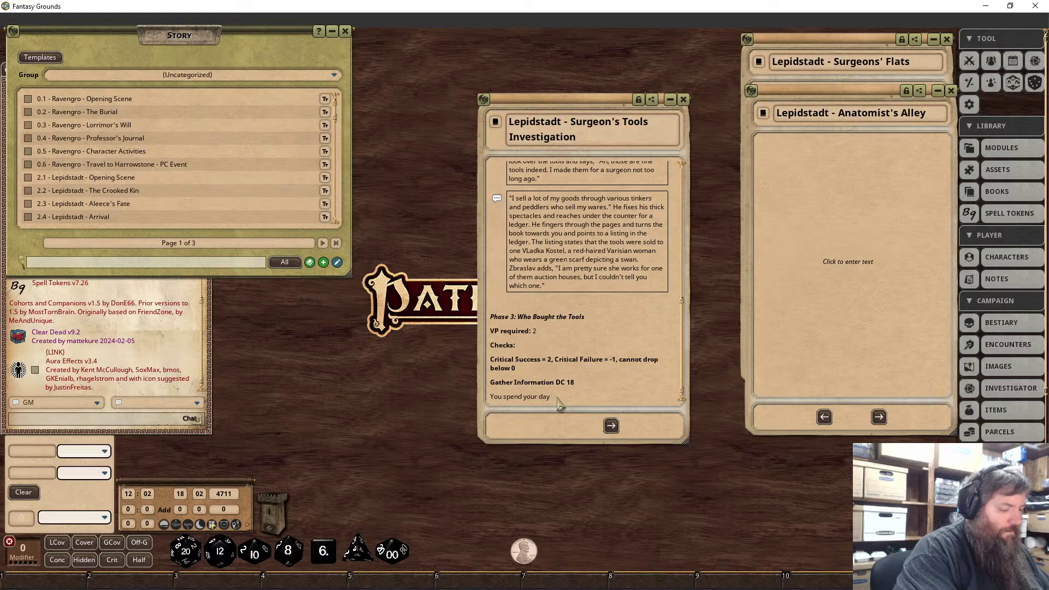
type("asking around")
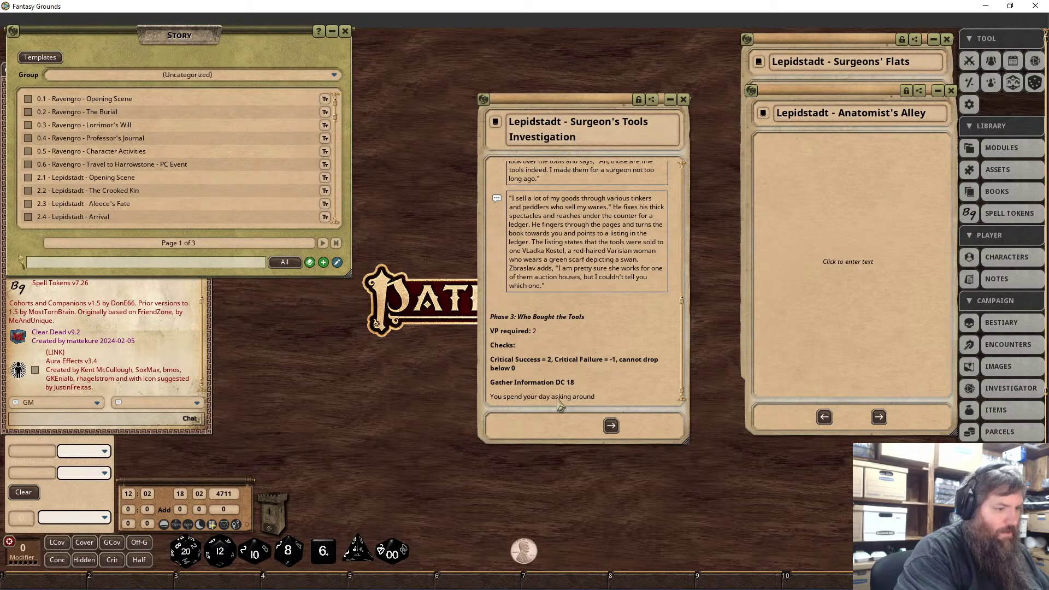
type(" Le")
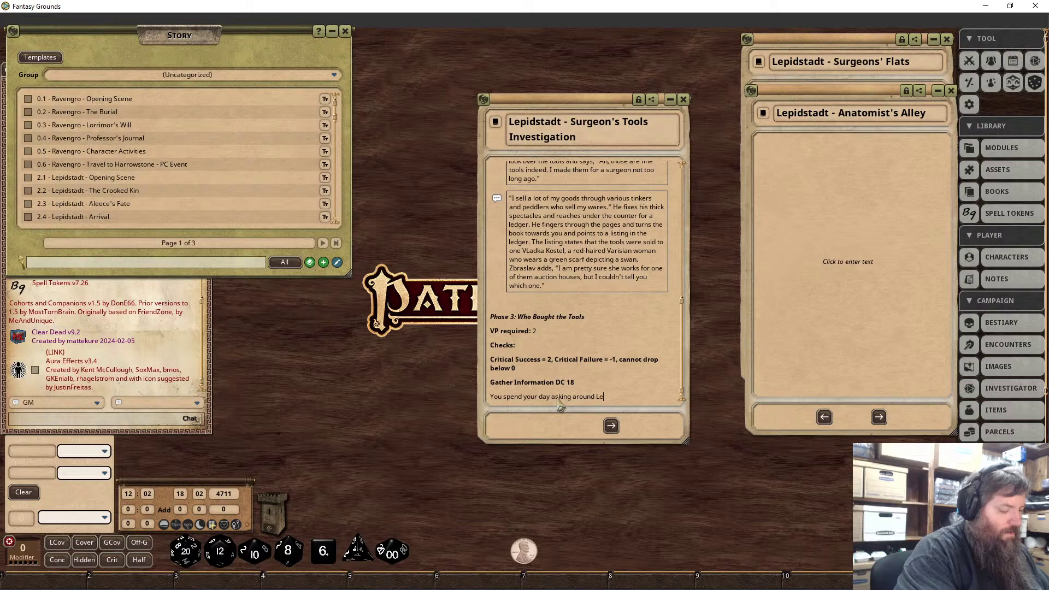
type("pidstadt to find")
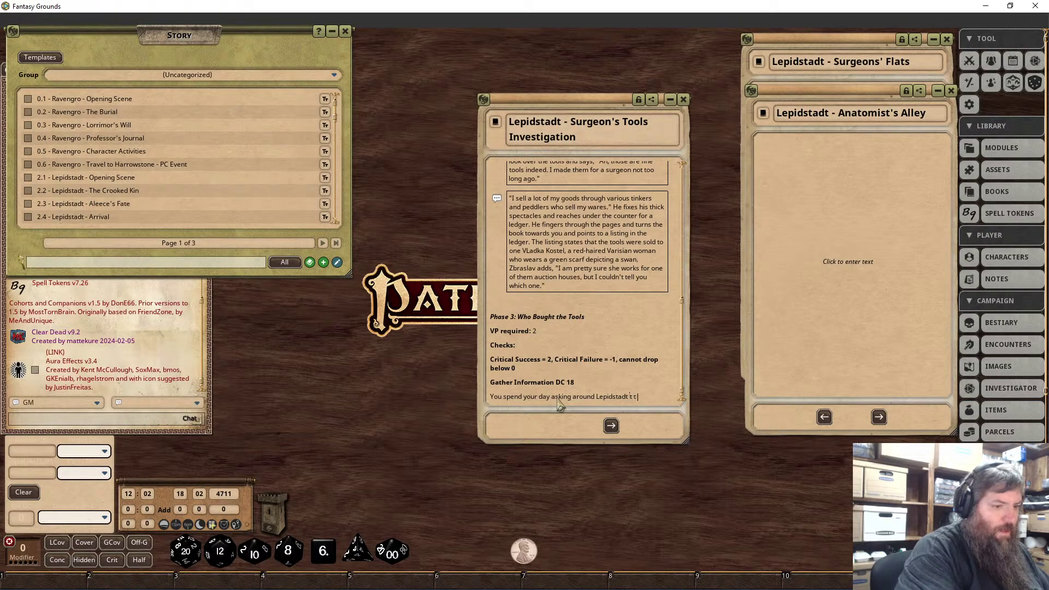
type(" the various auction h")
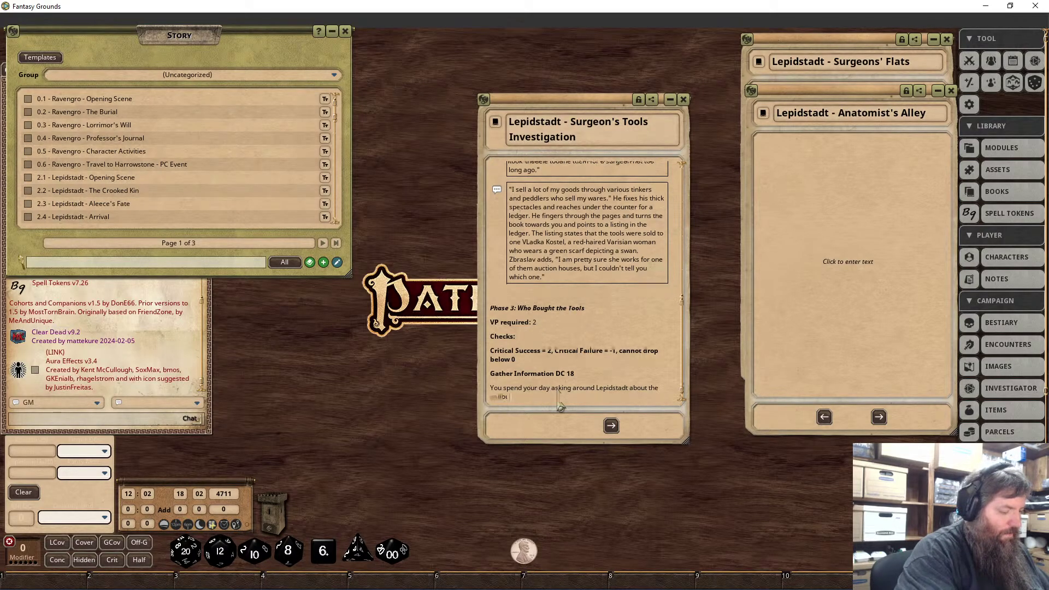
type("ouse")
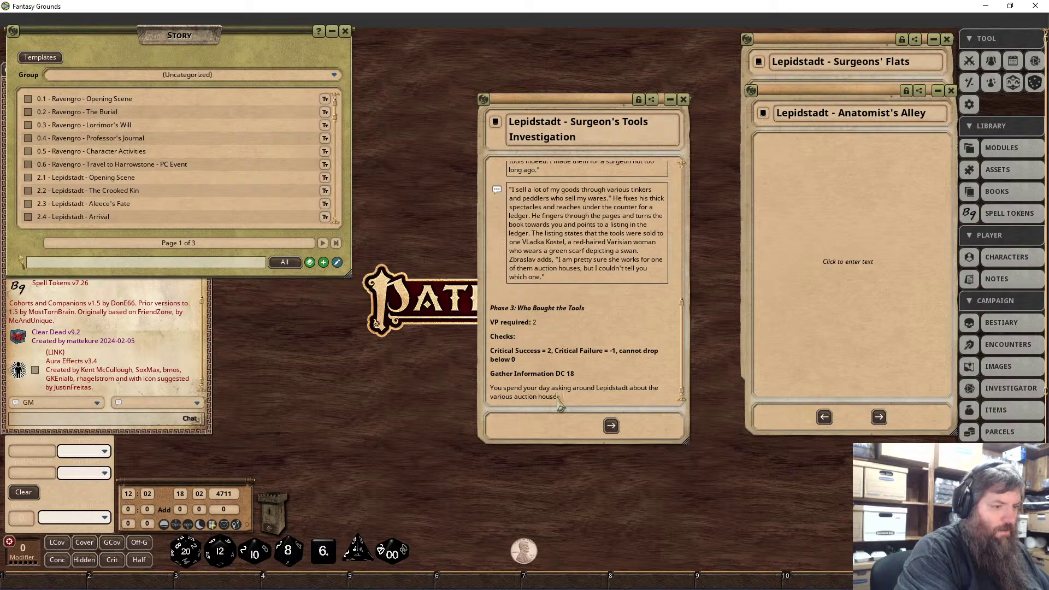
type("s, which their ar a aun")
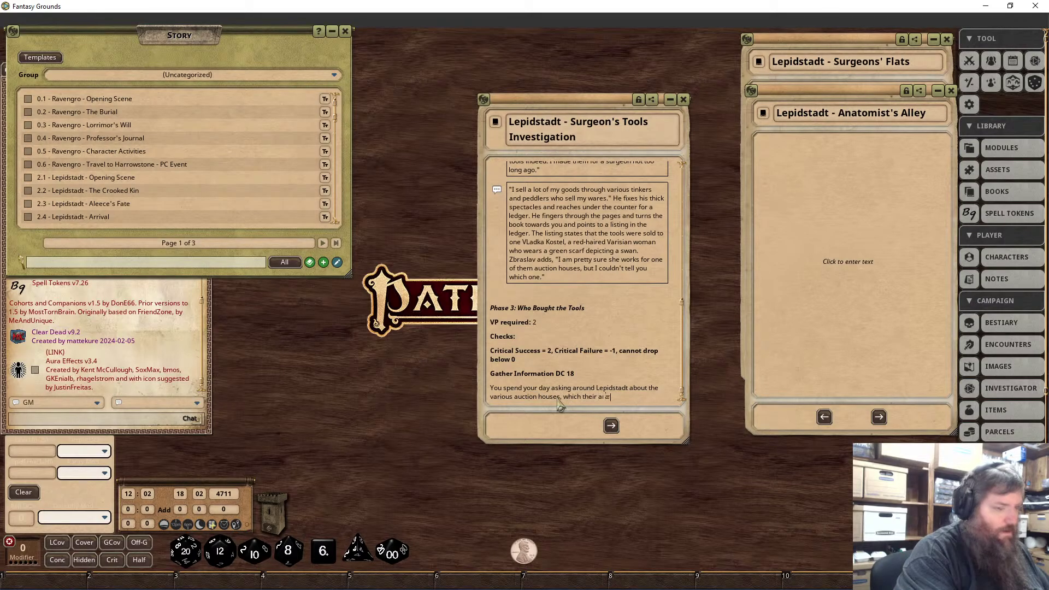
key("BackSpace")
type("rprising ")
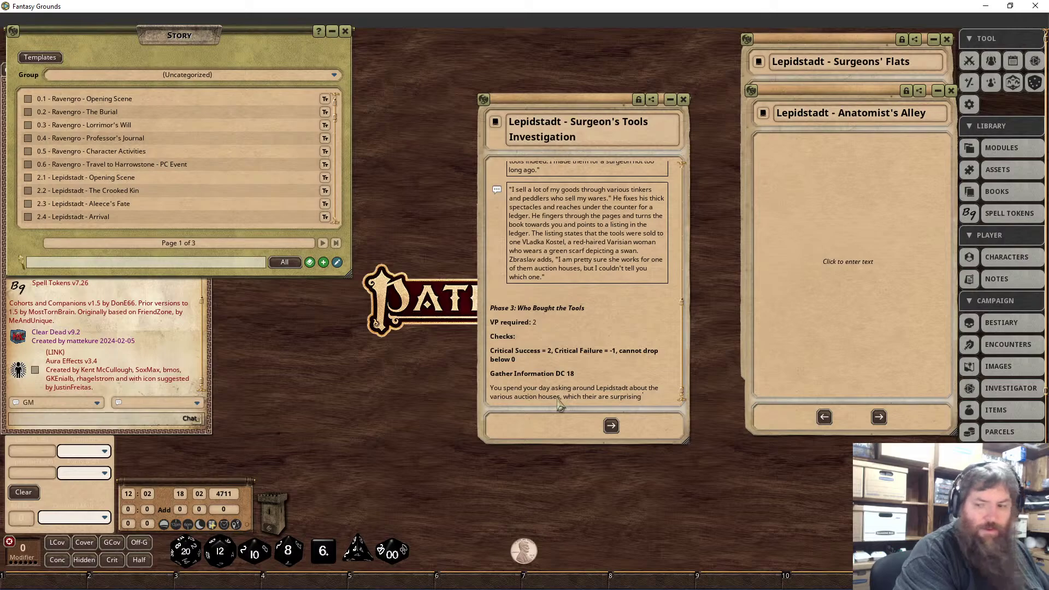
type("many.")
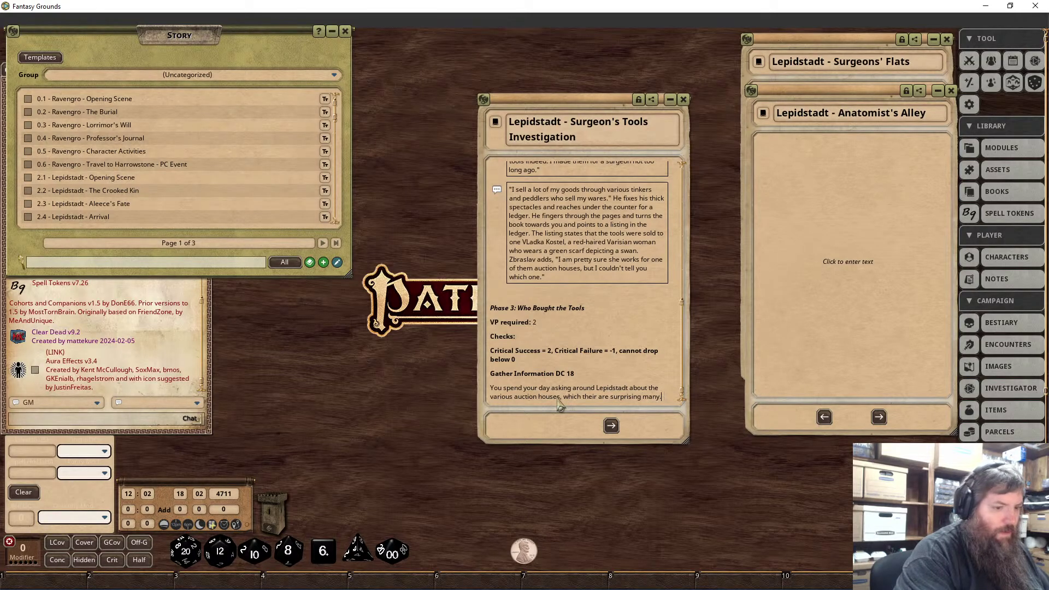
Continue the Phase 3 paragraph with "Eventually you manage to narrow it down thanks to the description of".
type(" Eventuall")
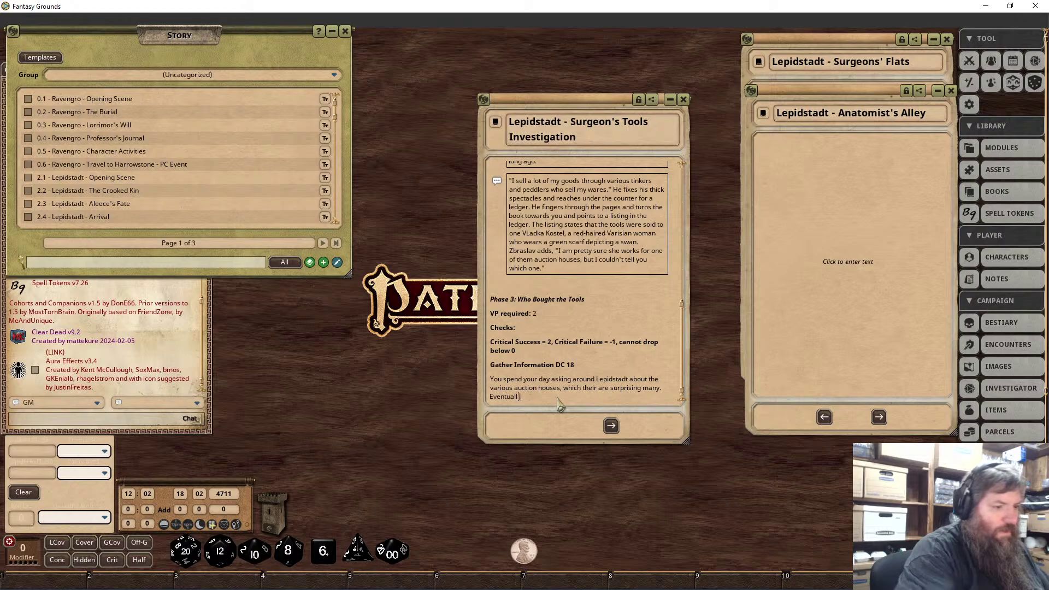
type("y you manage to na")
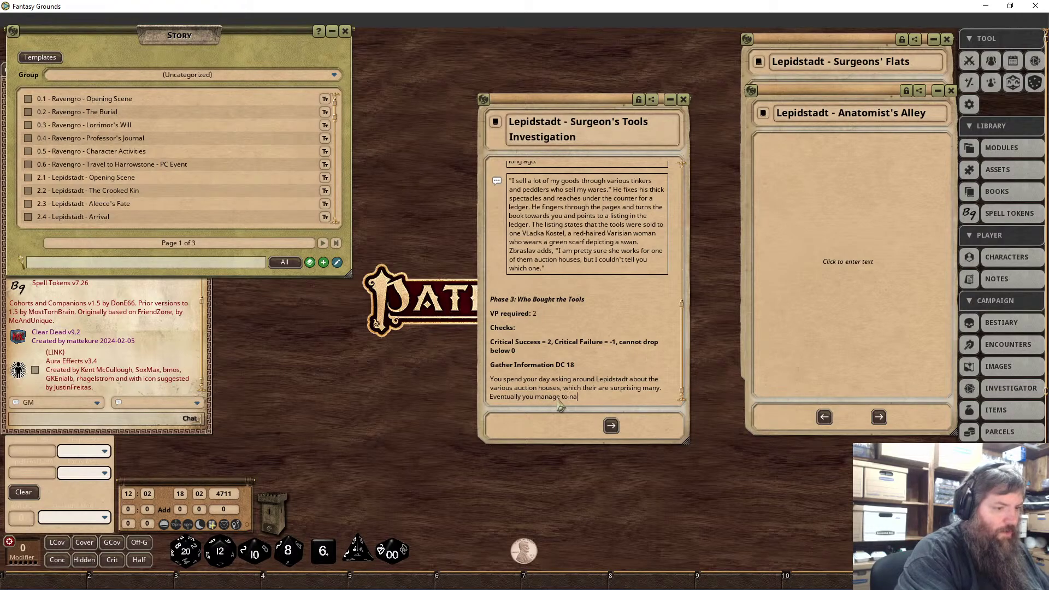
type("rrow it down thaank")
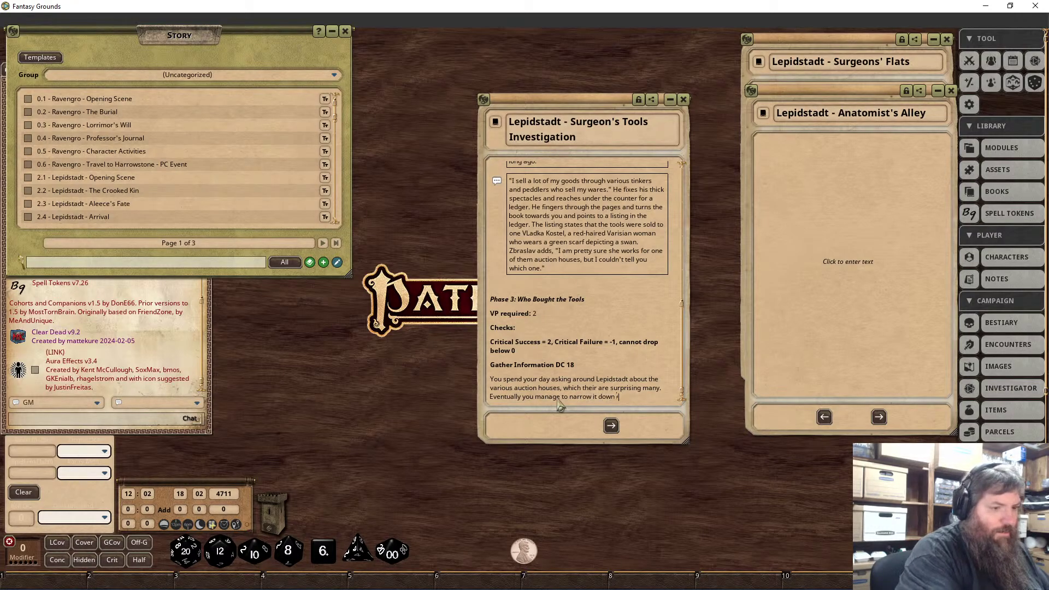
key("BackSpace")
key("BackSpace")
key("BackSpace")
type("nks to the d")
type("escription of")
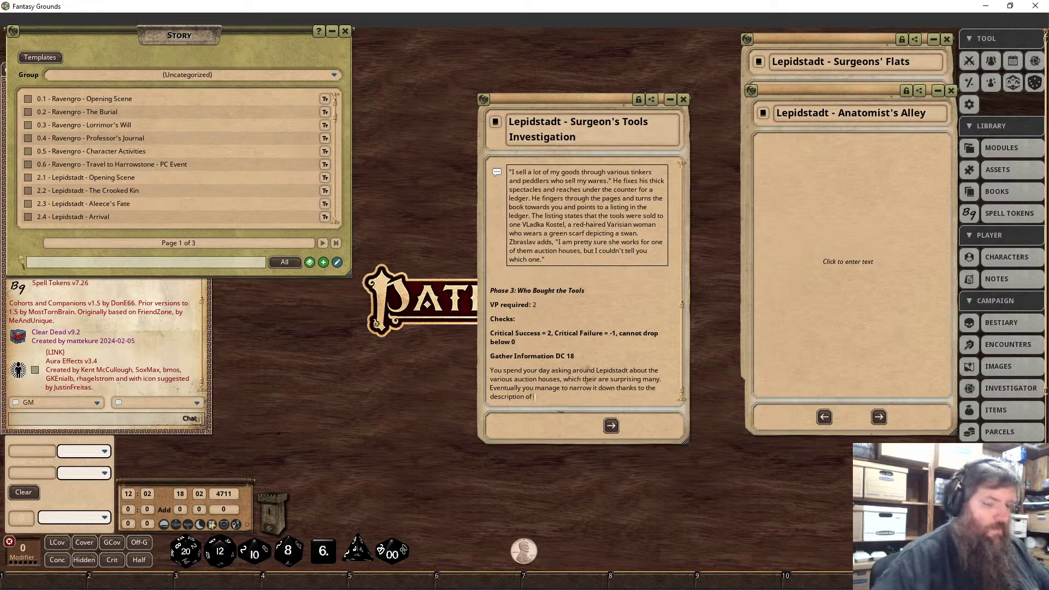
Change the capital L in the buyer's first name to lowercase in the framed ledger paragraph.
left_click(526, 224)
key("BackSpace")
type("l")
type("Ms. ")
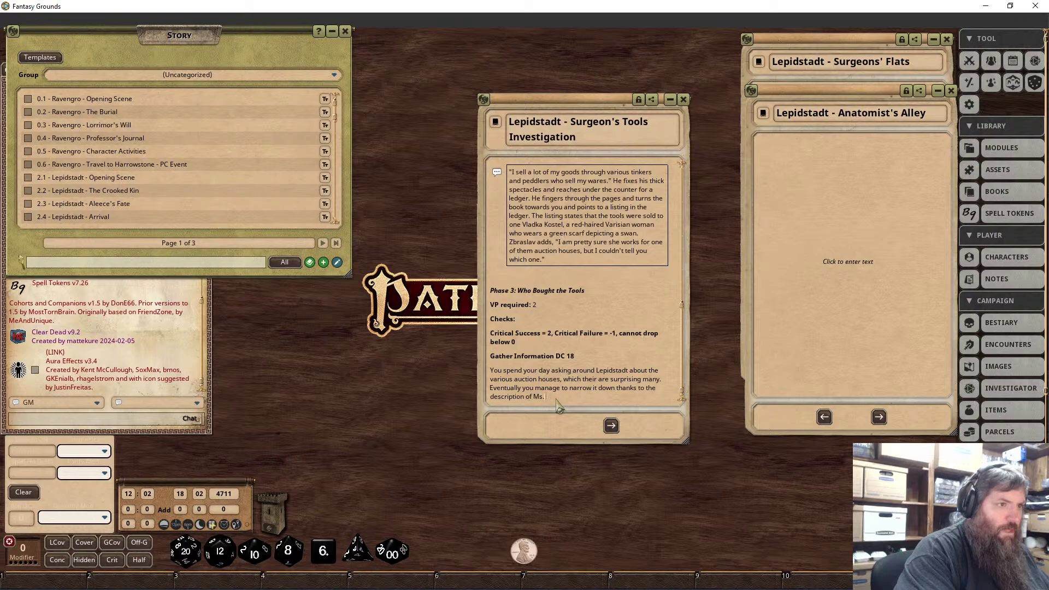
type("Kost")
key("BackSpace")
key("BackSpace")
key("BackSpace")
key("BackSpace")
key("BackSpace")
key("BackSpace")
key("BackSpace")
key("BackSpace")
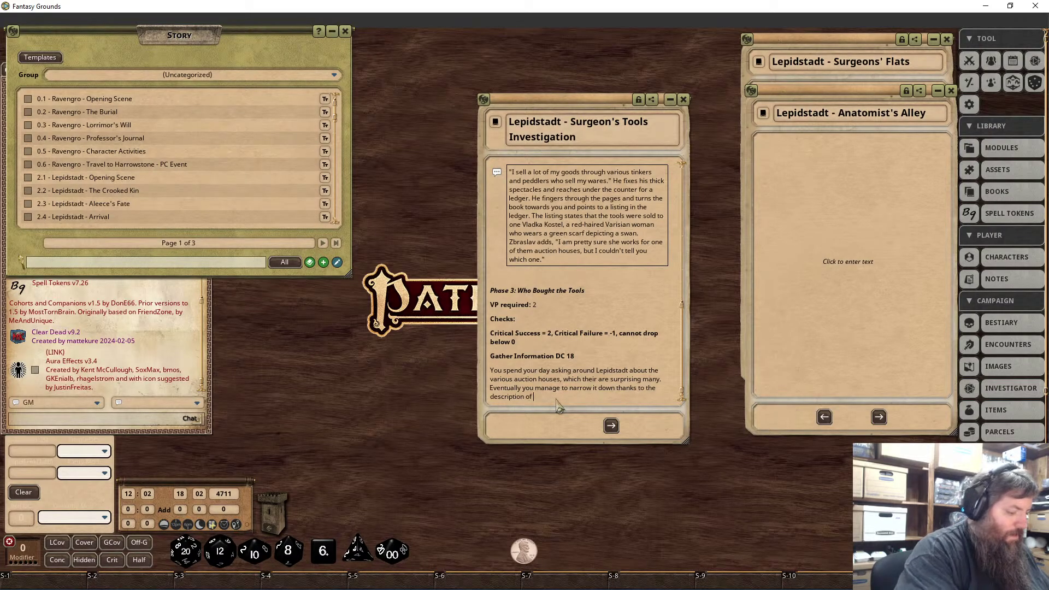
Complete the sentence with the buyer's full name, ", and are directed to a small auction house run by" and the owner's full name.
type("Vladka")
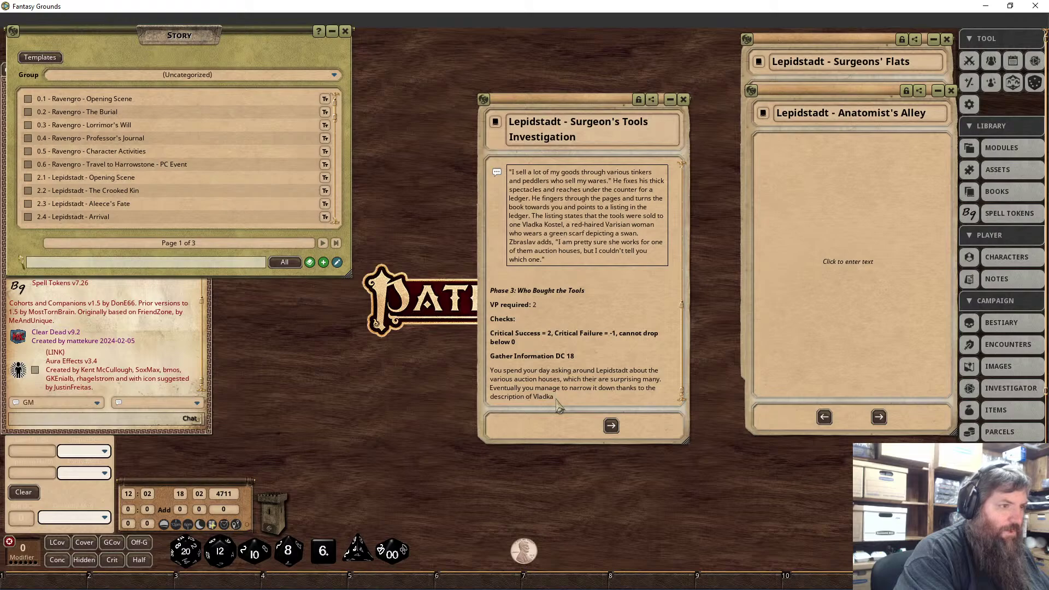
type(" Kostel")
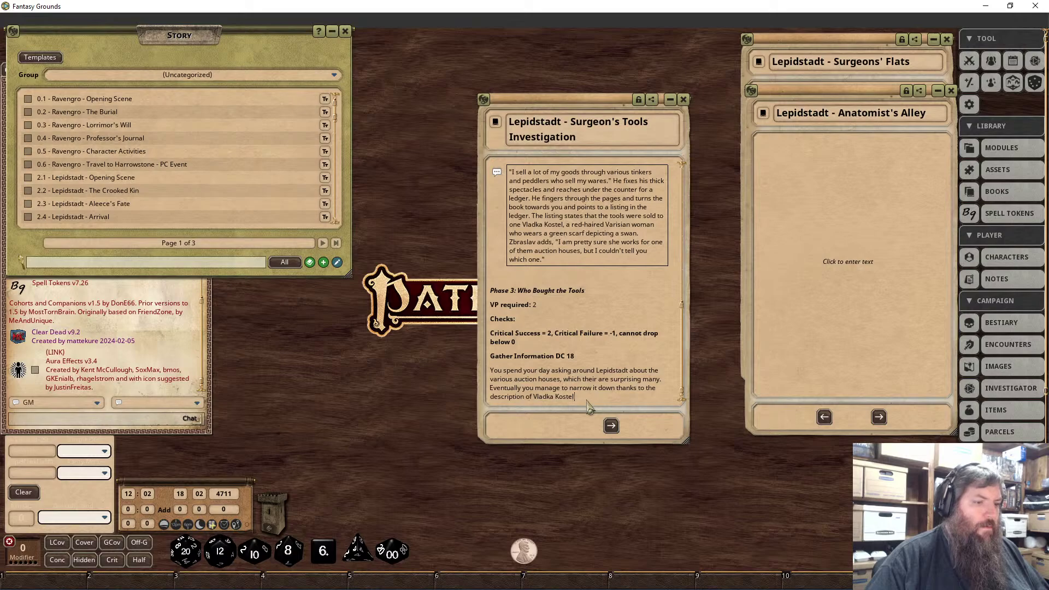
type(", and are ")
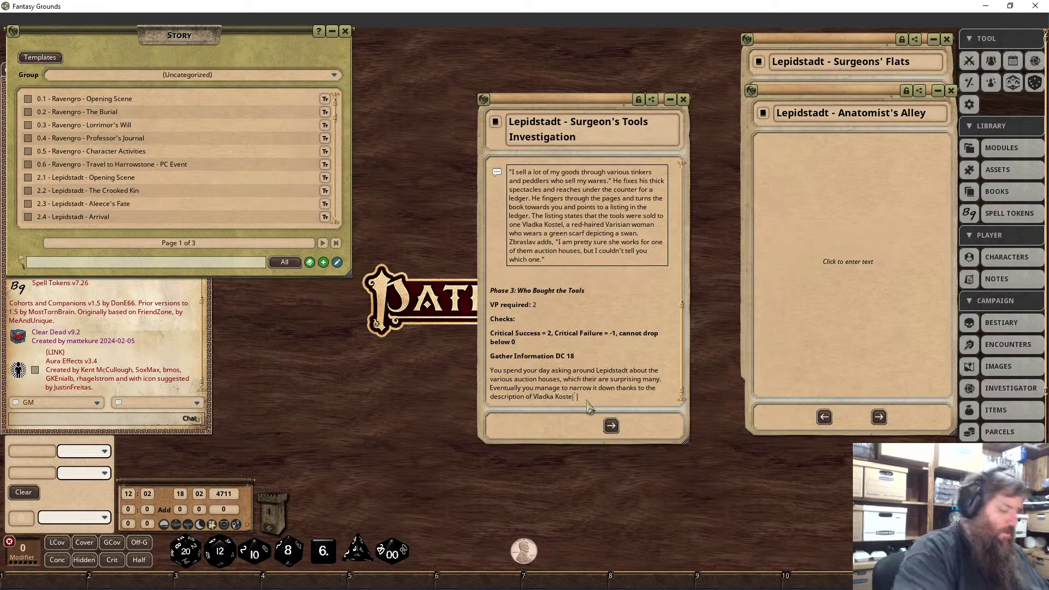
type("direct")
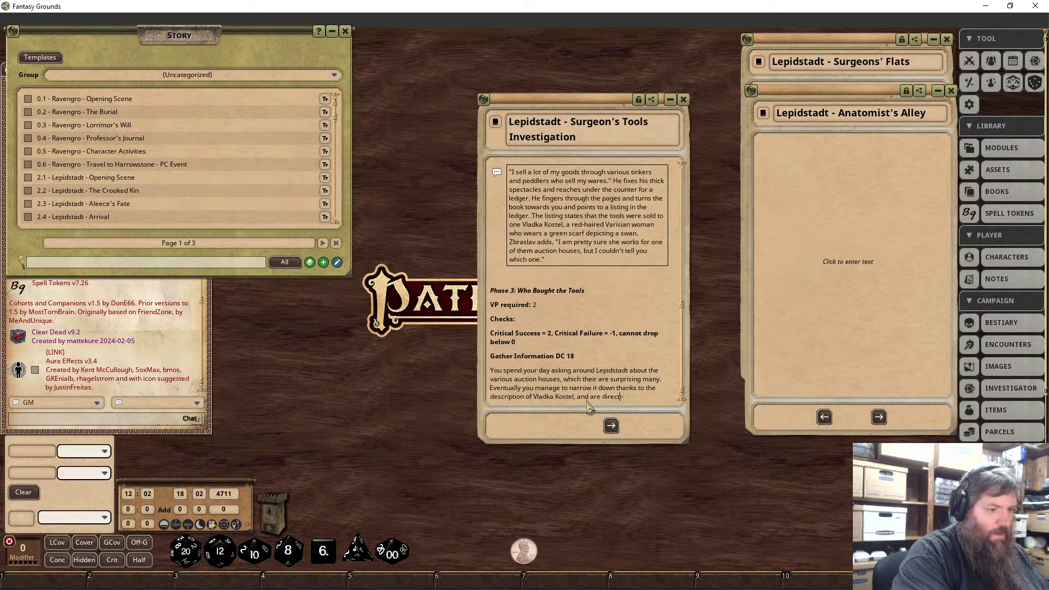
type("ed to a small")
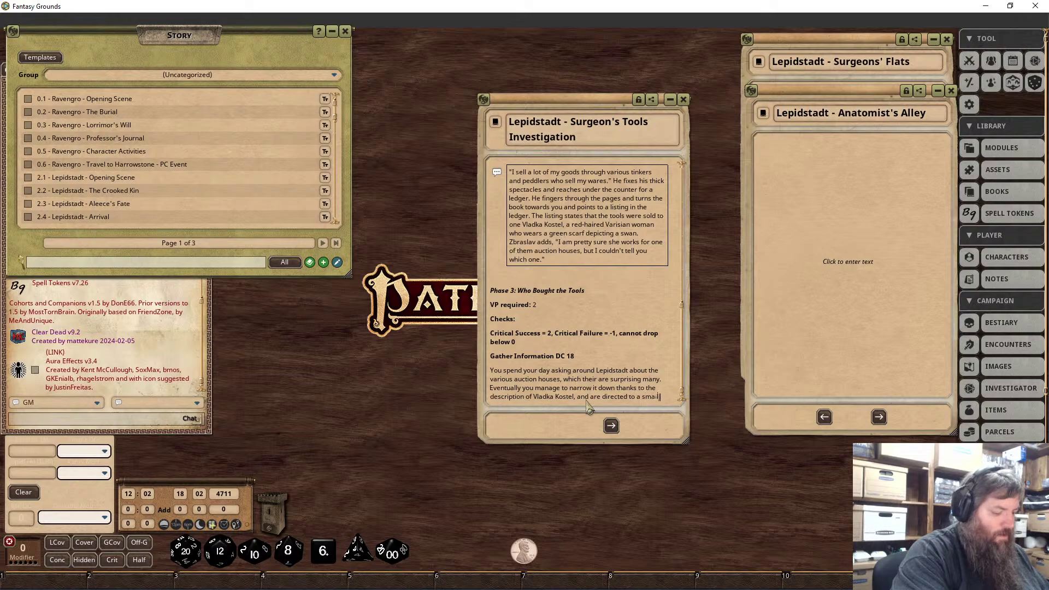
type(" auction hou")
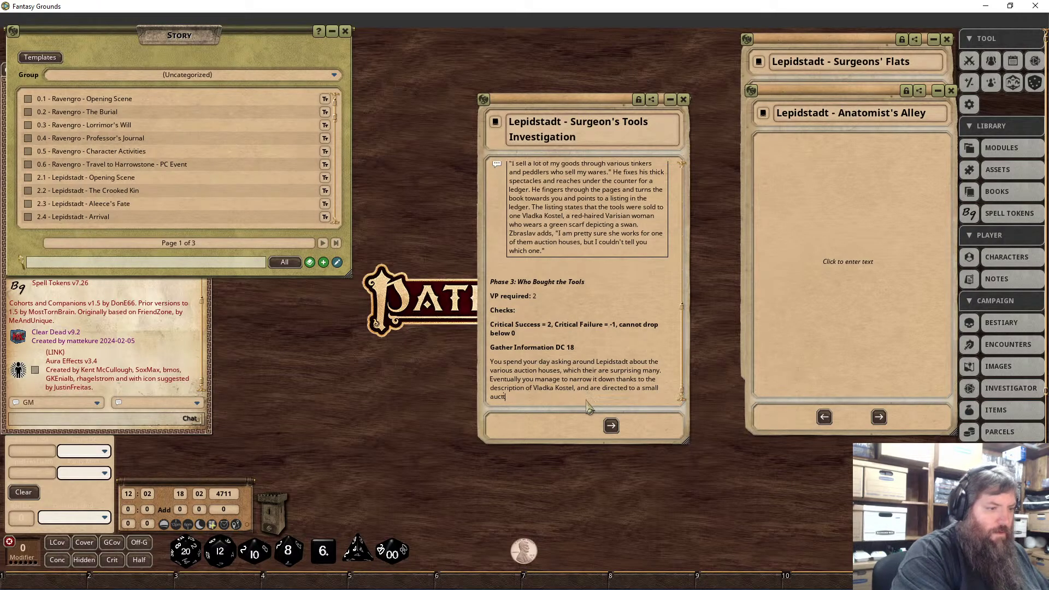
type("se ")
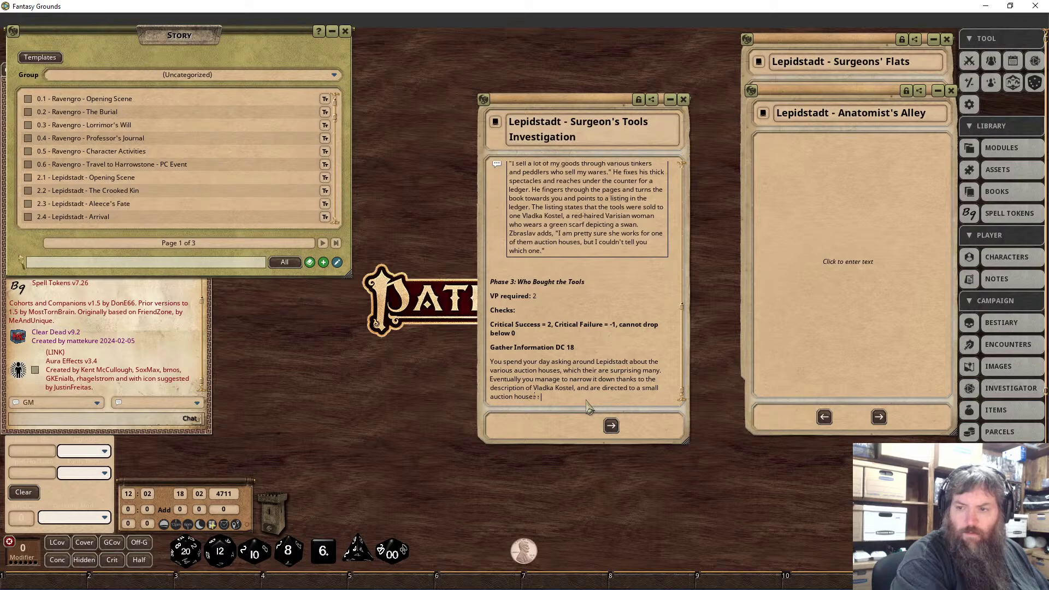
type("run by ")
type("Ollo K")
type("lid")
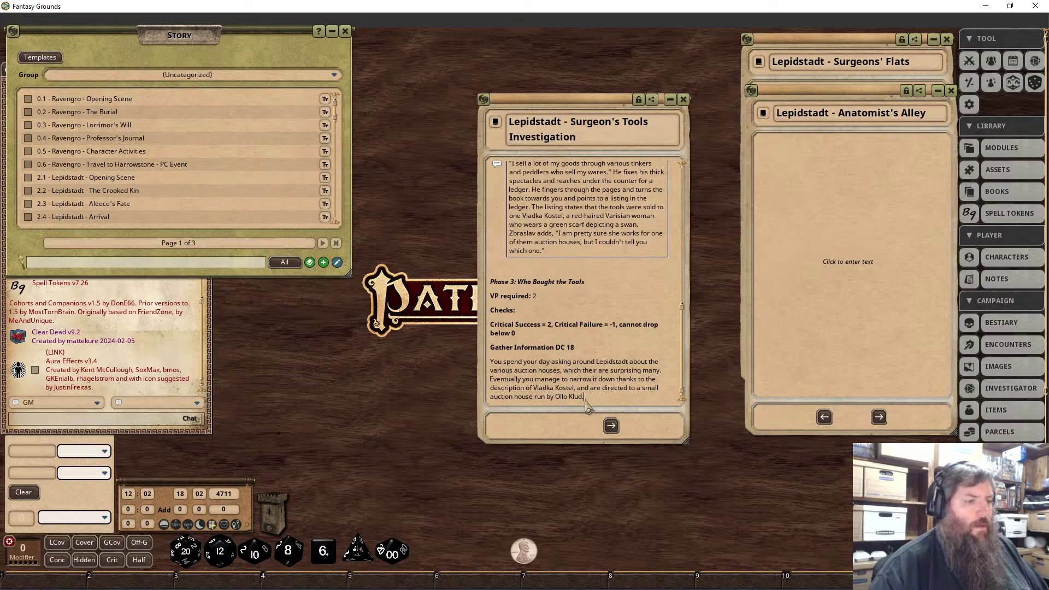
Format the whole Phase 3 narrative paragraph as a framed chat block.
left_click(491, 370, "shift")
left_click(598, 406)
left_click_drag(597, 405, 490, 362)
right_click(539, 397)
left_click(569, 430)
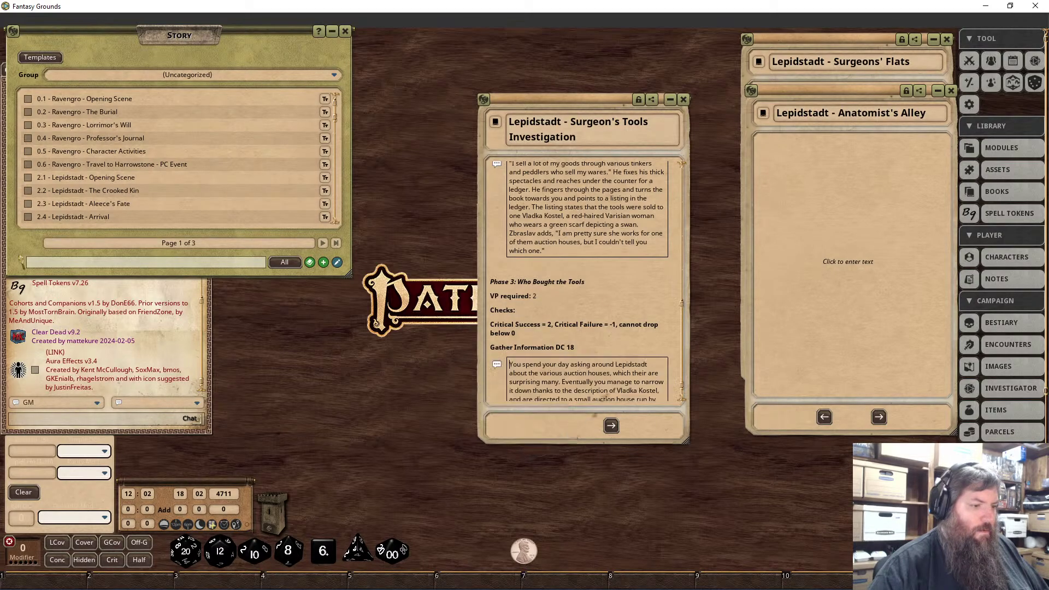
Add blank lines below the framed Phase 3 narrative at the end of the investigation entry.
scroll(601, 383, "up", 10)
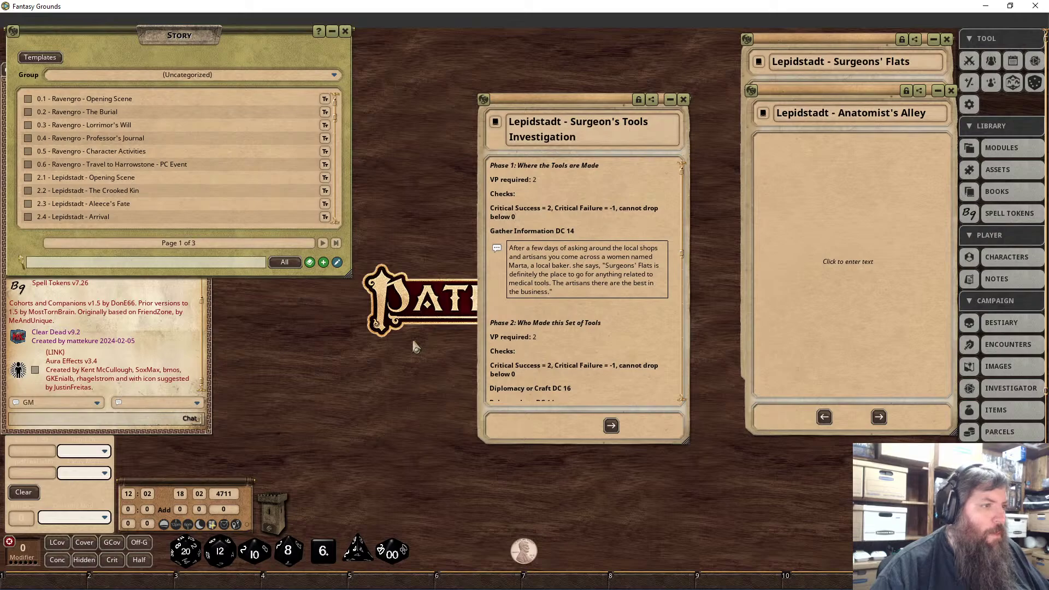
scroll(570, 347, "down", 10)
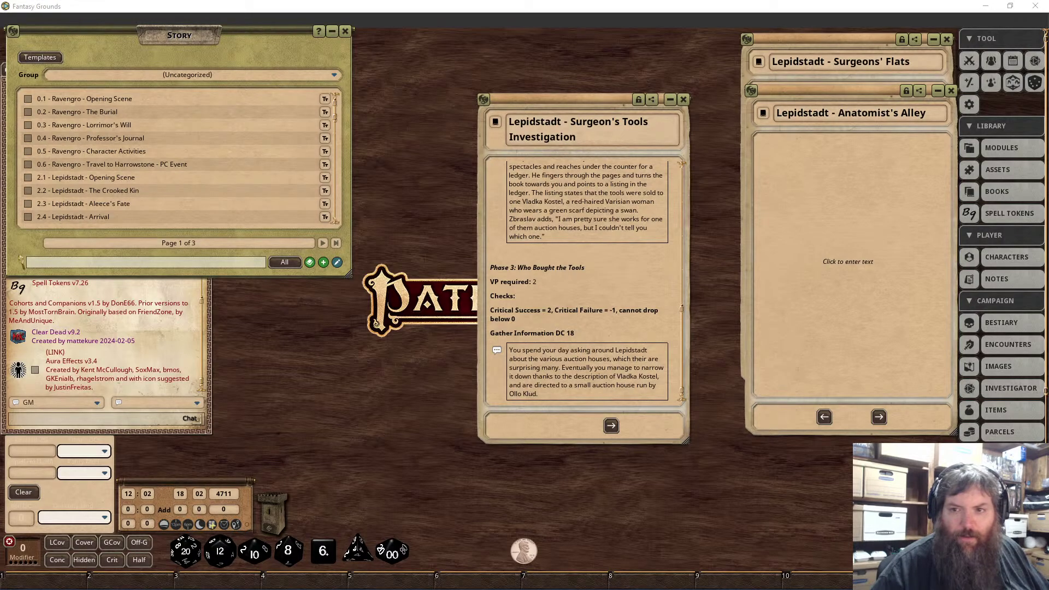
left_click(563, 295)
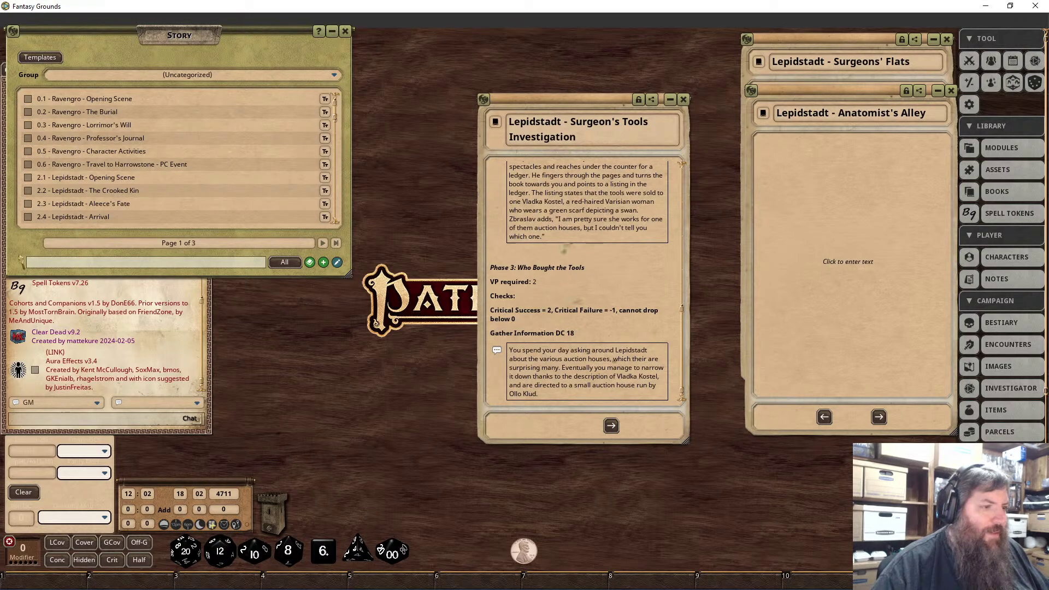
scroll(555, 312, "down", 3)
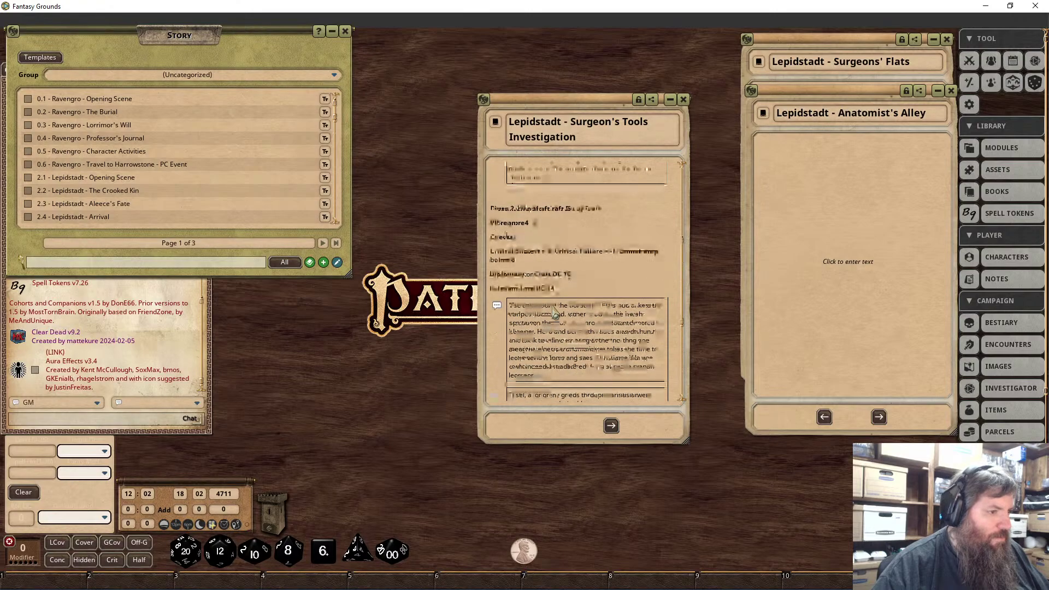
scroll(555, 312, "up", 2)
scroll(555, 312, "down", 1)
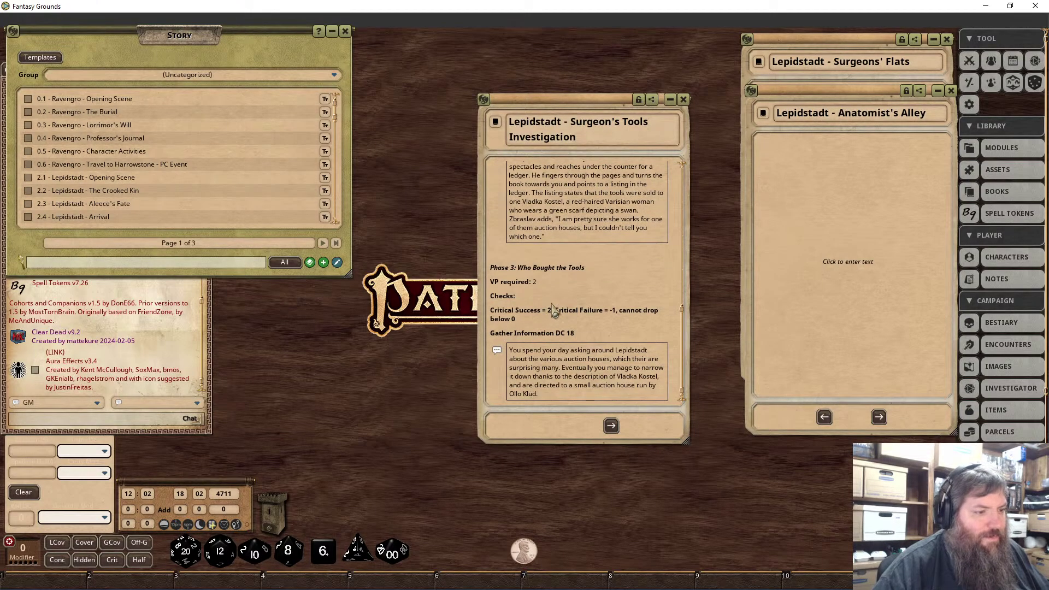
left_click(561, 407)
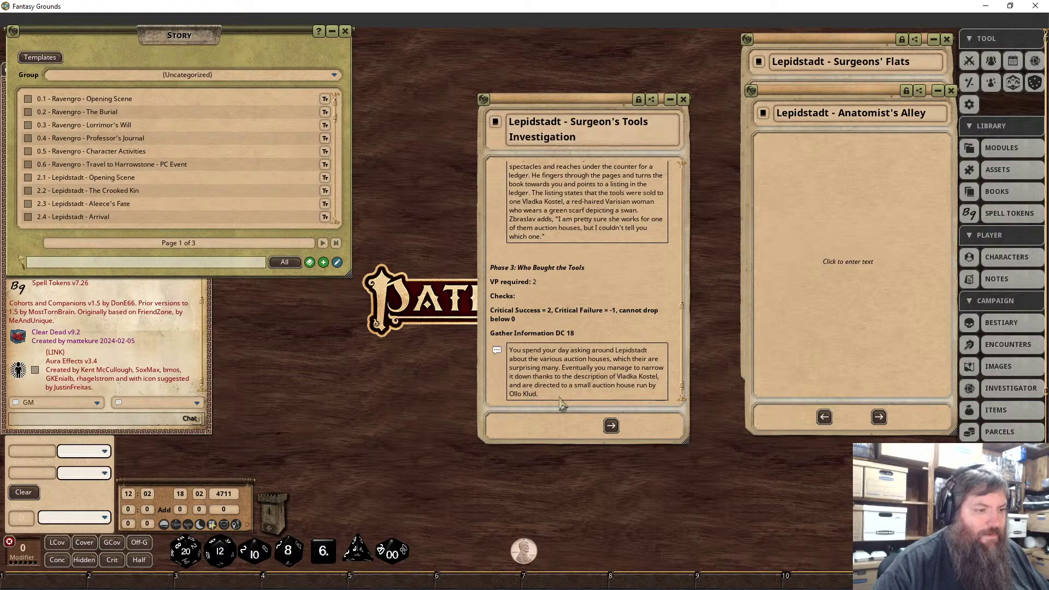
key("Return")
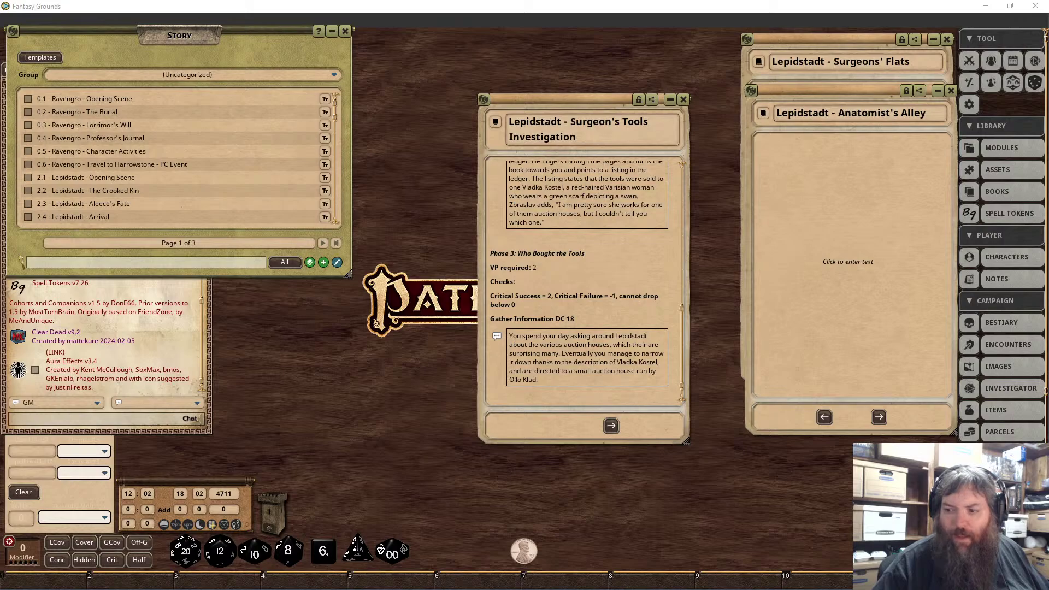
left_click(528, 406)
scroll(563, 369, "down", 1)
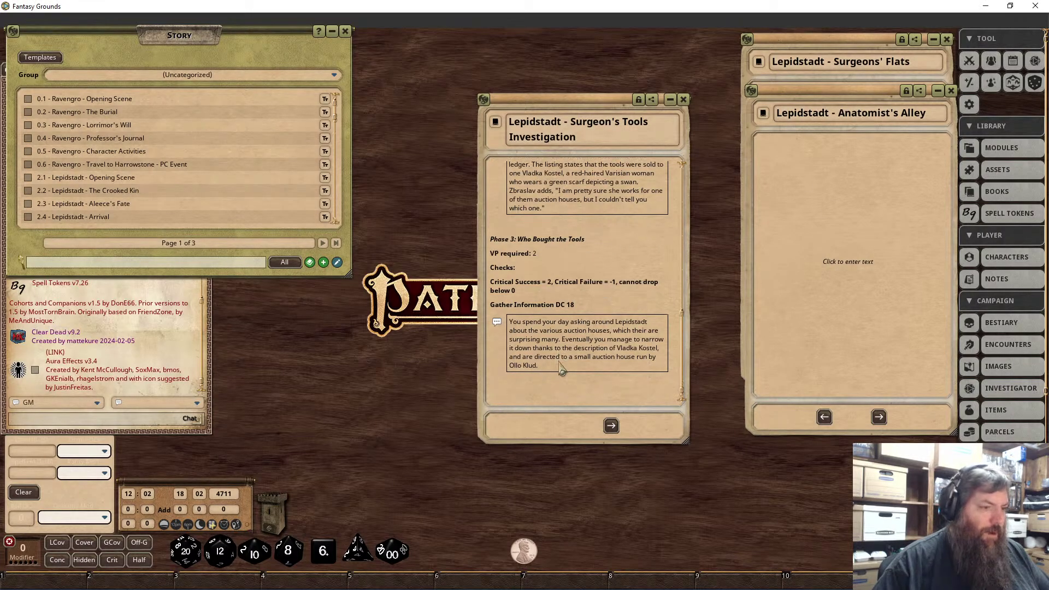
Enter the heading "Phase 4: Who the Auction Sold the Tools to" below the Phase 3 narrative and start a new line.
type("Phase 4")
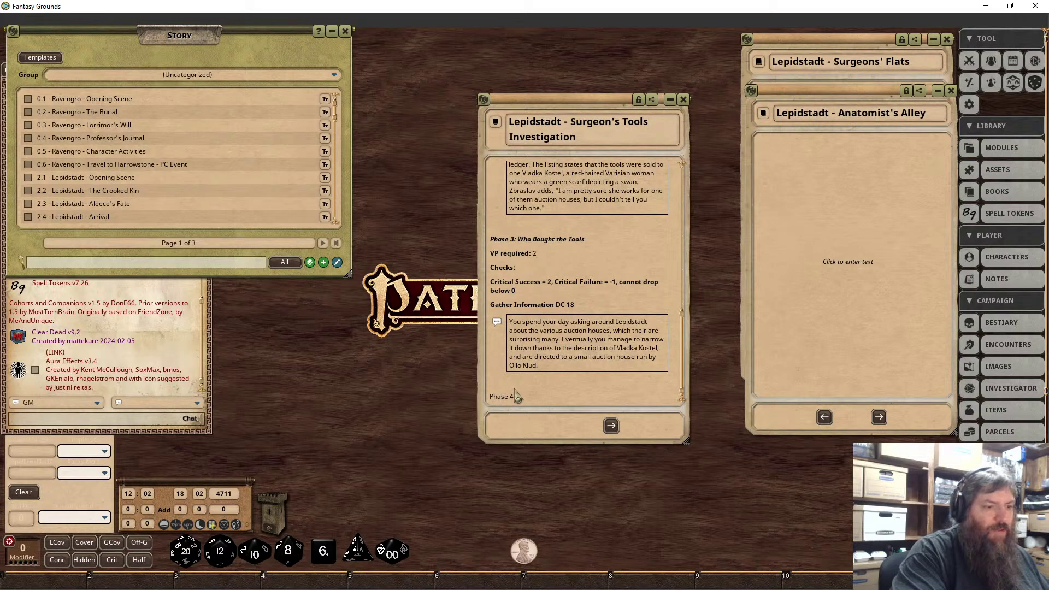
type(": ")
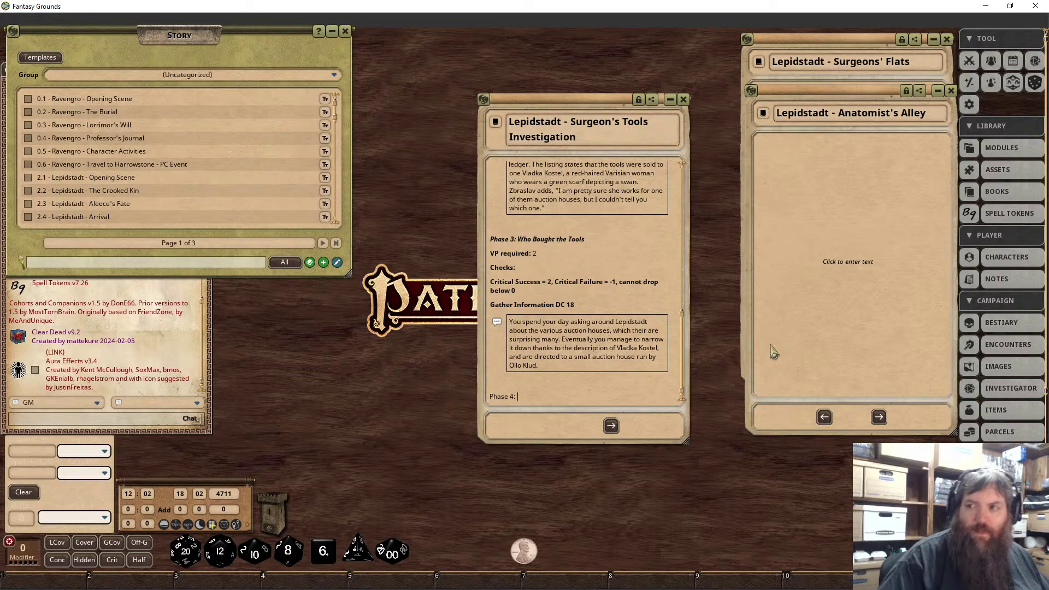
type("Who")
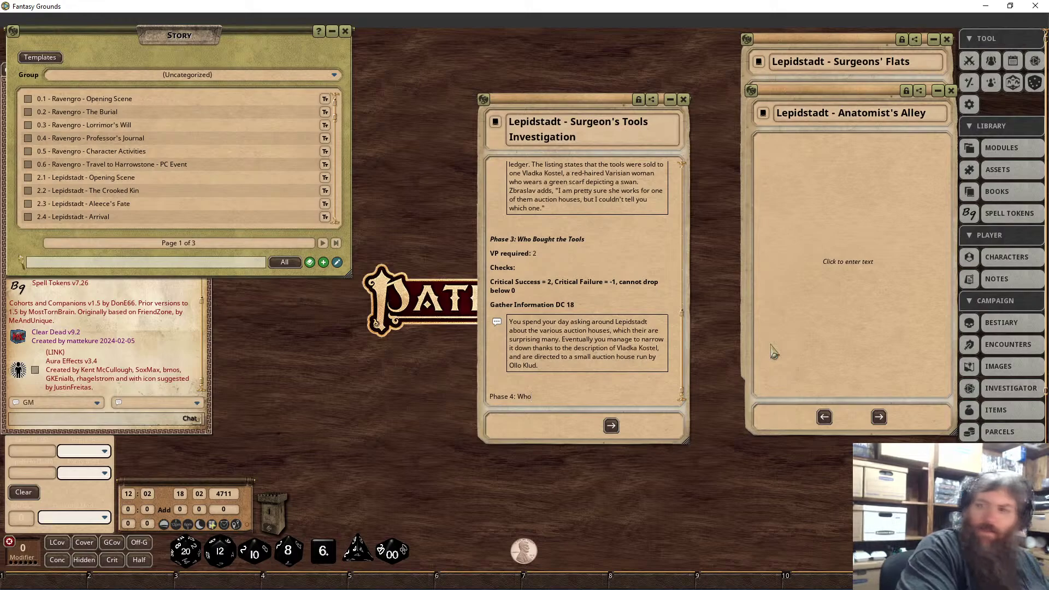
type(" the Auction Sold the Tools to")
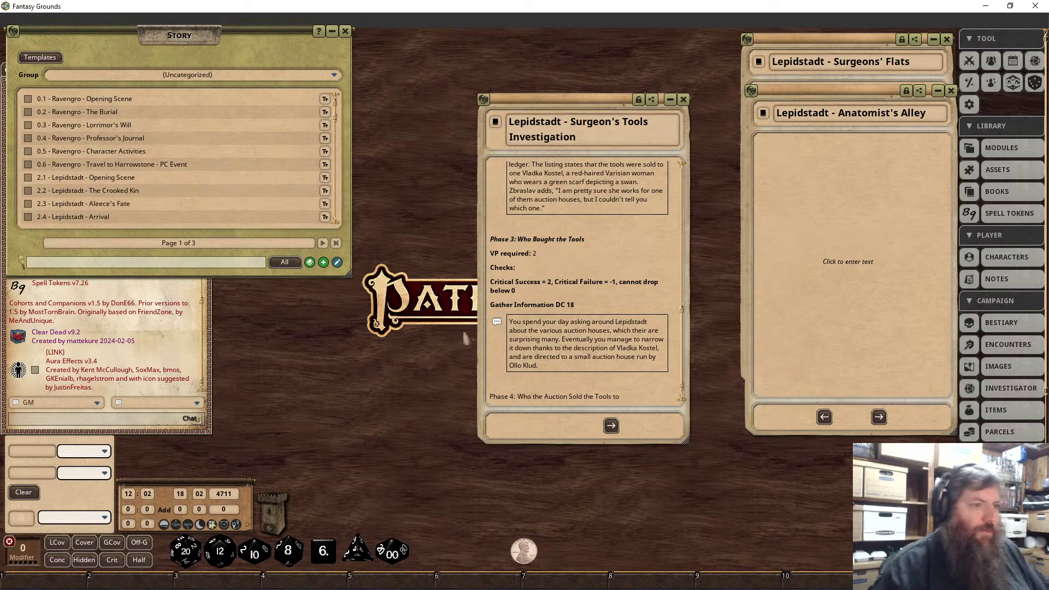
key("Return")
Format the Phase 4 heading as bold italic and place the cursor on the line below it.
mouse_move(464, 382)
left_mouse_down()
mouse_move(551, 382)
mouse_move(437, 378)
mouse_move(605, 392)
mouse_move(464, 378)
left_mouse_up()
left_click(497, 380)
right_click(472, 372)
left_click(474, 418)
left_click(444, 453)
right_click(489, 378)
left_click(491, 383)
right_click(494, 389)
left_click(480, 417)
left_click(501, 458)
left_click(490, 397)
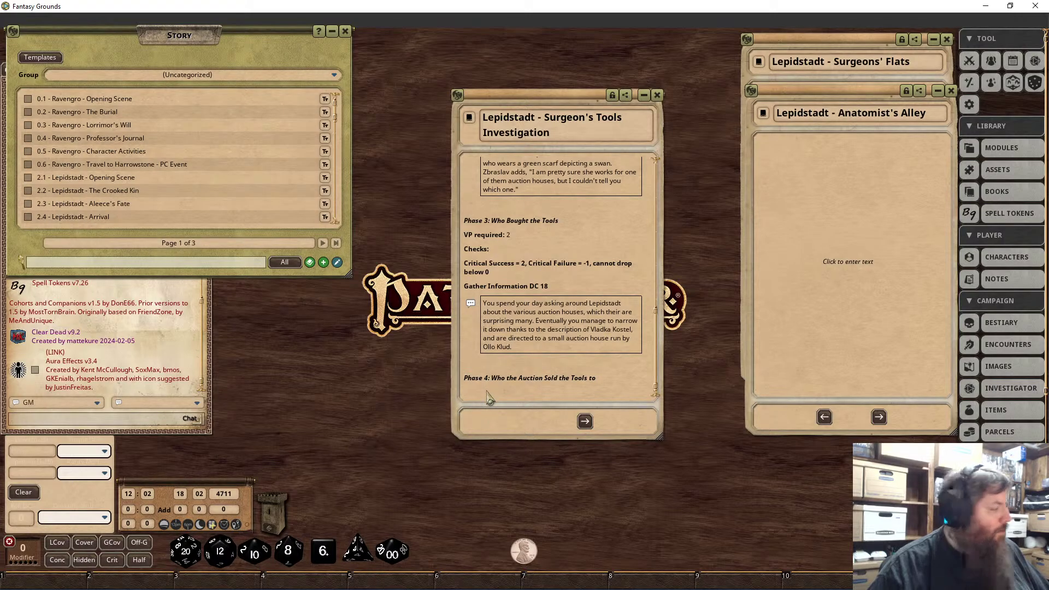
Copy the Phase 3 lines from "VP required" through "Gather Information DC 18" to below the Phase 4 heading.
scroll(586, 362, "up", 1)
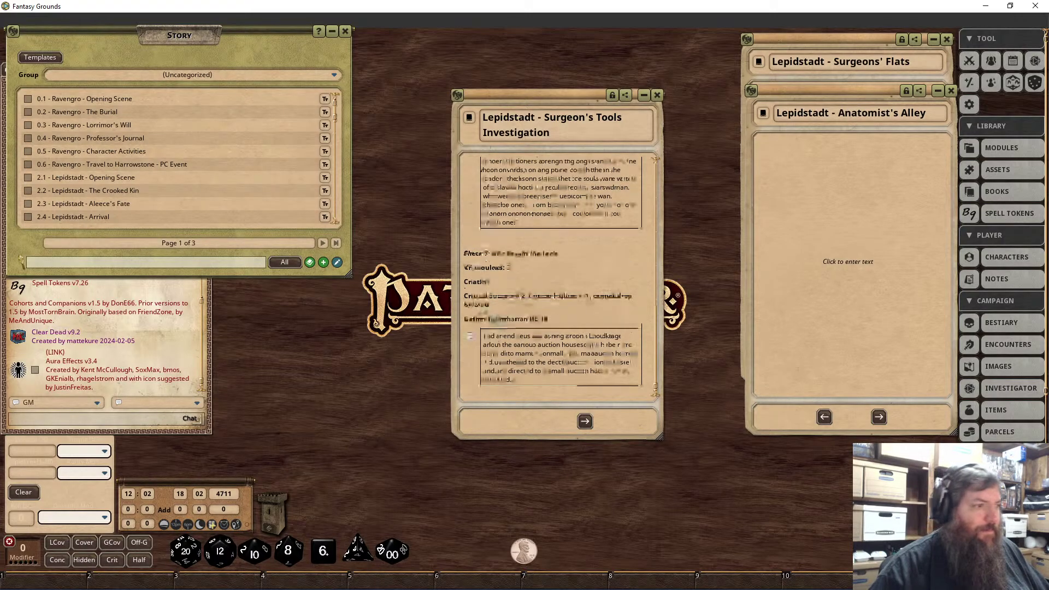
left_click_drag(464, 267, 560, 323)
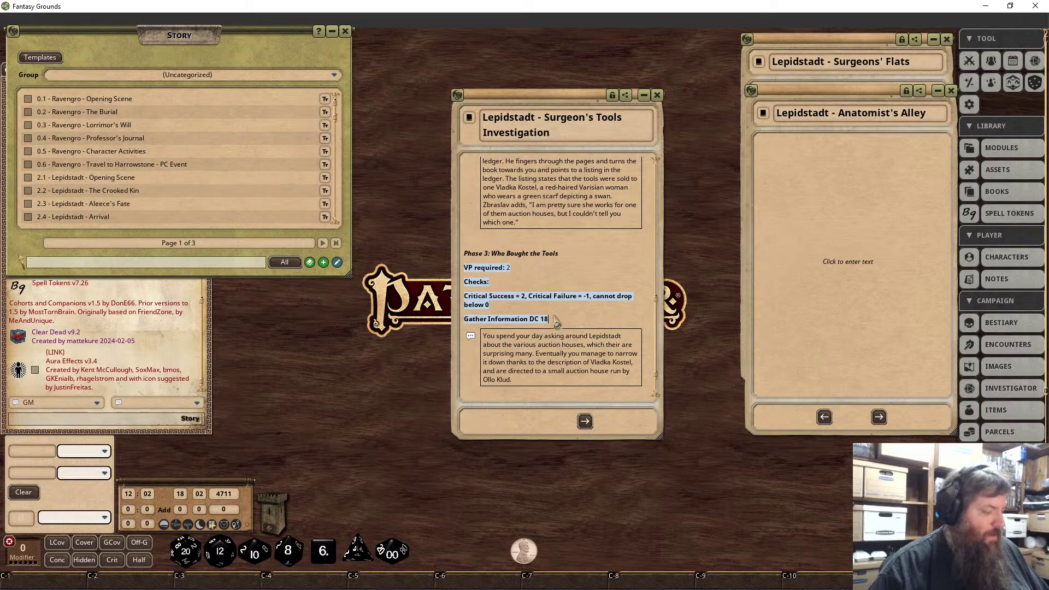
scroll(546, 339, "down", 1)
left_click(514, 393)
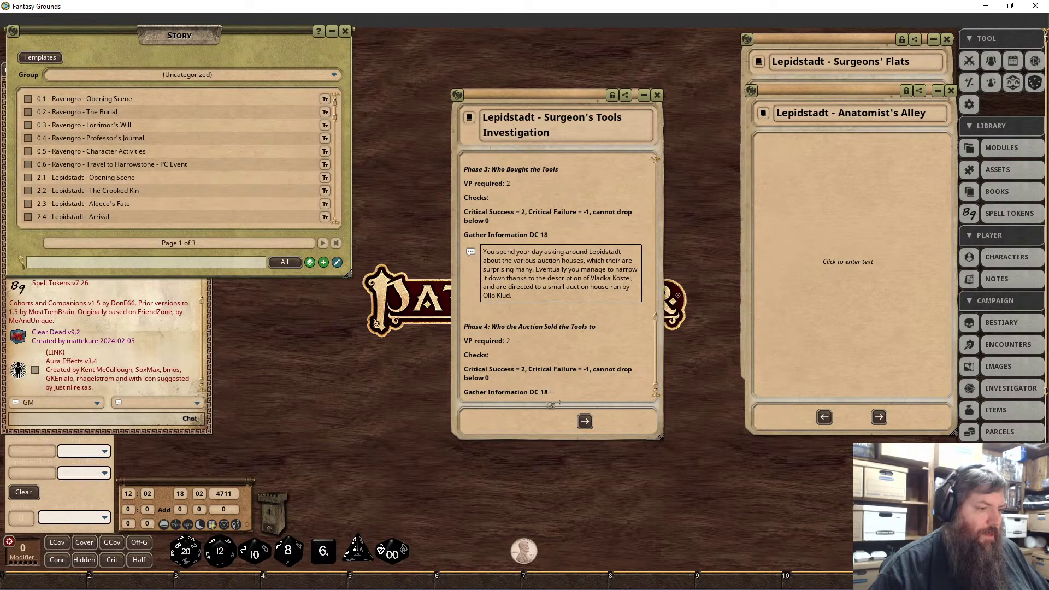
Replace the Gather Information line under Phase 4 with "Diplomacy or Deception".
left_click_drag(549, 393, 460, 398)
key("BackSpace")
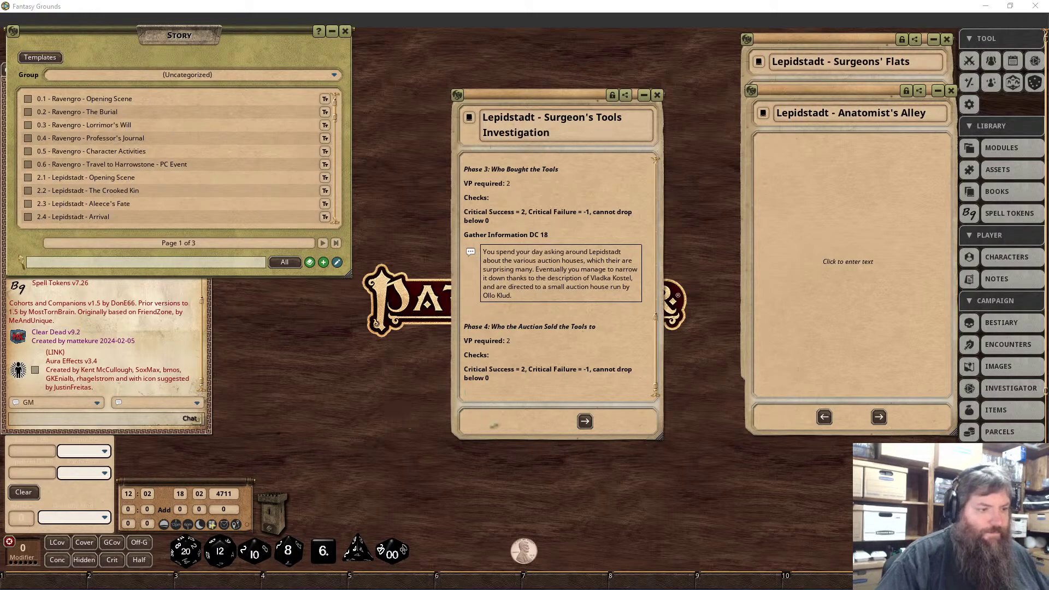
left_click(493, 394)
type("Diplomacy")
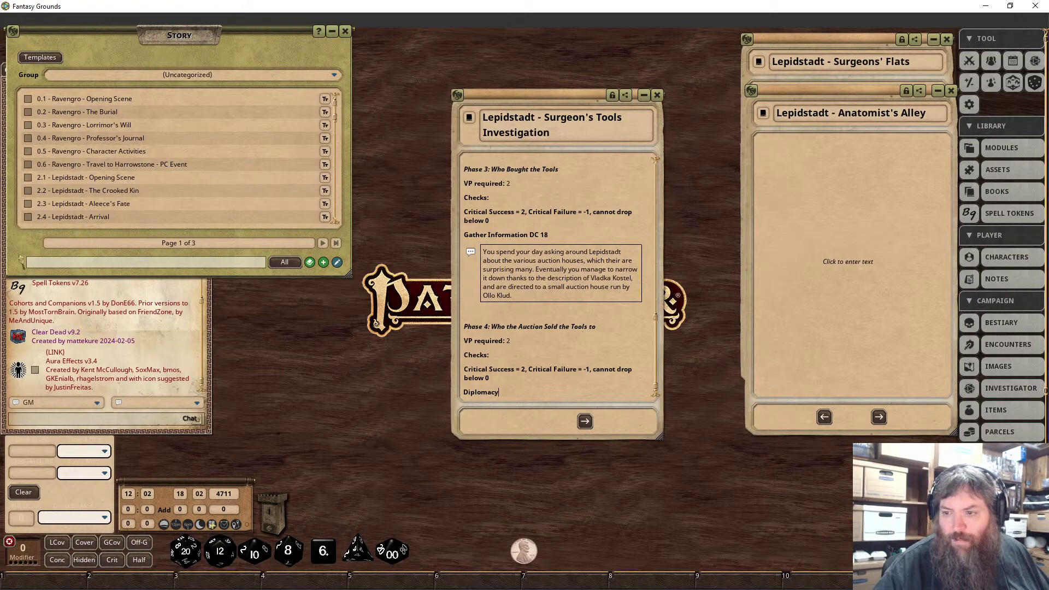
type("or Deception")
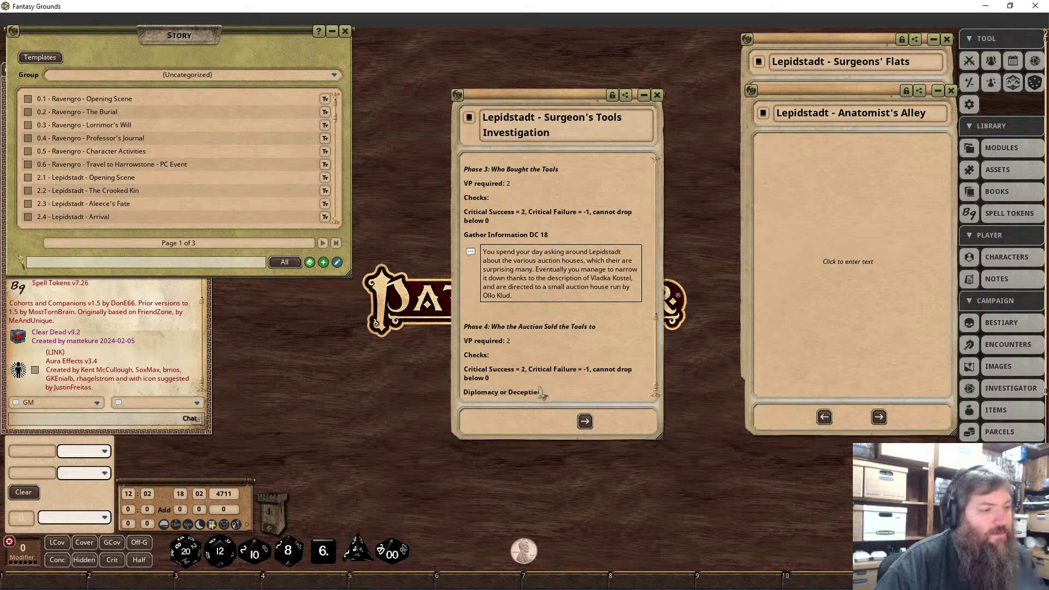
Split the Phase 4 check line so that Deception stands on its own line below Diplomacy, without the word "or".
left_click(500, 394)
key("BackSpace")
type("y")
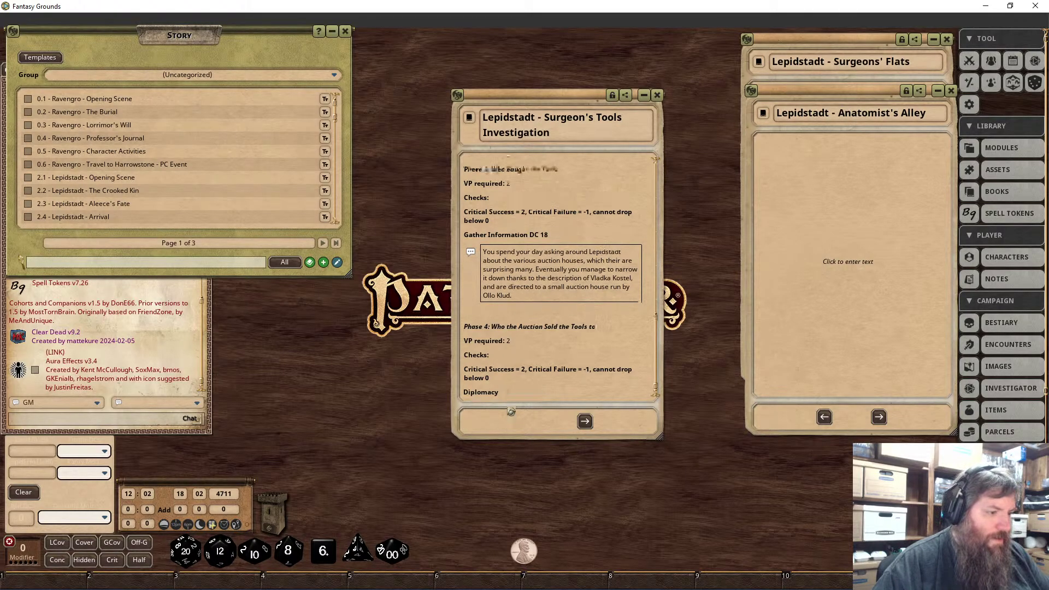
left_click(498, 389)
key("Return")
key("Delete")
key("Delete")
key("Delete")
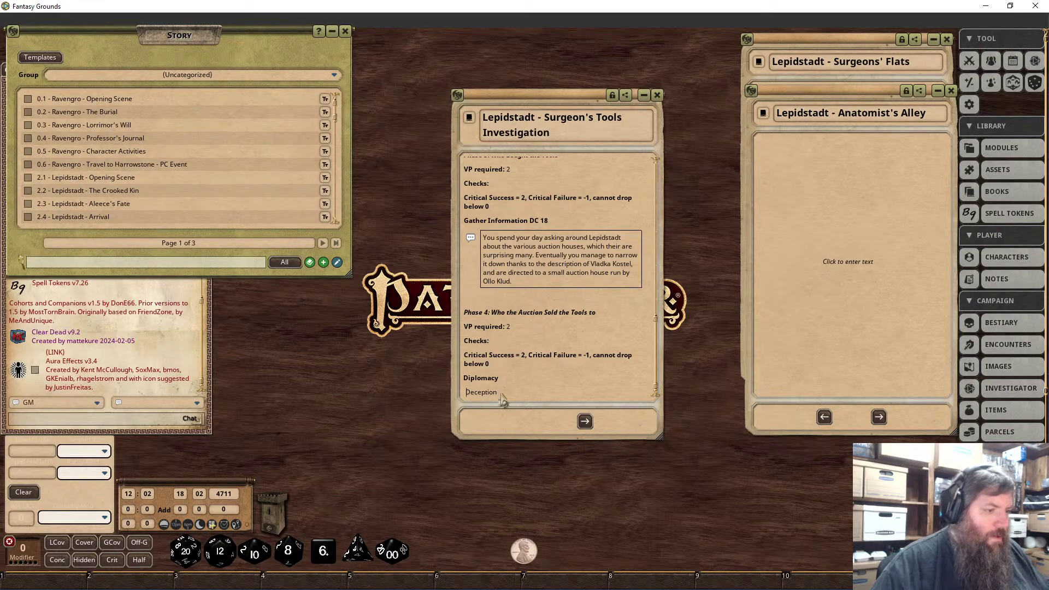
Format the word "Deception" in the Phase 4 checks as bold.
left_click_drag(498, 392, 465, 393)
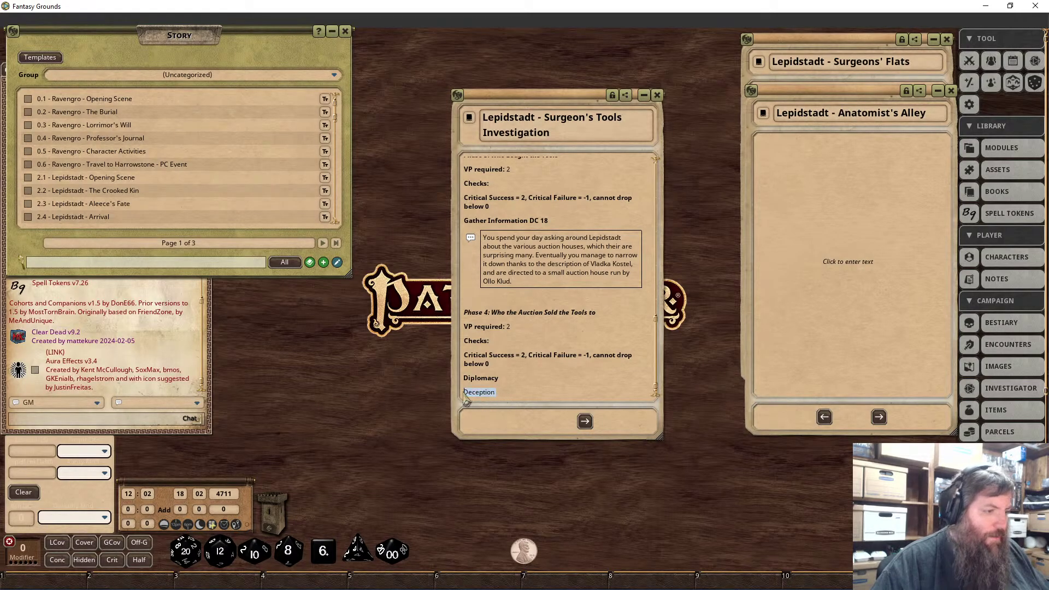
right_click(473, 393)
left_click(440, 466)
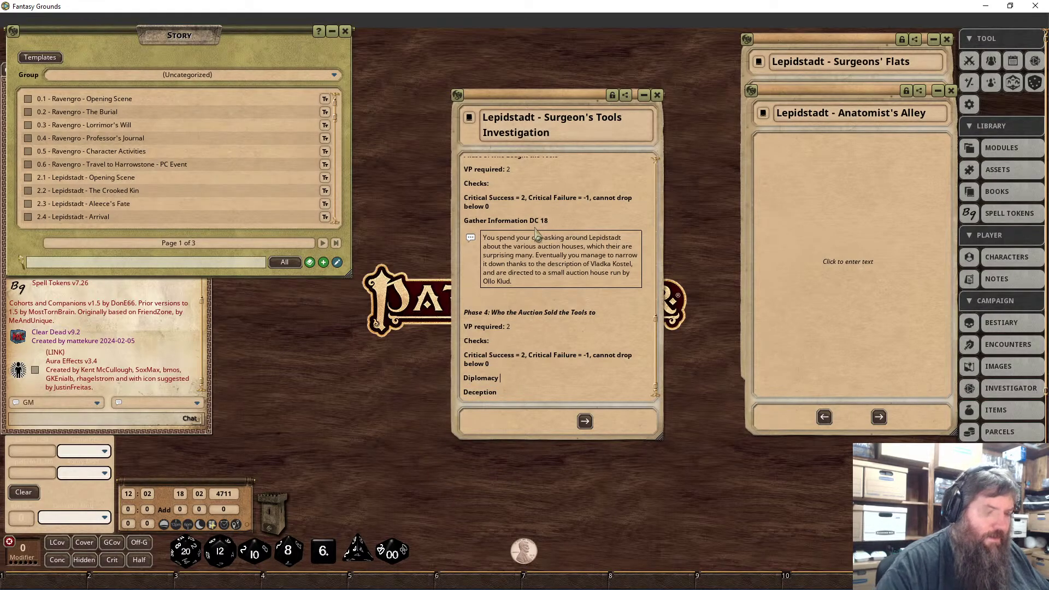
Add the value 18 to both the Diplomacy and the Deception check of Phase 4.
type("8")
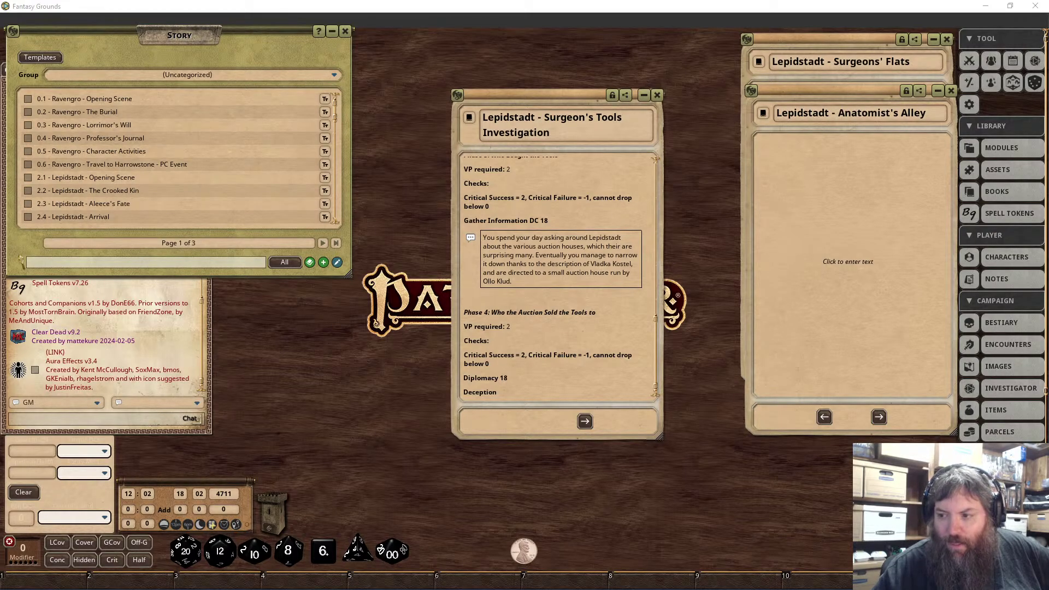
left_click(513, 393)
type("18")
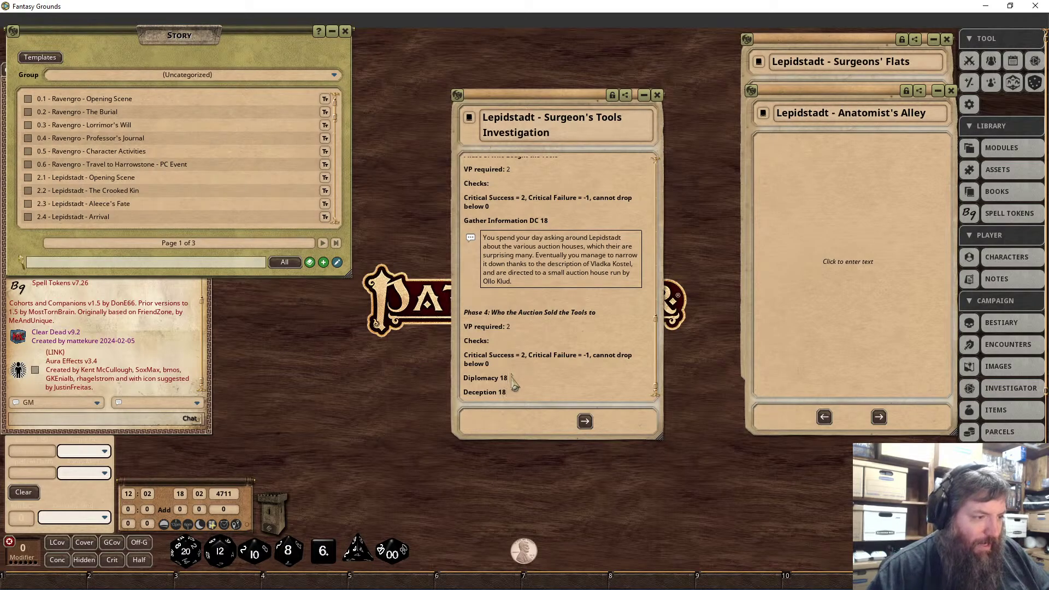
Set the Phase 4 Diplomacy value to 23 and insert "DC" before the numbers of both checks.
type("3")
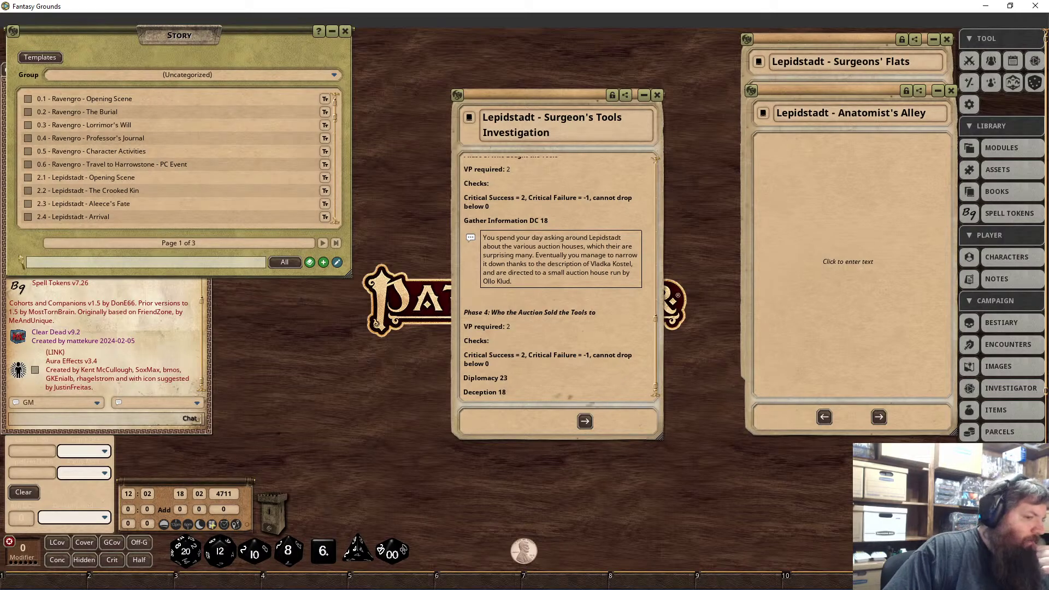
type("DC")
left_click(499, 392)
type("DC")
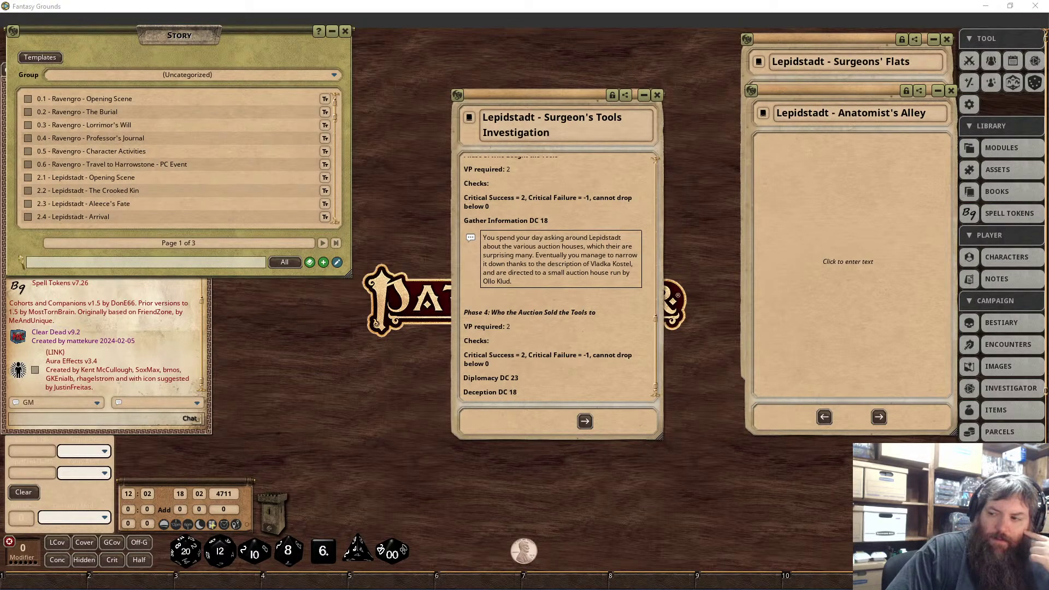
Add an empty line below the Phase 4 Deception check.
key("alt+Tab")
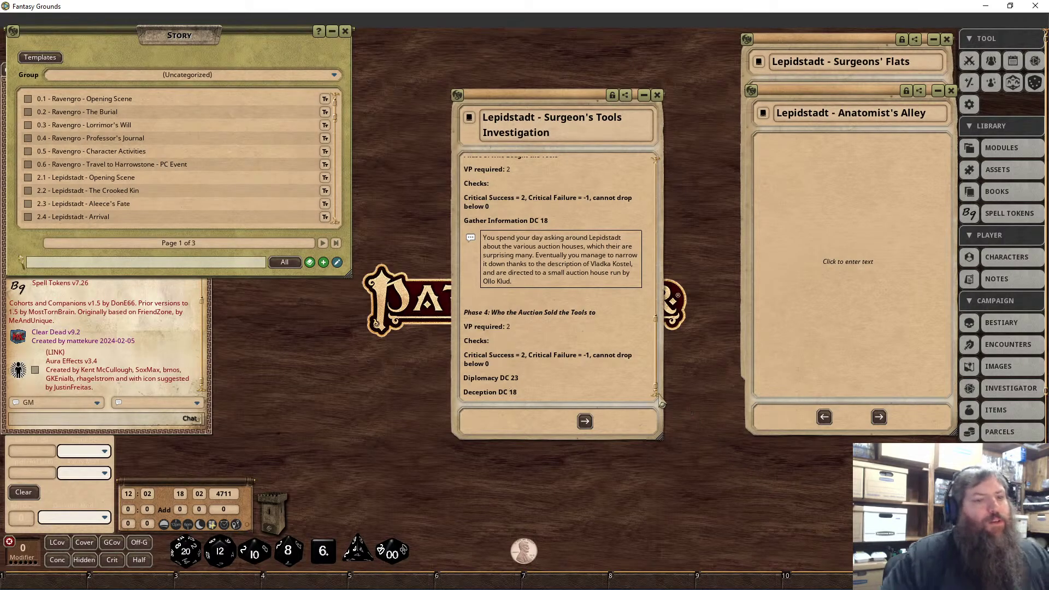
left_click(537, 399)
key("Return")
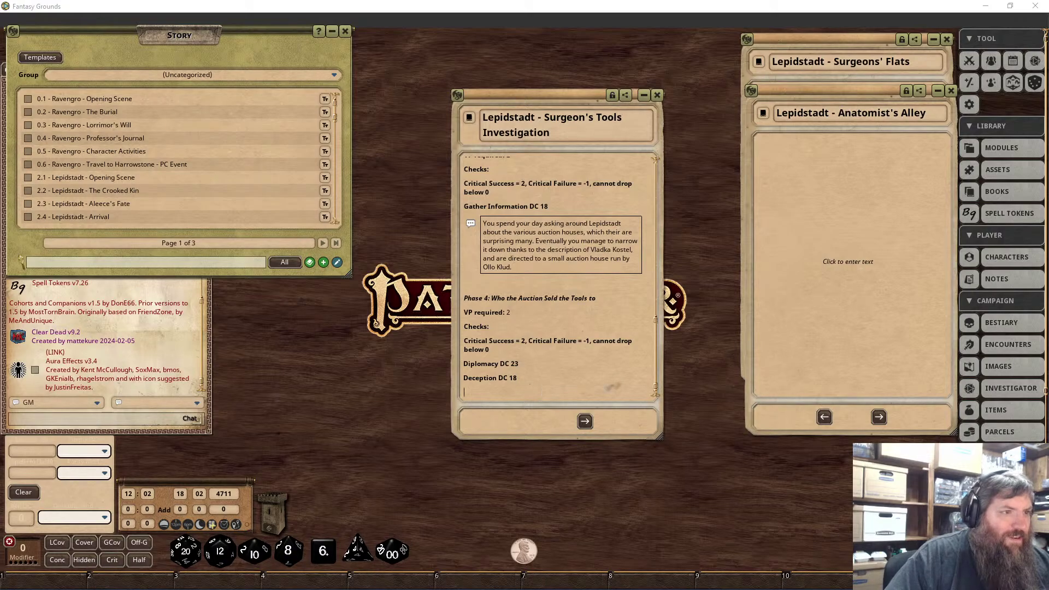
scroll(538, 282, "up", 5)
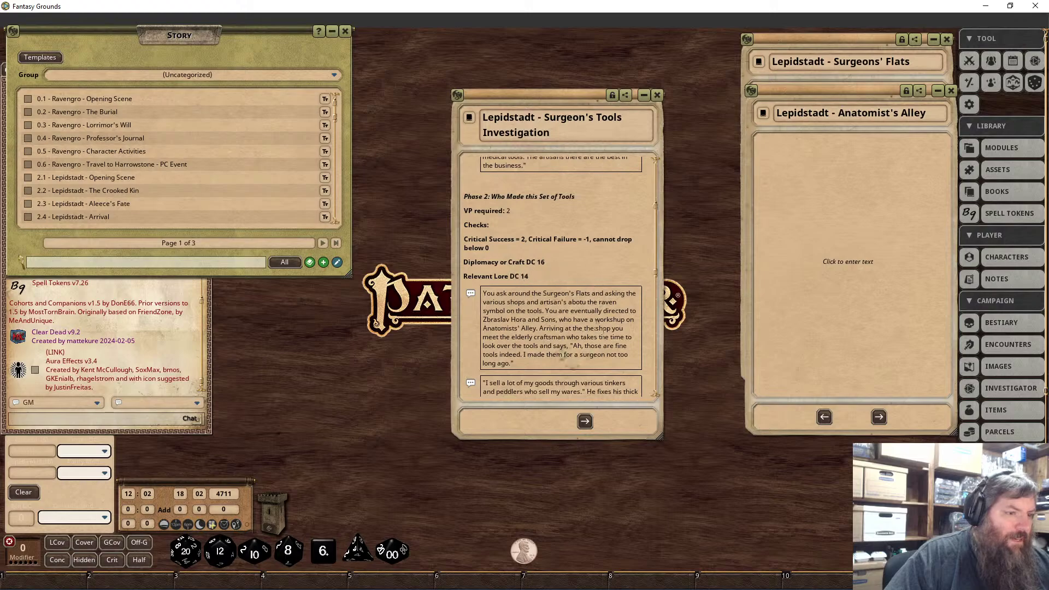
scroll(595, 319, "down", 10)
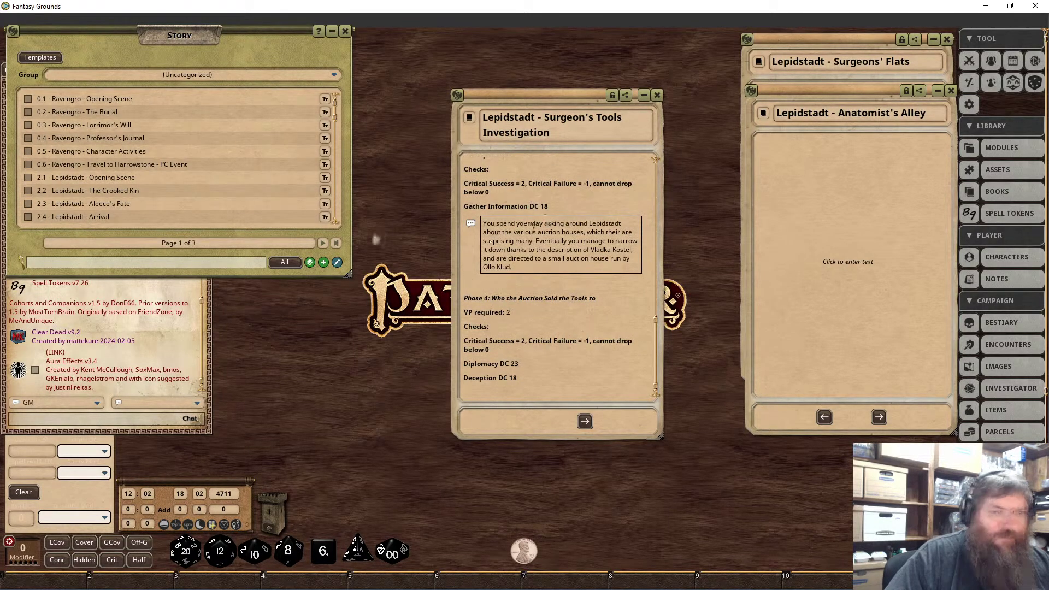
left_click(465, 284)
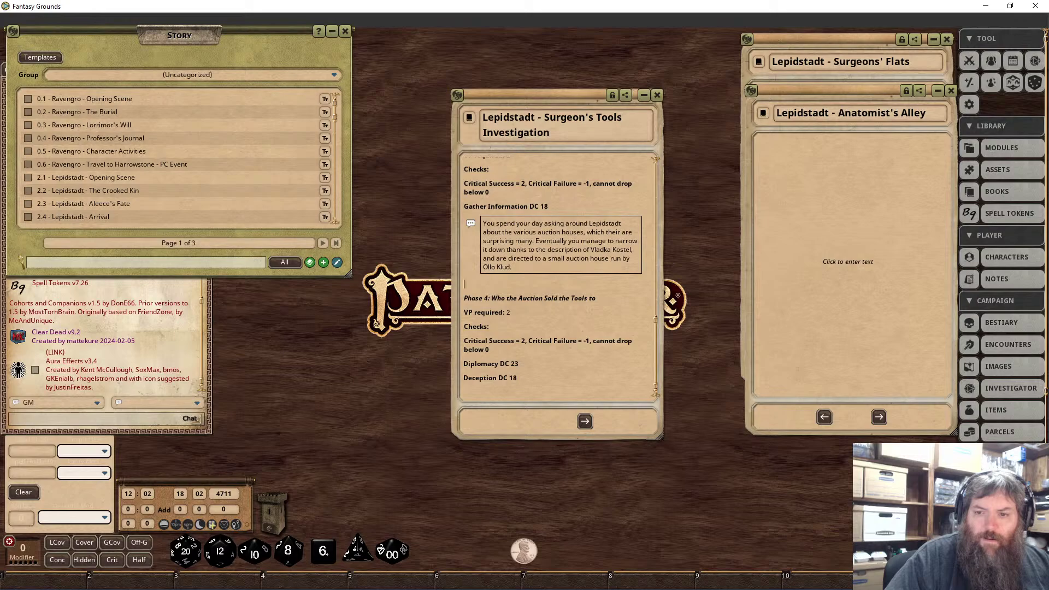
left_click(471, 395)
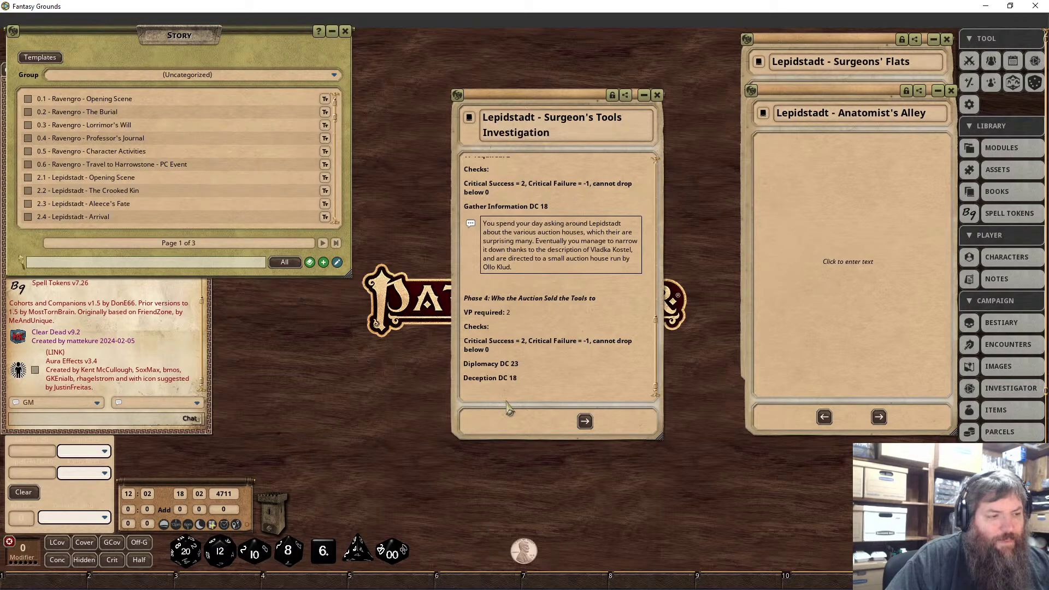
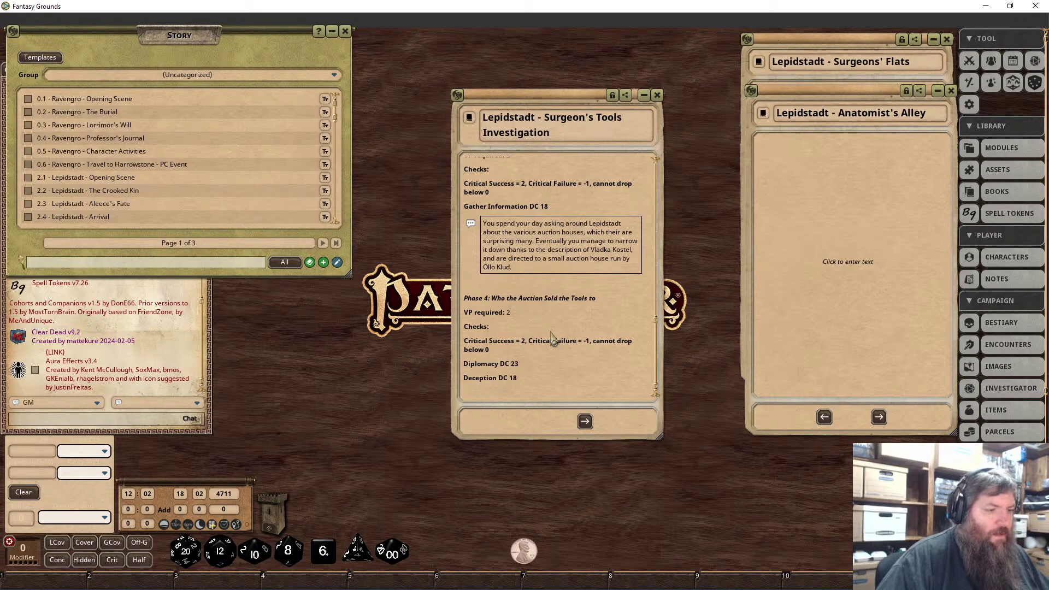
left_click(593, 341)
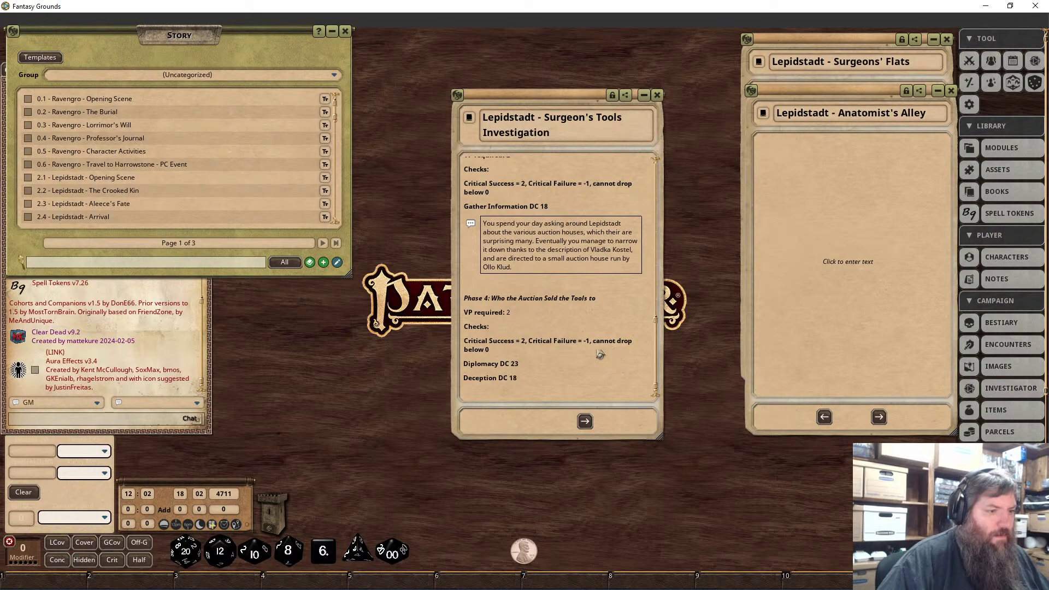
Remove the words "cannot drop below 0" from the Phase 4 critical success and failure line.
left_click_drag(598, 354, 639, 352)
key("Delete")
key("Delete")
key("Delete")
key("Delete")
key("Delete")
key("Delete")
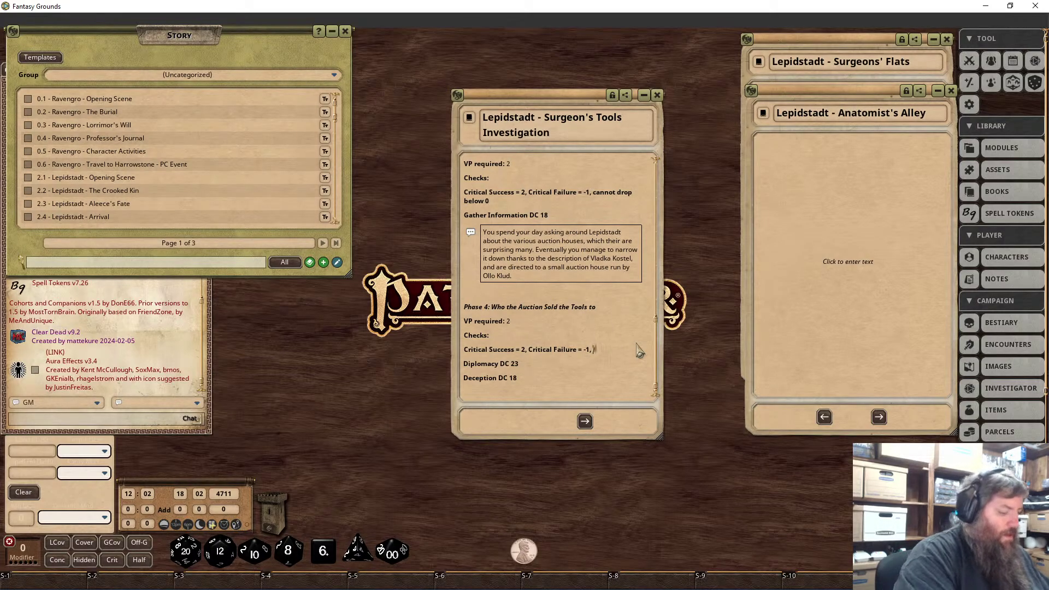
End the Phase 4 critical line with "If they go below 0 they fail and cannot continue to persue this part of the investigation.".
type("If failed")
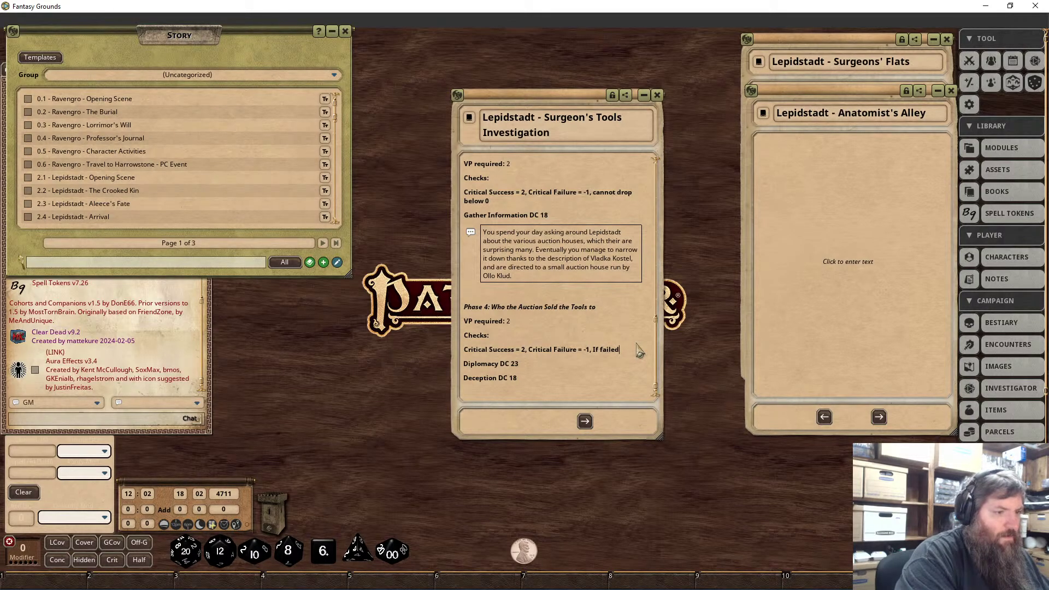
key("BackSpace")
key("BackSpace")
key("BackSpace")
key("BackSpace")
key("BackSpace")
key("BackSpace")
type("they go")
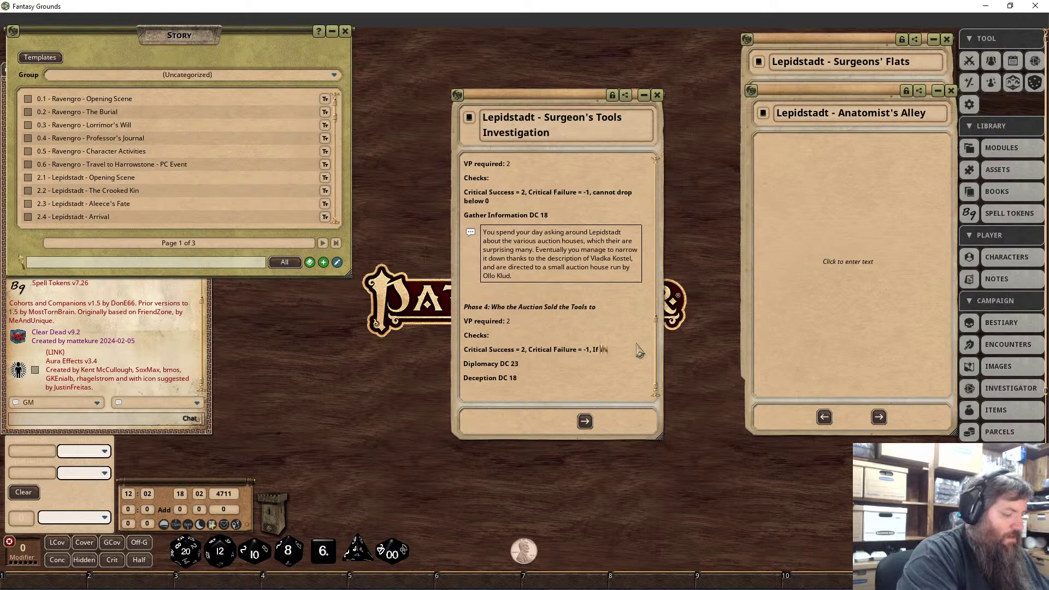
type(" below 0 they fail and cannot ")
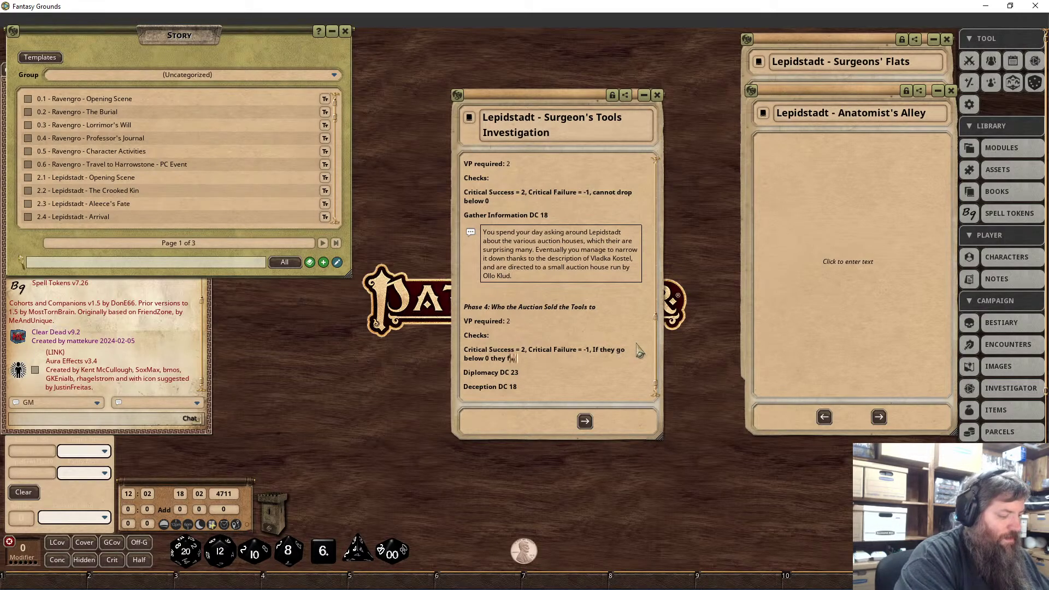
type("continue to persue this ")
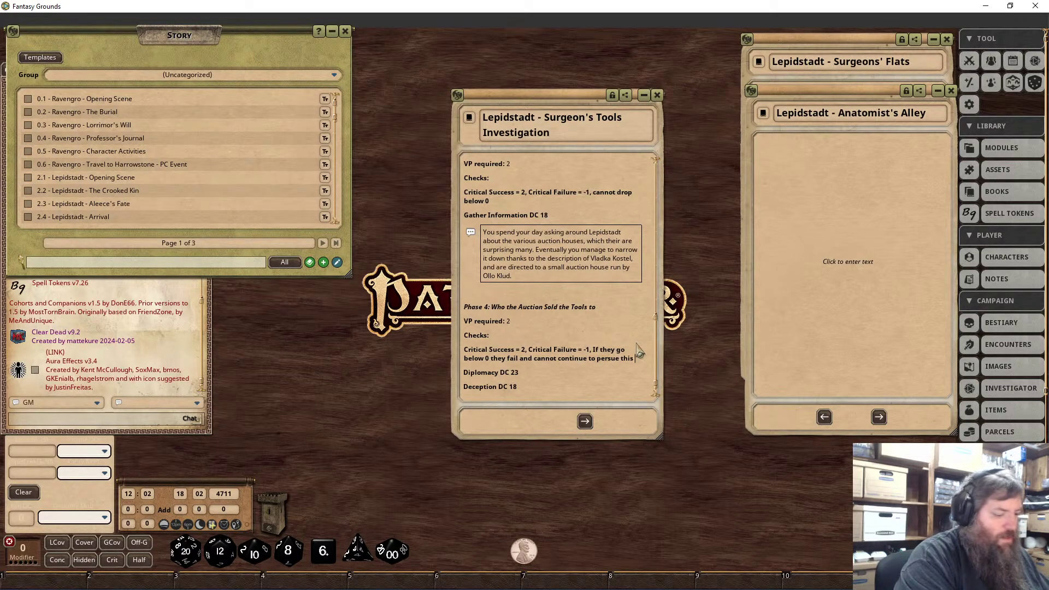
type("part of the investigation.")
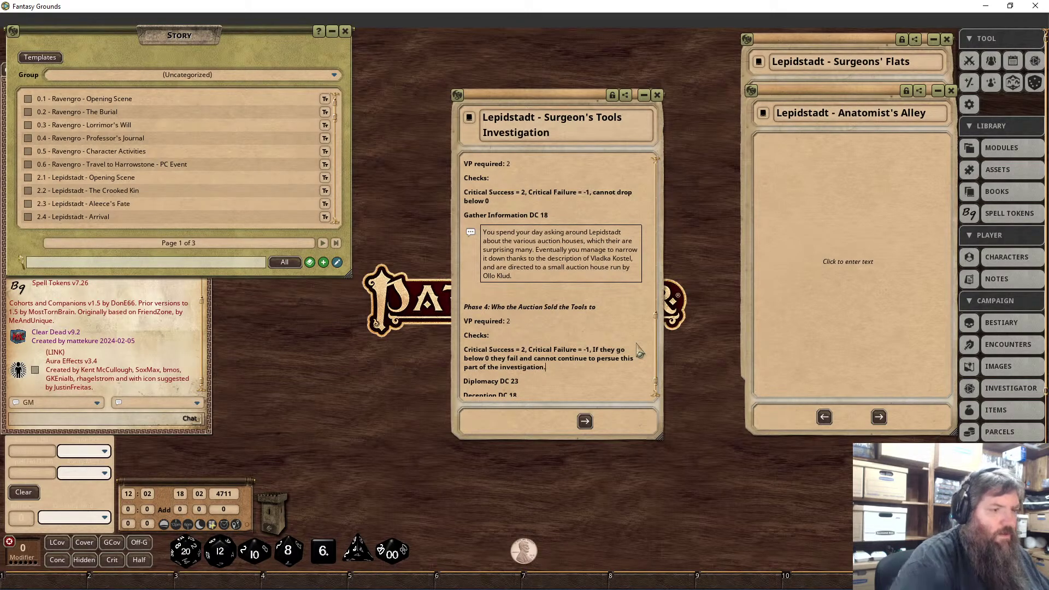
Start a narrative paragraph directly below the Phase 4 heading with "You arrive at the auction house run by Master Ollo Klud.".
scroll(638, 348, "down", 1)
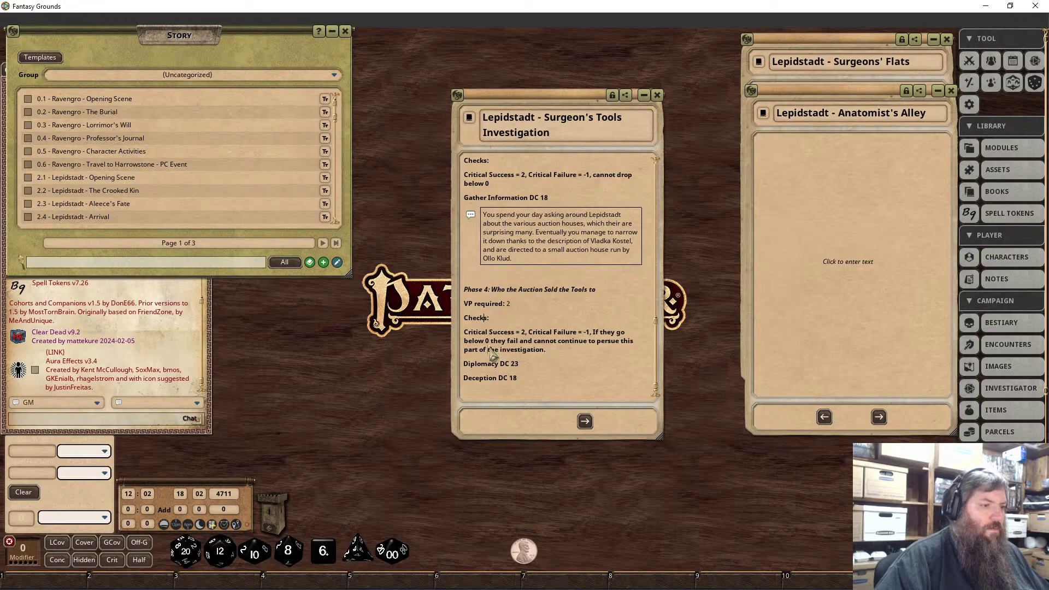
left_click(483, 318)
left_click(606, 291)
key("Return")
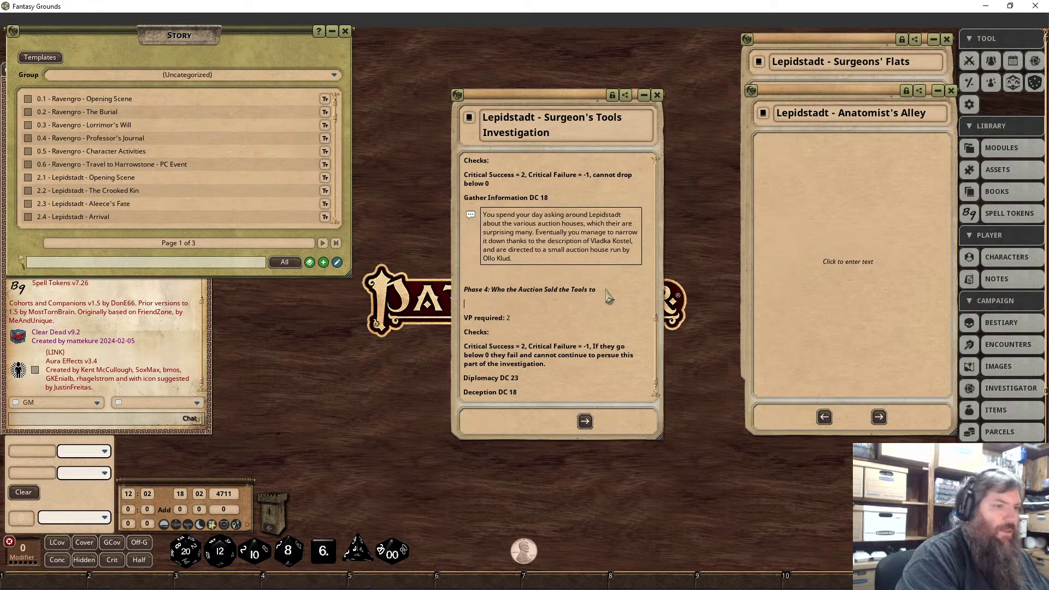
type("You  arrive at")
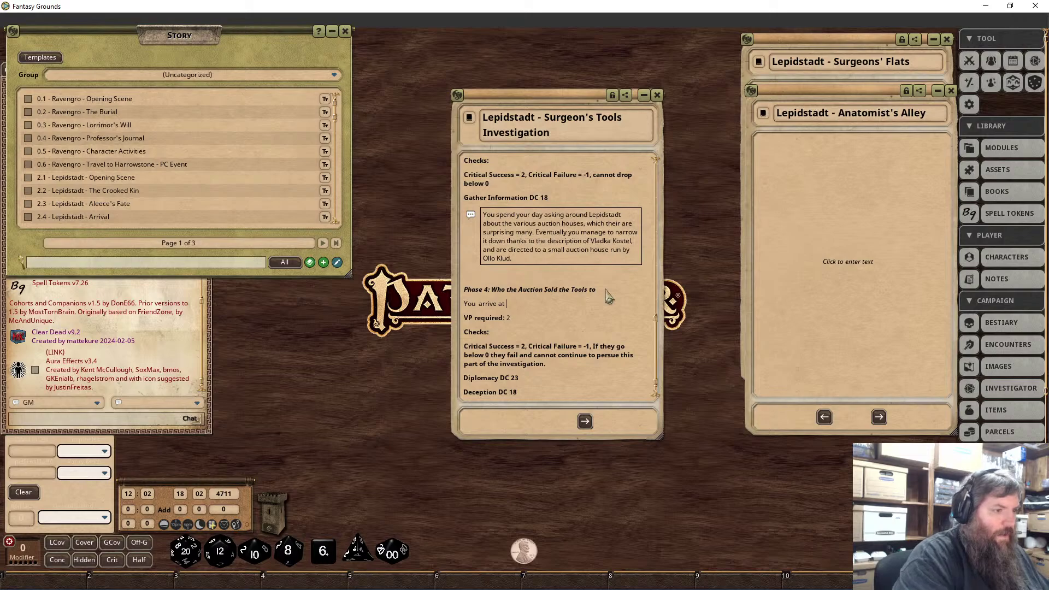
type(" the auction hou")
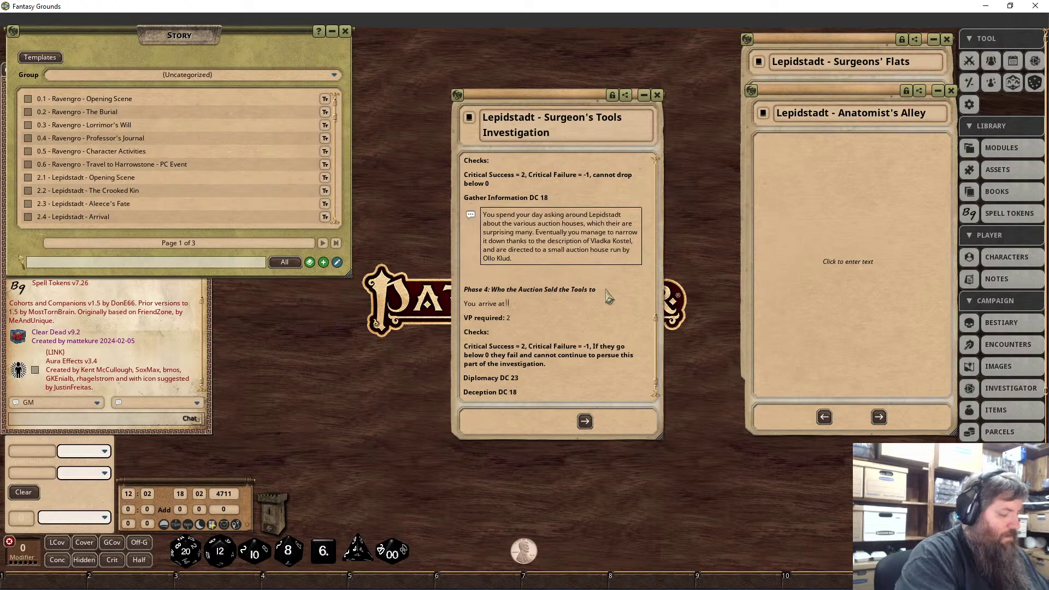
type("se ")
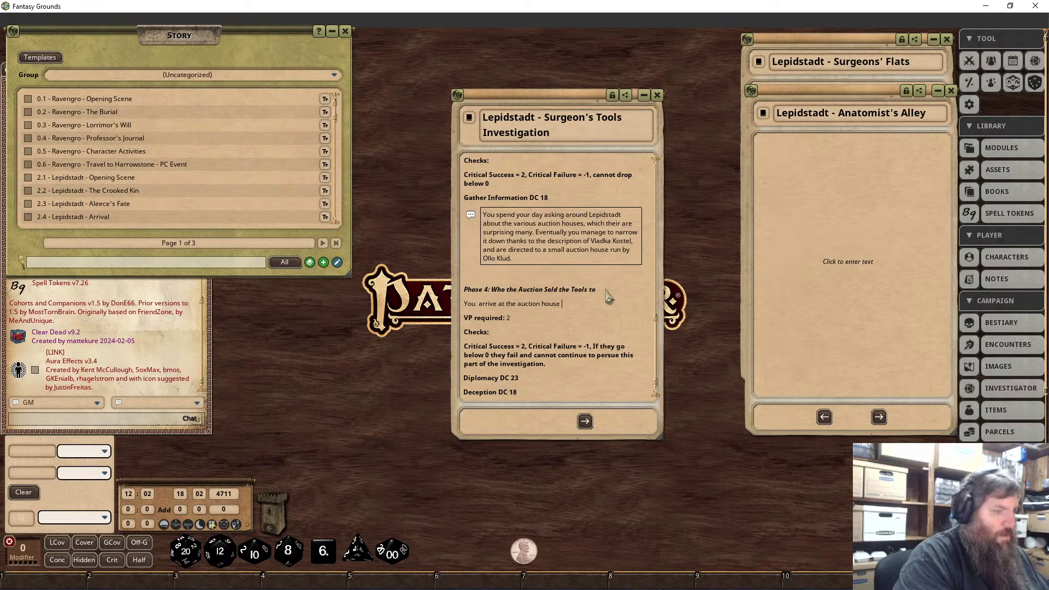
type("run by Master")
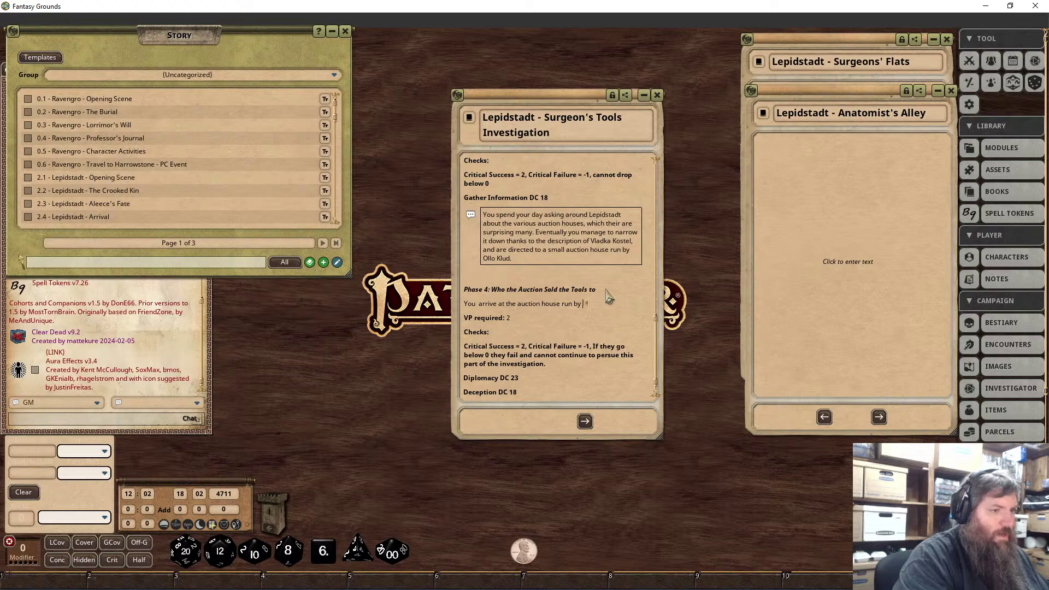
type(" Ollo Klud")
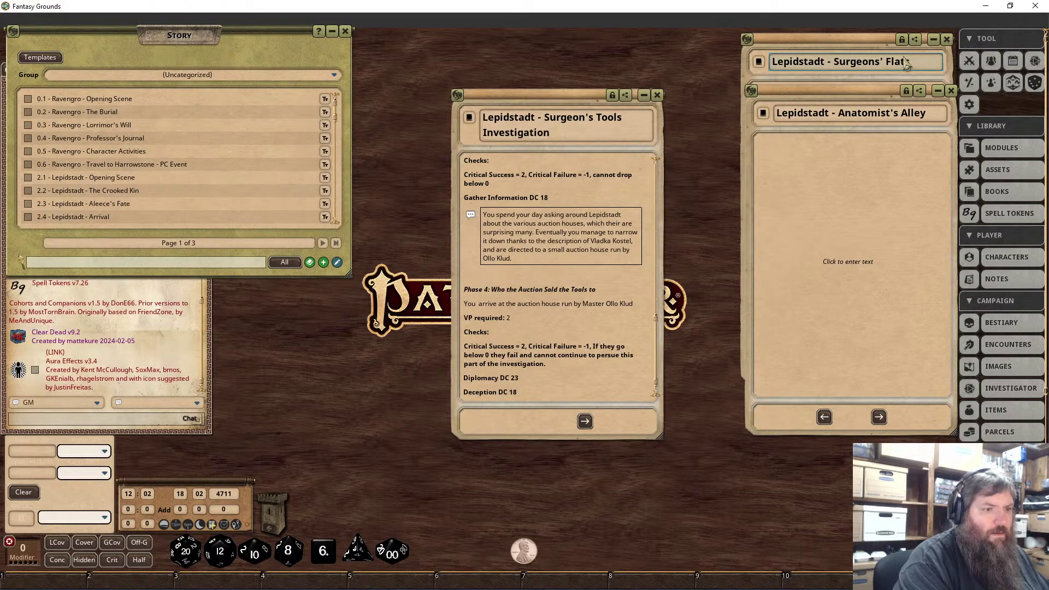
type(". H")
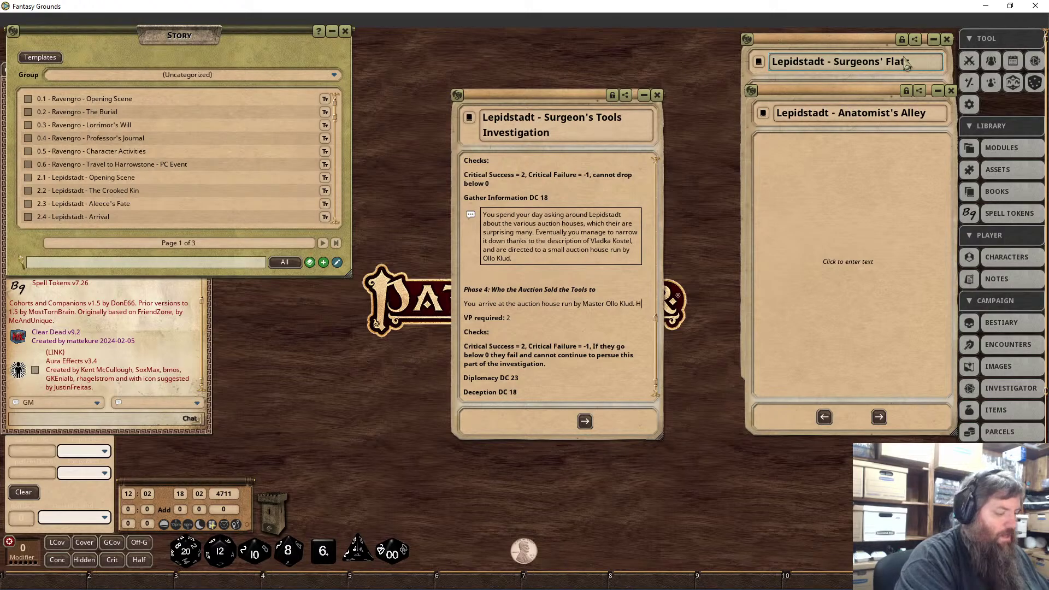
Add to the Phase 4 narrative "He appears to be a stuffy, pretentious man with a bald head and tufts of hair above his ears".
key("Return")
type("He appears to be a stuffy")
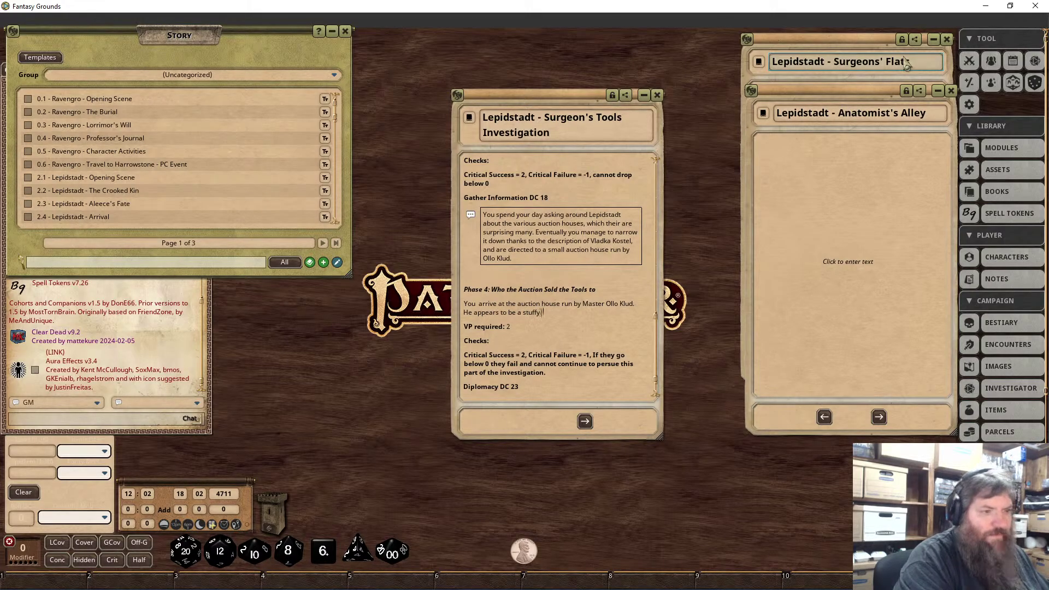
type(", ")
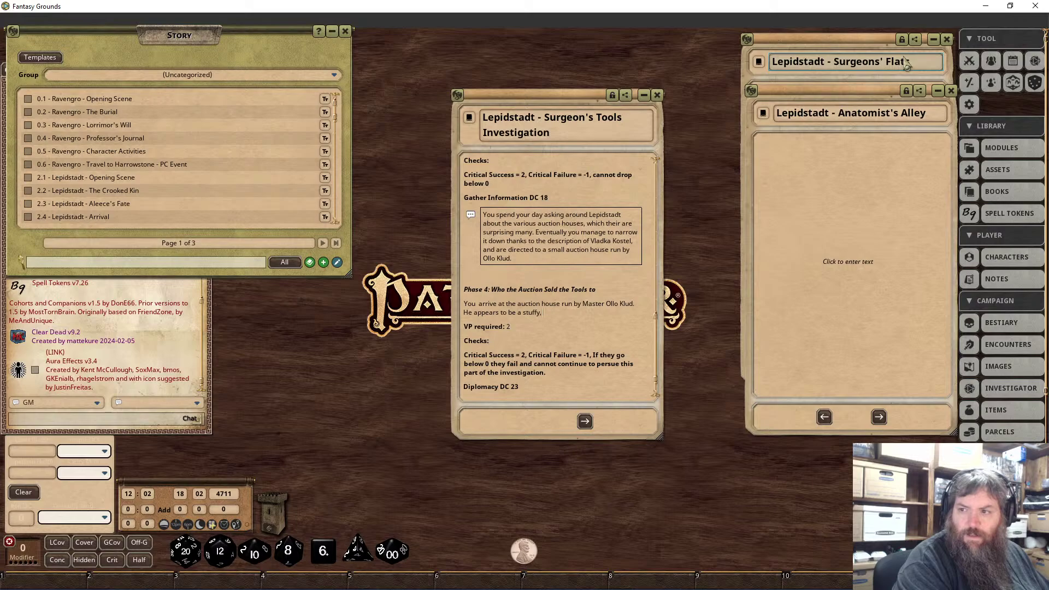
type("pretentious ")
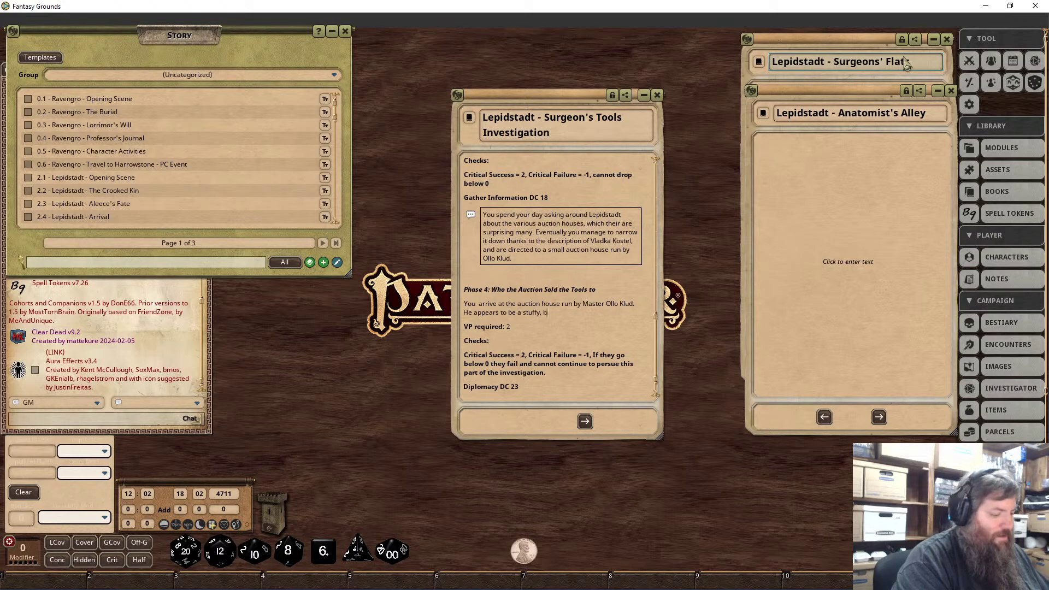
type("man")
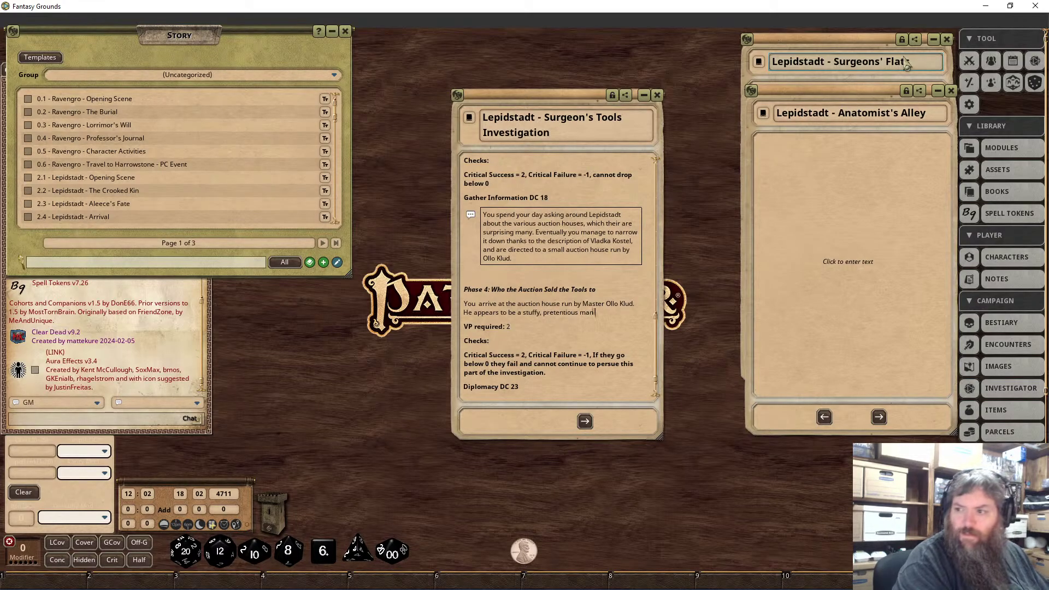
type(" with a bald head and")
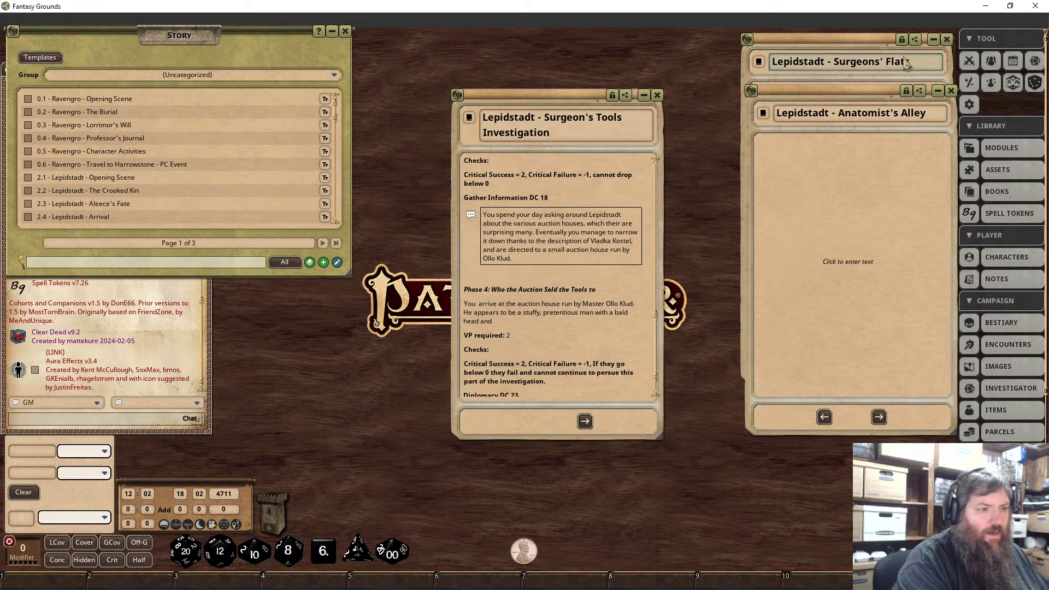
type(" tufts")
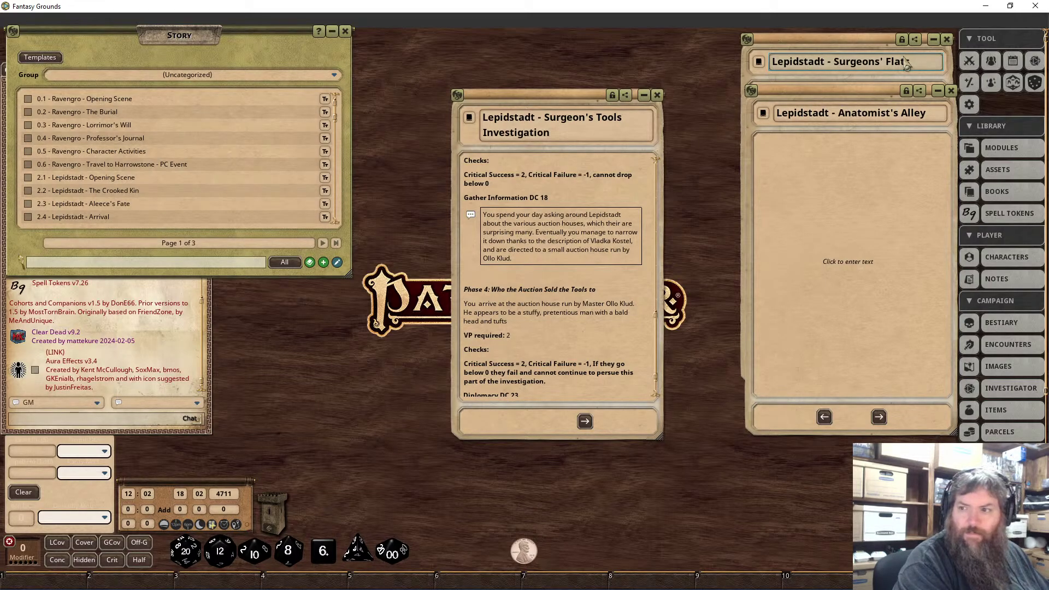
type(" of hair ab")
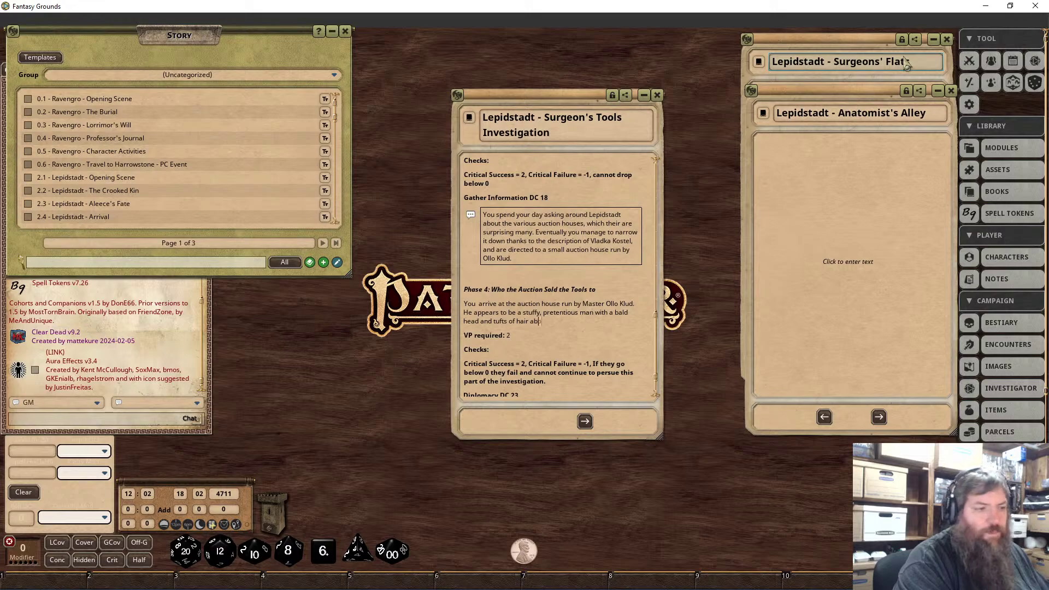
type("ove his ears")
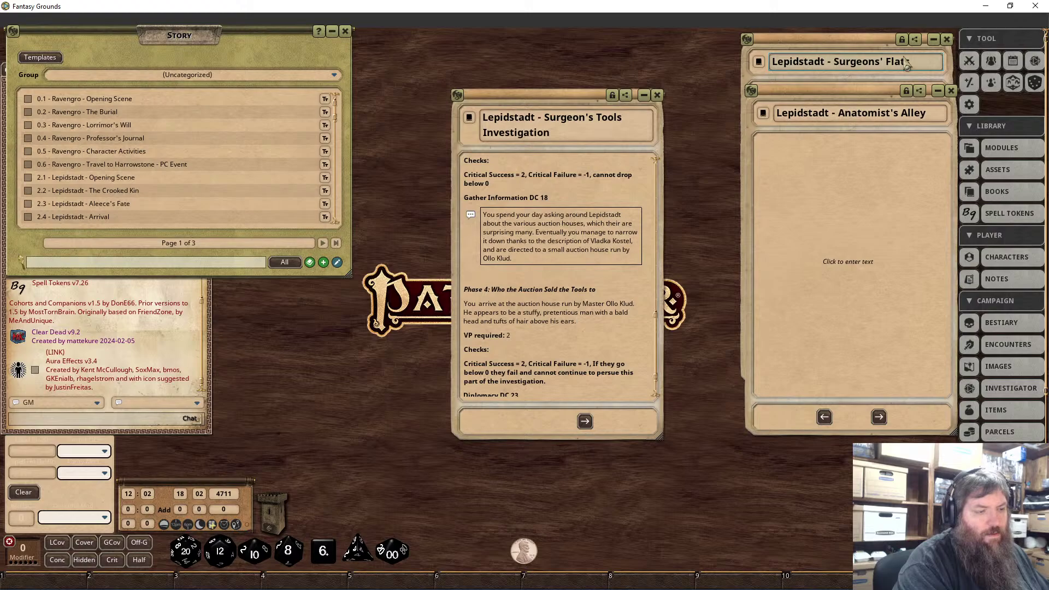
Continue the Phase 4 narrative with "He does not appear to be forthcoming with his clients information to just anyone who comes in off the streets.".
type(". He does not app")
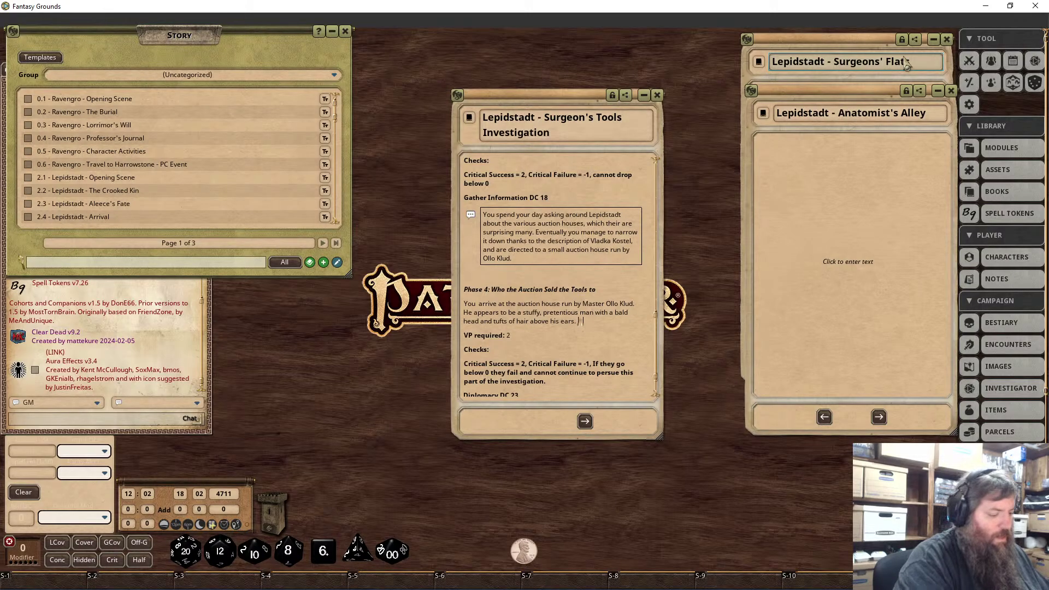
type("ear to")
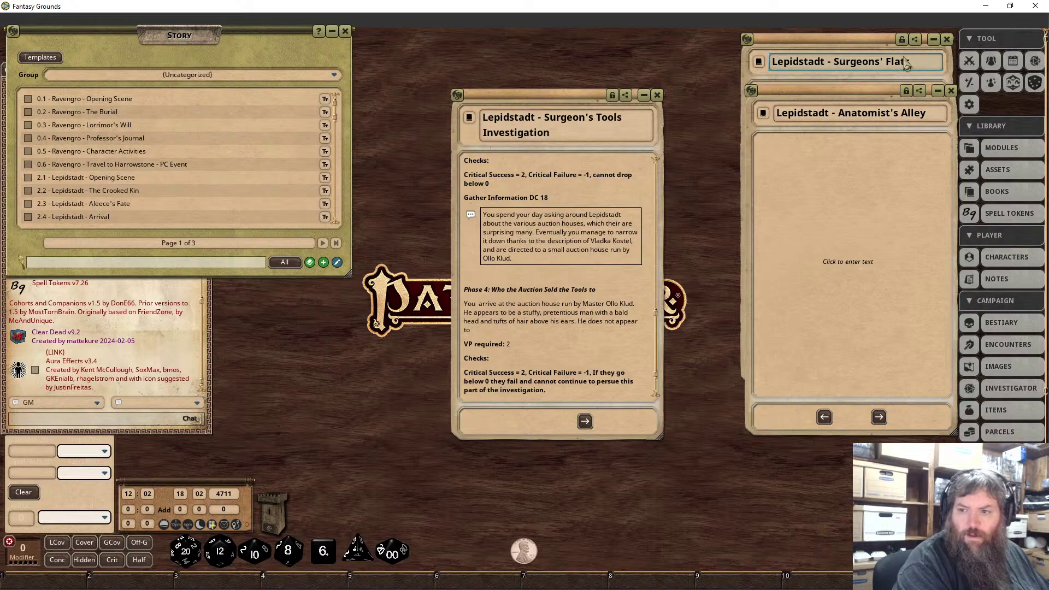
type(" be forcomming")
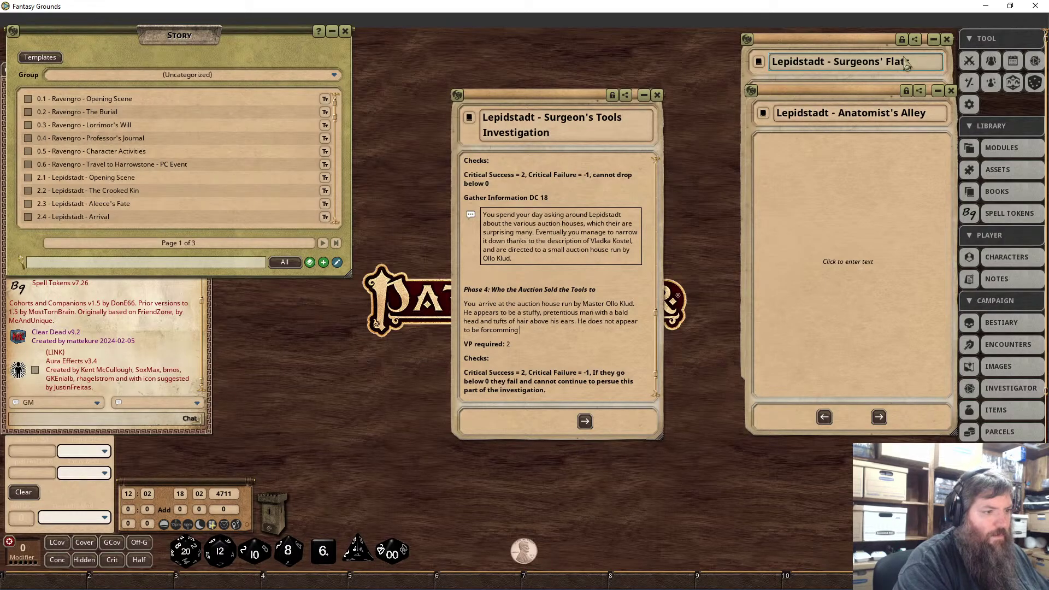
key("BackSpace")
key("BackSpace")
key("BackSpace")
key("BackSpace")
key("BackSpace")
key("BackSpace")
key("BackSpace")
type("th")
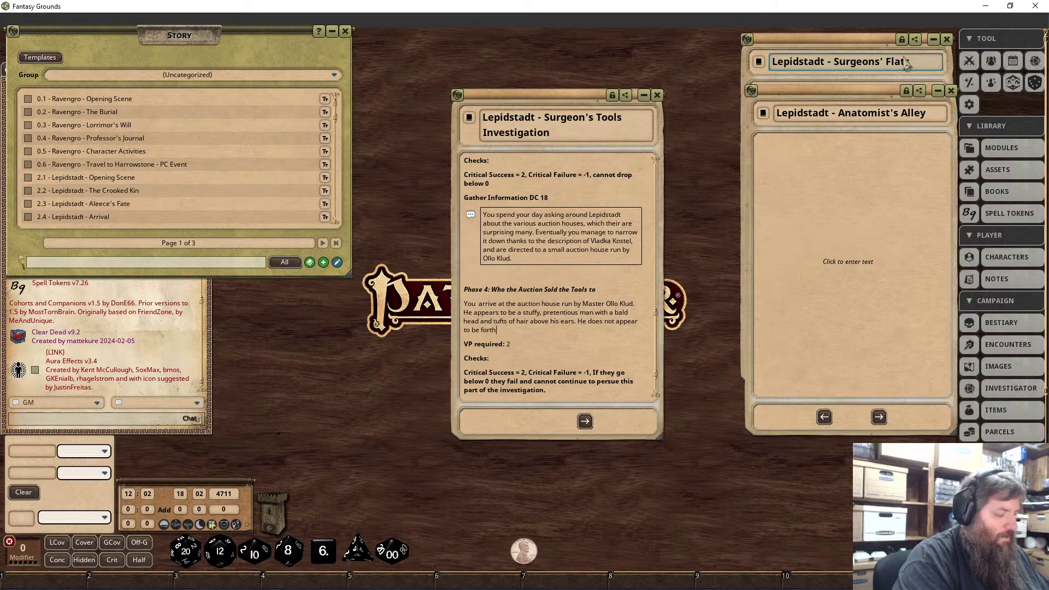
type("coming with ")
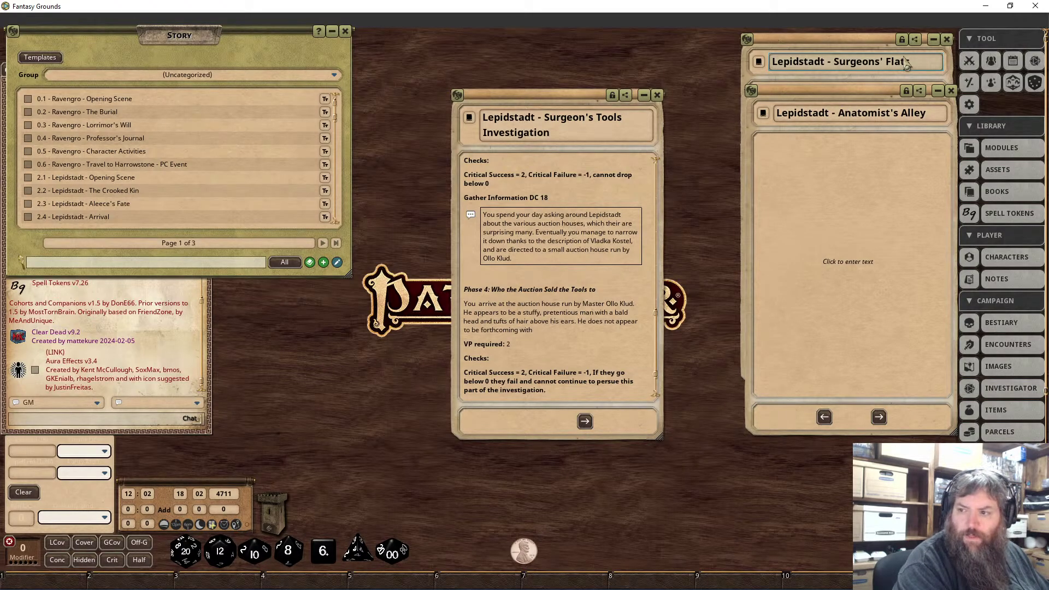
type("his")
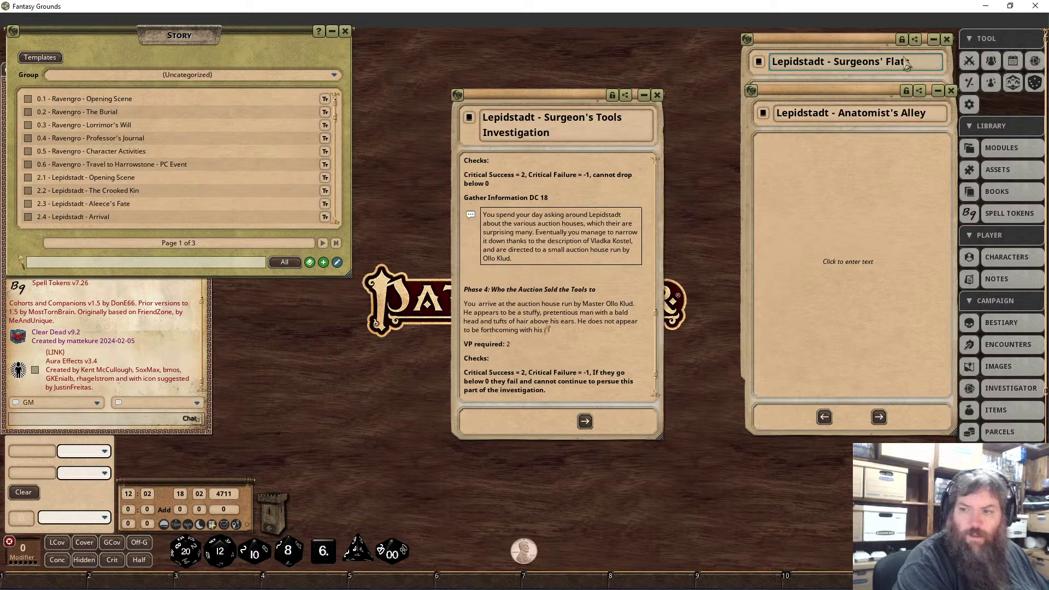
type(" clients informatio")
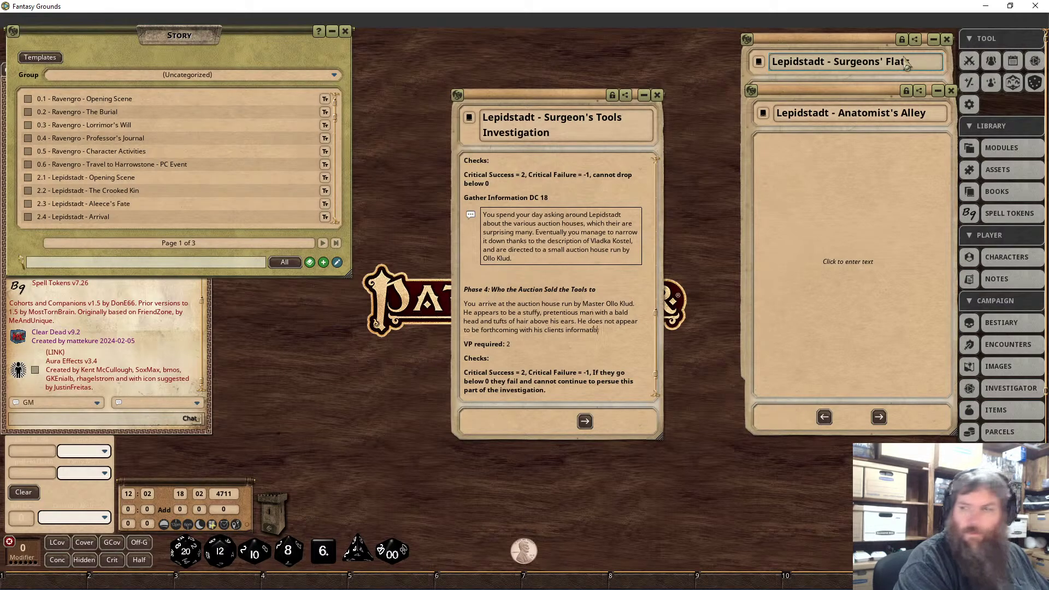
type("n to just anyone")
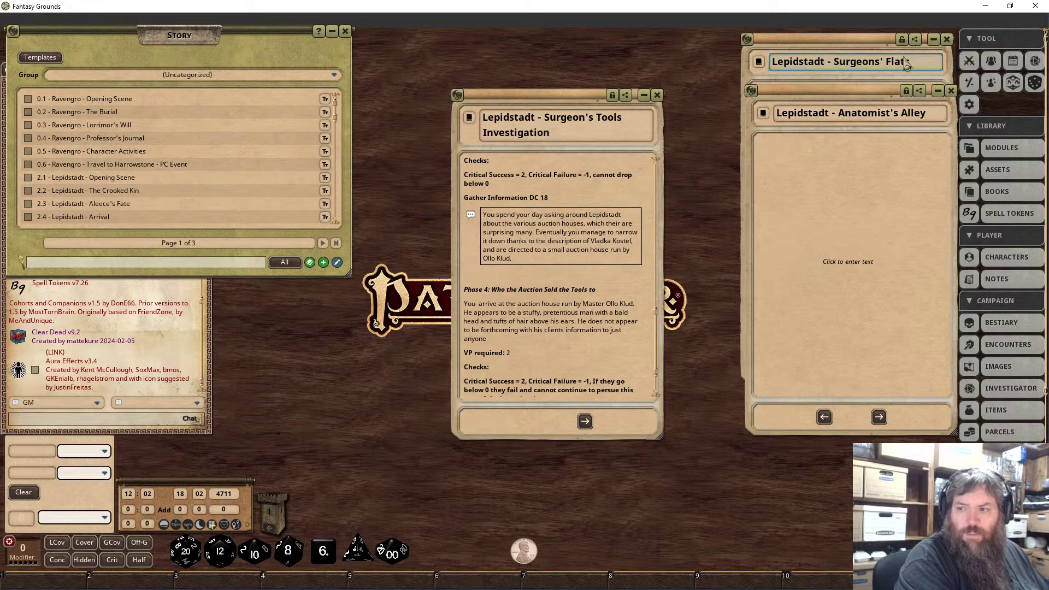
type(" w")
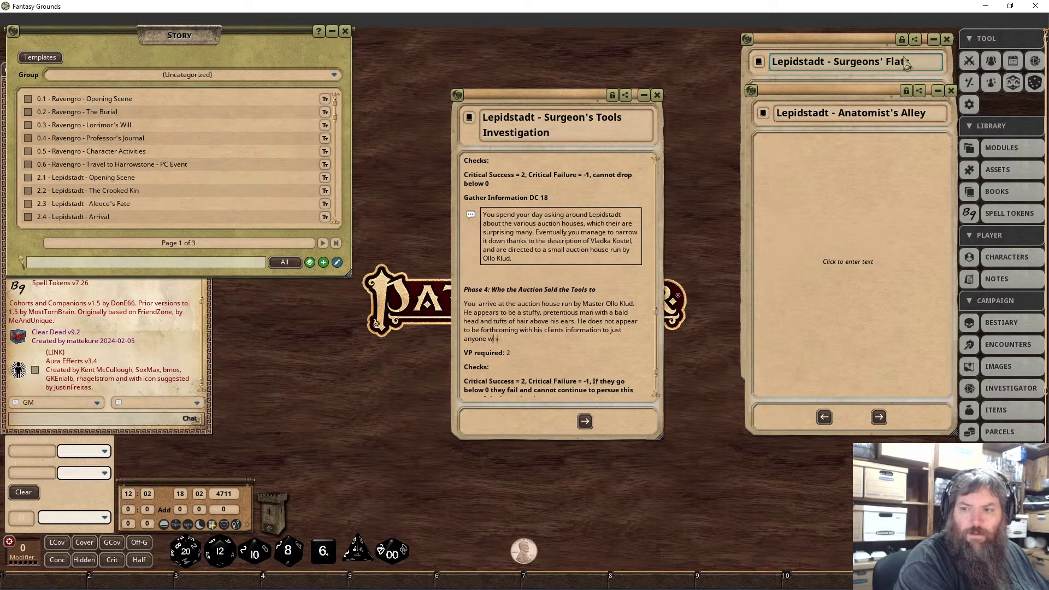
type("ho comes in off")
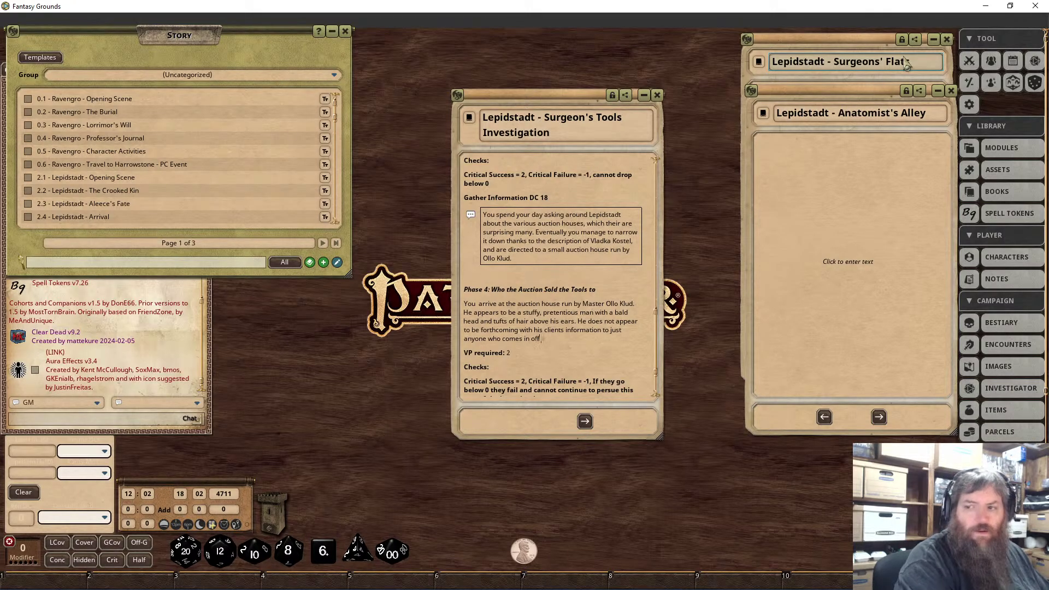
type(" the streets.")
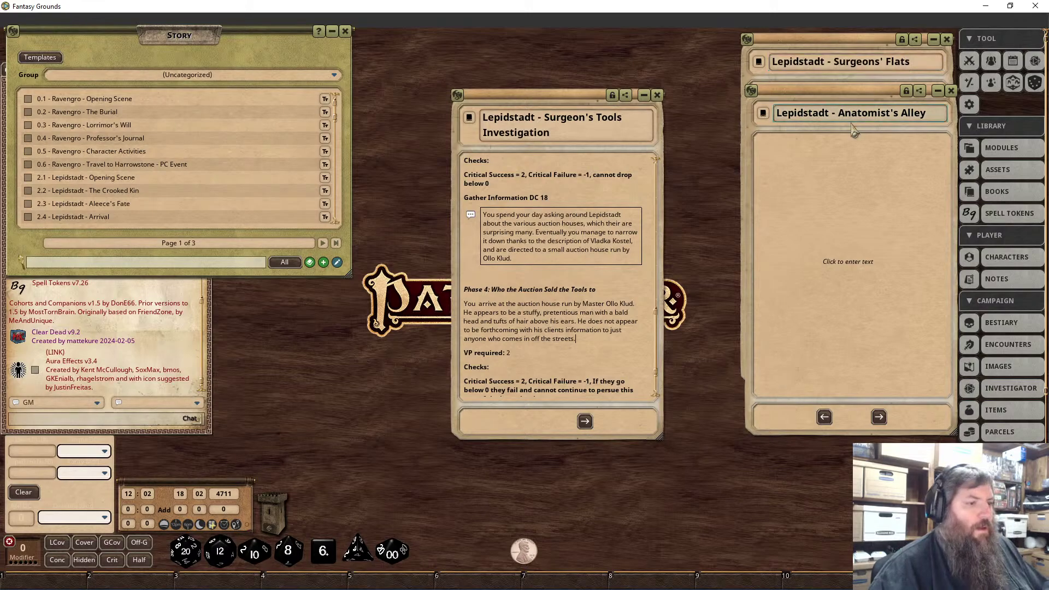
Format the new Phase 4 narrative paragraph as a framed chat text block, matching the Phase 3 narrative.
scroll(555, 323, "down", 3)
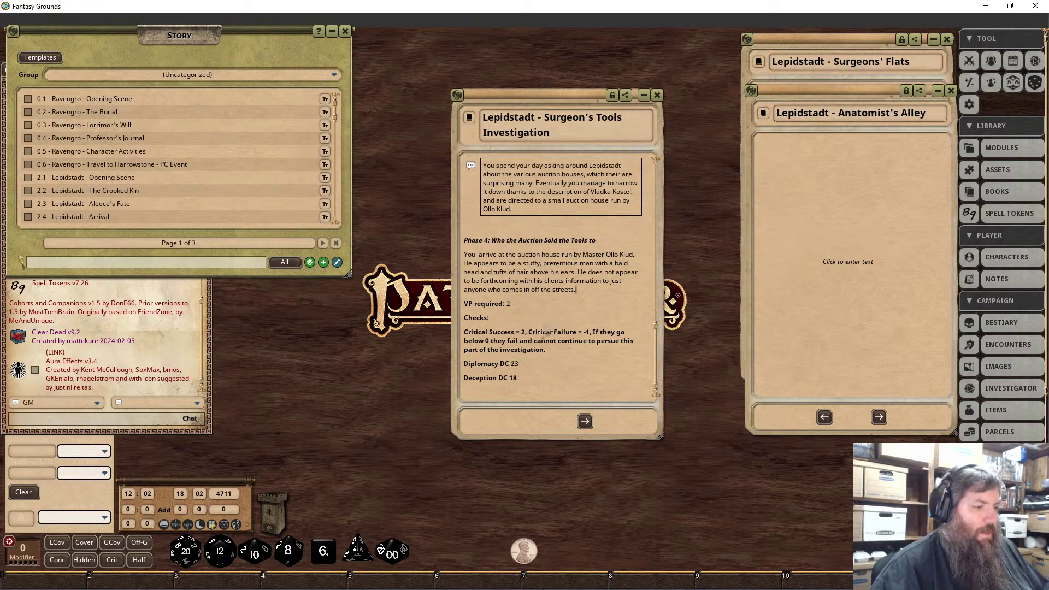
left_click_drag(580, 290, 459, 264)
right_click(516, 263)
left_click(548, 290)
left_click(582, 322)
scroll(535, 274, "down", 1)
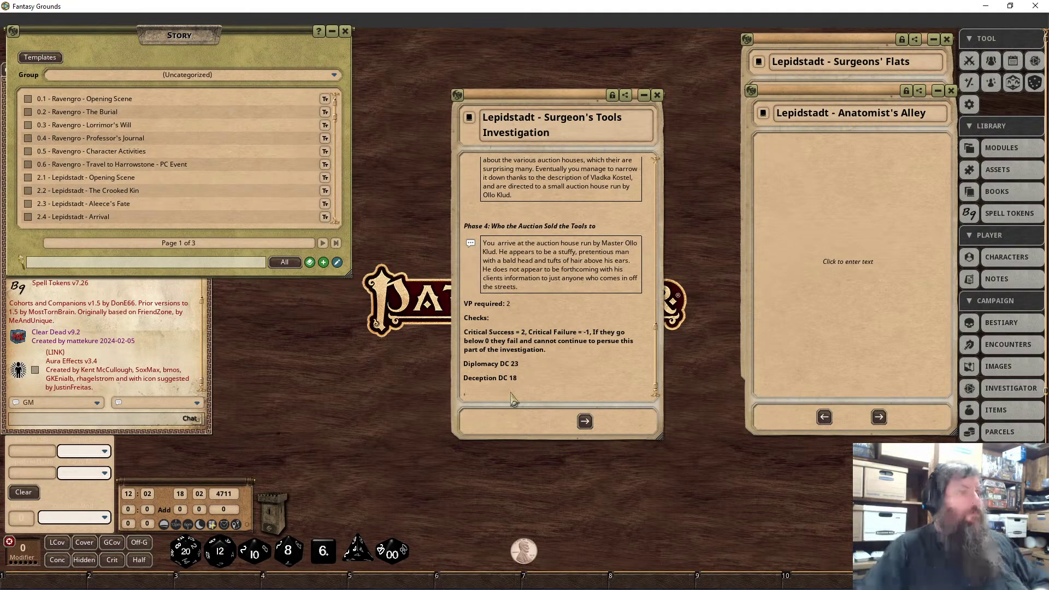
Start a result paragraph below the Phase 4 Deception DC 18 check with "It takes some convincing, or manipulation but Ollo lets slip that".
left_click(512, 399)
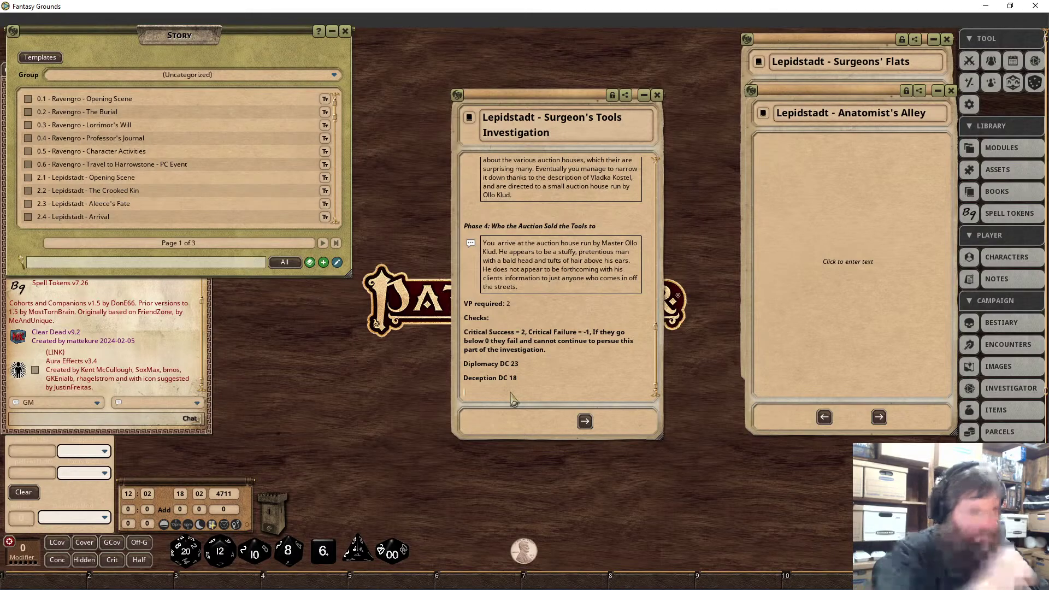
type("It takes some co")
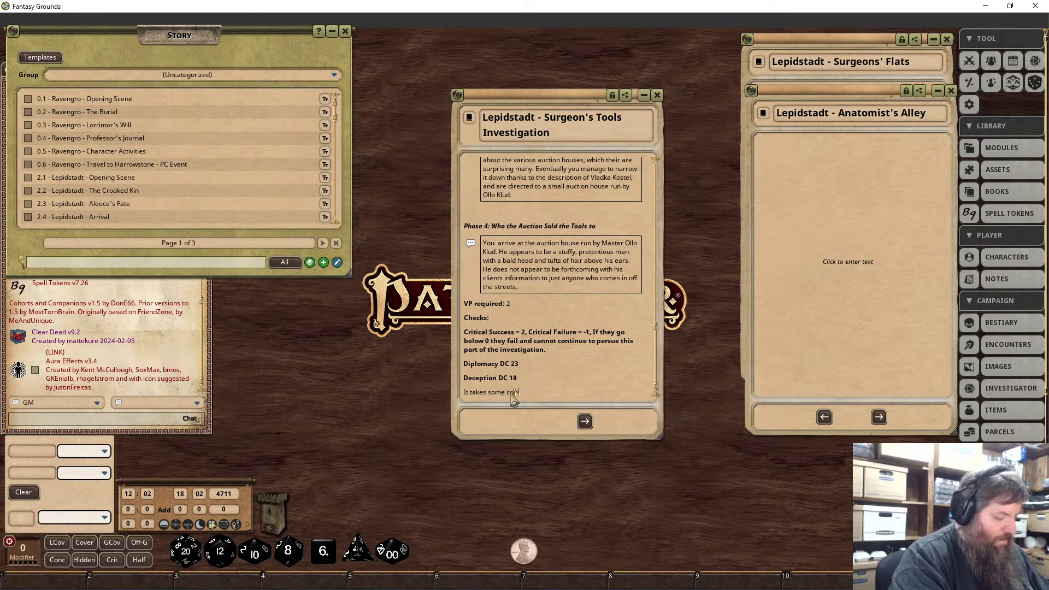
type("nvincing, or ")
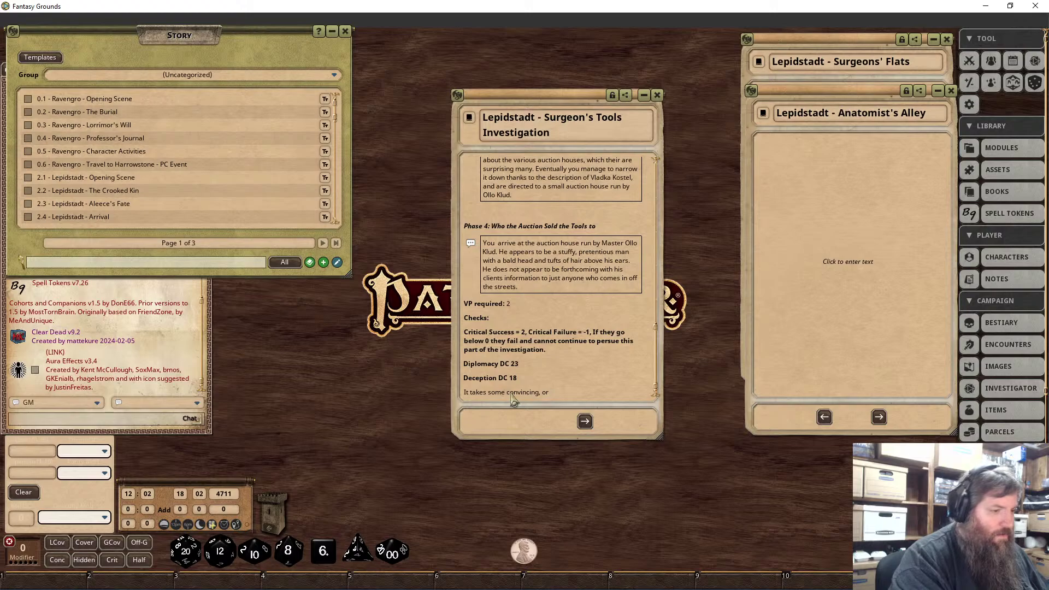
type("manipulation but ")
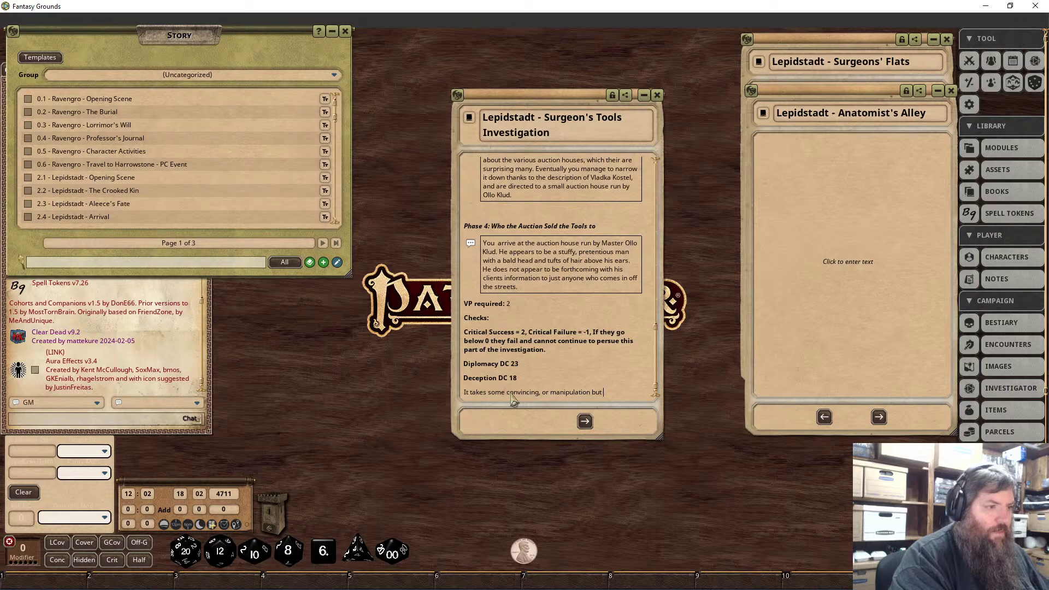
type("Ollo ")
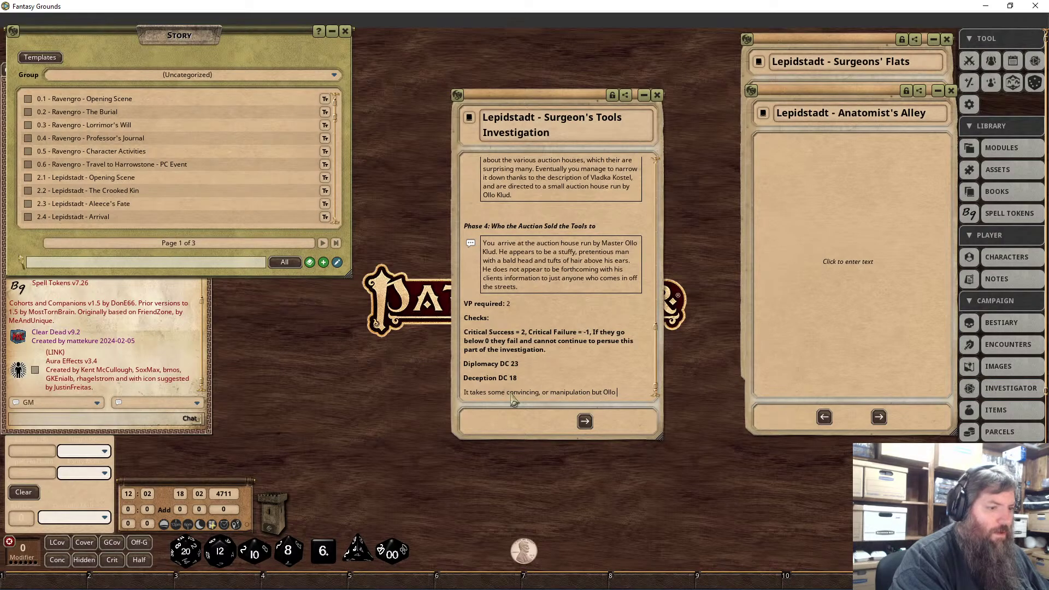
type("lets slop")
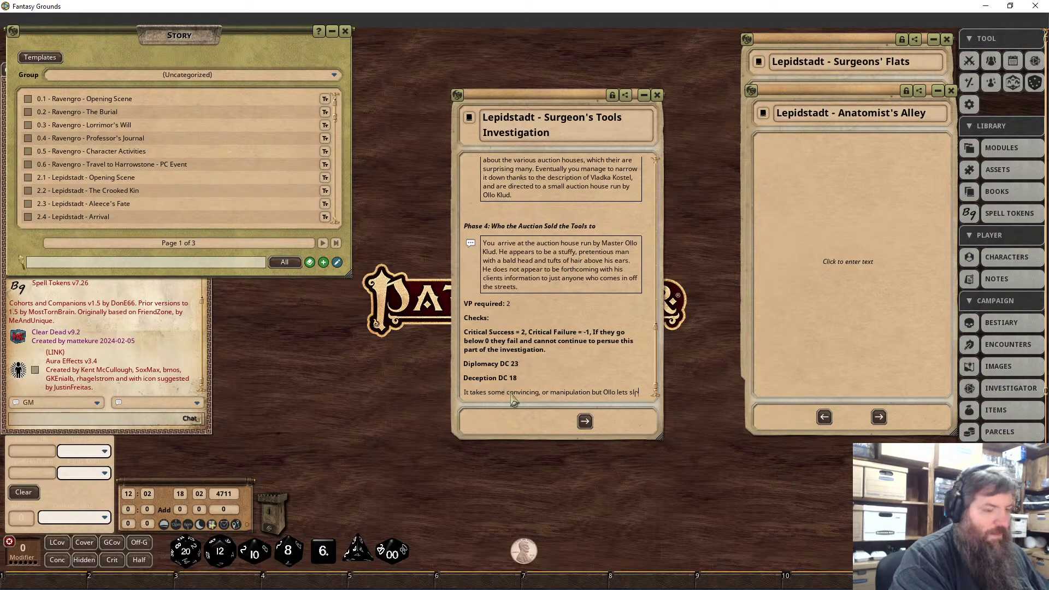
key("BackSpace")
key("BackSpace")
type("ip ")
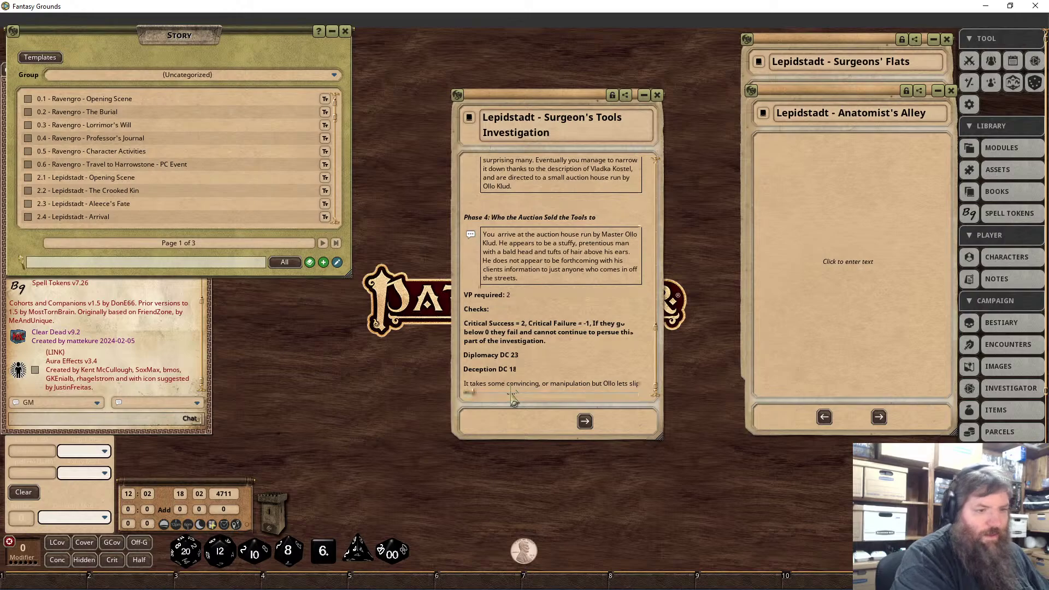
type("that")
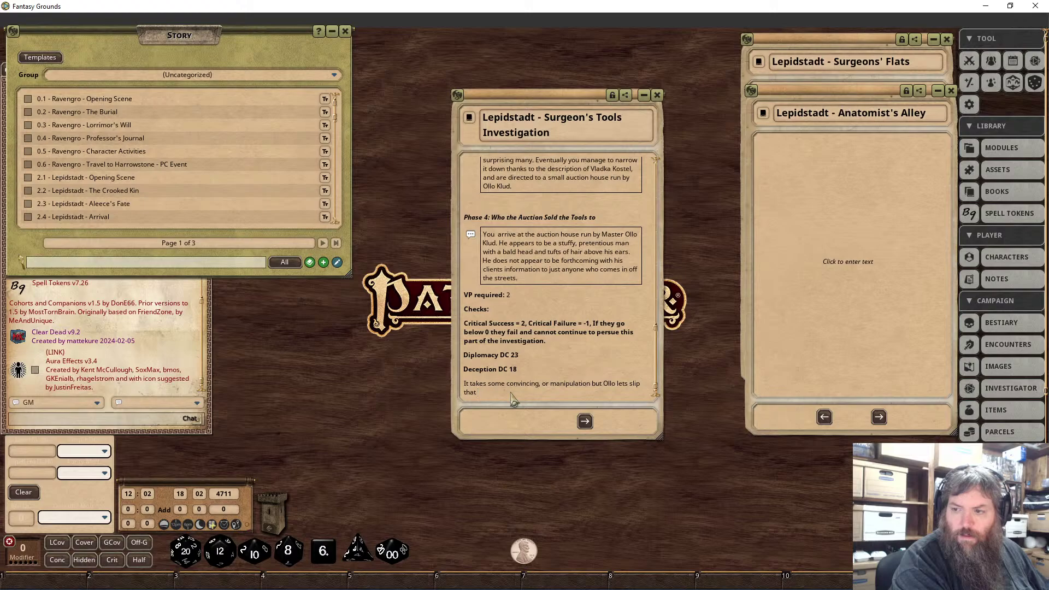
Continue the Phase 4 result paragraph with "he sold it to a shopkeeper named Radniche".
type("he sold it to")
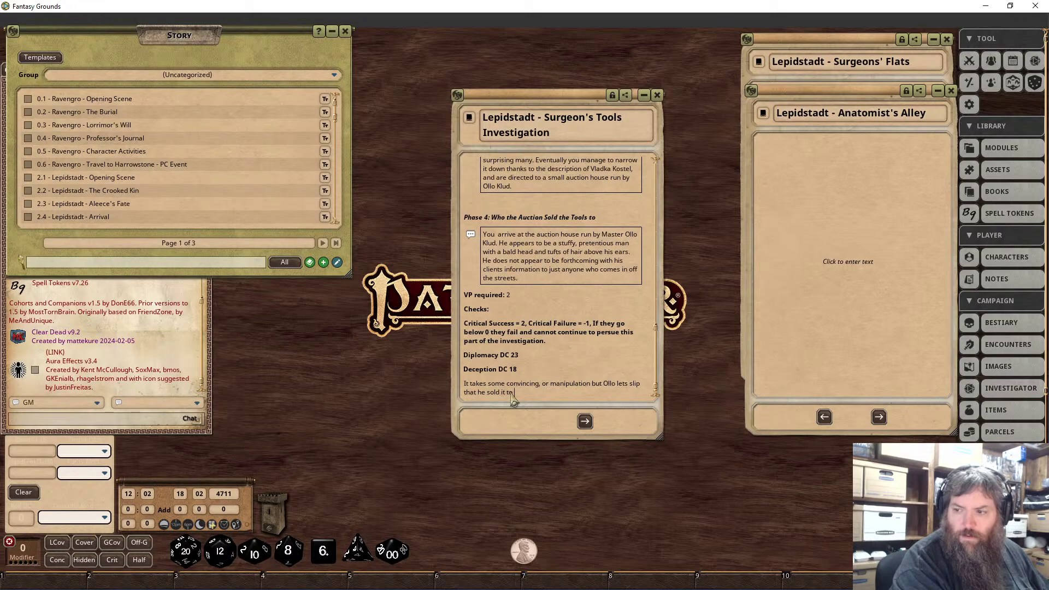
type(" a ")
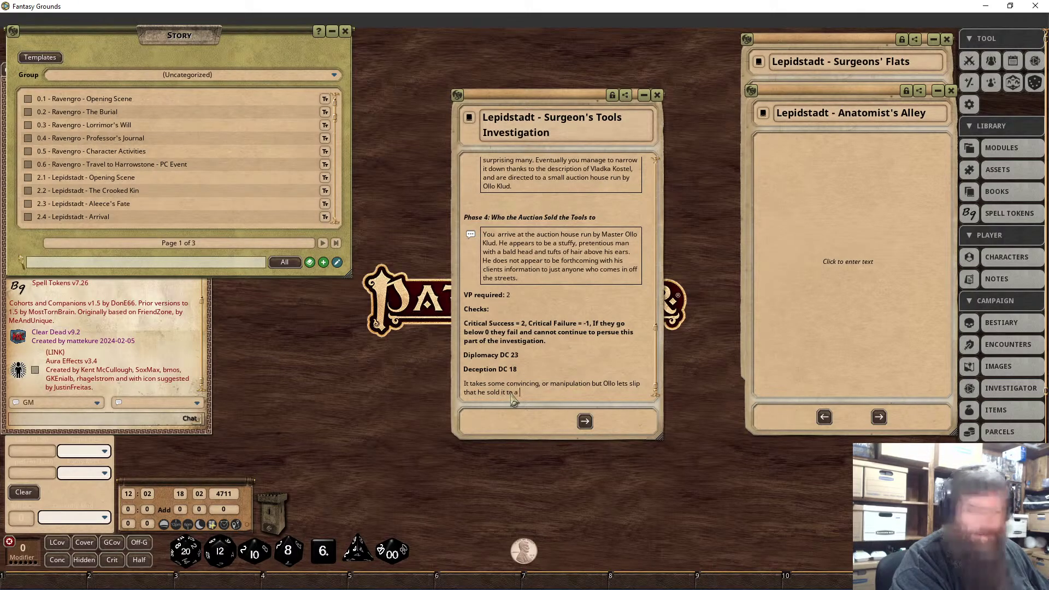
type("shopkeeper ")
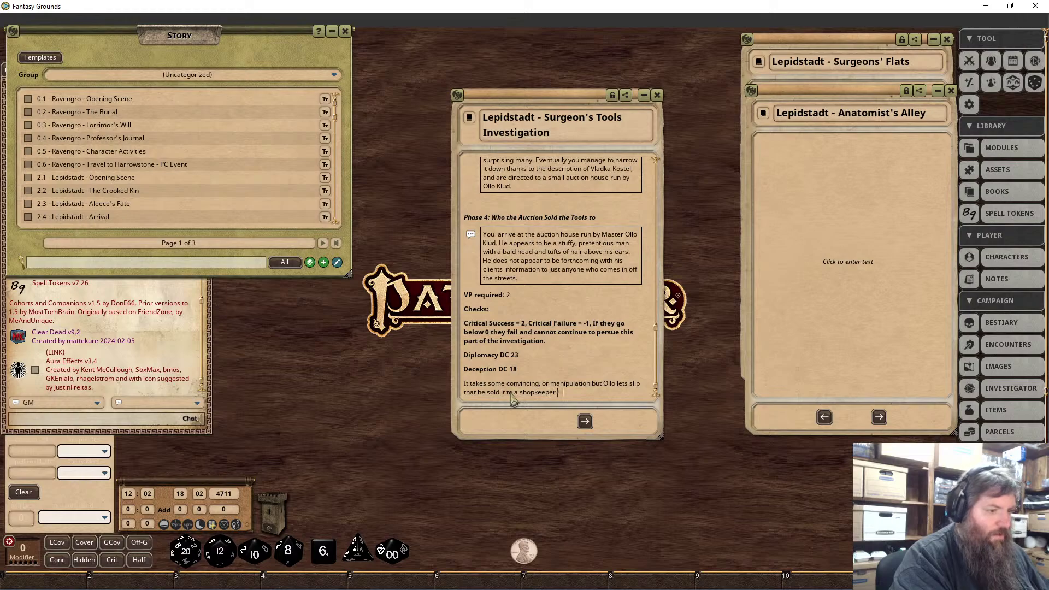
type("named R")
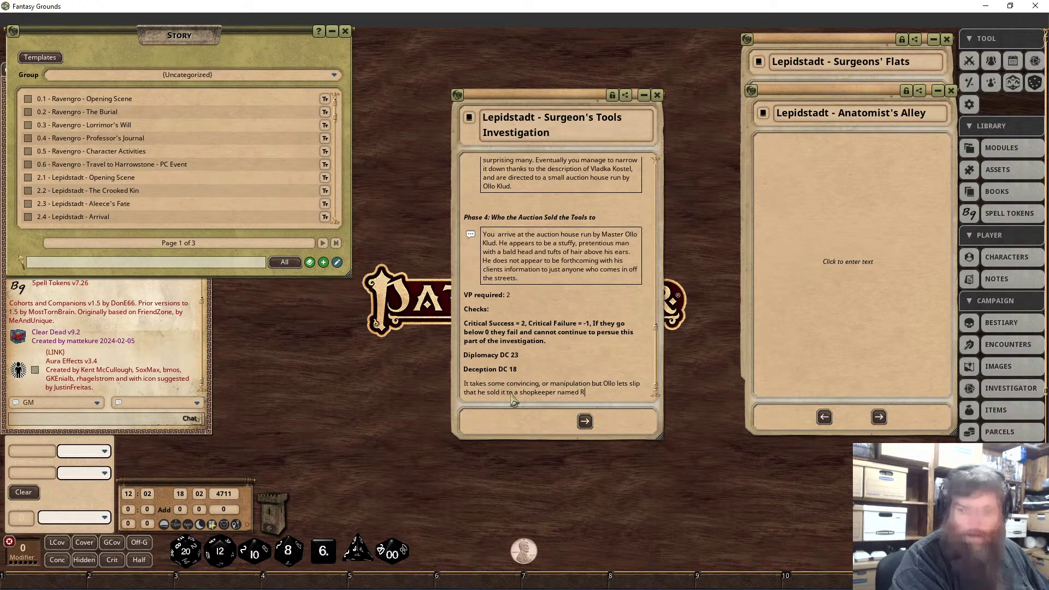
type("adniche")
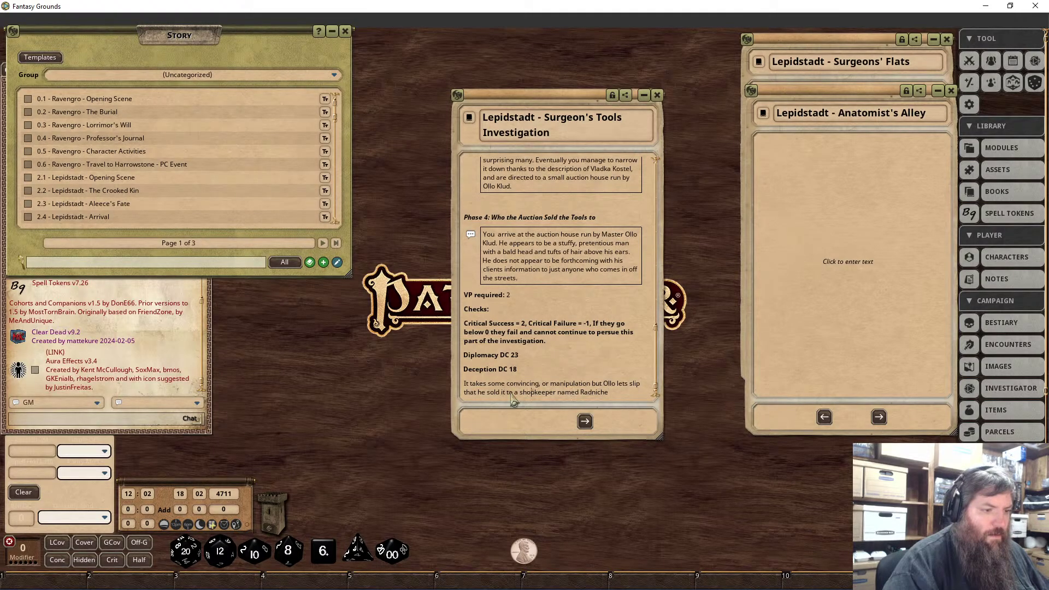
Replace "shopkeeper" in the Phase 4 result paragraph with "chirurgery supply shop whos owner is".
left_click(514, 393)
key("Delete")
key("Delete")
key("Delete")
key("Delete")
key("Delete")
key("Delete")
key("Delete")
key("Delete")
key("Delete")
key("Delete")
key("Delete")
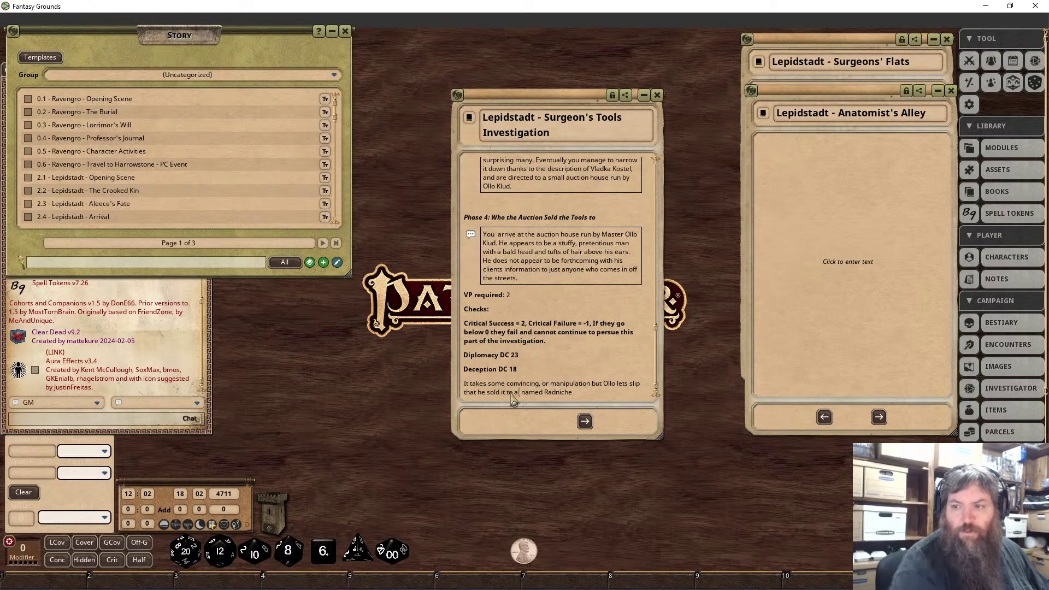
type("Chi")
key("BackSpace")
key("BackSpace")
key("BackSpace")
type("chir ")
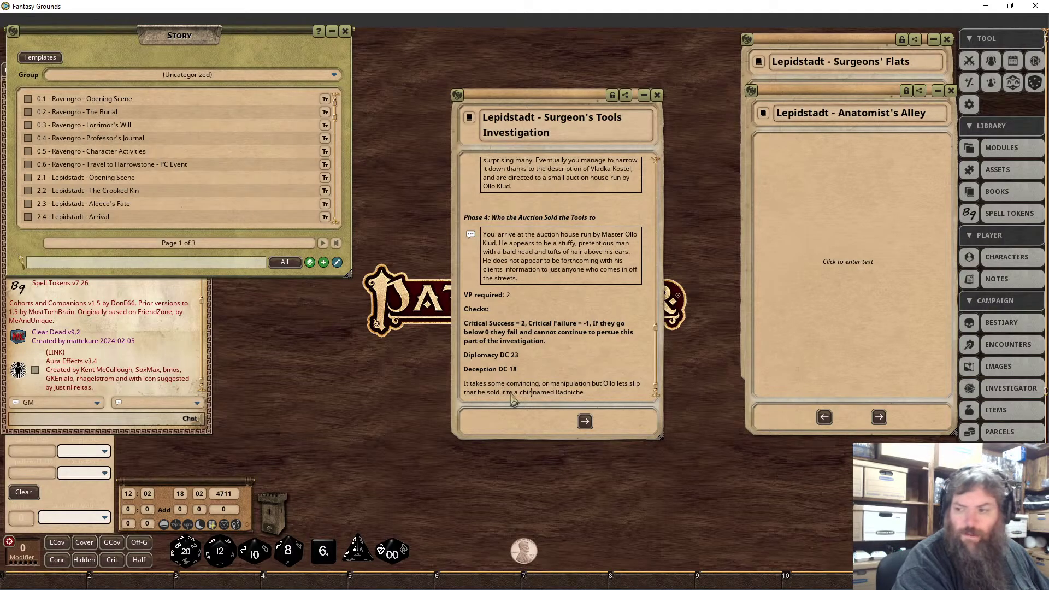
type("ur")
type("gery supply ")
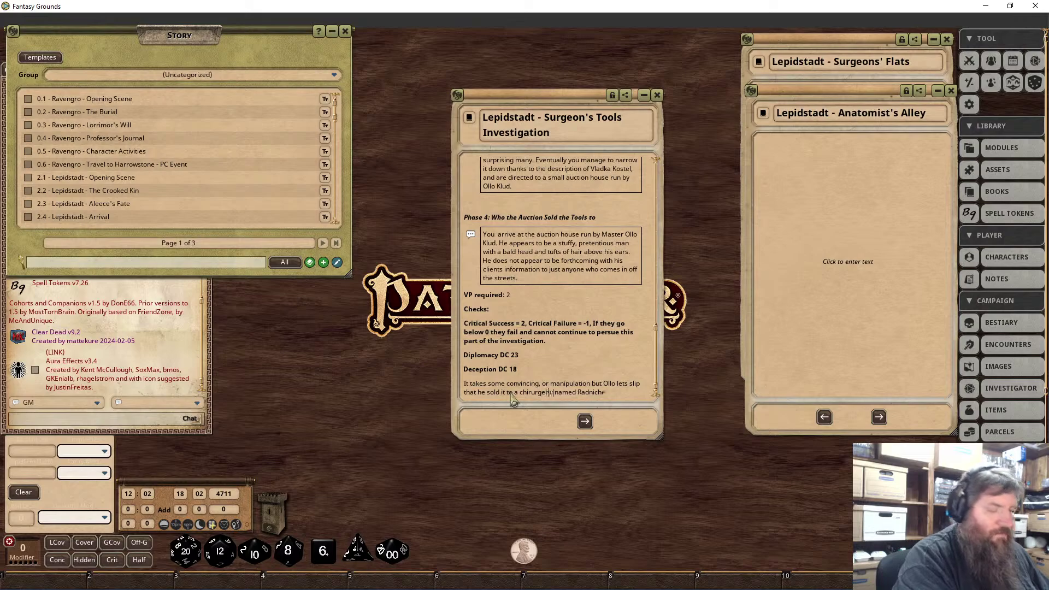
type("shop")
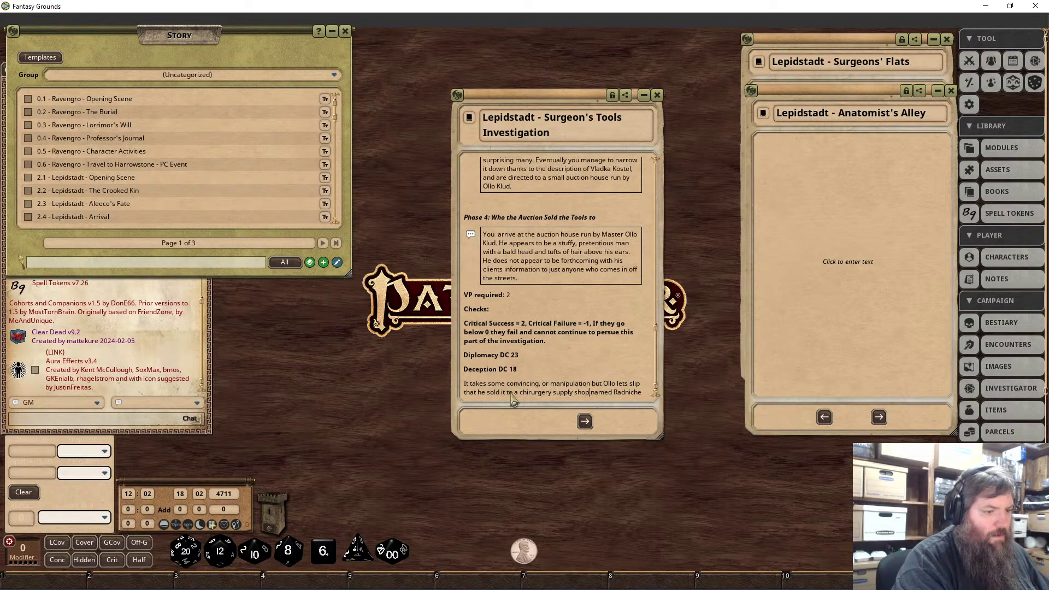
type(" whos owne")
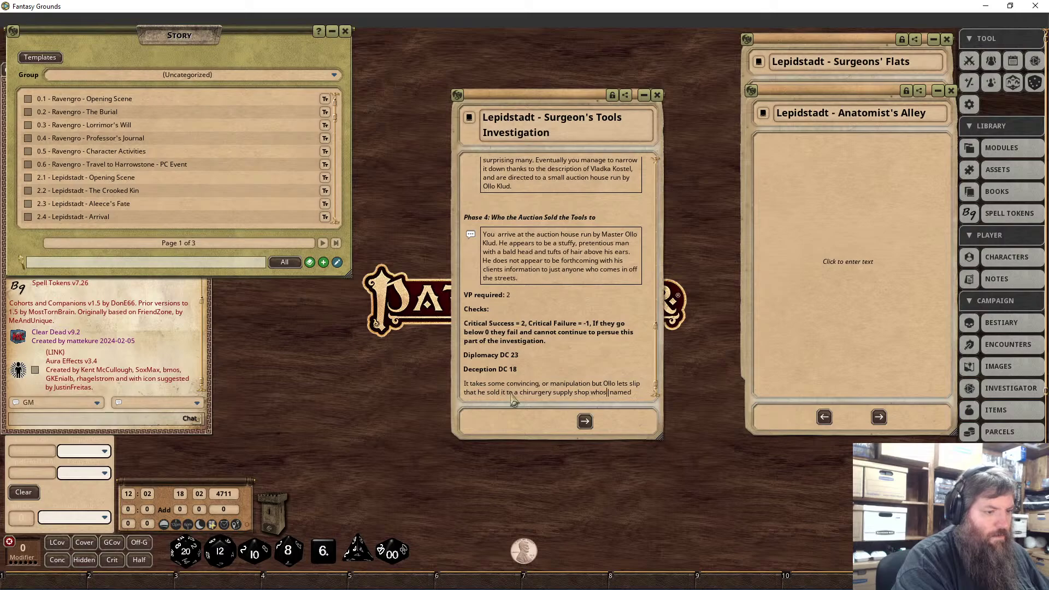
type("r is")
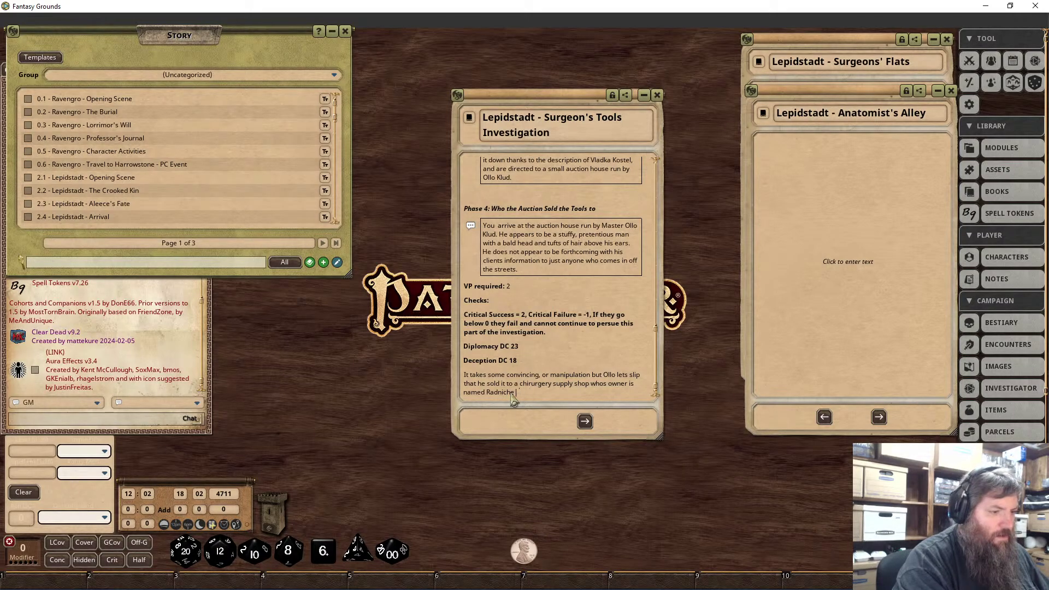
Format the Phase 4 result paragraph about Radniche as a framed chat text block and end it with a period.
left_click_drag(525, 394, 458, 377)
right_click(482, 391)
left_click(516, 418)
left_click(546, 452)
left_click(604, 394)
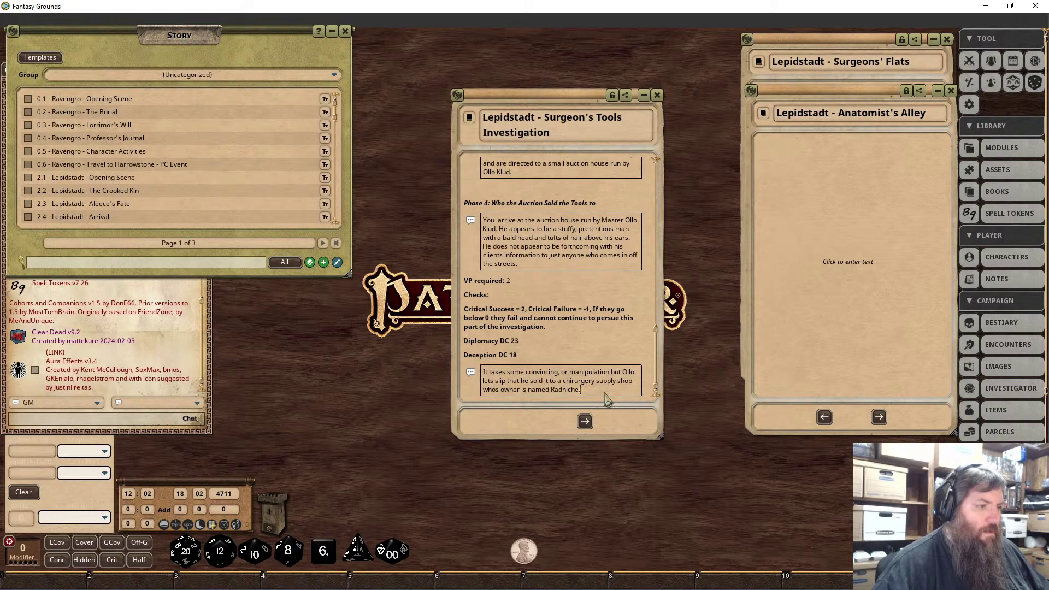
Add the line "Phase 5: Who Purchased the tools from the shop" below the Phase 4 result block.
scroll(605, 395, "down", 1)
scroll(584, 348, "down", 1)
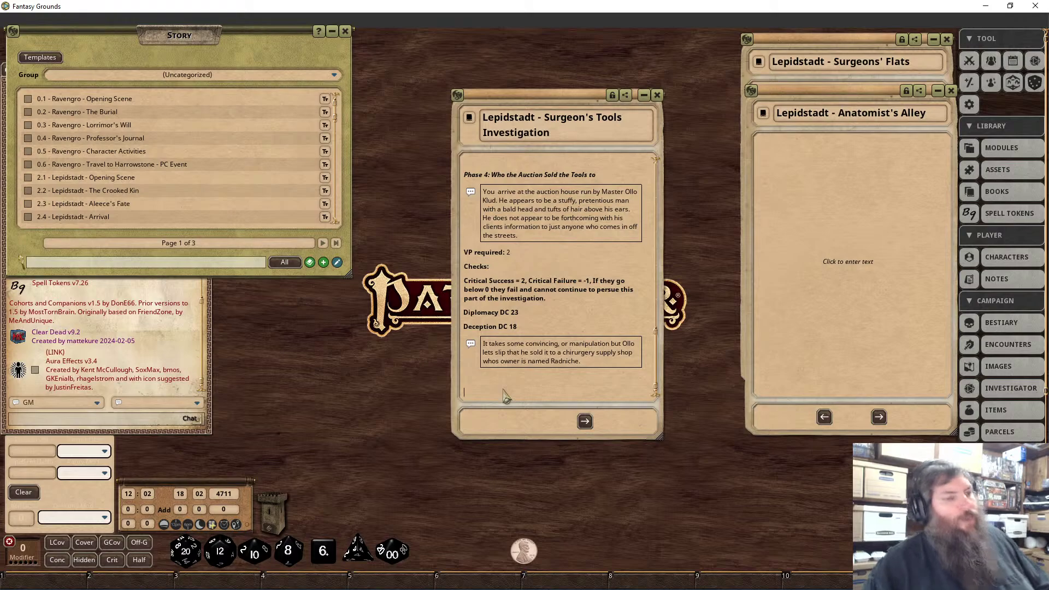
type("Phase 5")
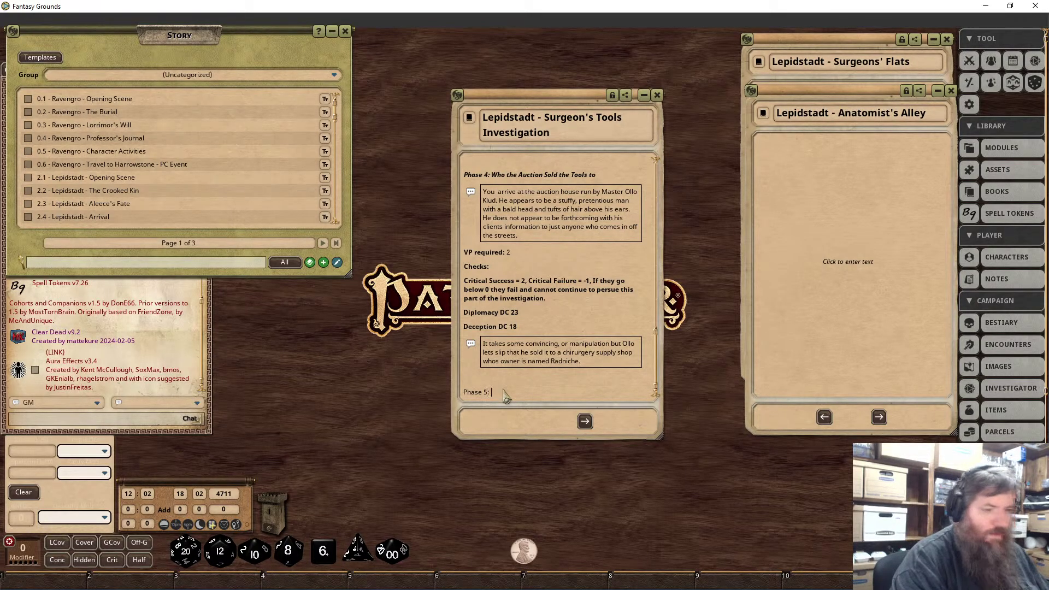
type(": Wh")
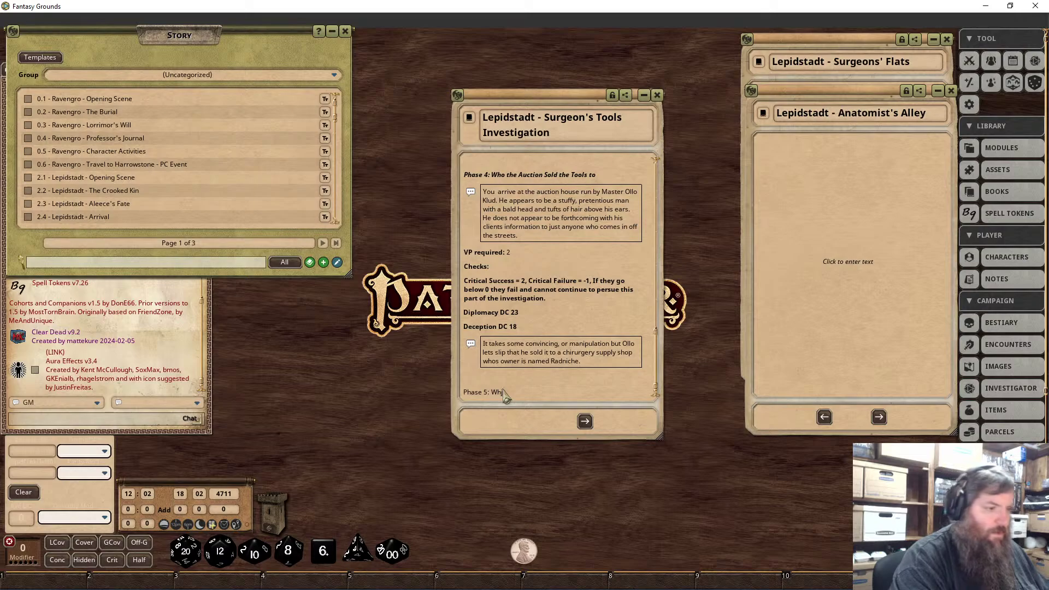
type("o Purcha")
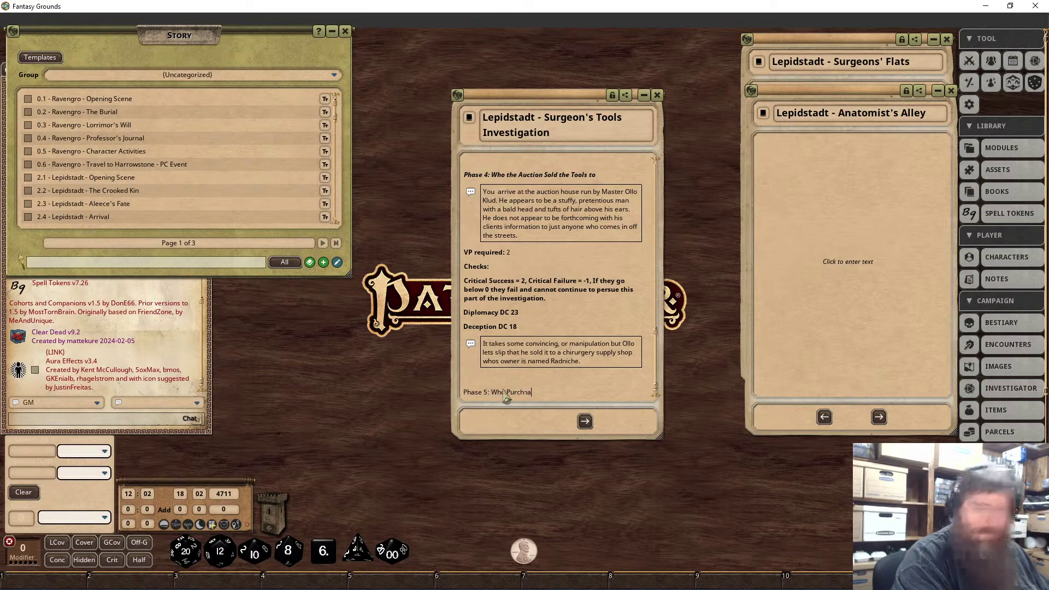
type("sed the toolds fr")
key("BackSpace")
key("BackSpace")
key("BackSpace")
key("BackSpace")
key("BackSpace")
type("s from ")
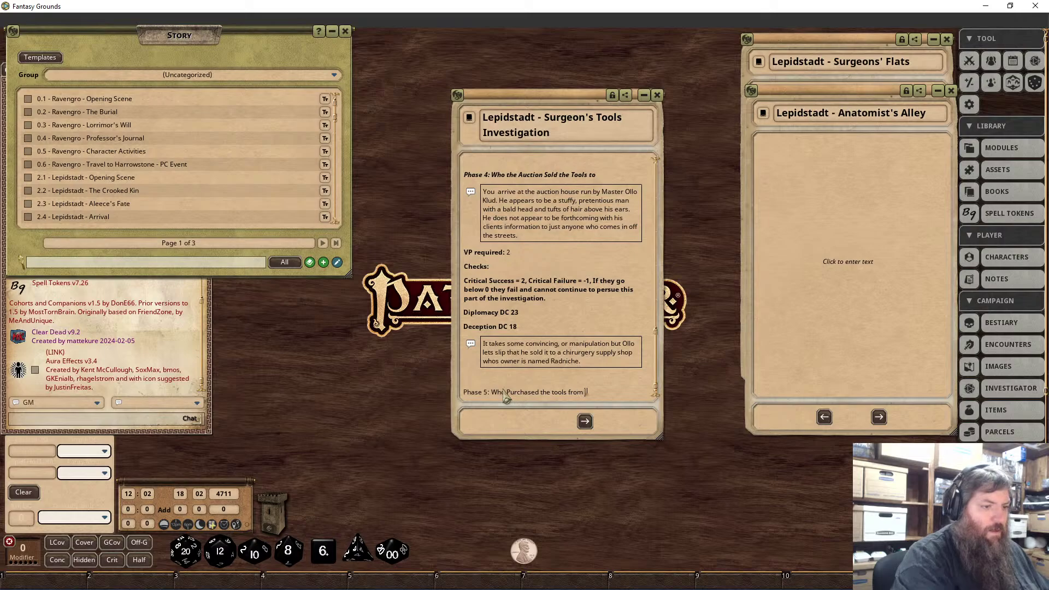
type("[no onop")
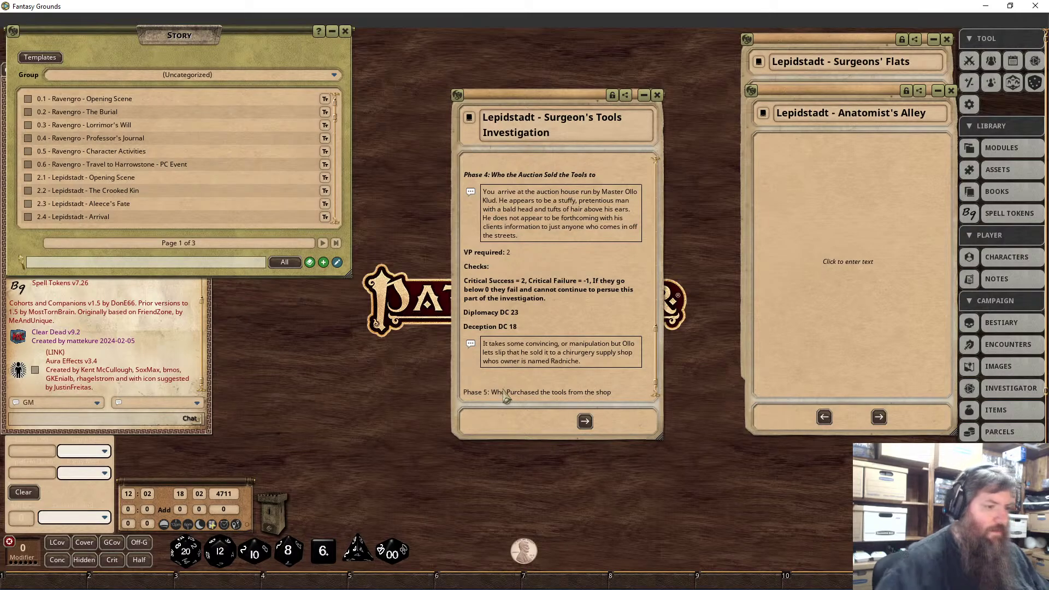
Format the Phase 5 heading line in bold and italic.
scroll(504, 394, "down", 1)
left_click_drag(465, 378, 570, 389)
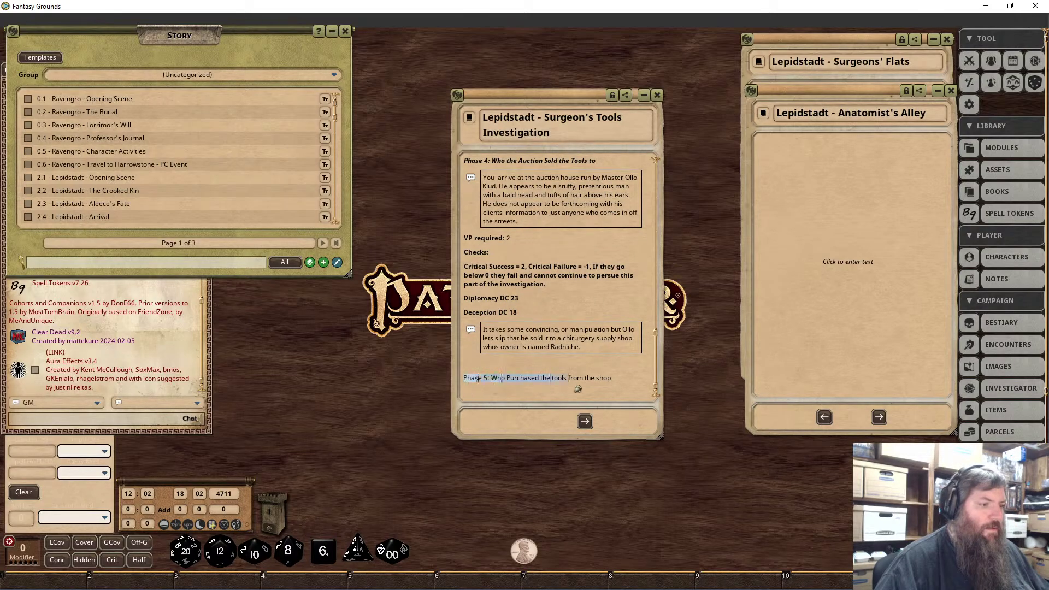
right_click(569, 389)
left_click(568, 424)
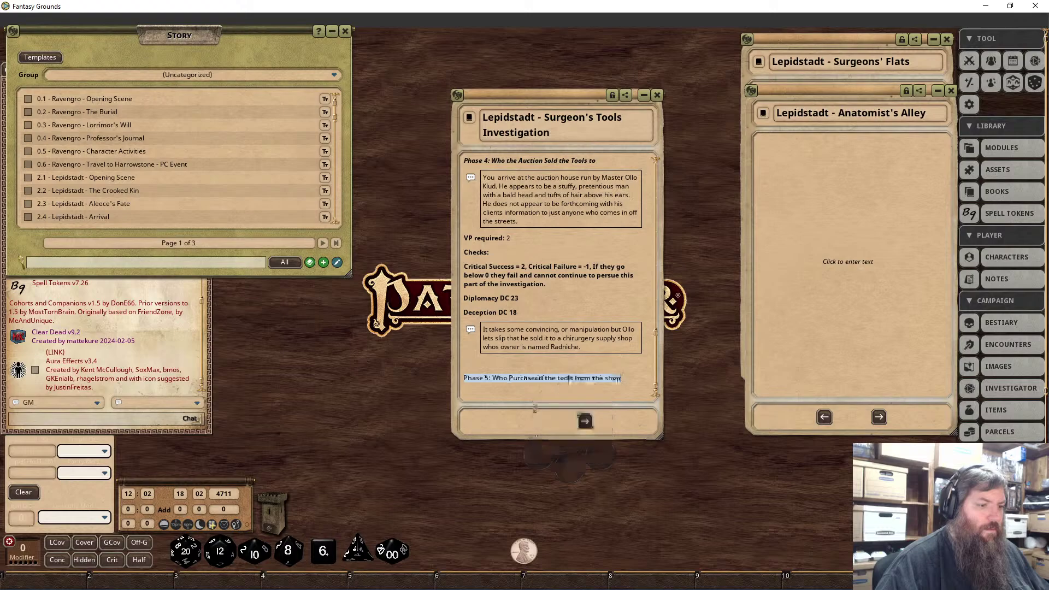
right_click(536, 386)
left_click(534, 431)
left_click(503, 452)
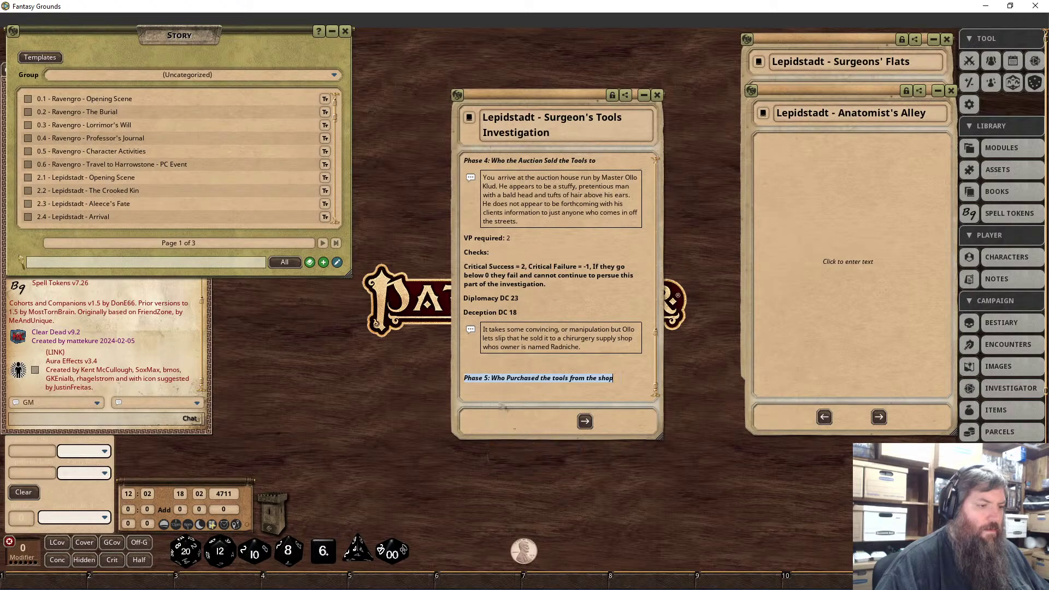
Copy the Phase 3 block from "VP required: 2" through "Gather Information DC 18" and paste it below the Phase 5 heading.
left_click(539, 349)
left_click_drag(466, 238, 503, 266)
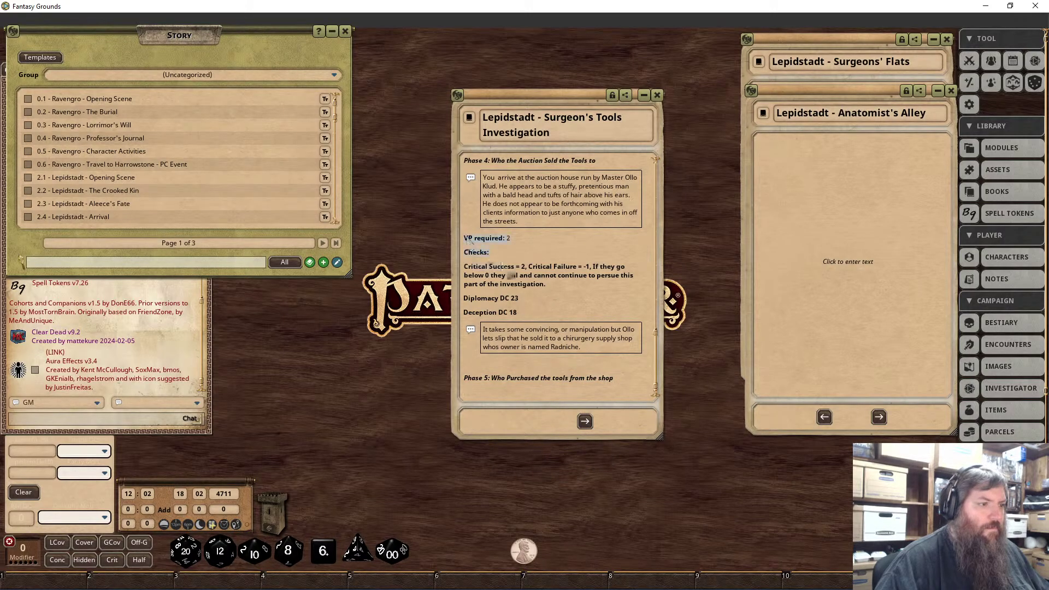
scroll(544, 314, "up", 8)
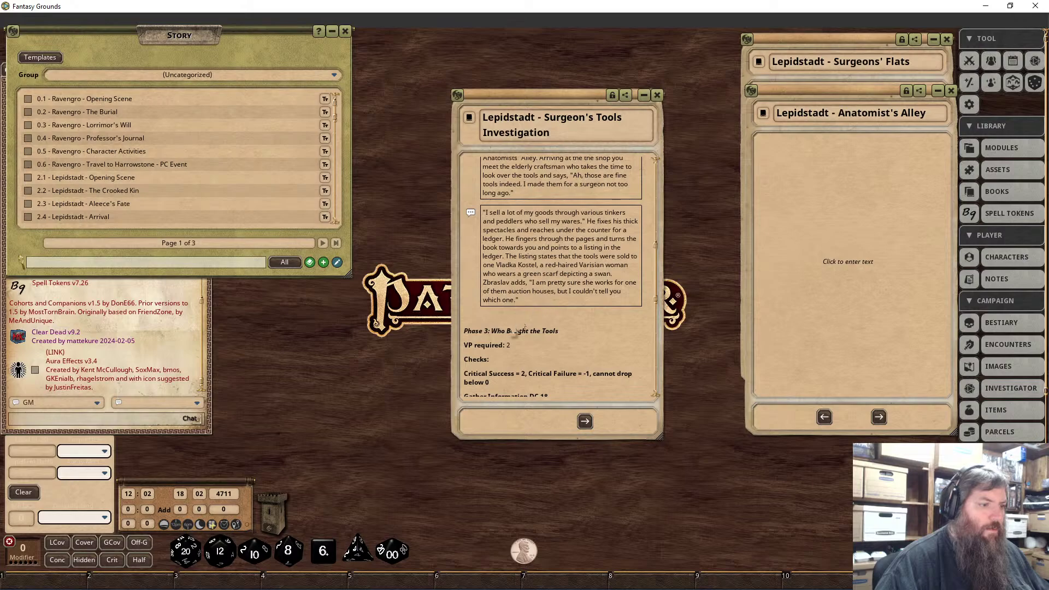
scroll(469, 330, "down", 2)
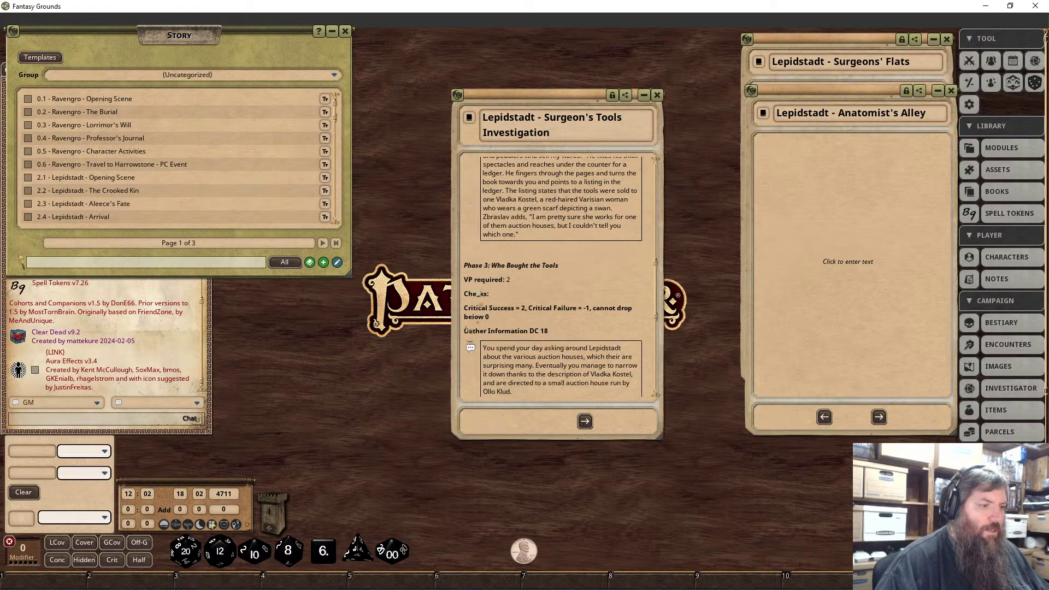
left_click_drag(468, 278, 560, 334)
left_click(512, 308)
scroll(560, 347, "down", 8)
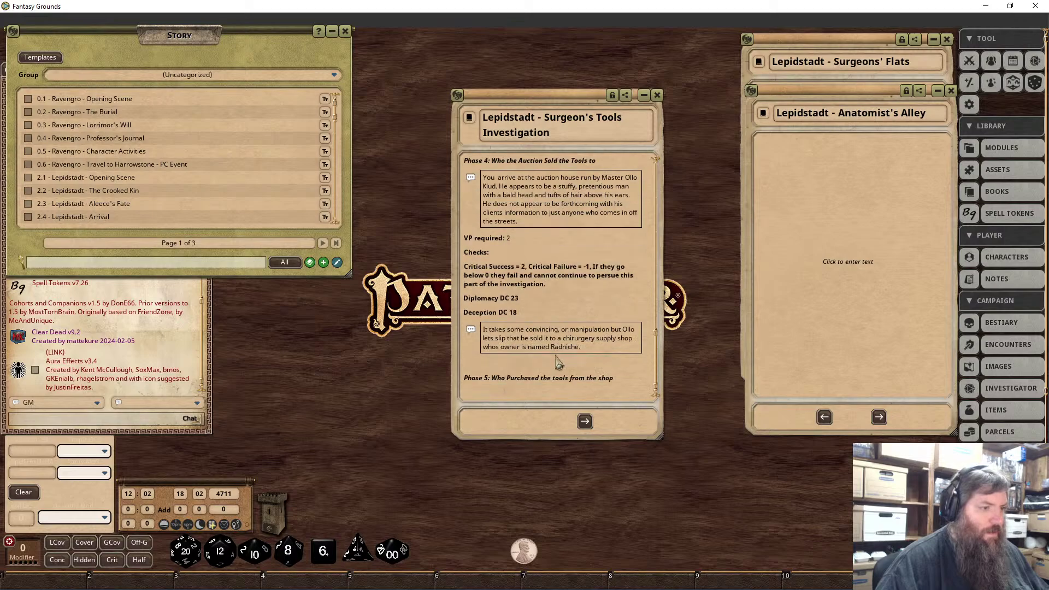
left_click(492, 392)
key("ctrl+v")
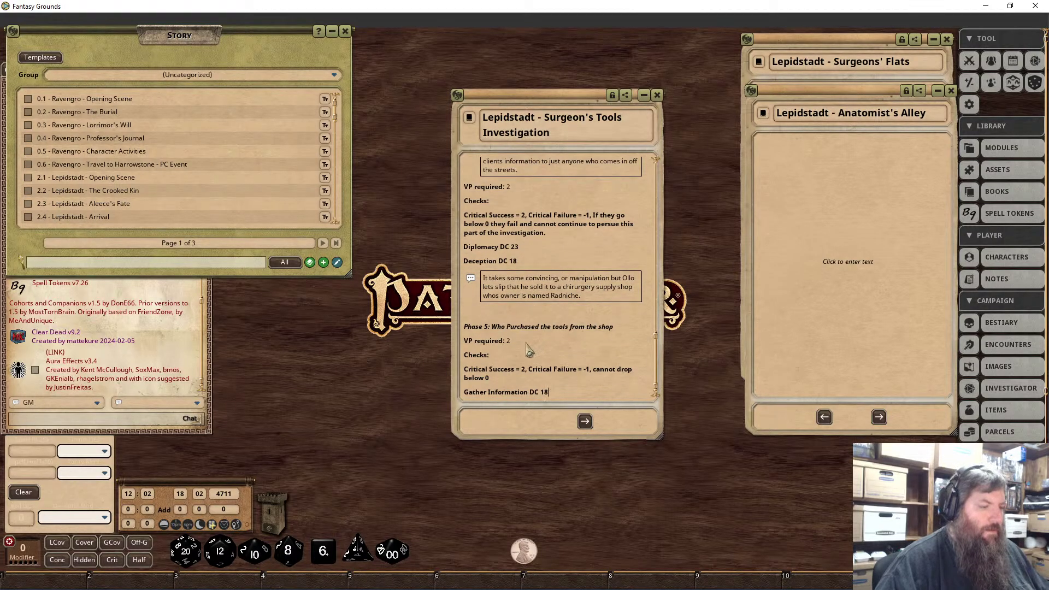
Delete the "Critical Success = 2, Critical Failure = -1, cannot drop below 0" line from the Phase 5 checks.
scroll(521, 388, "up", 1)
key("BackSpace")
key("BackSpace")
key("BackSpace")
key("BackSpace")
key("BackSpace")
key("BackSpace")
key("BackSpace")
key("BackSpace")
key("BackSpace")
key("BackSpace")
key("BackSpace")
key("BackSpace")
key("BackSpace")
key("BackSpace")
key("BackSpace")
key("BackSpace")
key("BackSpace")
key("BackSpace")
key("BackSpace")
key("BackSpace")
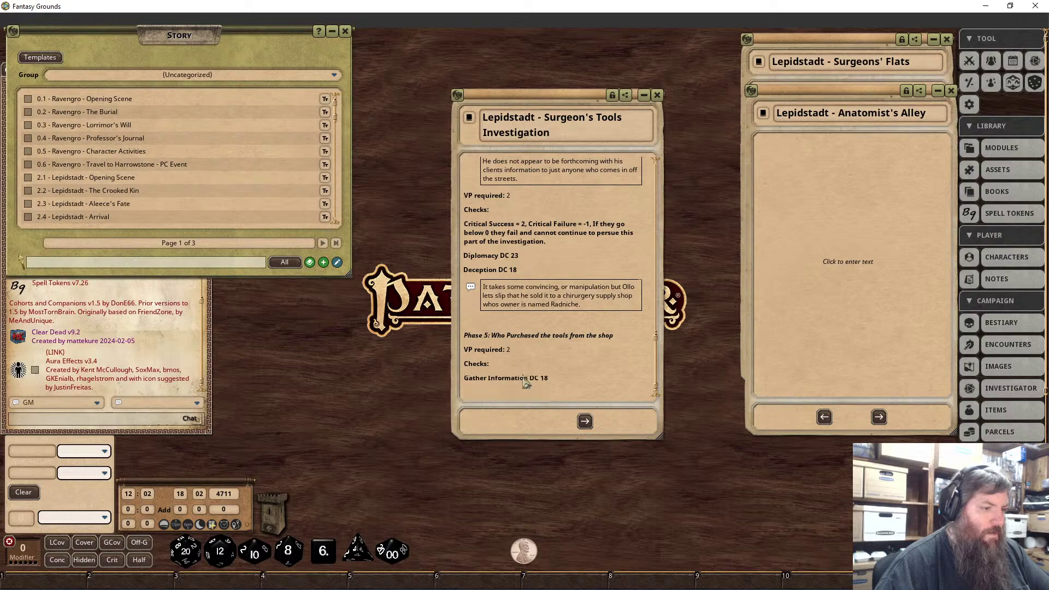
Delete the "VP required: 2" and "Checks:" lines between the Phase 5 heading and its Gather Information line.
key("BackSpace")
key("BackSpace")
key("BackSpace")
key("BackSpace")
key("BackSpace")
key("BackSpace")
key("BackSpace")
key("BackSpace")
key("BackSpace")
key("BackSpace")
key("BackSpace")
key("BackSpace")
key("BackSpace")
key("BackSpace")
key("BackSpace")
key("BackSpace")
key("BackSpace")
key("BackSpace")
key("BackSpace")
key("BackSpace")
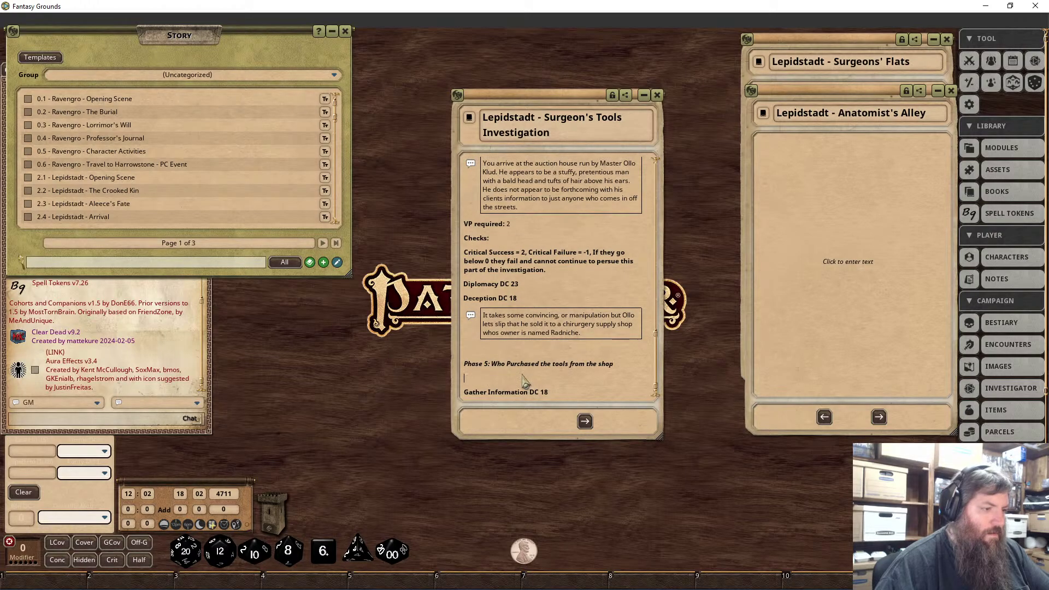
key("Delete")
Paste the copied VP and checks block again a few lines below the Phase 5 Gather Information line.
key("Down")
key("Down")
key("Down")
key("Down")
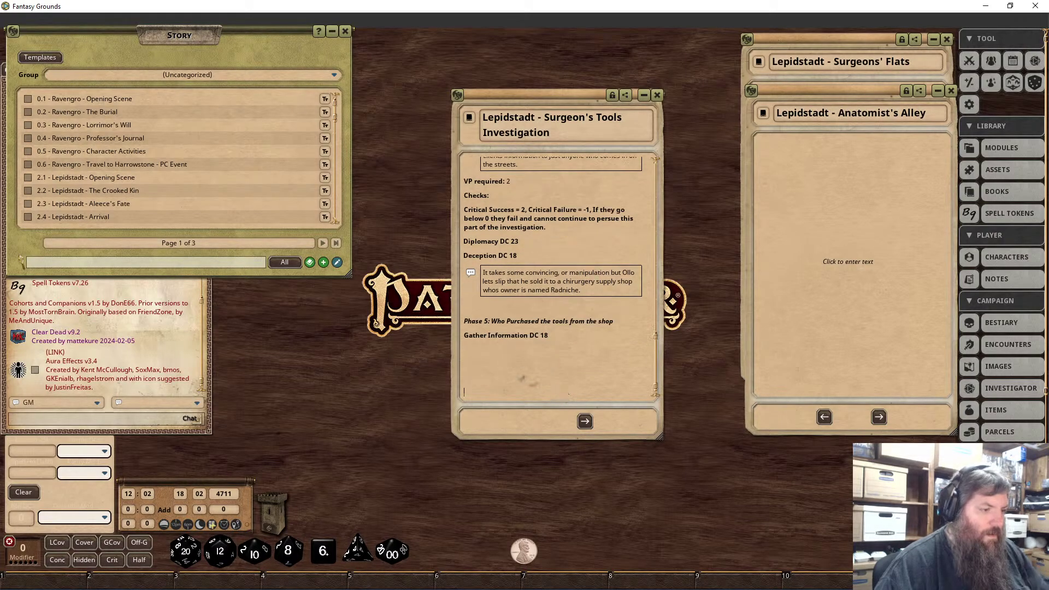
key("ctrl+v")
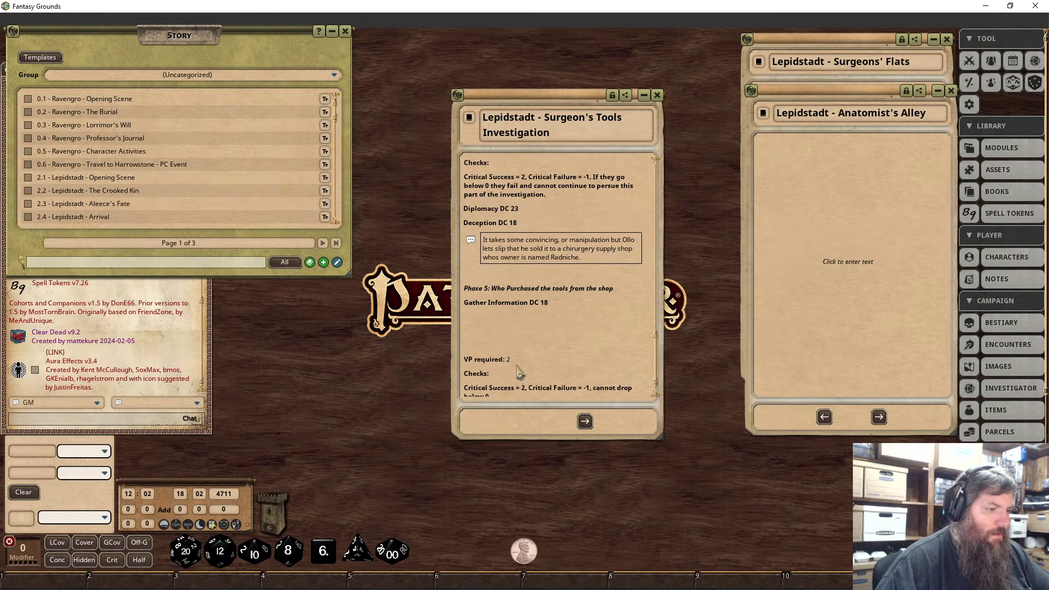
Set the Gather Information DC directly under the Phase 5 heading to 14.
left_click(555, 304)
key("BackSpace")
key("BackSpace")
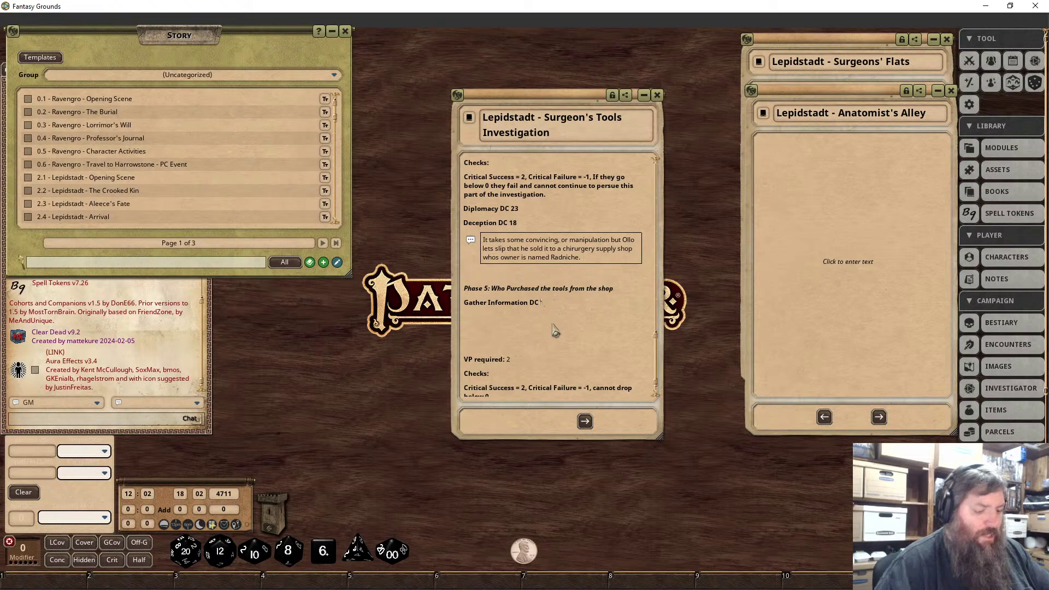
type("16")
left_click(519, 319)
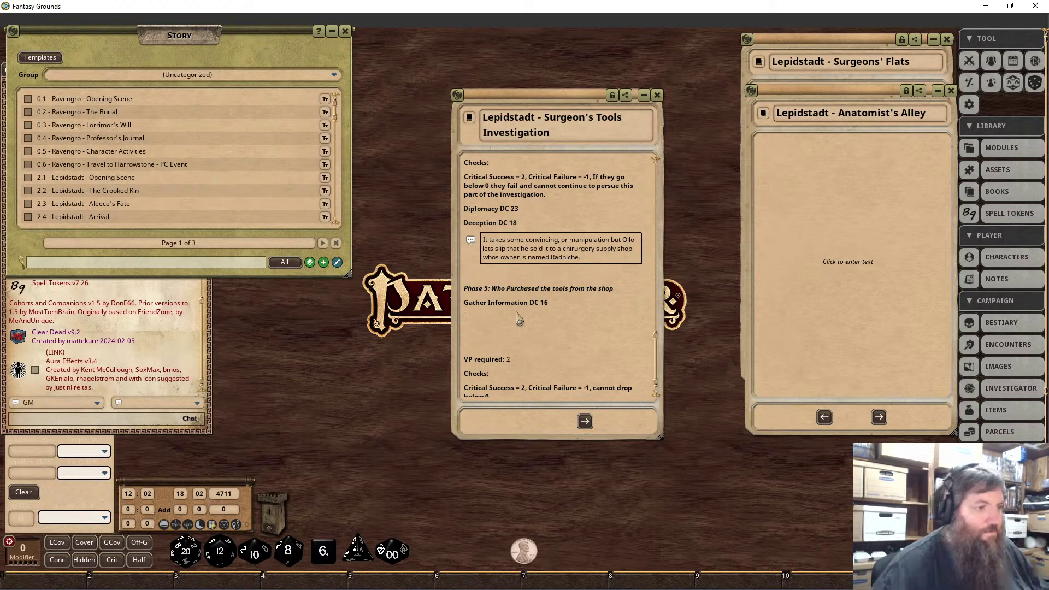
left_click(573, 306)
key("BackSpace")
type("4")
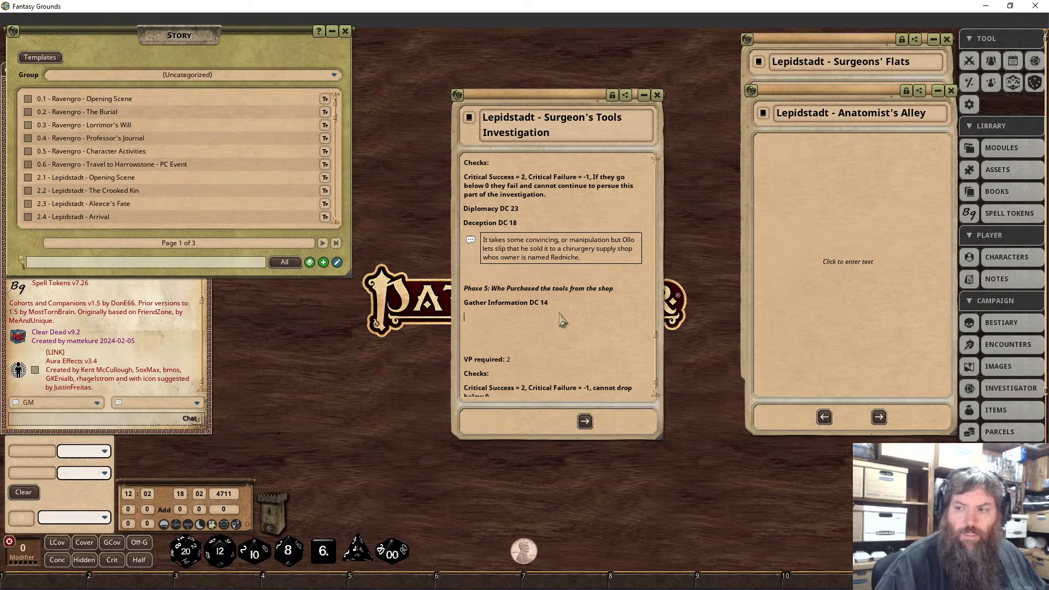
Begin a paragraph below the Gather Information DC 14 line with "Using the information you got out of Ollo Klud".
key("Down")
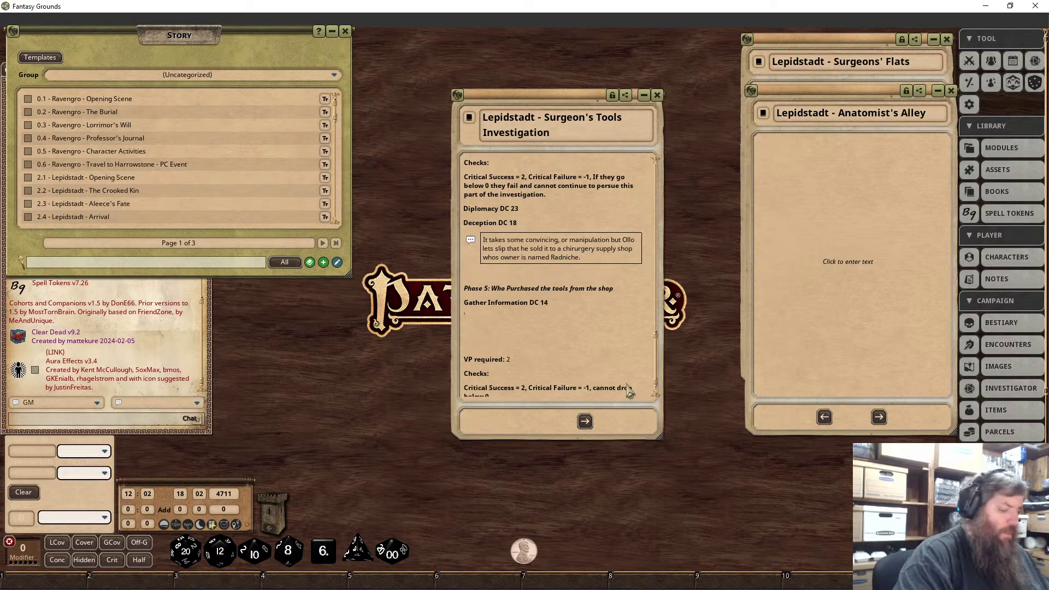
type("Using")
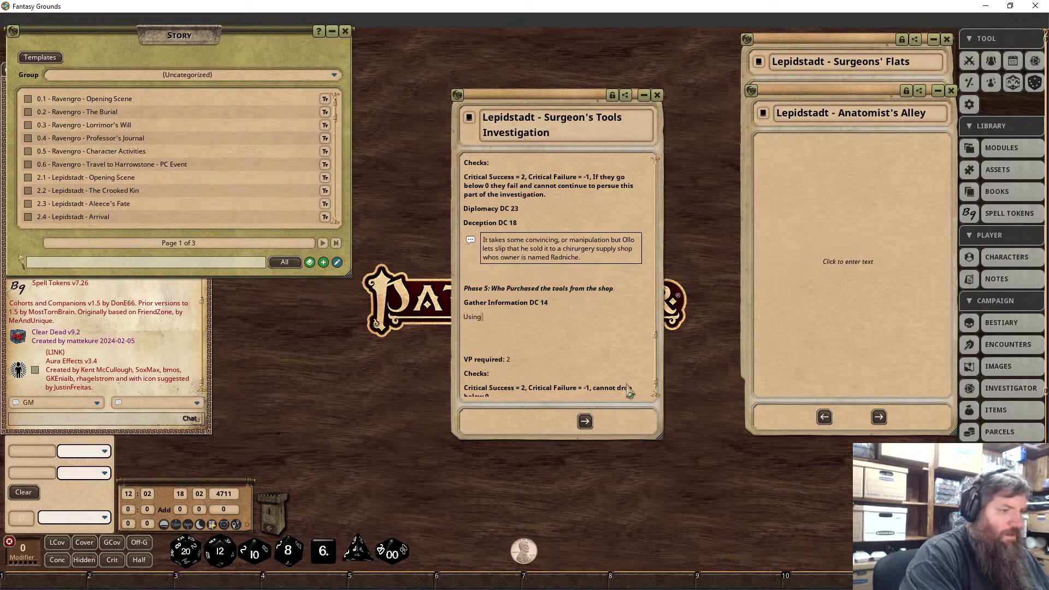
type(" the informa")
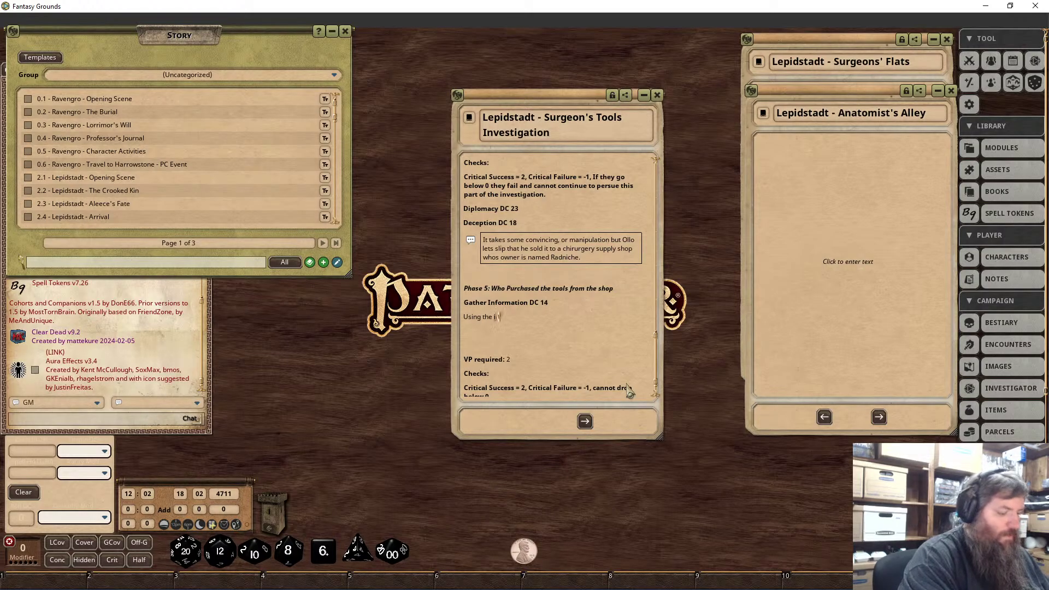
type("tion you")
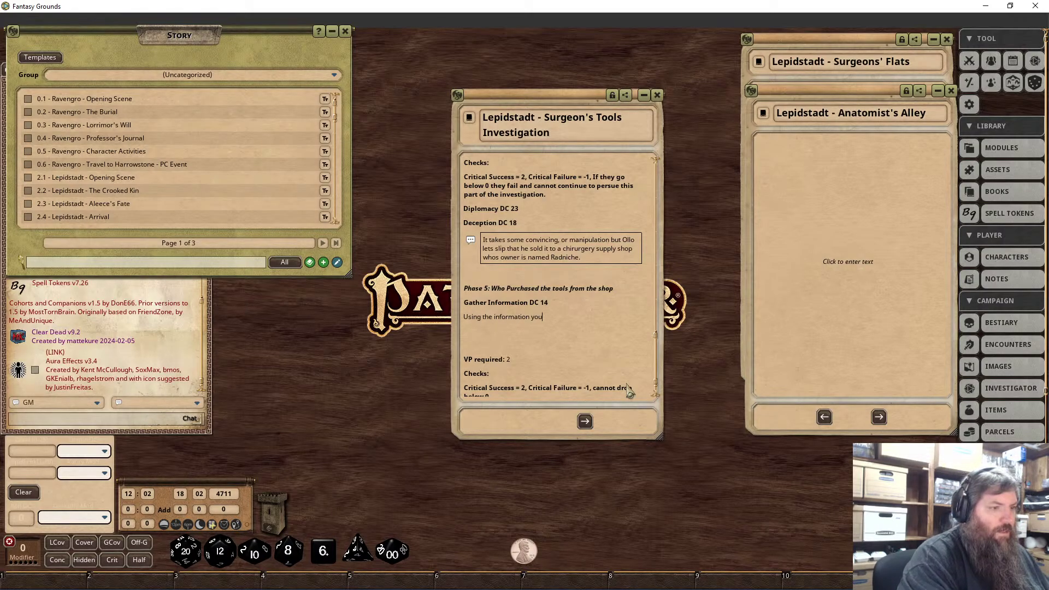
type(" got out ut")
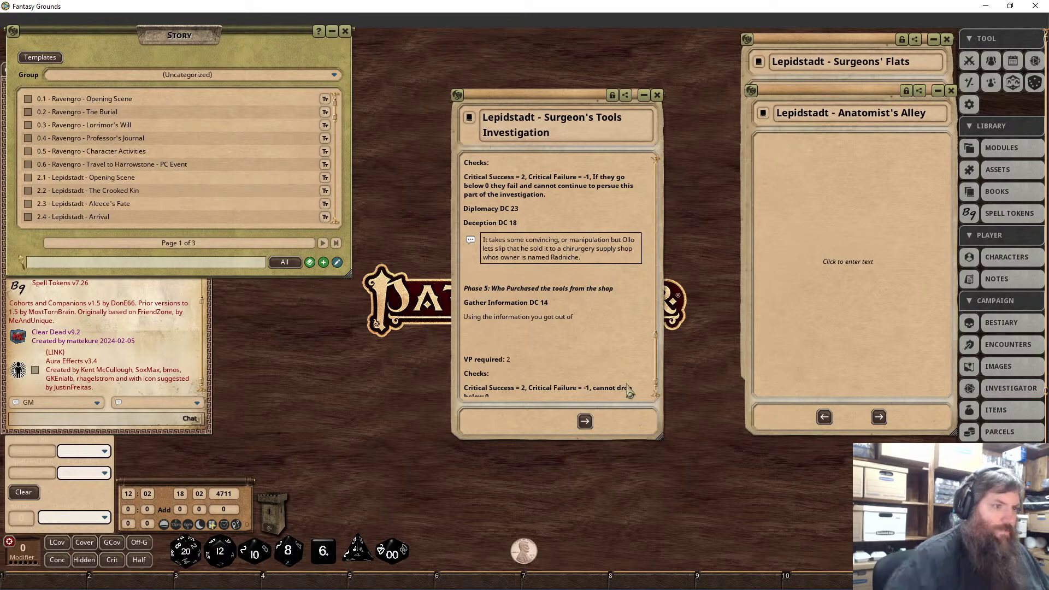
type(" Ollo")
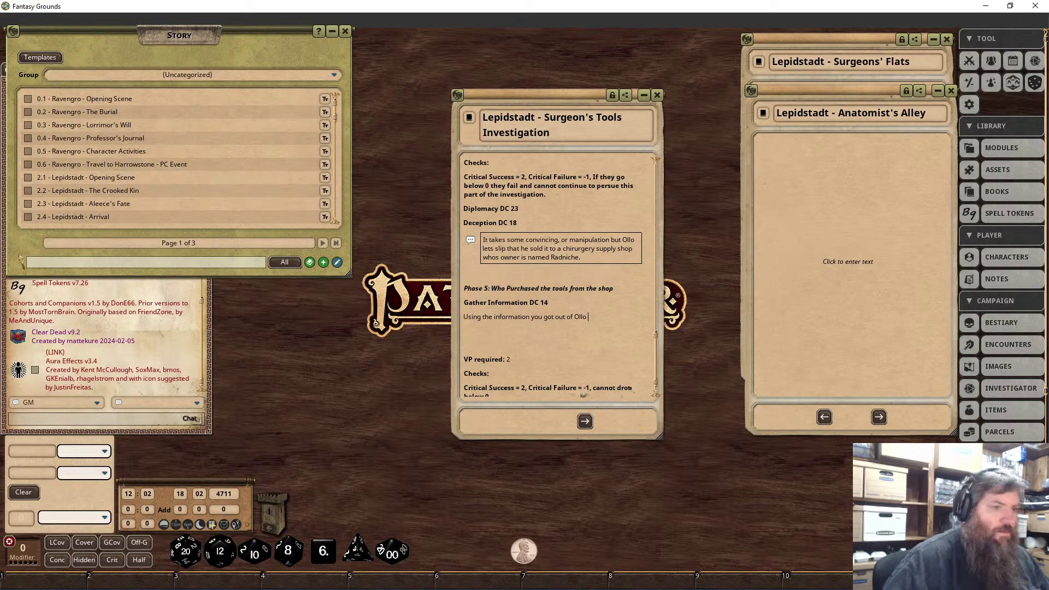
scroll(613, 364, "up", 3)
type("llo Klud")
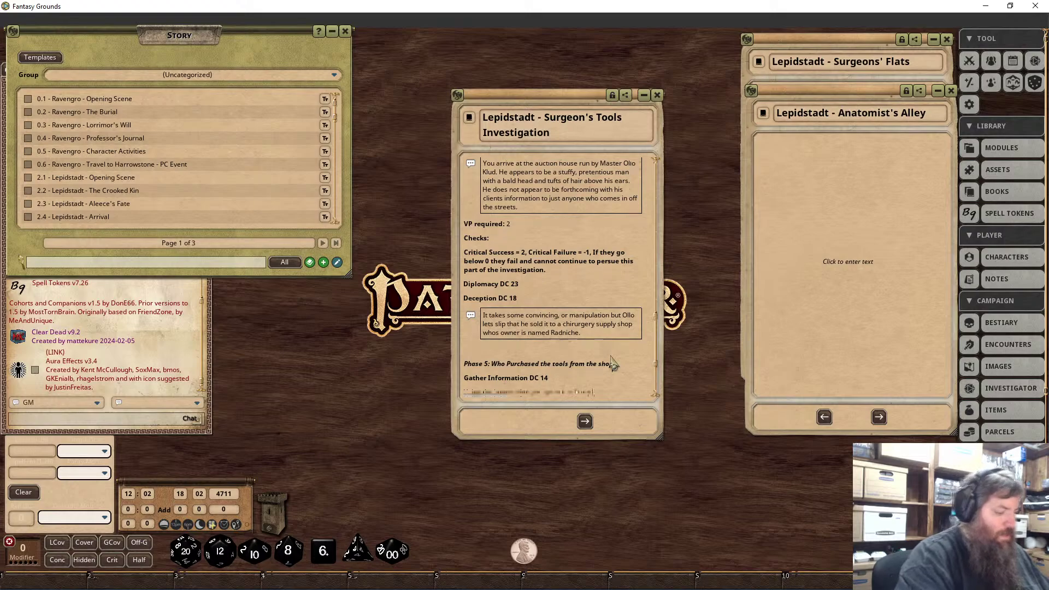
scroll(613, 363, "down", 3)
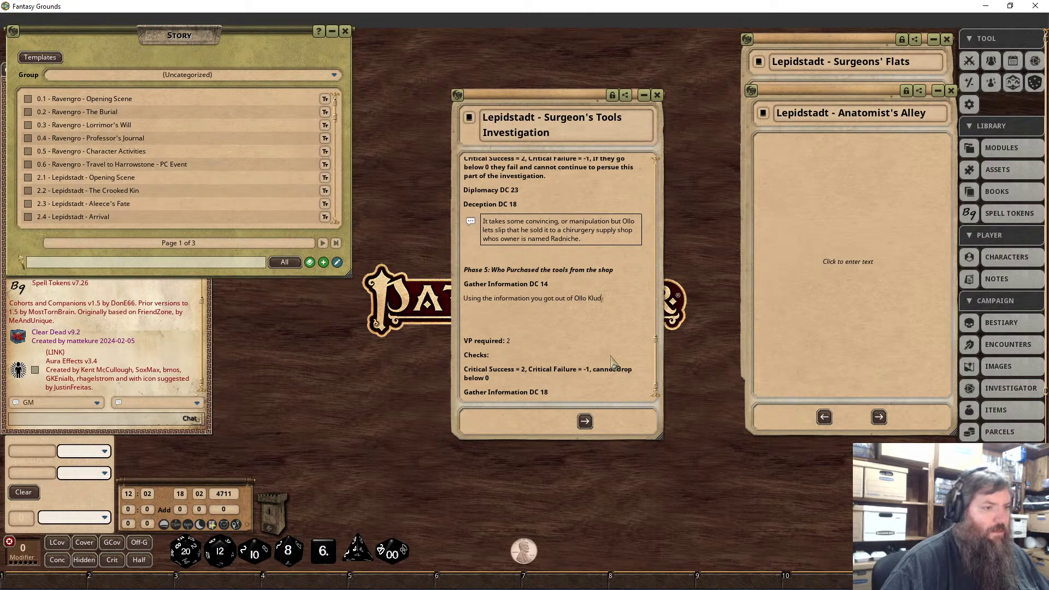
Complete the sentence with ", you ask around the now familiar shops and shopkeepers of the Surgeons' Flats.".
type(", you ask around ")
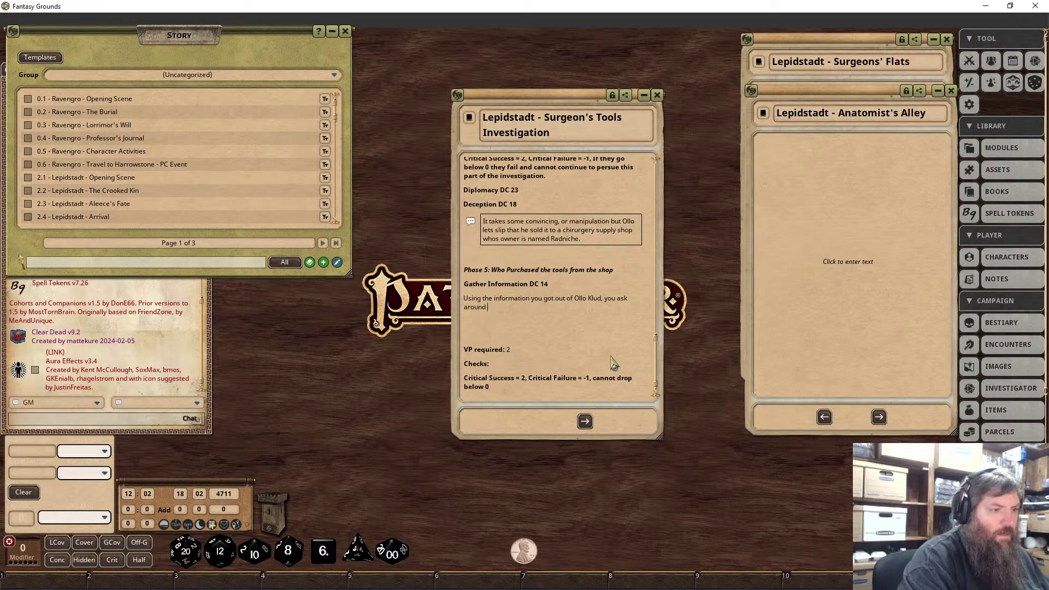
type("the now fami")
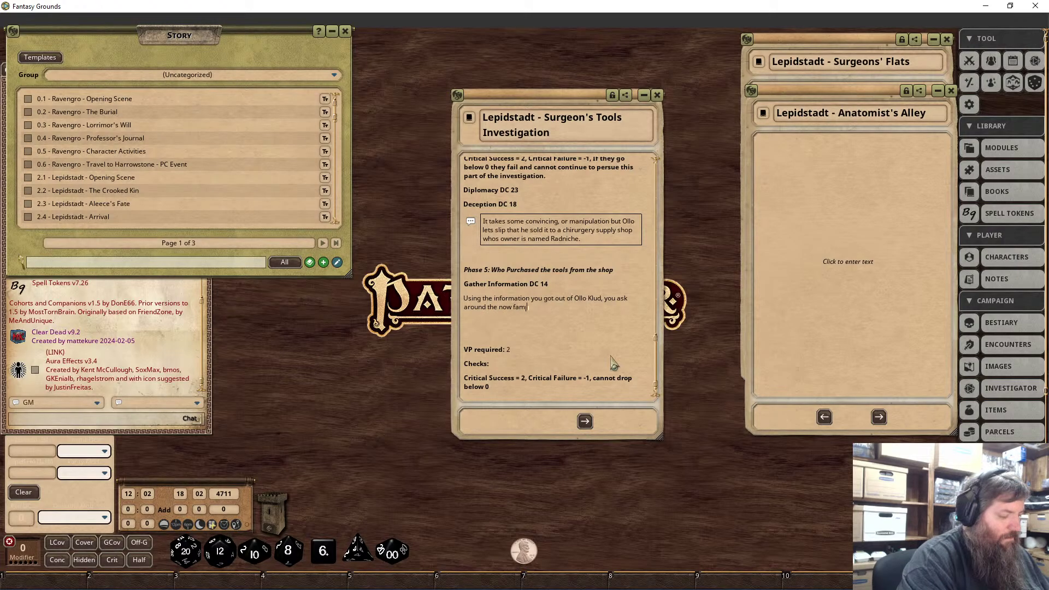
type("liar shops and ")
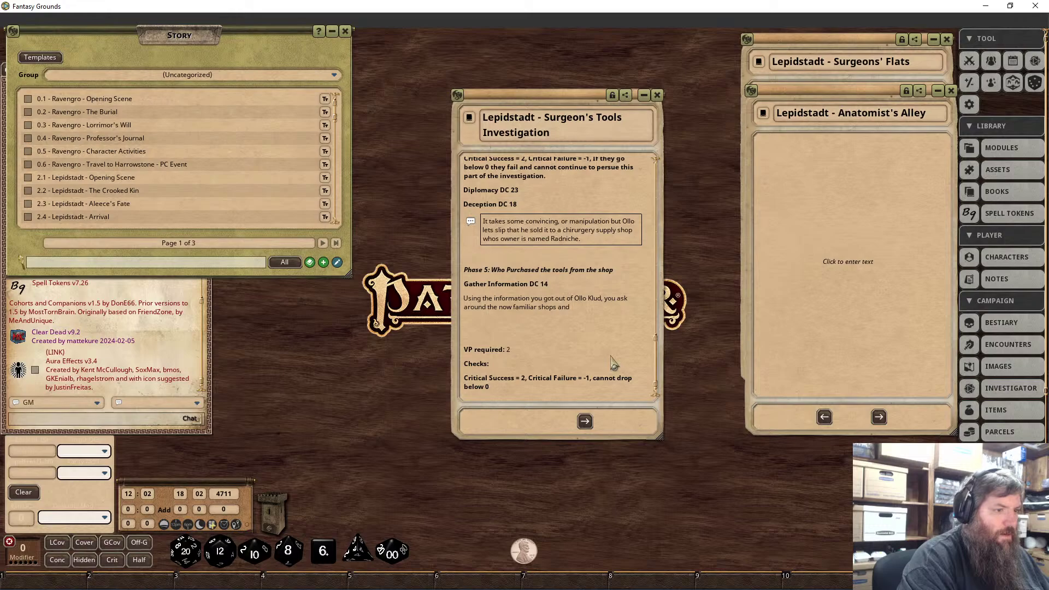
type("shopkeep")
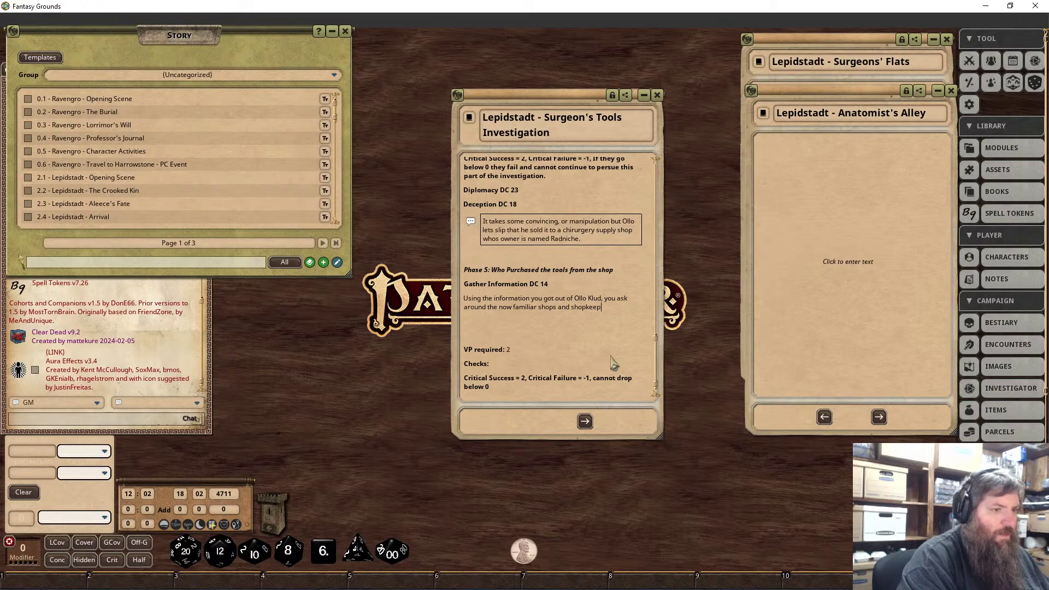
type("ers of the")
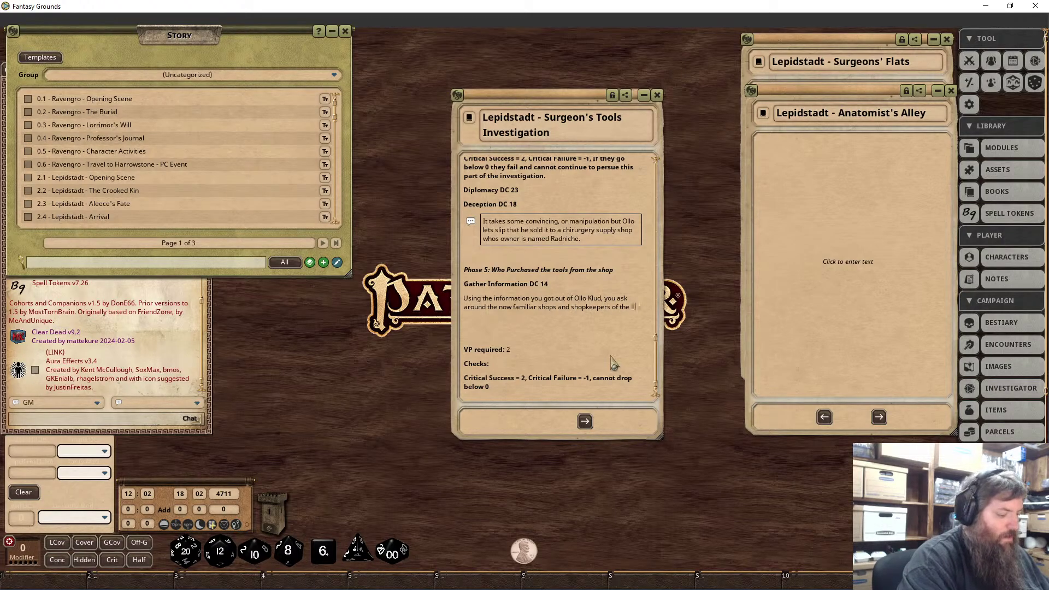
type(" undern")
type("'s Flats")
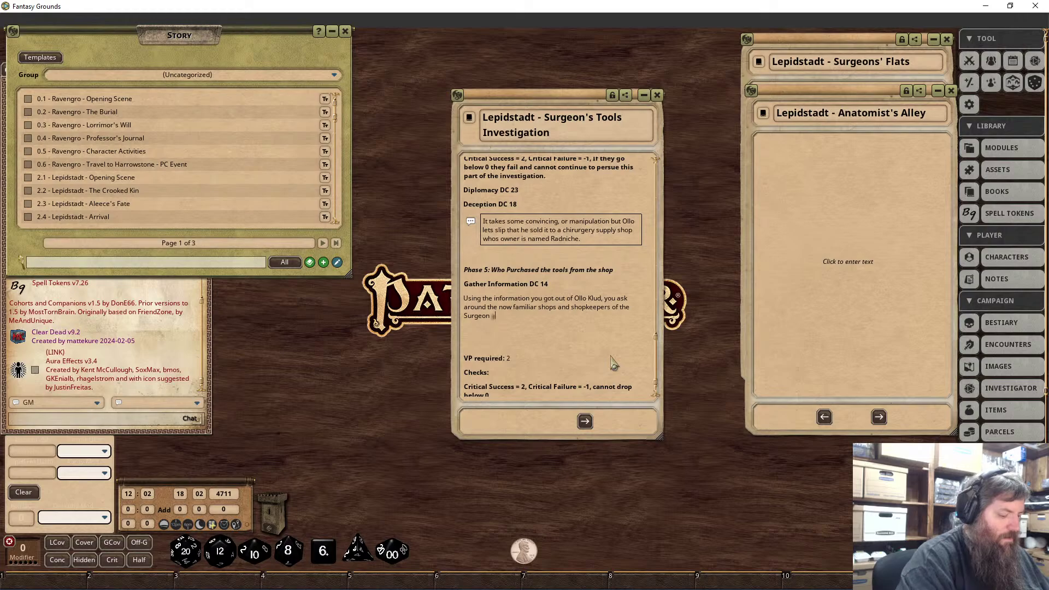
key("BackSpace")
key("BackSpace")
key("BackSpace")
key("BackSpace")
key("BackSpace")
key("BackSpace")
key("BackSpace")
key("BackSpace")
type("s' Flats. ")
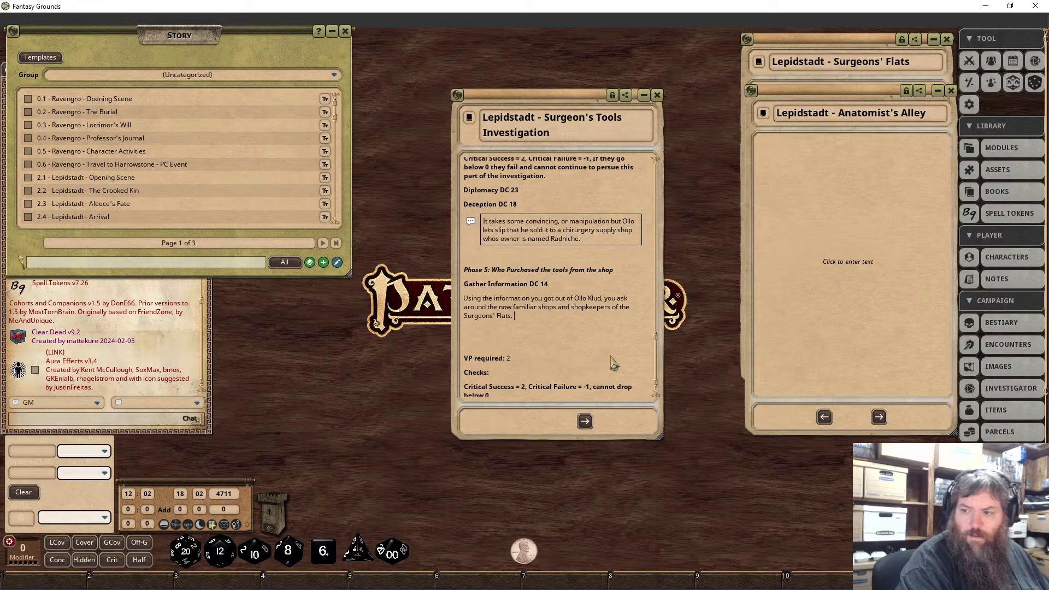
Add the sentence "In short order you are directed to Radniche's shop." to the Phase 5 paragraph.
type("In short order you ")
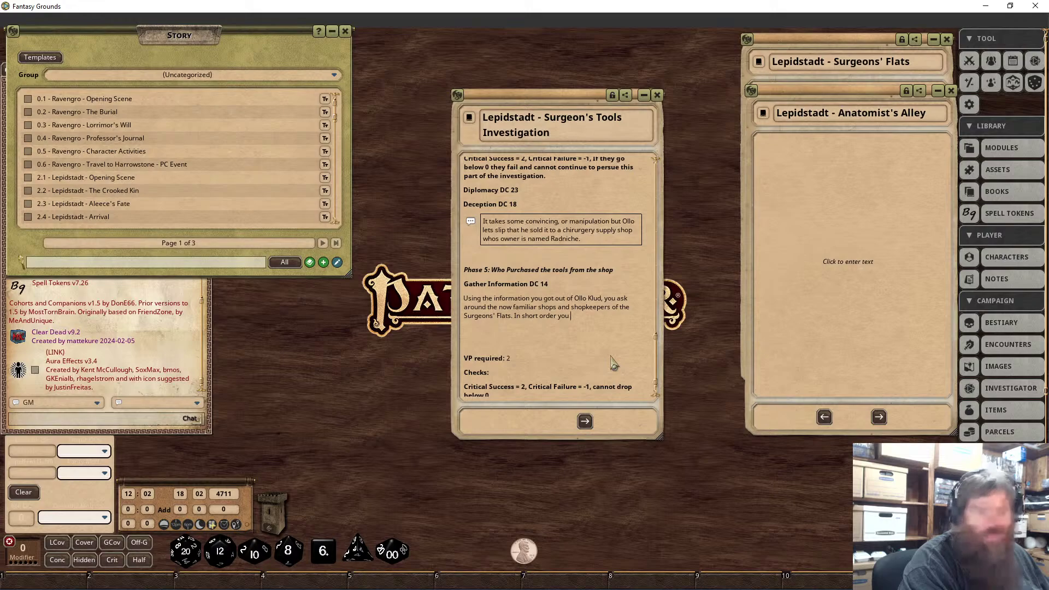
type("are directed to ")
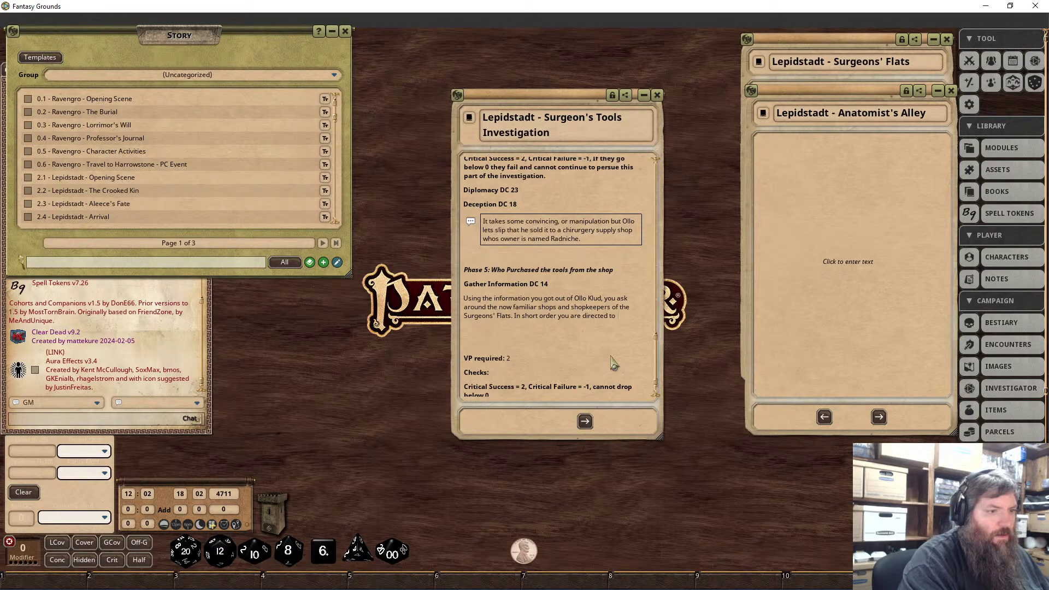
type("the")
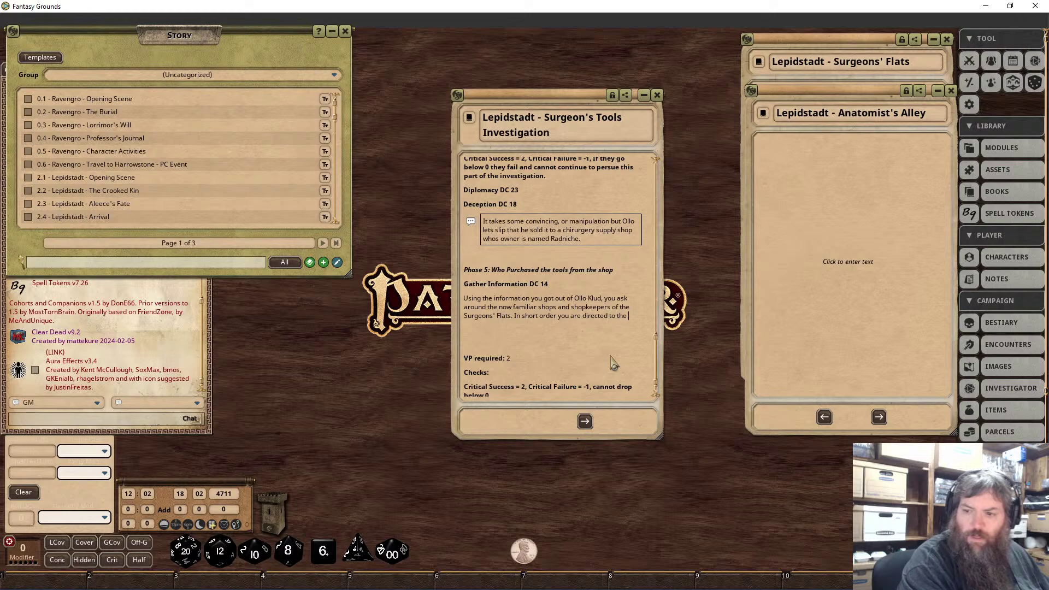
key("BackSpace")
key("BackSpace")
key("BackSpace")
type("Ra")
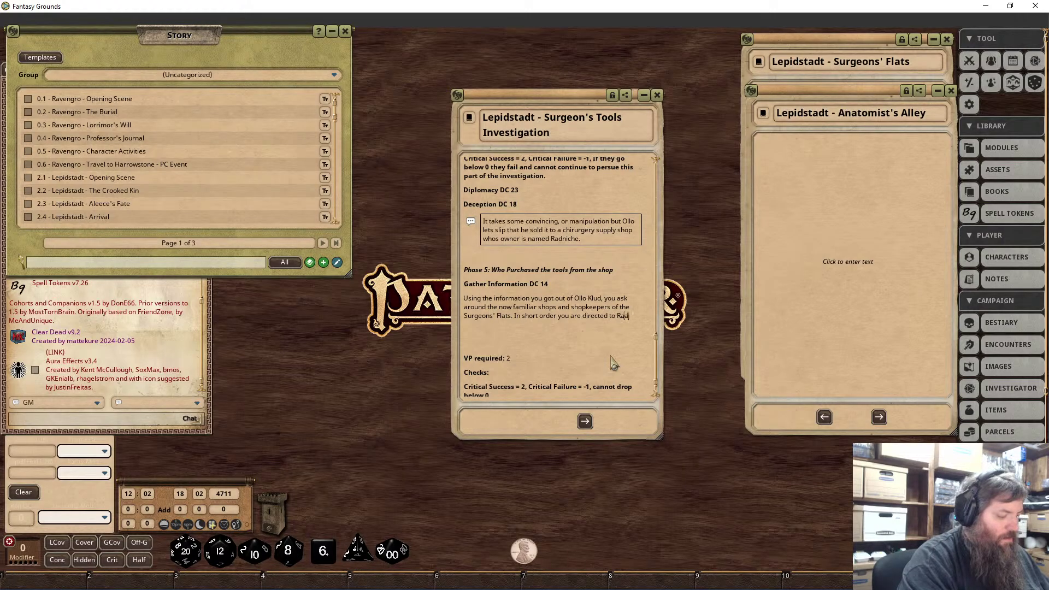
type("dniche's shop")
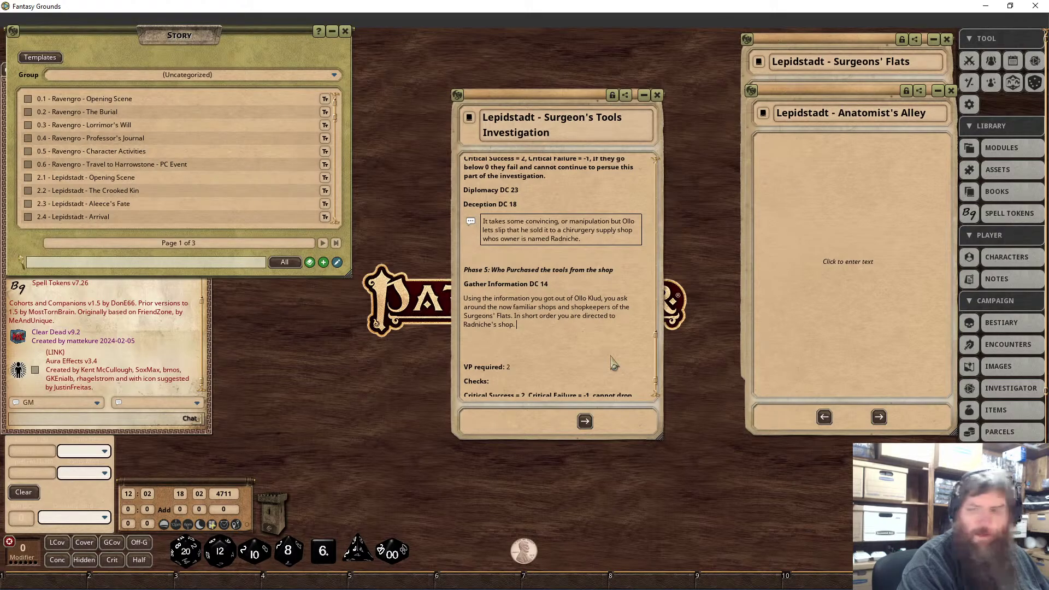
type(". Upon entering")
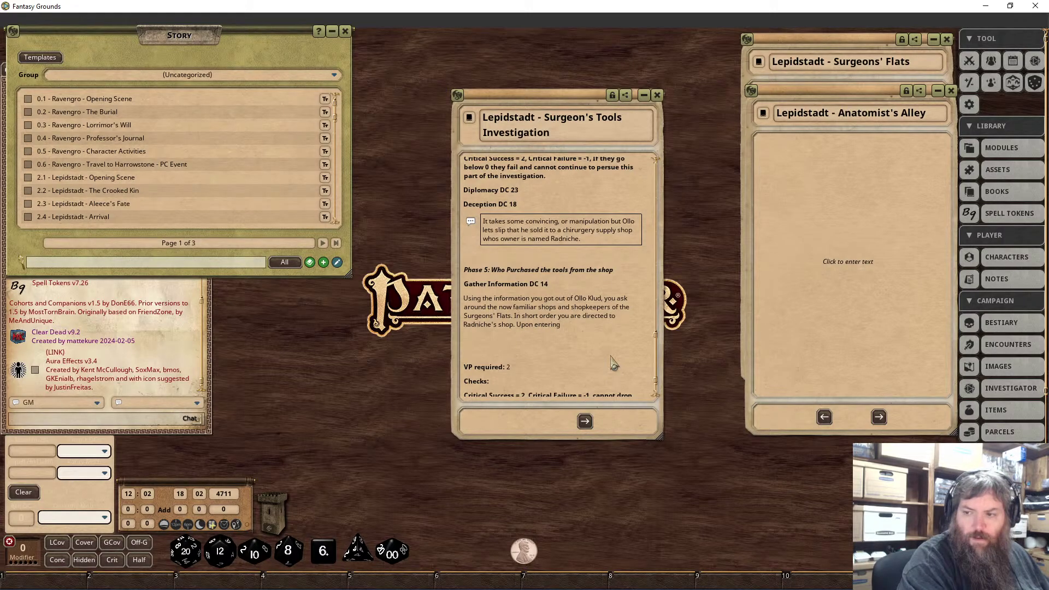
key("BackSpace")
key("BackSpace")
key("BackSpace")
key("BackSpace")
key("BackSpace")
key("BackSpace")
key("BackSpace")
key("BackSpace")
key("BackSpace")
key("BackSpace")
key("BackSpace")
key("BackSpace")
key("BackSpace")
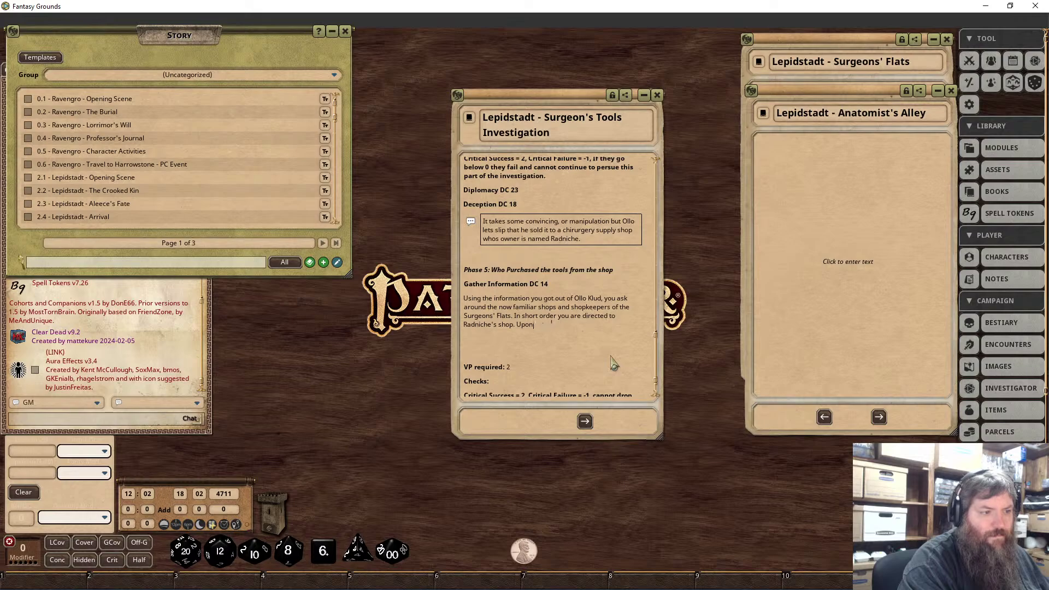
type("The")
key("BackSpace")
key("BackSpace")
key("BackSpace")
key("BackSpace")
Add a new Phase 5 paragraph reading "The shop is a craped mess with skeletons, pickled things in jars, and alchemical components.".
key("Return")
type("The shop i")
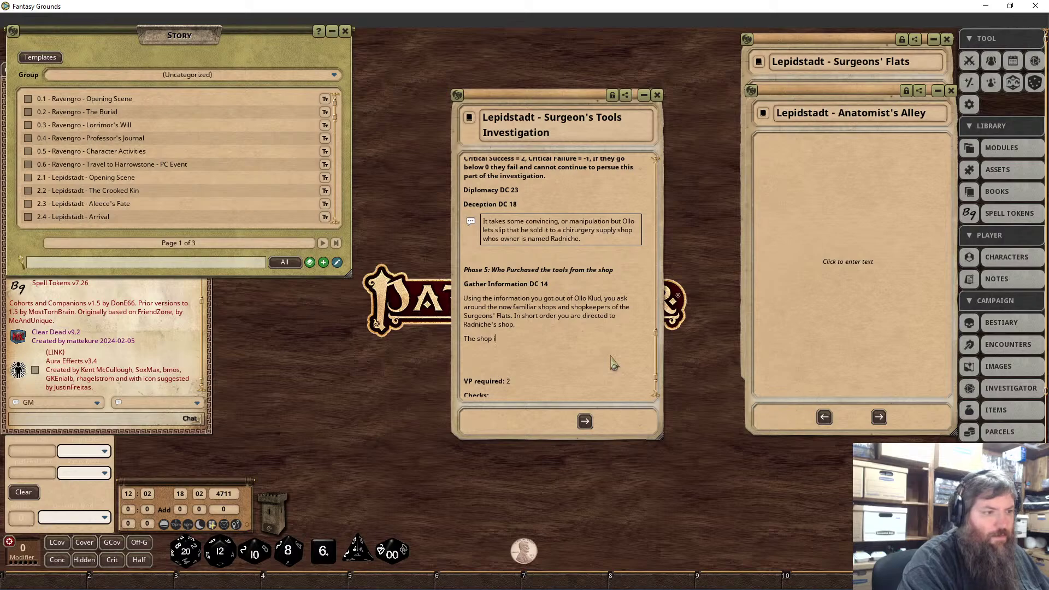
type("oss a craped ")
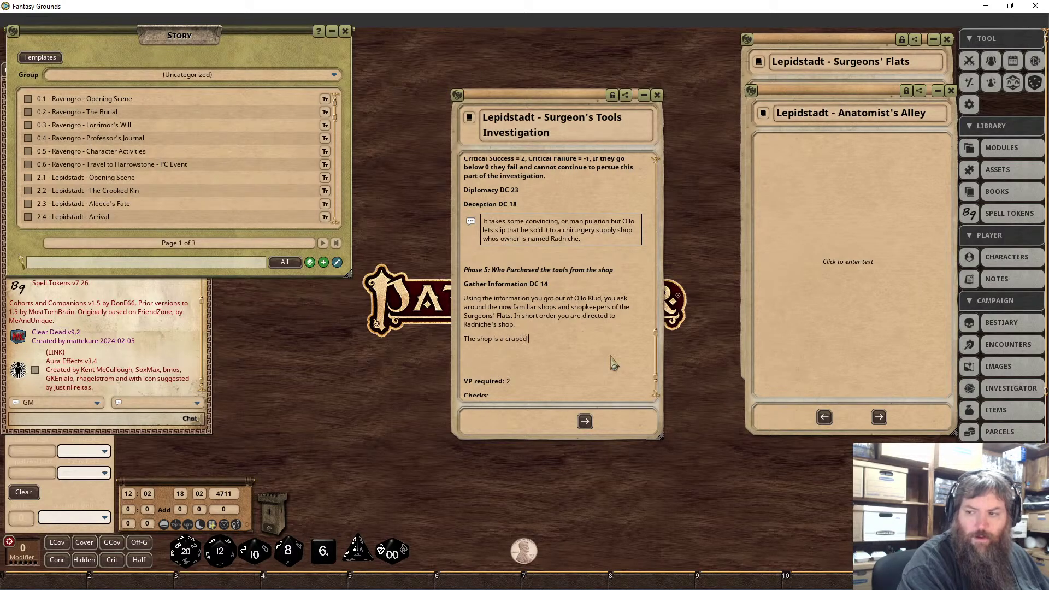
type("mess with")
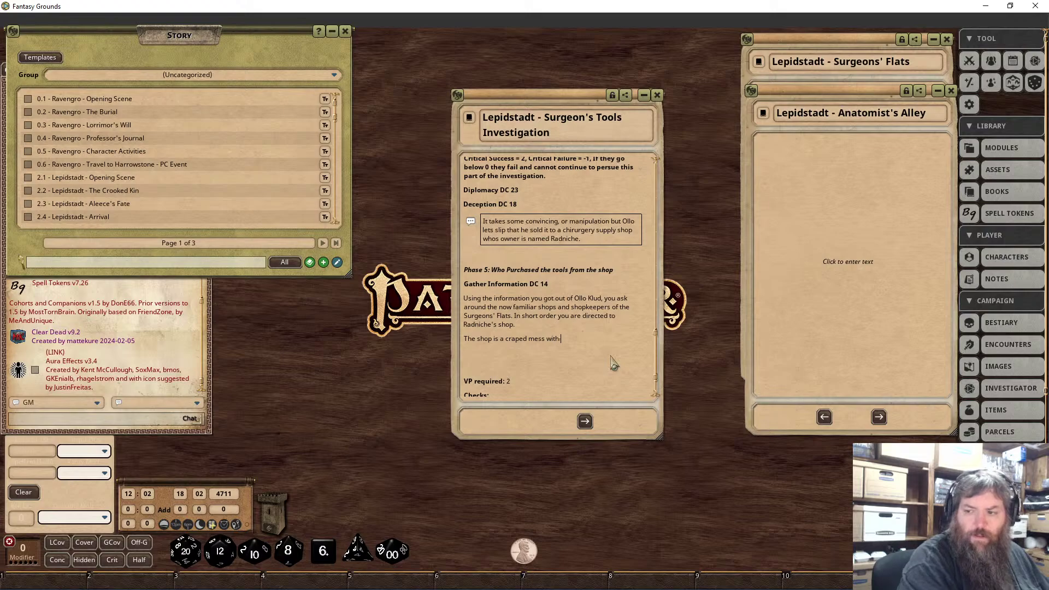
type(" a leletons, pickled ")
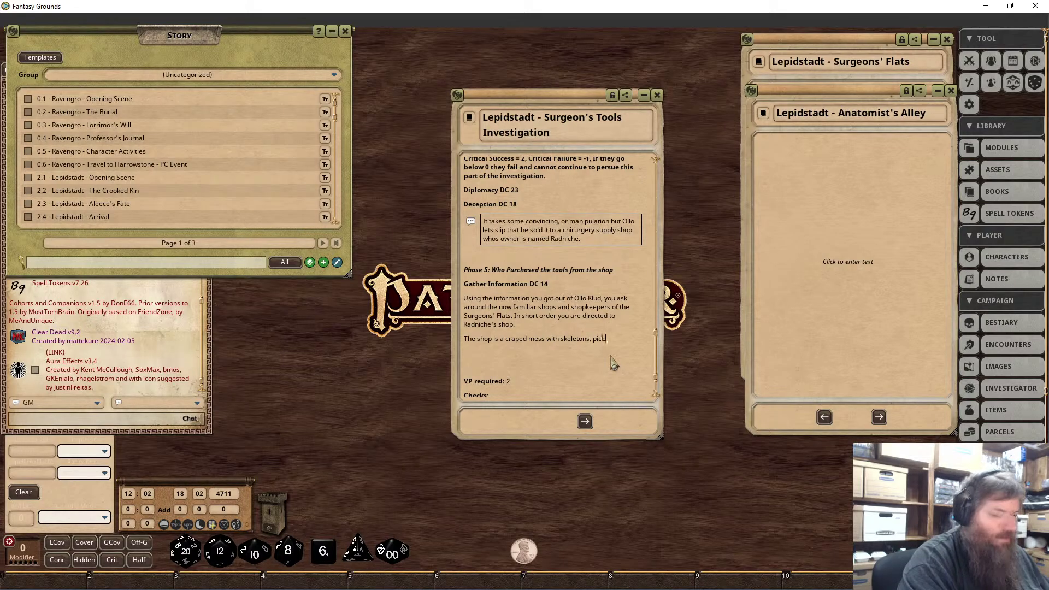
type("thing")
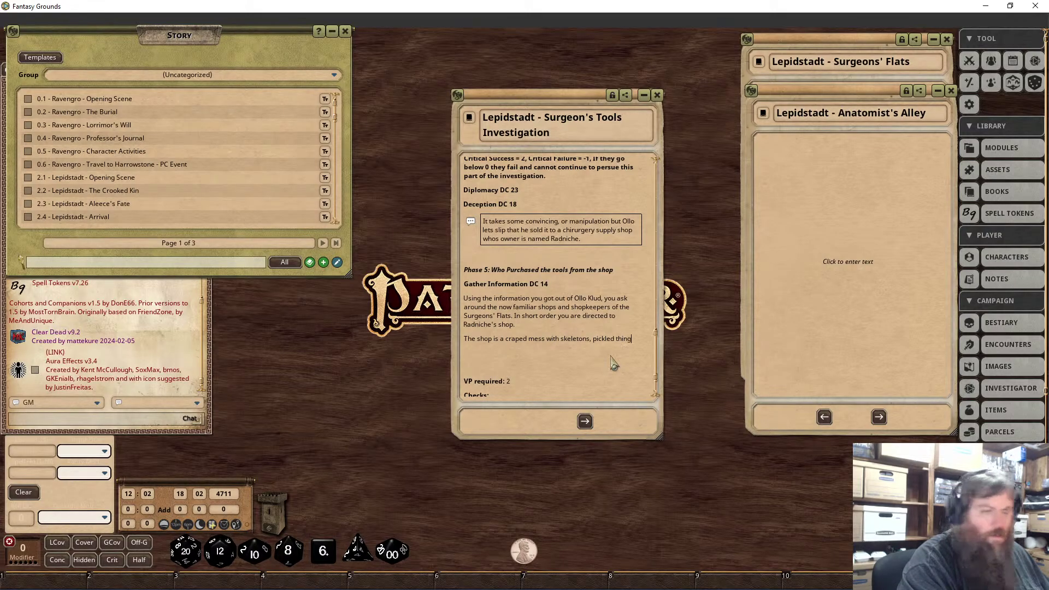
type("s in jar")
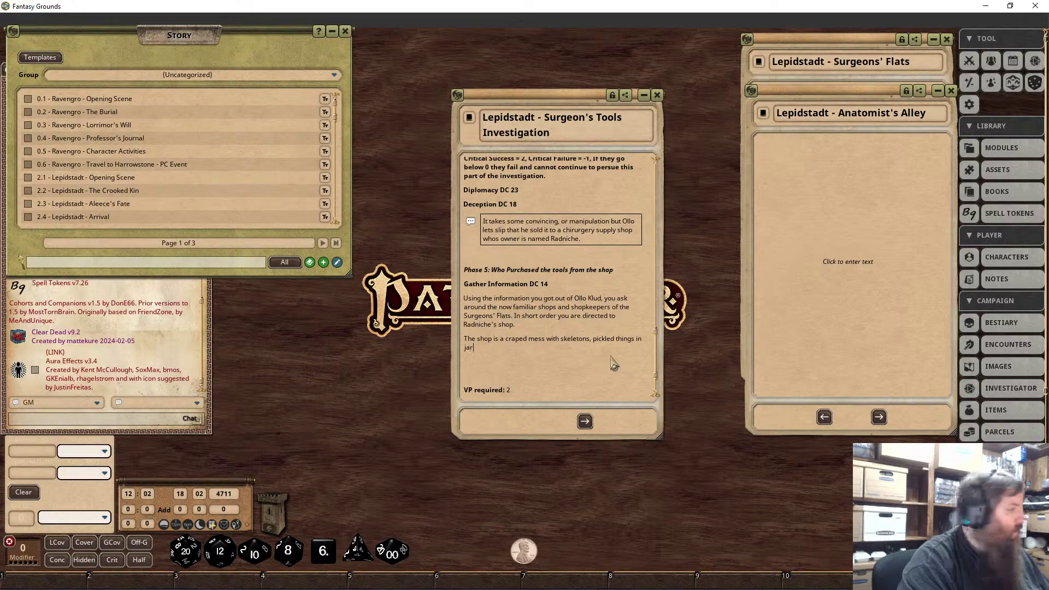
type(" i")
type(", and")
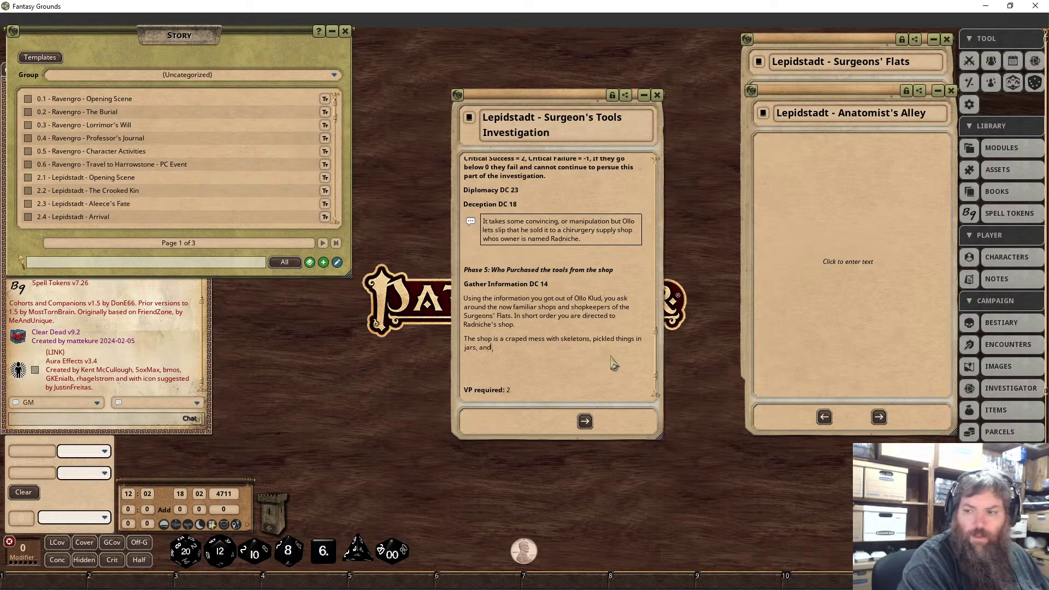
type(" alchemical components.")
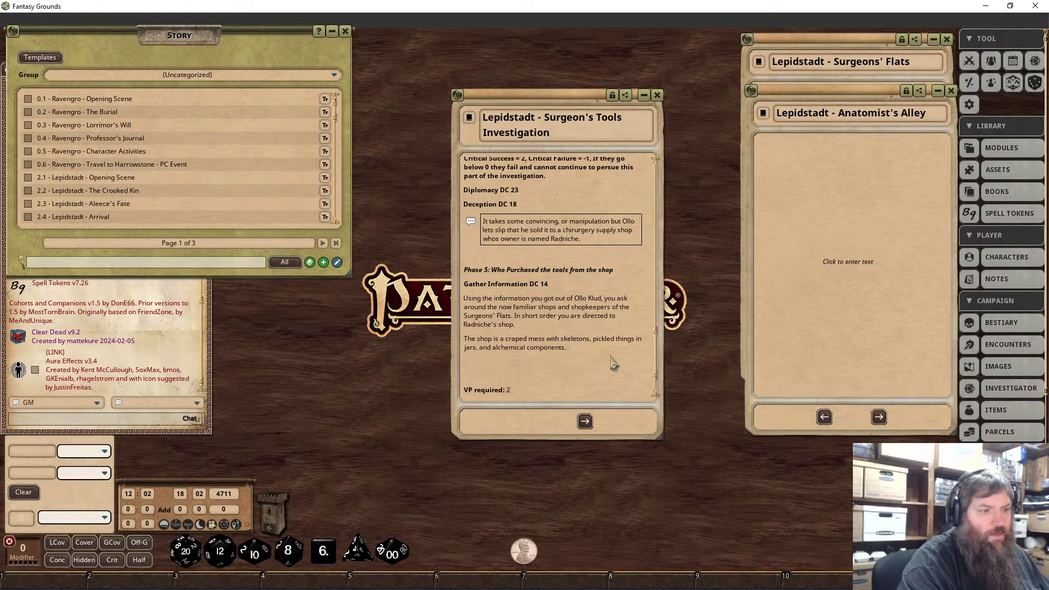
Add the sentence "Radniche immedietly becomes standoffish when you ask about the tools." to the shop description paragraph.
type("Radniche ")
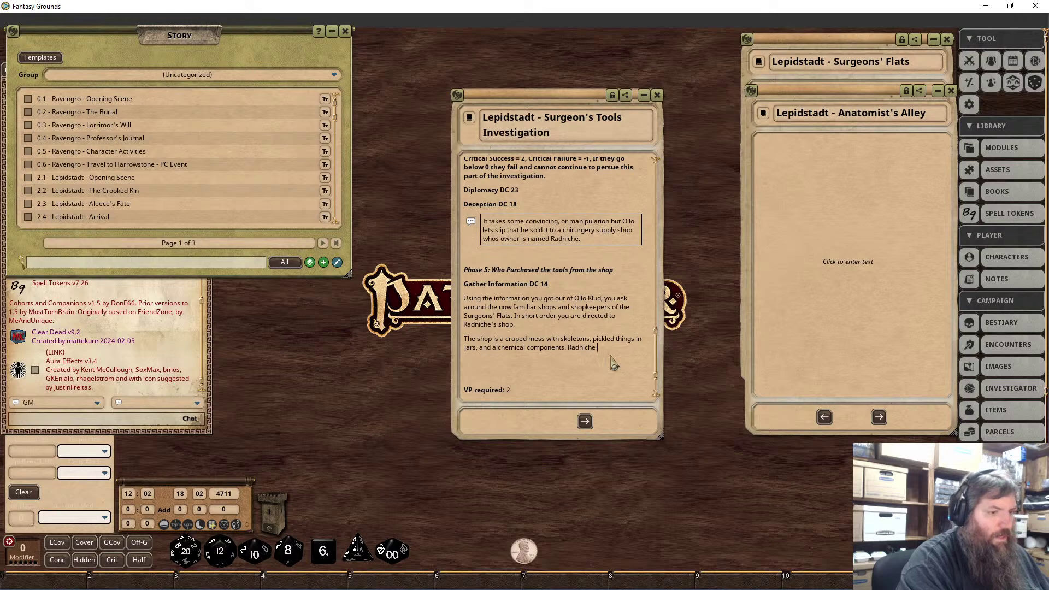
type("in mediatel")
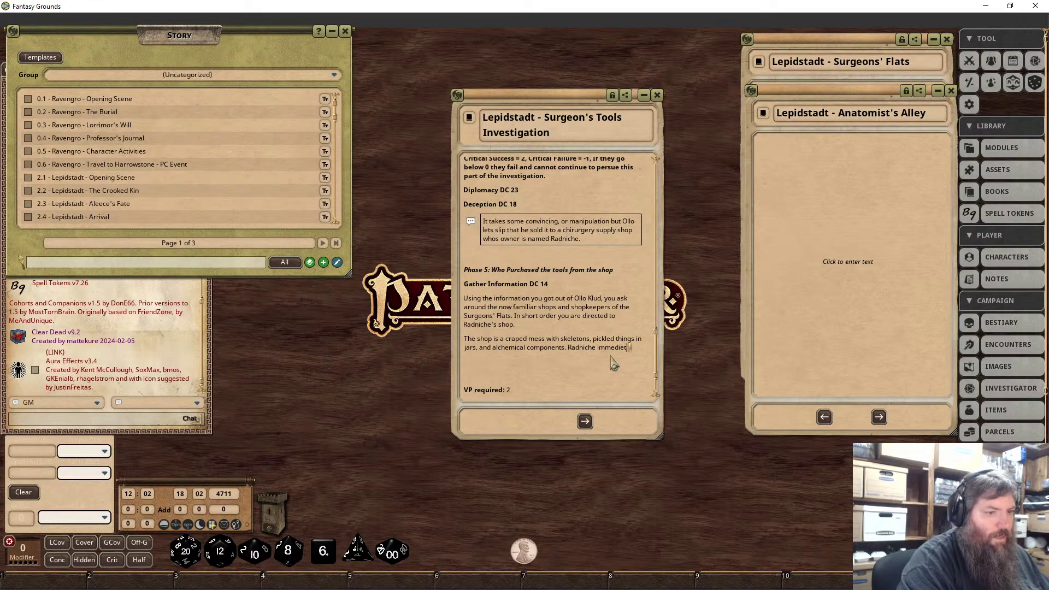
type("y becomes.")
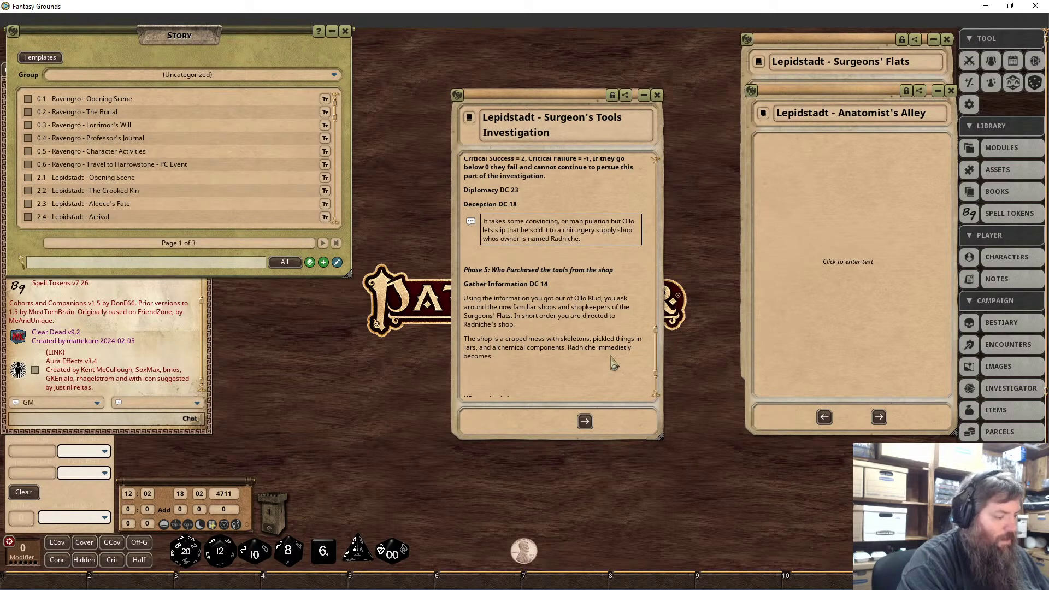
key("BackSpace")
type("standoffish")
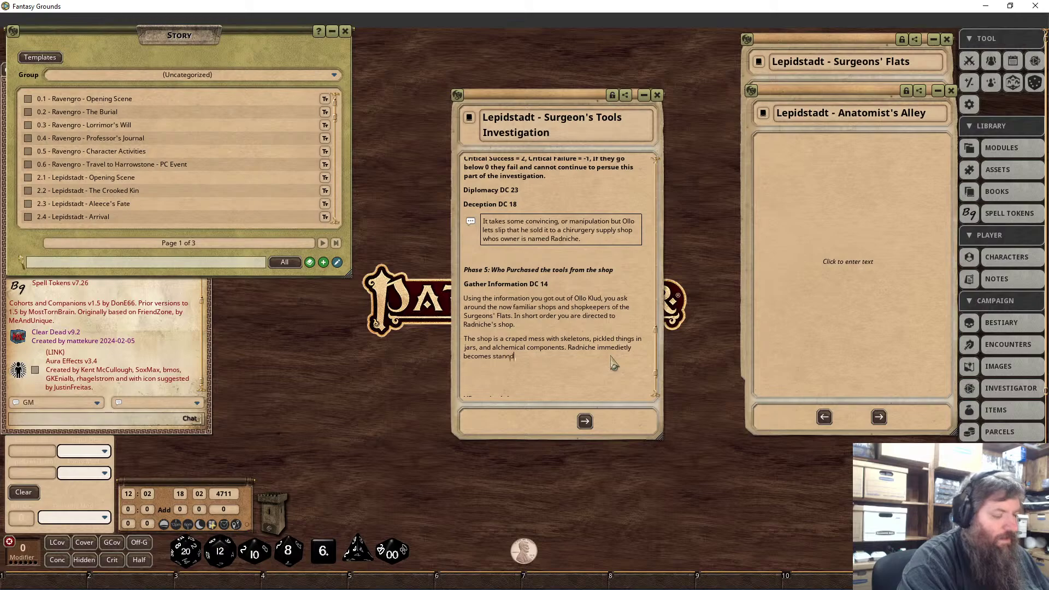
type(" when you")
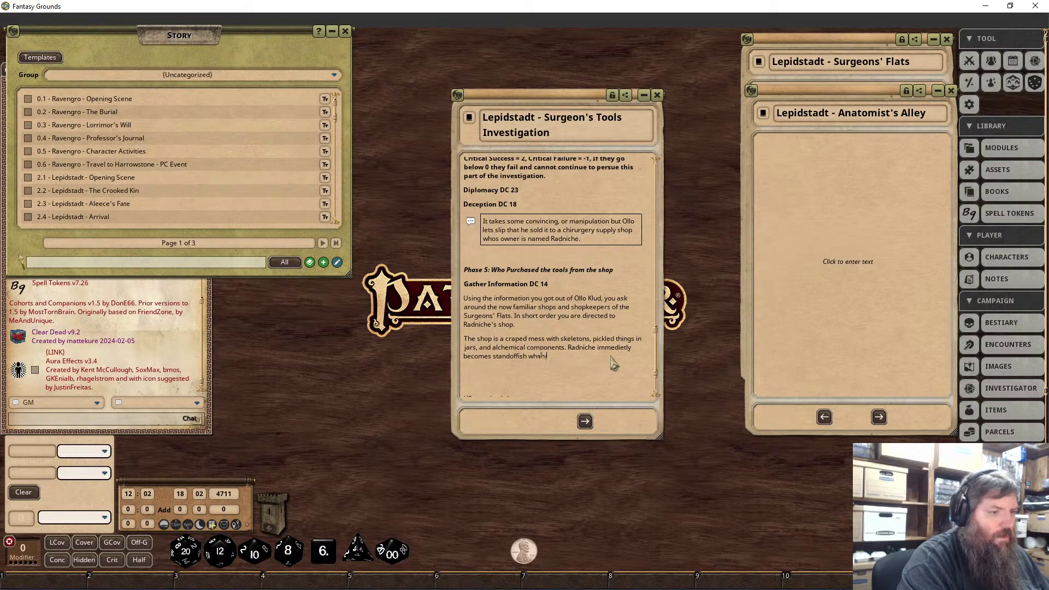
type(" ask about the tools.")
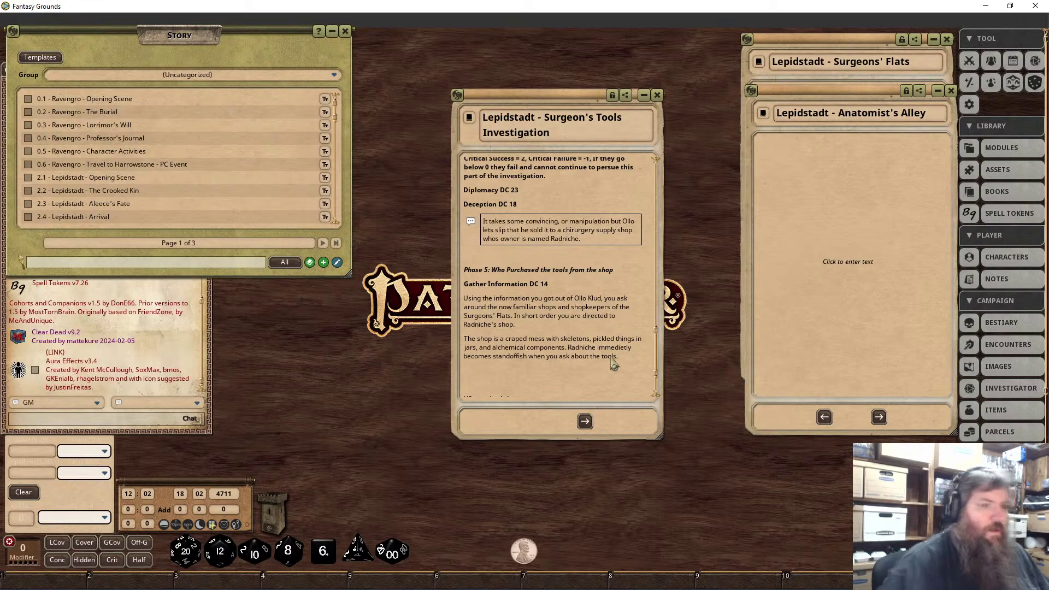
Format the Phase 5 paragraph beginning "Using the information you got out of Ollo Klud" as a chat frame.
left_click_drag(516, 324, 467, 310)
right_click(467, 310)
left_click(481, 332)
left_click(494, 375)
Format the paragraph describing the shop and Radniche's reaction as a chat frame.
left_click_drag(625, 370, 470, 348)
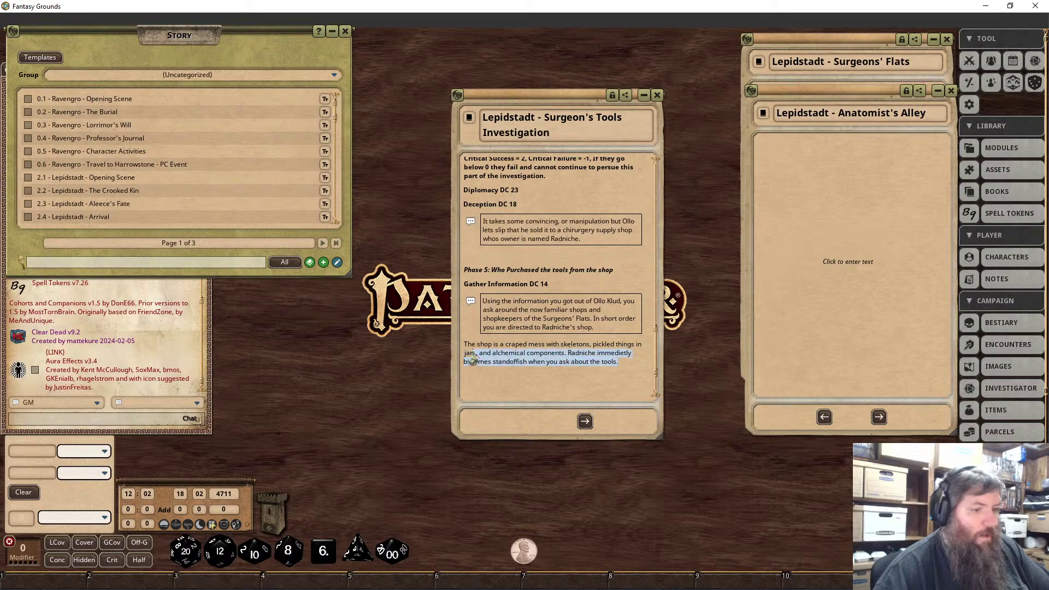
right_click(481, 350)
left_click_drag(621, 373, 475, 357)
left_click(432, 348)
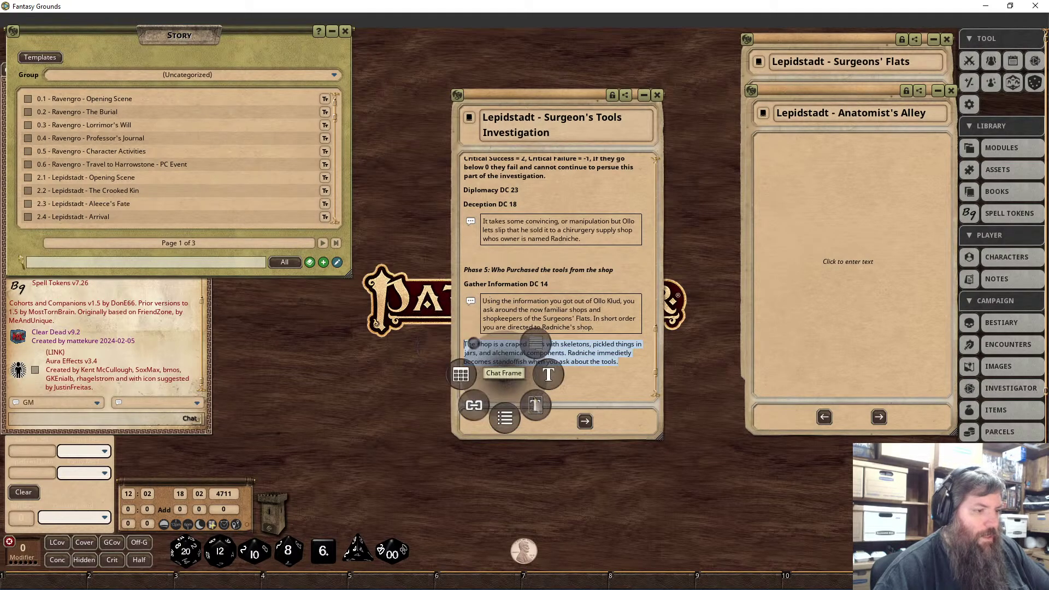
left_click(537, 404)
Replace "cannot drop below 0" and the Gather Information DC 18 line with "If it drops below 0 only a 2 gold bribe will losen his tongue.".
scroll(574, 306, "up", 2)
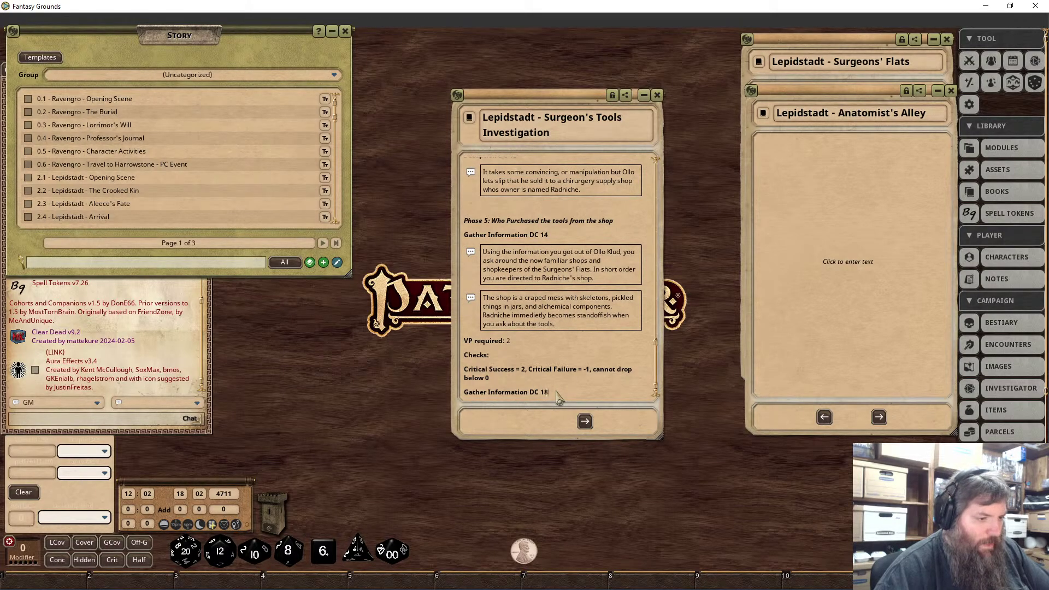
left_click_drag(568, 404, 596, 377)
type("If i")
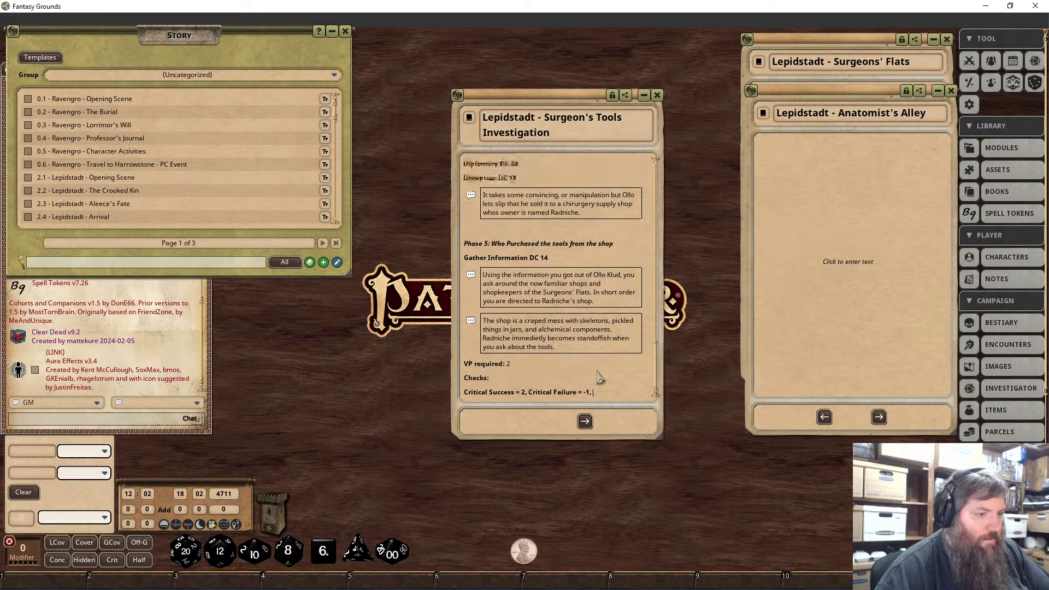
type("t drops below ")
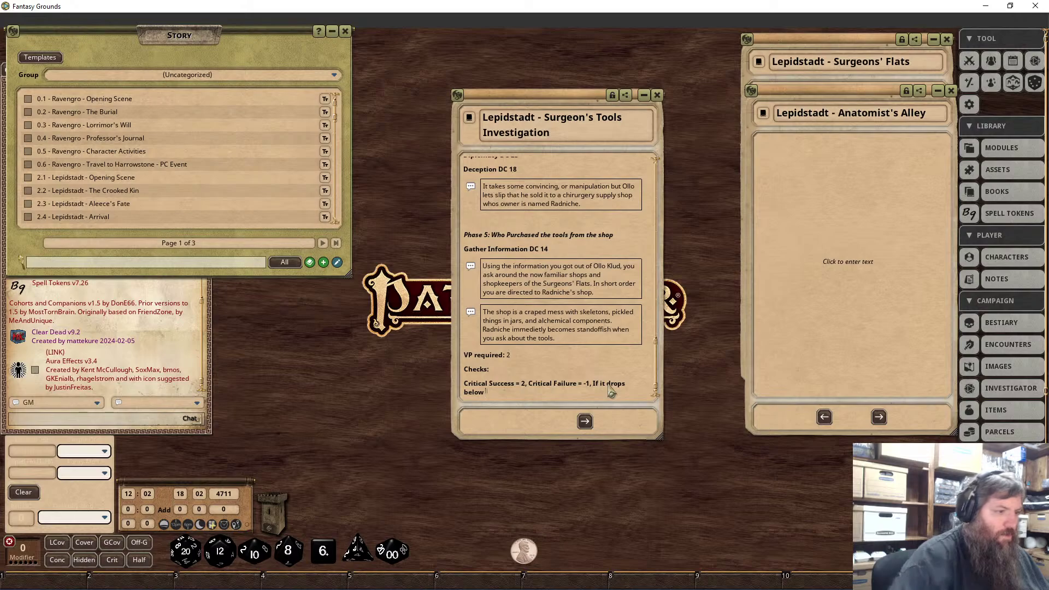
type("0 only a")
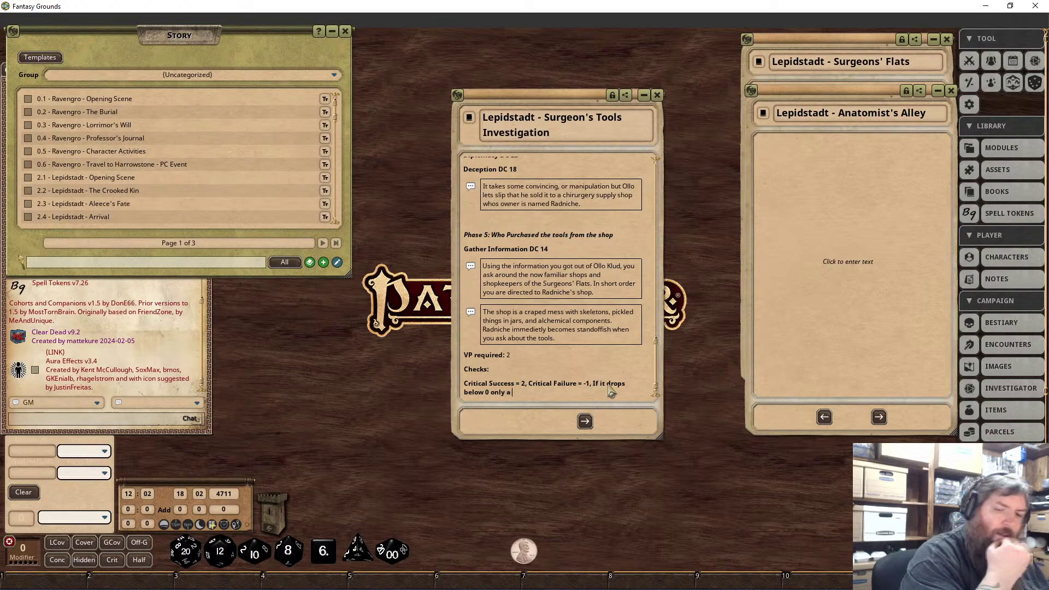
type(" 2")
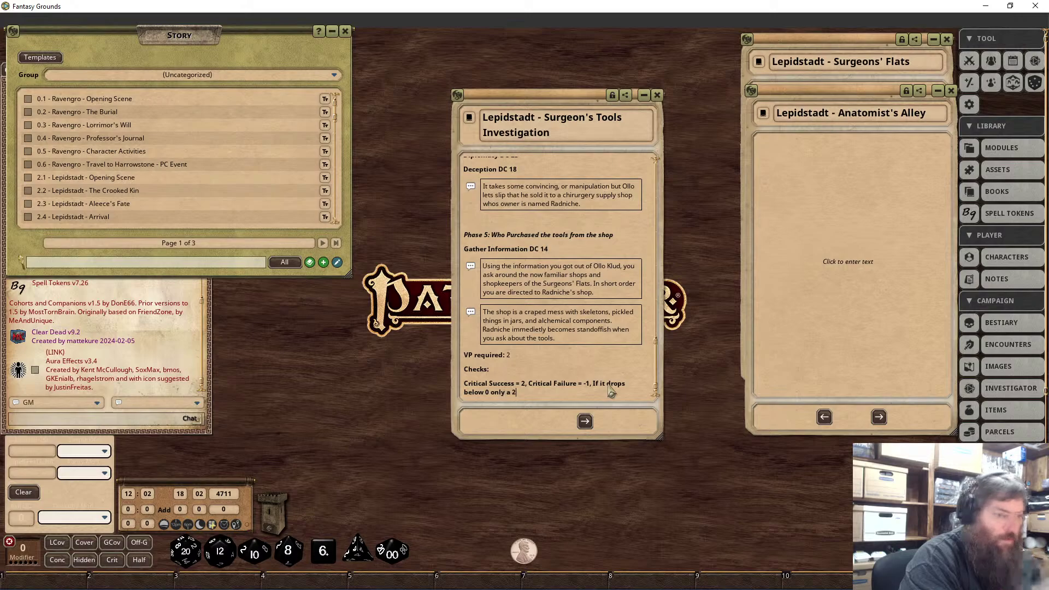
type(" gold ")
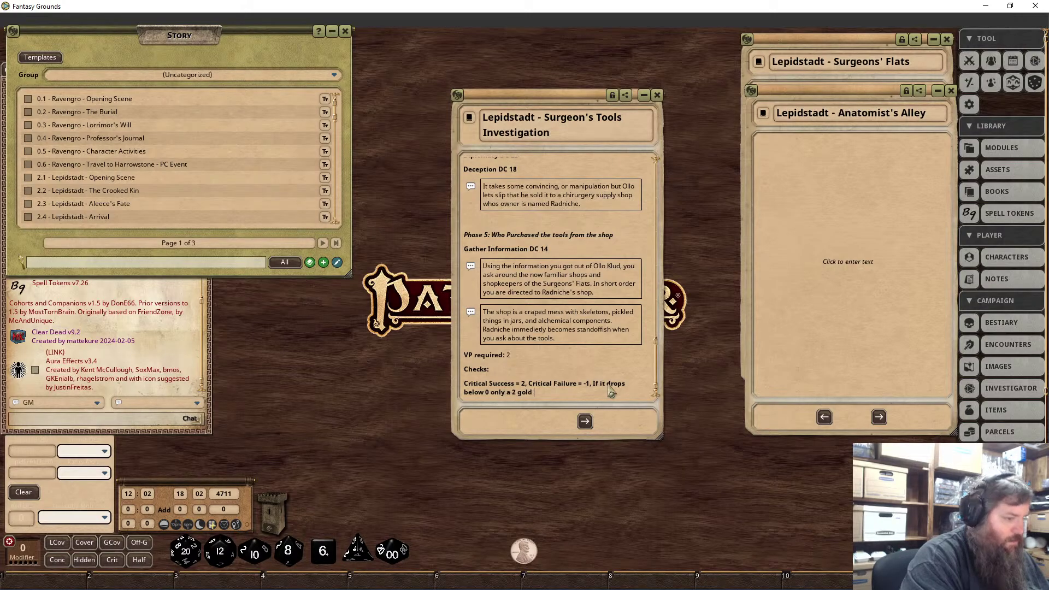
type("bribe will lo")
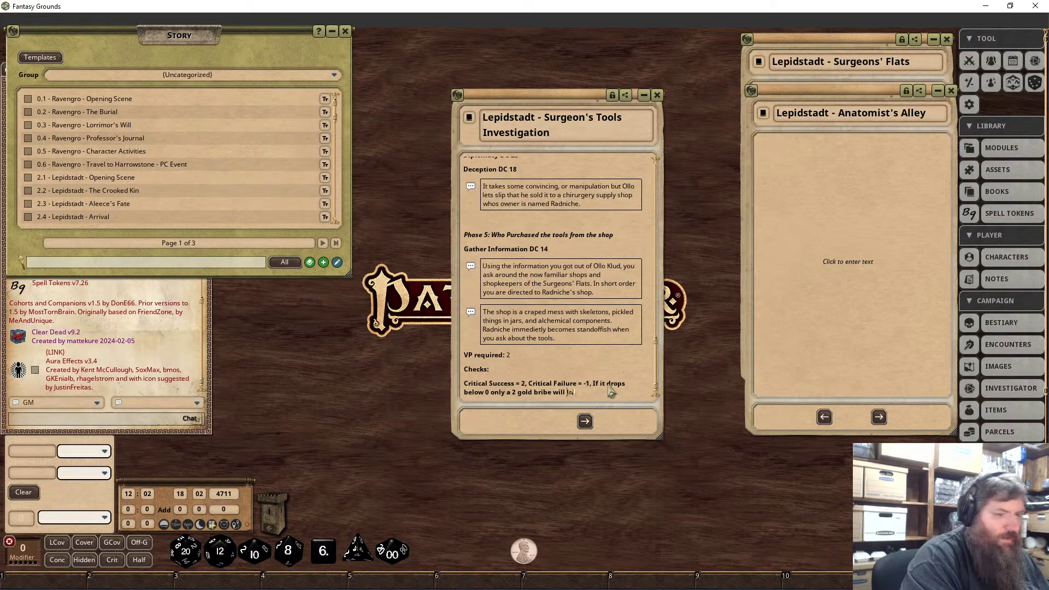
type("sen his tongue.")
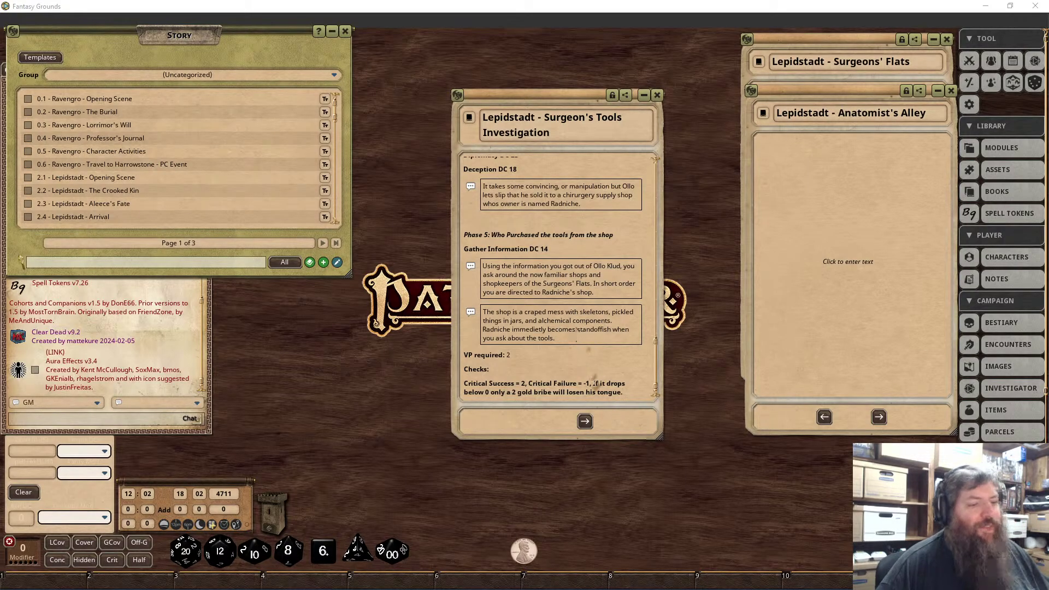
Add the check line "Diplomacy DC 23" below the critical success and failure text of Phase 5.
scroll(590, 382, "up", 2)
scroll(611, 389, "down", 2)
left_click(628, 392)
key("Return")
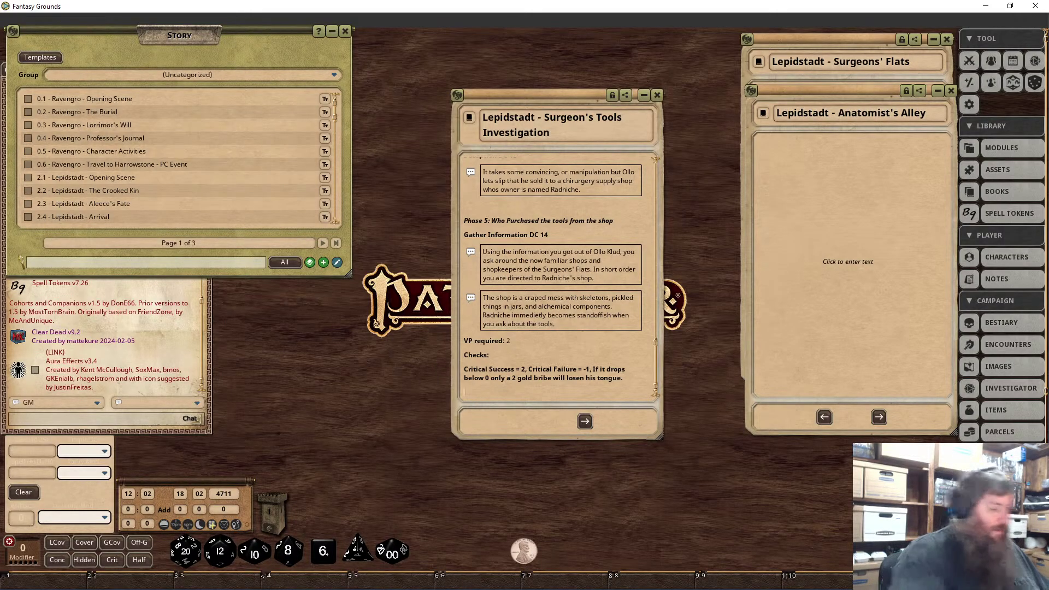
type("Dilpm")
key("BackSpace")
type("l")
key("BackSpace")
type("plomacy ")
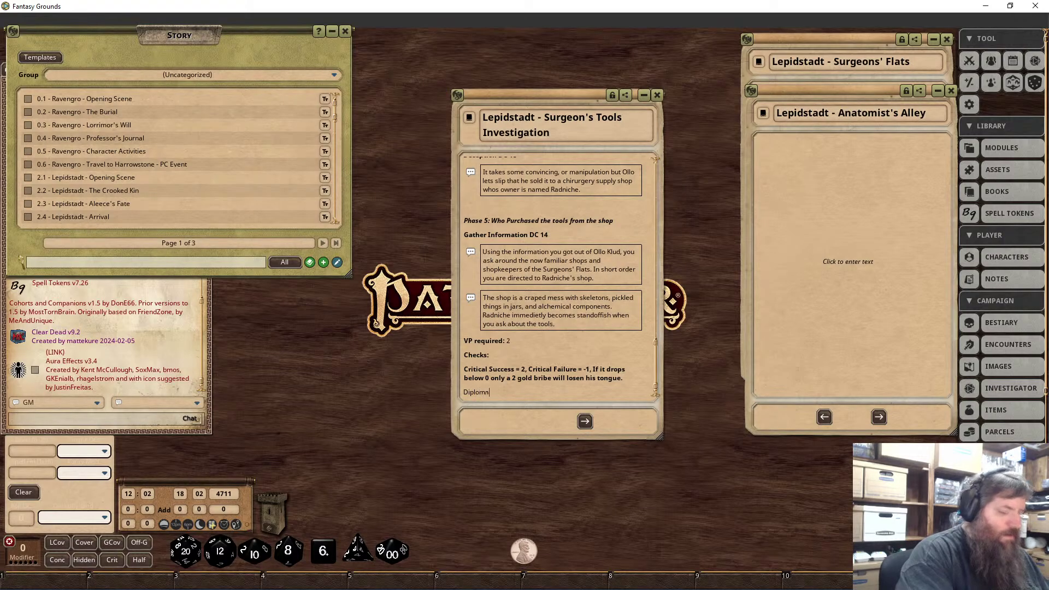
type("DC ")
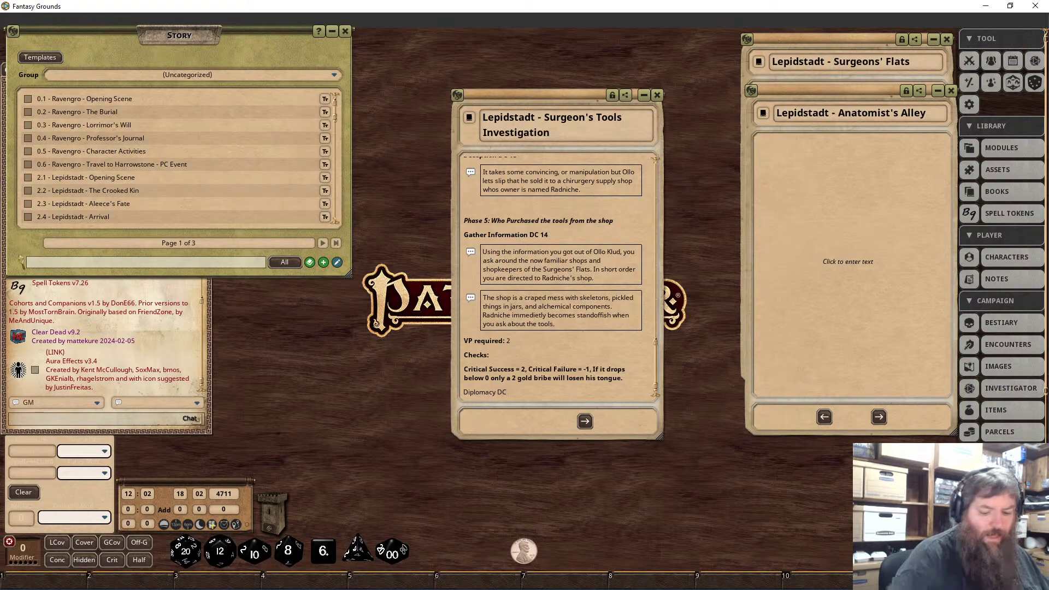
type("23")
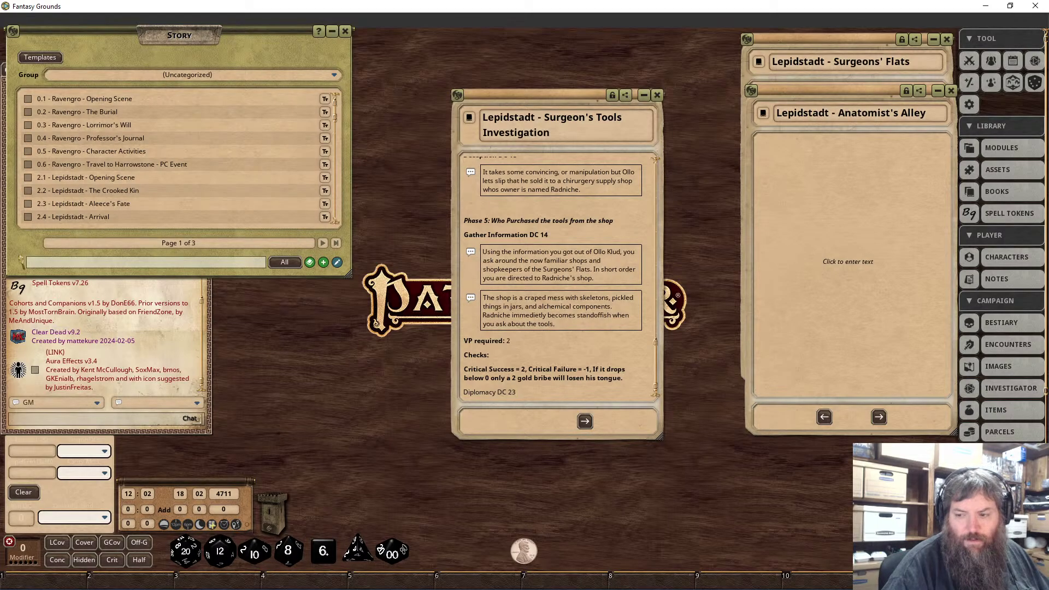
Add the check line "Intimidate DC 18" below the Phase 5 Diplomacy check.
key("Return")
type("Int")
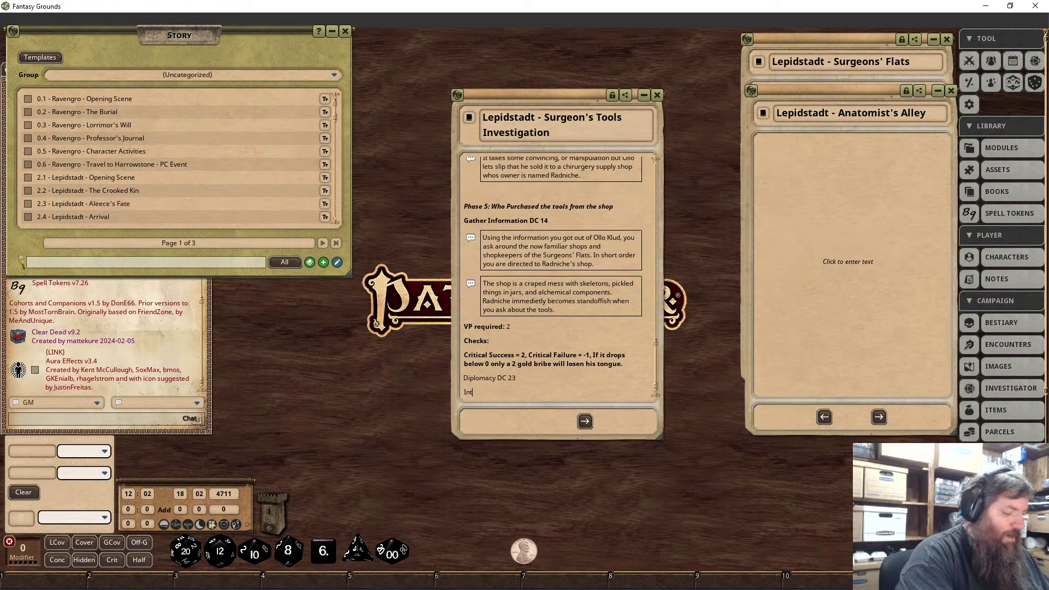
type("imidate DC")
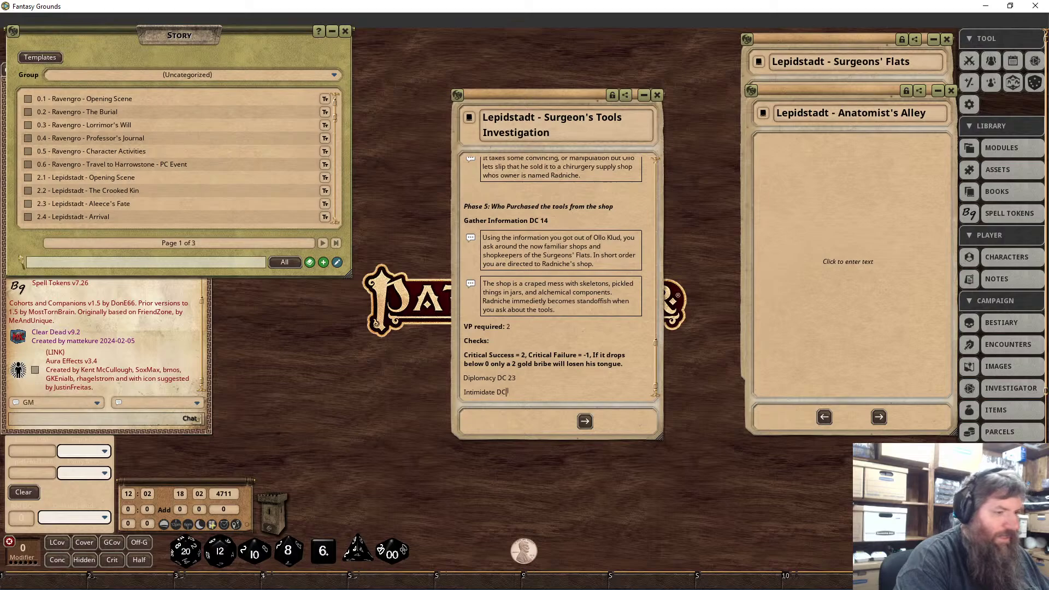
type(" 18")
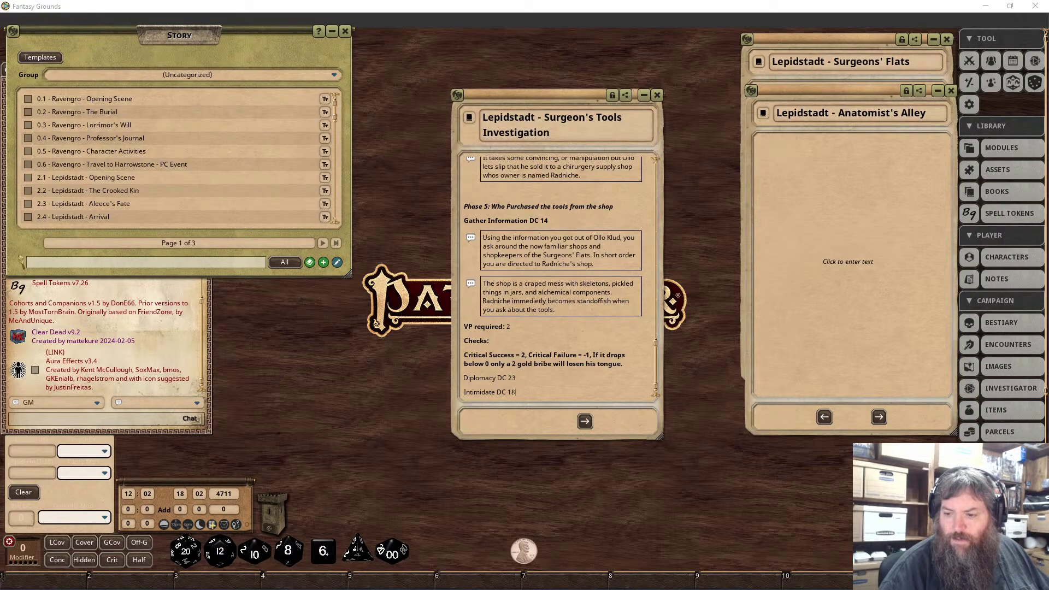
Make the Phase 5 Diplomacy and Intimidate check lines bold and start a new paragraph below them.
left_click_drag(515, 391, 468, 384)
right_click(467, 377)
left_click(468, 417)
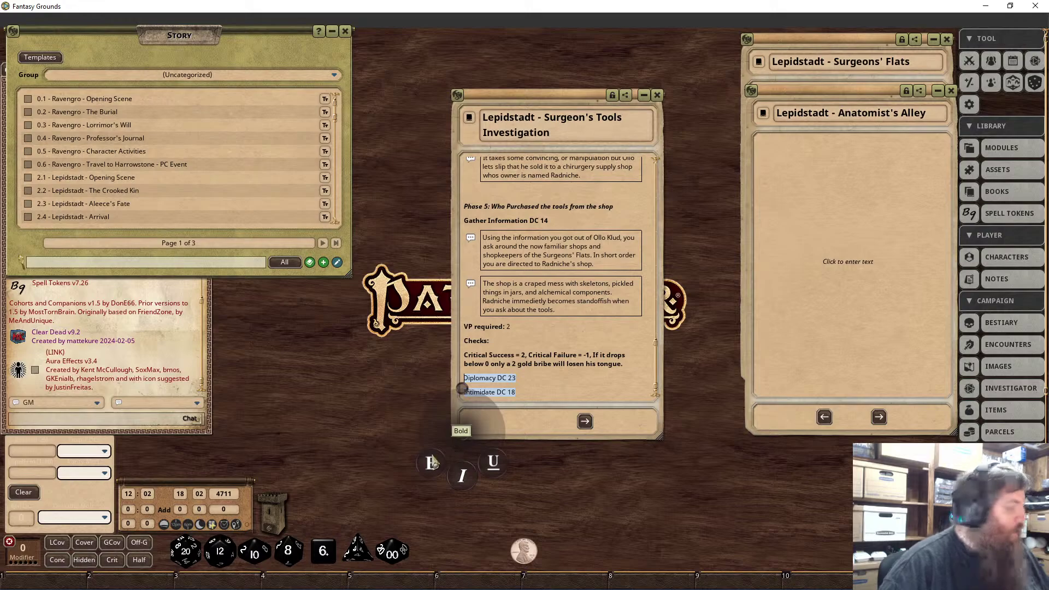
left_click(435, 461)
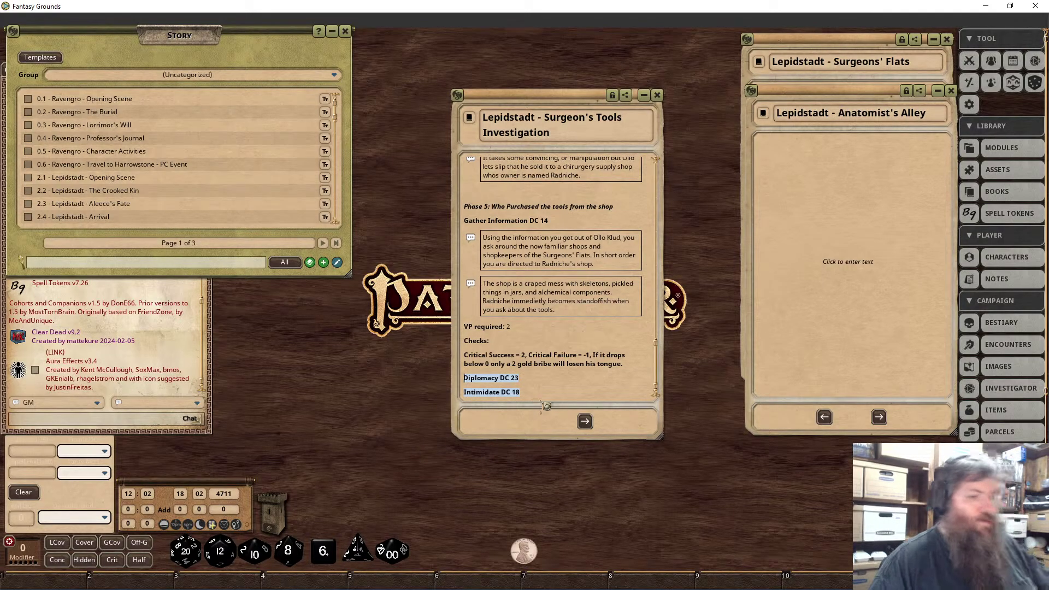
scroll(541, 390, "down", 1)
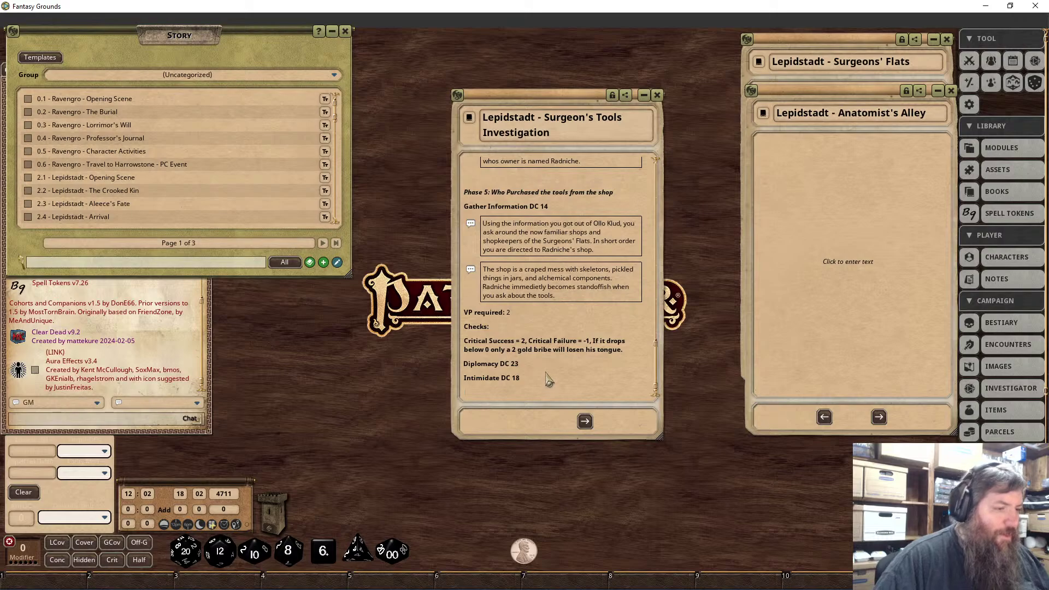
key("Return")
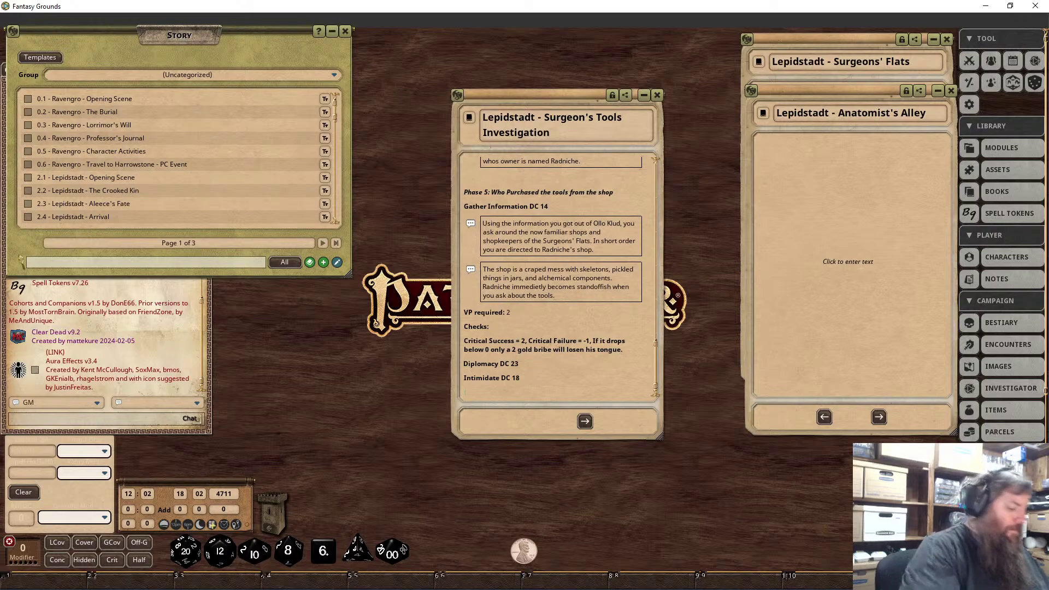
Write "You manage to pry out the information you are looking for." below the Phase 5 Intimidate check.
type("You manage to pr")
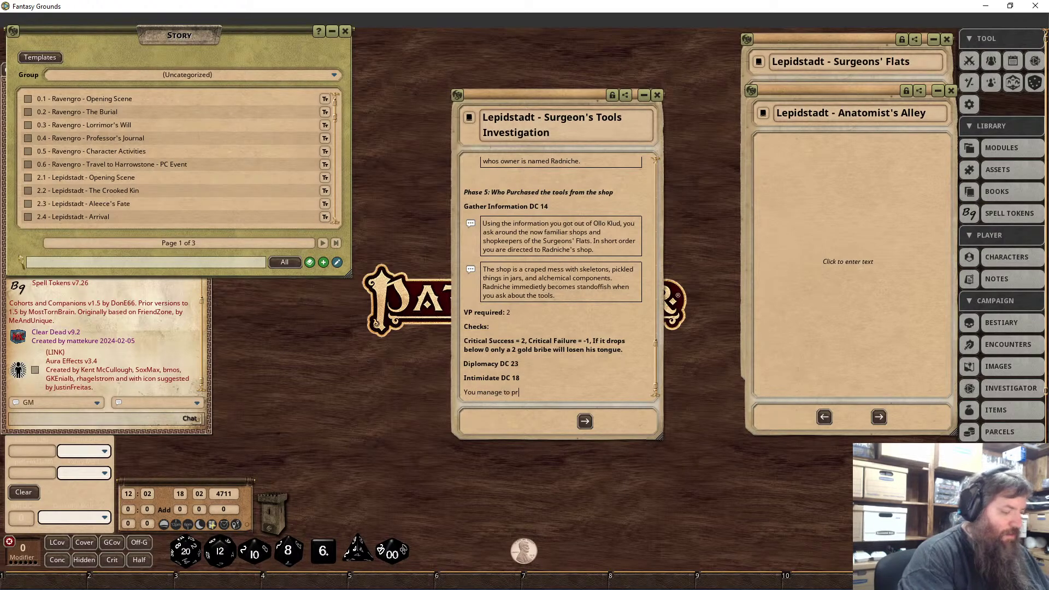
type("y out the inform")
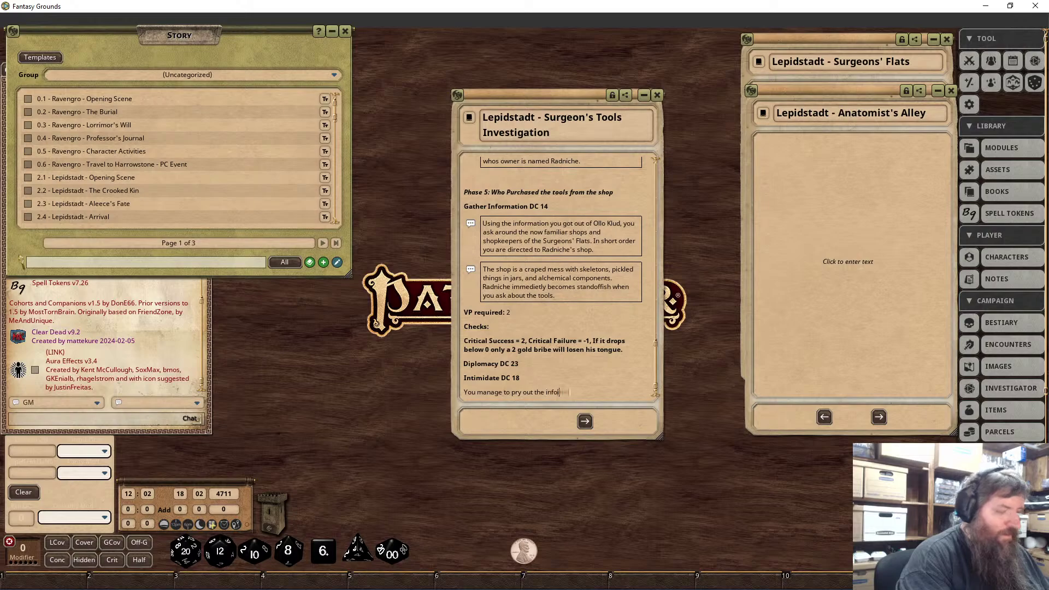
type("ati")
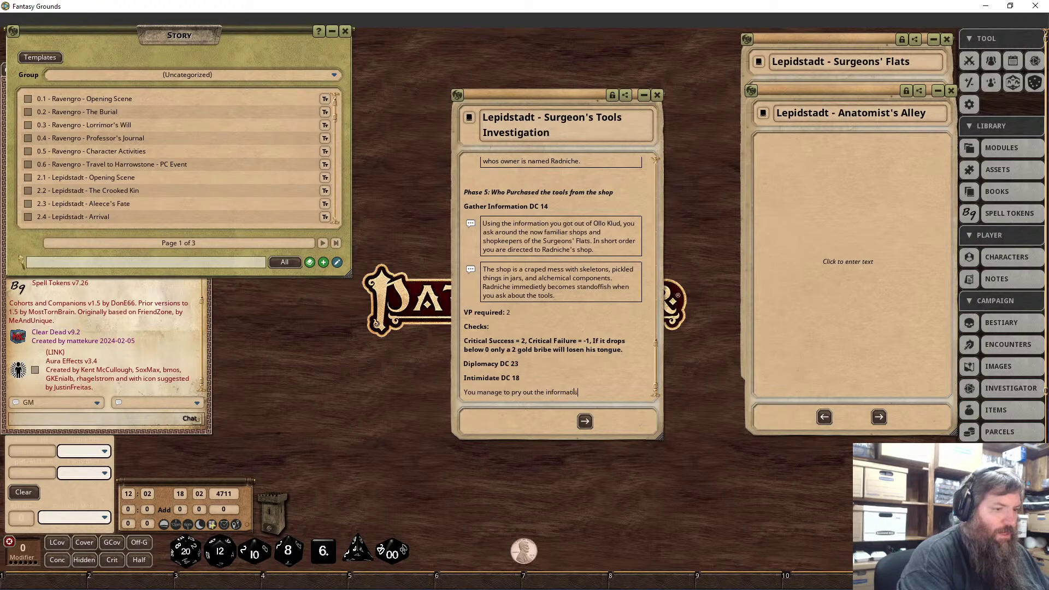
type("on you are looking fo")
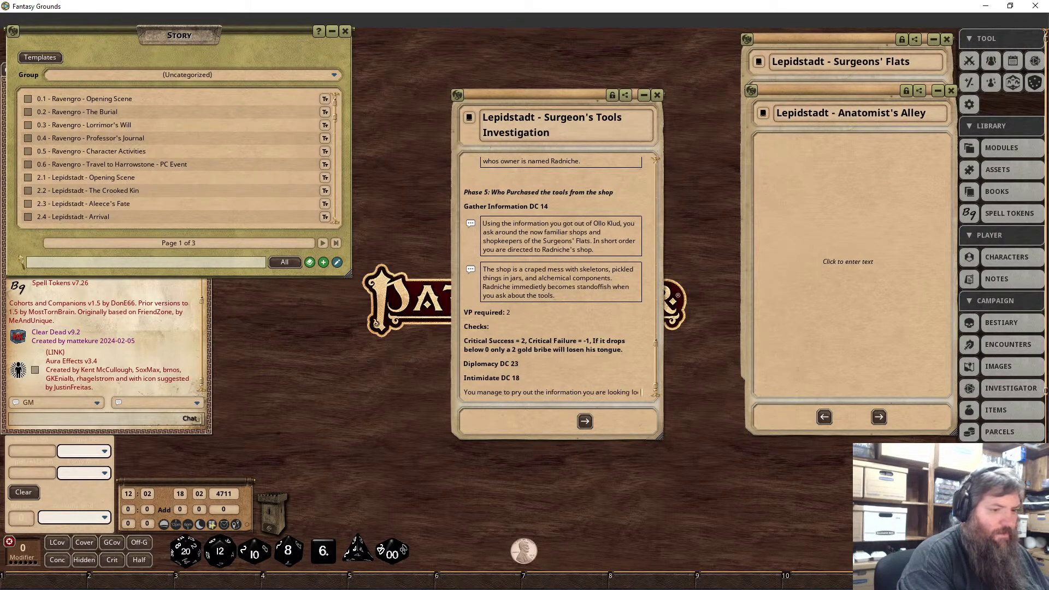
type("r.")
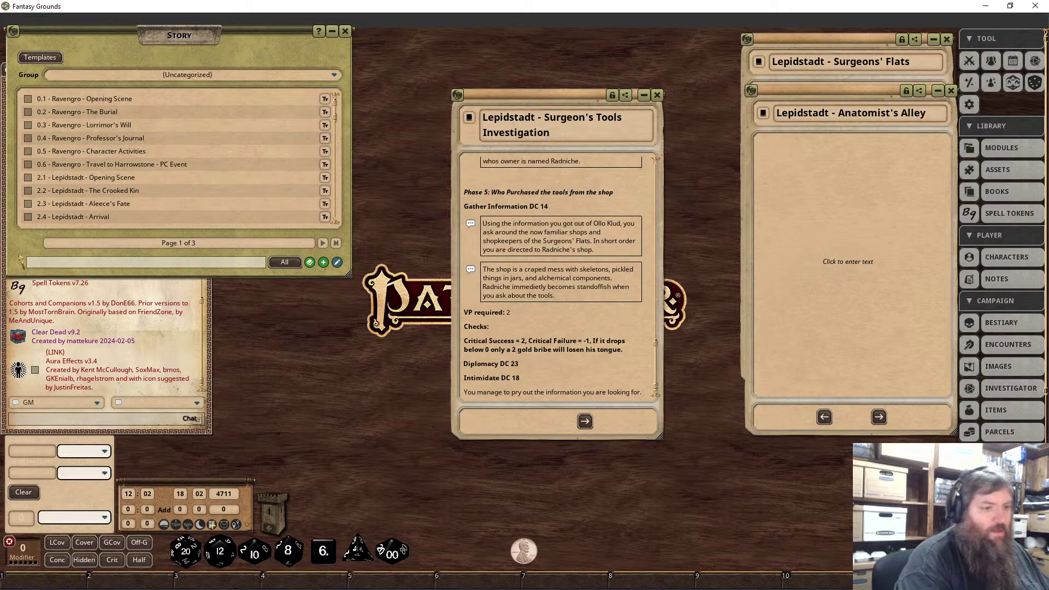
Continue the Phase 5 outcome with "Radniche sold the tools to Master Voirkstag, of Vorkstag and Grine's Chymic Works.".
key("Return")
type("Radniche")
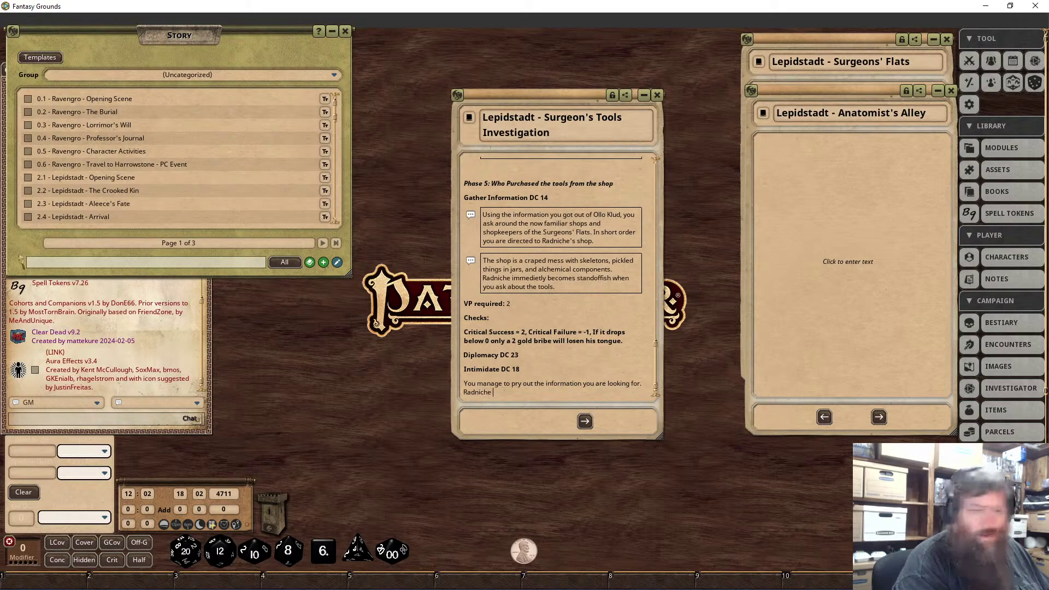
type(" sol")
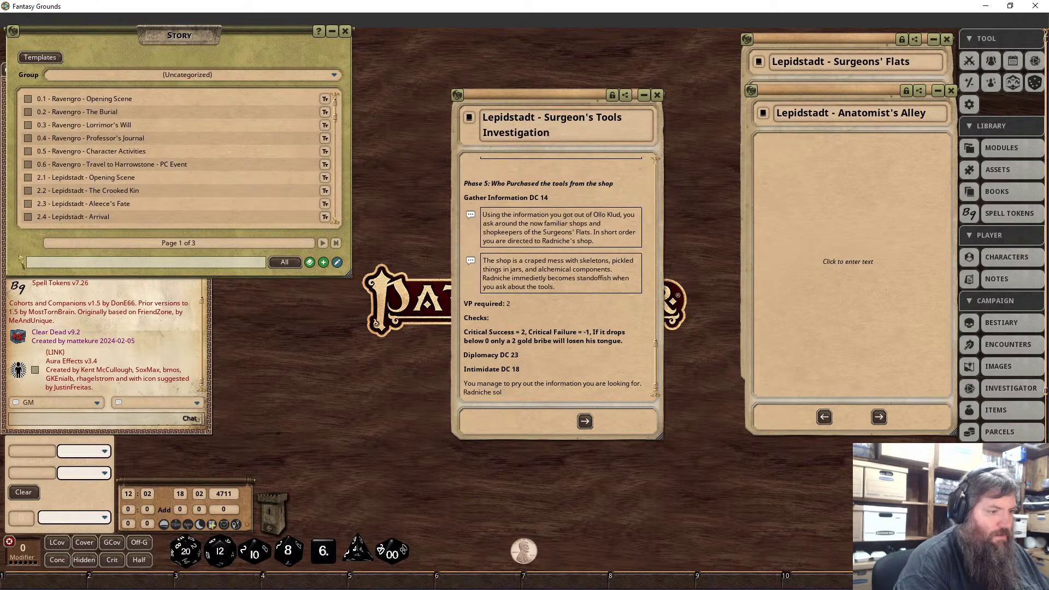
type("d the tools to ")
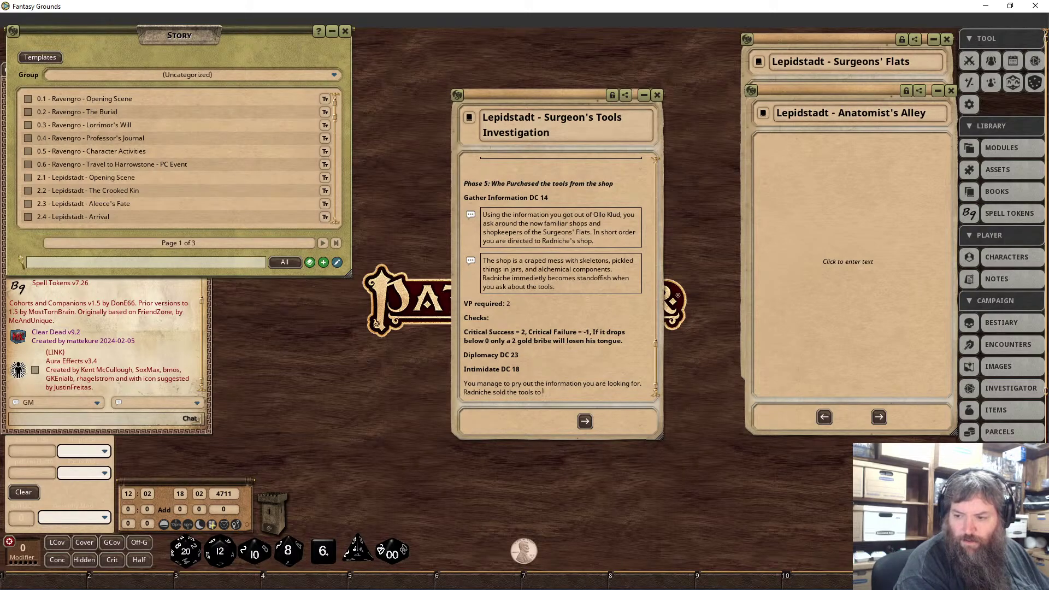
type("Master")
type("V")
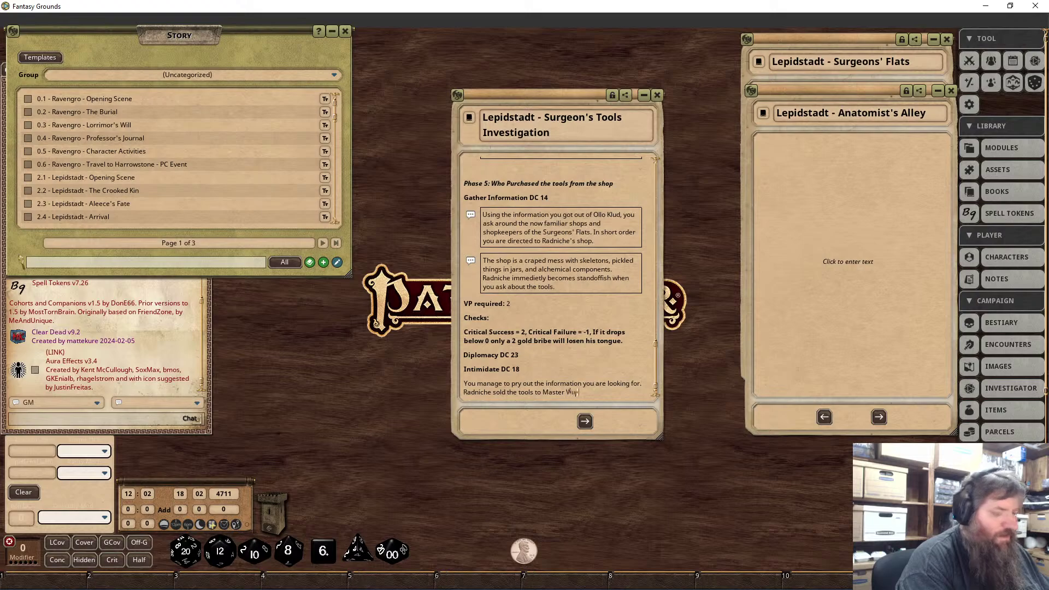
type("oirkstafaa")
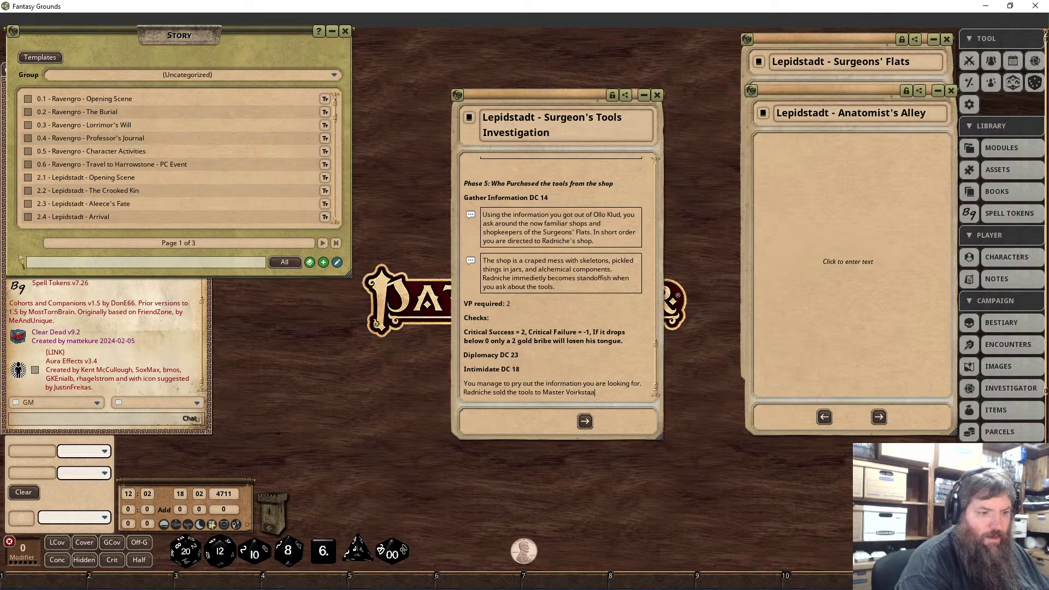
key("BackSpace")
type("g, of")
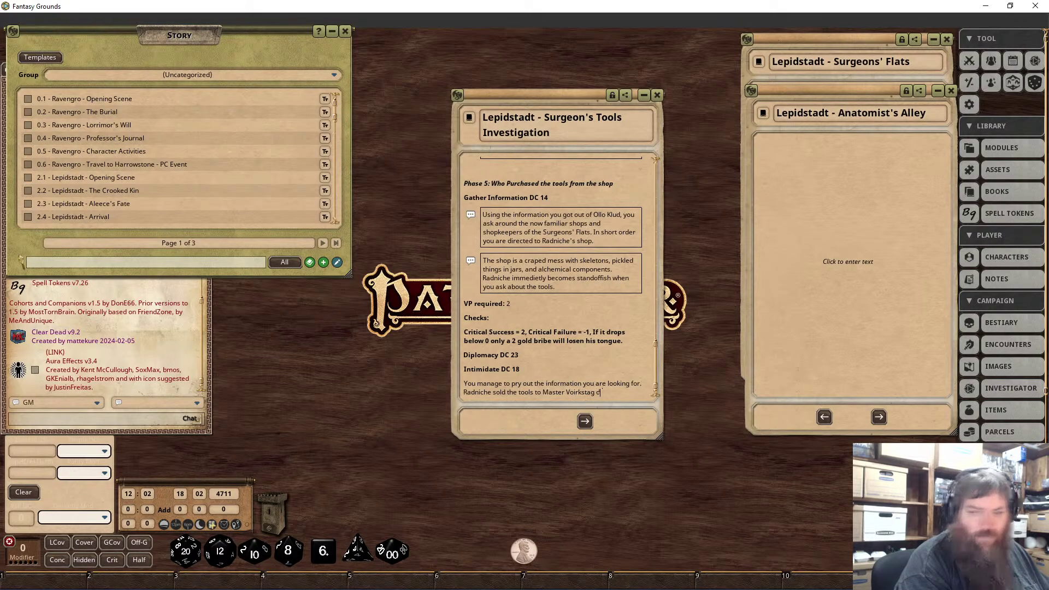
type(" Vorkstag and")
type(" Grine's")
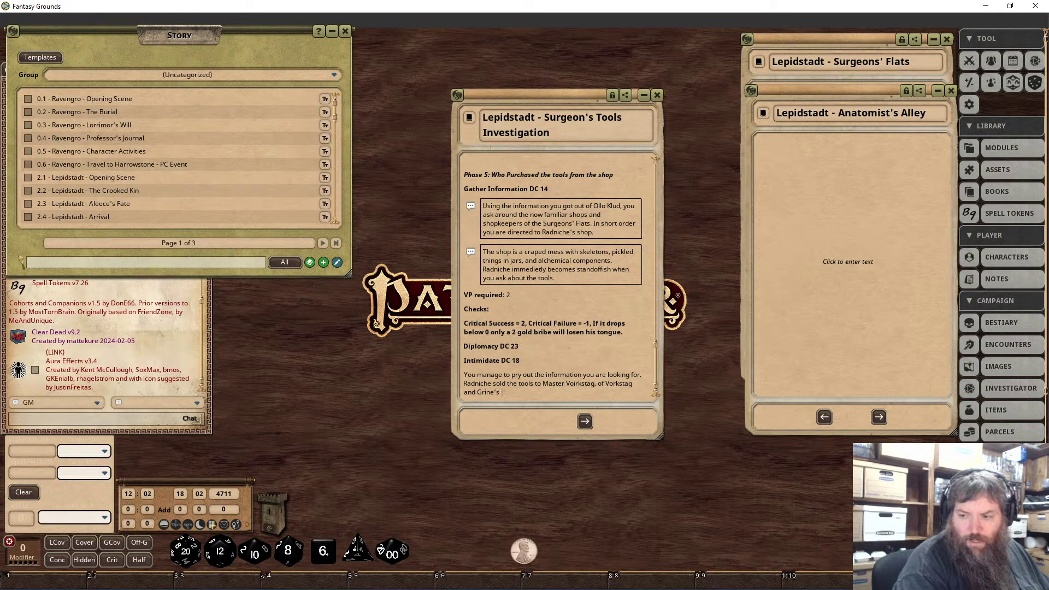
type(" Chym")
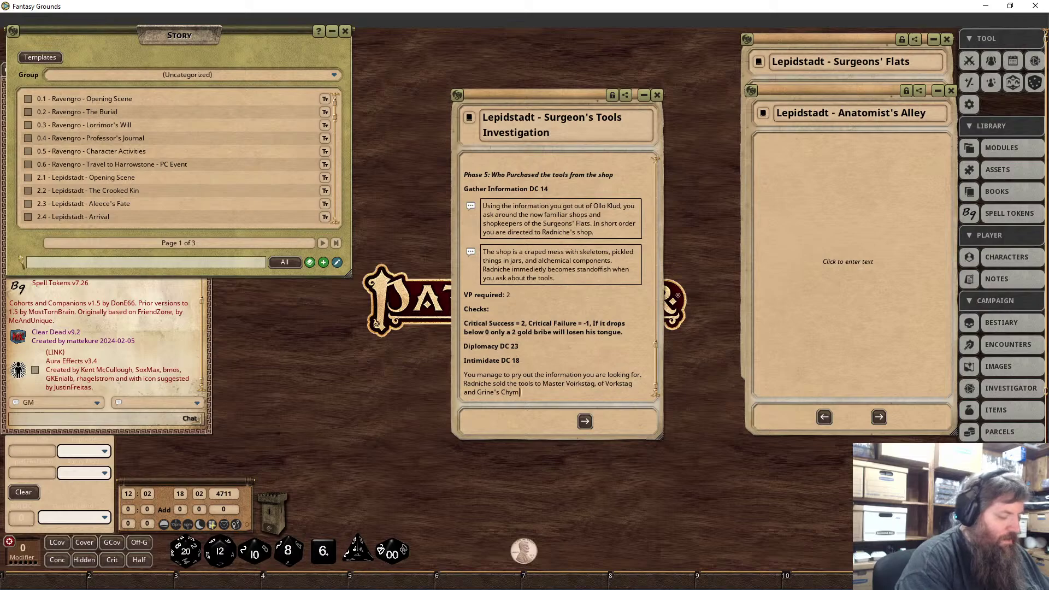
type("ic Works.")
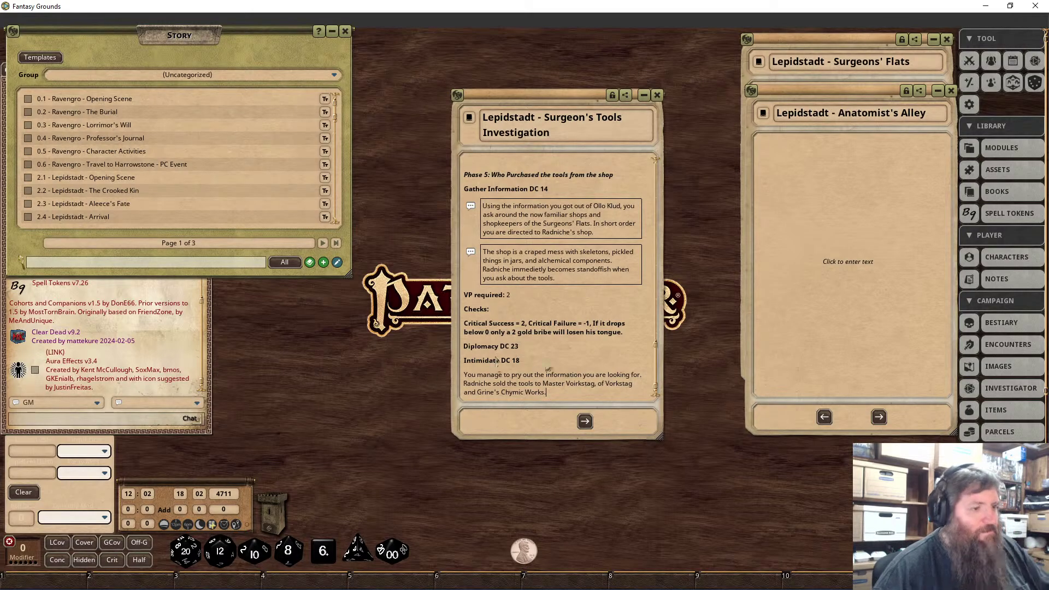
Put the Phase 5 outcome paragraph about Radniche's sale of the tools in a chat frame.
left_click_drag(554, 399, 464, 375)
right_click(544, 409)
left_click(574, 441)
Change "a few days" to "a few hours" in the framed text under the Phase 1 Gather Information check.
scroll(527, 369, "up", 5)
scroll(527, 368, "up", 8)
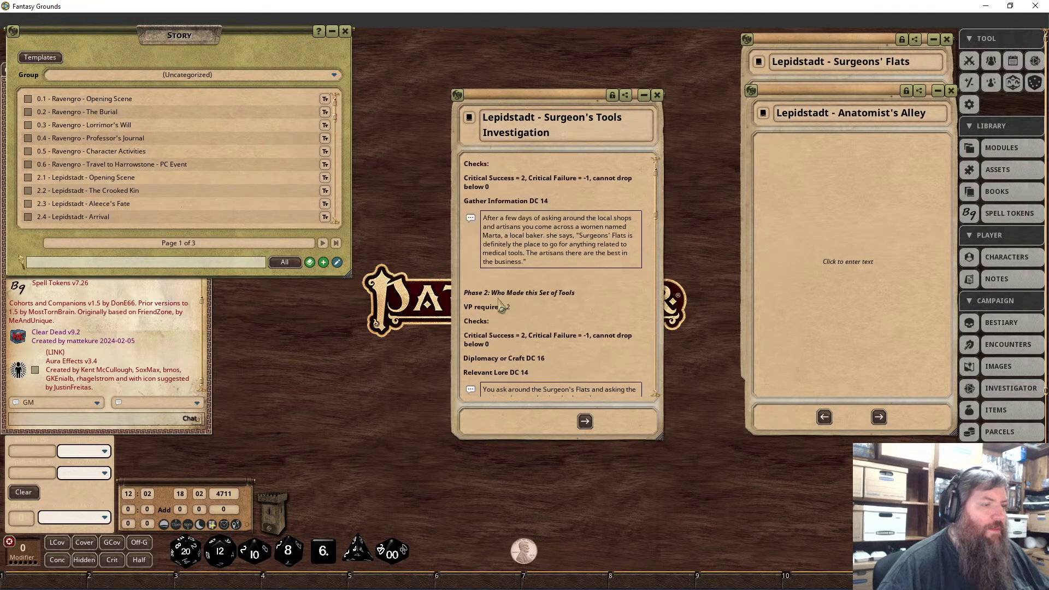
scroll(496, 287, "down", 7)
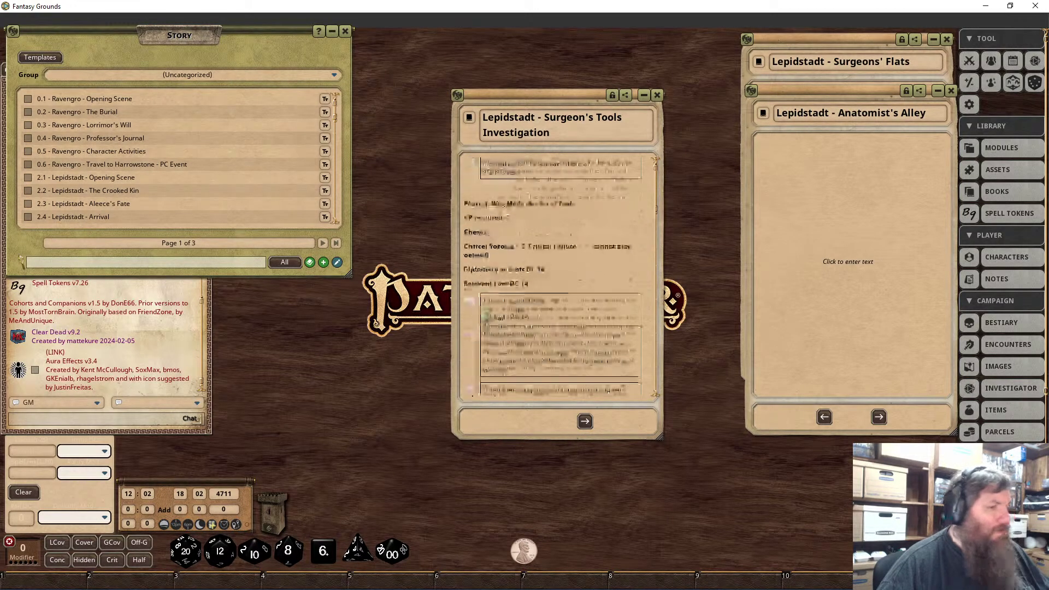
scroll(506, 326, "down", 5)
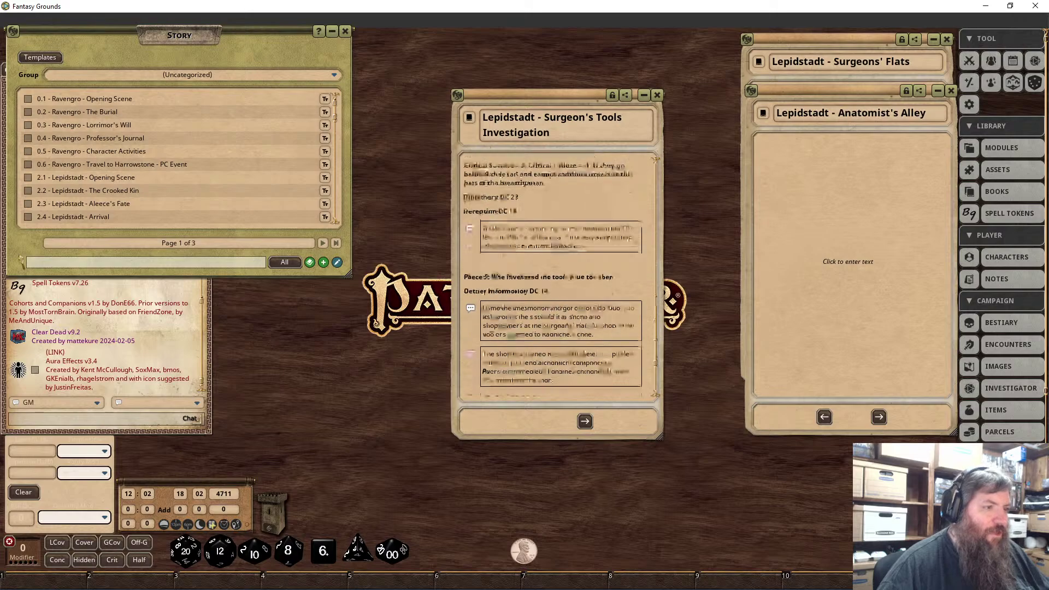
scroll(507, 334, "up", 2)
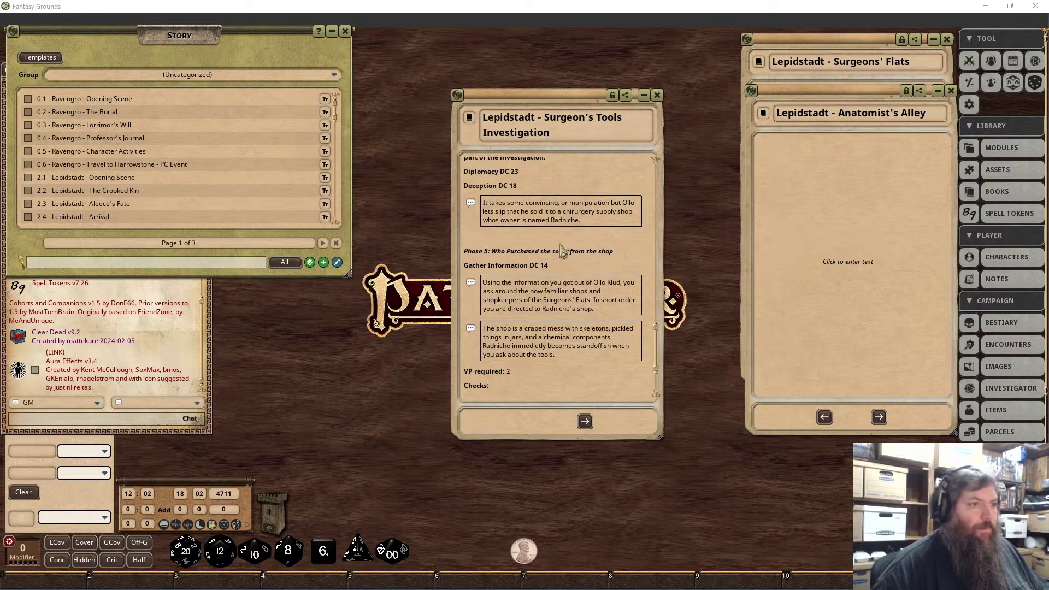
scroll(549, 210, "up", 4)
scroll(550, 210, "up", 10)
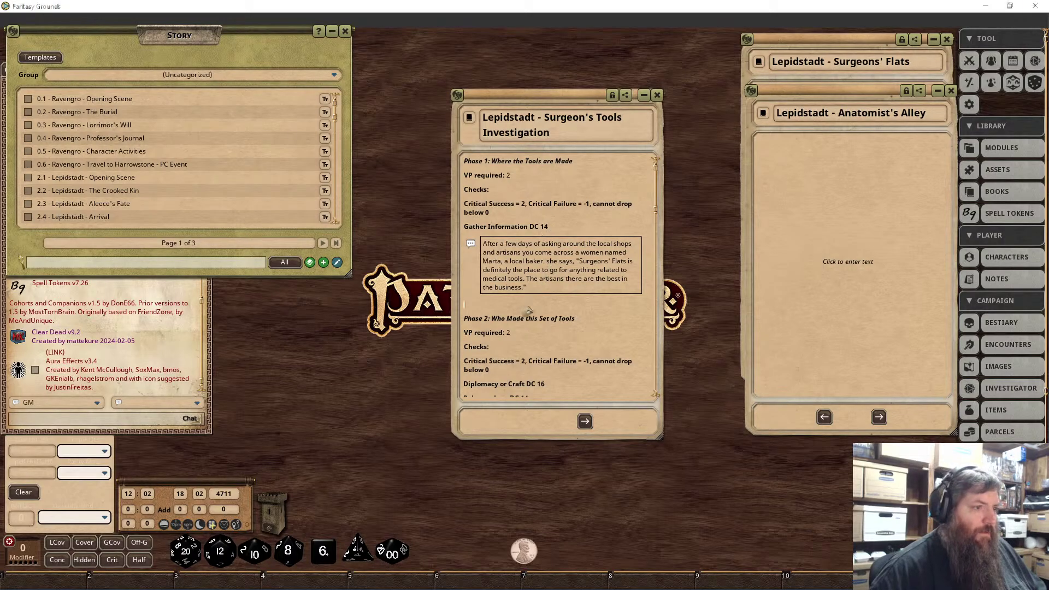
left_click_drag(530, 291, 482, 246)
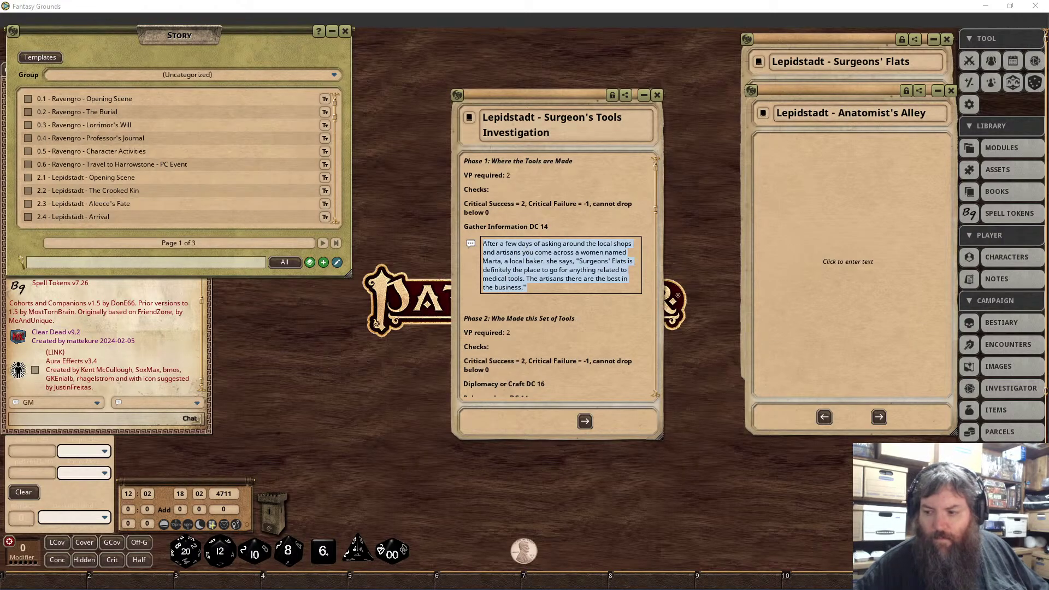
left_click(533, 244)
key("BackSpace")
key("BackSpace")
key("BackSpace")
key("BackSpace")
key("Delete")
key("Delete")
type("h of ")
type("ours")
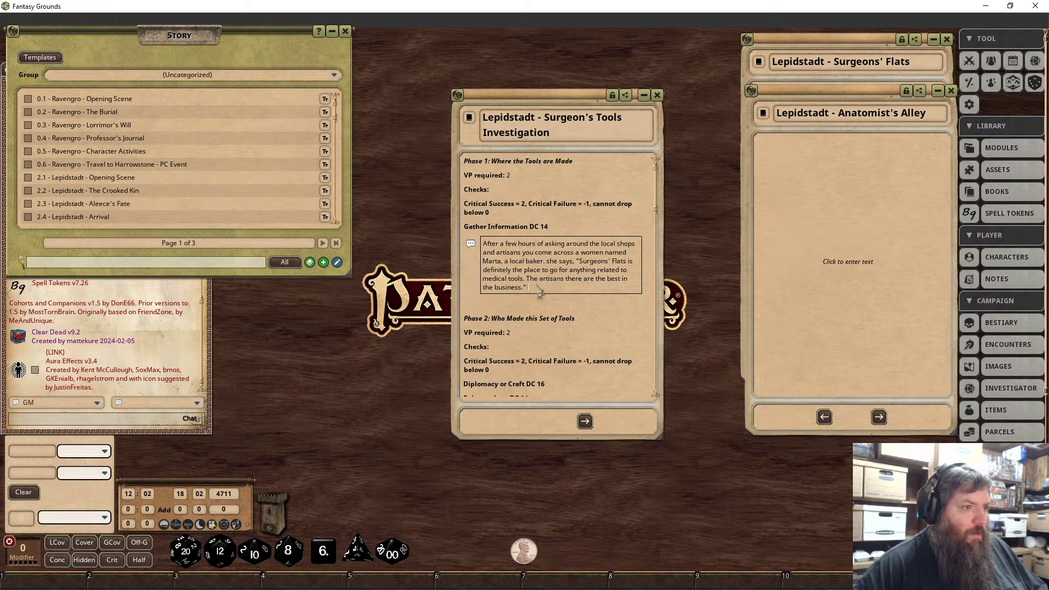
Replace the framed Phase 1 text with the pasted longer narrative that begins "After several hours of combing through the bustling streets of Lepidstadt".
left_click_drag(528, 288, 481, 244)
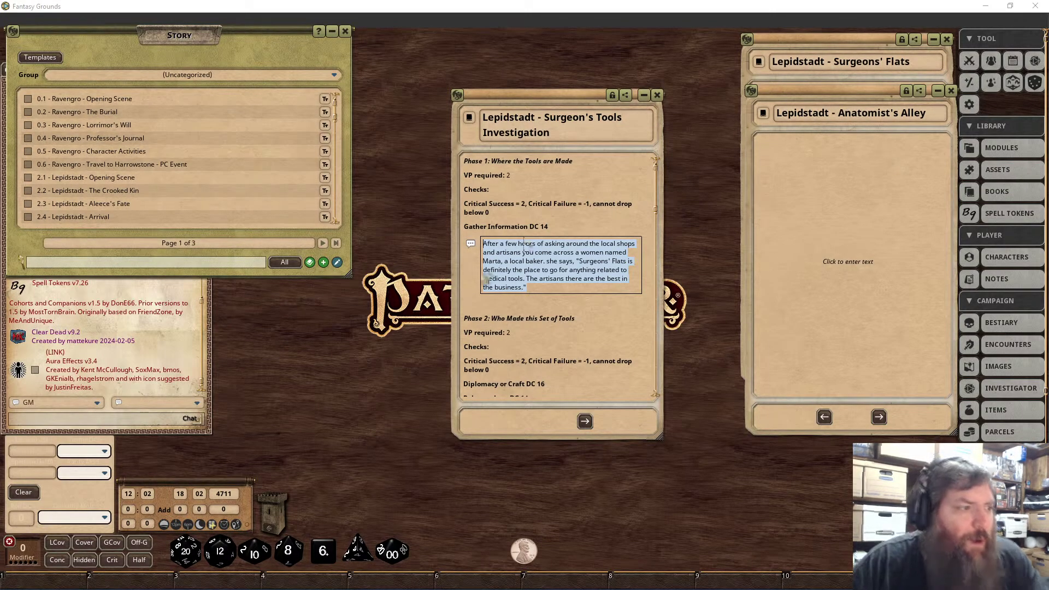
left_click(529, 291)
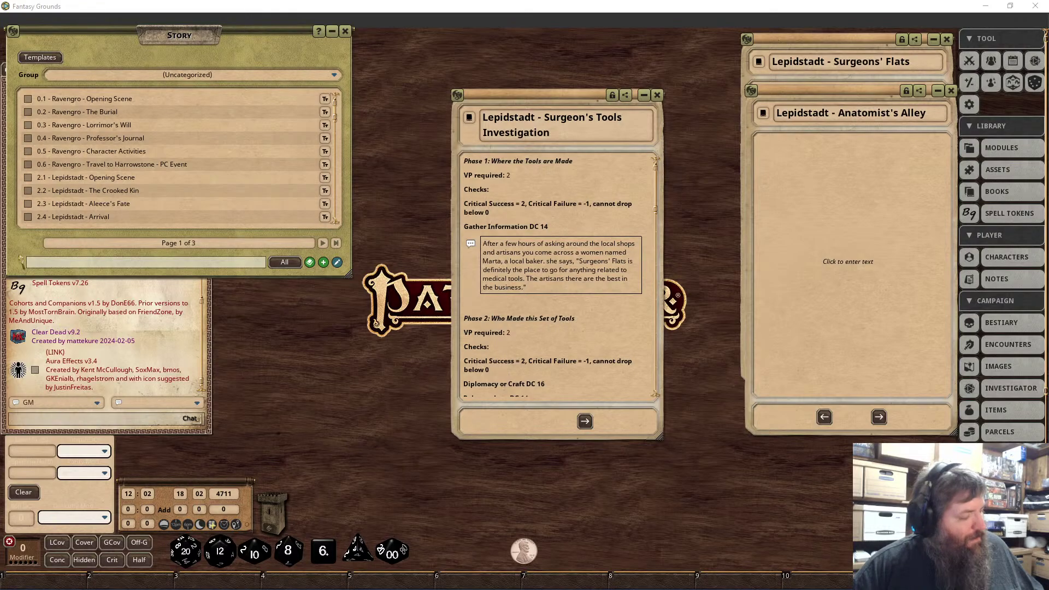
left_click_drag(528, 288, 476, 246)
key("ctrl+v")
scroll(512, 287, "up", 5)
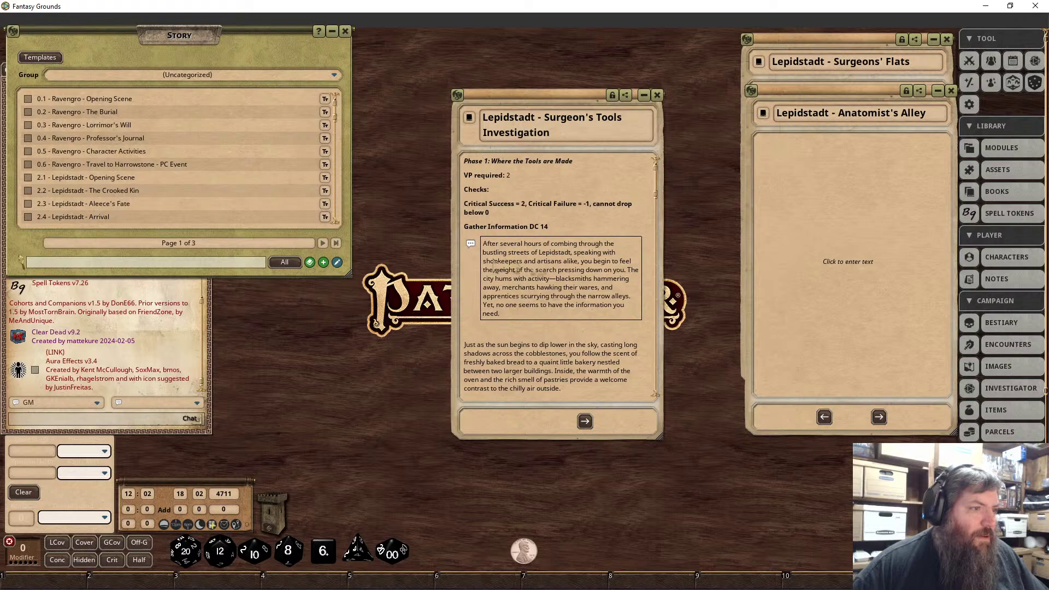
Put the "Just as the sun begins to dip lower in the sky" paragraph in a chat frame and remove the empty line above it.
scroll(521, 348, "down", 2)
left_click_drag(562, 357, 464, 313)
left_click(473, 313)
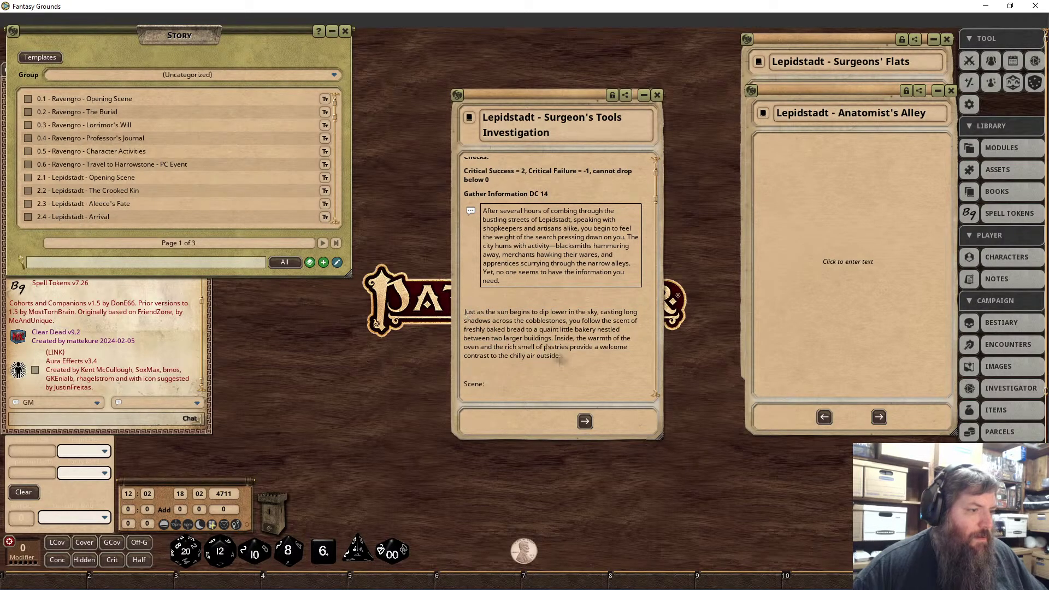
triple_click(465, 330)
right_click(492, 324)
left_click(518, 358)
left_click(481, 354)
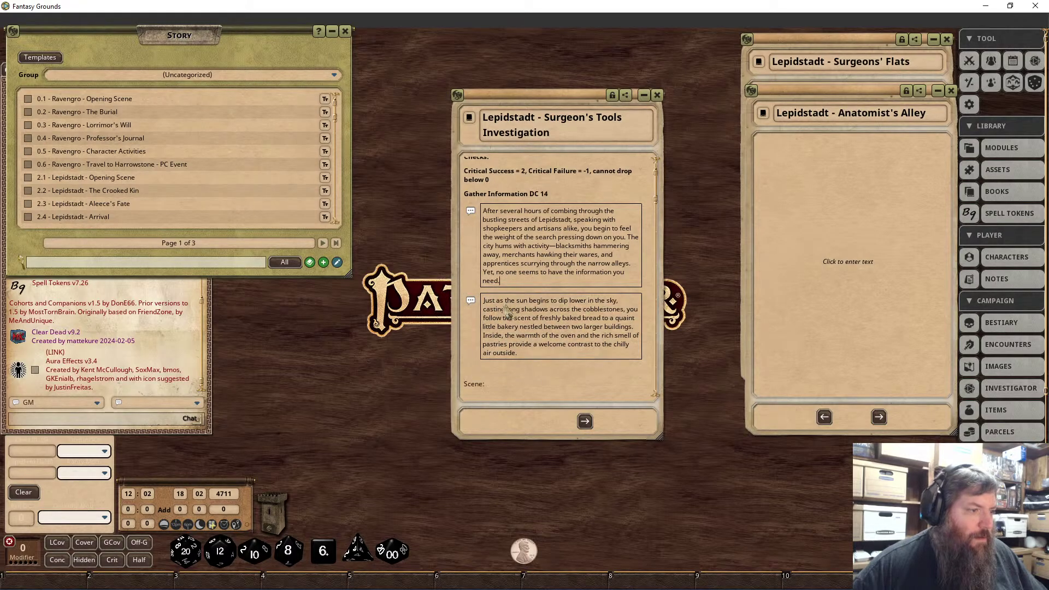
Delete the "Scene:" label and put the "Behind the counter, a middle-aged woman" paragraph in a chat frame.
scroll(507, 313, "down", 3)
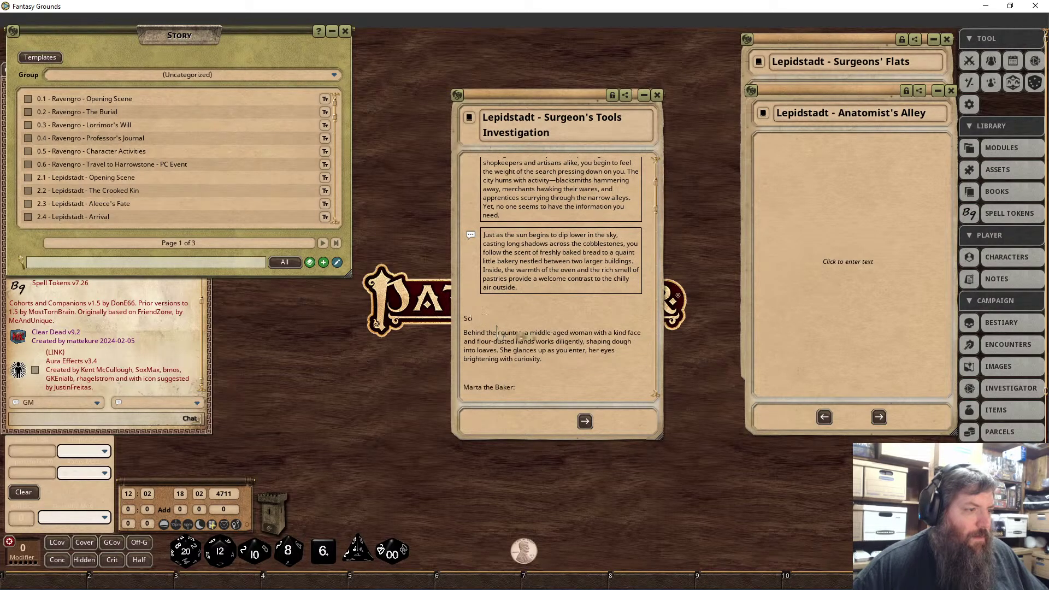
key("BackSpace")
key("BackSpace")
key("BackSpace")
key("BackSpace")
left_click_drag(563, 345, 463, 304)
right_click(512, 345)
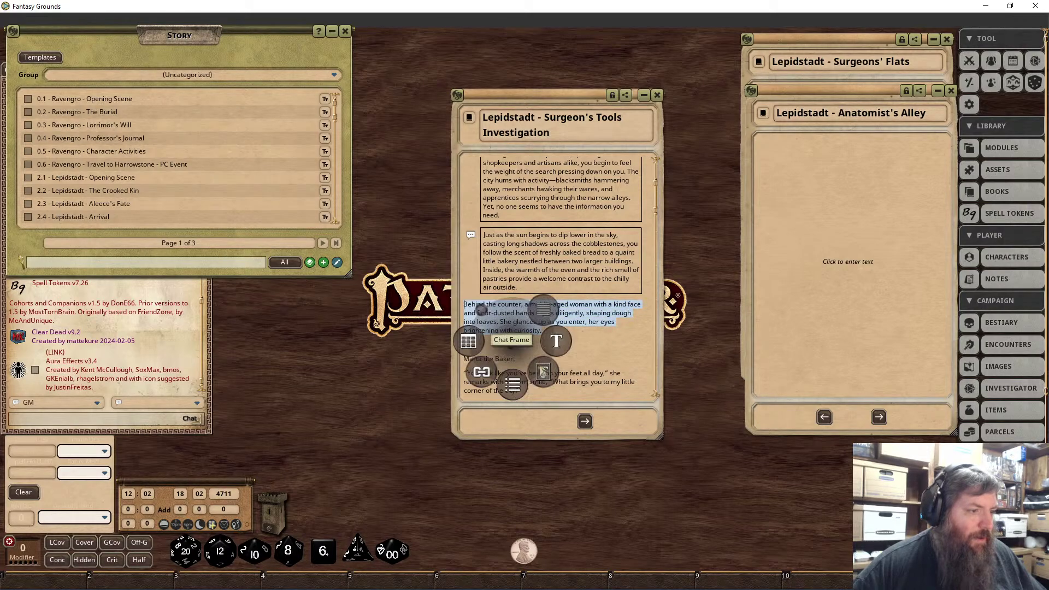
left_click(481, 309)
Delete the "Marta the Baker:" label and the empty line above the baker's greeting.
left_click(518, 335)
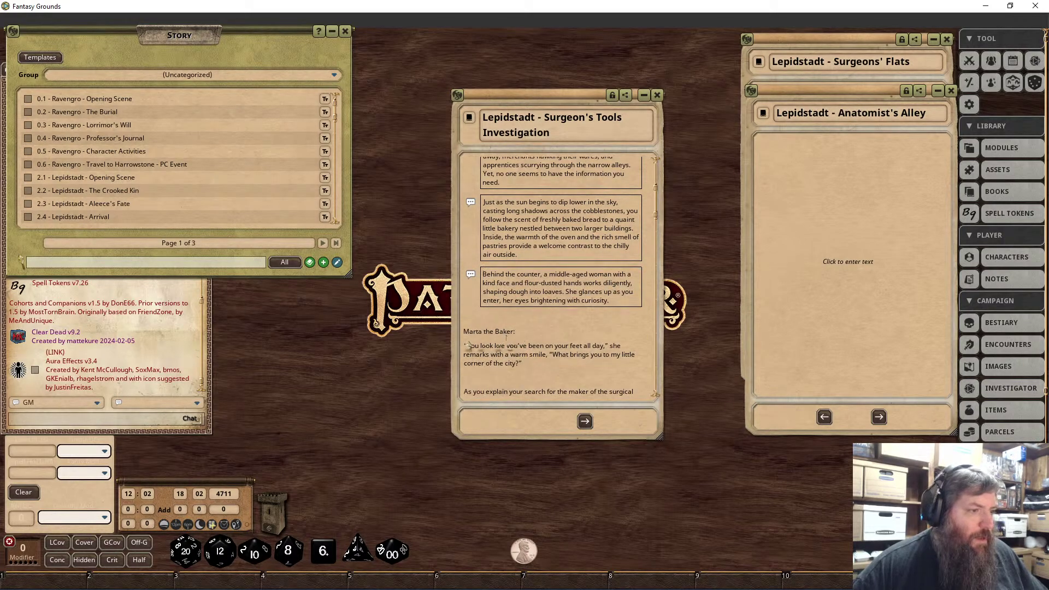
key("BackSpace")
key("BackSpace")
key("BackSpace")
key("BackSpace")
key("BackSpace")
key("BackSpace")
key("BackSpace")
key("BackSpace")
key("BackSpace")
key("BackSpace")
key("BackSpace")
key("BackSpace")
key("BackSpace")
key("BackSpace")
key("BackSpace")
key("BackSpace")
key("BackSpace")
key("BackSpace")
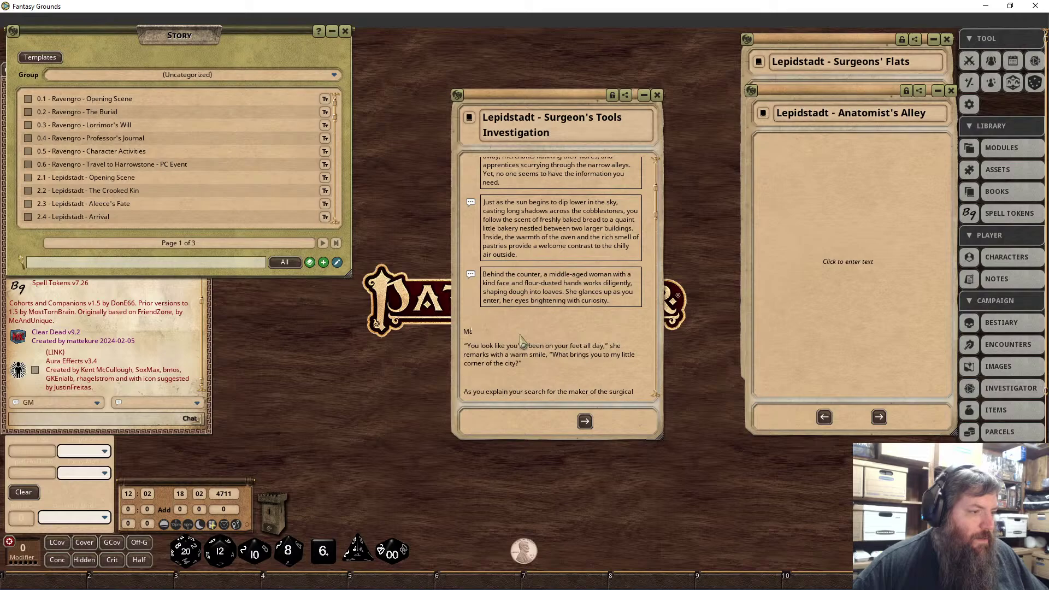
Put the baker's greeting "You look like you've been on your feet all day" in a chat frame.
left_click_drag(543, 342, 466, 317)
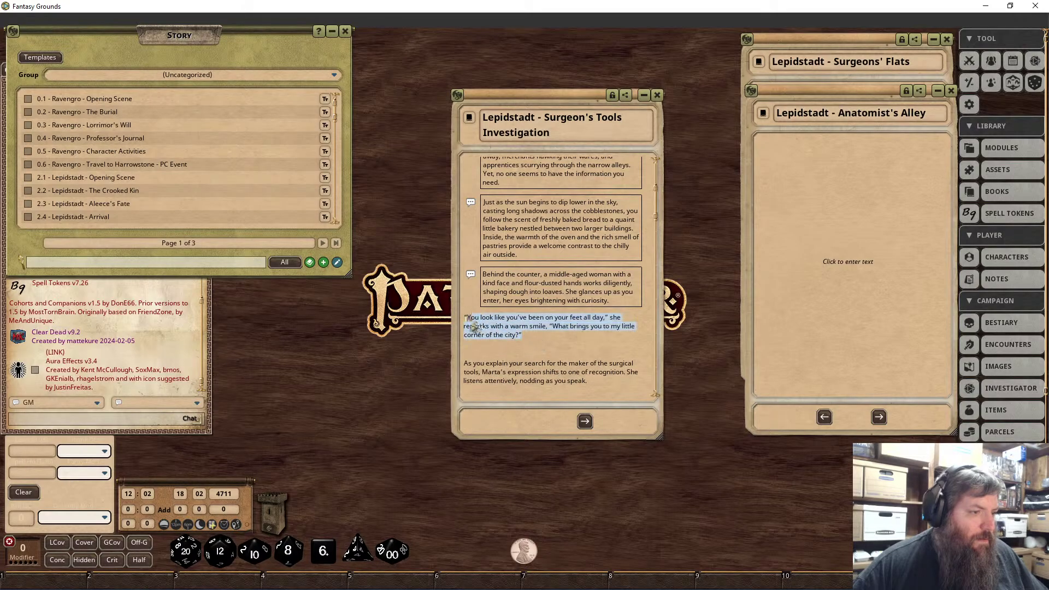
right_click(482, 323)
left_click(516, 361)
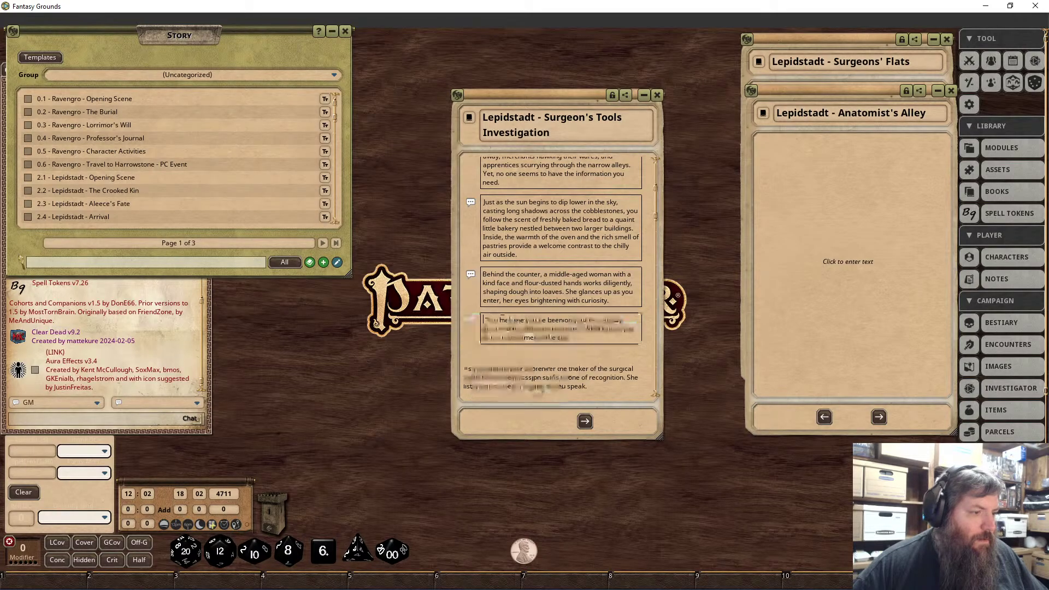
Add the line "After they explain" below the baker's greeting and make it bold.
left_click(520, 337)
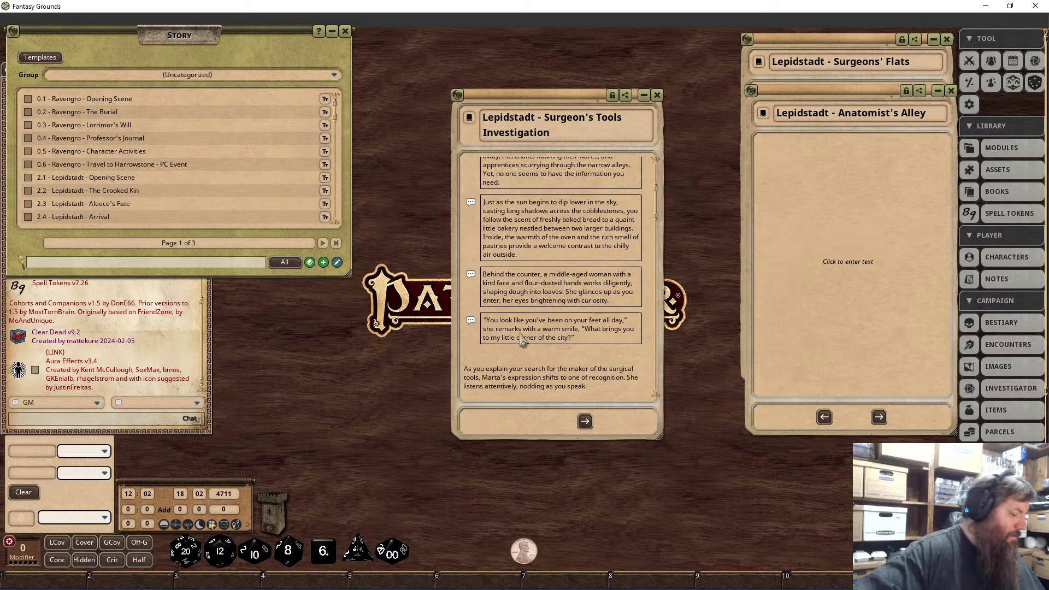
type("After they explain")
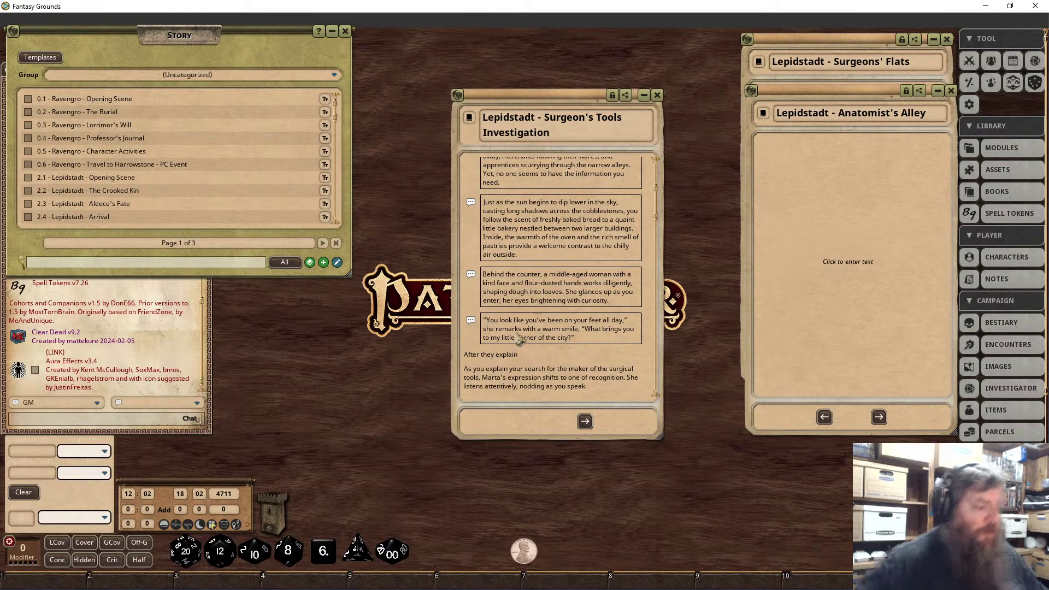
left_click_drag(524, 356, 455, 362)
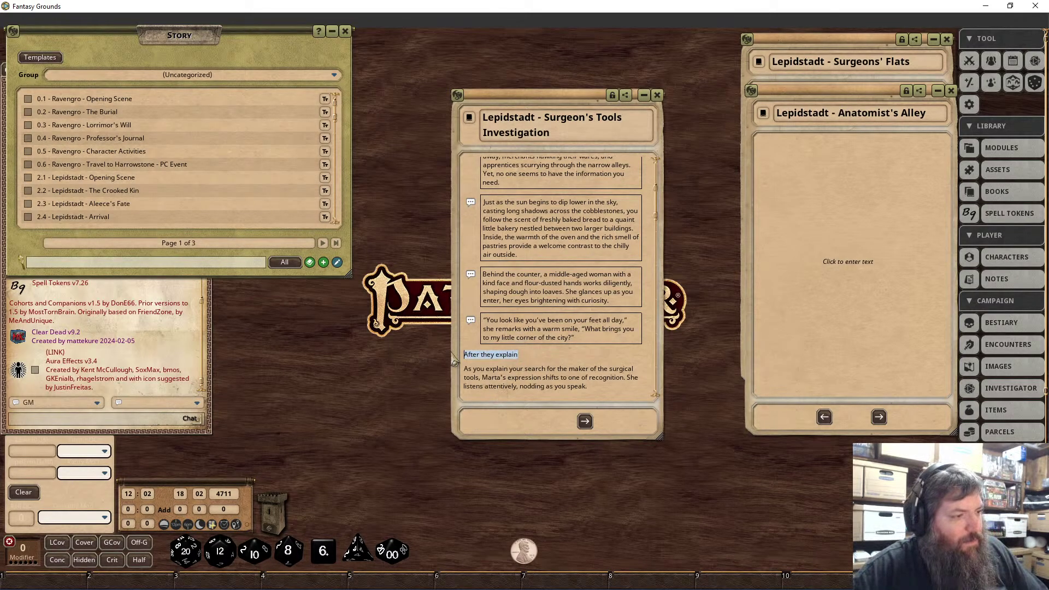
right_click(494, 359)
left_click(492, 394)
left_click(492, 397)
Put the "As you explain your search" paragraph in a chat frame and remove the empty line below it.
scroll(511, 377, "down", 3)
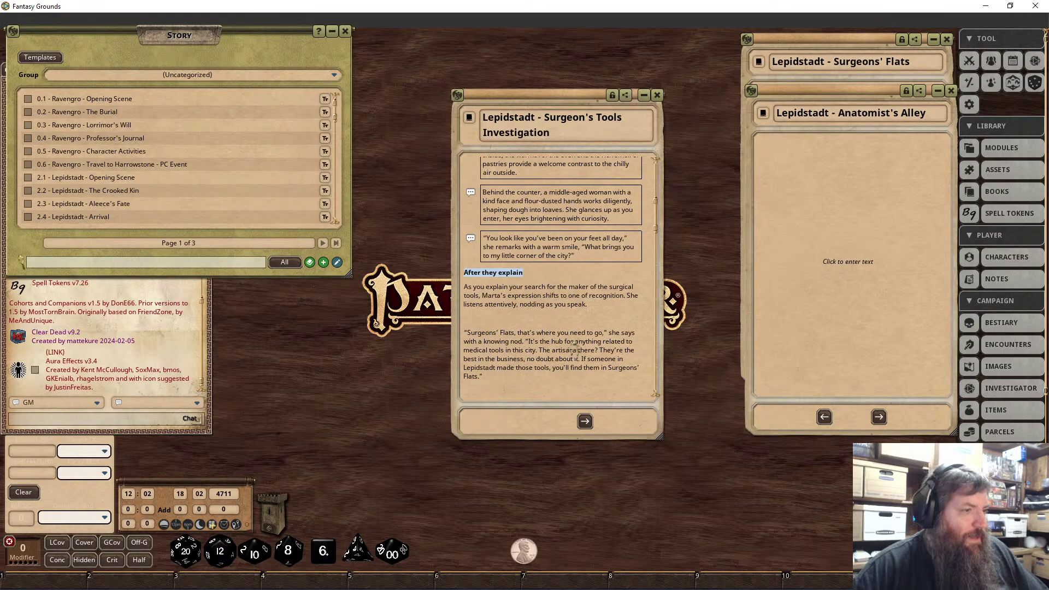
left_click_drag(589, 306, 461, 288)
right_click(501, 298)
left_click(500, 331)
left_click(509, 335)
key("Delete")
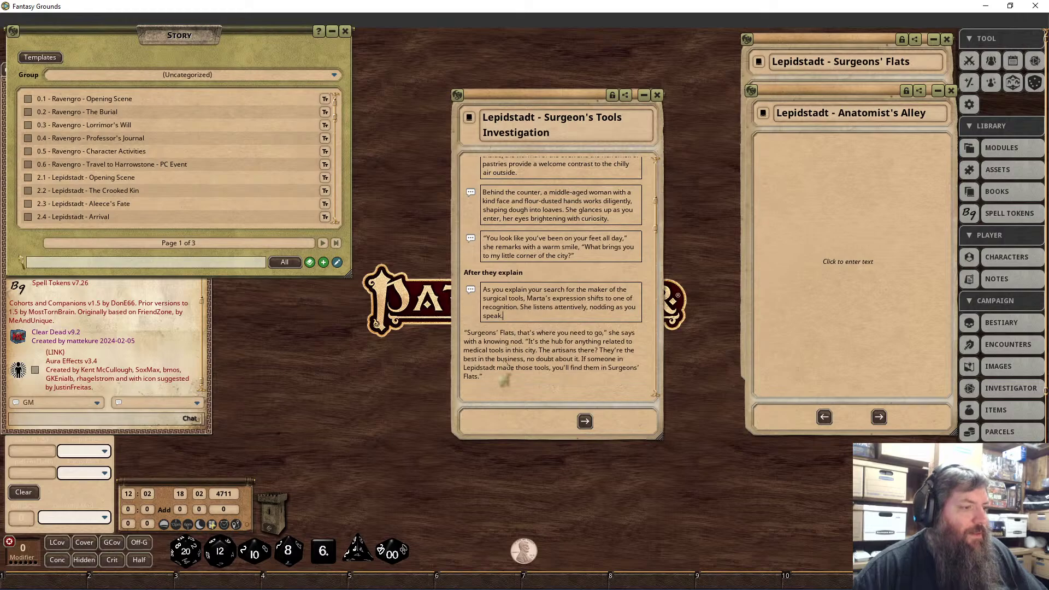
Put the baker's "Surgeons' Flats, that's where you need to go" paragraph in a chat frame.
left_click_drag(464, 331, 477, 377)
right_click(527, 376)
left_click(555, 403)
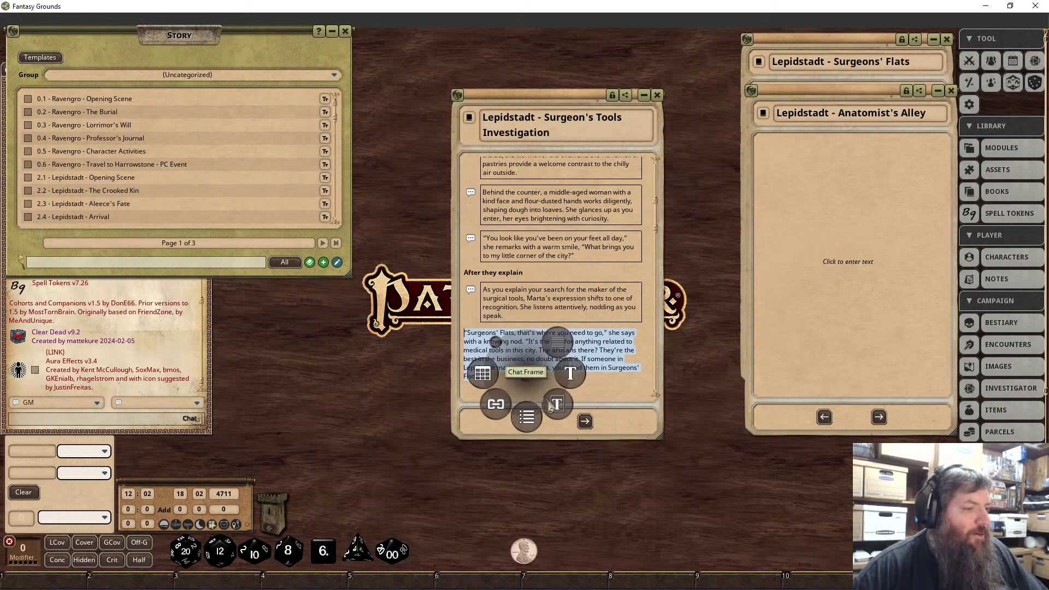
left_click(547, 407)
Put the "She leans in slightly, lowering her voice" paragraph in a chat frame and delete surplus empty lines around it.
left_click_drag(479, 333, 463, 298)
right_click(536, 353)
left_click(567, 385)
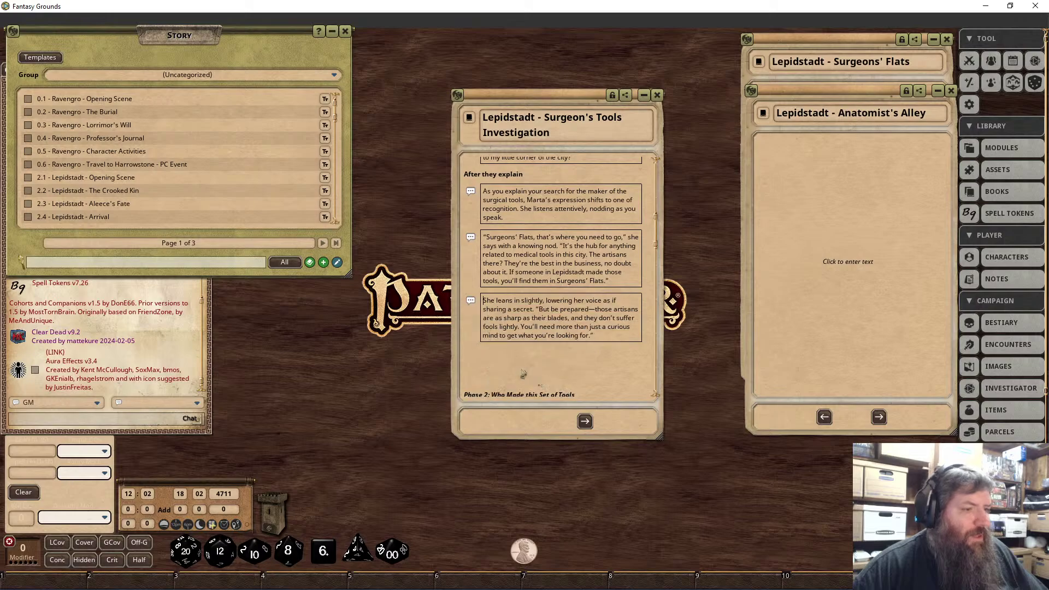
key("Delete")
key("Delete")
Correct the misspelled "abotu" to "about" in Phase 2's first framed paragraph.
scroll(503, 381, "down", 6)
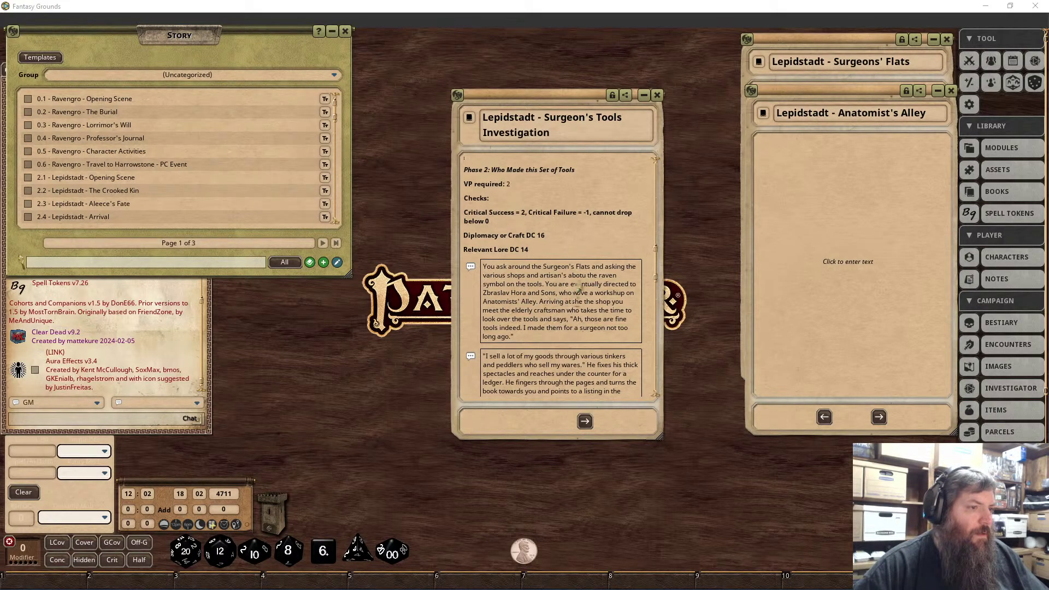
left_click(587, 275)
key("BackSpace")
key("BackSpace")
type("ut")
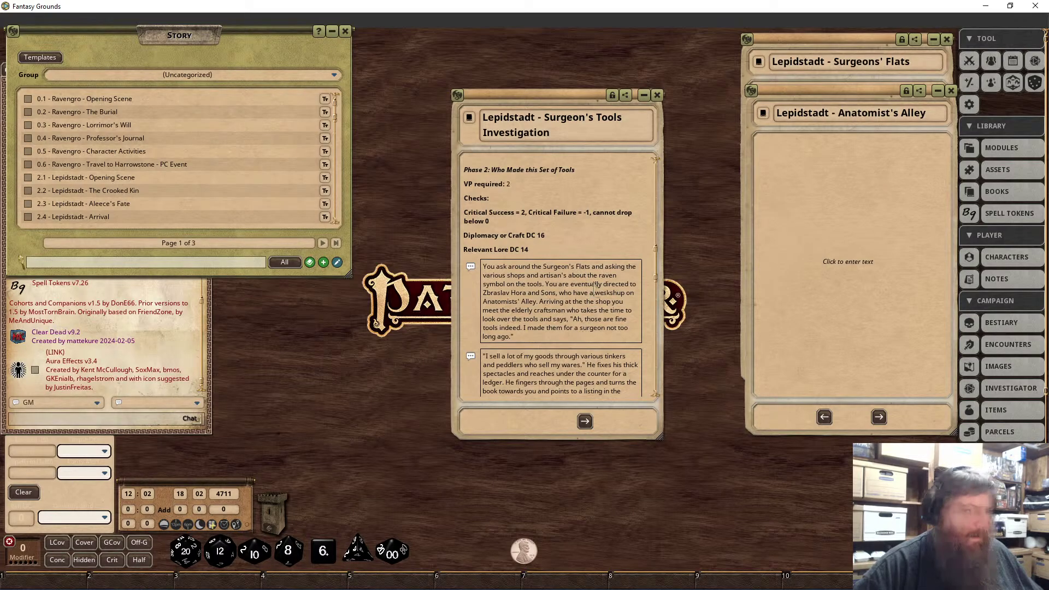
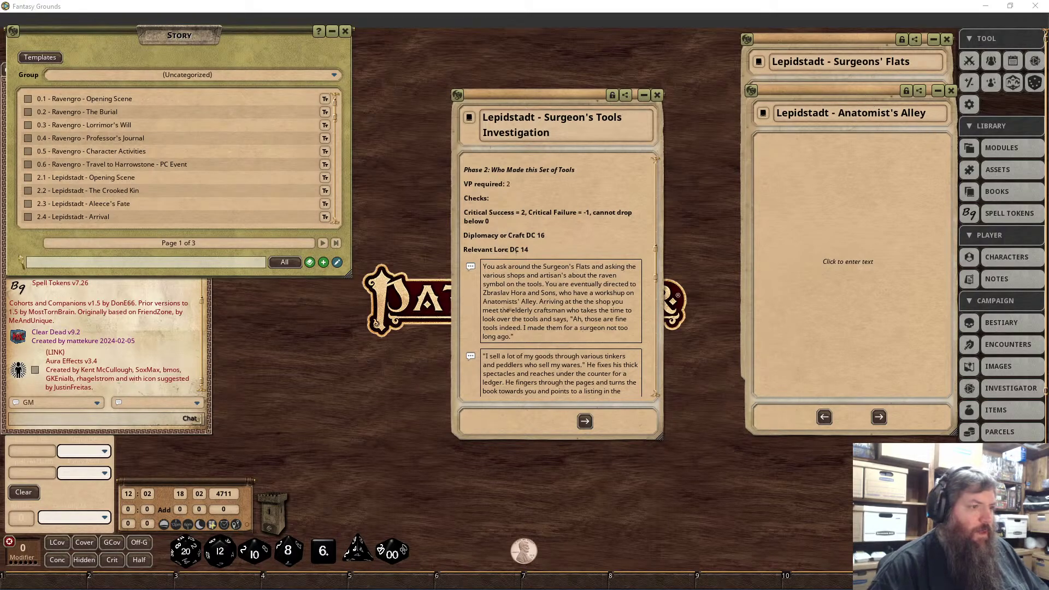
Insert the expanded Surgeons' Flats paragraph about Anatomists' Alley below "Relevant Lore DC 14" and put it in a chat frame.
left_click_drag(488, 271, 542, 331)
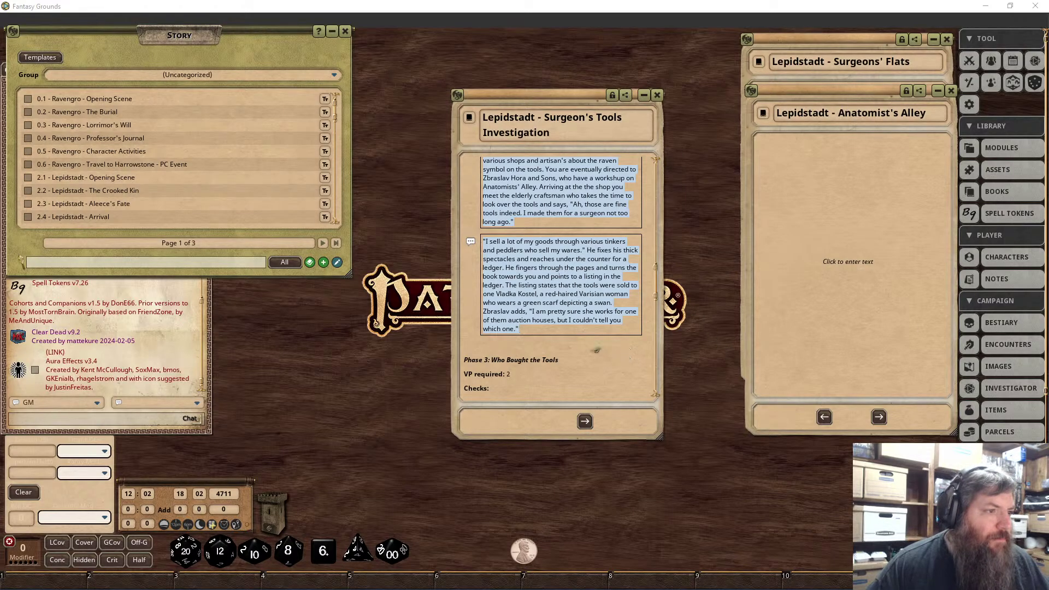
scroll(546, 316, "up", 5)
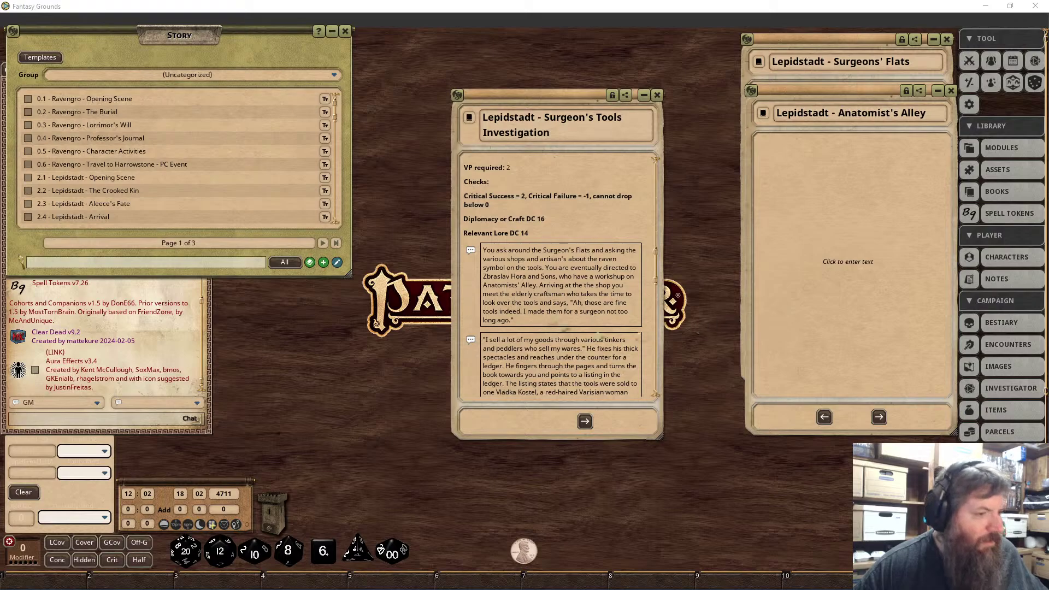
left_click(533, 236)
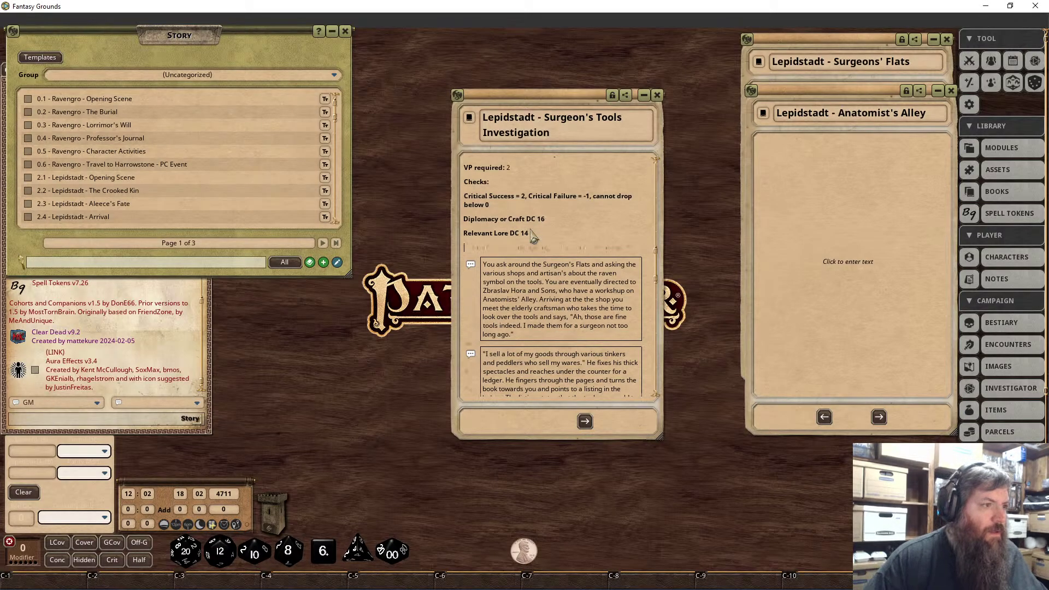
left_click_drag(601, 348, 464, 248)
right_click(481, 257)
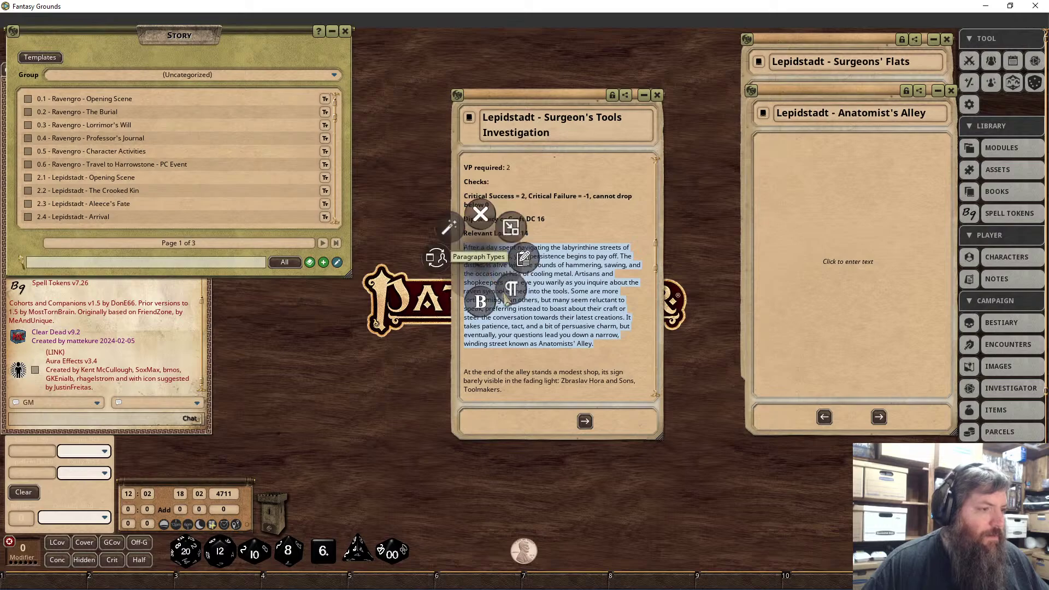
left_click(461, 295)
Put the "At the end of the alley stands a modest shop" paragraph in a chat frame.
scroll(507, 361, "down", 3)
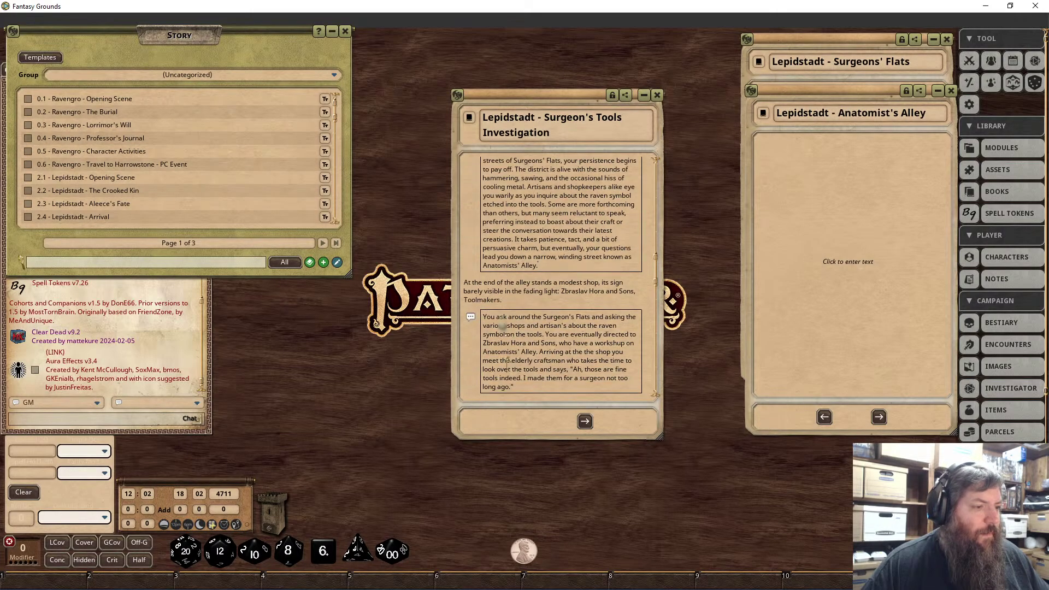
left_click_drag(503, 303, 455, 285)
right_click(501, 287)
left_click(536, 328)
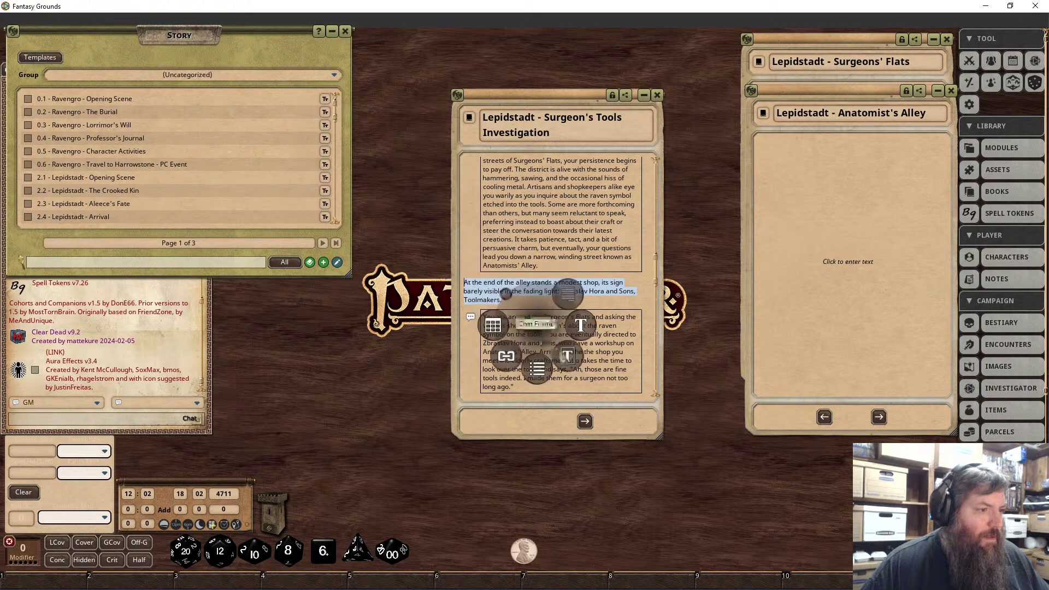
left_click(495, 352)
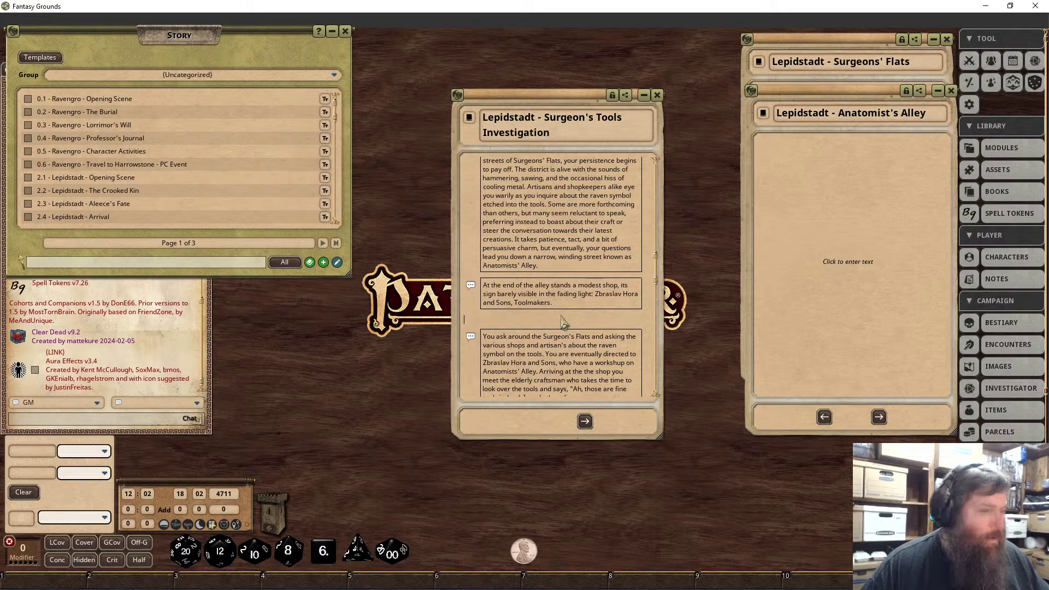
Insert the "The door creaks as you push it open" paragraph below the modest shop description and put it in a chat frame.
left_click(567, 319)
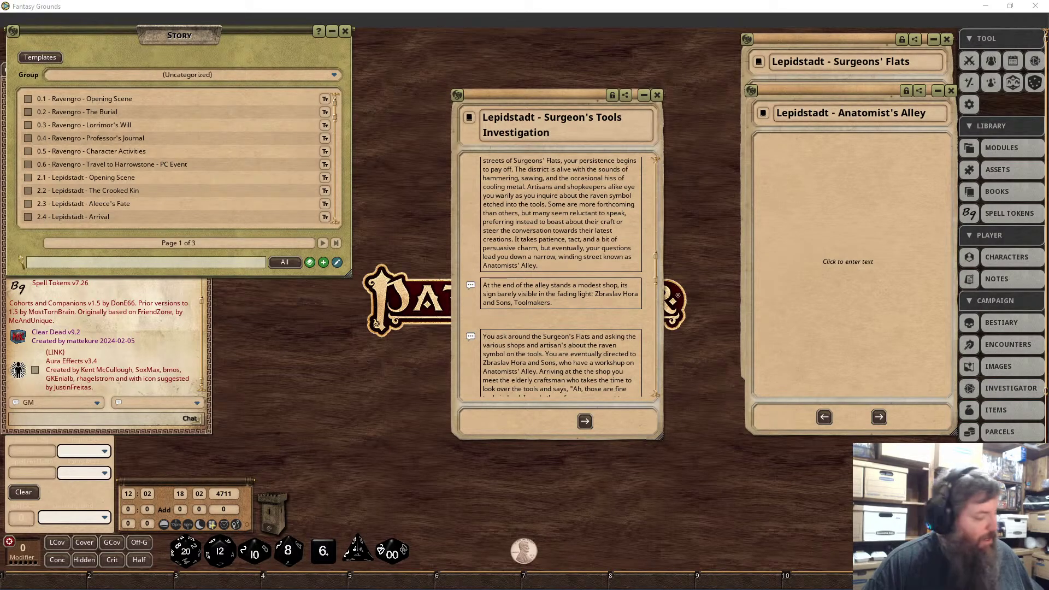
left_click(535, 322)
type("The door creaks as you push it open, revealing a cluttered workshop filled with the scent of oiled leather and freshly polished steel. The walls are lined with meticulously arranged tools of every shape and size, each gleaming in the dim light. Behind the counter stands an elderly man, his back slightly hunched from years of labor, but his eyes are sharp behind thick spectacles. He looks up from his work as you approach, his gaze briefly flicking to the tools you carry.")
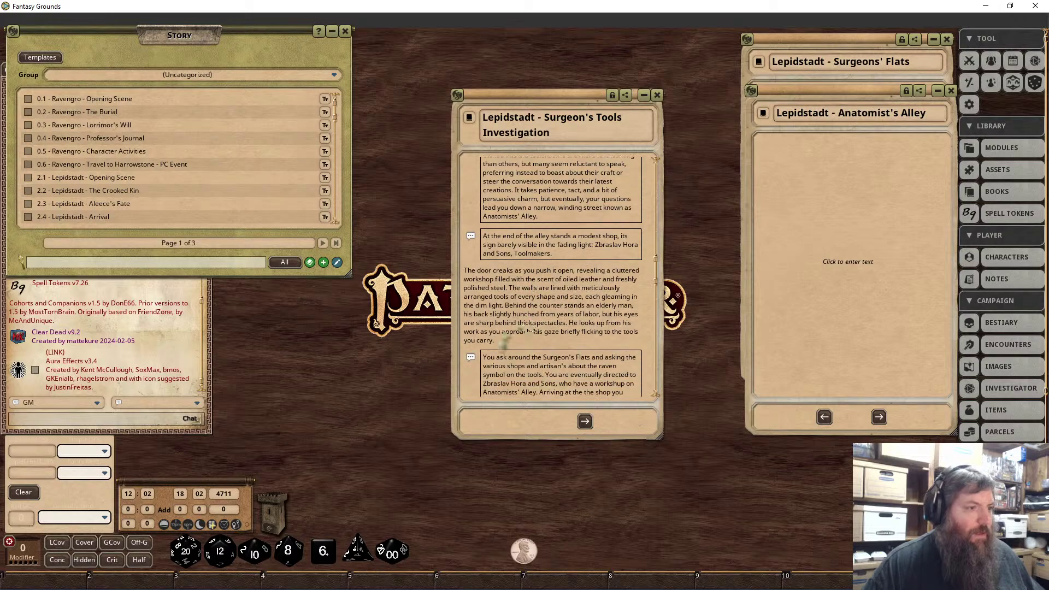
left_click_drag(499, 341, 464, 270)
right_click(503, 317)
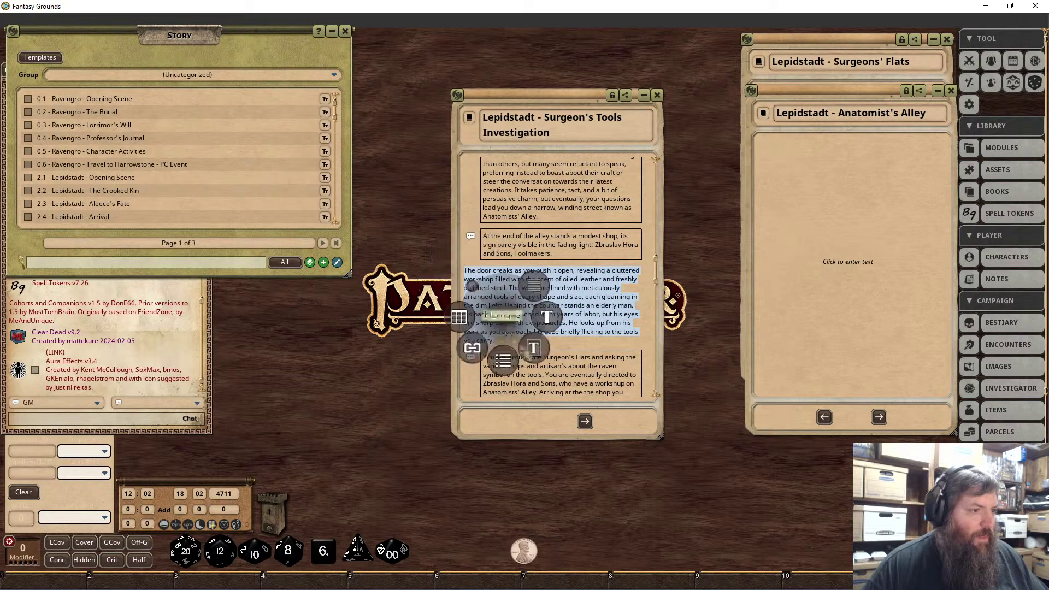
left_click(533, 350)
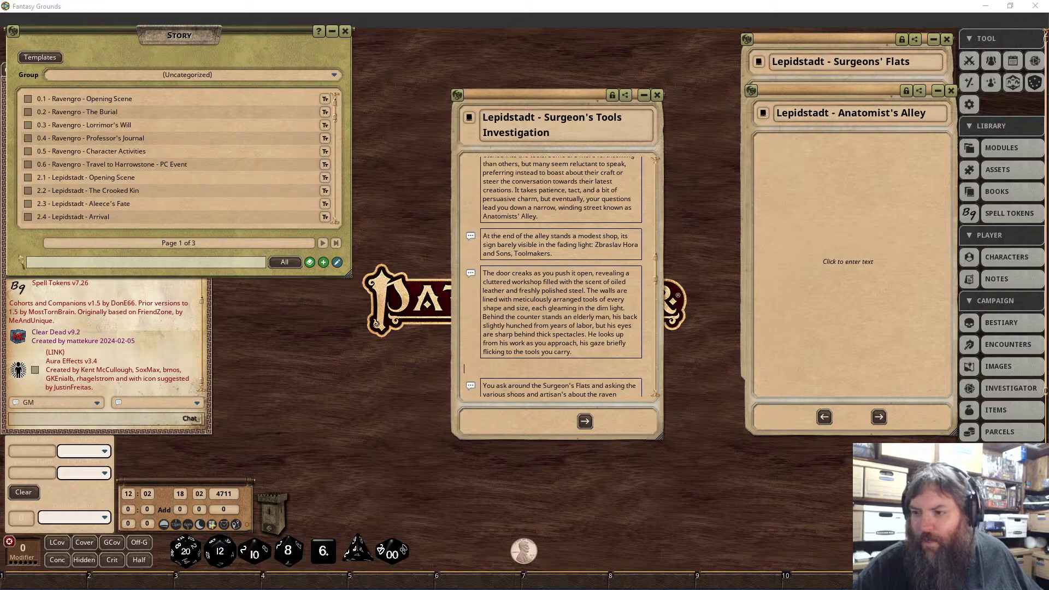
Insert the craftsman's "Ah, you've brought me something interesting" paragraph below the workshop description and put it in a chat frame.
left_click(513, 371)
type("\"Ah, you’ve brought me something interesting,\" he says, his voice gravelly but warm with experience. He takes the tools from your hands, turning them over carefully, his fingers tracing the familiar lines of his craft. \"Yes, these are fine tools indeed. My handiwork, without a doubt.\"")
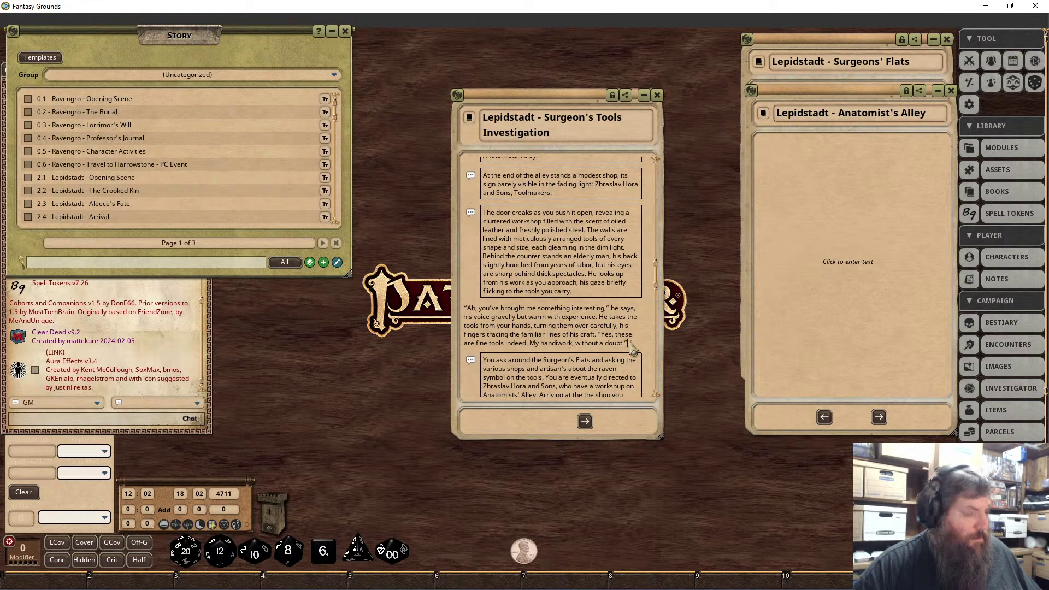
left_click_drag(628, 344, 464, 308)
right_click(499, 344)
left_click(543, 344)
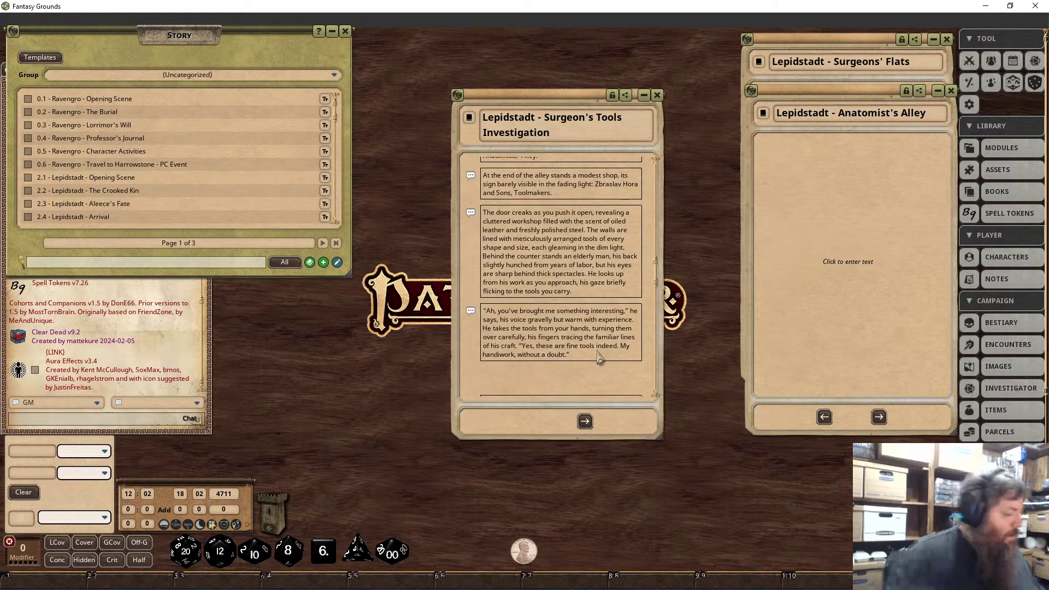
Add the line "After the players explain what they want" below the craftsman's first reply, followed by an empty line.
type("After the playerr")
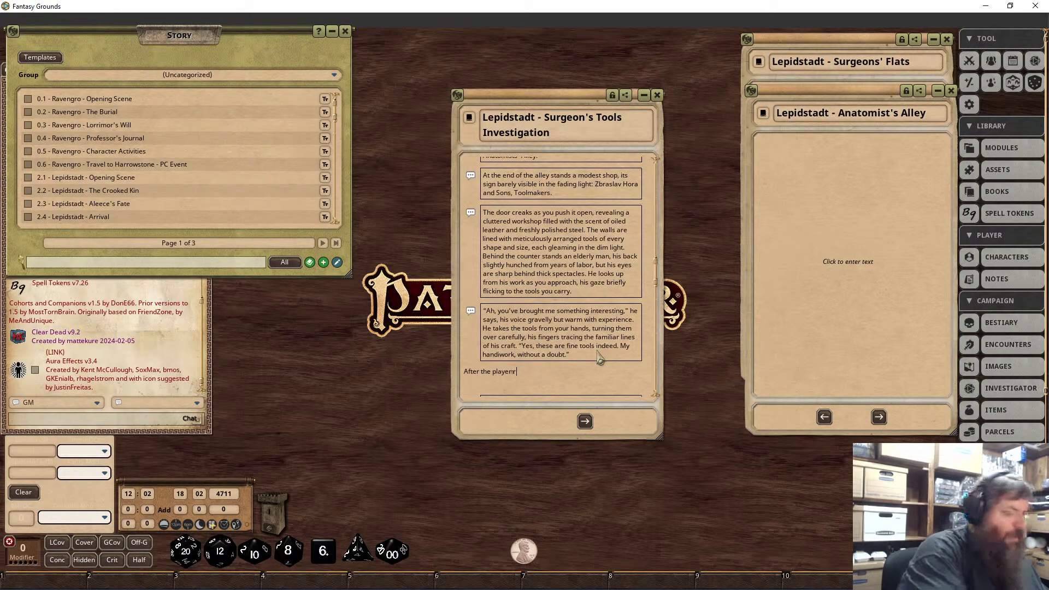
key("BackSpace")
type("s explain")
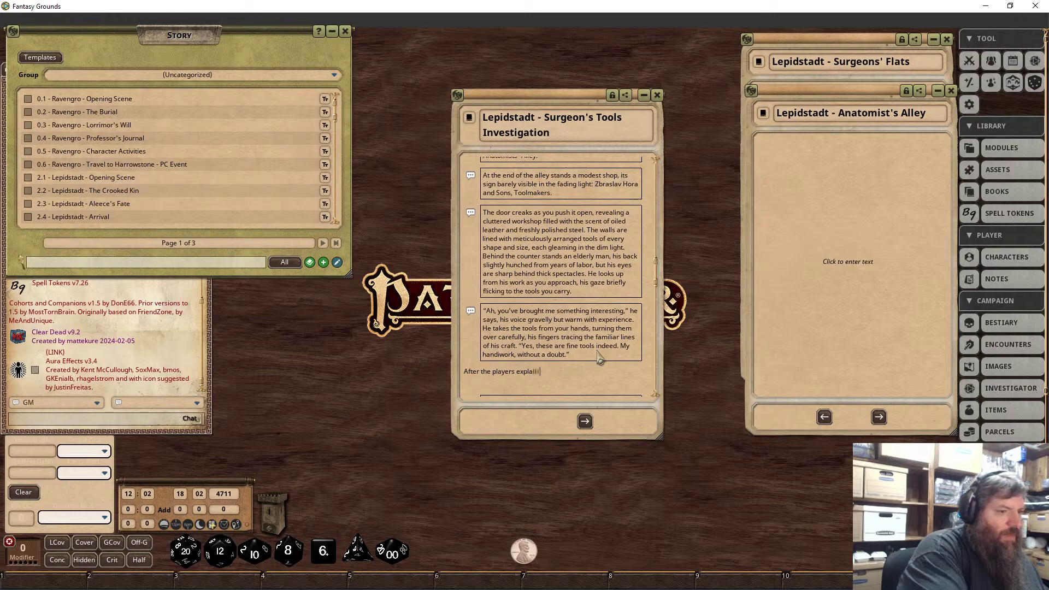
type(" what they wanmt")
key("BackSpace")
type("t")
key("Return")
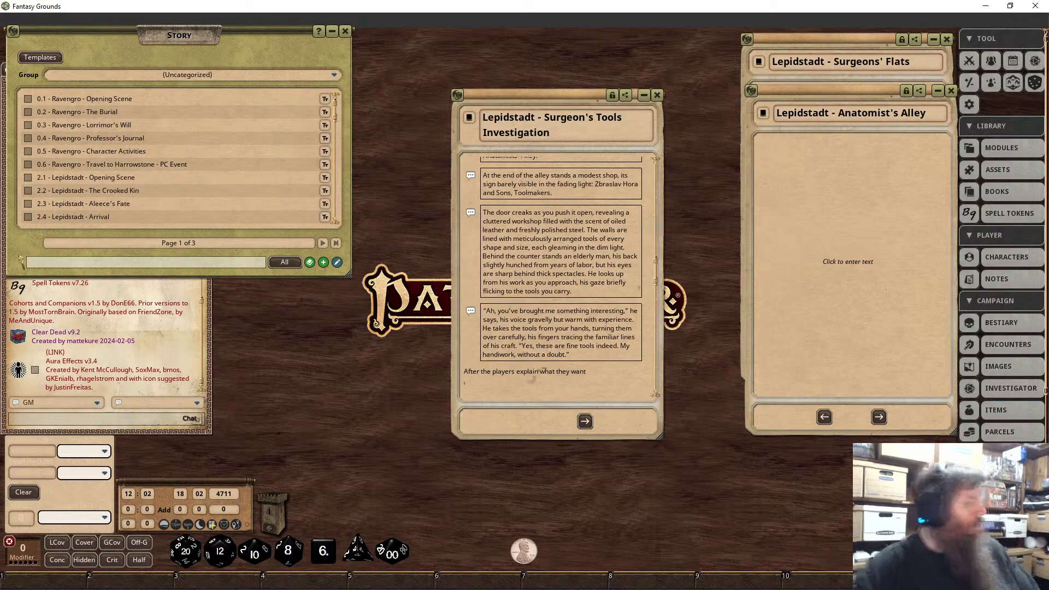
Make the line "After the players explain what they want" bold.
scroll(508, 392, "down", 3)
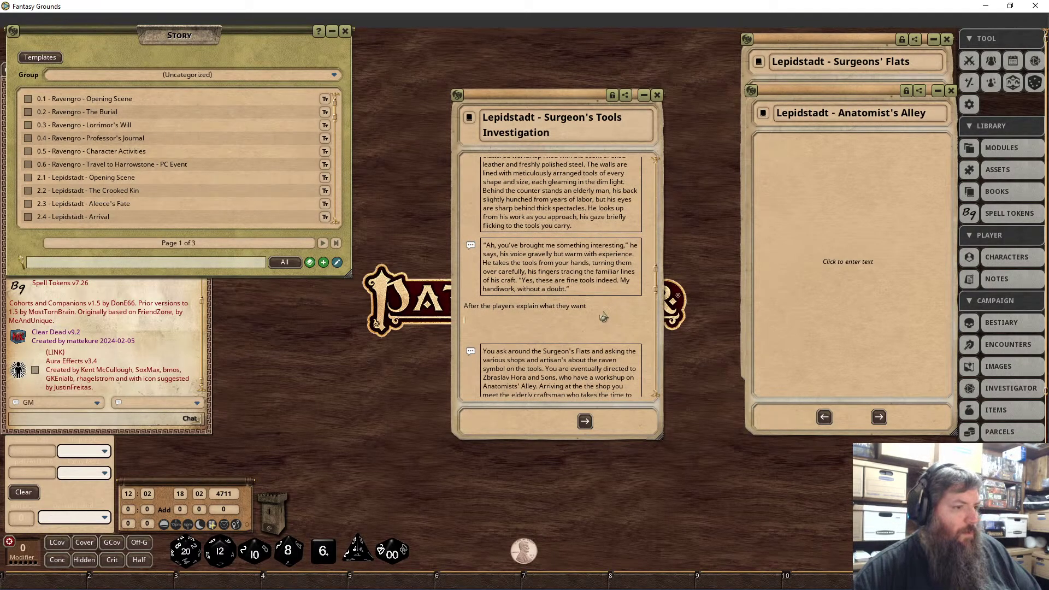
left_click_drag(464, 306, 586, 306)
right_click(465, 308)
mouse_move(461, 354)
left_click(431, 386)
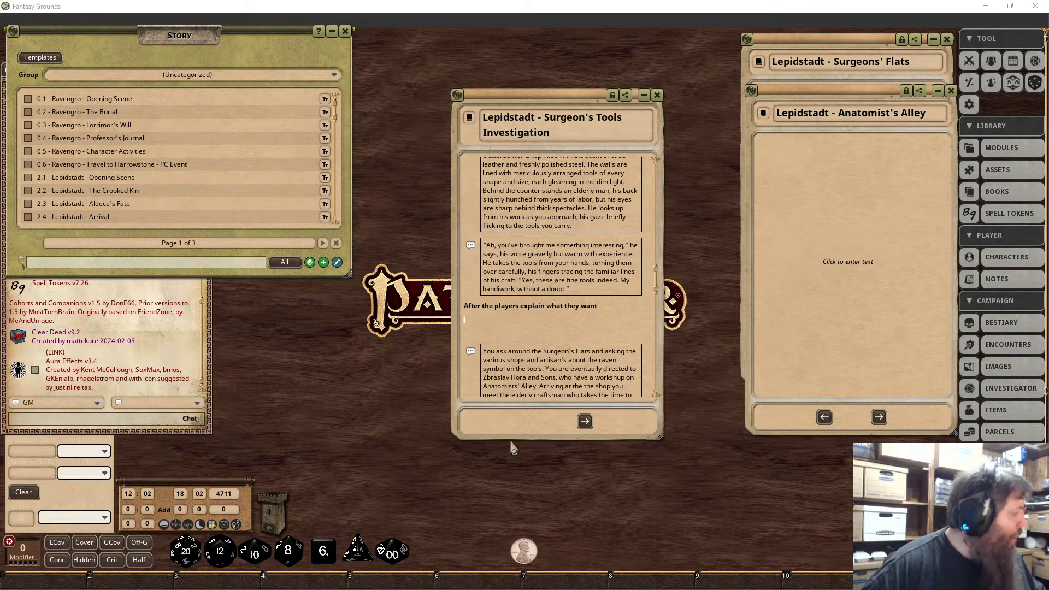
Paste the ledger narrative below the bold line and put its "He sets the tools down gently" paragraph in a chat frame.
left_click(481, 328)
key("ctrl+v")
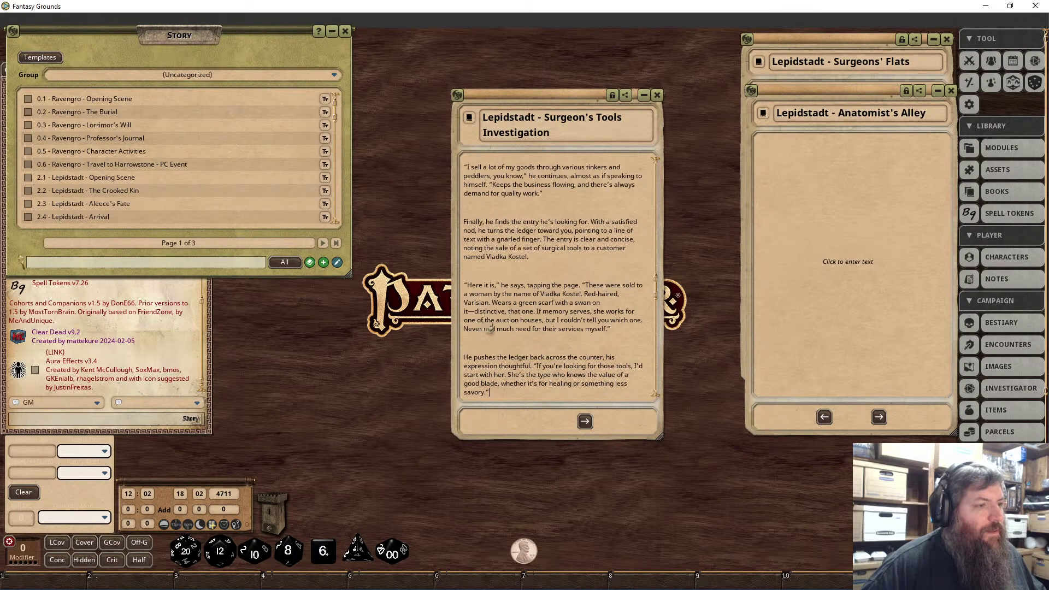
left_click_drag(513, 307, 459, 271)
right_click(493, 286)
left_click(518, 315)
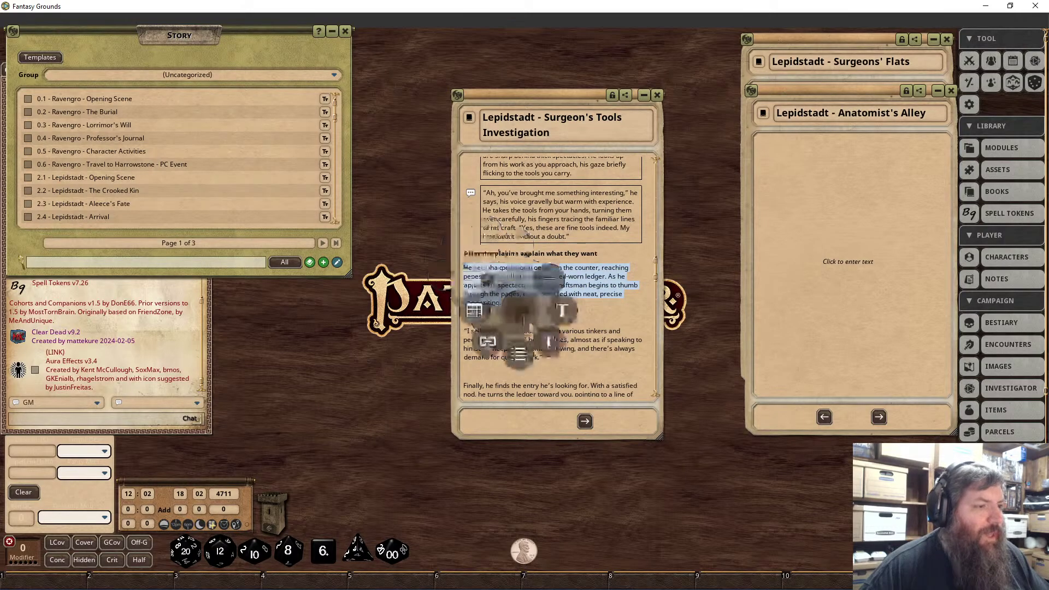
Put the "I sell a lot of my goods through various tinkers and peddlers, you know" paragraph in a chat frame.
left_click_drag(491, 340, 535, 349)
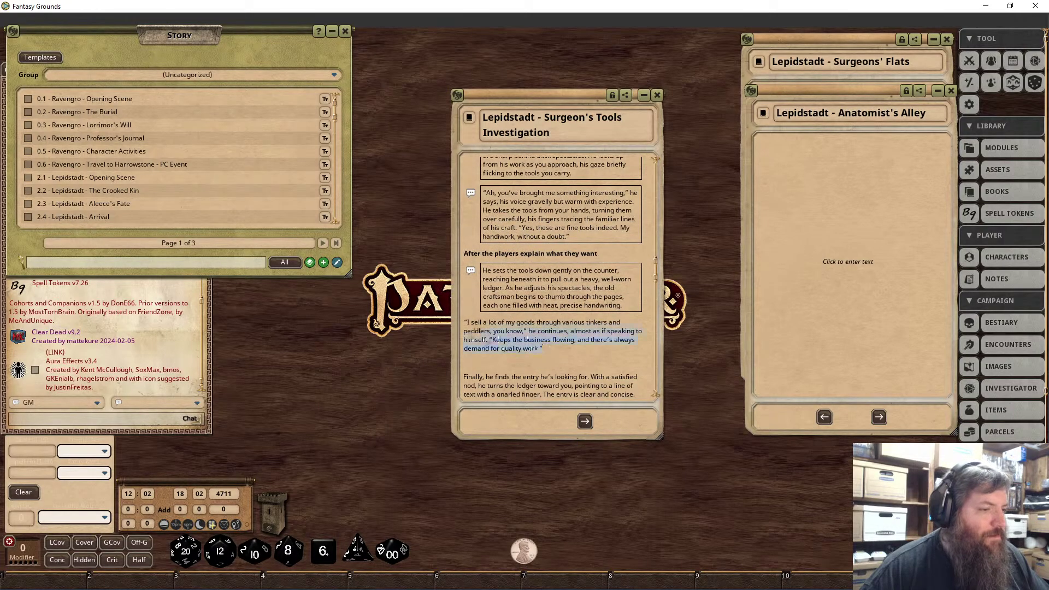
right_click(499, 329)
left_click(525, 358)
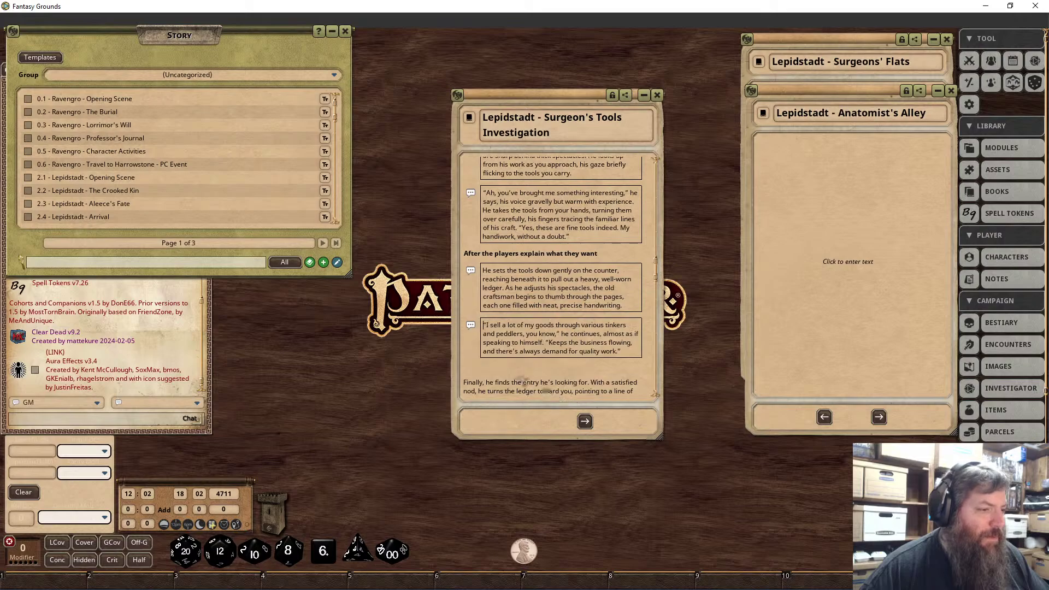
Put the "Finally, he finds the entry he's looking for" paragraph in a chat frame and remove the empty lines around it.
scroll(533, 356, "down", 2)
left_click_drag(533, 355, 434, 320)
right_click(527, 343)
left_click(558, 375)
left_click(573, 406)
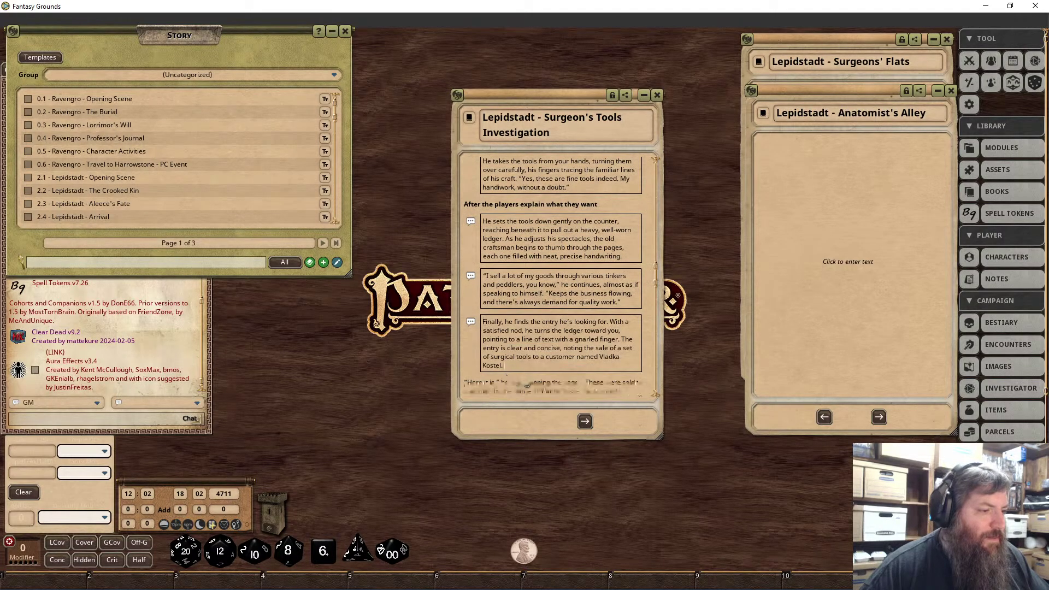
Put the "Here it is," paragraph about the tools' buyer in a chat frame.
scroll(533, 355, "down", 2)
left_click_drag(612, 378, 463, 335)
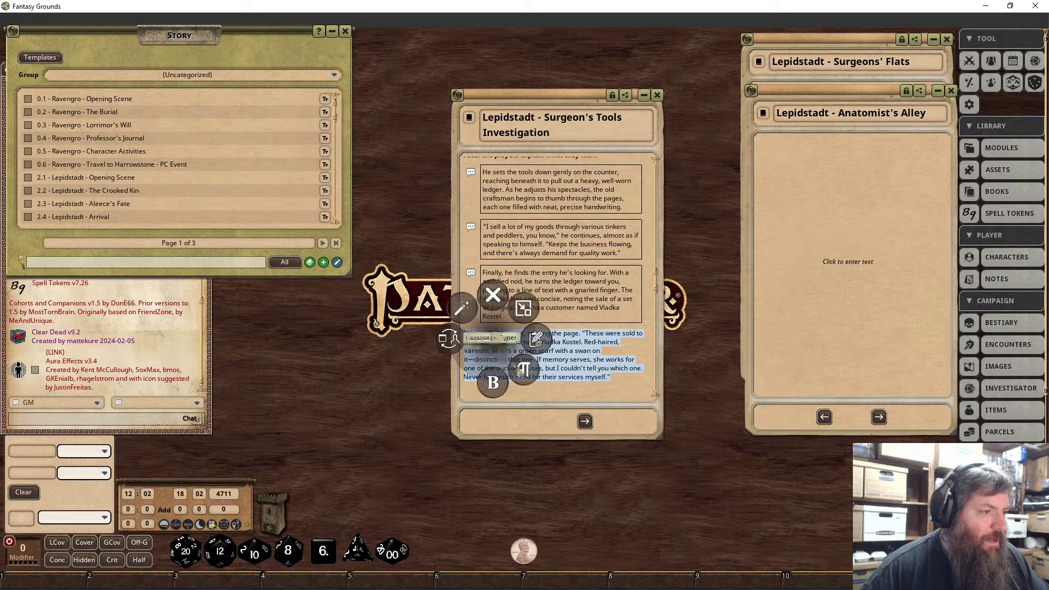
Format the "Here it is" and "He pushes the ledger back" paragraphs in the Surgeon's Tools Investigation story as chat frames.
left_click(523, 370)
left_click(539, 401)
scroll(503, 335, "down", 4)
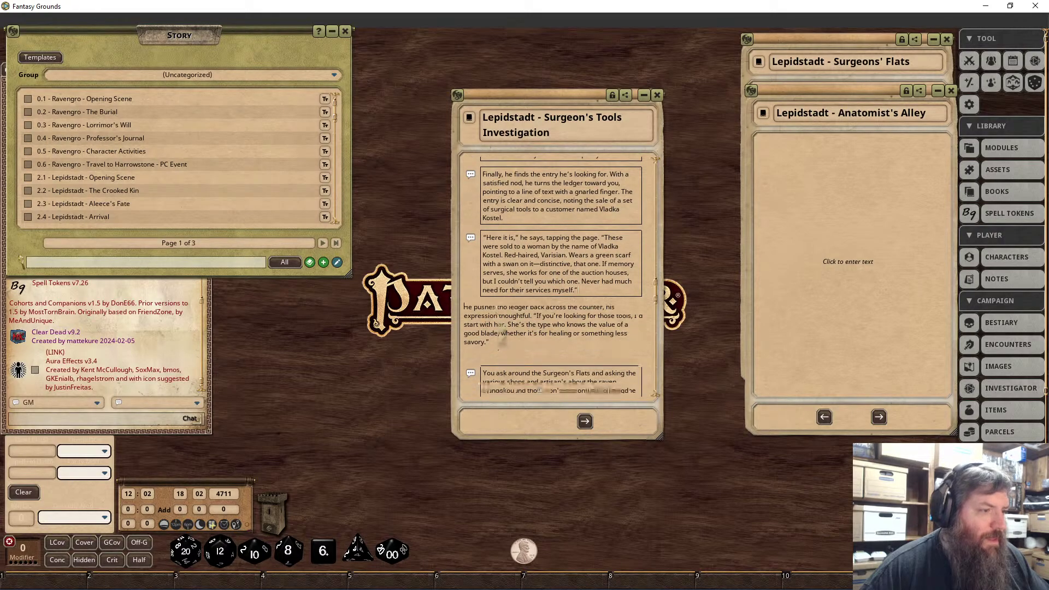
left_click_drag(485, 342, 464, 307)
right_click(503, 314)
left_click(494, 350)
left_click(507, 365)
scroll(501, 366, "down", 2)
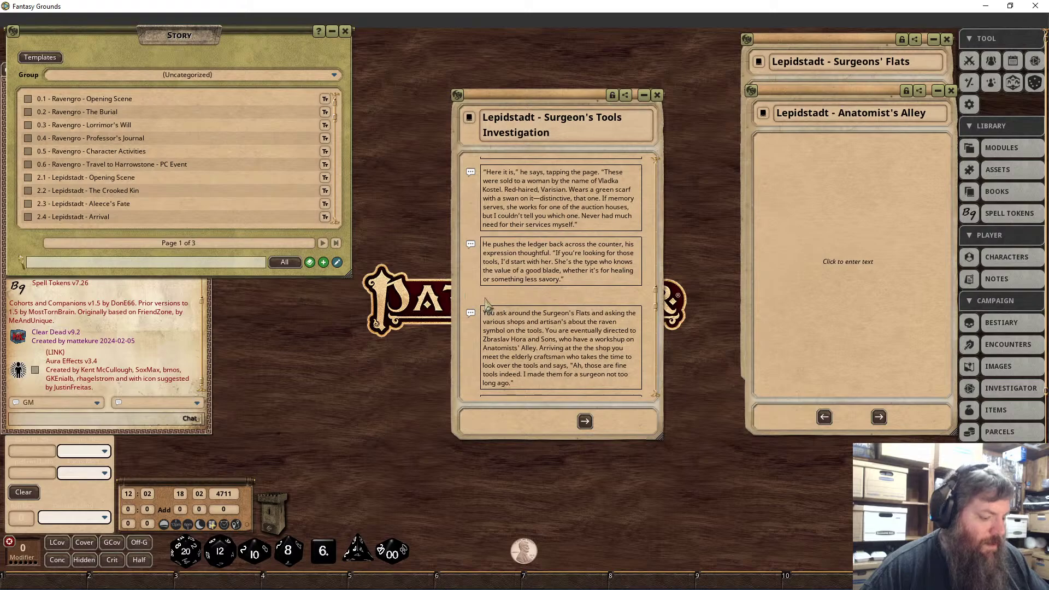
Delete the old "You ask around the Surgeon's Flats" and "I sell a lot of my goods" passages just before Phase 3.
left_click(467, 300)
key("BackSpace")
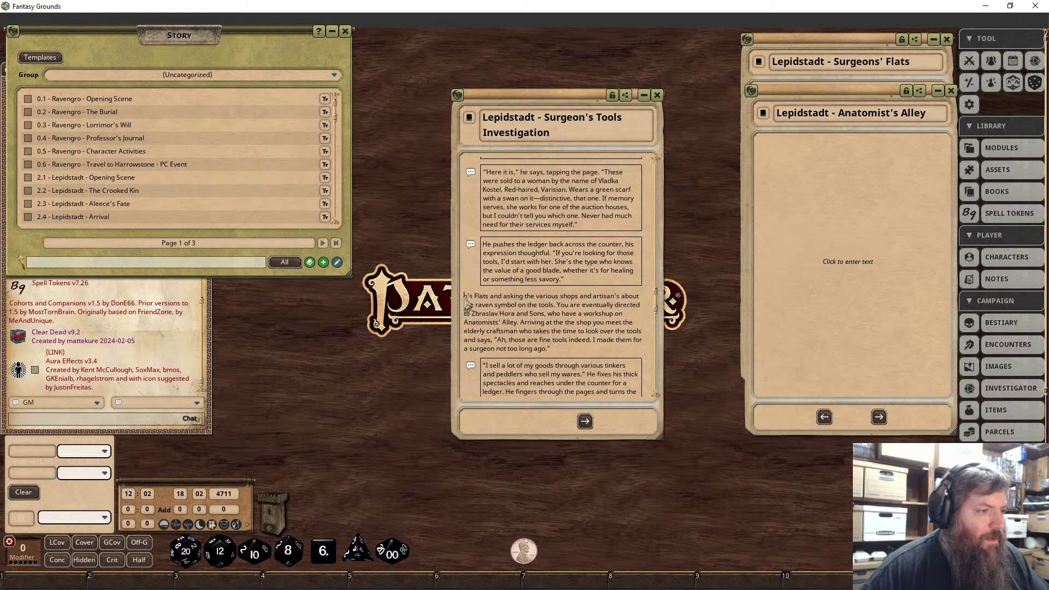
left_click_drag(507, 333, 548, 326)
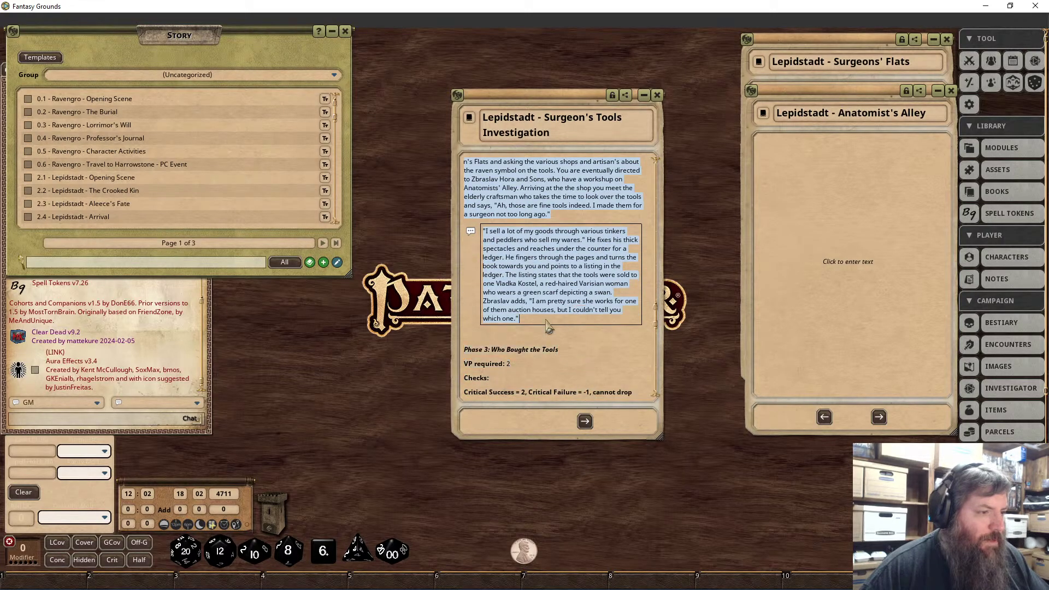
key("BackSpace")
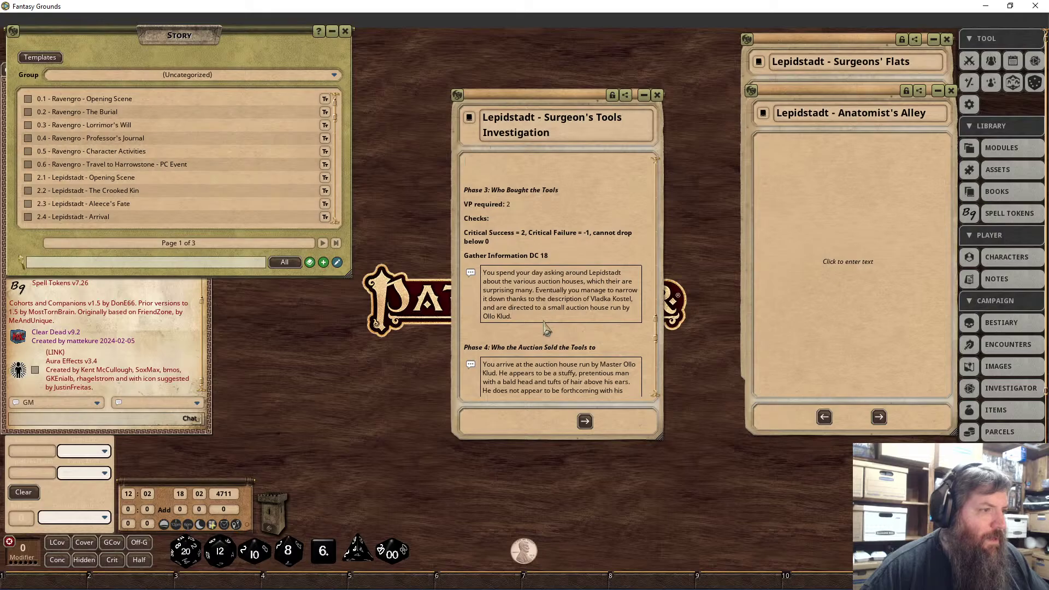
scroll(547, 328, "up", 2)
scroll(547, 328, "up", 3)
scroll(568, 306, "down", 6)
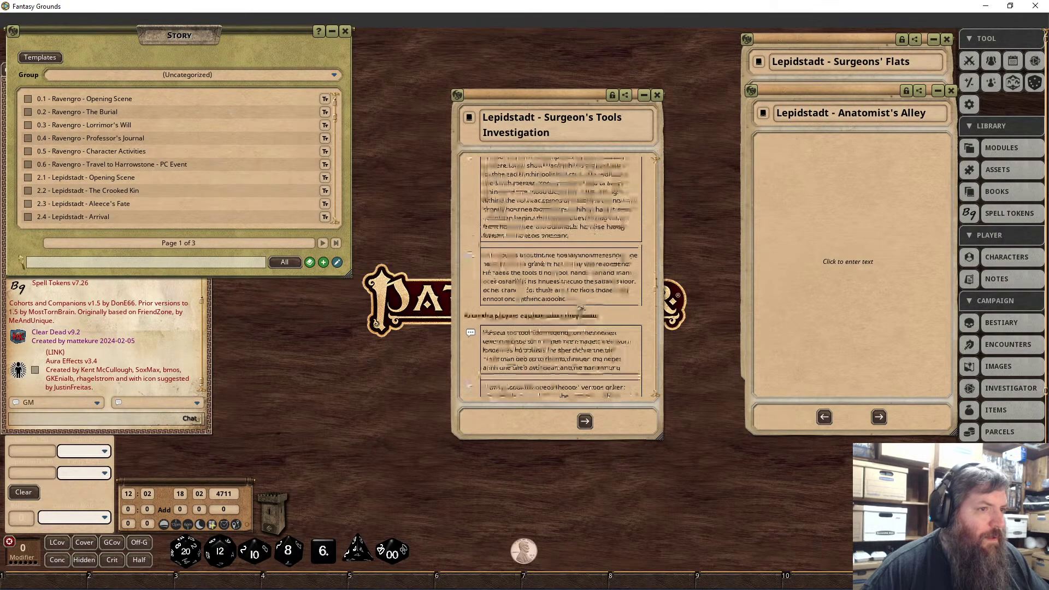
scroll(568, 296, "up", 5)
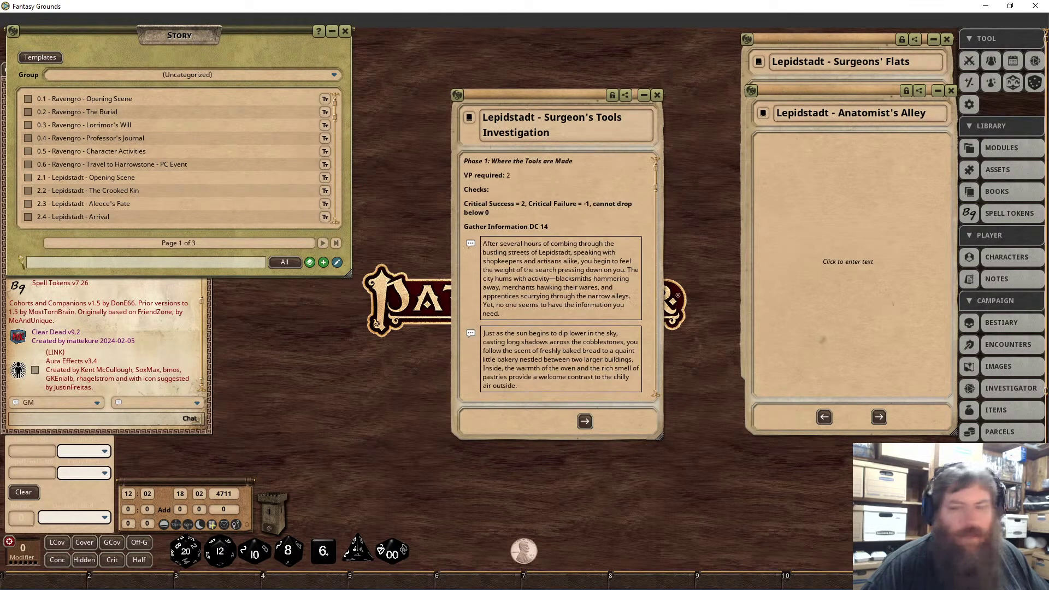
scroll(514, 312, "down", 5)
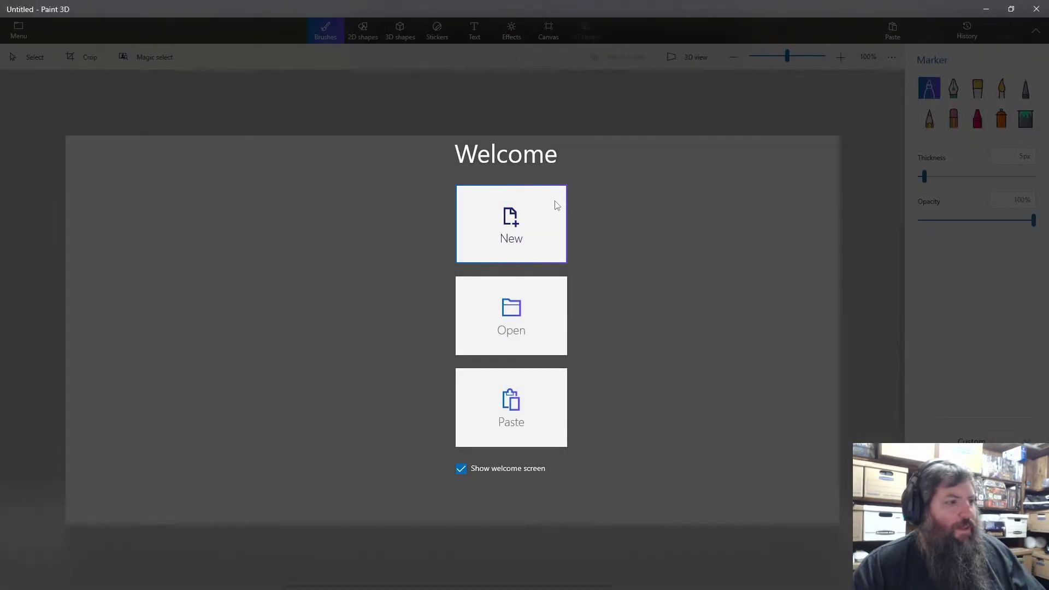
Start a new Paint 3D canvas, paste the copied baker portrait and crop the canvas to it.
left_click(555, 206)
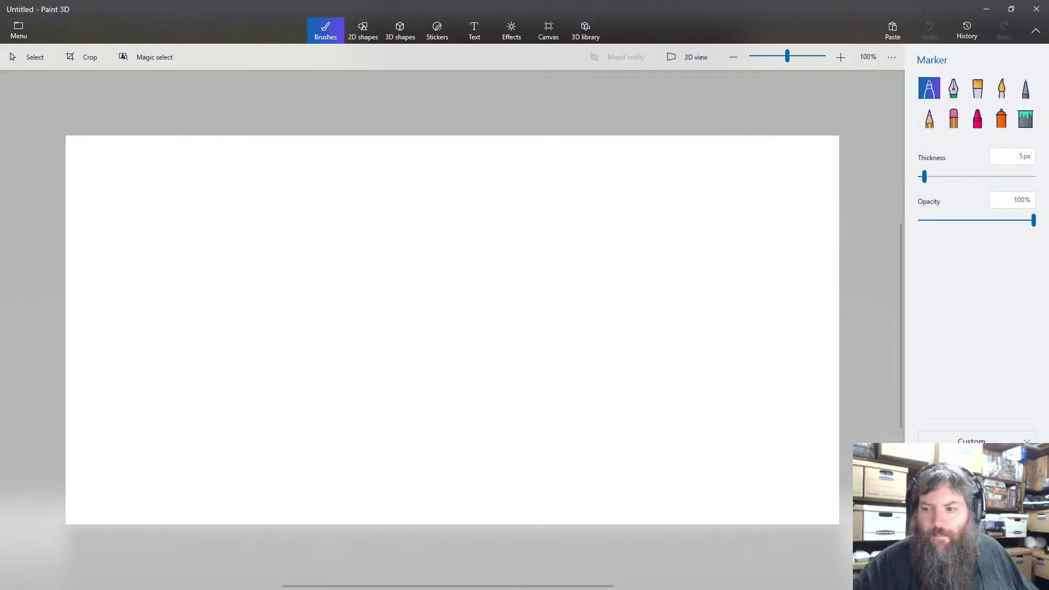
left_click(540, 191)
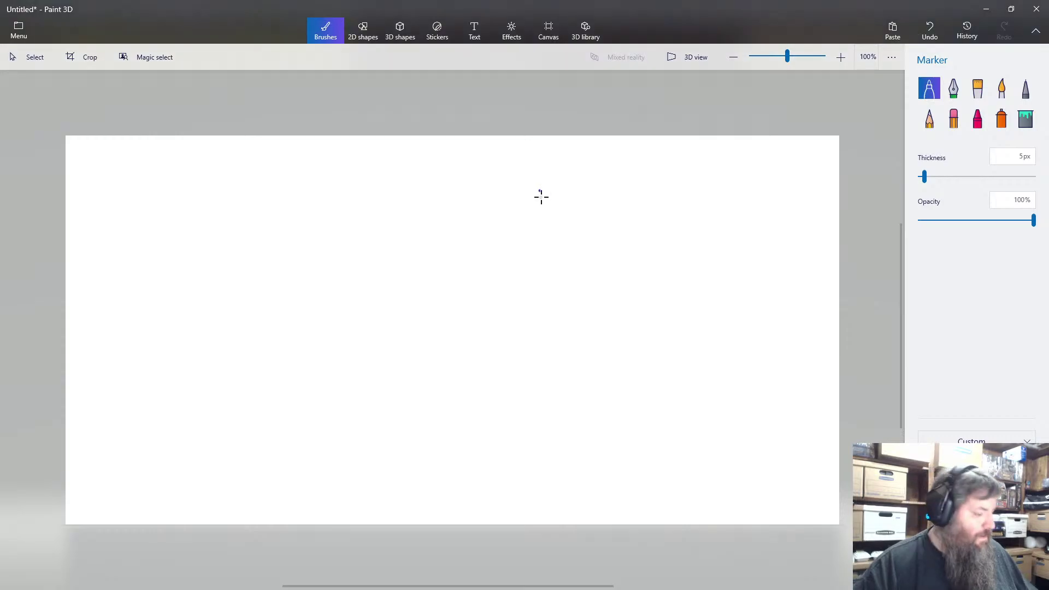
key("ctrl+v")
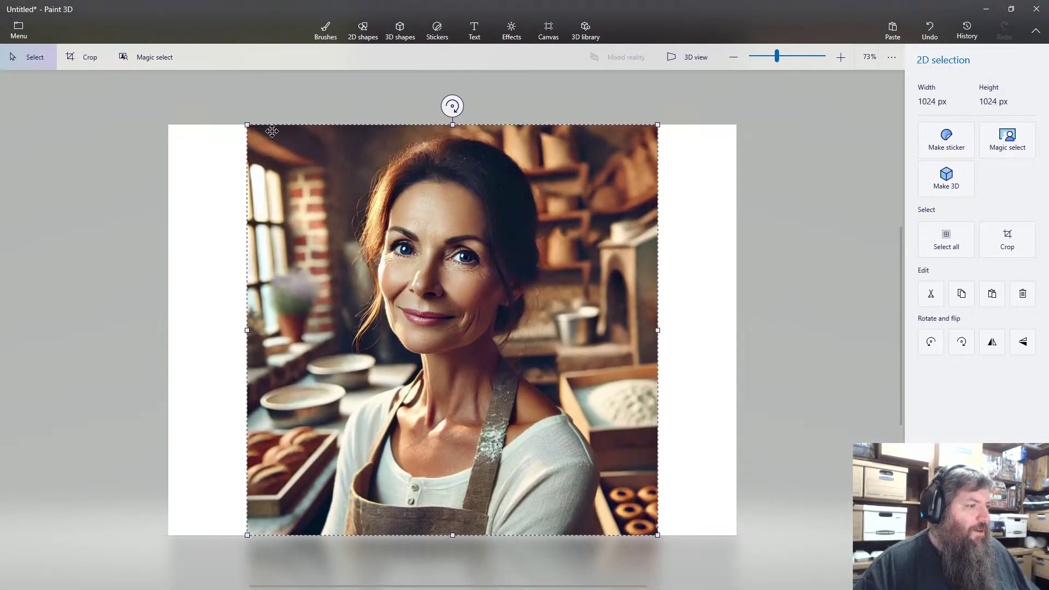
left_click(86, 58)
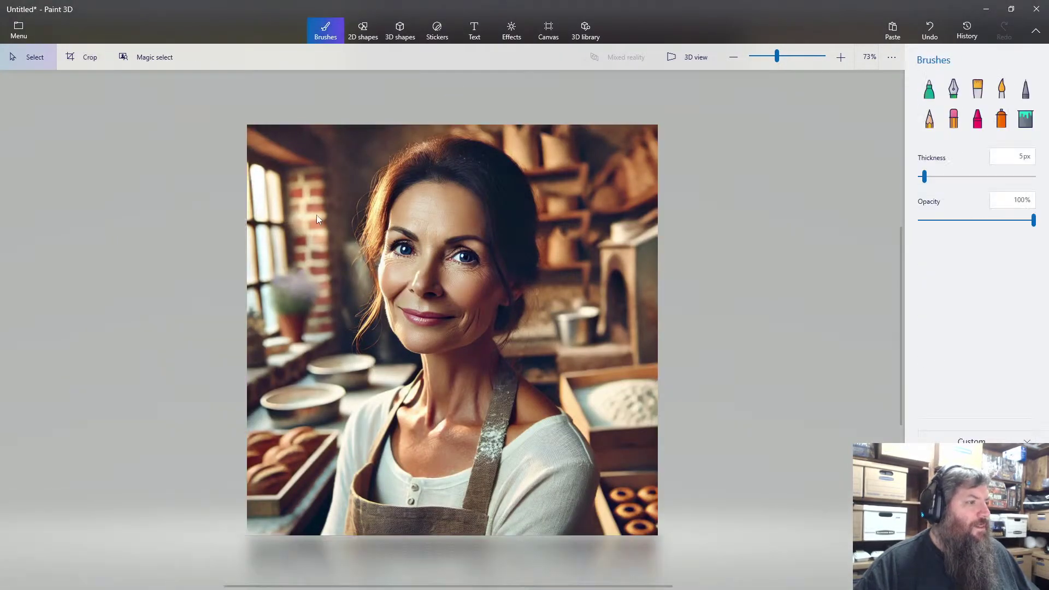
Save the portrait as a PNG image named "Marta the Baker" in Pathfinder Campaigns > CCTG Campaign > Book 2 > NPC.
left_click(19, 30)
left_click(65, 172)
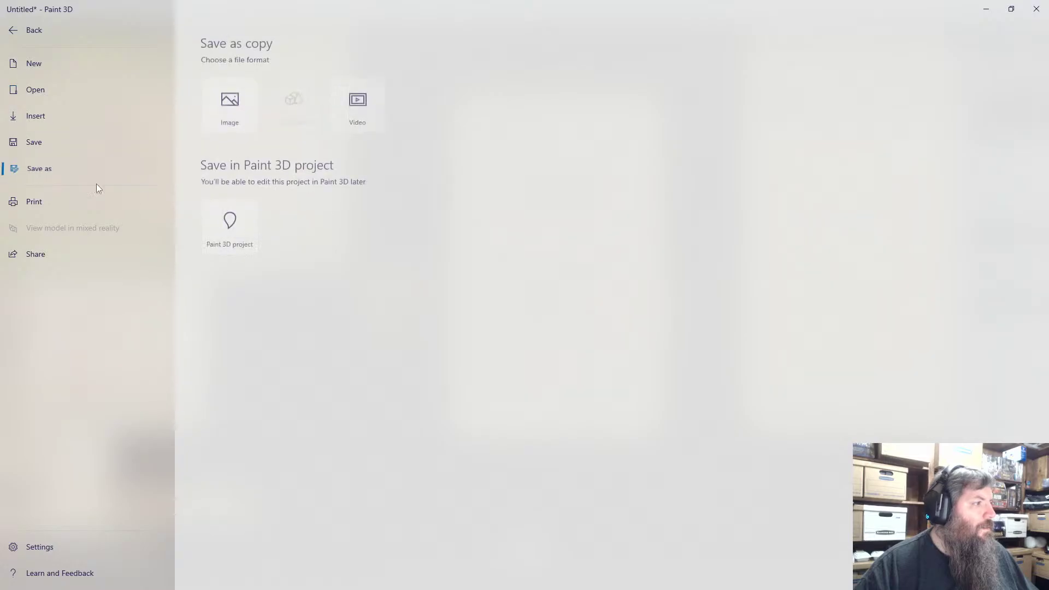
left_click(230, 107)
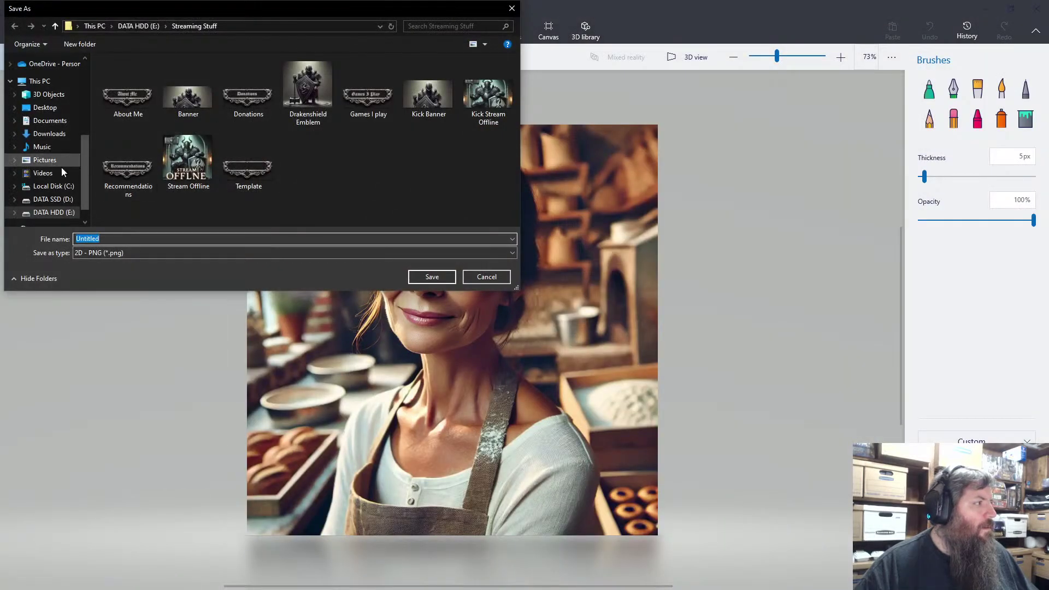
left_click_drag(87, 192, 97, 99)
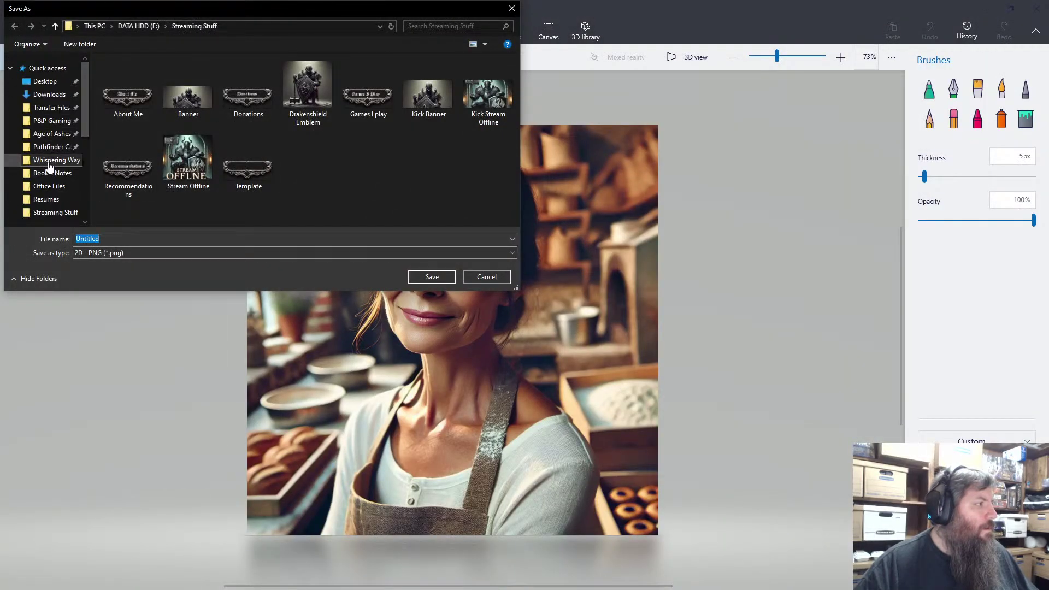
left_click(49, 147)
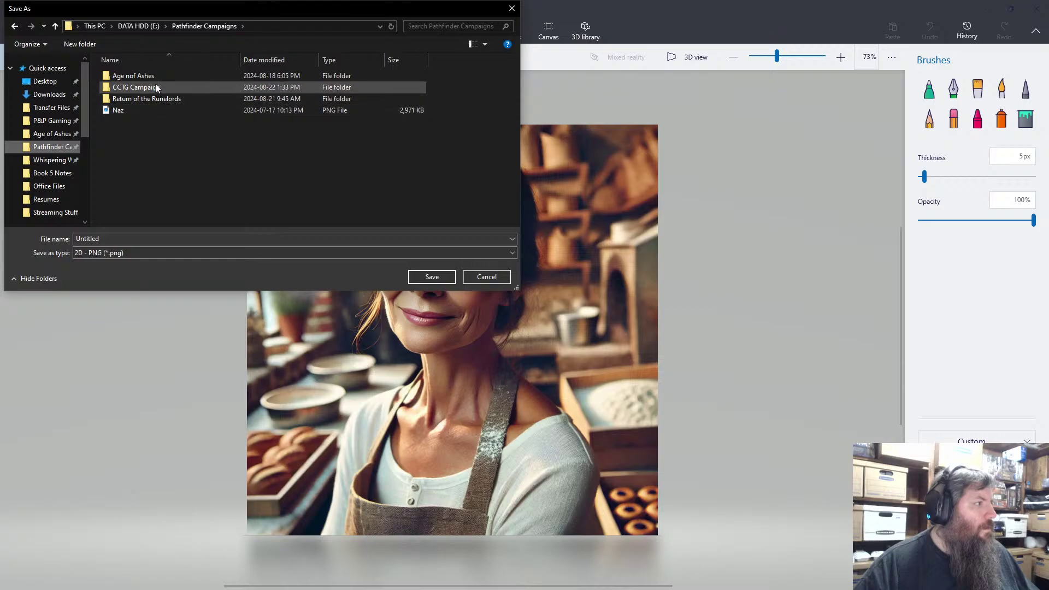
double_click(132, 90)
double_click(133, 90)
double_click(123, 134)
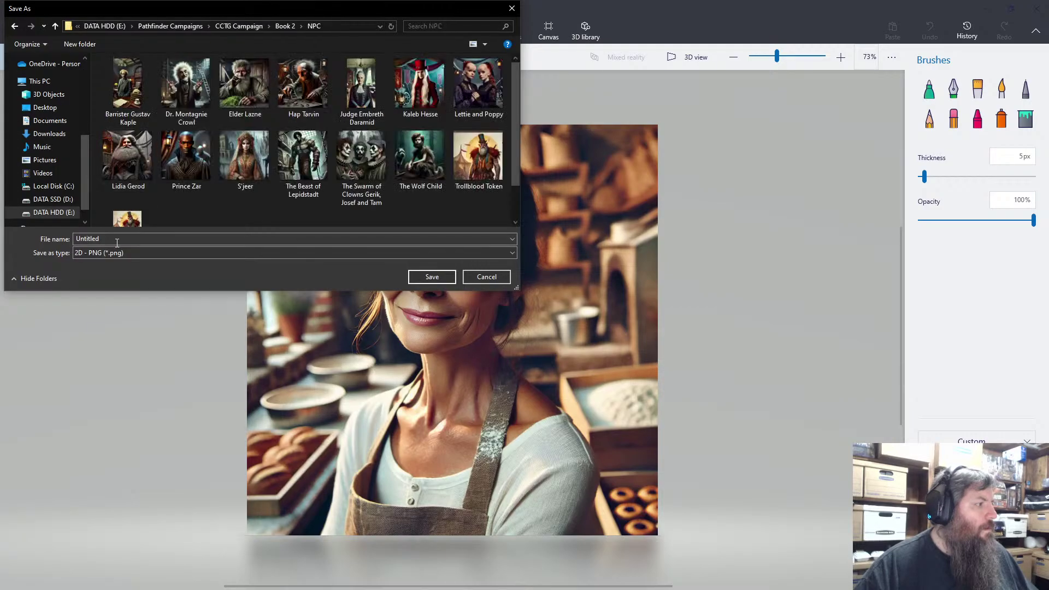
type("M")
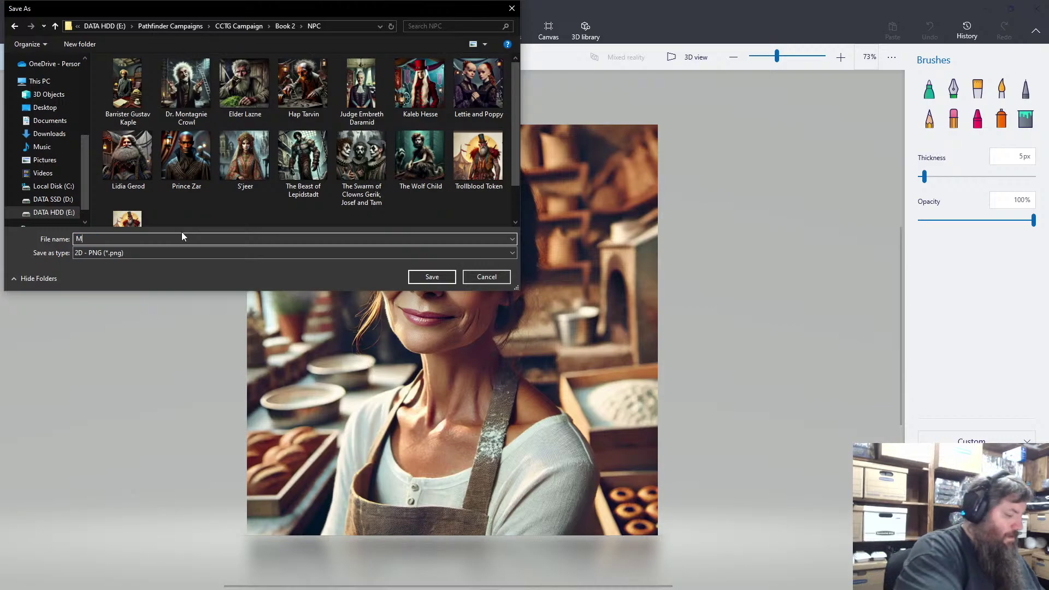
type("arta the Baker")
key("Return")
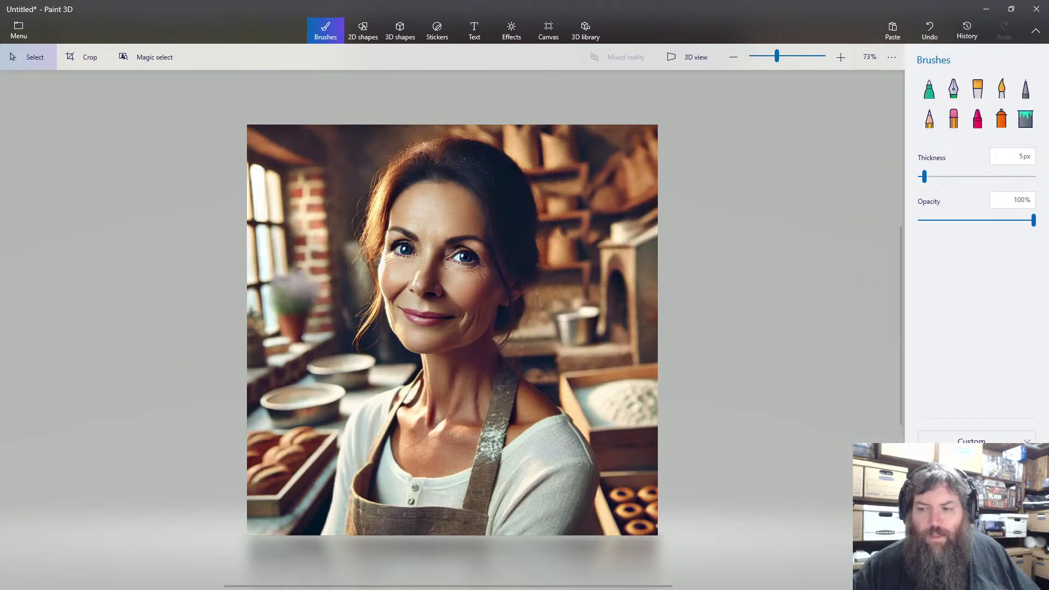
Return to Fantasy Grounds and read the toolmaker's description in Phase 2 of the investigation.
left_click(987, 12)
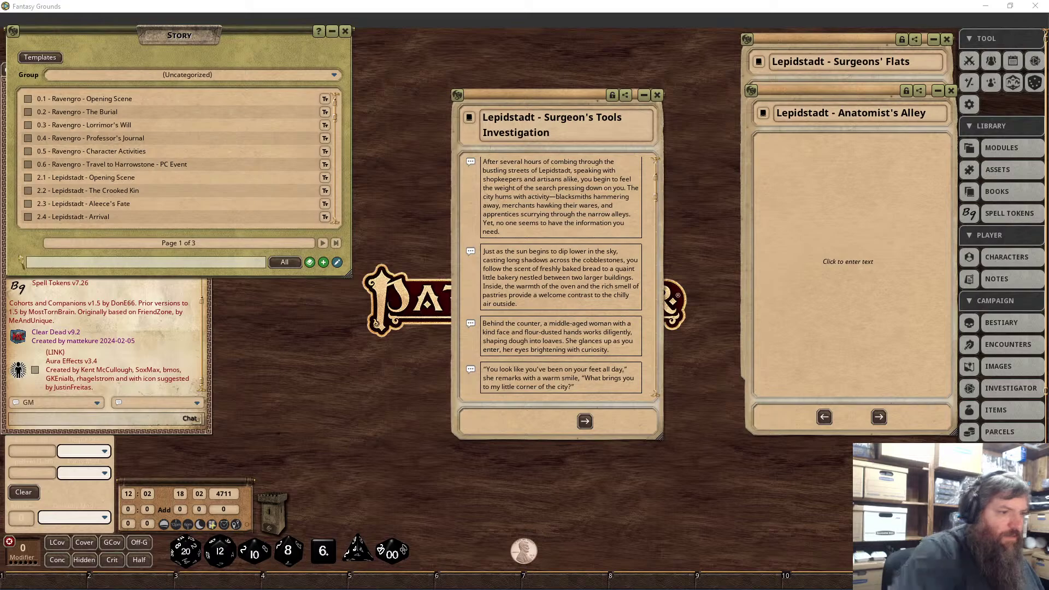
scroll(522, 378, "down", 10)
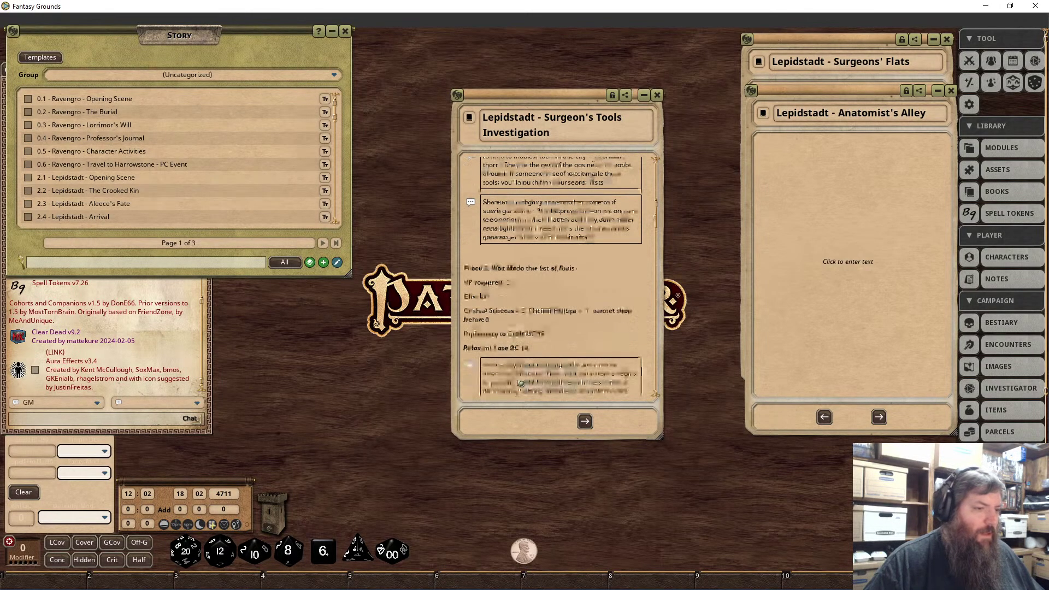
scroll(522, 377, "down", 3)
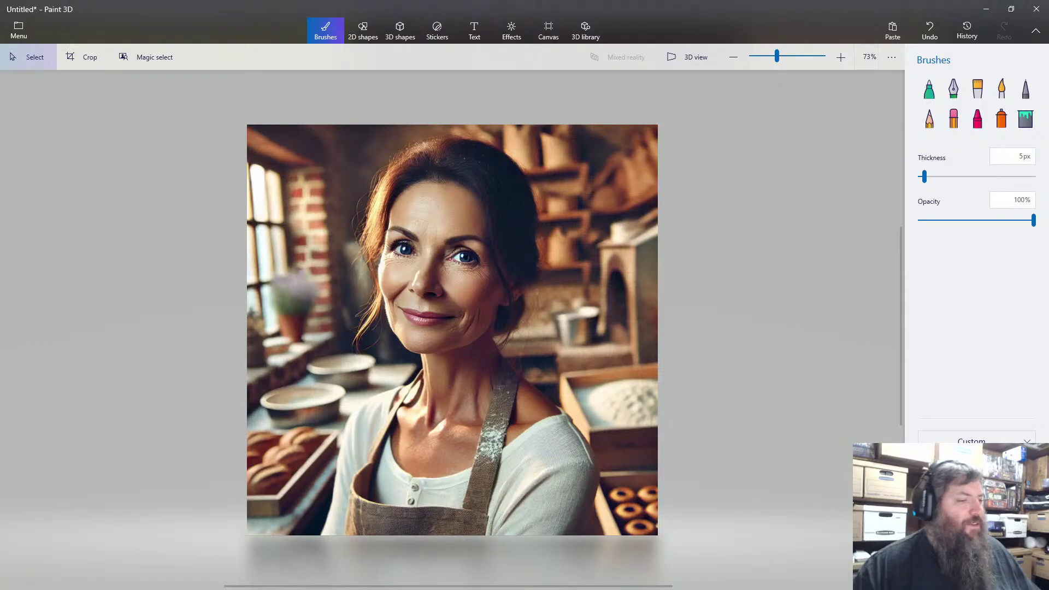
In Paint 3D, create a new canvas, paste the copied elderly toolmaker portrait and crop the canvas to it.
left_click(19, 30)
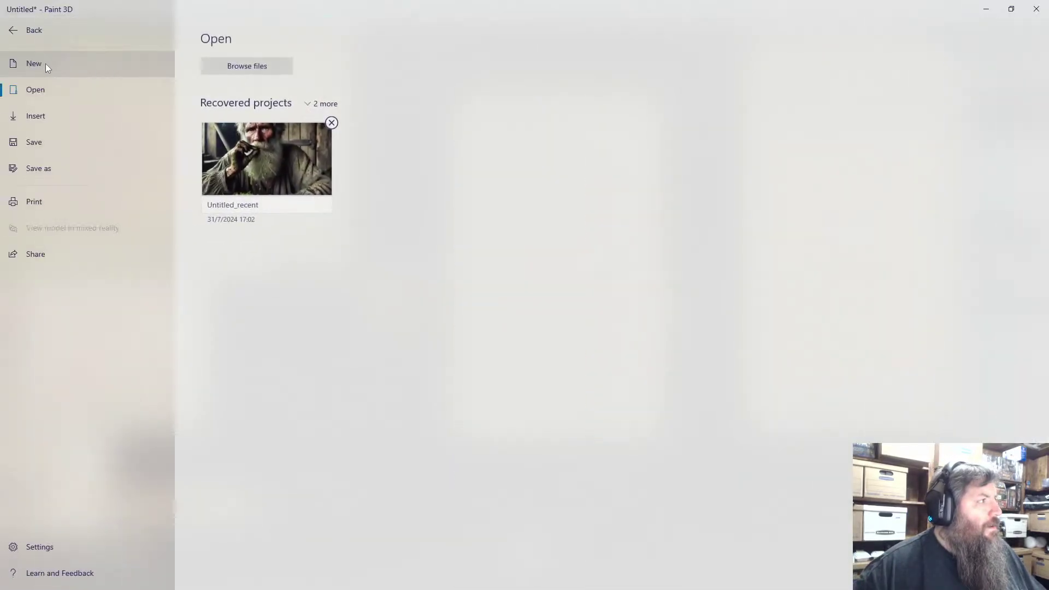
left_click(43, 63)
left_click(511, 324)
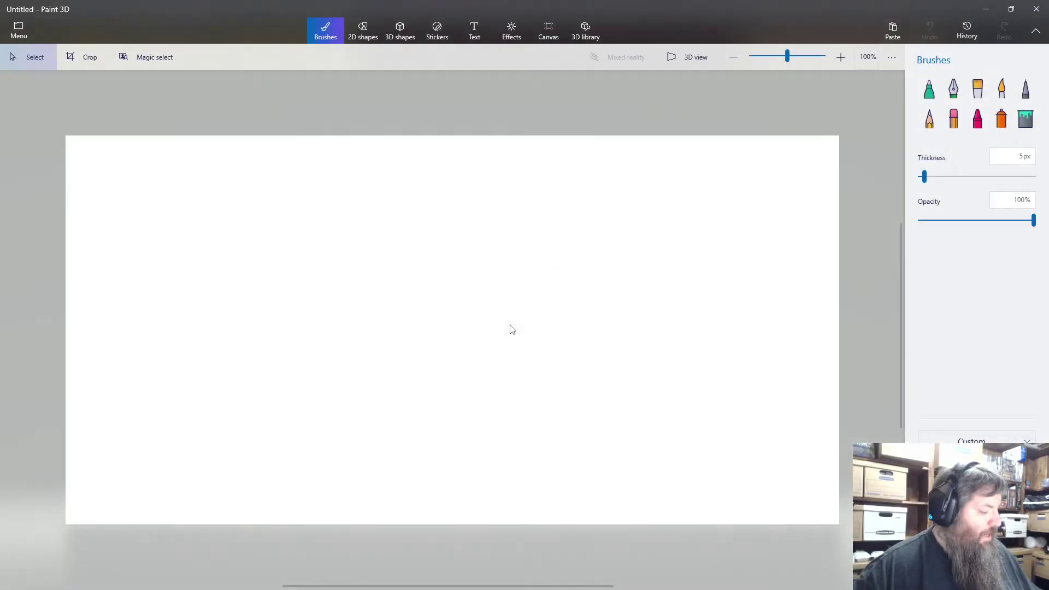
key("ctrl+v")
left_click(82, 57)
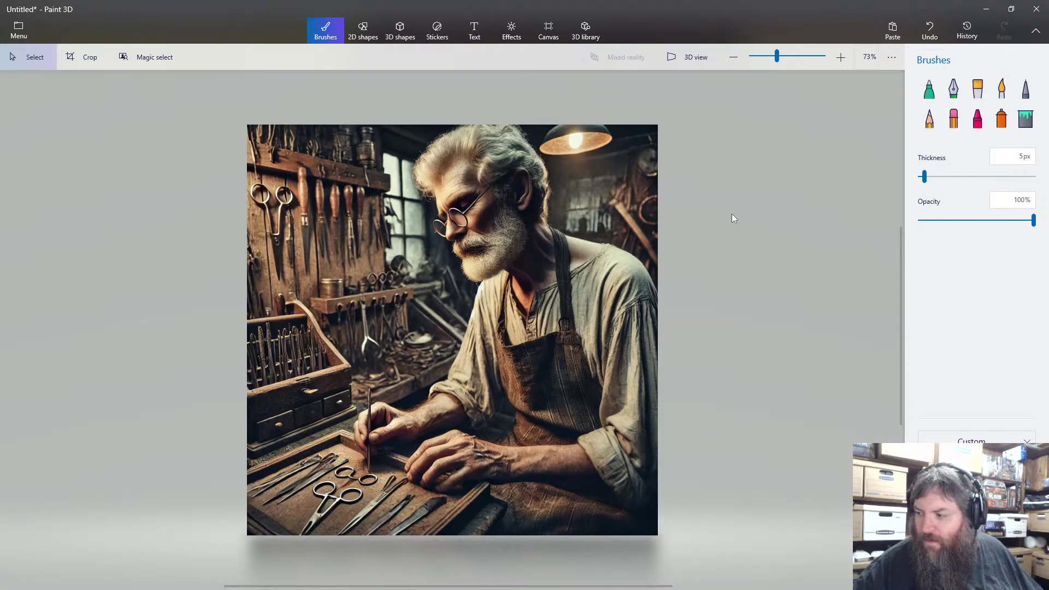
Save the toolmaker portrait as a PNG image named "Zbraslav Hora" in the Book 2 NPC folder.
left_click(18, 30)
left_click(58, 167)
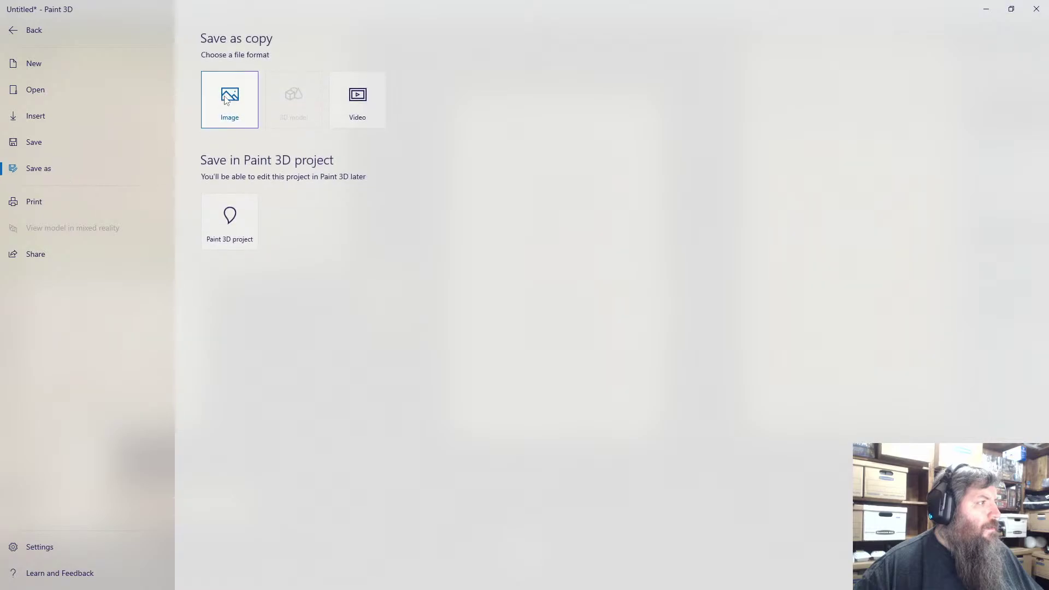
left_click(229, 104)
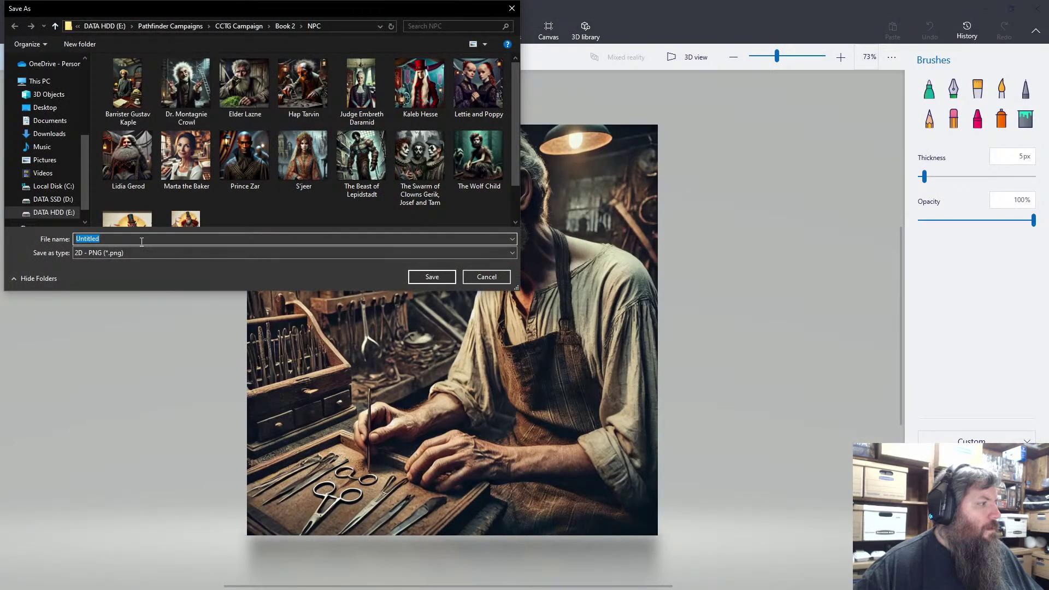
type("Zbr")
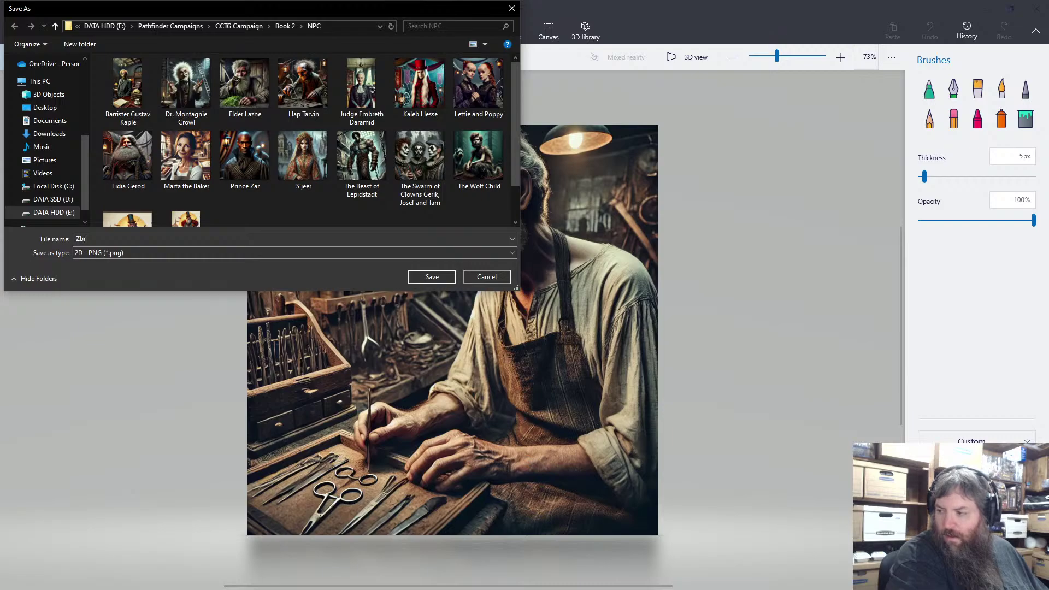
type("aslav Hora")
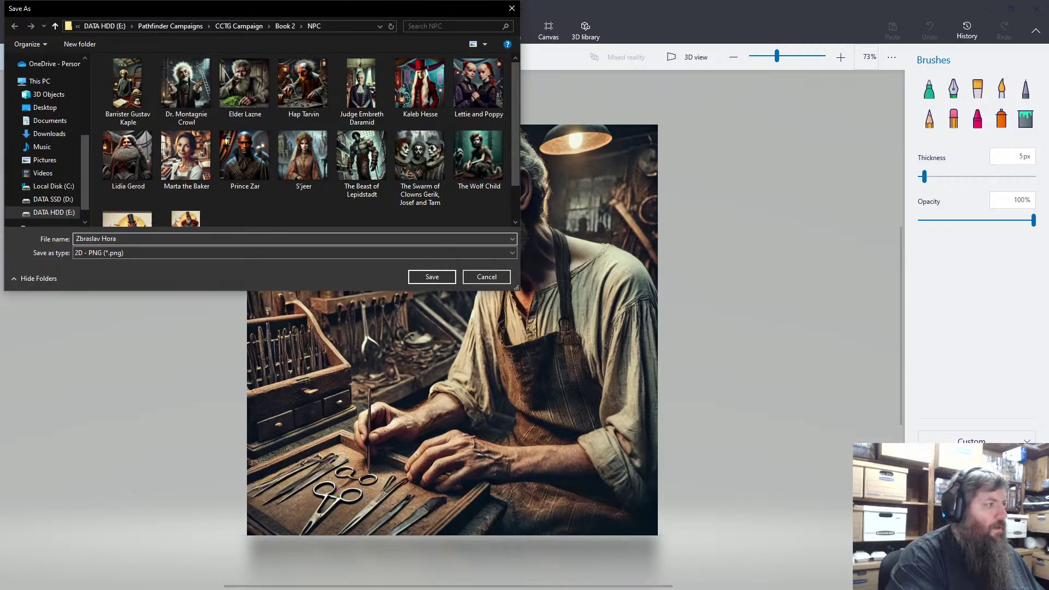
key("Return")
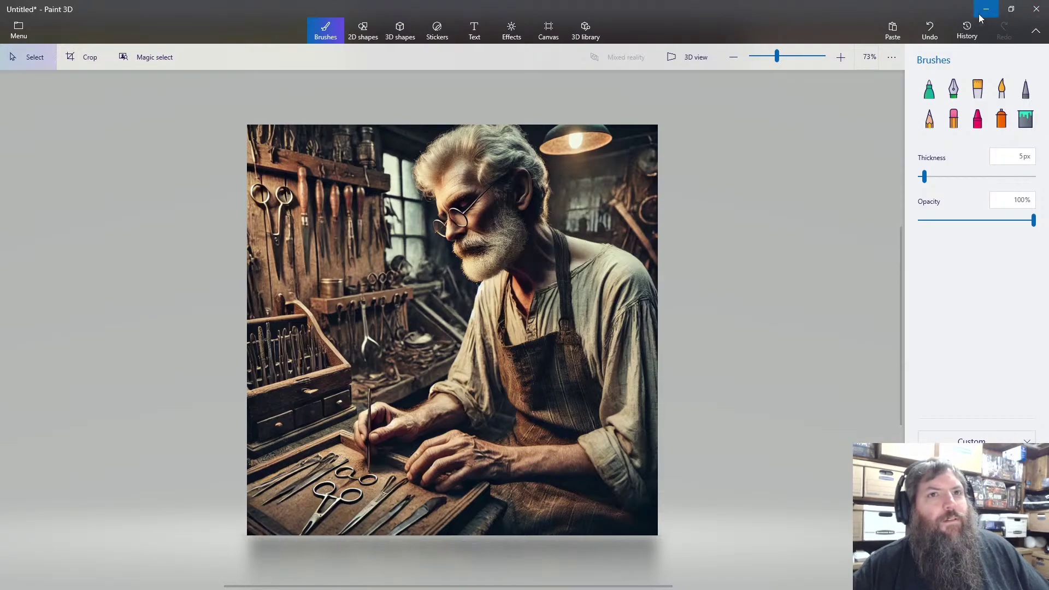
Switch back to Fantasy Grounds and paste the elderly vendor and Klud's auction house narrative into Phase 3 of the investigation.
left_click(984, 13)
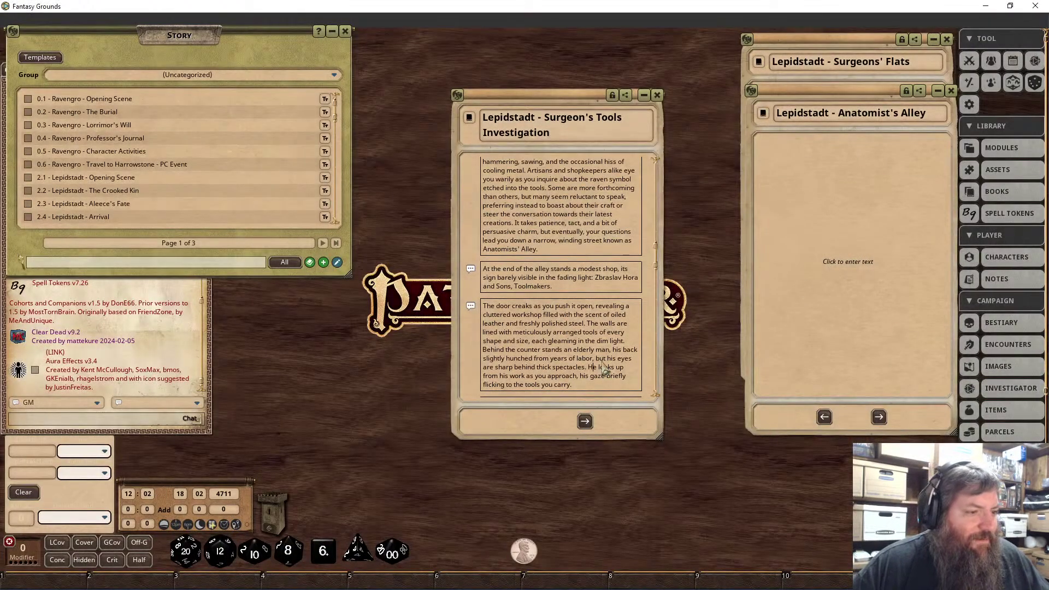
scroll(603, 369, "down", 8)
scroll(611, 361, "down", 4)
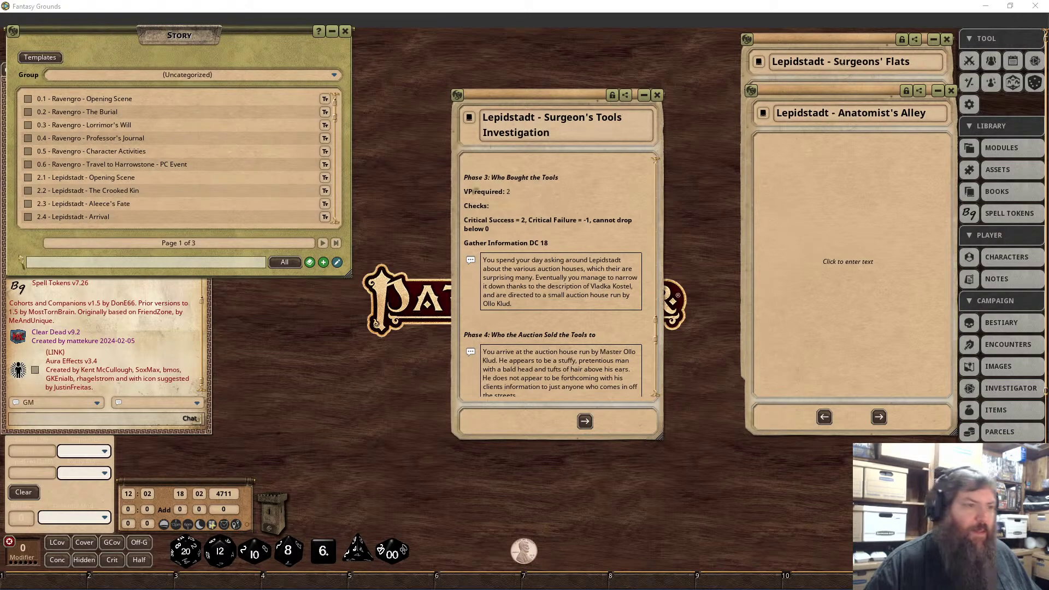
left_click_drag(532, 315, 477, 262)
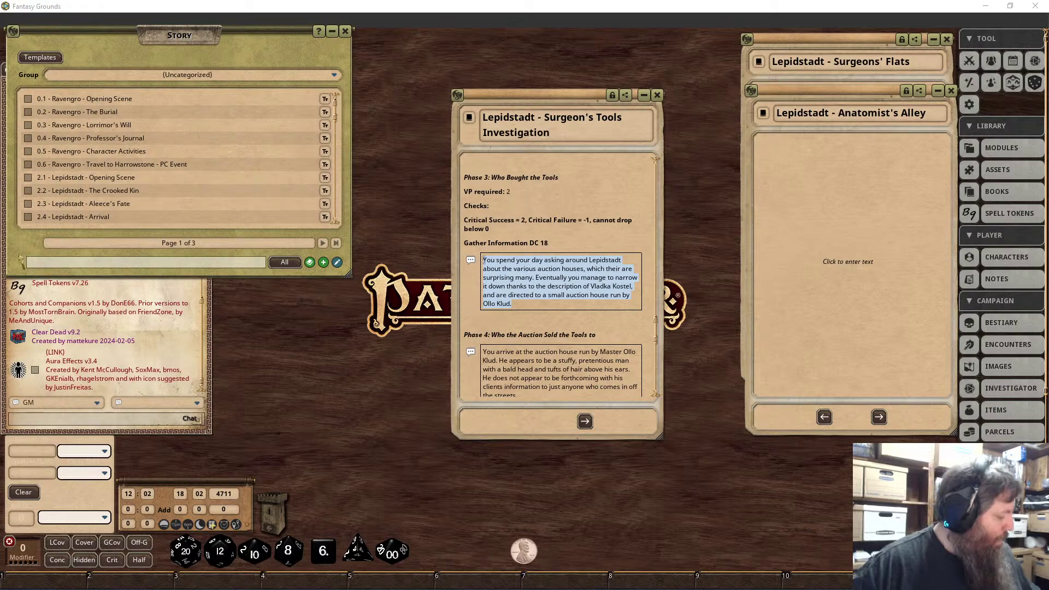
key("shift+Down")
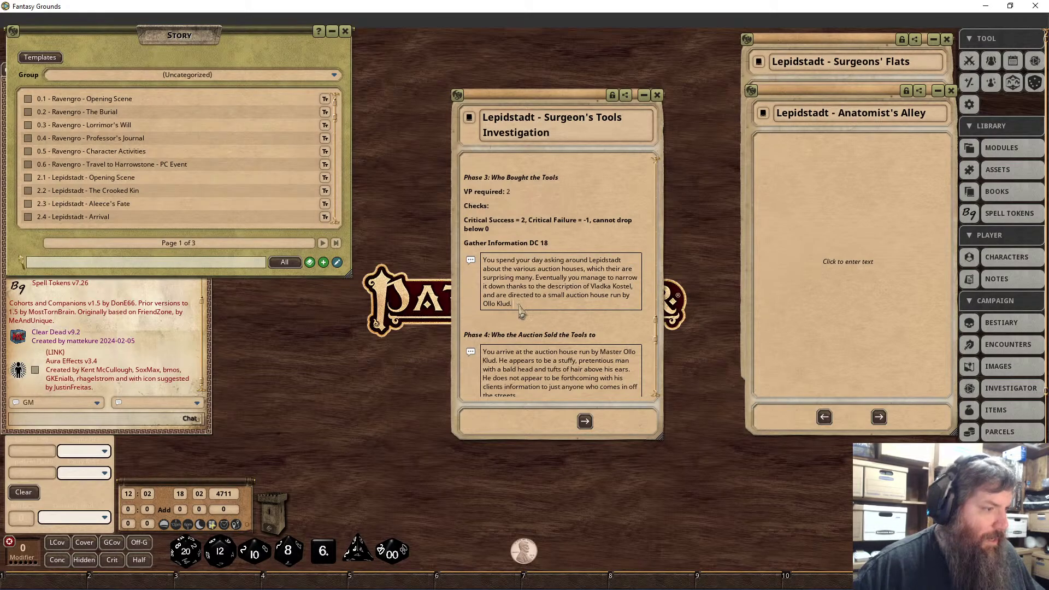
scroll(463, 273, "down", 5)
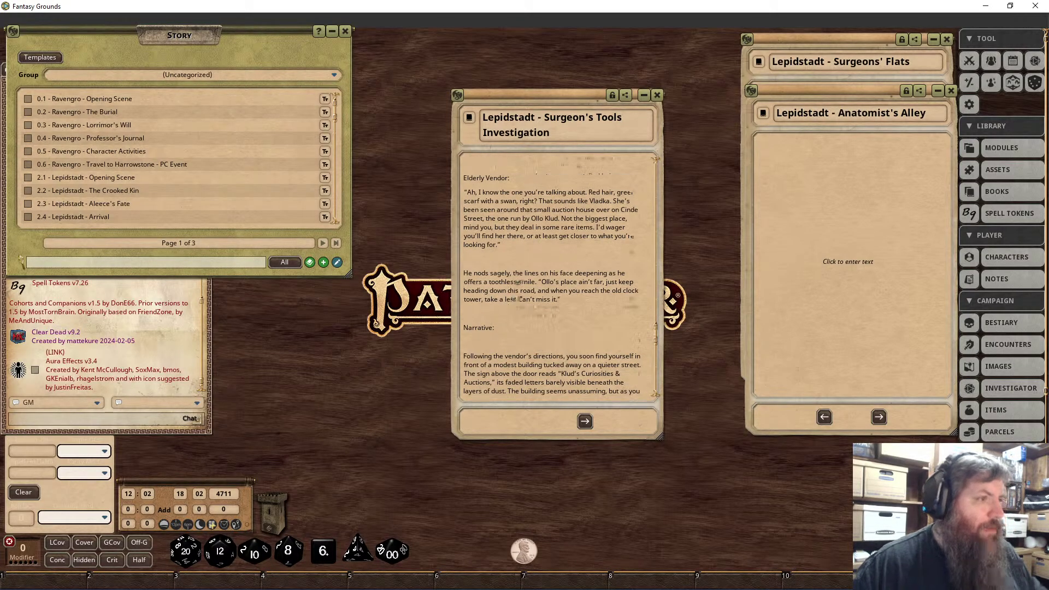
In Phase 3, remove the blank line before the "It quickly becomes clear" paragraph and format that paragraph as a chat frame.
scroll(519, 281, "down", 5)
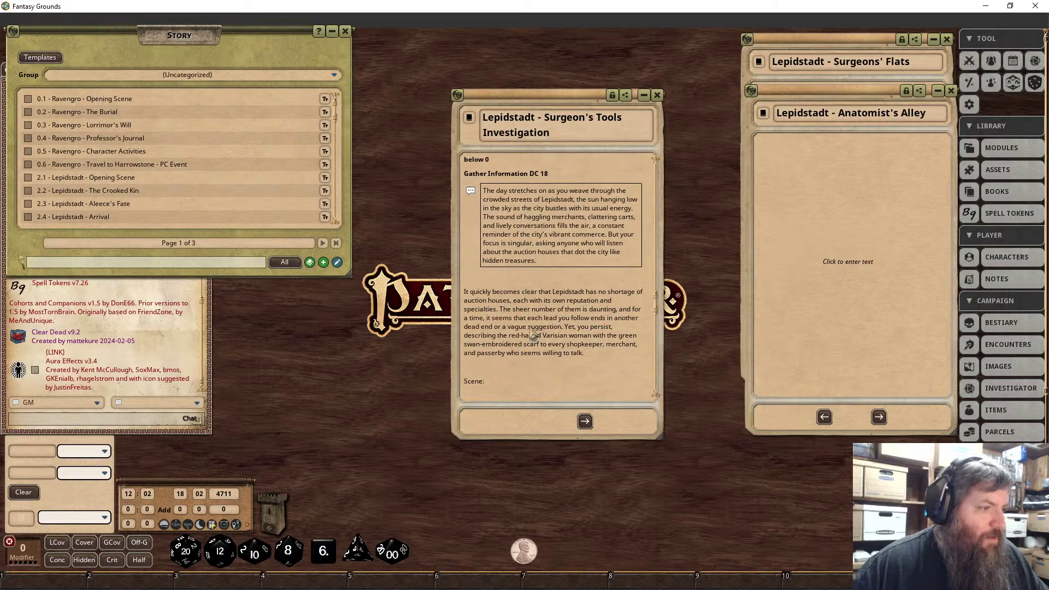
left_click(513, 278)
key("BackSpace")
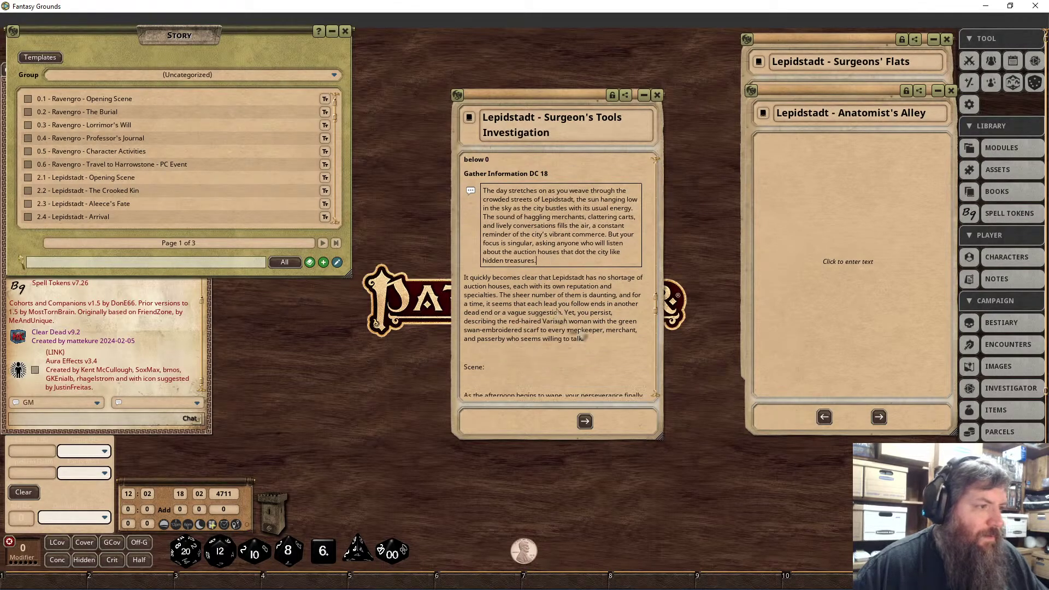
left_click_drag(584, 339, 464, 277)
right_click(495, 296)
left_click(562, 370)
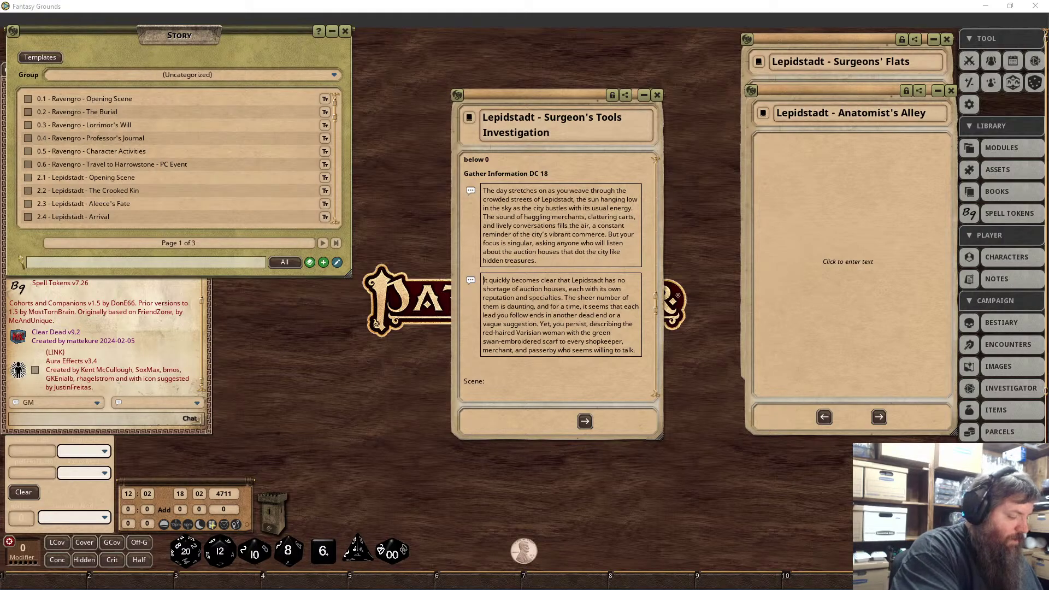
Delete the "Scene:" label and its blank lines, and format the "As the afternoon begins to wane" paragraph as a chat frame.
left_click(467, 368)
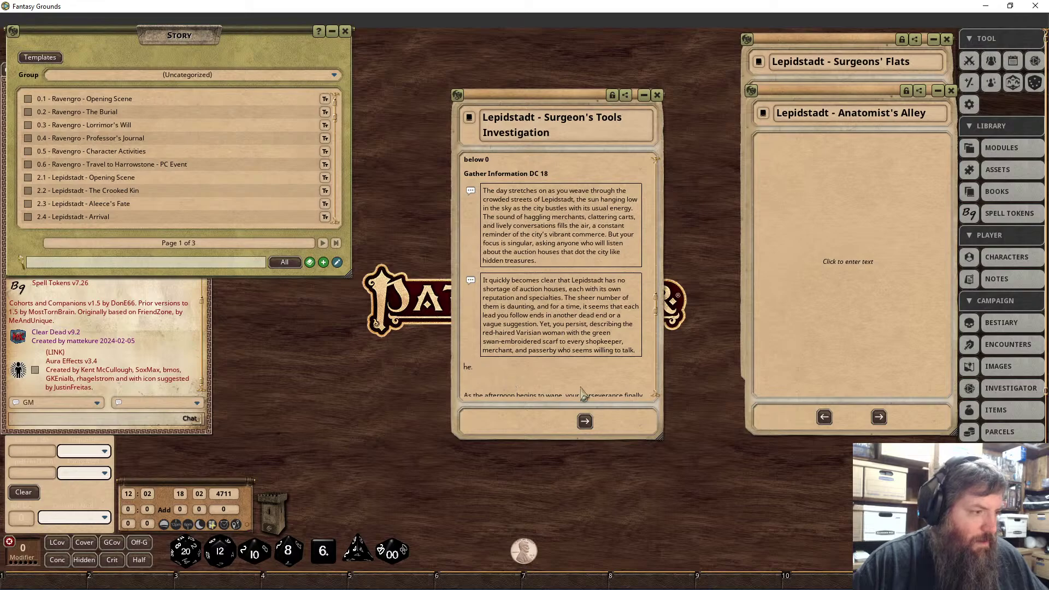
key("ctrl+v")
scroll(566, 380, "down", 3)
left_click_drag(589, 323, 464, 284)
right_click(514, 300)
left_click(557, 338)
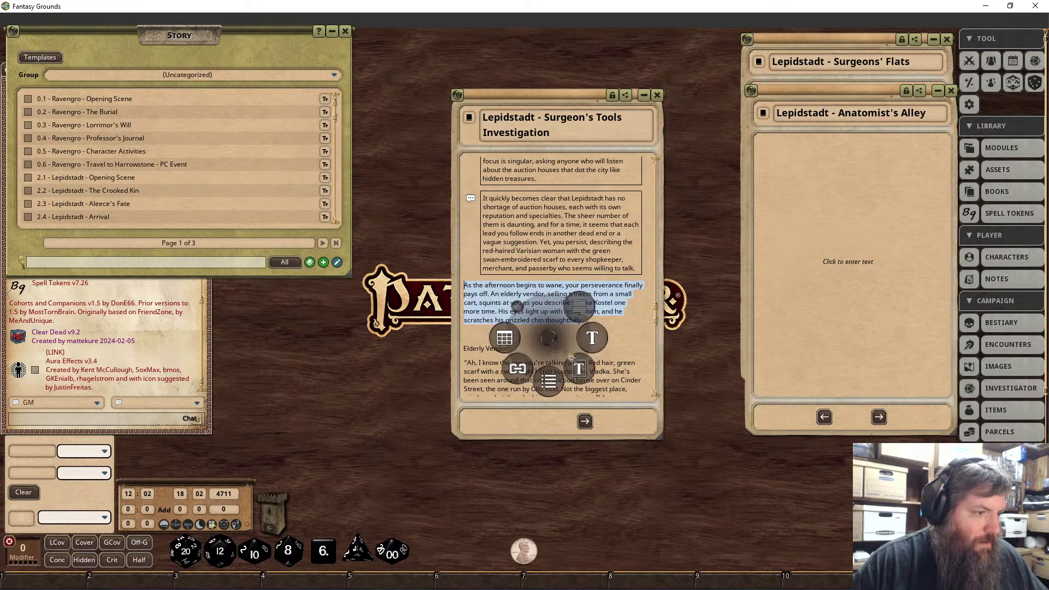
left_click(518, 361)
Delete the "Elderly Vendor:" label and the blank line above the vendor's quote.
left_click(531, 349)
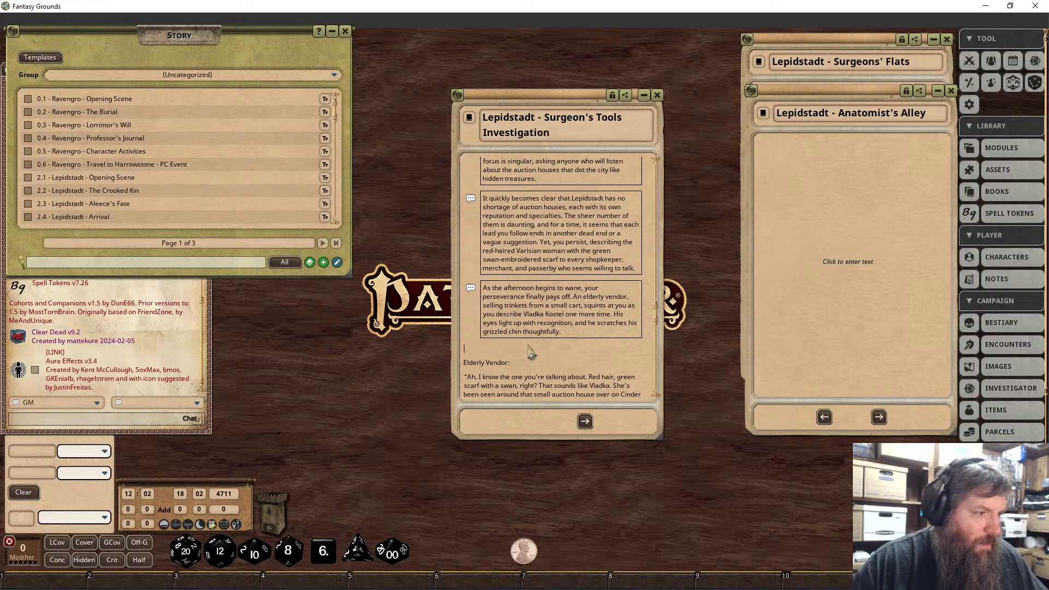
key("BackSpace")
key("BackSpace")
key("BackSpace")
key("BackSpace")
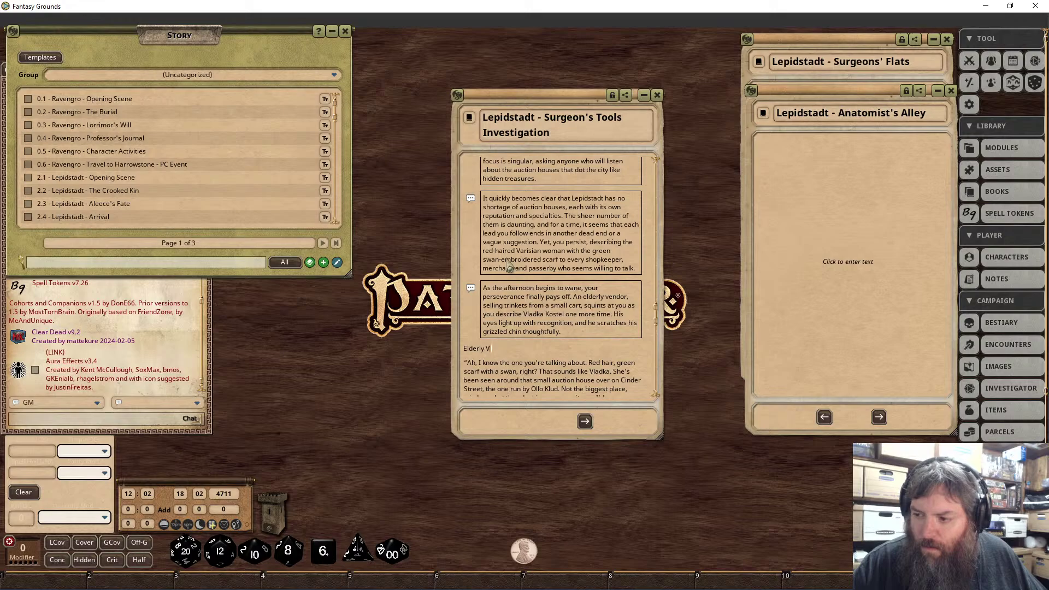
key("BackSpace")
key("BackSpace")
key("BackSpace")
key("BackSpace")
key("BackSpace")
key("BackSpace")
key("BackSpace")
key("BackSpace")
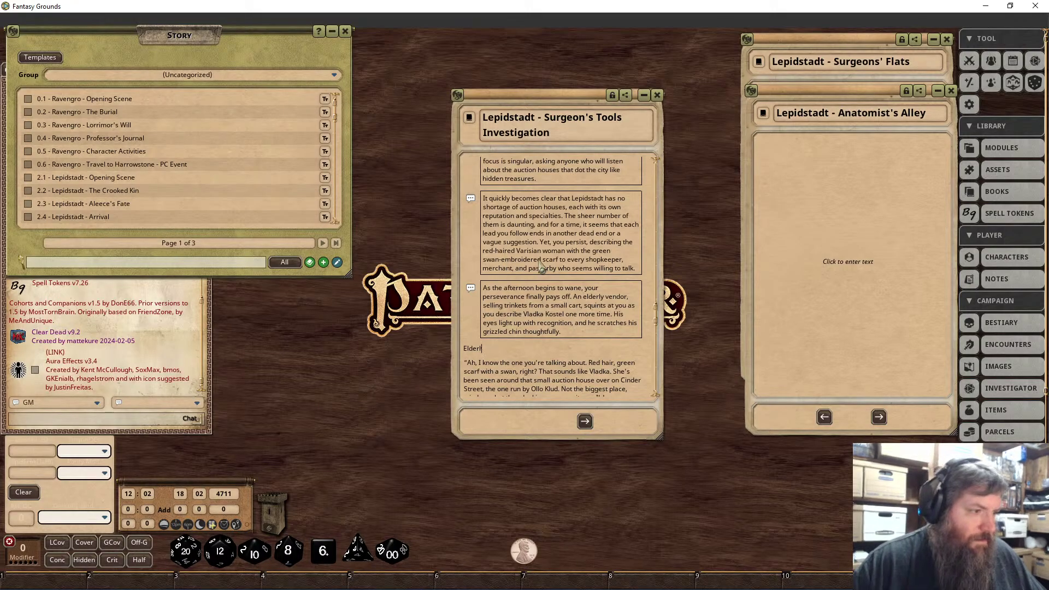
key("BackSpace")
key("BackSpace")
Format the vendor's "Ah, I know the one" quote and the "He nods sagely" paragraph as separate chat frames, removing the blank line between them.
scroll(502, 350, "down", 3)
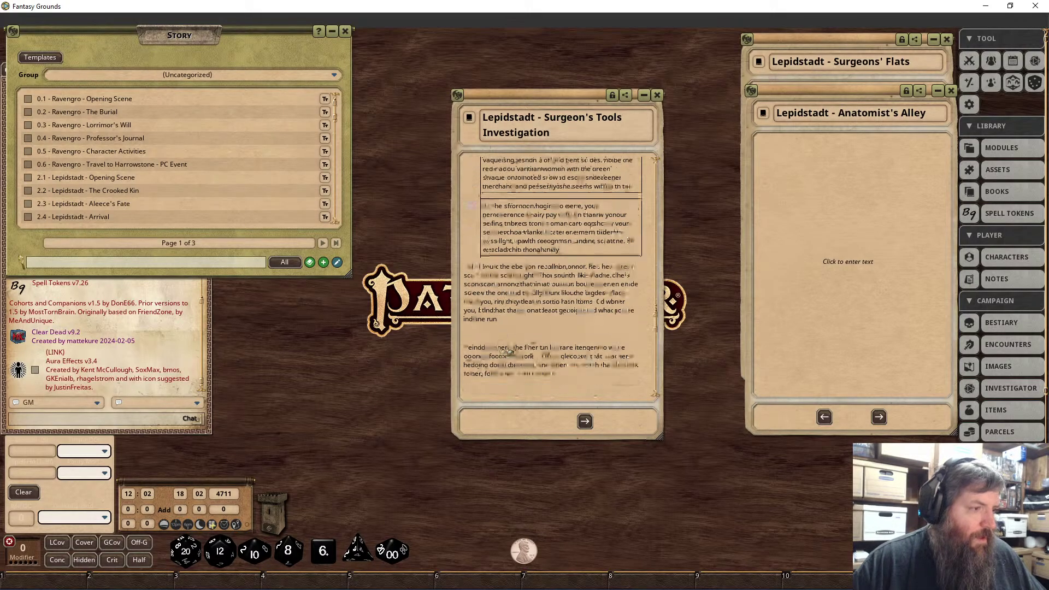
left_click_drag(502, 320, 459, 278)
right_click(482, 280)
left_click(495, 309)
left_click(507, 347)
left_click_drag(562, 365, 463, 339)
right_click(511, 352)
left_click(543, 382)
left_click(576, 414)
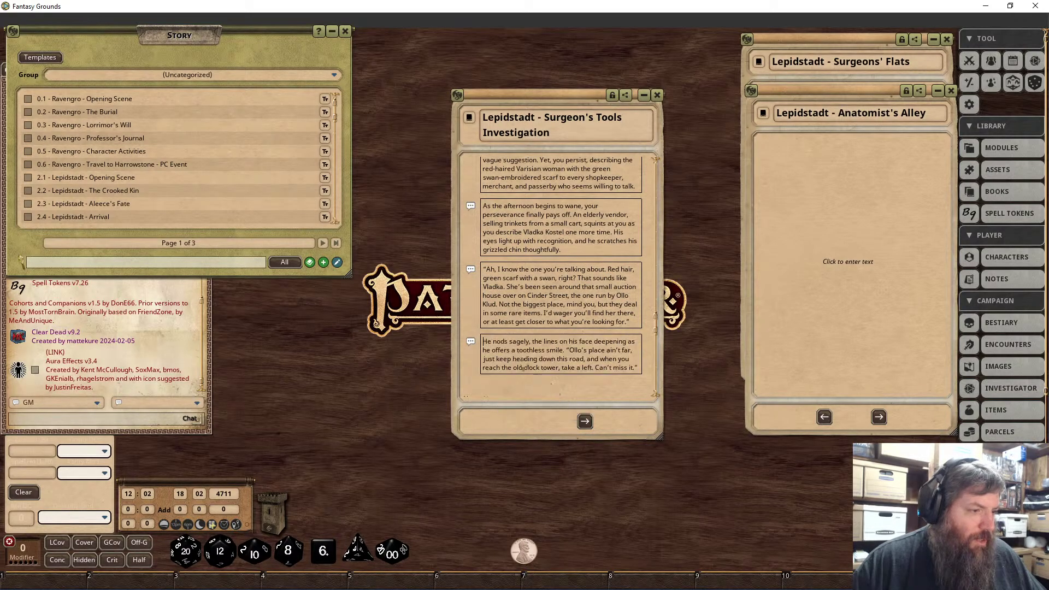
Delete the "Narrative:" label and the blank lines before the "Following the vendor's directions" paragraph.
scroll(492, 322, "down", 3)
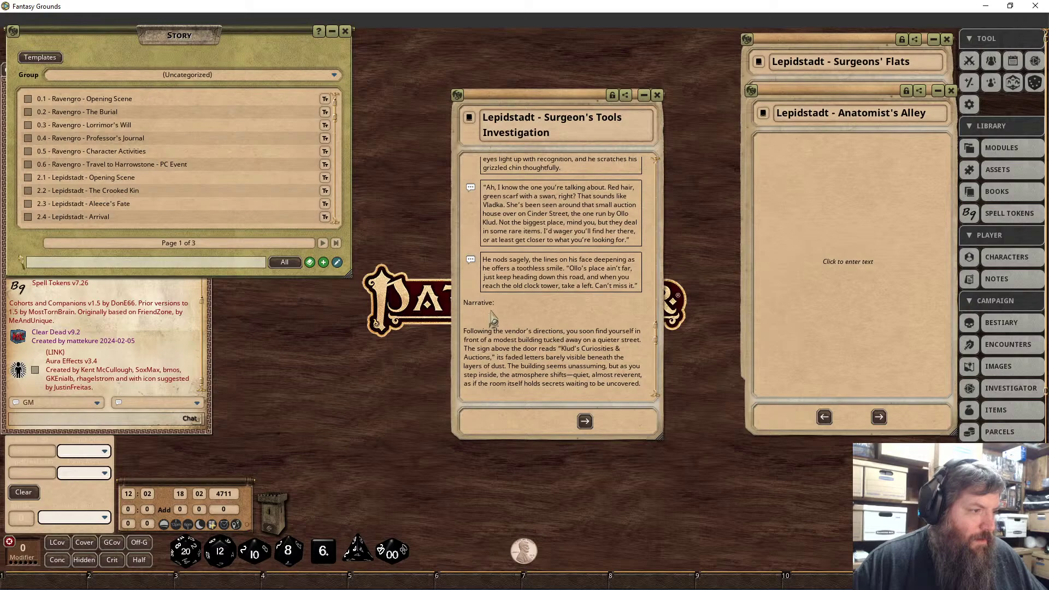
key("Delete")
key("BackSpace")
key("Delete")
key("Delete")
key("Delete")
key("Delete")
key("Delete")
key("Delete")
key("Delete")
key("Delete")
key("Delete")
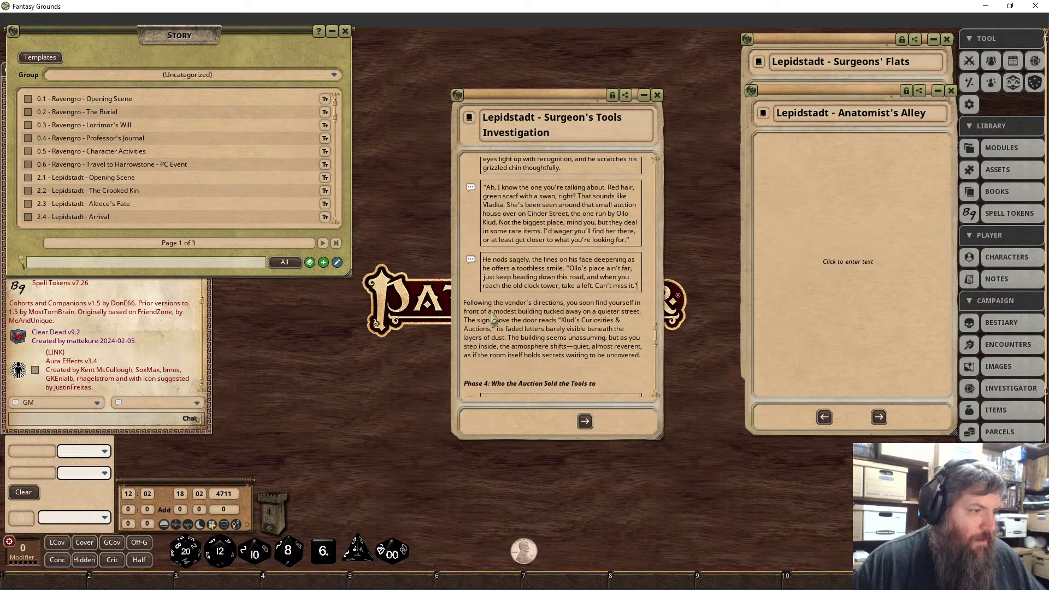
Format the "Following the vendor's directions" paragraph as a chat frame.
left_click_drag(463, 302, 643, 356)
right_click(469, 311)
left_click(558, 383)
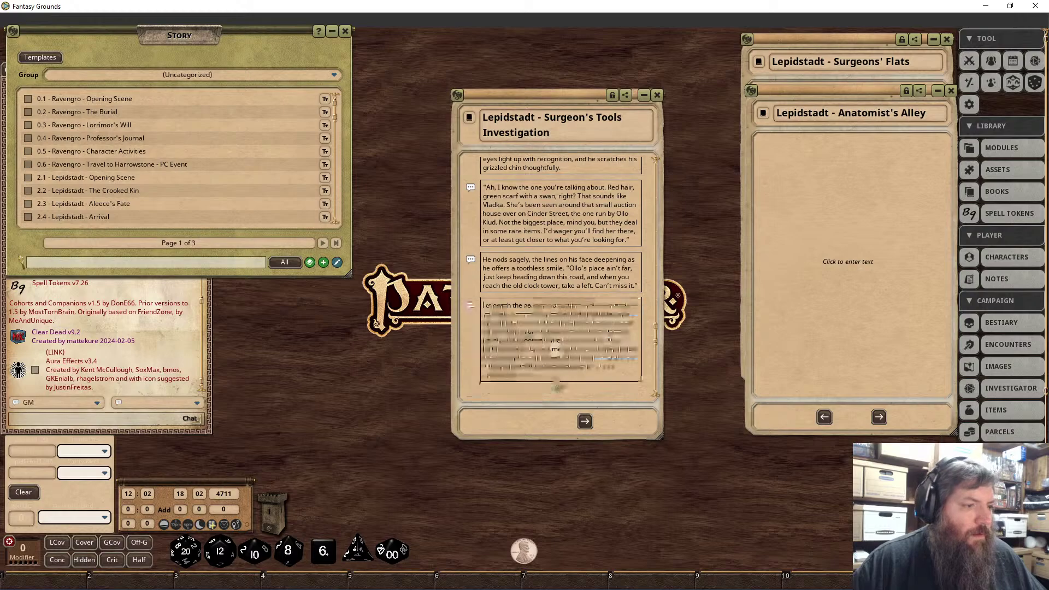
Switch to Paint 3D, start a new canvas without saving the old one, paste the copied street vendor portrait and crop to it.
key("alt+Tab")
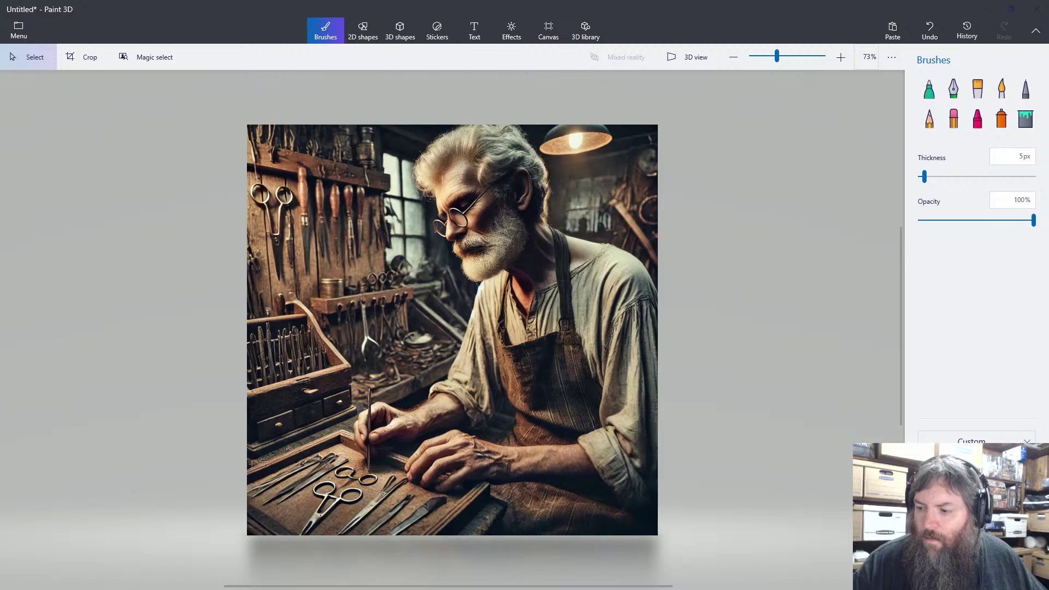
left_click(18, 30)
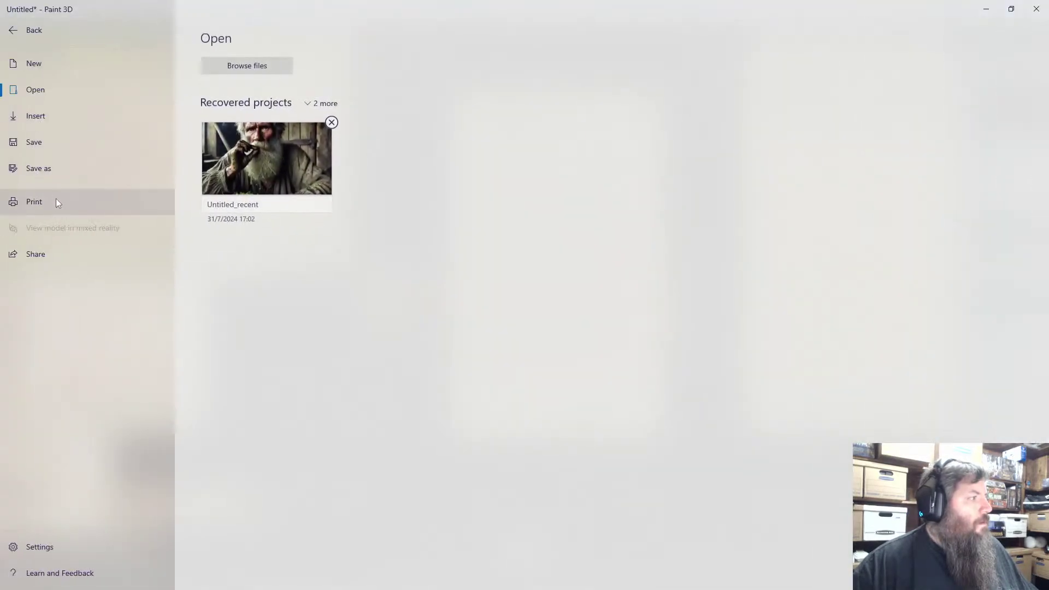
left_click(42, 68)
left_click(522, 326)
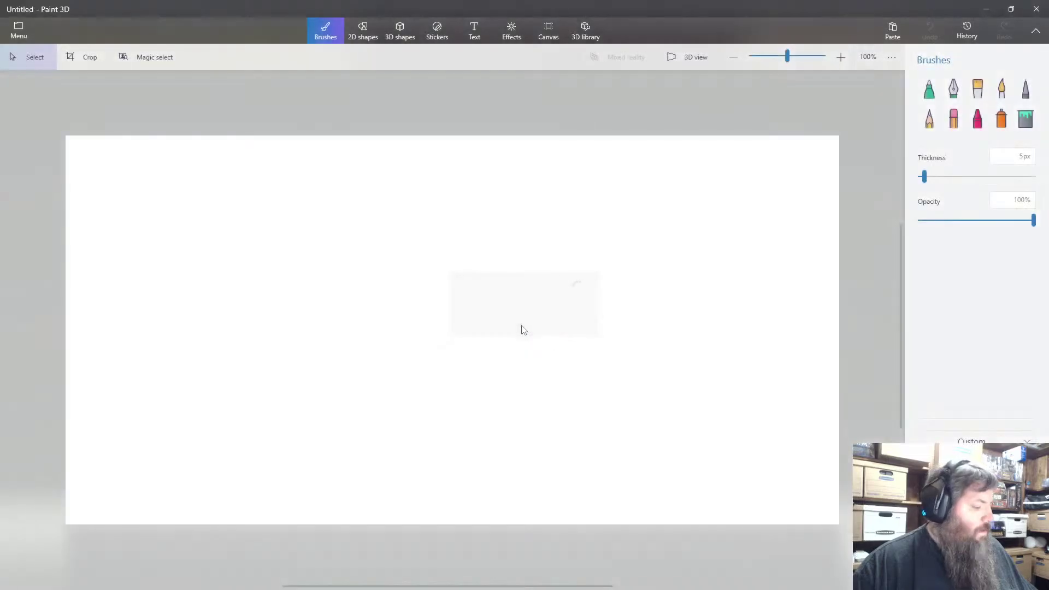
key("ctrl+v")
left_click(89, 60)
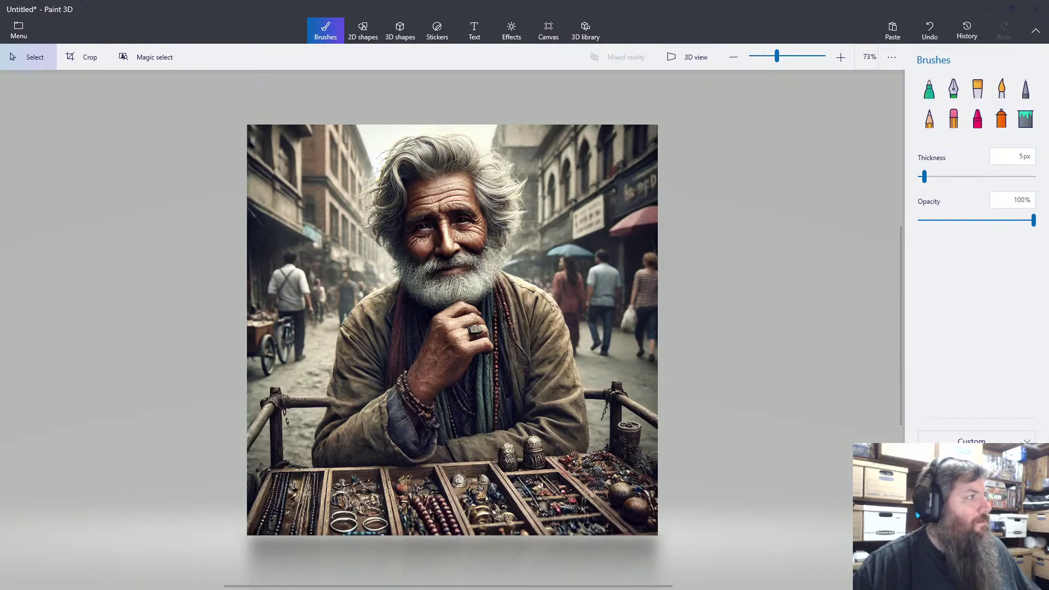
Discard the current portrait, start a new canvas, paste the alternative elderly vendor portrait with the foggy alley and crop to it.
left_click(27, 36)
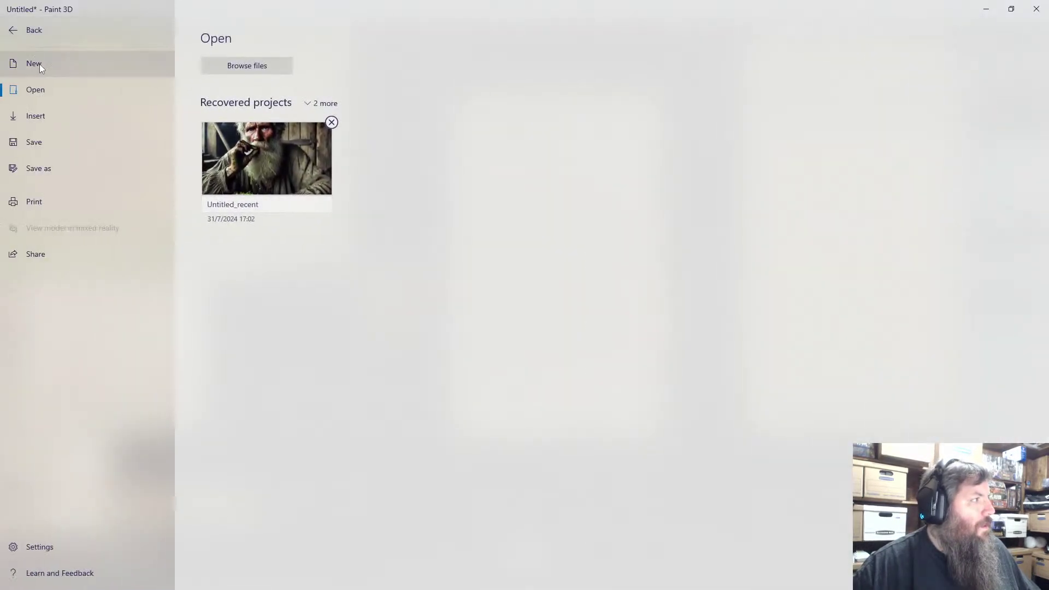
left_click(39, 64)
left_click(531, 323)
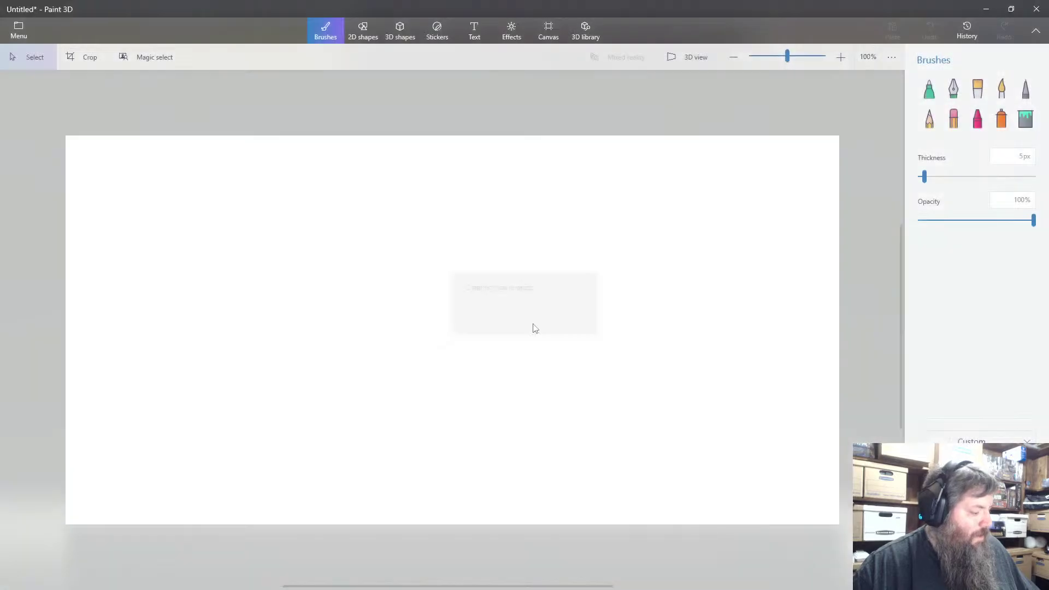
key("ctrl+v")
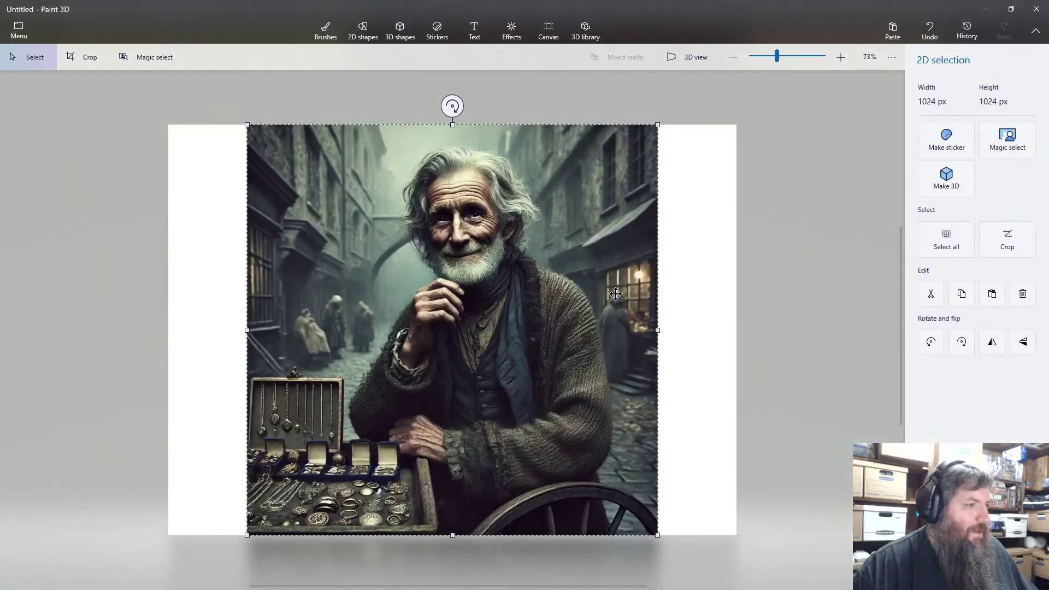
left_click(89, 59)
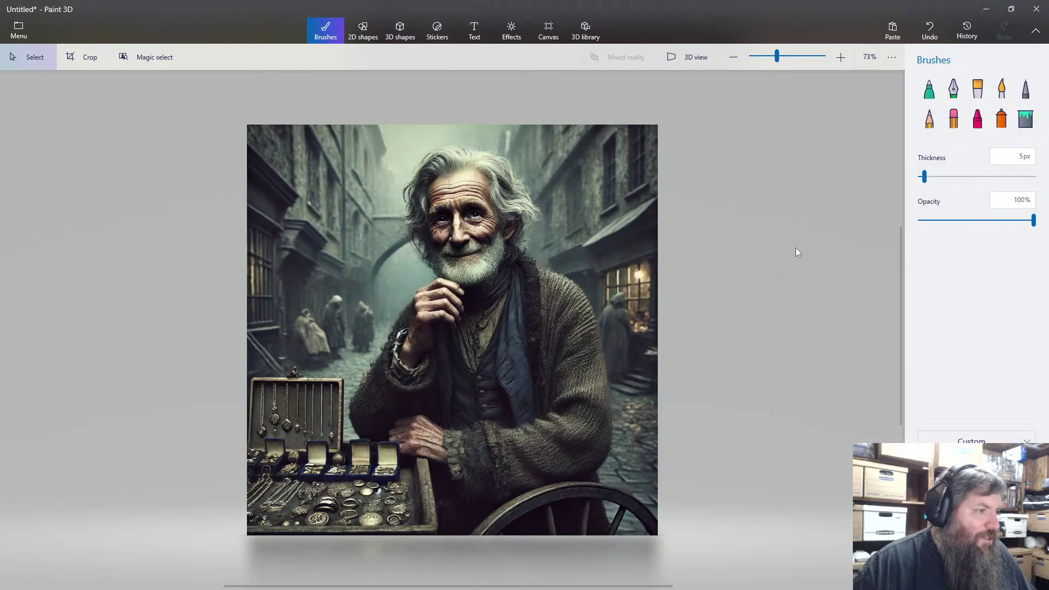
Save the vendor portrait as a PNG image named "Elderly Vendor" in the Book 2 NPC folder.
left_click(24, 30)
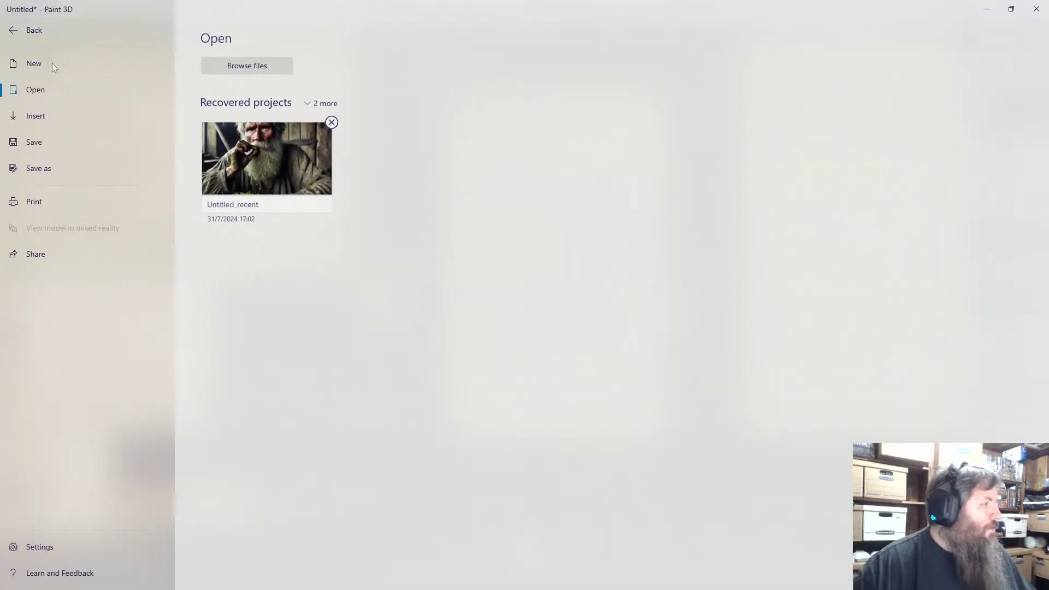
left_click(98, 170)
left_click(241, 109)
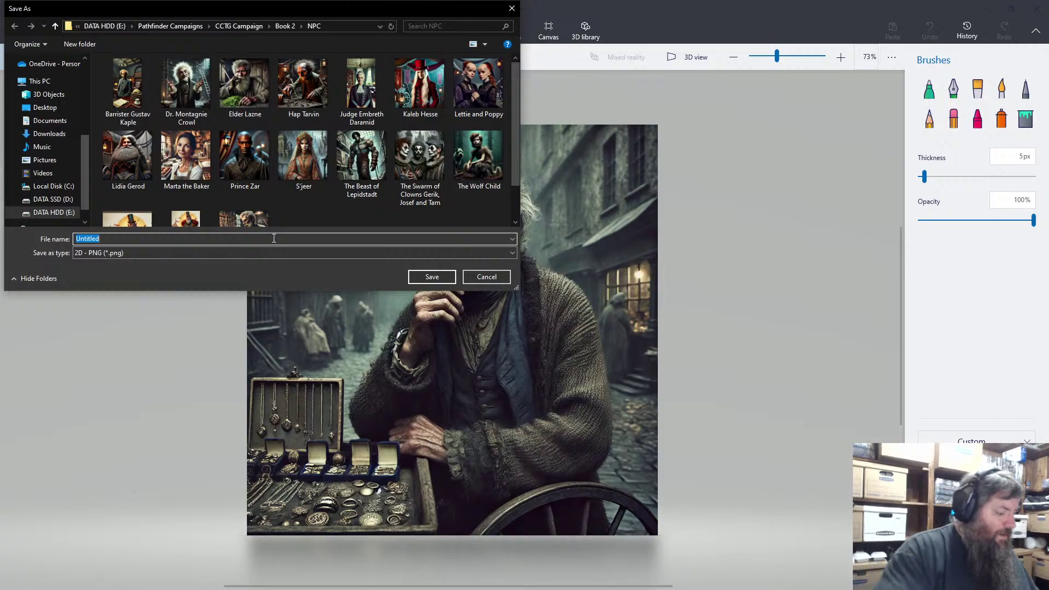
type("Elderly Vendor")
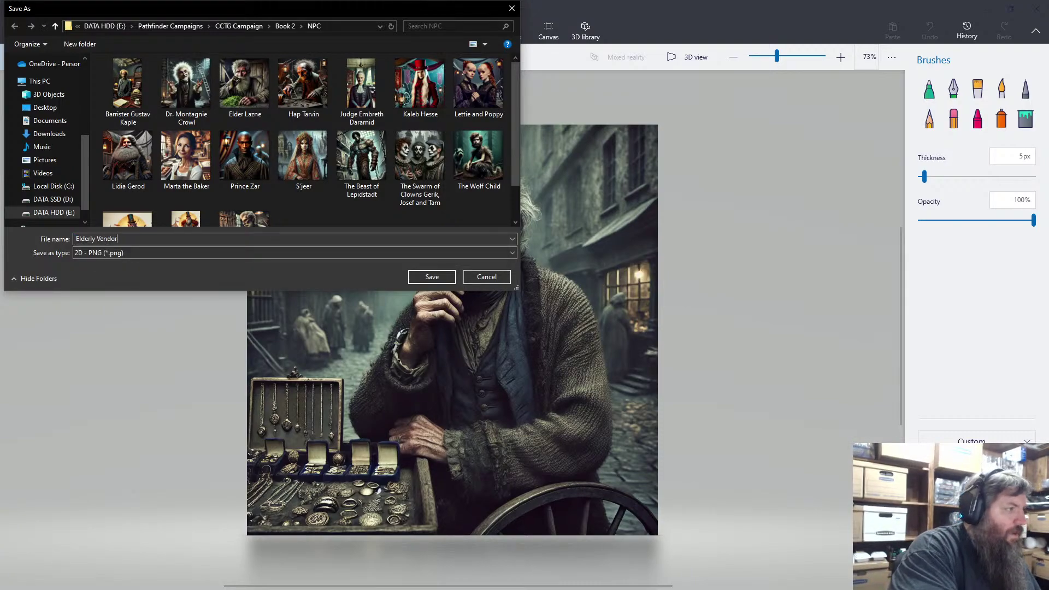
key("Return")
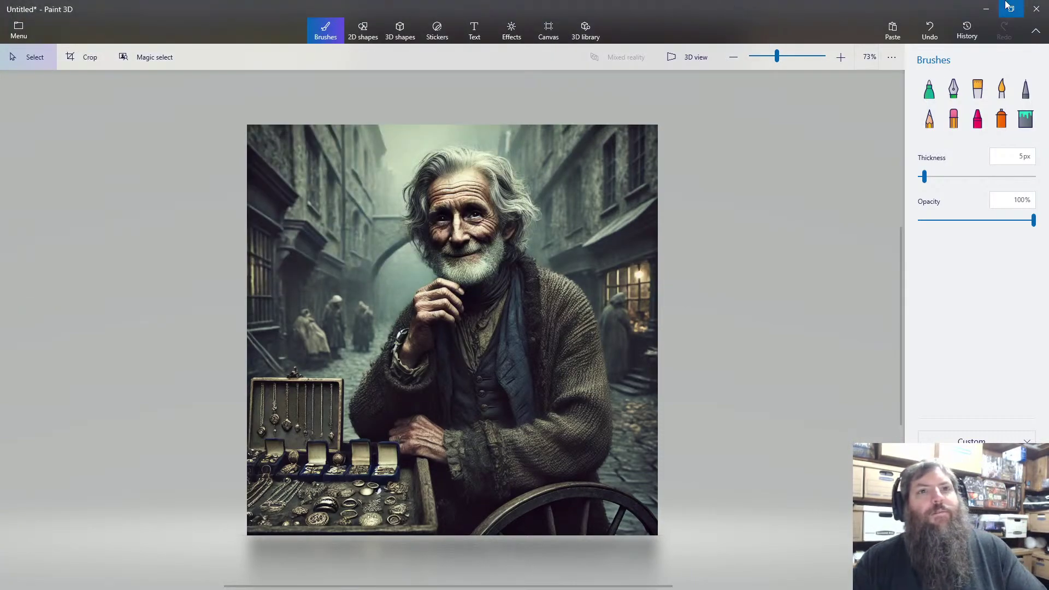
Return to Fantasy Grounds and read the Phase 4 auction house text, its checks and outcome, and the start of Phase 5.
left_click(987, 8)
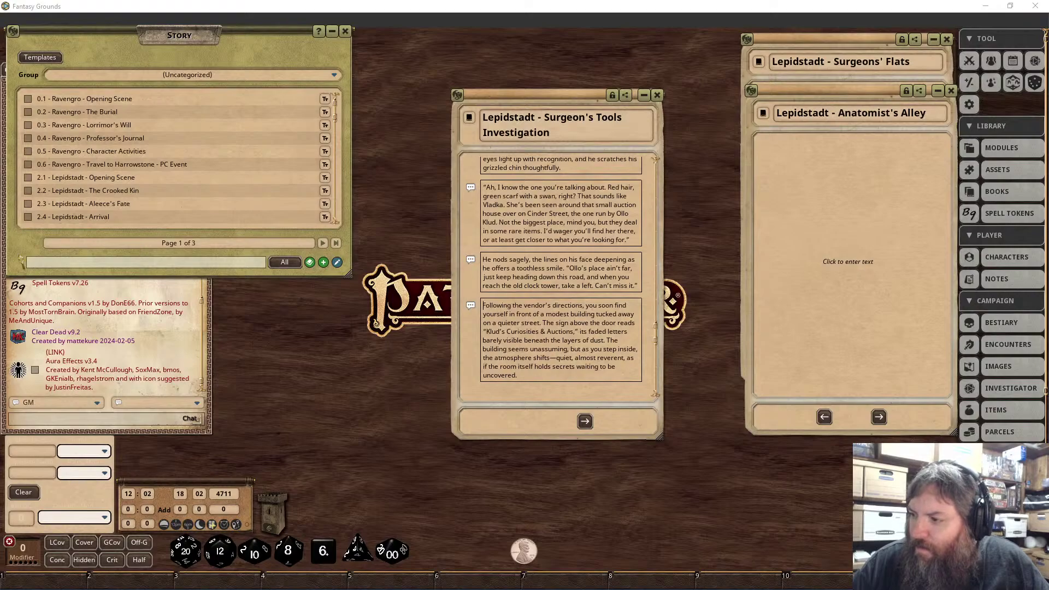
scroll(548, 345, "down", 5)
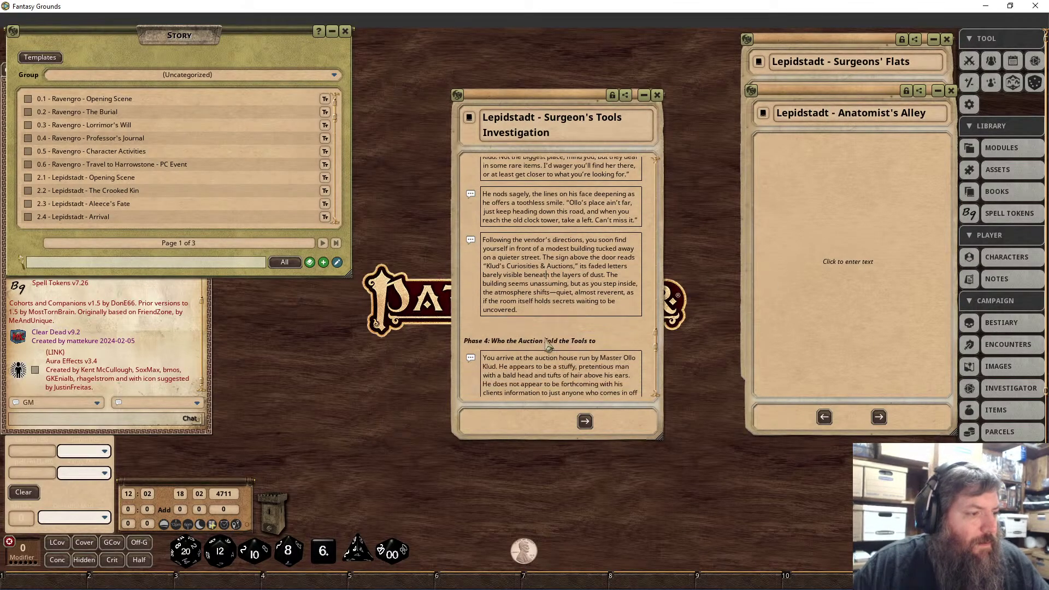
scroll(548, 345, "down", 4)
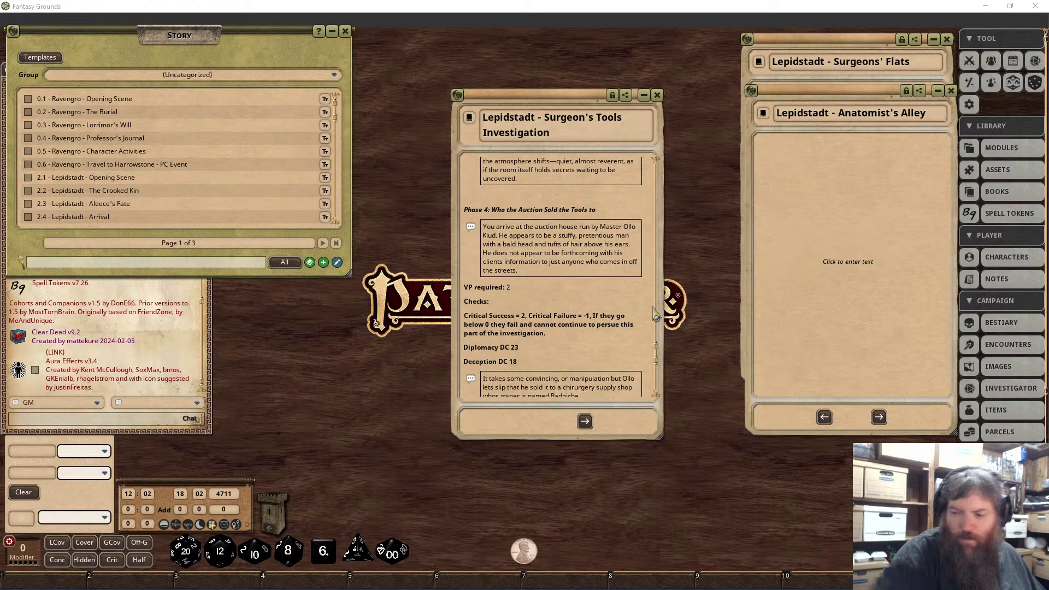
scroll(581, 326, "down", 1)
scroll(581, 326, "down", 3)
left_click_drag(585, 331, 472, 313)
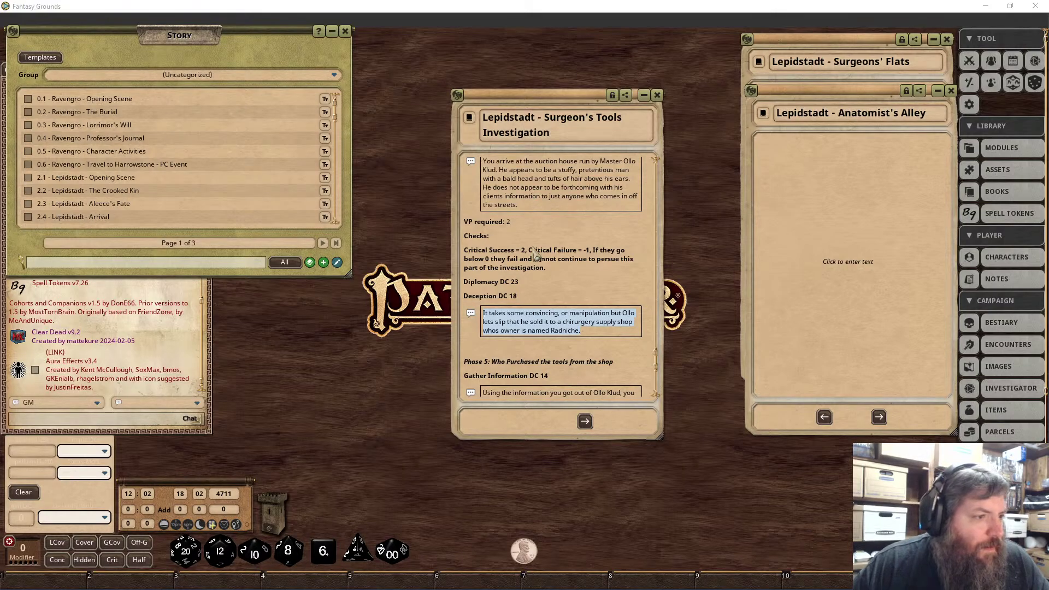
left_click(568, 331)
scroll(570, 332, "down", 2)
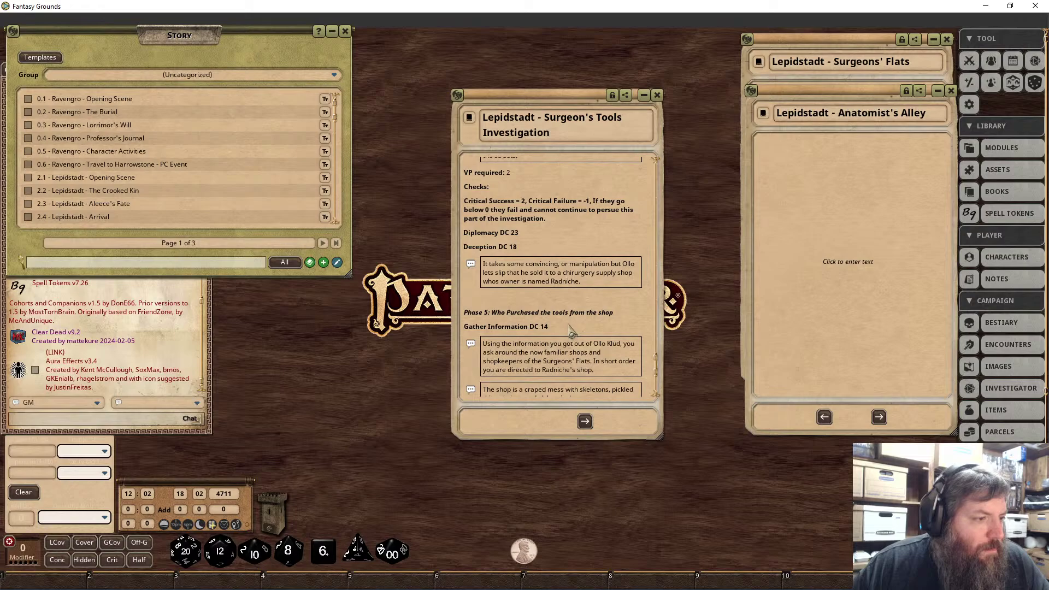
scroll(560, 309, "up", 1)
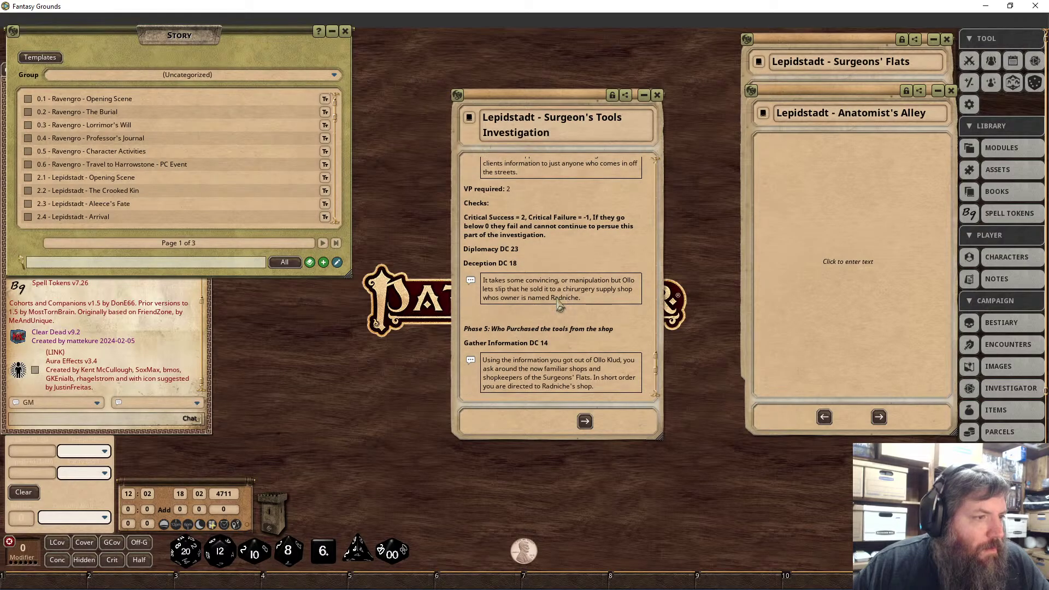
scroll(561, 307, "up", 3)
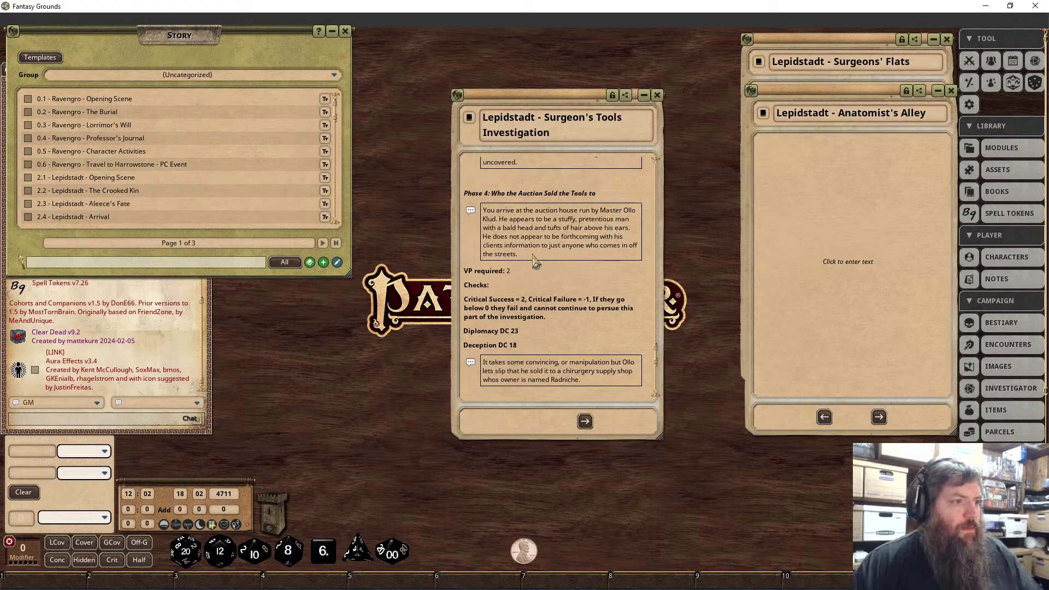
Select the Phase 4 auction house introduction and the preceding "Following the vendor's directions" paragraph as source text for the rewrite.
left_click(466, 212)
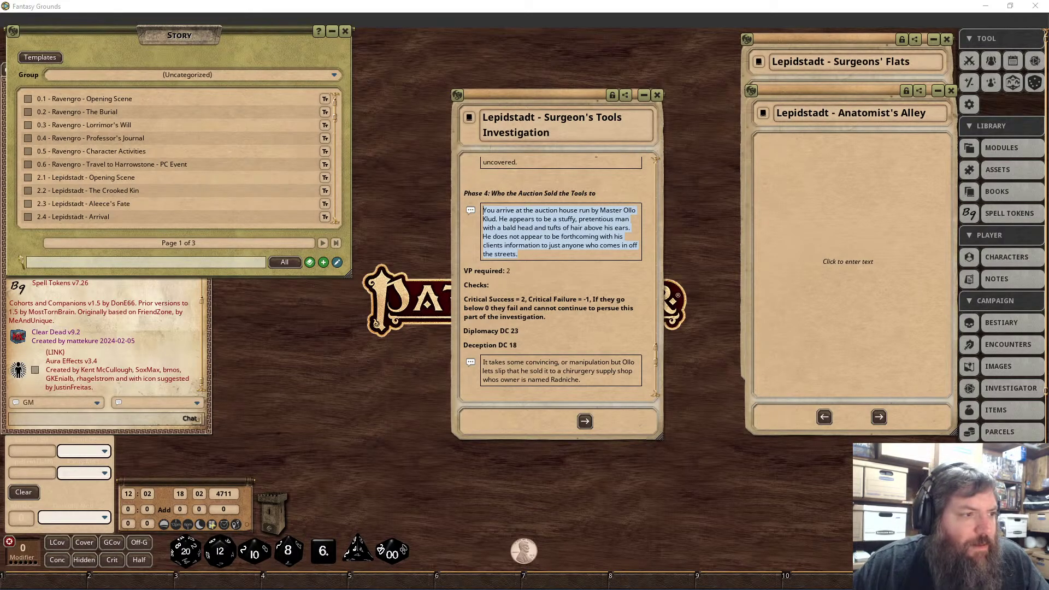
left_click(545, 236)
scroll(548, 236, "up", 3)
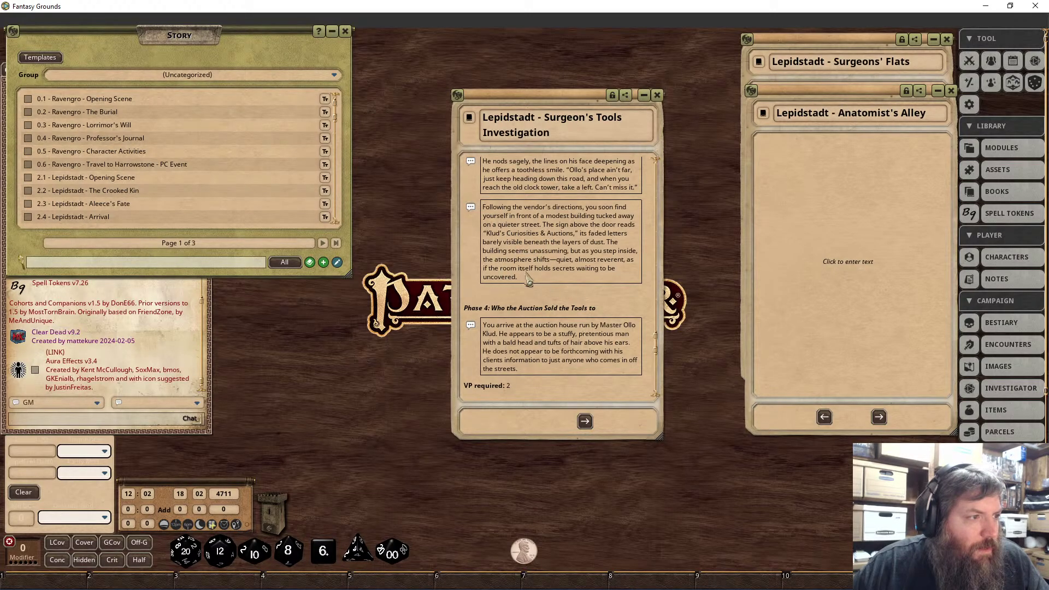
left_click_drag(519, 279, 483, 209)
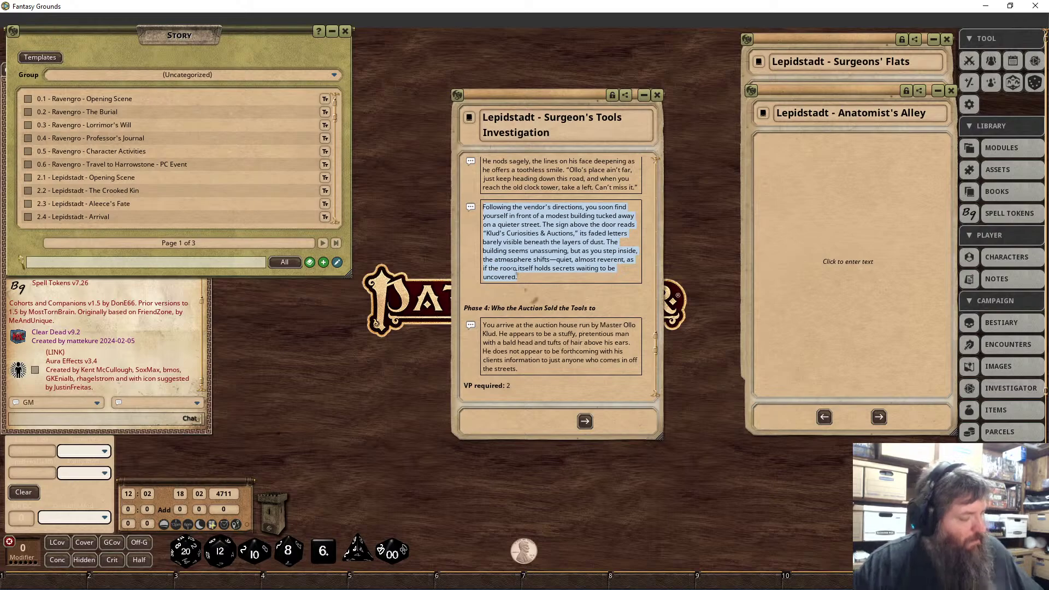
key("alt+Tab")
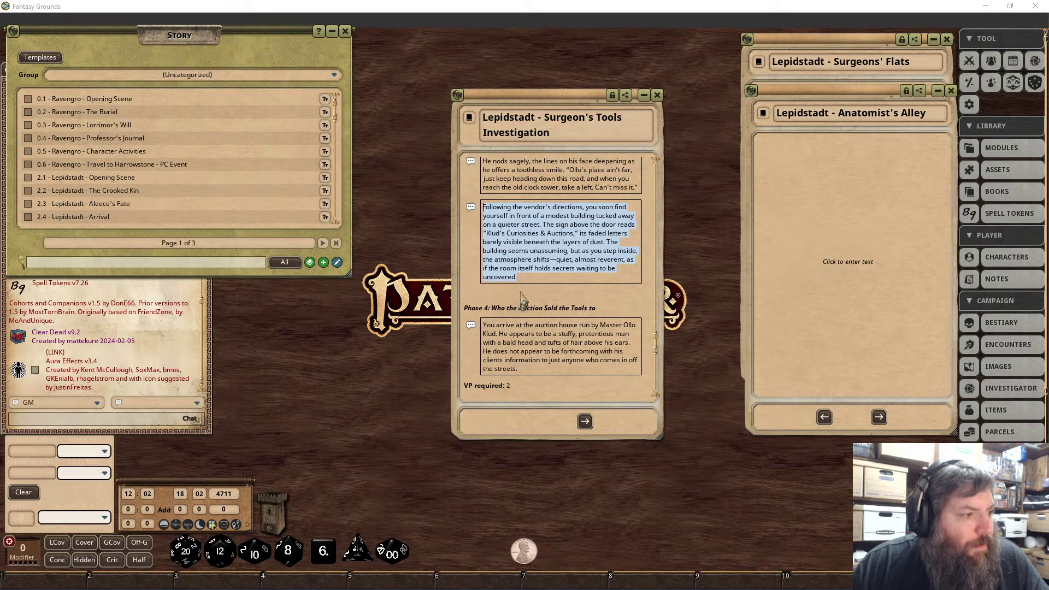
Delete the boxed "Following the vendor's directions" paragraph above the Phase 4 heading.
left_click(513, 262)
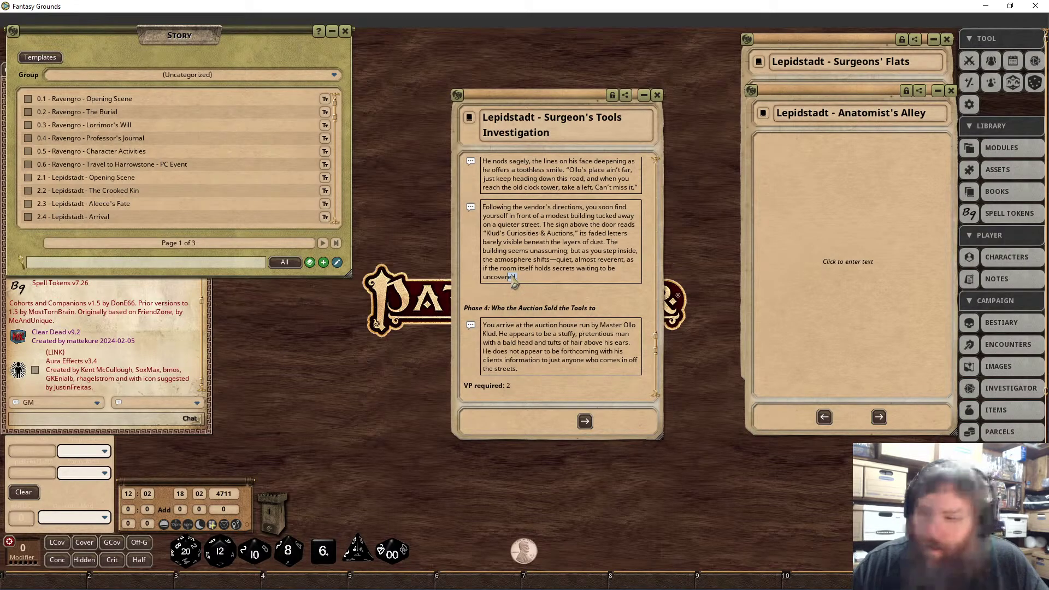
left_click_drag(517, 277, 504, 242)
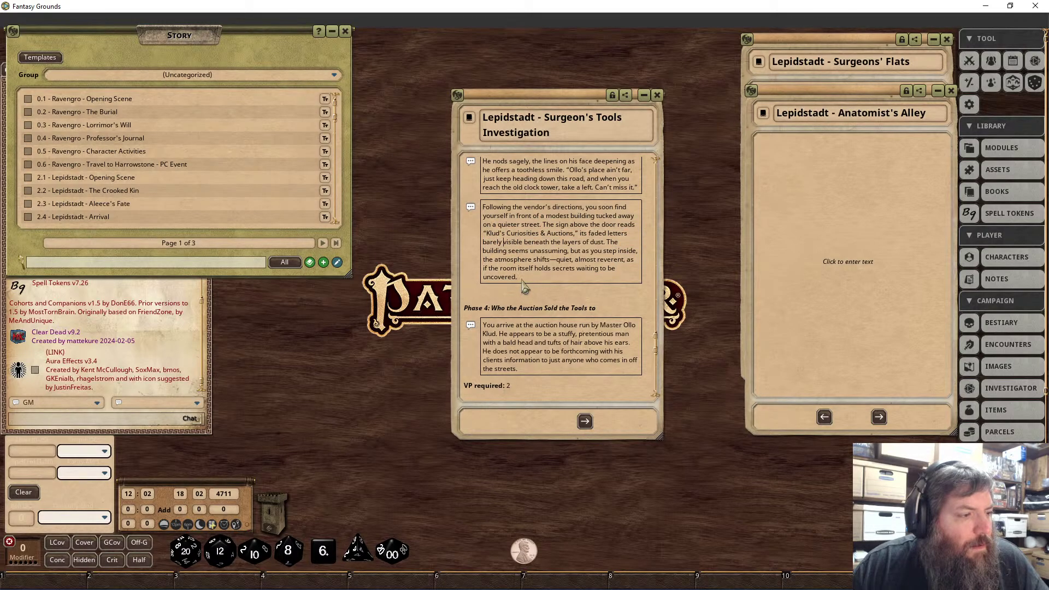
left_click(522, 278)
key("ctrl+a")
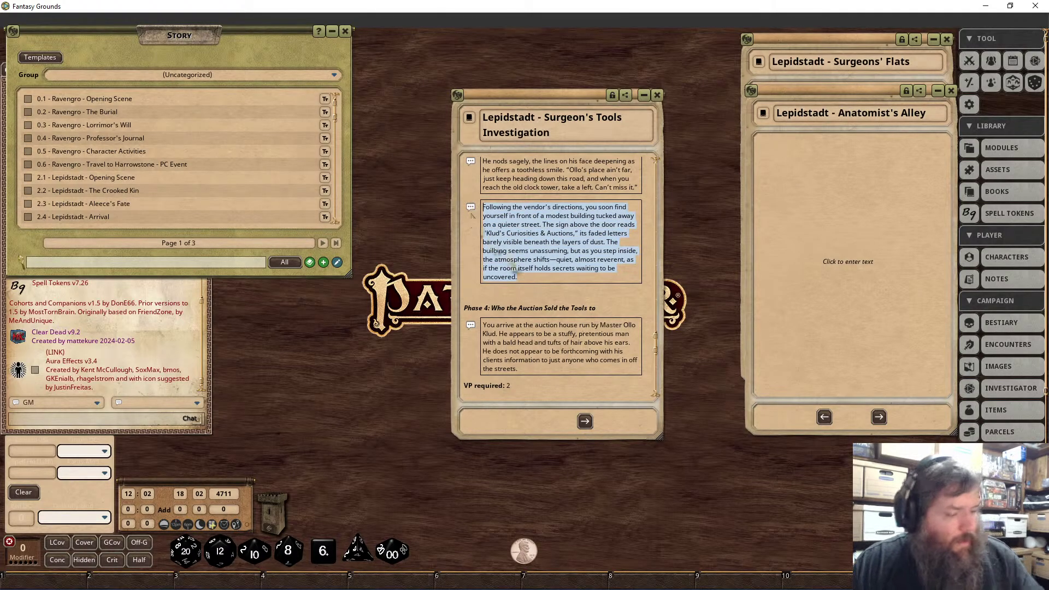
key("BackSpace")
key("BackSpace")
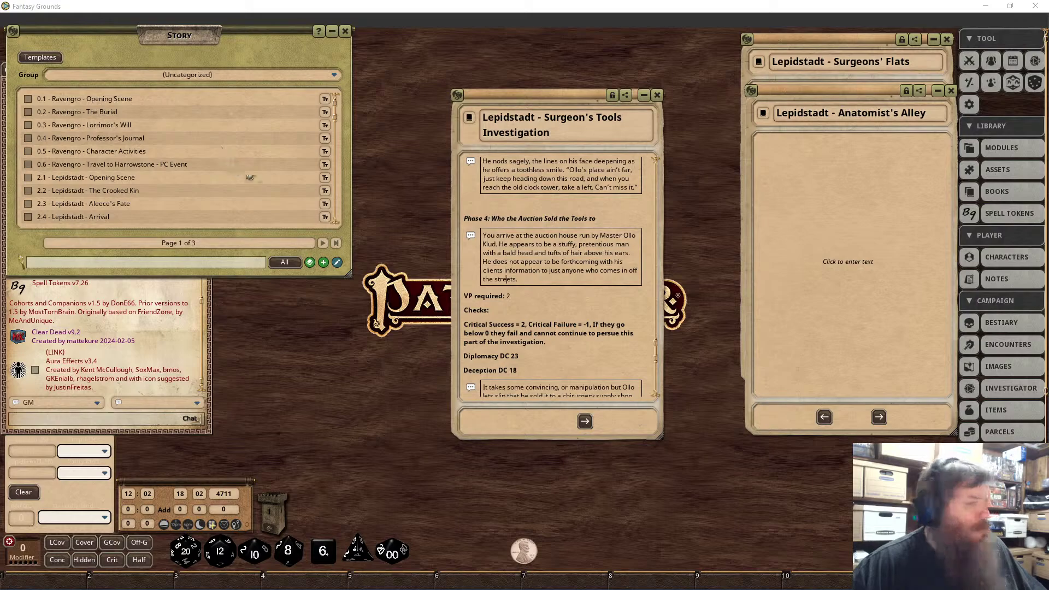
Replace the Phase 4 introduction with the expanded auction house description and format the paragraph about its quiet interior as a chat box.
left_click_drag(518, 280, 467, 241)
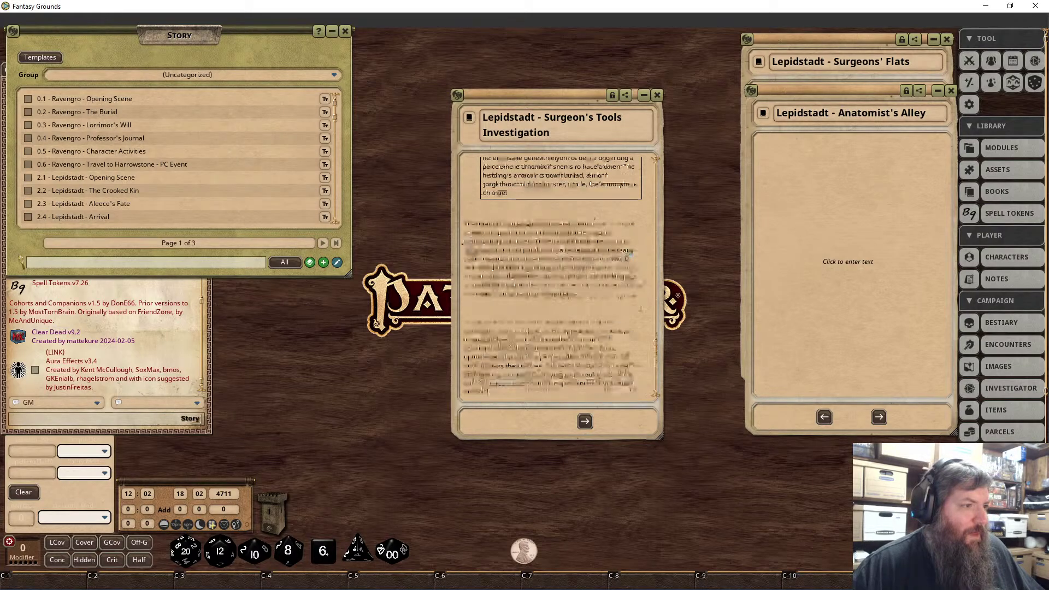
scroll(558, 273, "down", 5)
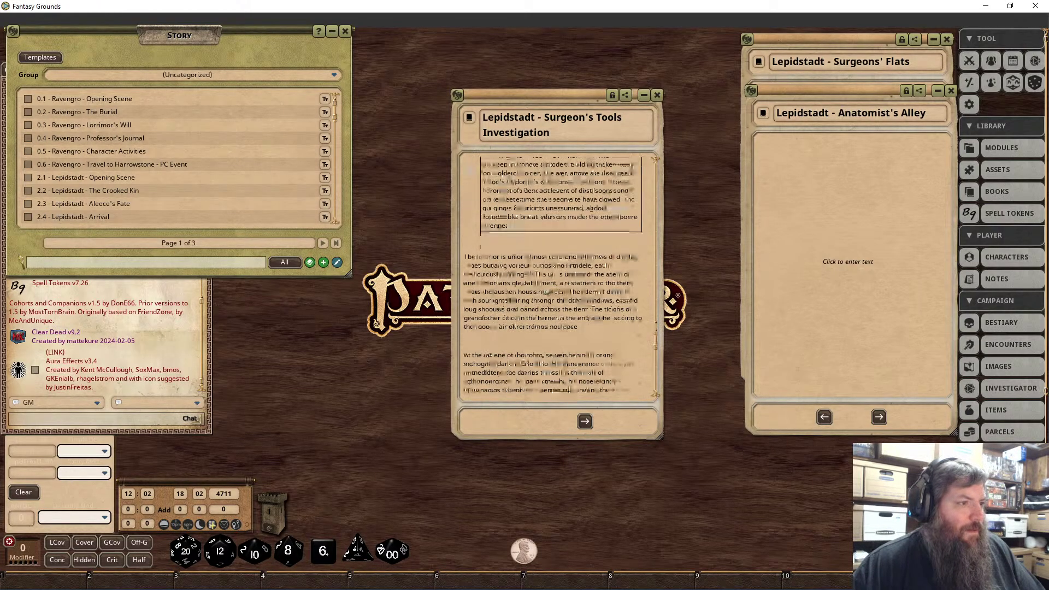
scroll(580, 320, "down", 1)
left_click_drag(588, 325, 465, 243)
right_click(502, 261)
left_click(494, 264)
scroll(507, 361, "down", 3)
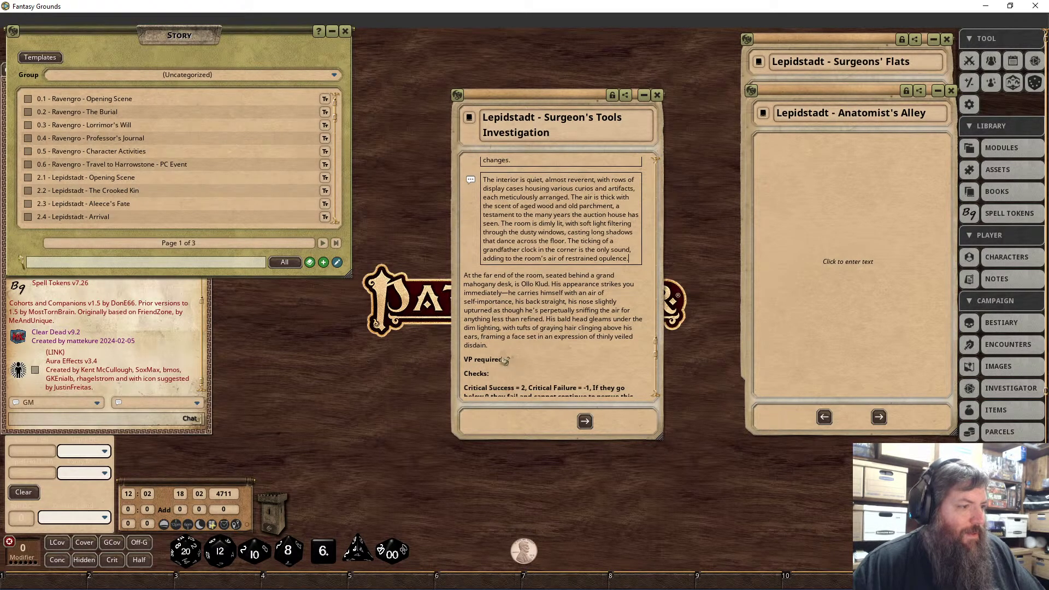
Format the paragraph describing Ollo Klud at his mahogany desk as a chat box.
left_click_drag(489, 346, 429, 276)
right_click(539, 308)
left_click(569, 340)
left_click(599, 369)
scroll(585, 330, "down", 3)
scroll(586, 329, "down", 3)
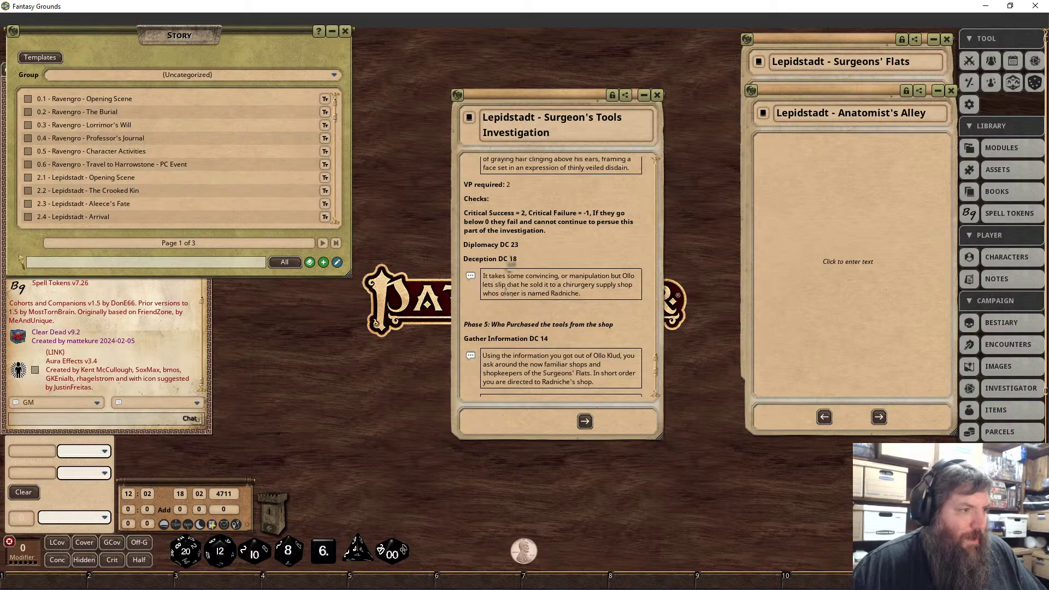
Add the "As you approach, Ollo looks up from a ledger" paragraph above the VP requirement and format it as a chat box.
scroll(524, 262, "up", 2)
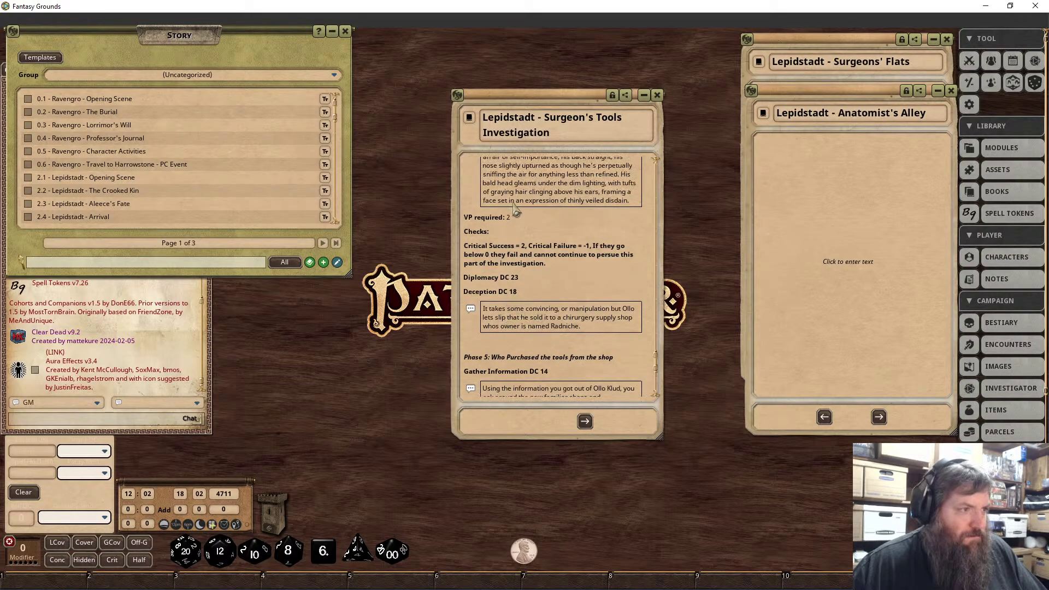
left_click(640, 210)
key("Return")
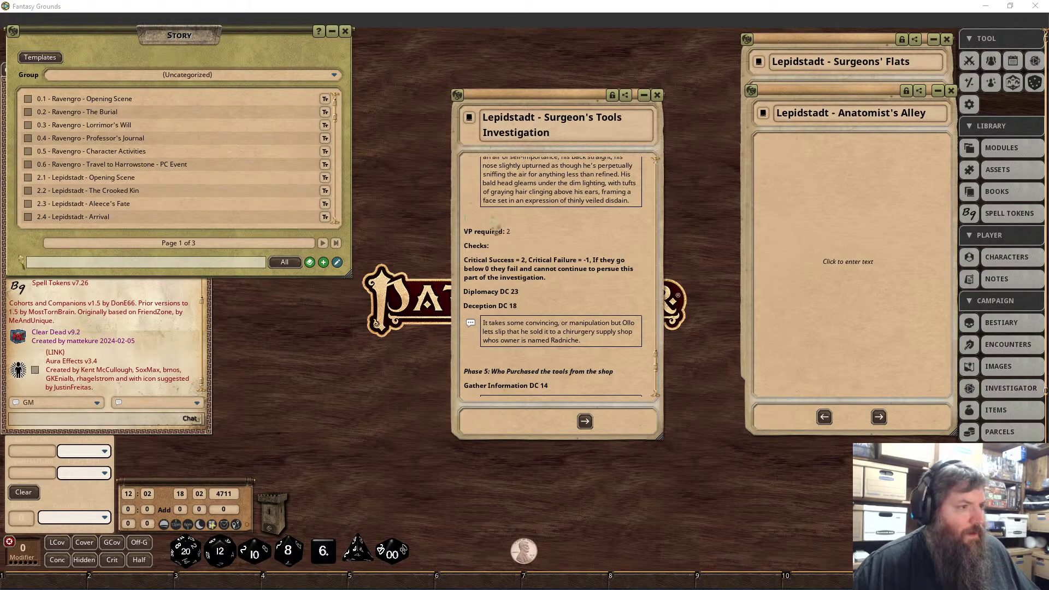
type("As you approach, Ollo looks up from a ledger, his sharp eyes narrowing as he assesses your presence. He offers a tight-lipped smile that doesn’t quite reach his eyes, his hands resting on the desk as though they belong to a man accustomed to having things his way.")
left_click_drag(578, 260, 464, 218)
right_click(508, 264)
left_click(538, 296)
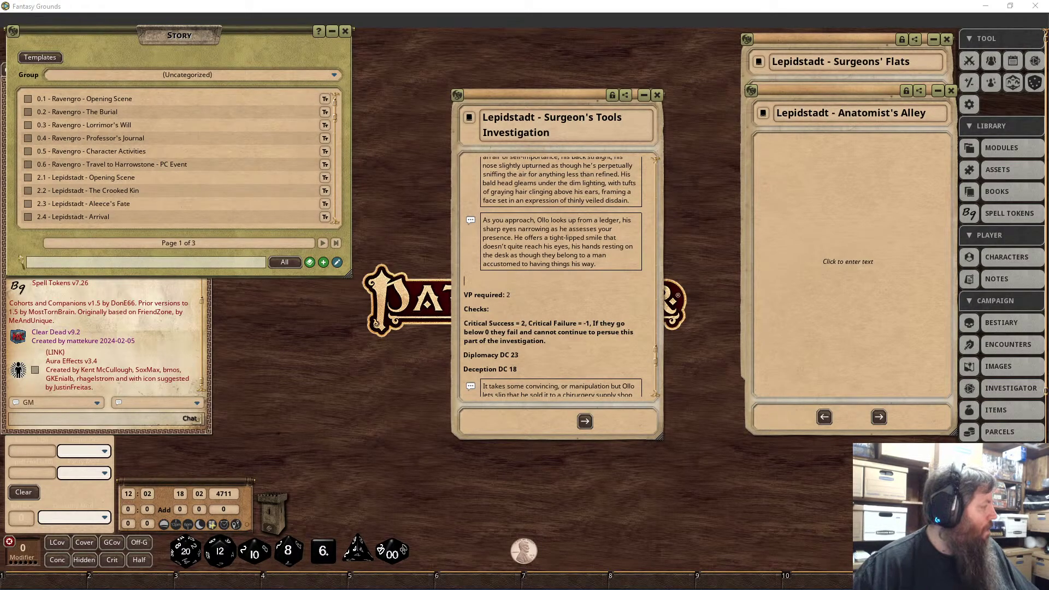
Add Ollo's "Welcome to Klud's Curiosities & Auctions" greeting above the VP requirement and format it as a chat box.
left_click(499, 285)
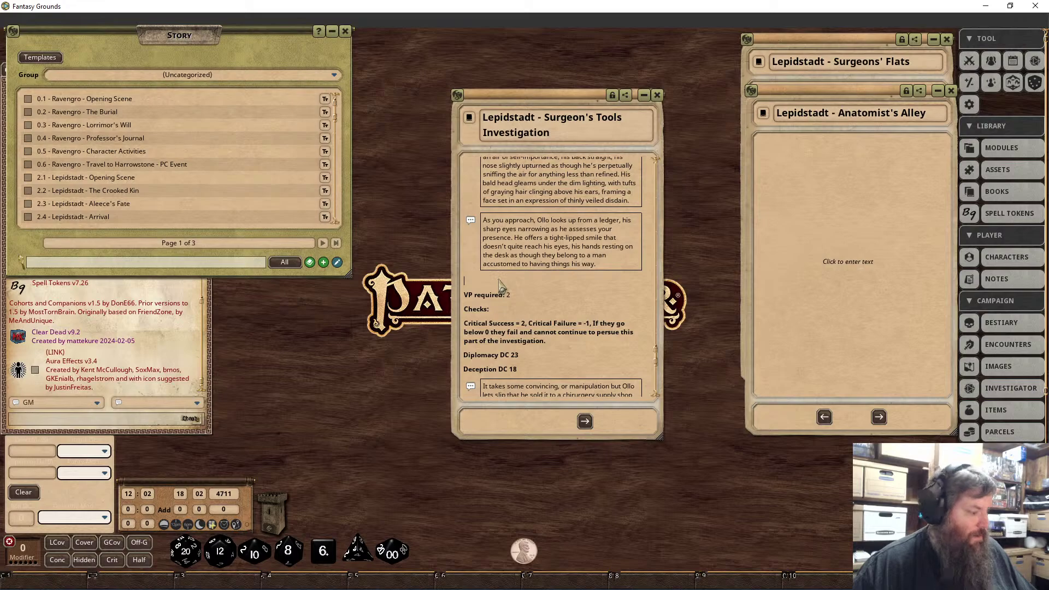
type("\"Welcome to Klud’s Curiosities & Auctions,\" he begins, his voice smooth but laced with condescension. \"What can I do for you?\"")
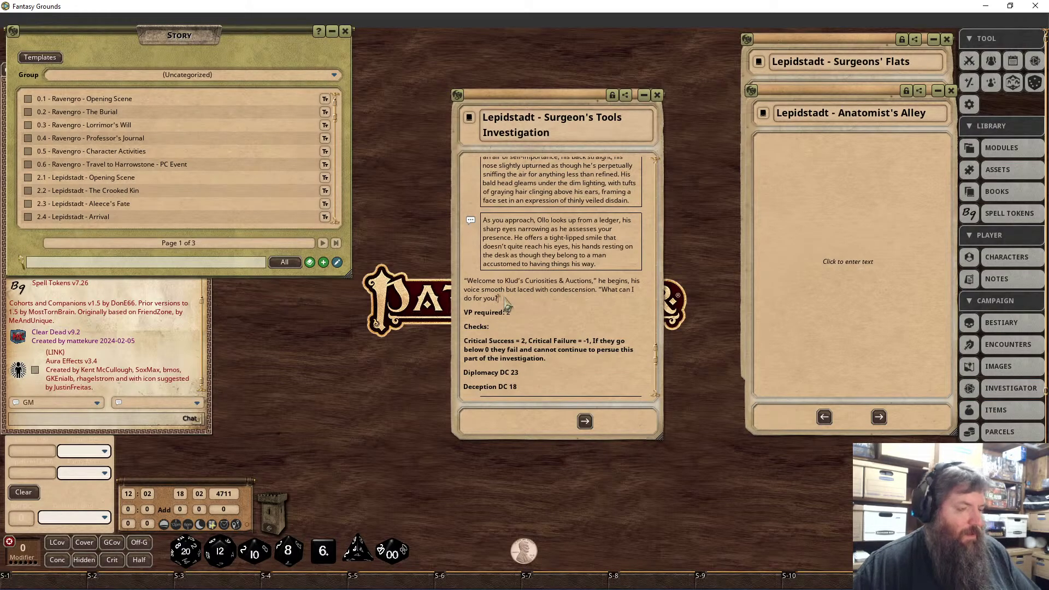
left_click(458, 282, "shift")
right_click(488, 290)
left_click(505, 314)
left_click(531, 349)
scroll(535, 334, "down", 2)
scroll(535, 335, "down", 2)
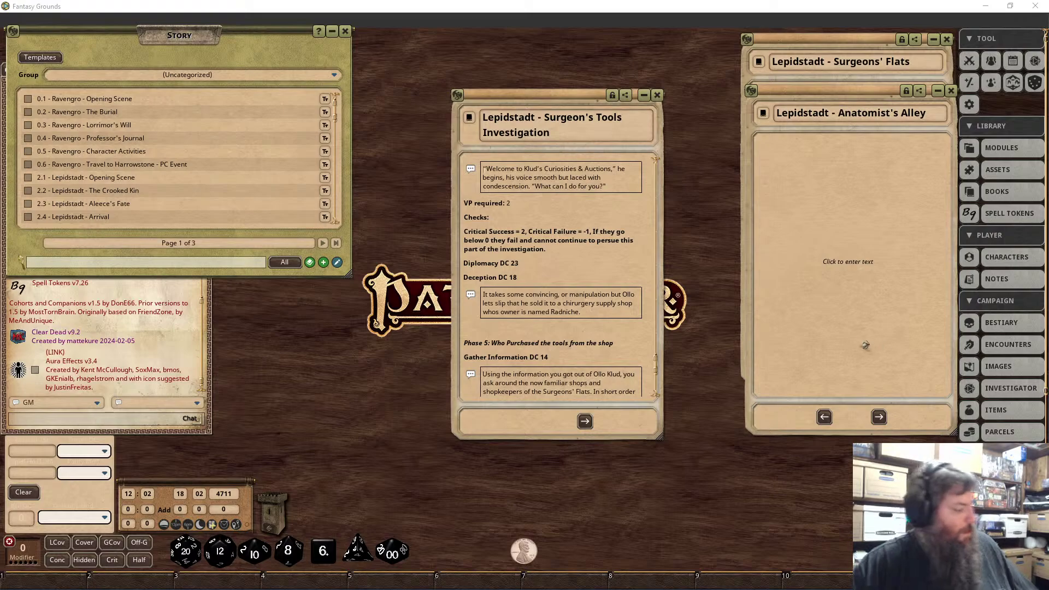
Replace the Phase 4 outcome text with Ollo's grudging admission about Radniche and format its "He leans back slightly" paragraph as a chat box.
left_click_drag(581, 312, 443, 288)
type("\"It seems you’re more persistent than I gave you credit for,\" Ollo admits grudgingly, a hint of irritation creeping into his voice. \"Very well, perhaps there was a transaction that fits your description. The tools you’re asking about—they were sold to a chirurgery supply shop. The owner is one Radniche.\" He leans back slightly, crossing his arms as if trying to regain some semblance of control. \"But I assure you, this is as far as my knowledge extends. Radniche runs his business with a certain… discretion, much like myself. I’d suggest you tread carefully—he’s not one to appreciate prying eyes.\"")
scroll(493, 286, "down", 1)
right_click(484, 295)
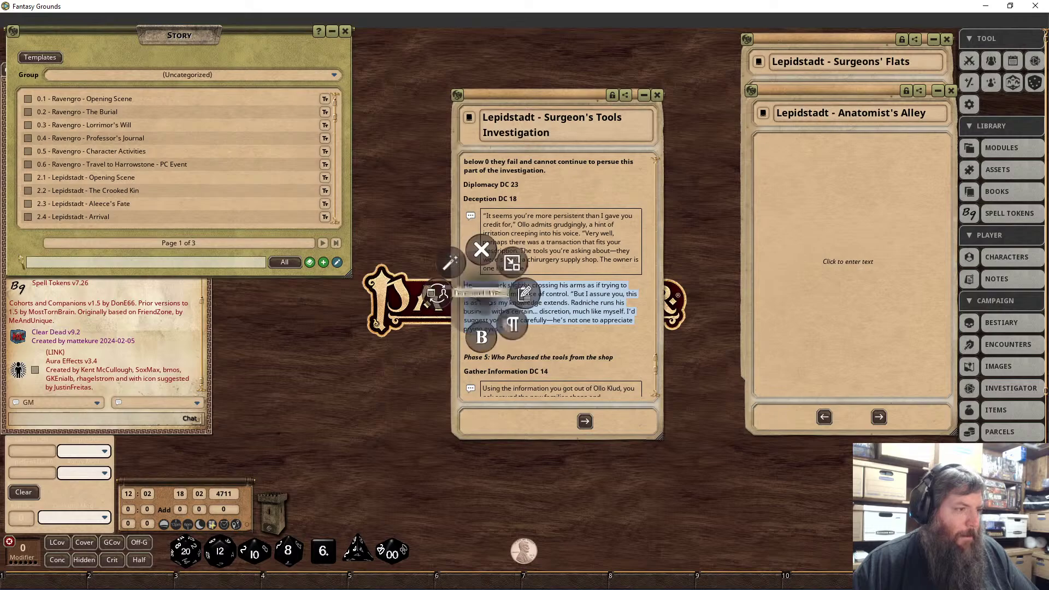
left_click(536, 287)
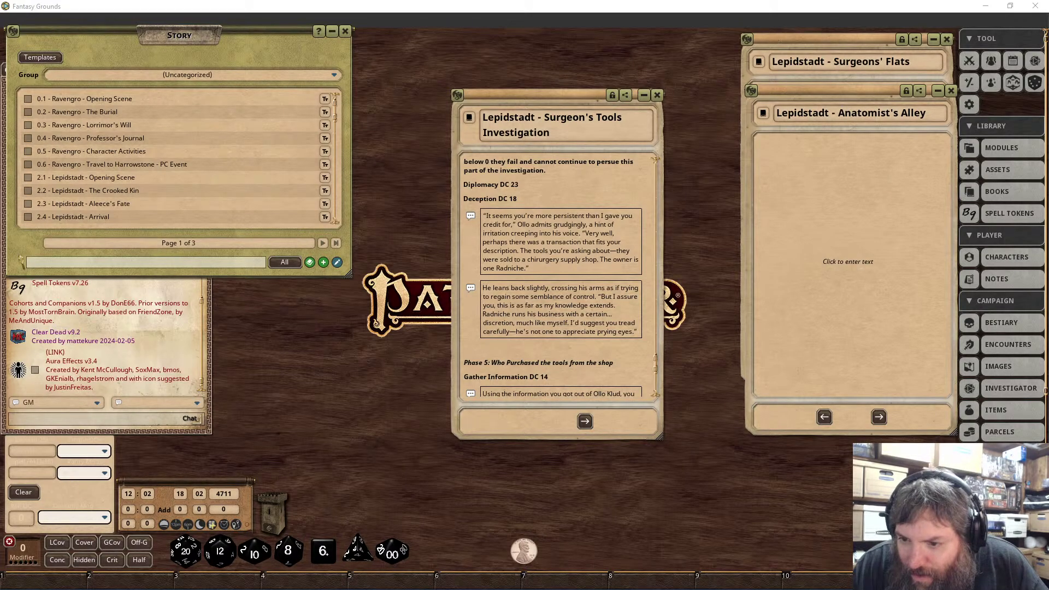
Switch to Paint 3D, start a new canvas without saving the vendor portrait, paste the Ollo Klud portrait and crop to it.
key("alt+Tab")
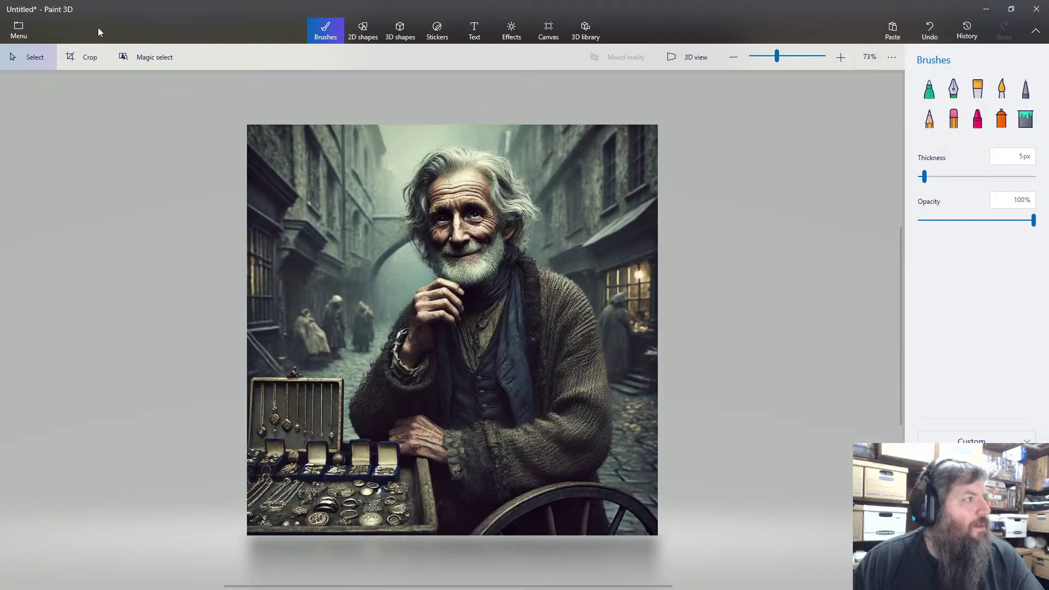
left_click(13, 30)
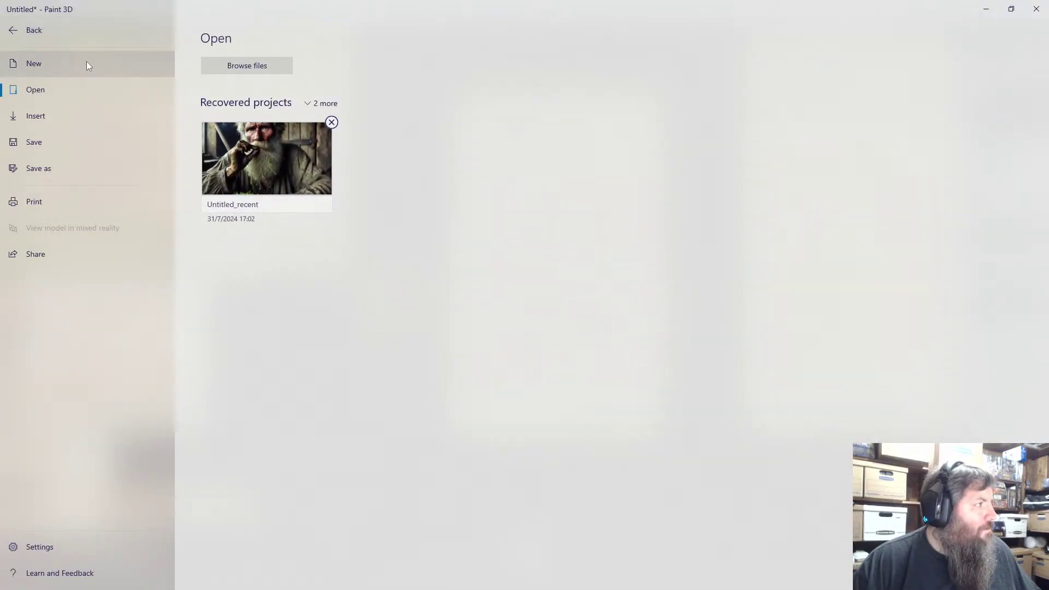
left_click(87, 62)
left_click(526, 323)
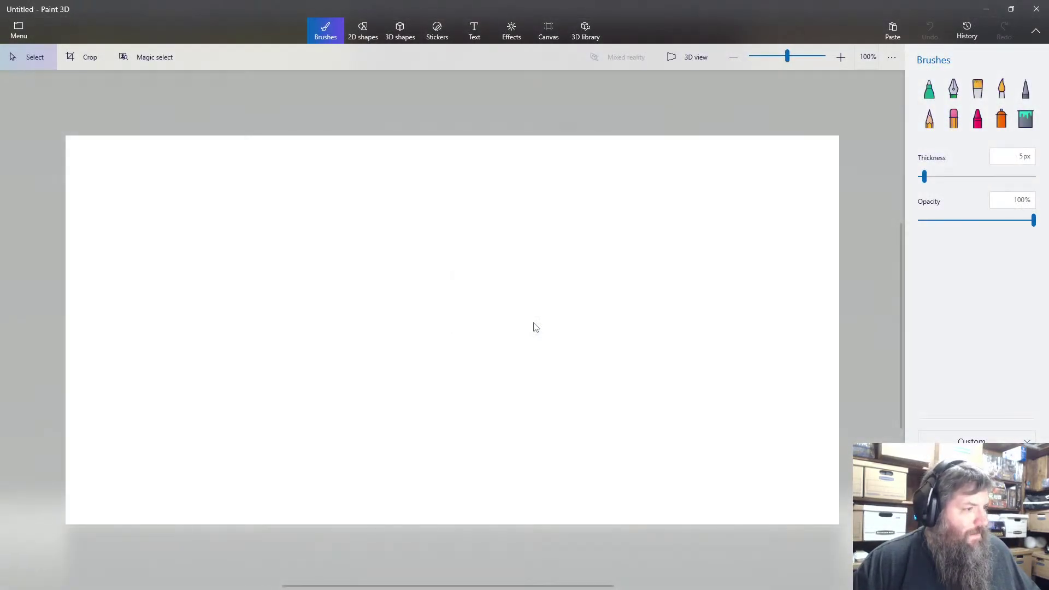
key("ctrl+v")
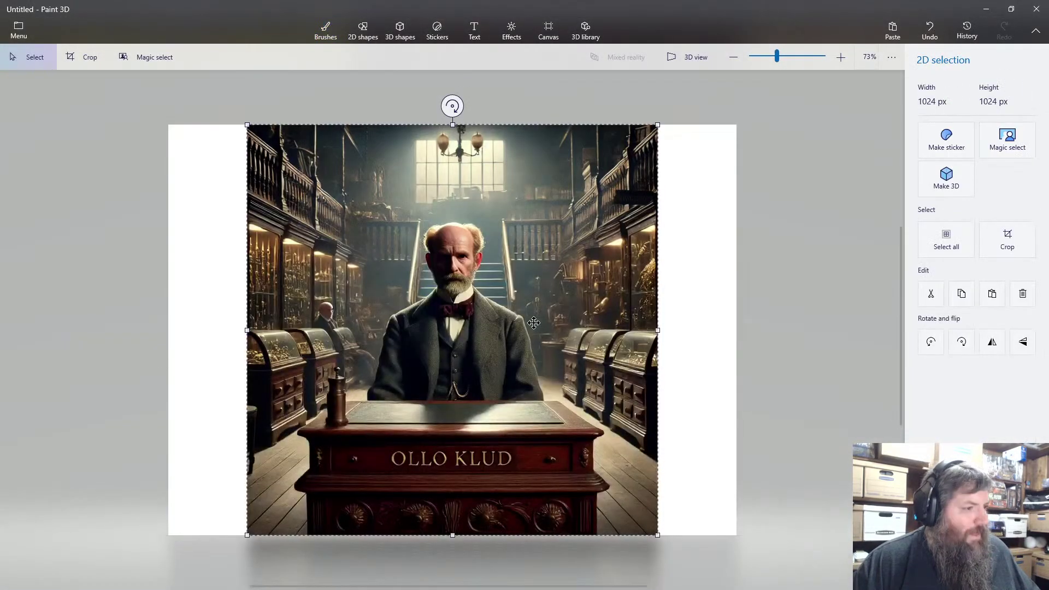
left_click(77, 59)
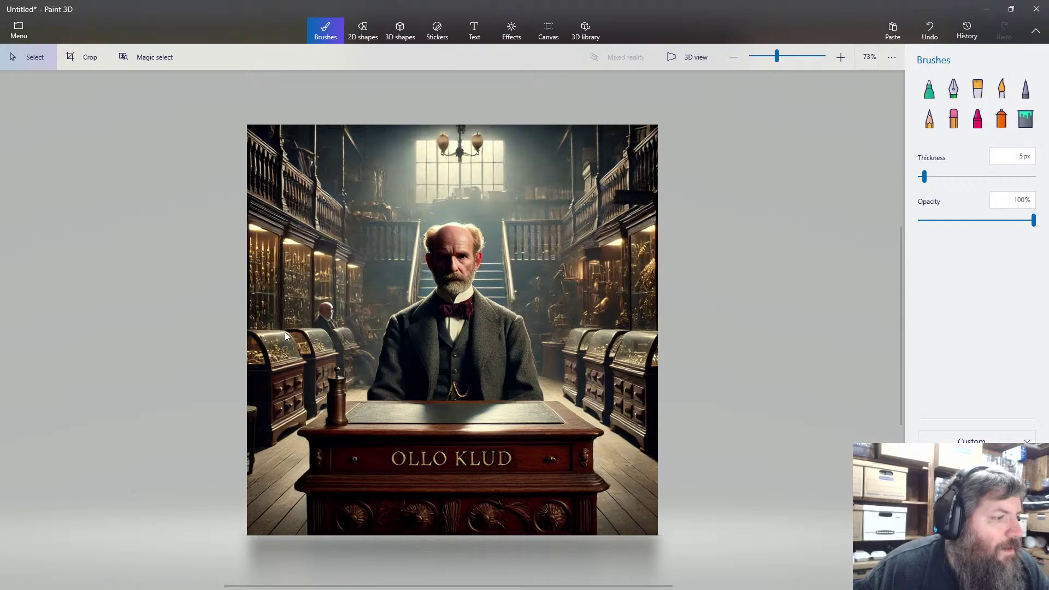
Save the portrait as a PNG image named "Ollo Klud" in the Book 2 NPC folder.
right_click(488, 318)
left_click(391, 267)
left_click(18, 30)
left_click(68, 176)
left_click(239, 129)
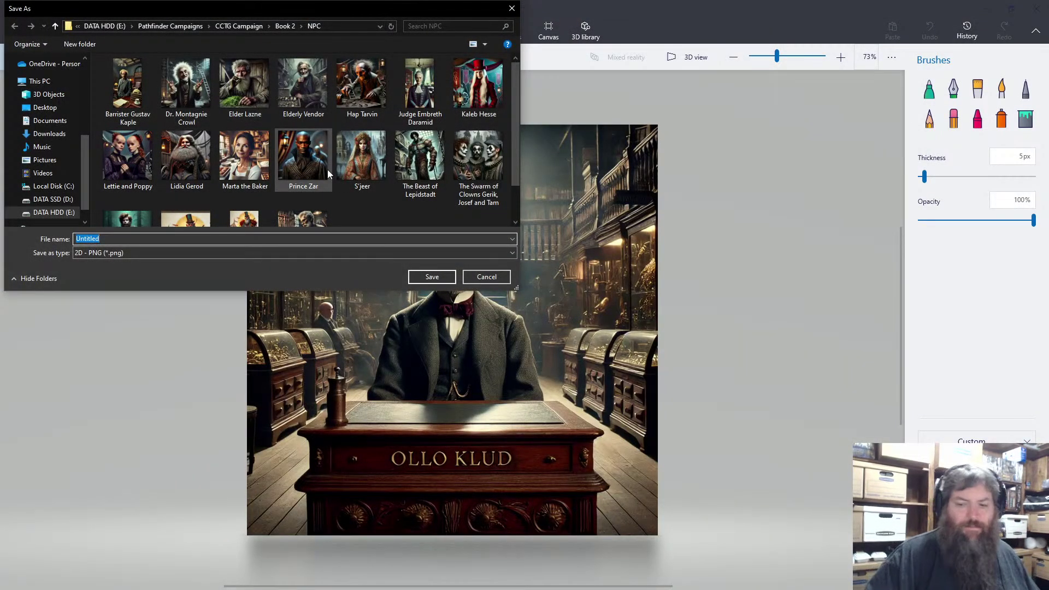
type("Ollo Klud")
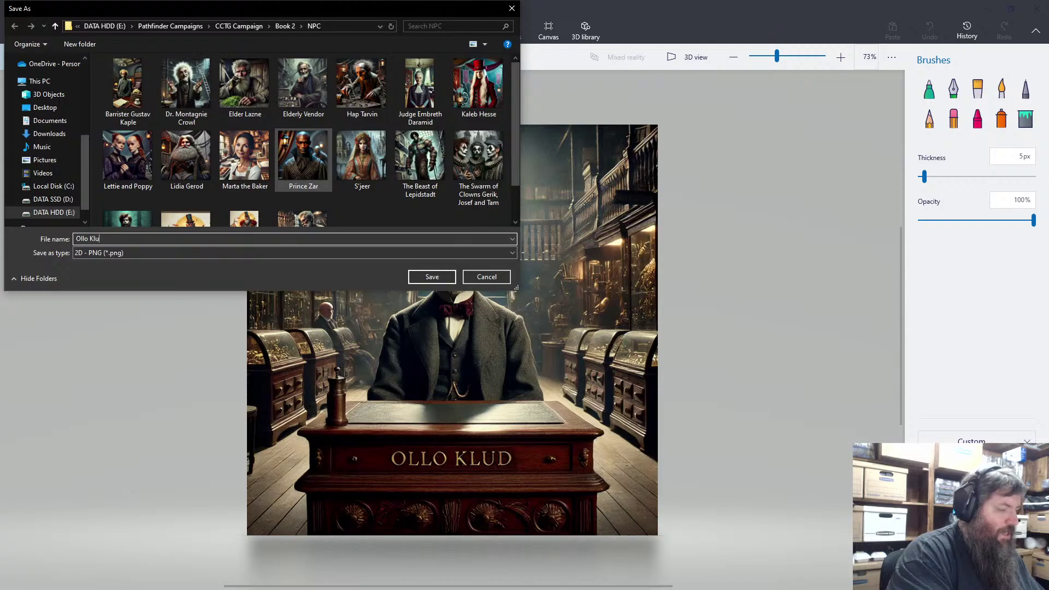
left_click(425, 279)
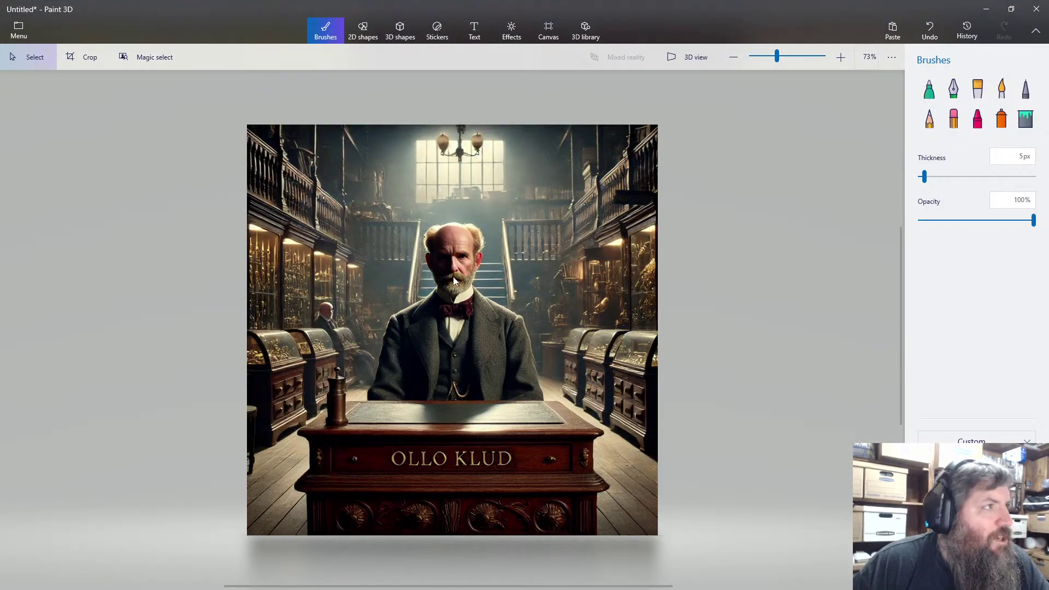
Return to Fantasy Grounds and replace the Phase 5 Gather Information text with the "Armed with the name Radniche" paragraph.
left_click(984, 9)
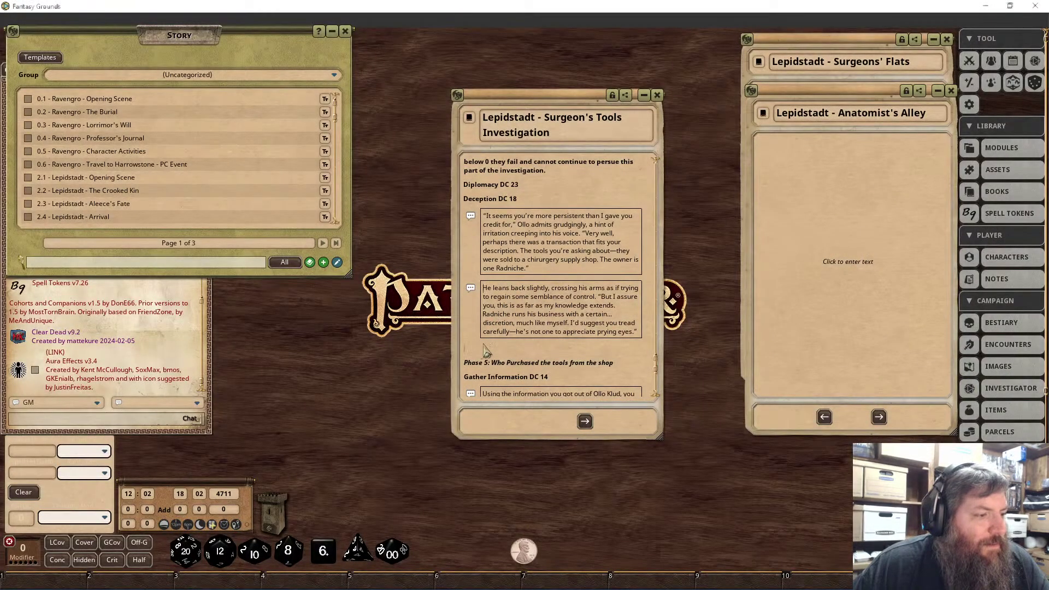
scroll(483, 348, "down", 6)
scroll(483, 348, "up", 1)
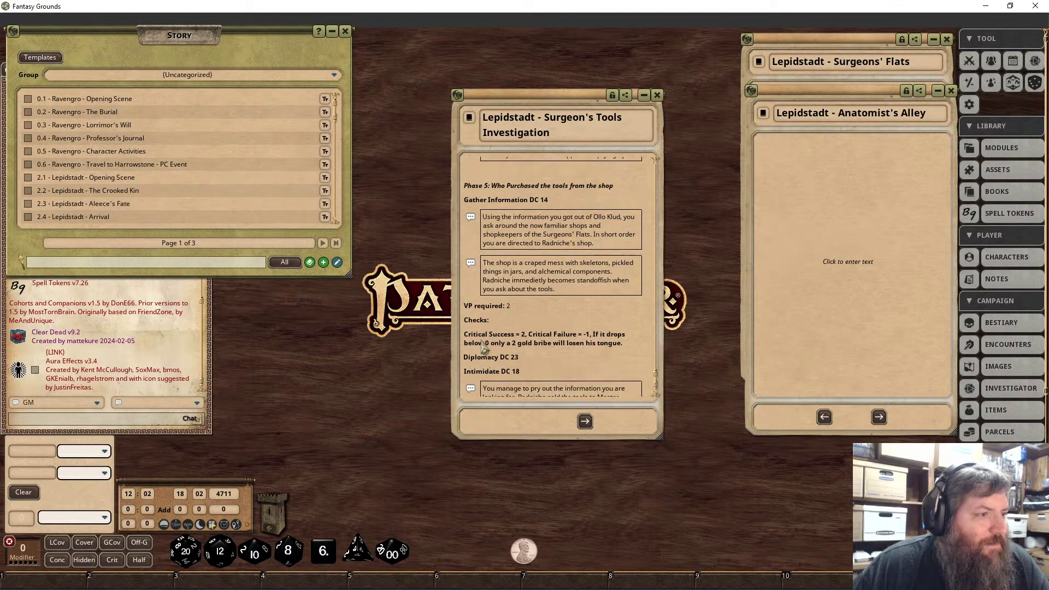
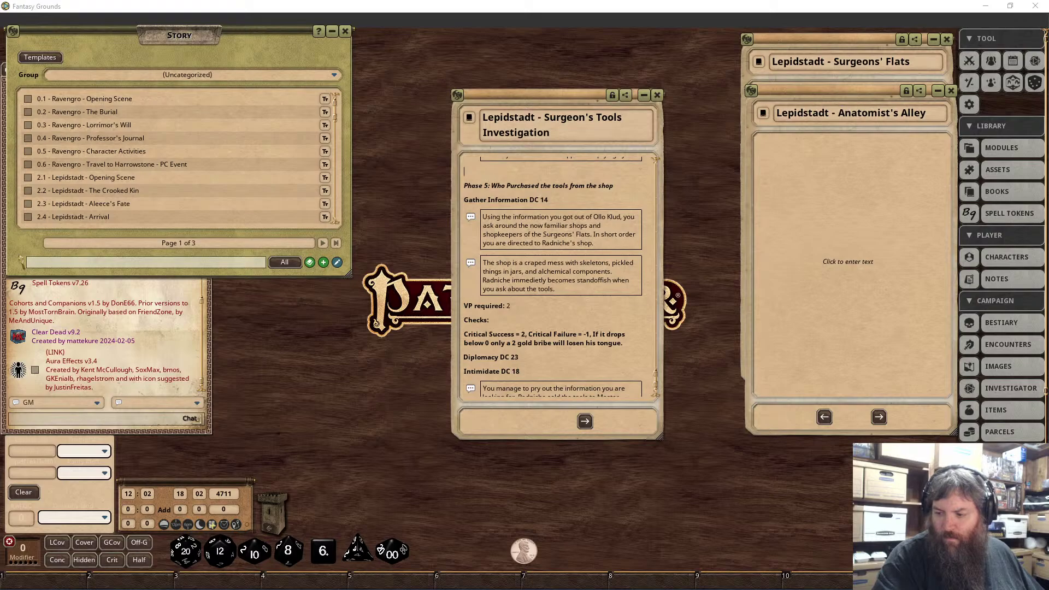
left_click_drag(557, 290, 462, 219)
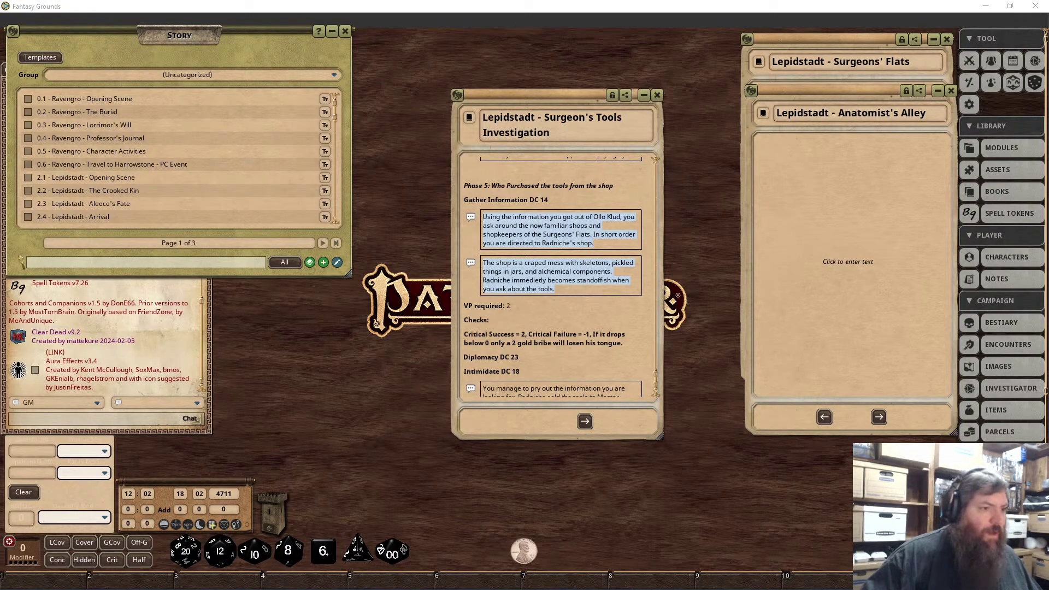
left_click(547, 358)
scroll(546, 358, "down", 1)
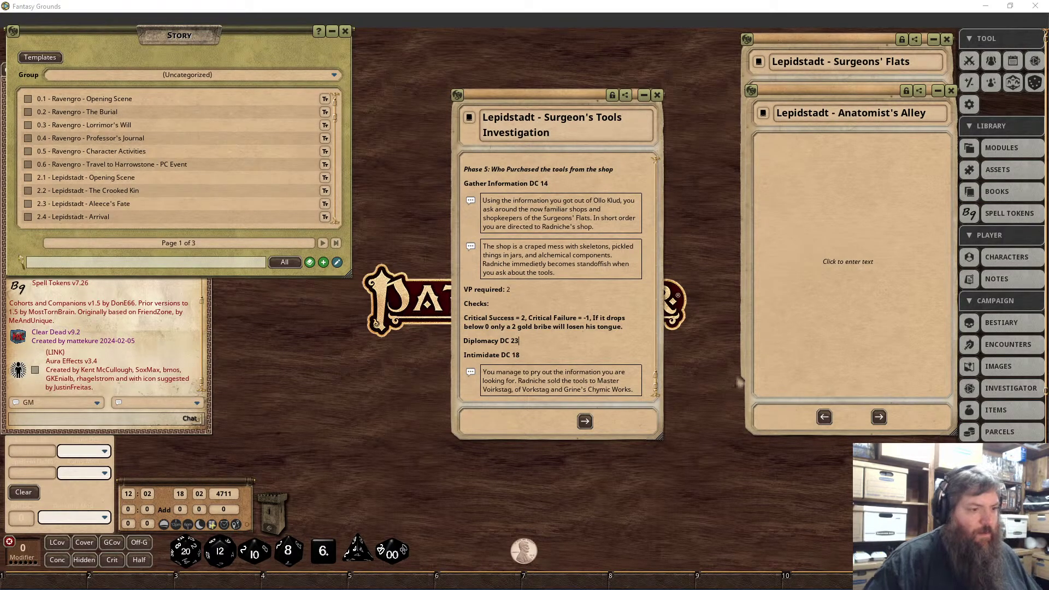
left_click_drag(483, 372, 634, 390)
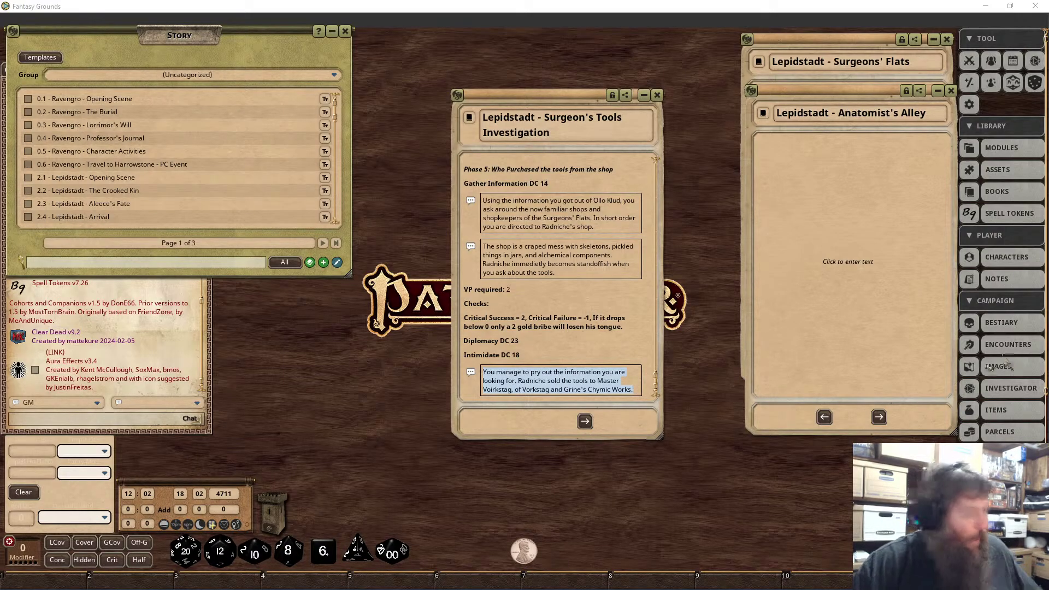
left_click_drag(556, 273, 469, 210)
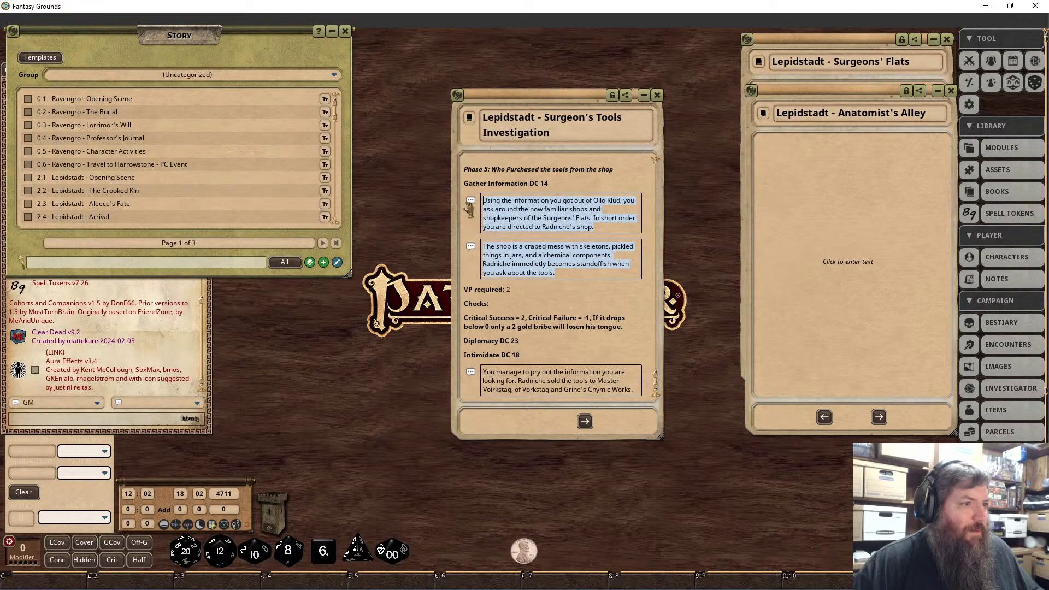
type("Armed with the name Radniche and a vague sense of direction, you set off once more through the winding alleys of Surgeons’ Flats. The district feels almost familiar now—the rhythmic clang of hammer on anvil, the murmur of shopkeepers haggling over prices, the ever-present scent of oil and metal. As you ask around, dropping Radniche’s name in conversations with various shopkeepers and artisans, it doesn’t take long before you’re pointed toward his shop—a place known more for its unsettling inventory than for its hospitality.")
key("Return")
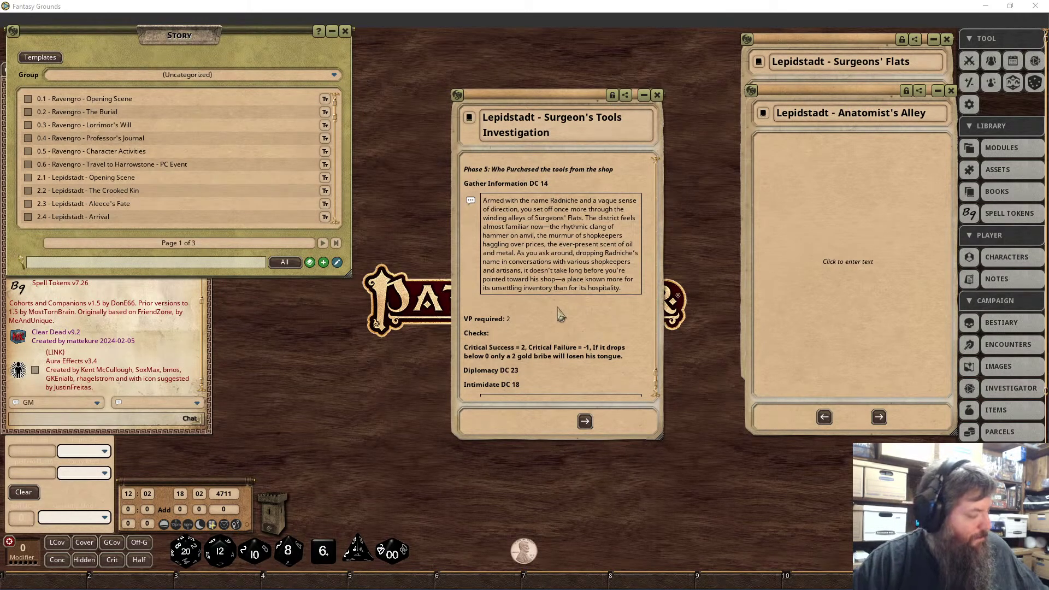
Add the paragraph describing Radniche's shop below the "Armed with the name Radniche" box and format it as a chat box.
type("Radniche’s shop is a stark contrast to the organized chaos of the other workshops in Surgeons’ Flats. The moment you step inside, you’re greeted by the faint, acrid scent of alchemical concoctions, mingling with the musty odor of preserved specimens. The space is cramped, every available surface cluttered with strange and unsettling items: skeletons of various creatures, jars filled with pickled organs floating in murky liquids, and a wide assortment of alchemical components strewn haphazardly about. The dim lighting casts eerie shadows on the walls, giving the impression that the shop is more a curiosity cabinet than a place of business.")
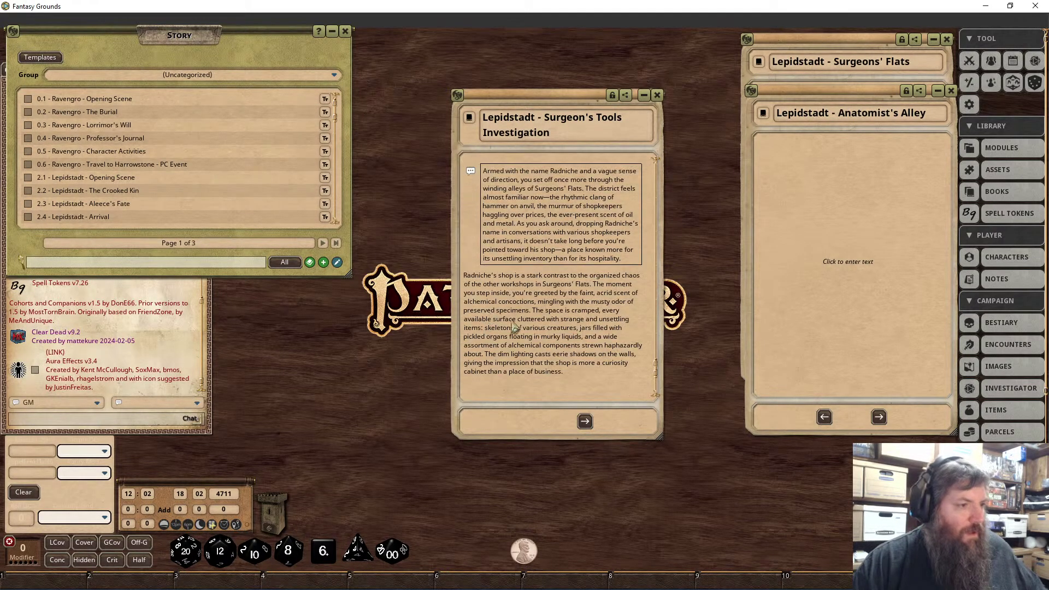
left_click_drag(563, 385, 465, 275)
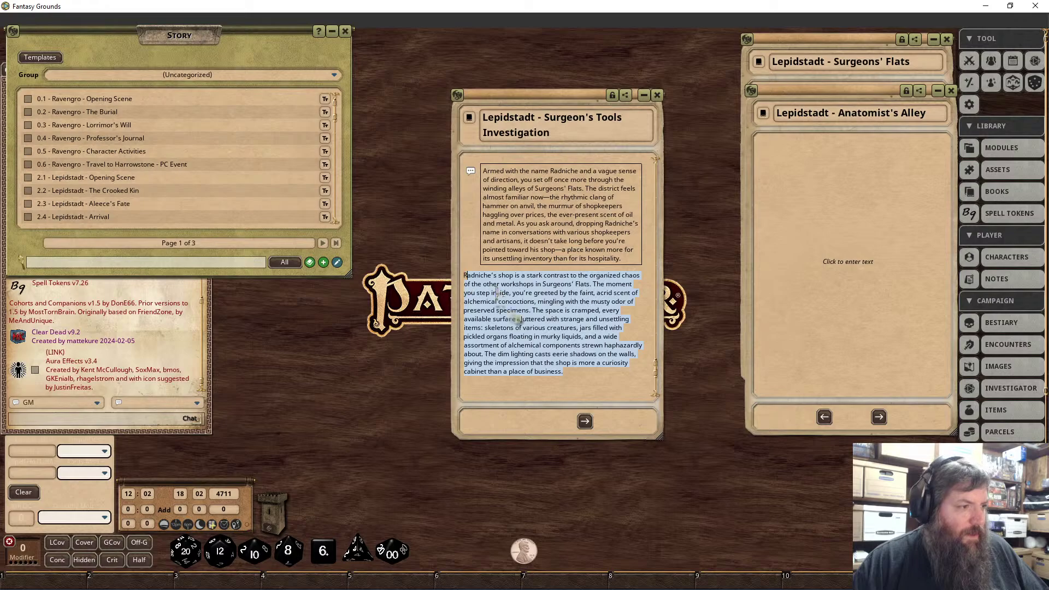
right_click(554, 333)
left_click(585, 372)
left_click(609, 395)
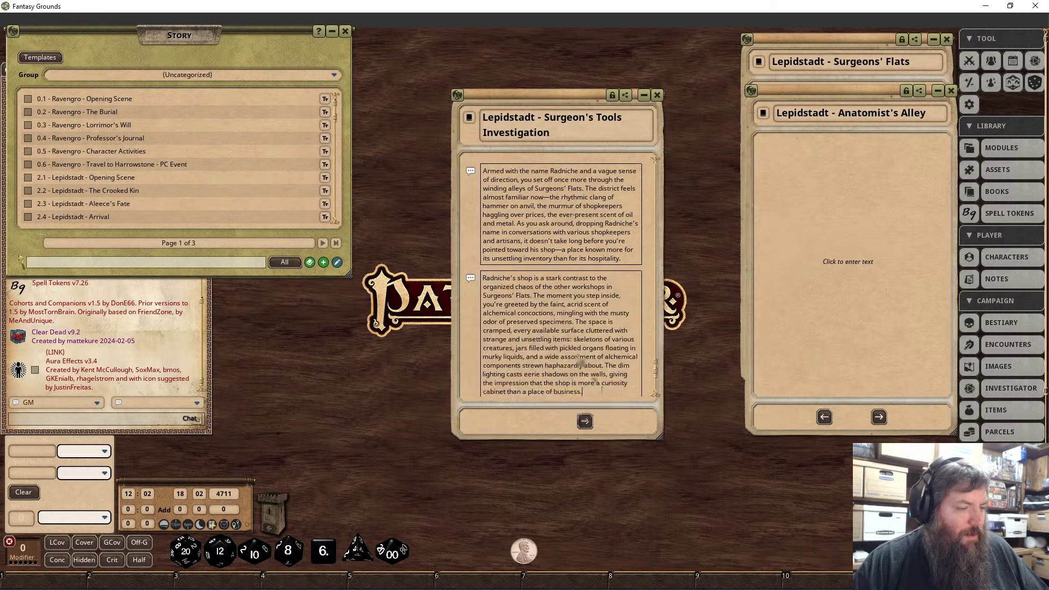
Format the "Behind a counter cluttered with tools and vials" paragraph as a chat box.
left_click_drag(464, 310, 549, 352)
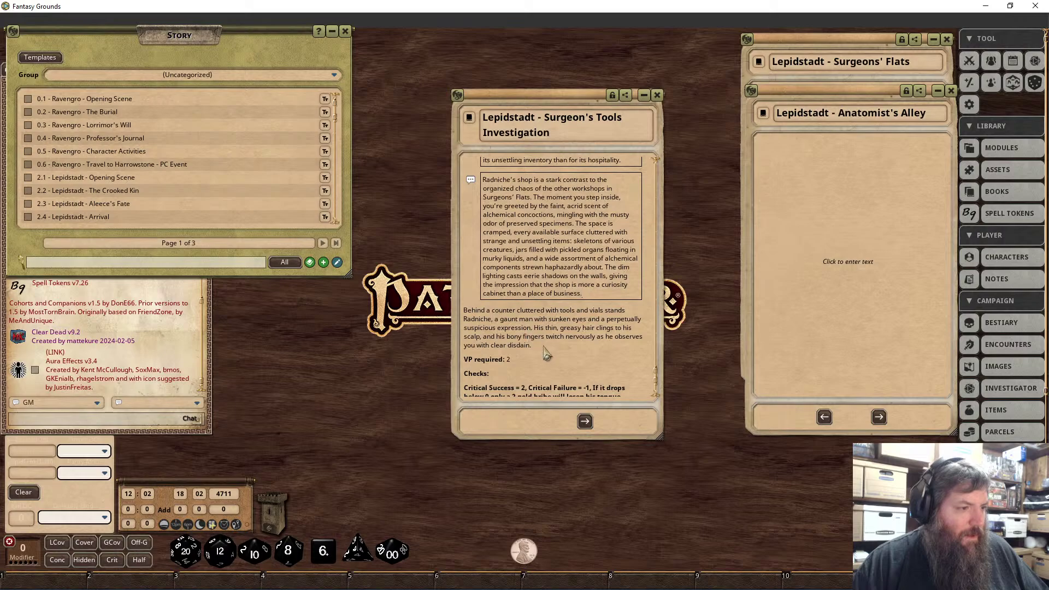
right_click(534, 353)
left_click(573, 383)
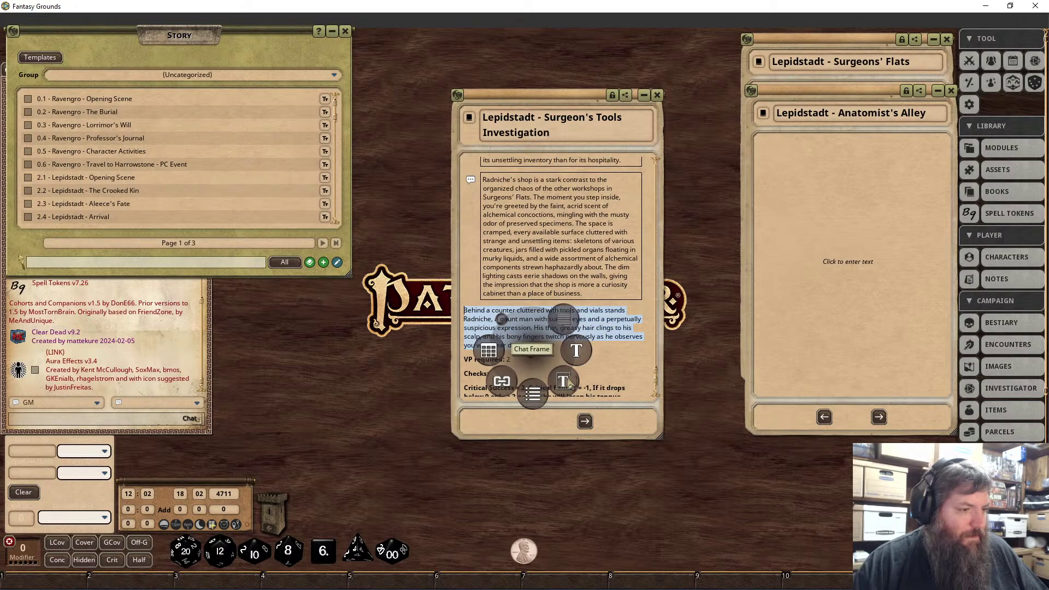
left_click(561, 368)
scroll(560, 365, "down", 3)
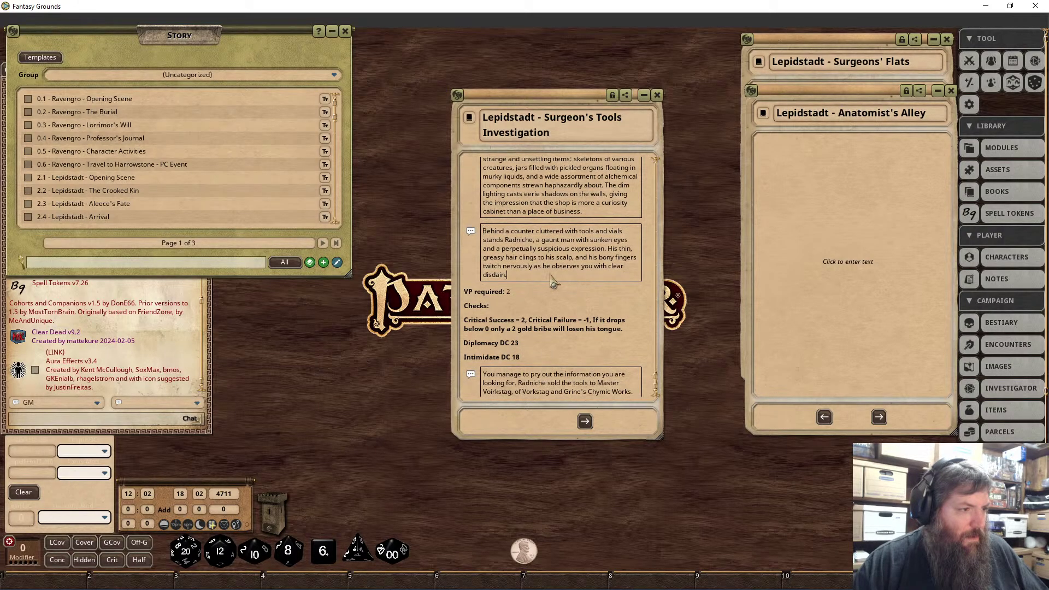
Add the line "After they mention what they want" above the Phase 5 VP requirement and make it bold.
type("After they mention whe")
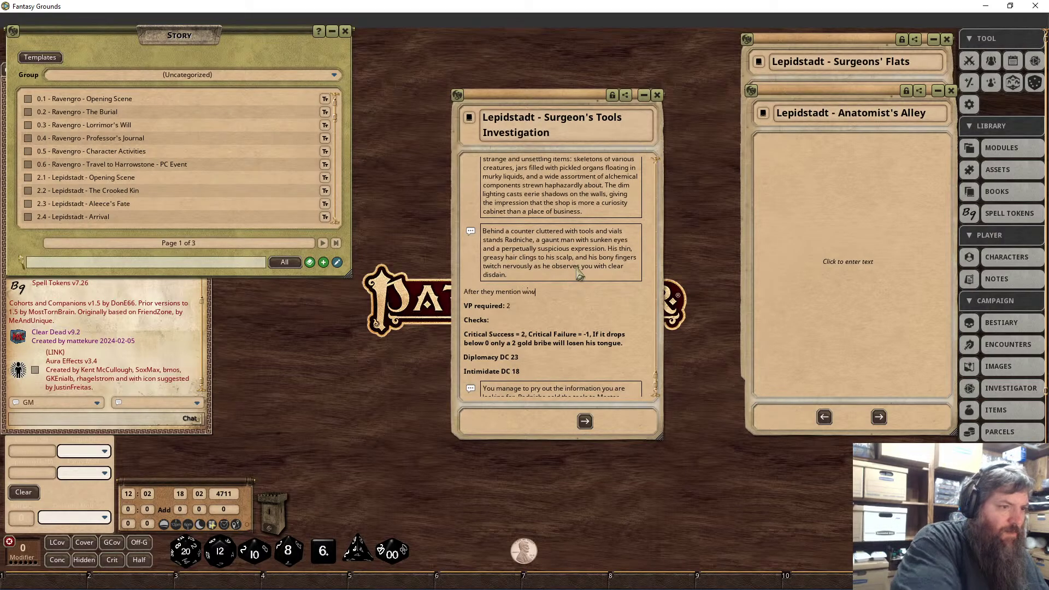
key("BackSpace")
type("at they want")
key("Return")
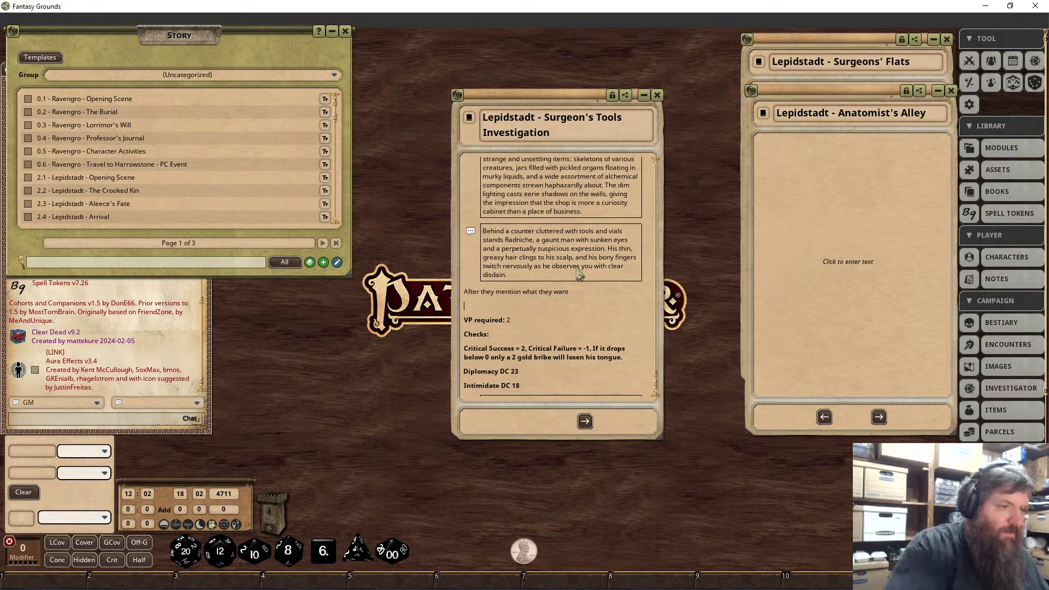
left_click_drag(569, 292, 464, 292)
right_click(473, 292)
left_click(475, 335)
left_click(469, 374)
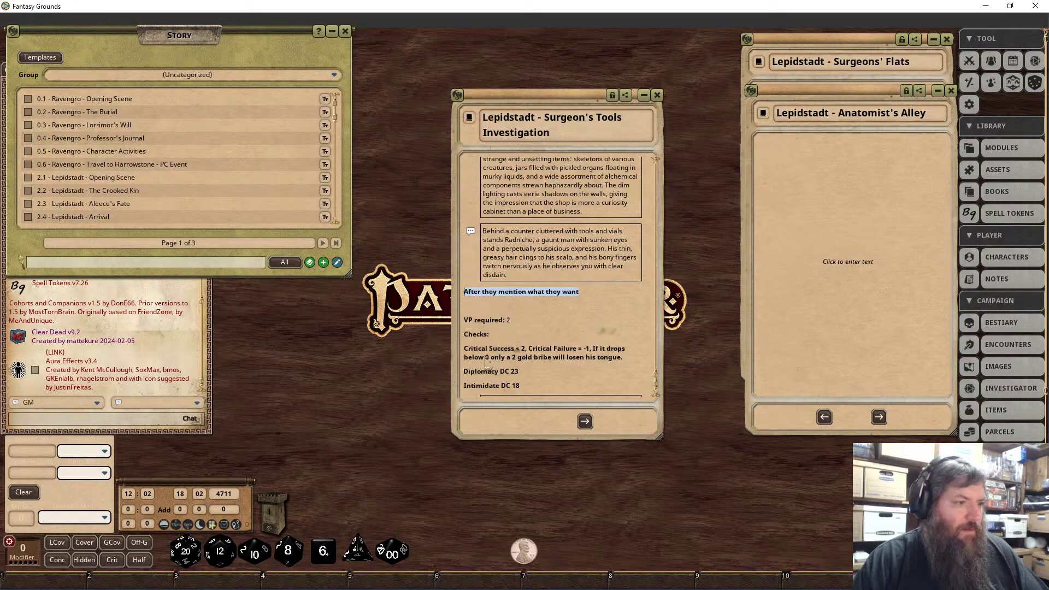
left_click(549, 312)
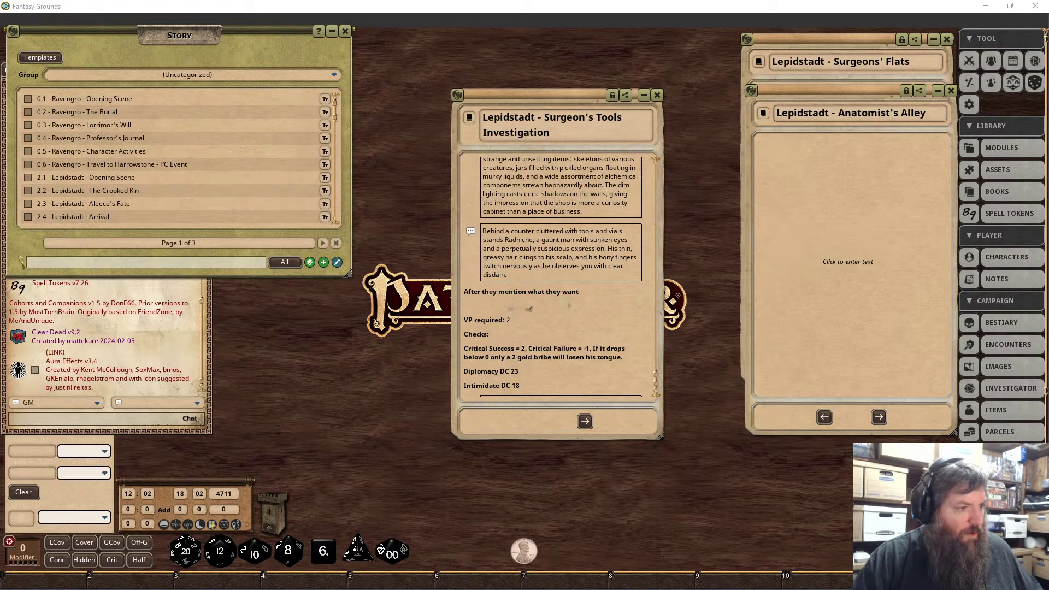
Insert Radniche's wary reaction to the surgical tools question under the bold line and format it as a chat box.
key("ctrl+v")
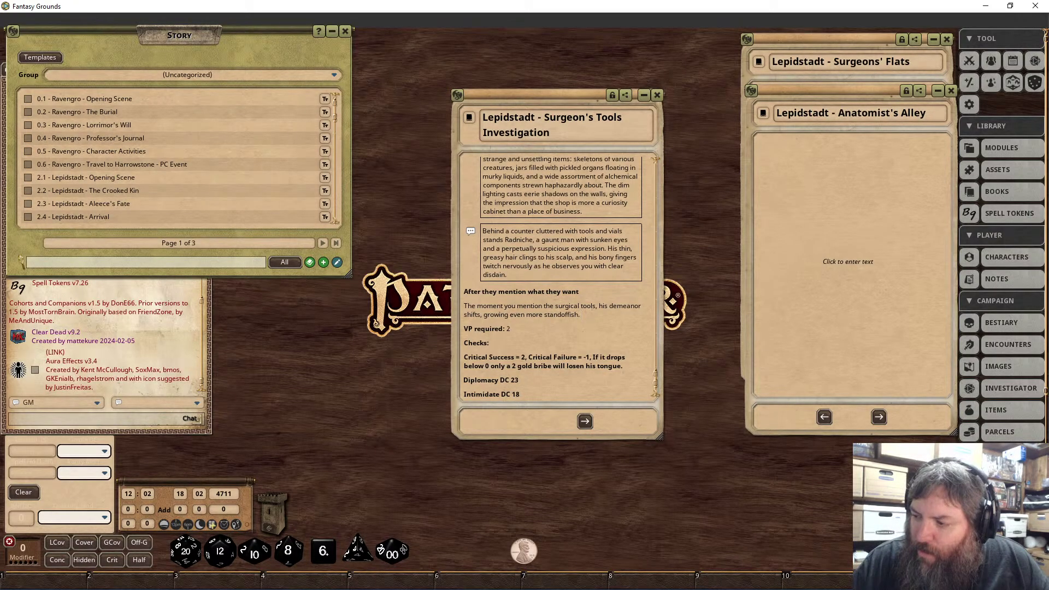
key("alt+Tab")
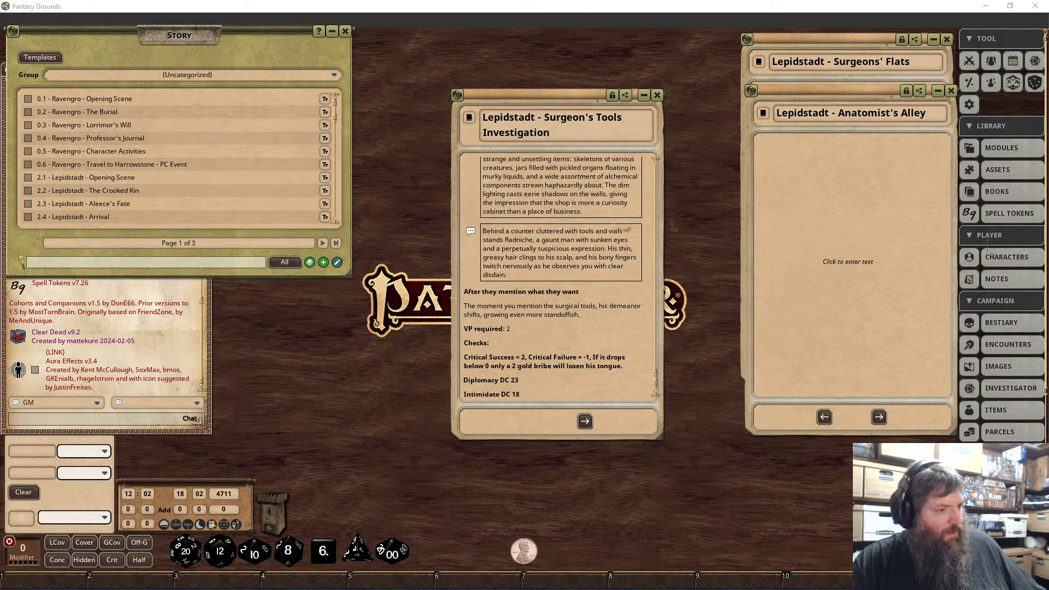
left_click(589, 323)
key("ctrl+v")
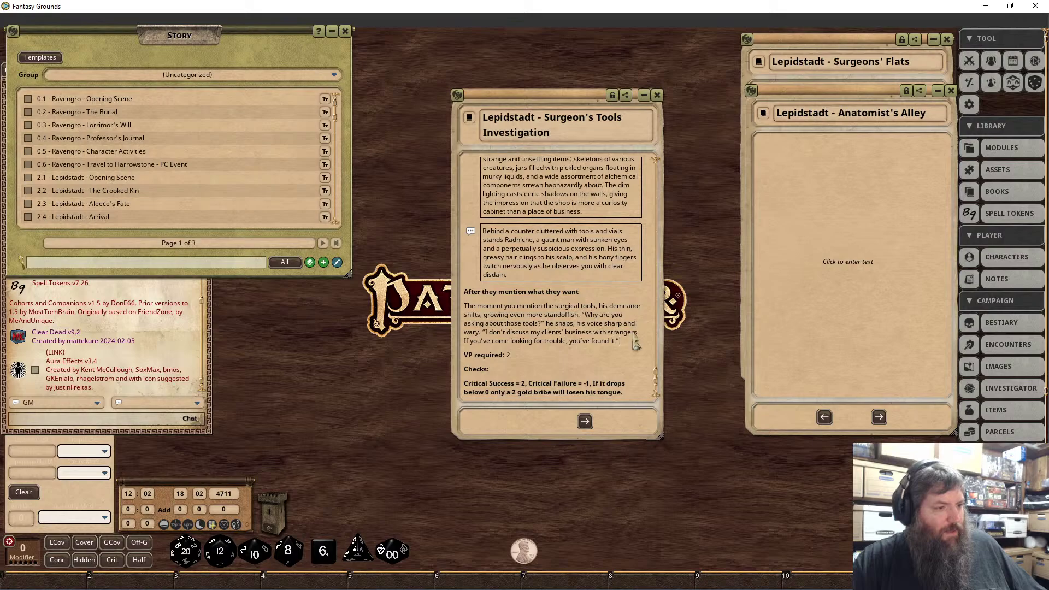
key("Return")
left_click_drag(629, 351, 467, 312)
right_click(467, 312)
left_click(497, 349)
left_click(534, 371)
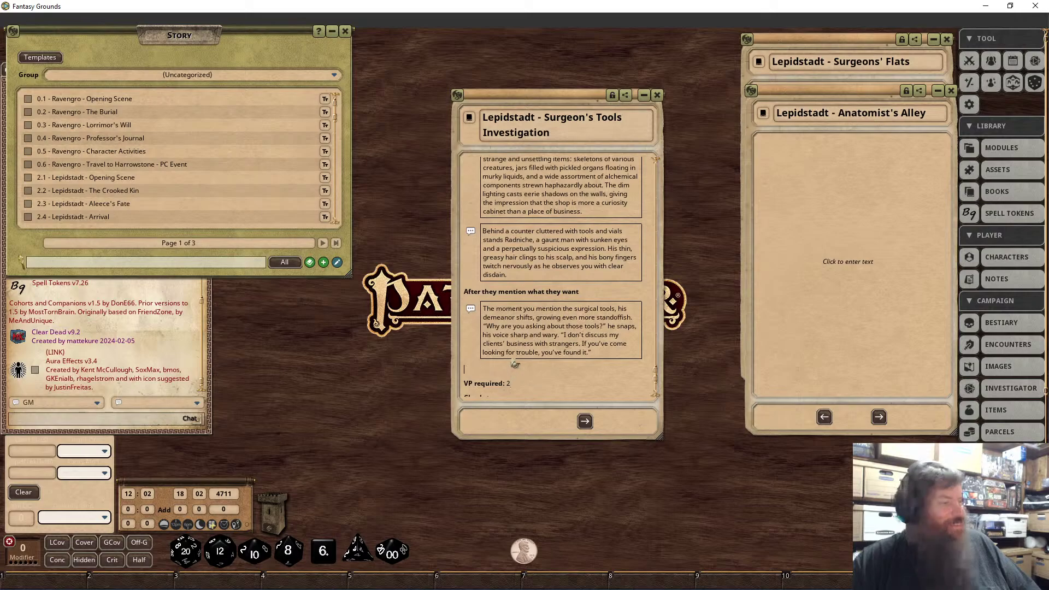
left_click(465, 369)
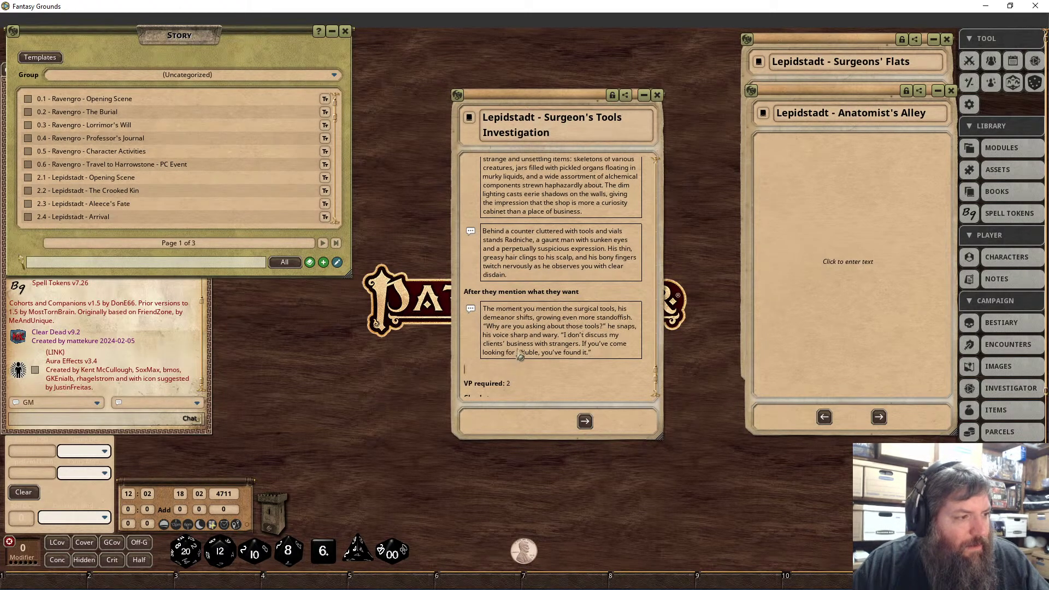
Replace the Phase 5 outcome text with Radniche's "Alright, alright!" admission and format its "His eyes narrow" paragraph as a chat box.
scroll(529, 372, "down", 1)
scroll(529, 371, "down", 5)
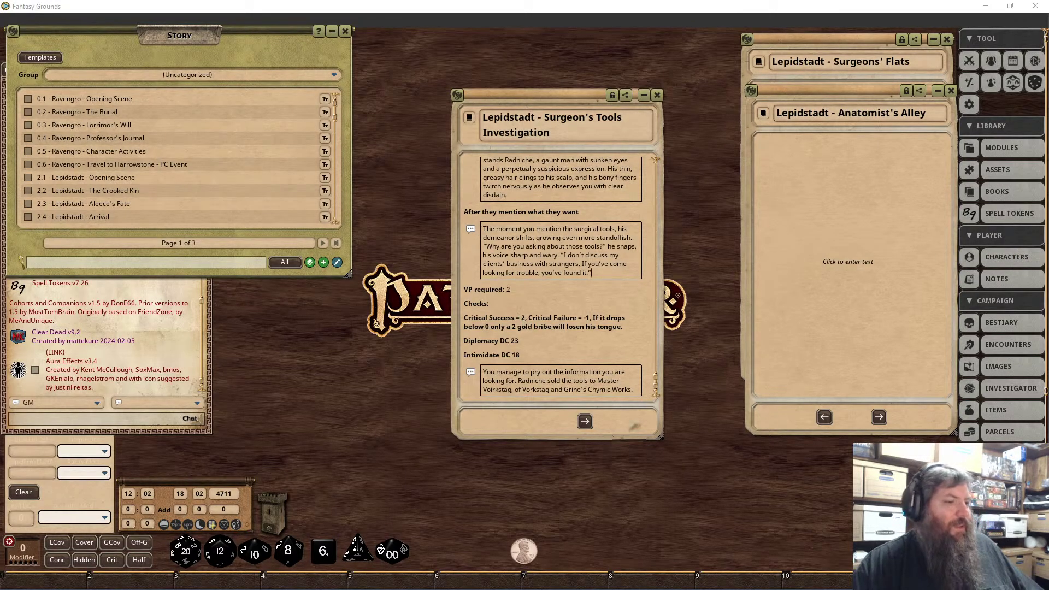
left_click_drag(633, 391, 484, 374)
scroll(513, 383, "down", 3)
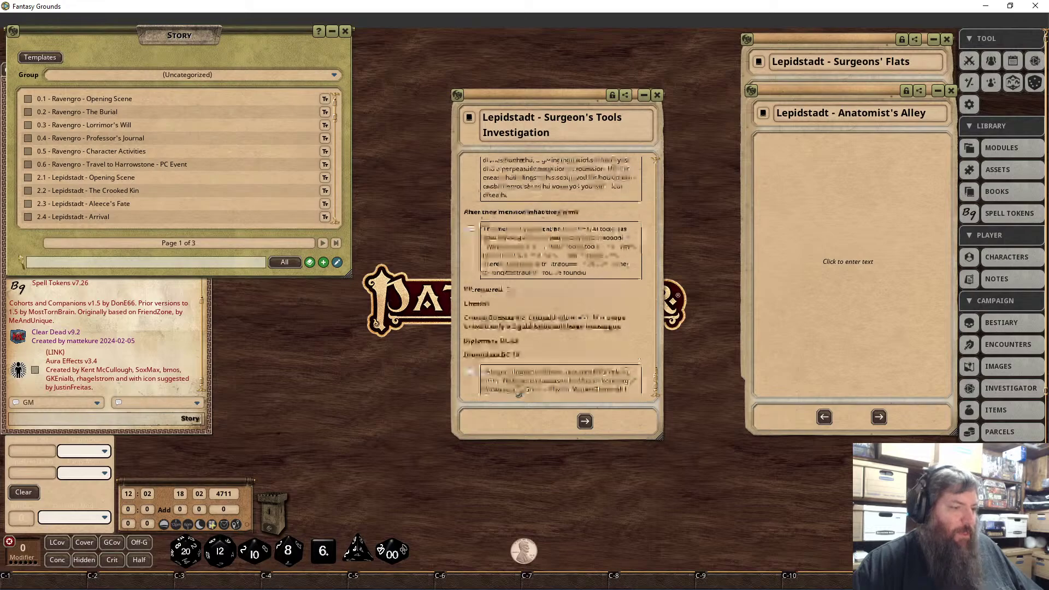
left_click(495, 336)
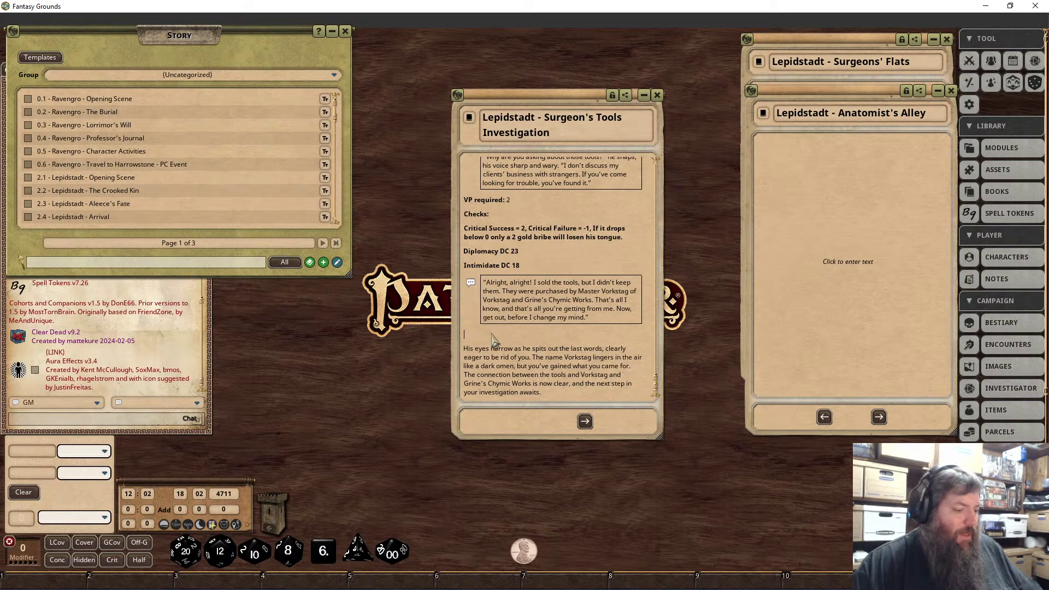
key("BackSpace")
left_click_drag(544, 392, 462, 353)
right_click(484, 358)
left_click(520, 385)
left_click(550, 446)
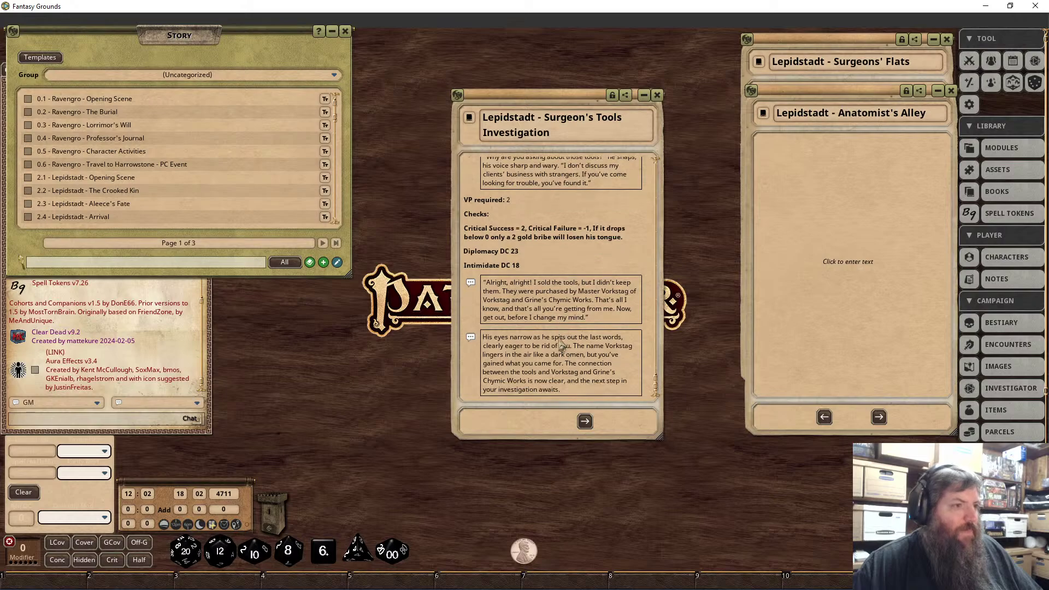
Lock the Surgeon's Tools Investigation story, return to its Phase 1 text and close it.
left_click(613, 96)
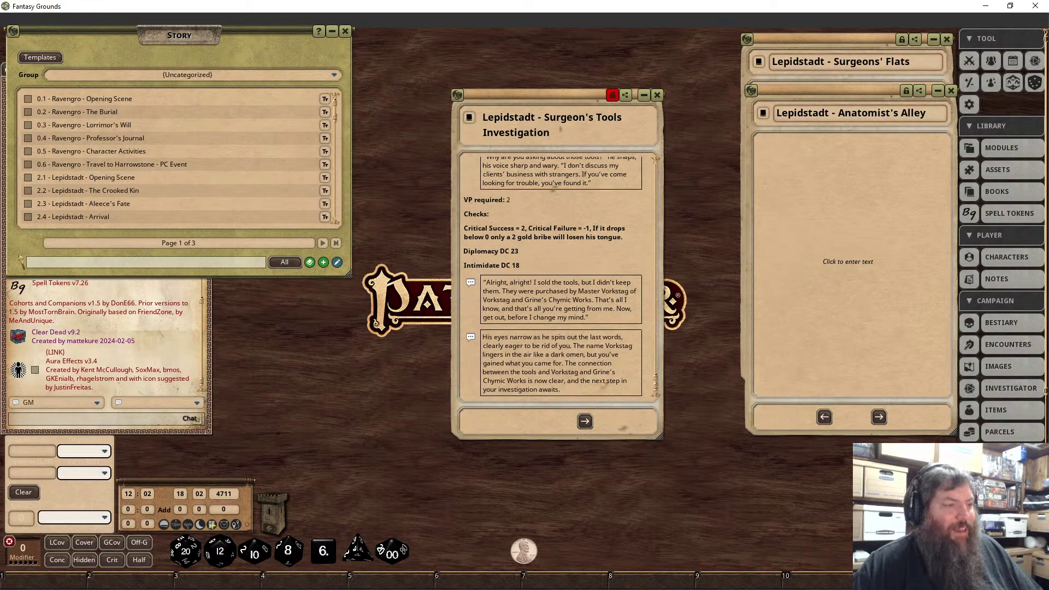
scroll(628, 382, "up", 5)
left_click_drag(658, 382, 655, 185)
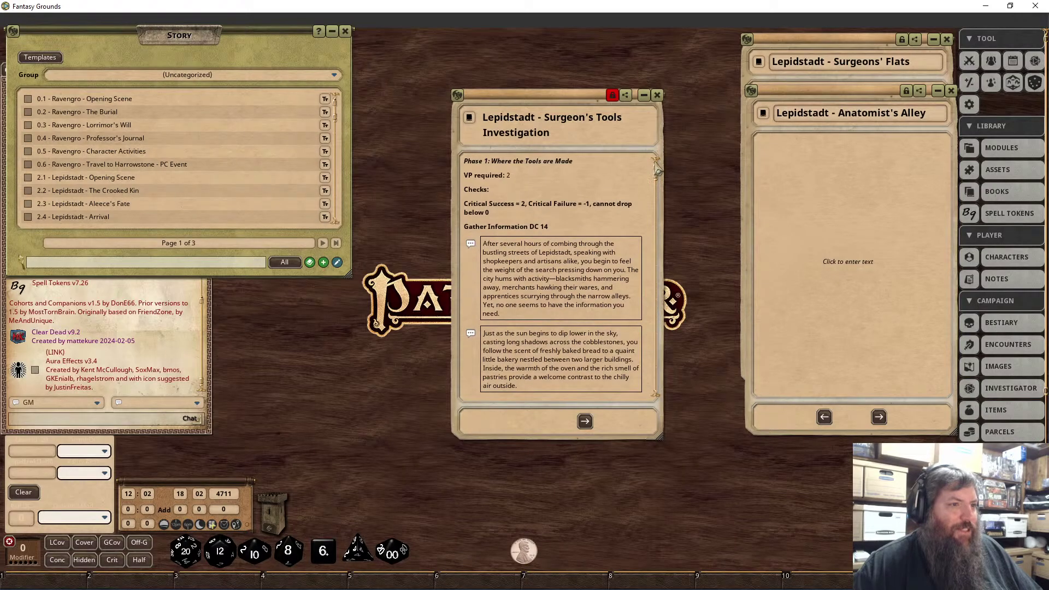
left_click(657, 95)
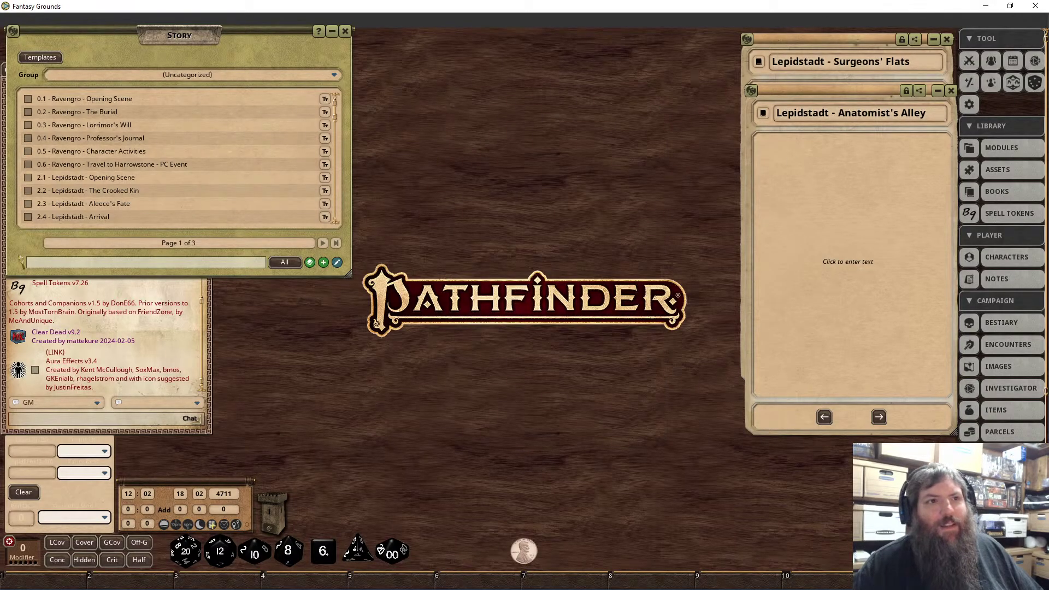
Move the Surgeons' Flats story away from the sidebar and filter the story list by "lepidstadt".
left_click_drag(852, 39, 619, 81)
scroll(164, 210, "down", 5)
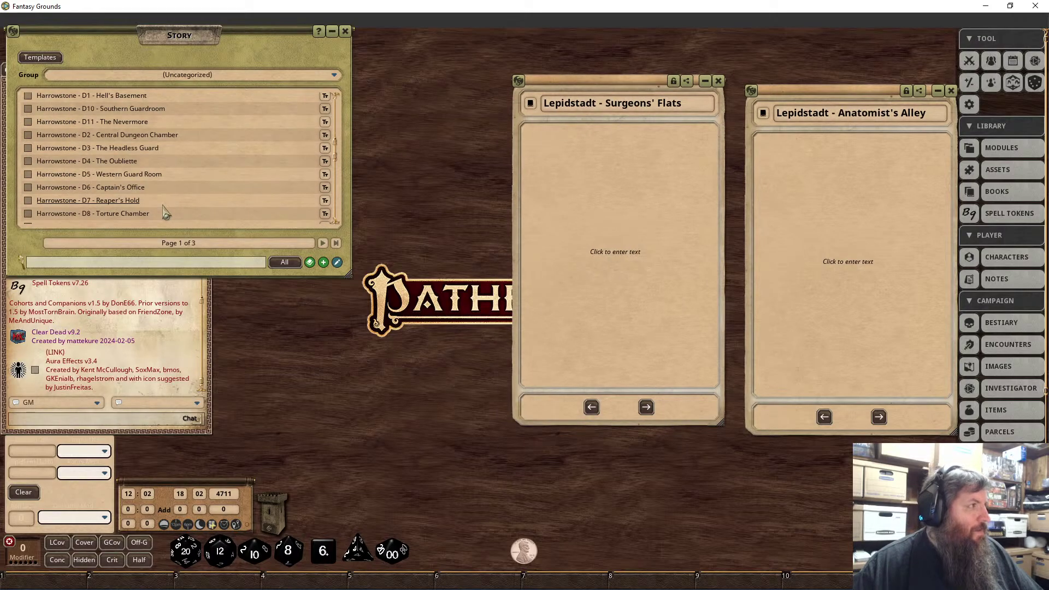
left_click(142, 263)
type("lepidtadt")
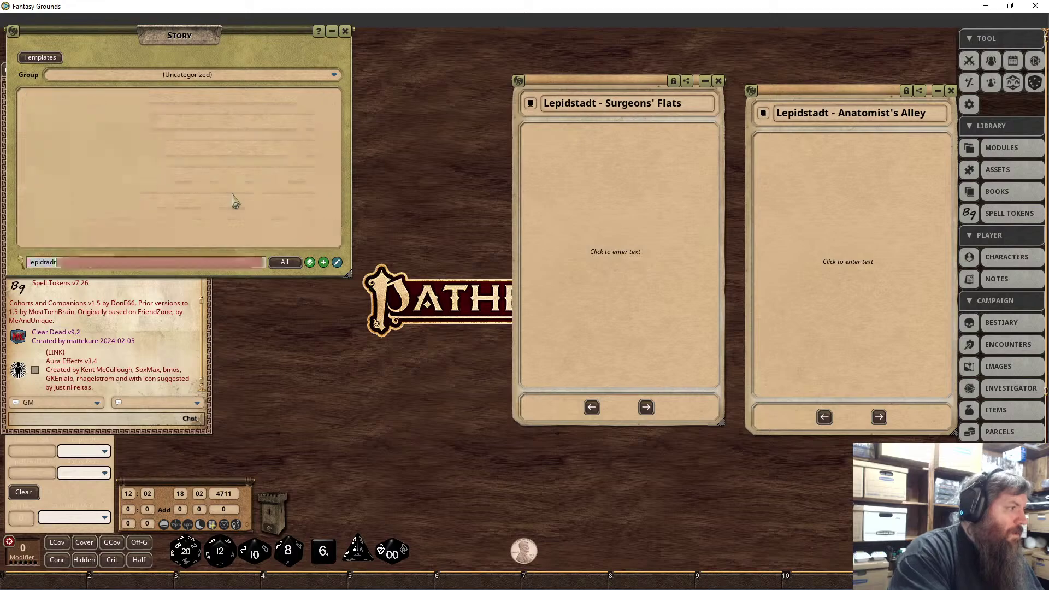
left_click(44, 262)
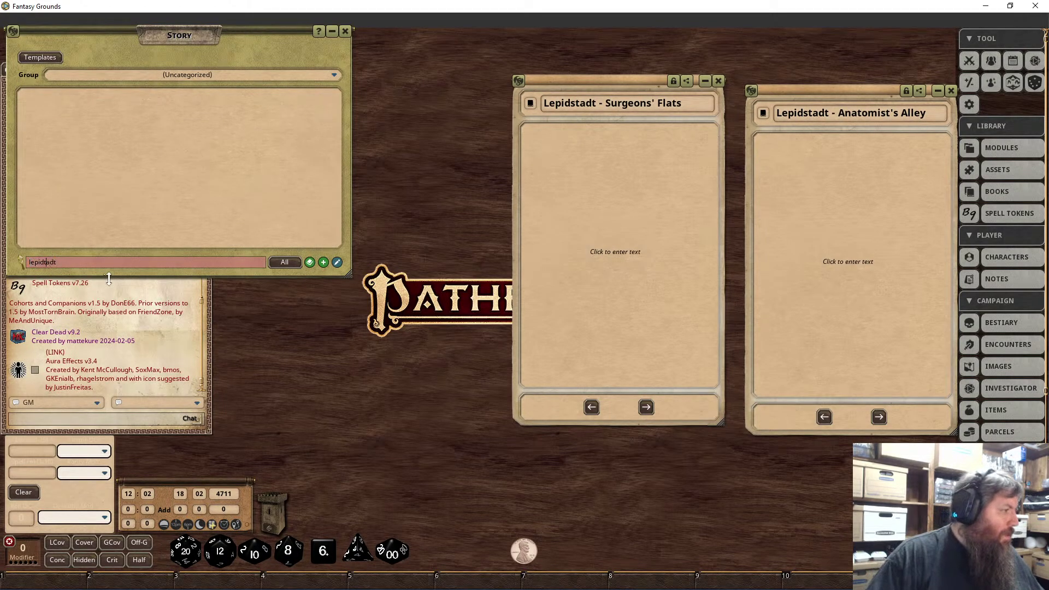
type("s")
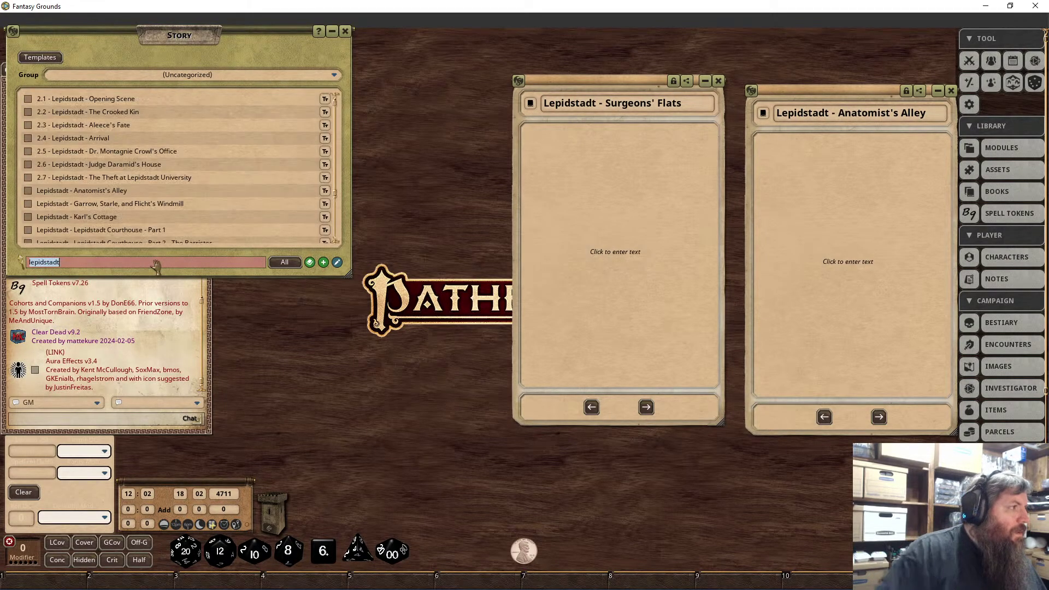
scroll(148, 158, "down", 3)
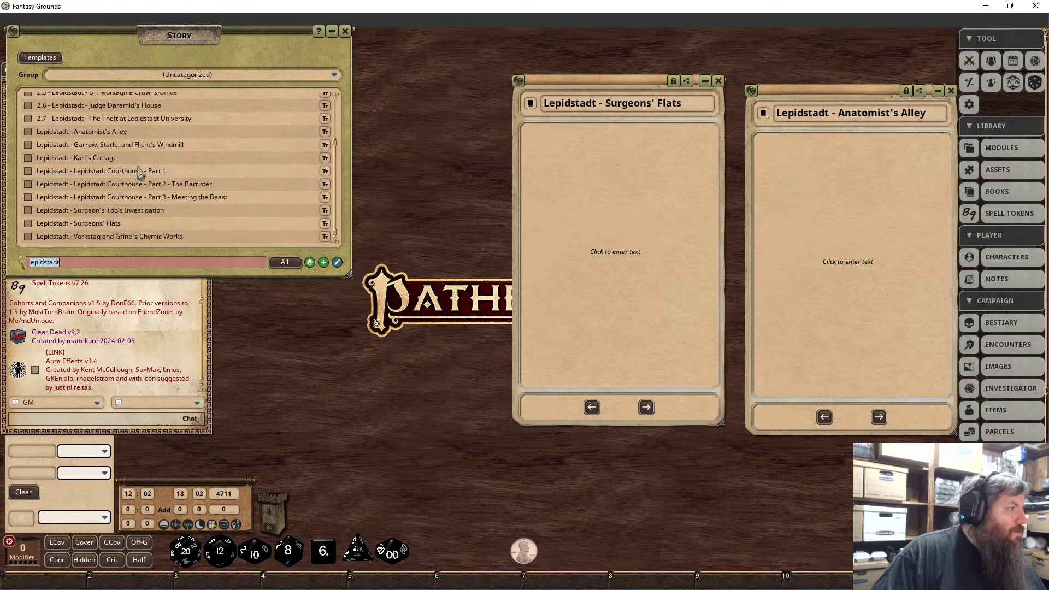
Reopen the Surgeon's Tools Investigation story and move the Surgeons' Flats story over the Anatomist's Alley story.
left_click(153, 212)
left_click_drag(645, 81, 874, 140)
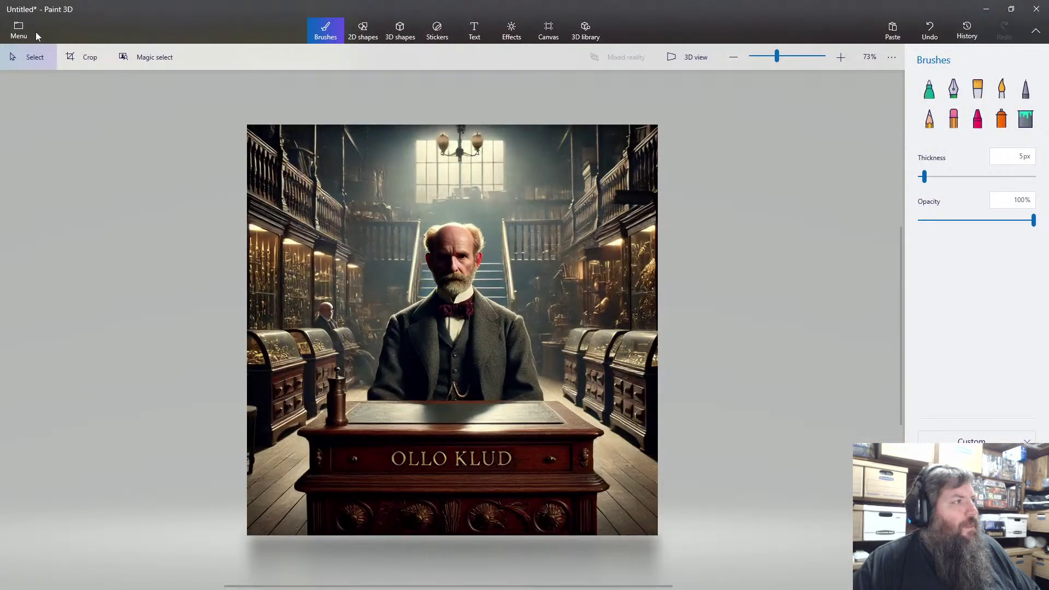
In Paint 3D, replace the unsaved image with a new canvas, then paste the copied portrait and crop the canvas to it.
left_click(22, 32)
left_click(51, 71)
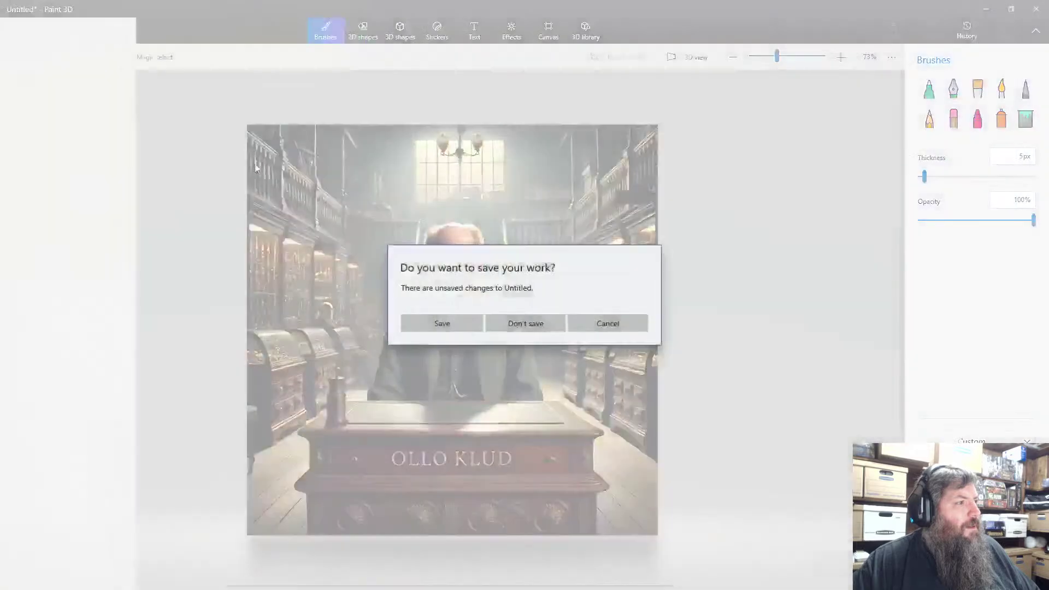
left_click(536, 327)
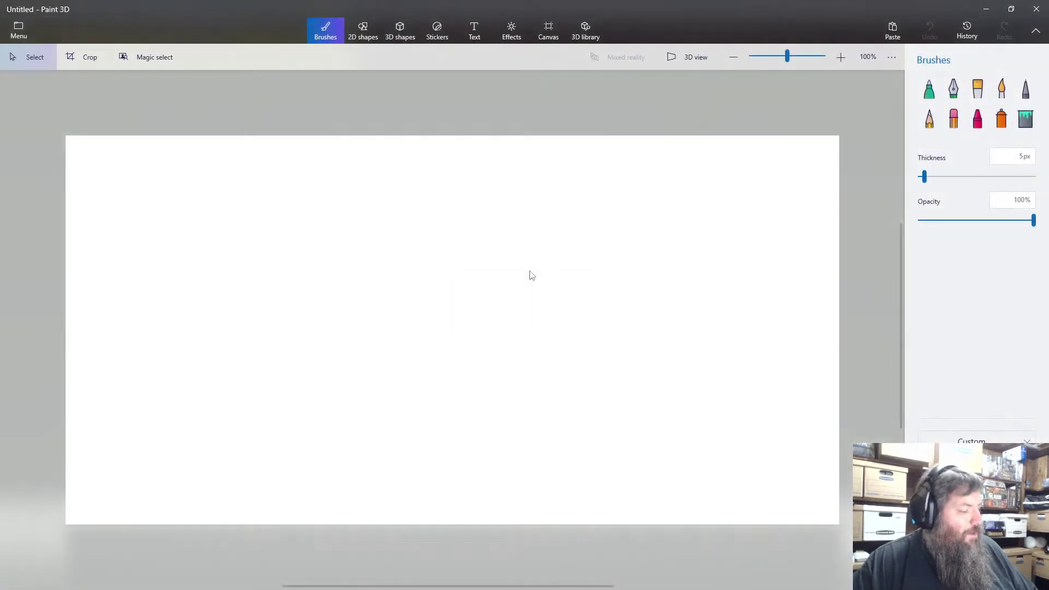
key("ctrl+v")
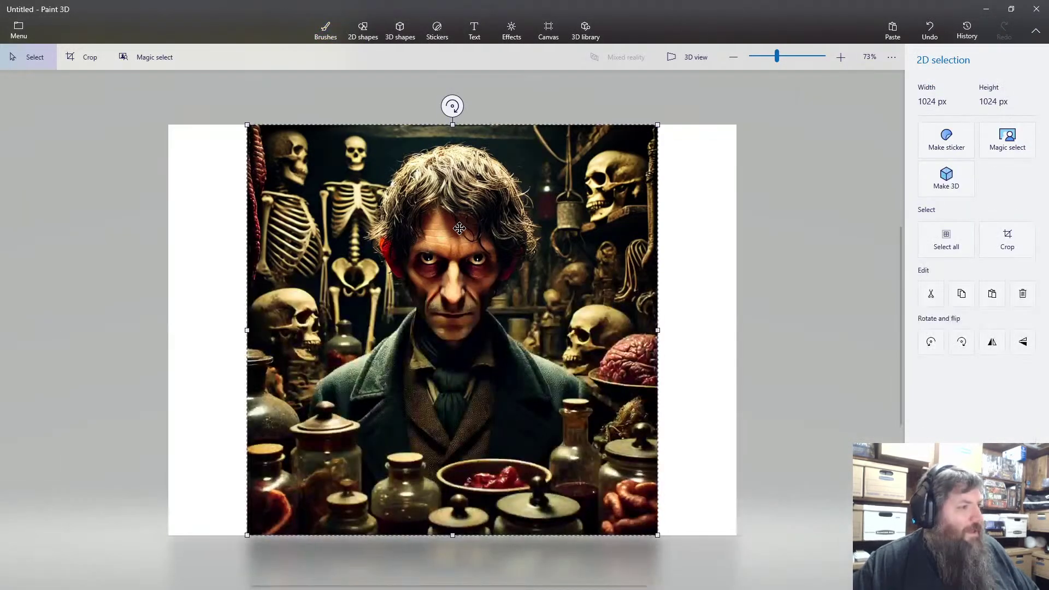
left_click(77, 63)
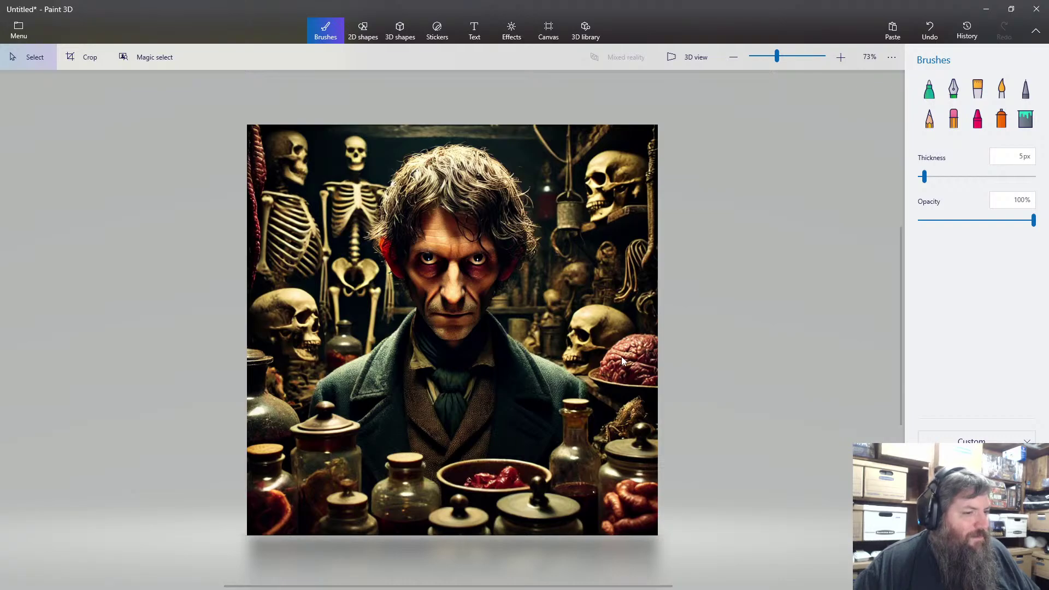
Save the portrait as a PNG image named "Radniche" in the Book 2 NPC folder and close Paint 3D without saving the project.
left_click(17, 33)
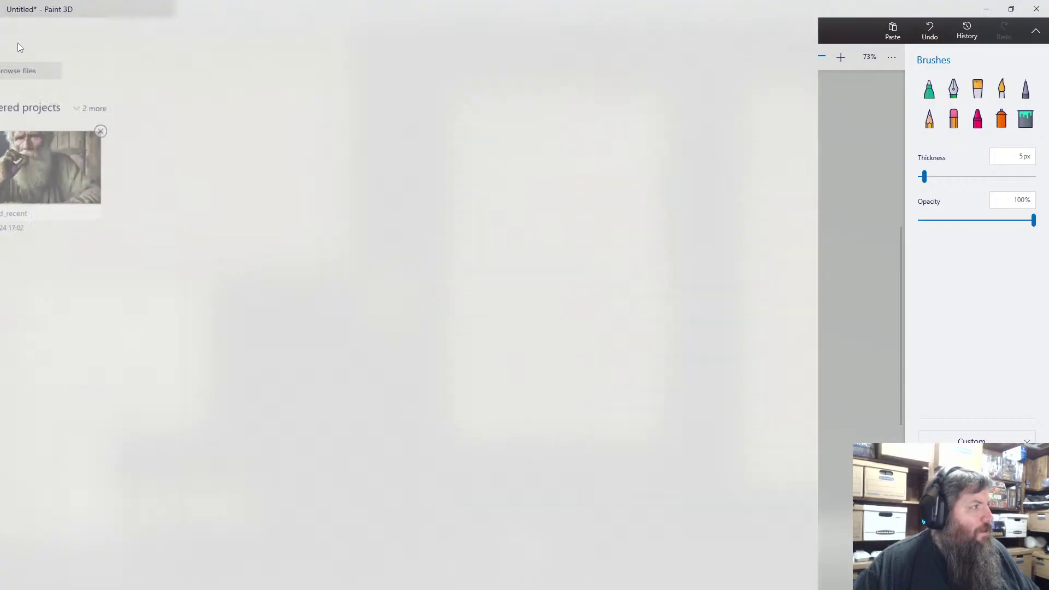
left_click(67, 171)
left_click(227, 103)
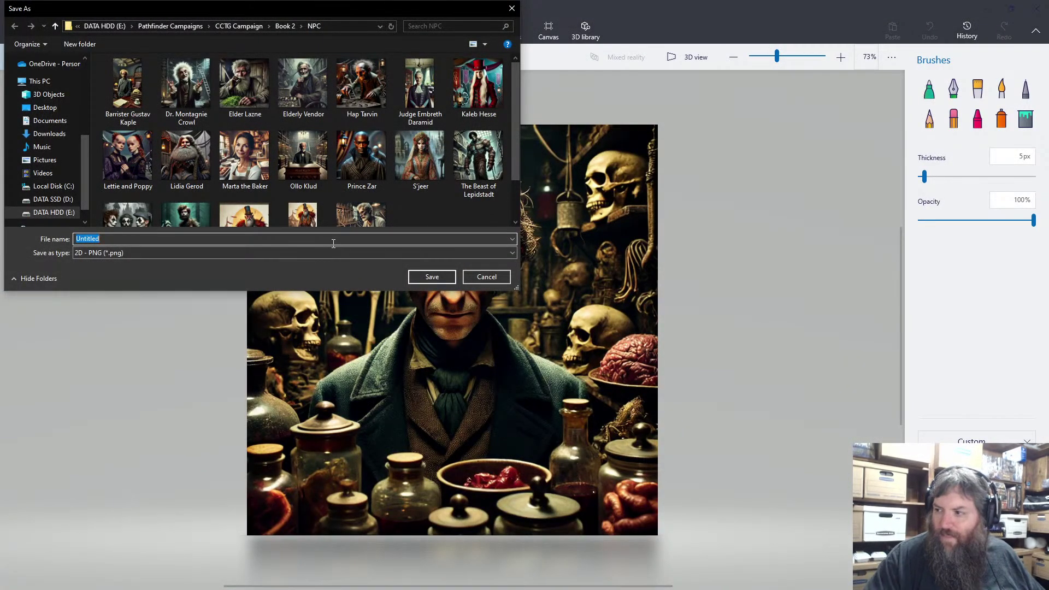
type("Radniche")
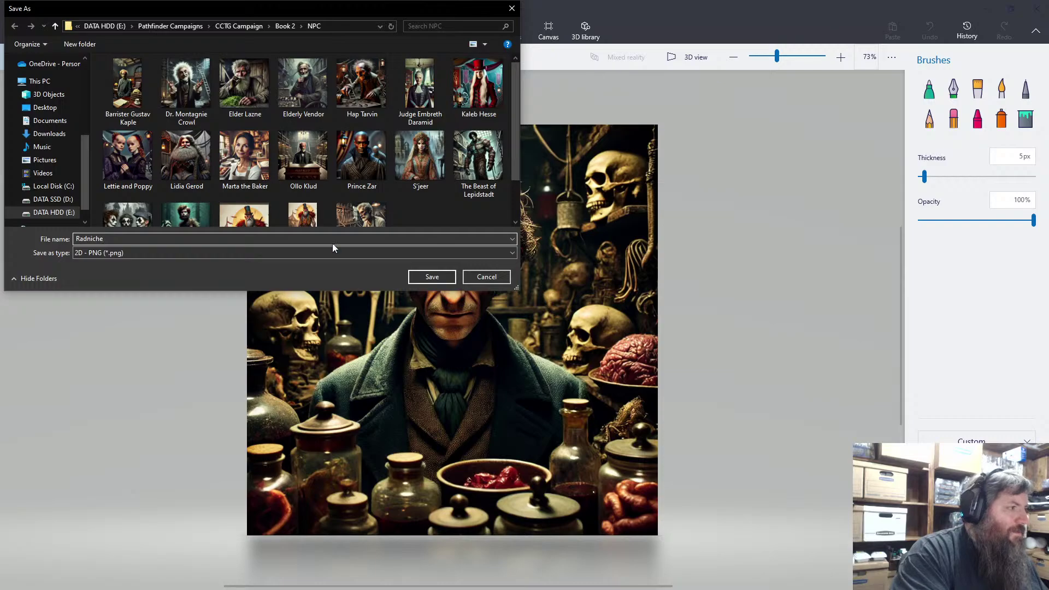
key("Return")
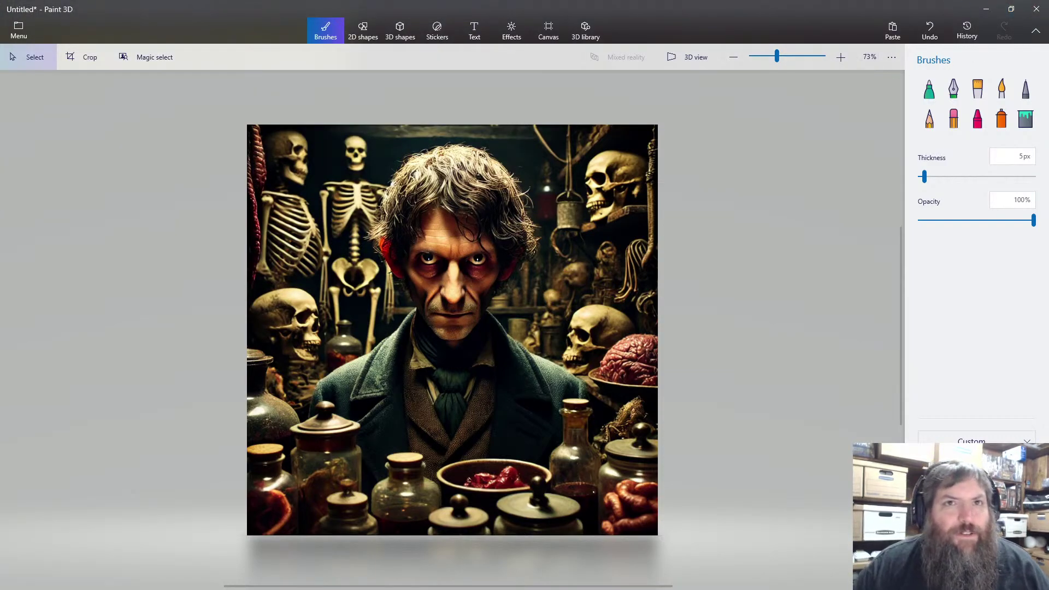
left_click(1036, 9)
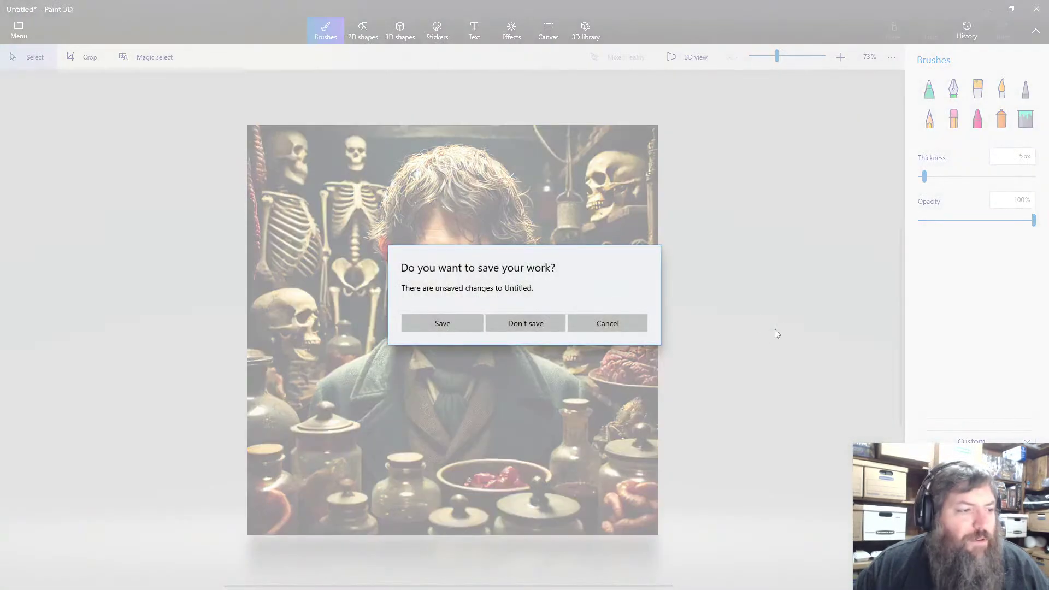
left_click(526, 323)
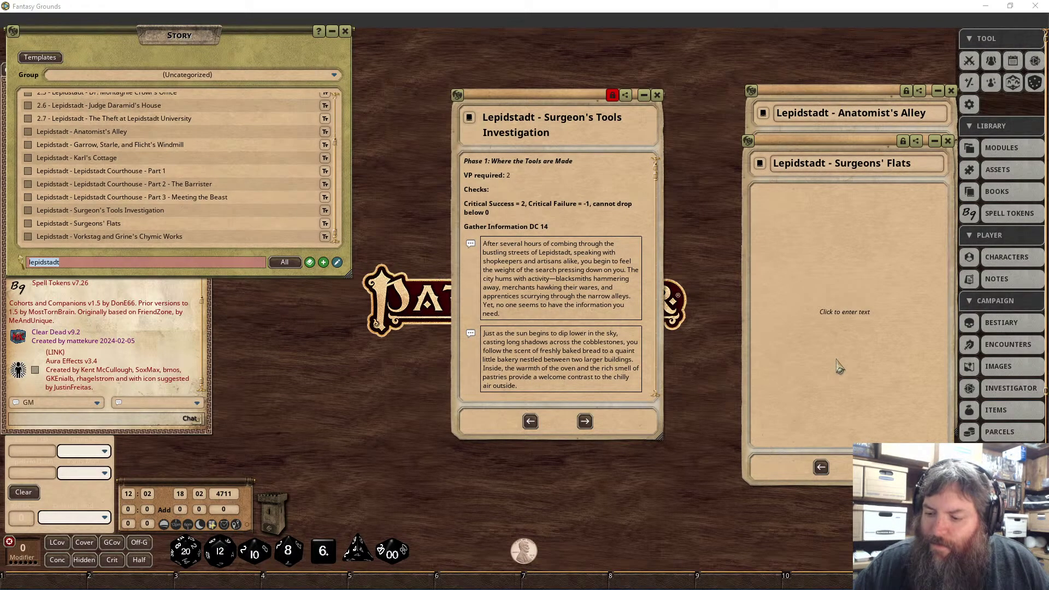
In Fantasy Grounds, paste the district description into the Surgeons' Flats story and remove the bold from its opening paragraph.
mouse_move(835, 142)
left_mouse_down()
mouse_move(842, 235)
mouse_move(840, 146)
mouse_move(829, 143)
left_mouse_up()
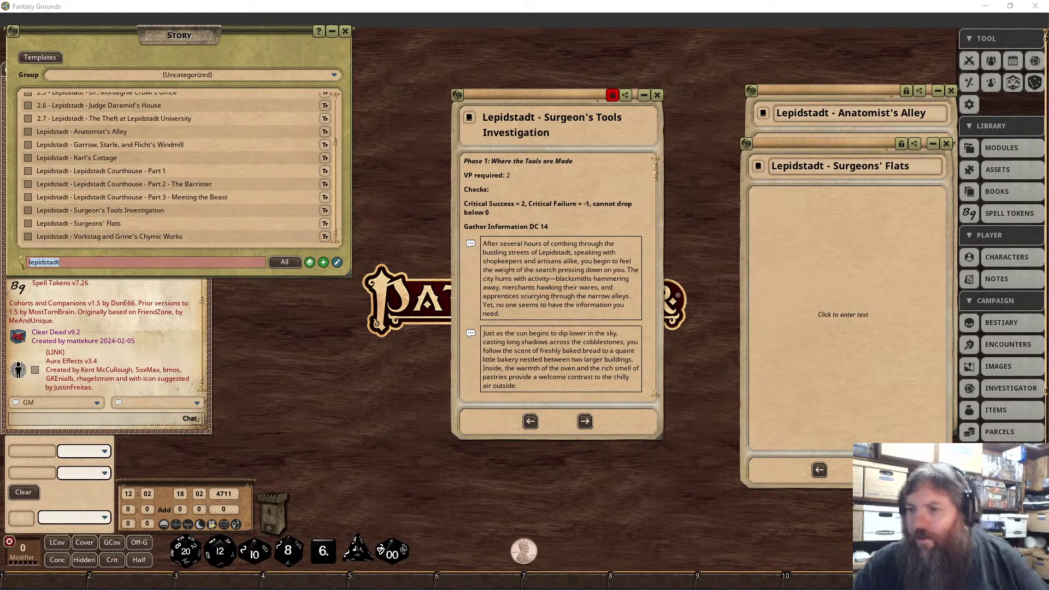
left_click(855, 252)
key("ctrl+v")
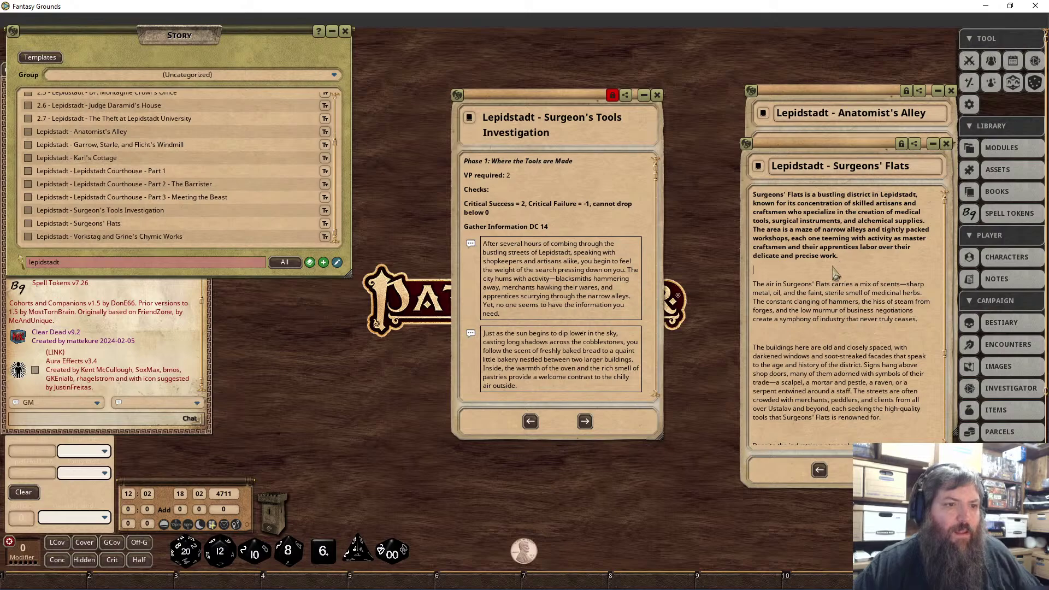
left_click_drag(839, 256, 753, 194)
right_click(782, 211)
left_click(816, 240)
Delete the blank lines between the Surgeons' Flats paragraphs and close the story.
left_click(796, 277)
left_click(793, 309)
key("BackSpace")
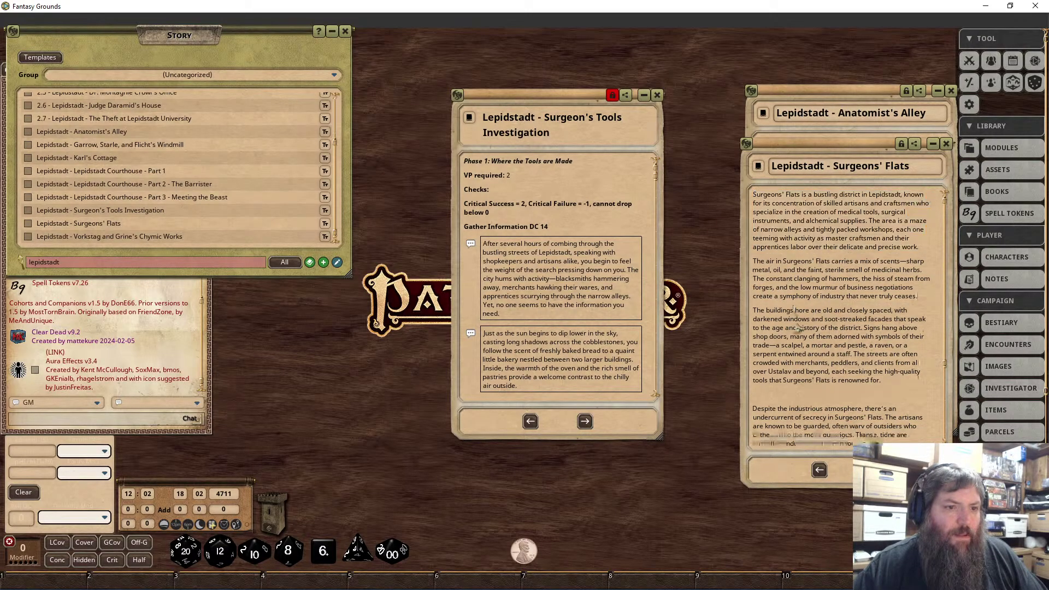
scroll(794, 309, "down", 3)
left_click(775, 395)
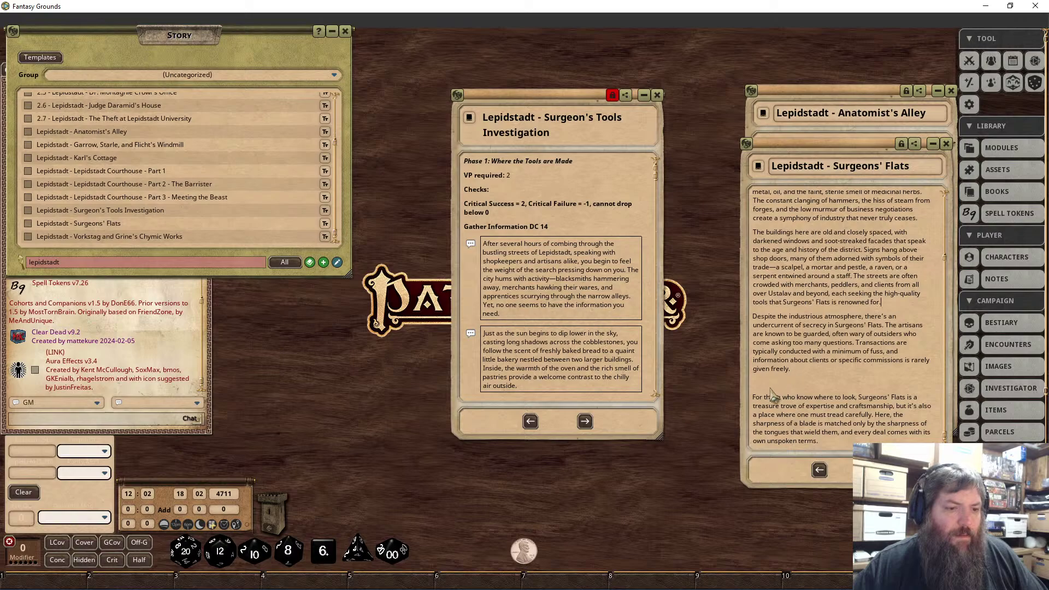
key("BackSpace")
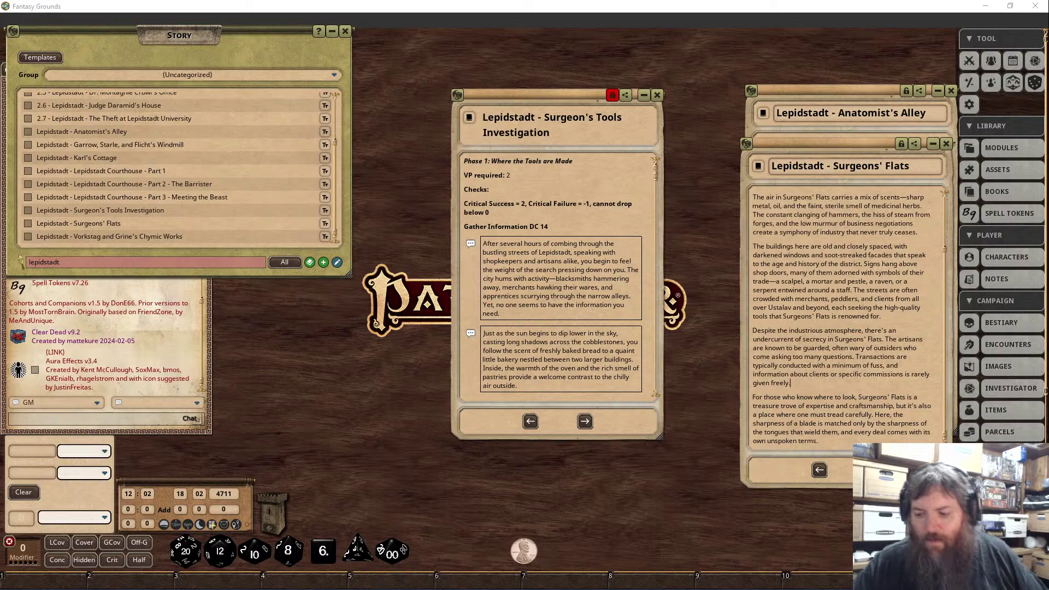
key("alt+Tab")
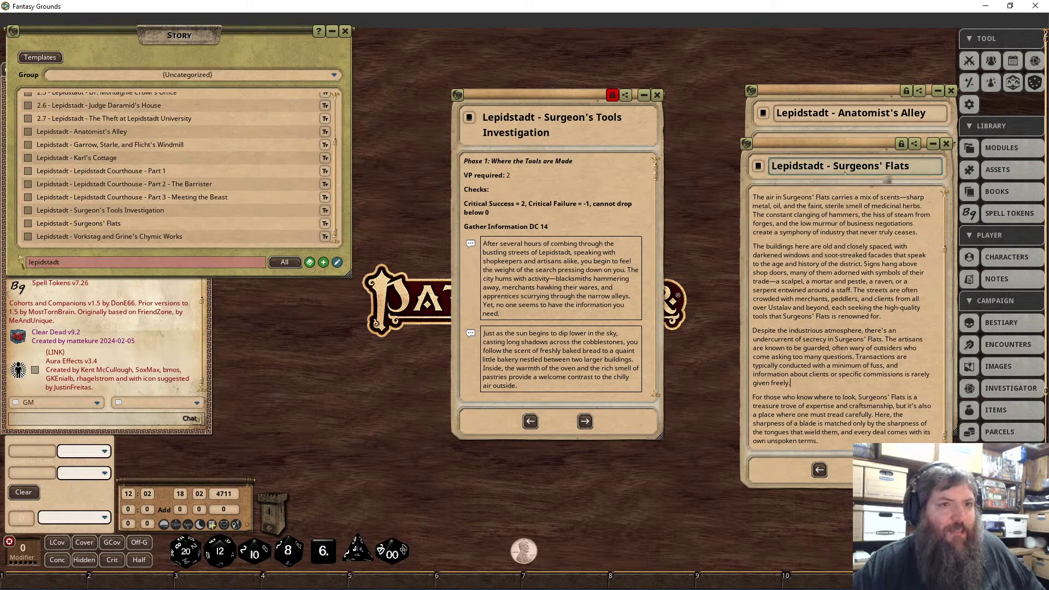
left_click(946, 143)
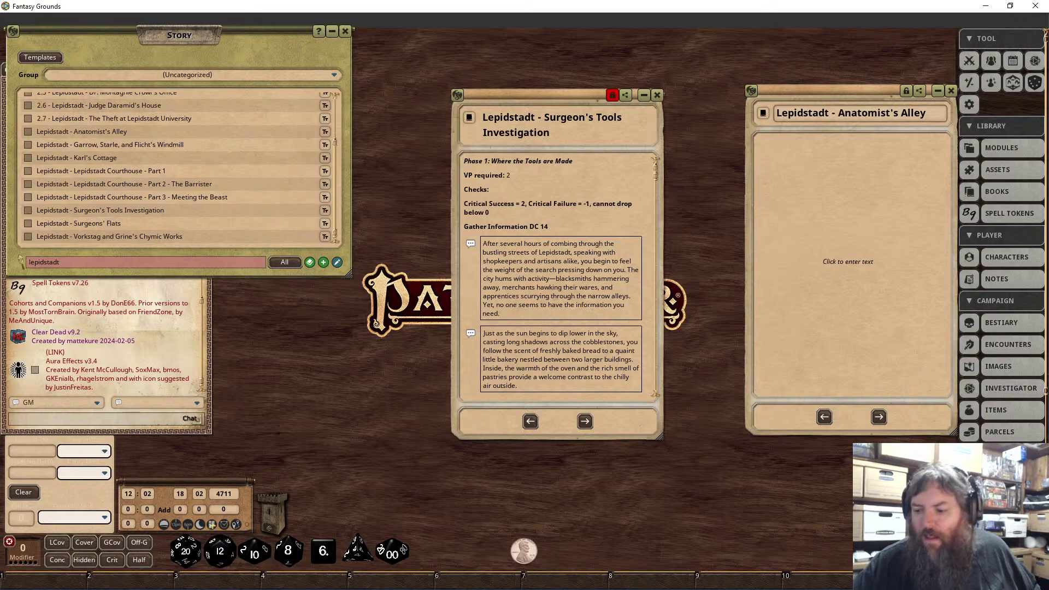
Paste the copied alley description into the empty Anatomist's Alley story.
key("alt+Tab")
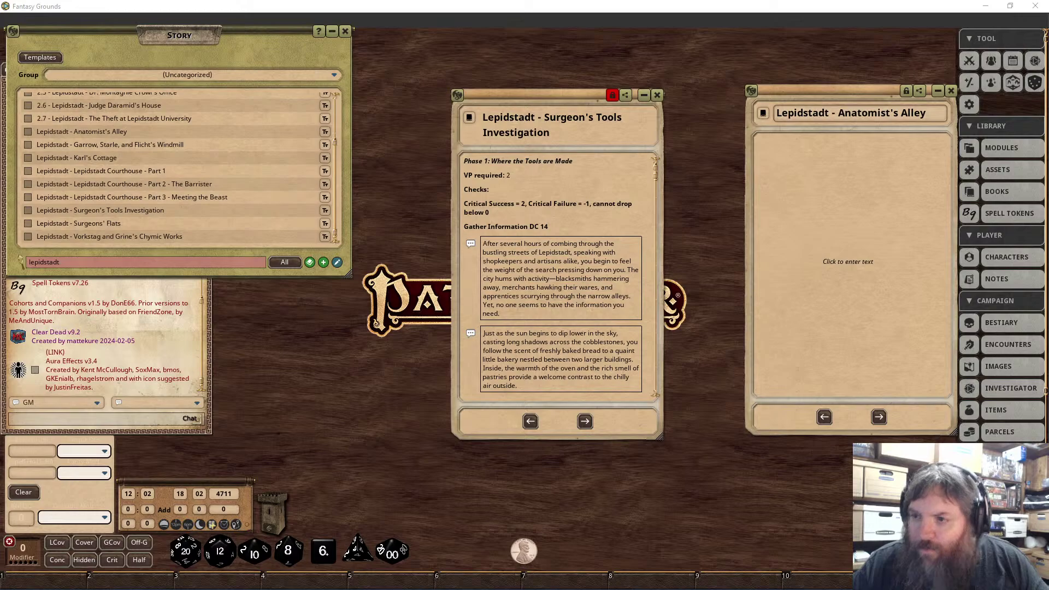
left_click(823, 152)
key("ctrl+v")
Delete the blank lines between the paragraphs of the Anatomist's Alley description.
left_click(818, 229)
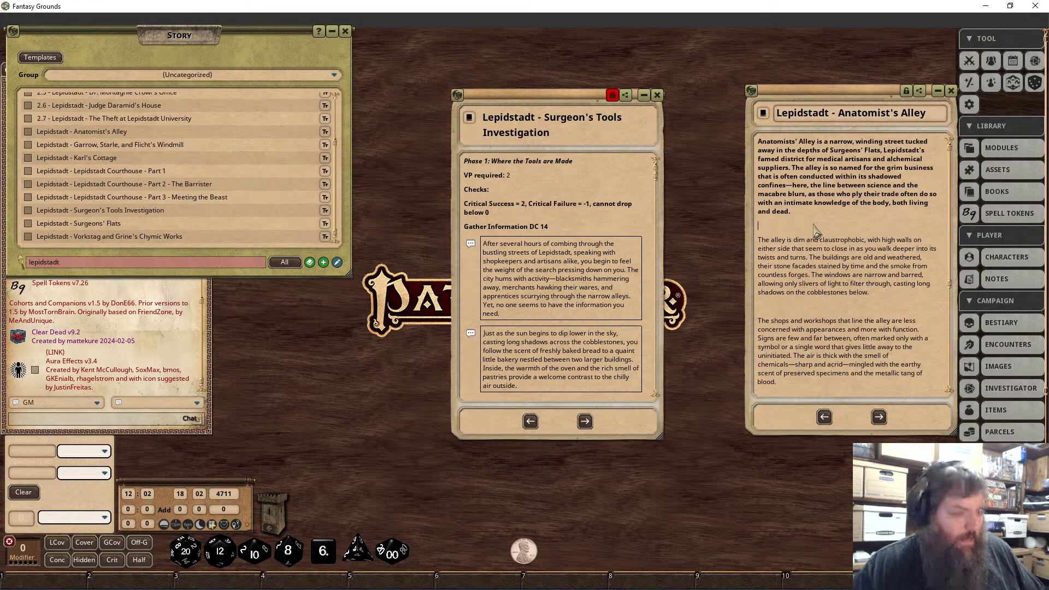
key("BackSpace")
left_click(782, 290)
key("BackSpace")
left_click(776, 372)
key("BackSpace")
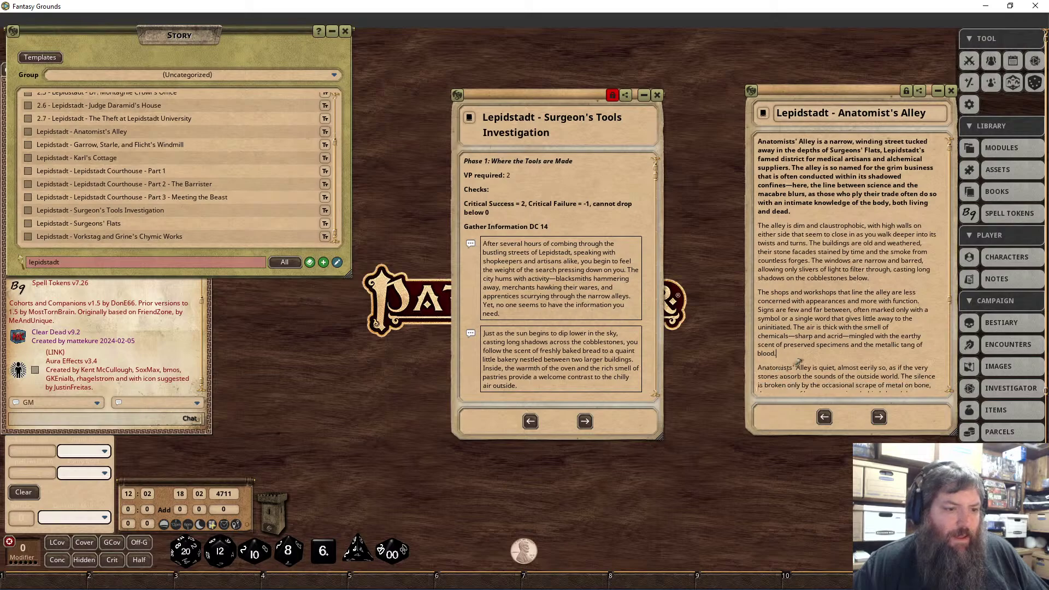
scroll(787, 339, "down", 4)
left_click(785, 305)
key("BackSpace")
scroll(922, 355, "up", 5)
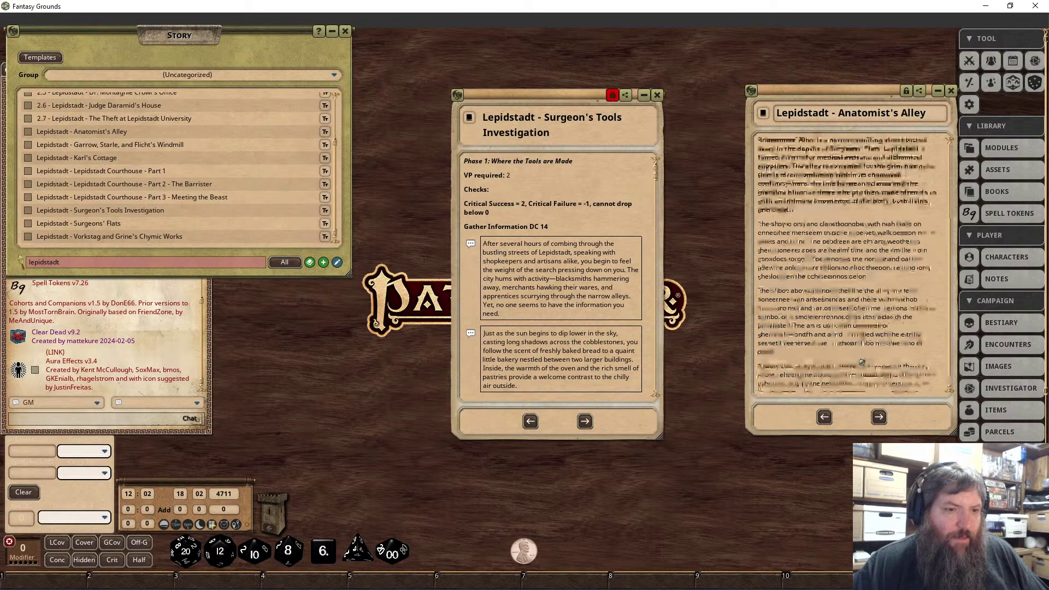
Remove the bold from the opening paragraph of the Anatomist's Alley story, then lock and close the story.
left_click_drag(792, 212, 748, 151)
right_click(787, 152)
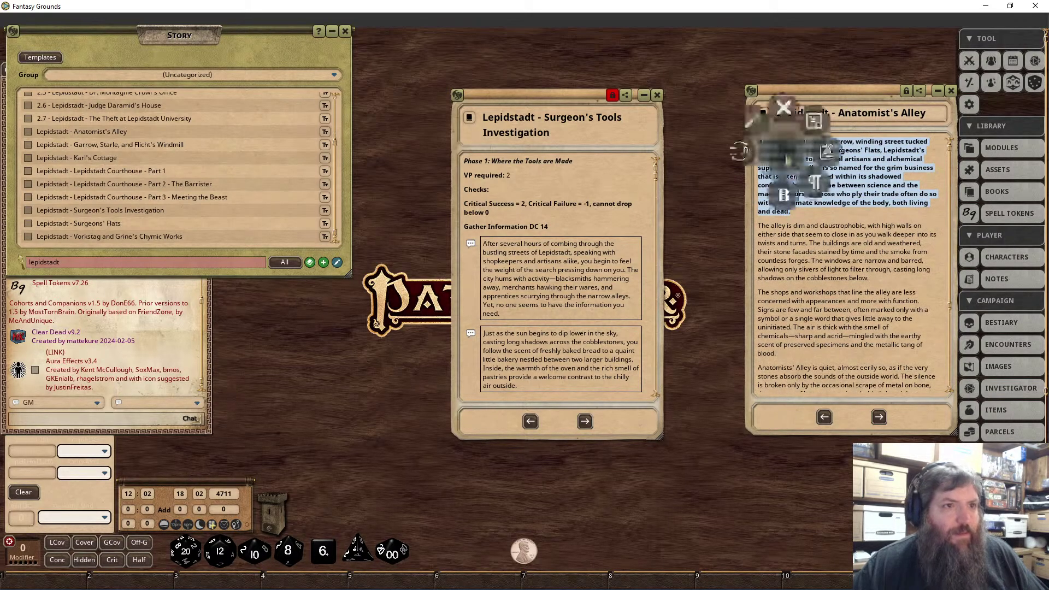
left_click(787, 191)
left_click(769, 227)
left_click(906, 91)
left_click(951, 92)
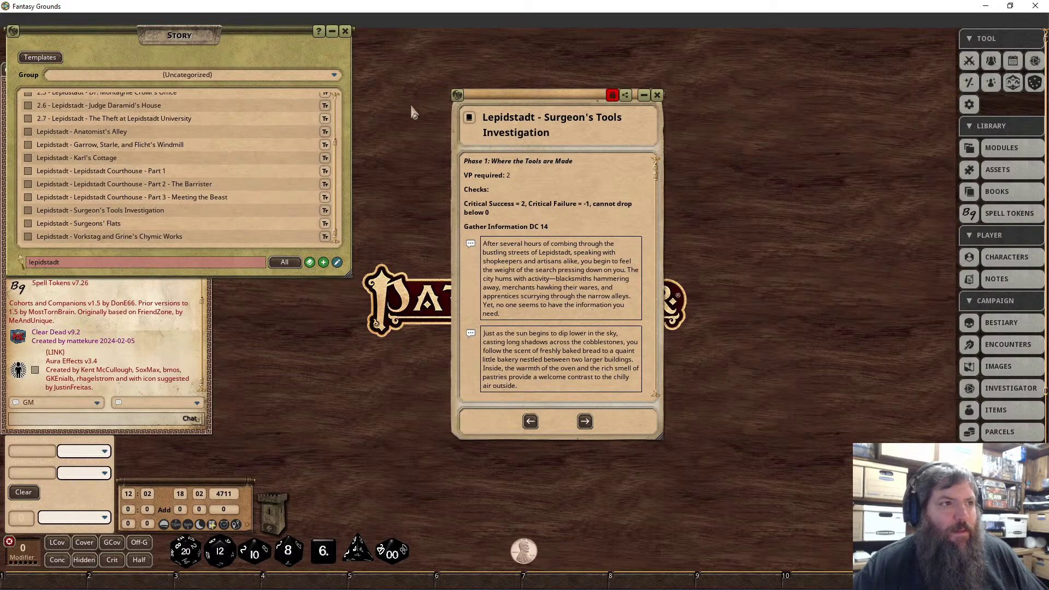
Unlock the Surgeon's Tools Investigation story, then search the image assets for "marta" and preview the matching picture.
left_click(613, 95)
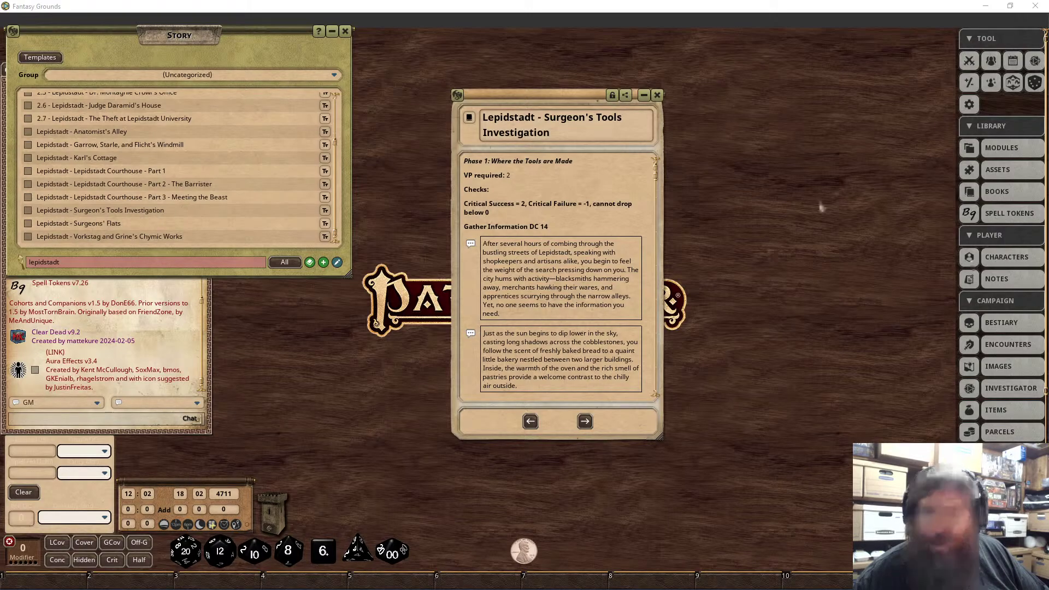
left_click(995, 169)
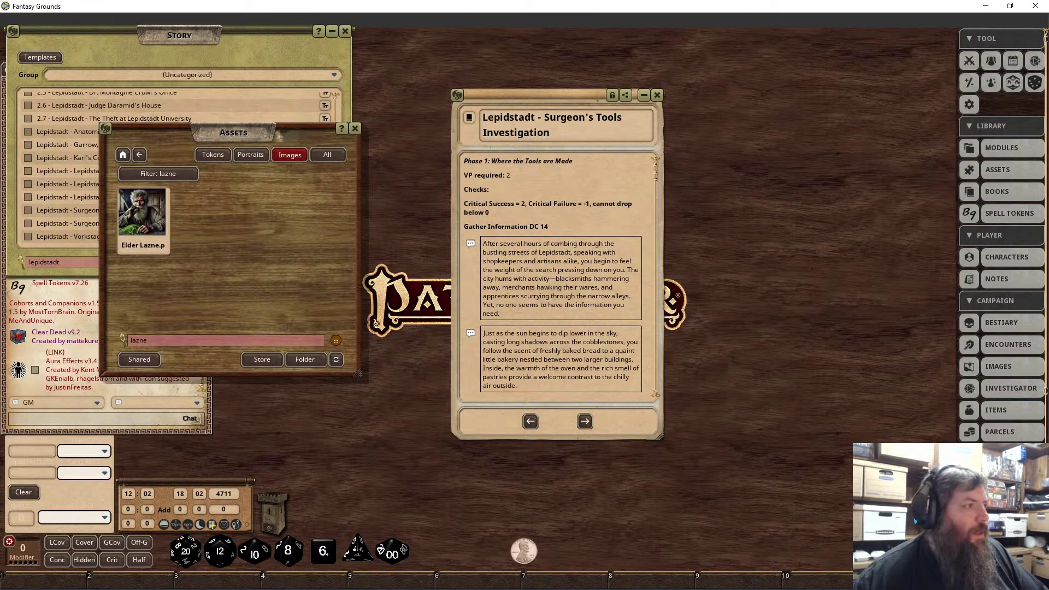
left_click_drag(282, 138, 897, 148)
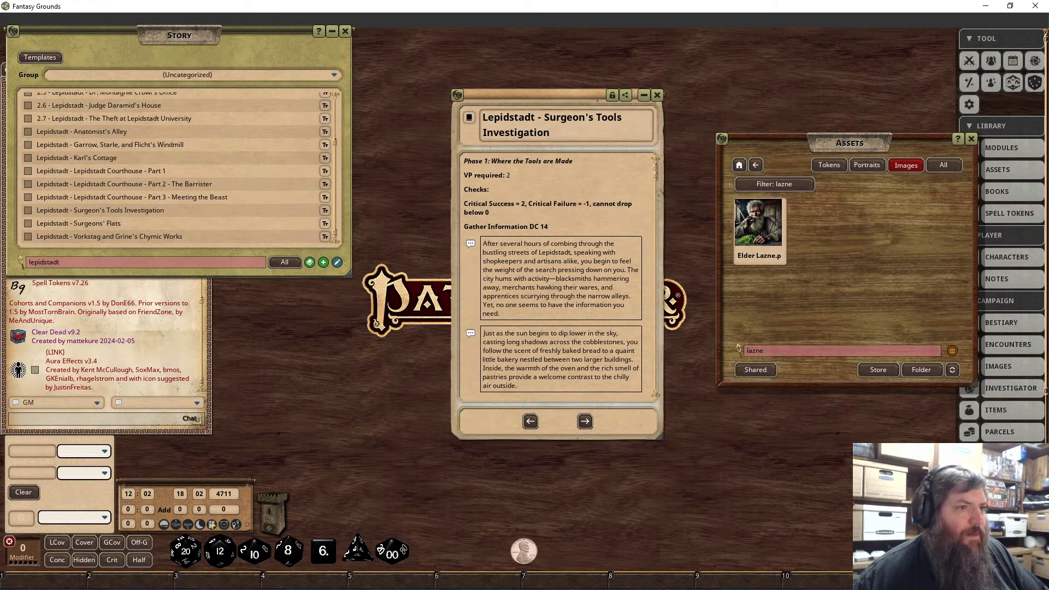
double_click(779, 350)
type("marta")
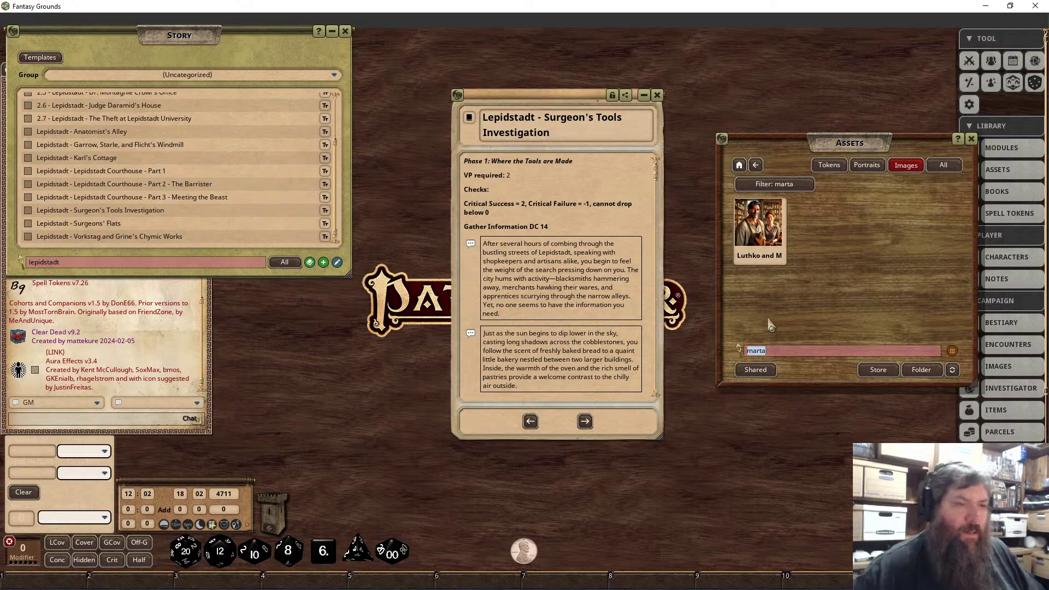
left_click(759, 224)
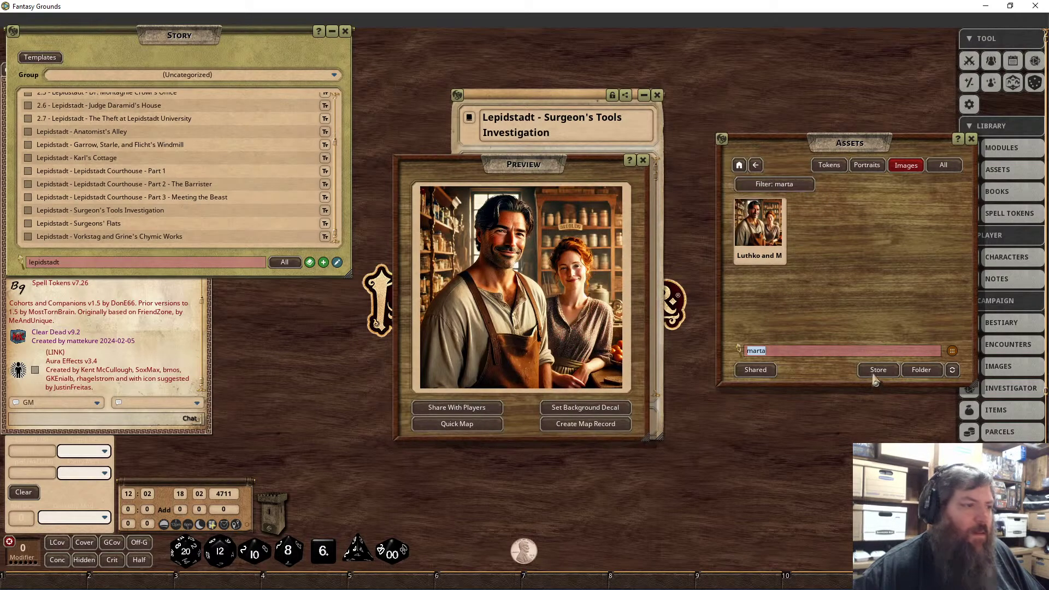
left_click(643, 160)
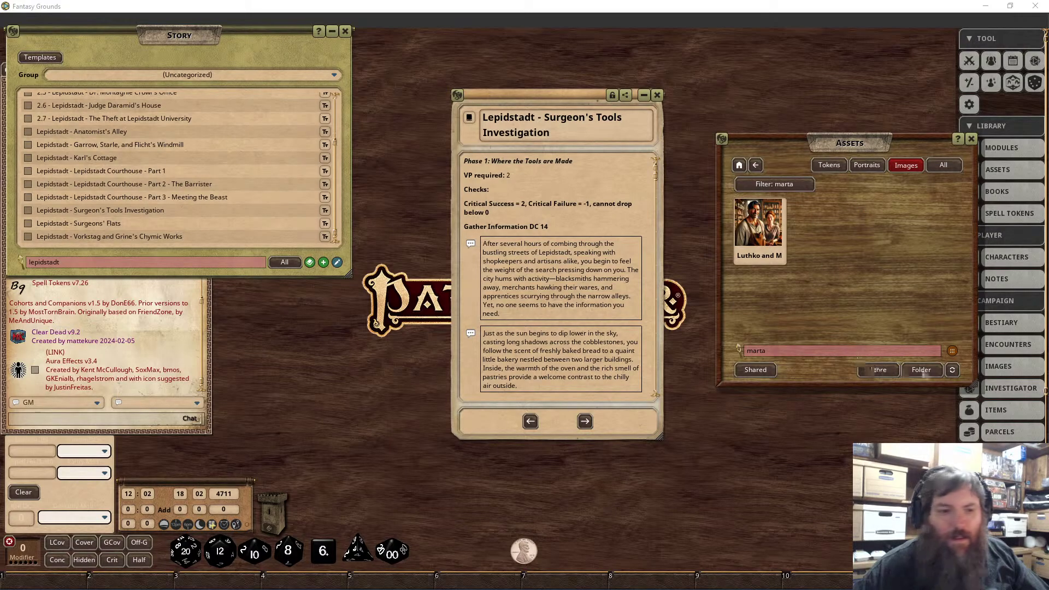
Refresh the folder assets, clear the search filter and open the Campaign > CC Book 2 > NPC image folder in a taller window.
left_click(953, 370)
double_click(799, 350)
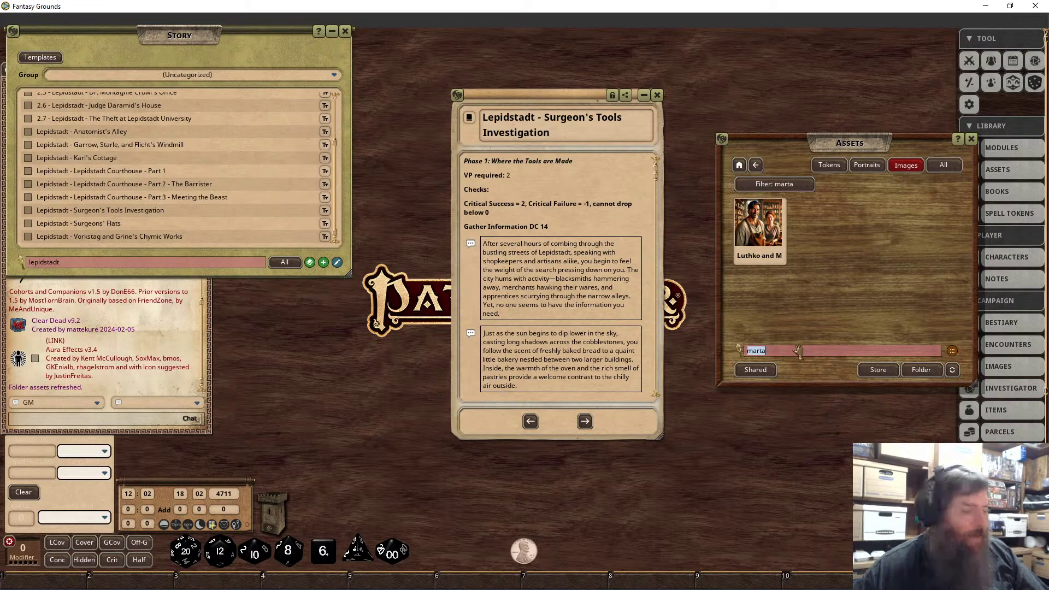
key("BackSpace")
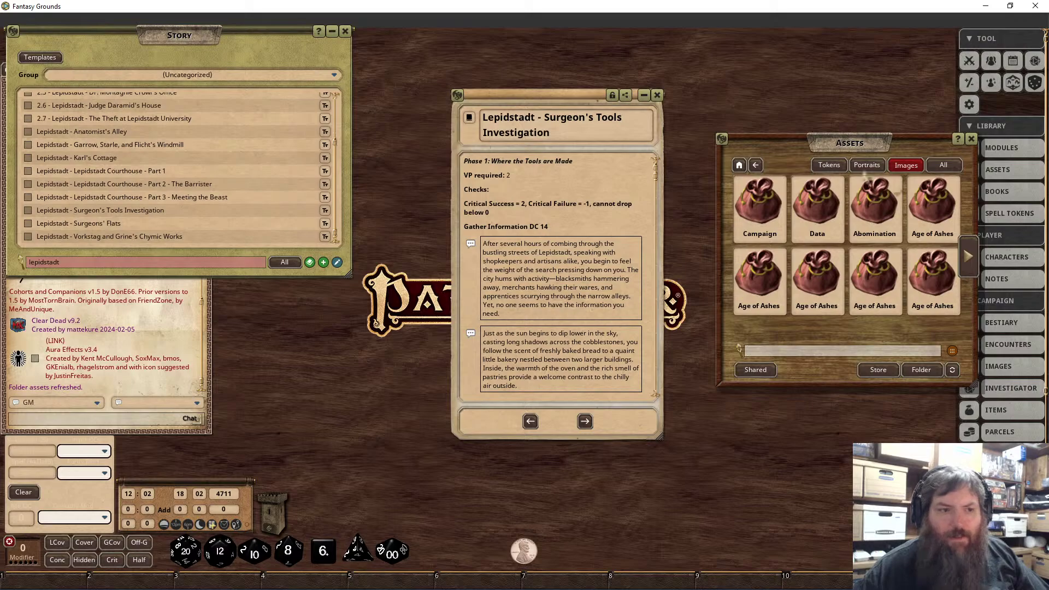
double_click(760, 213)
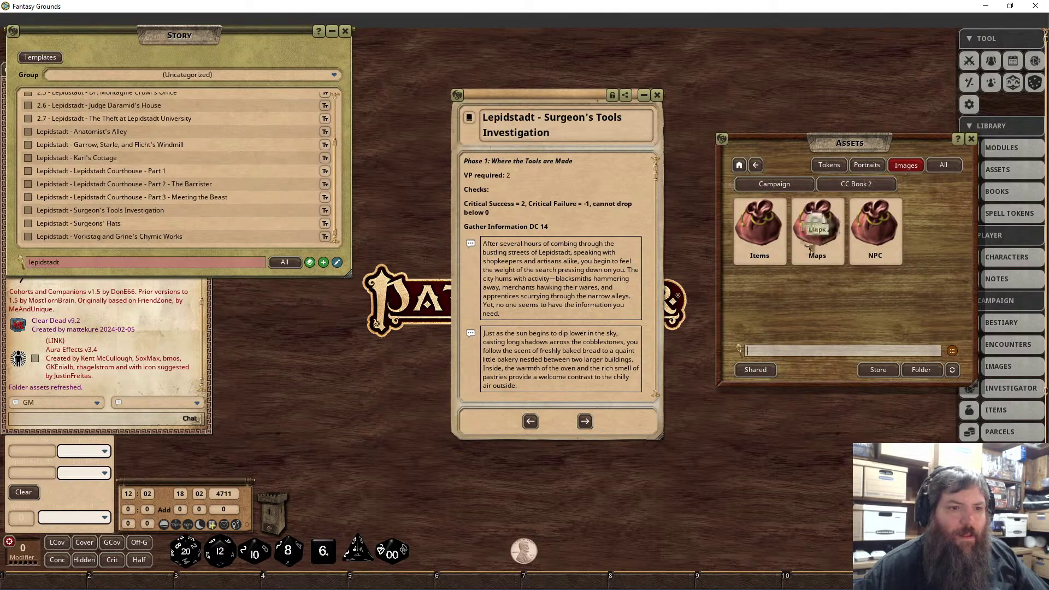
double_click(875, 235)
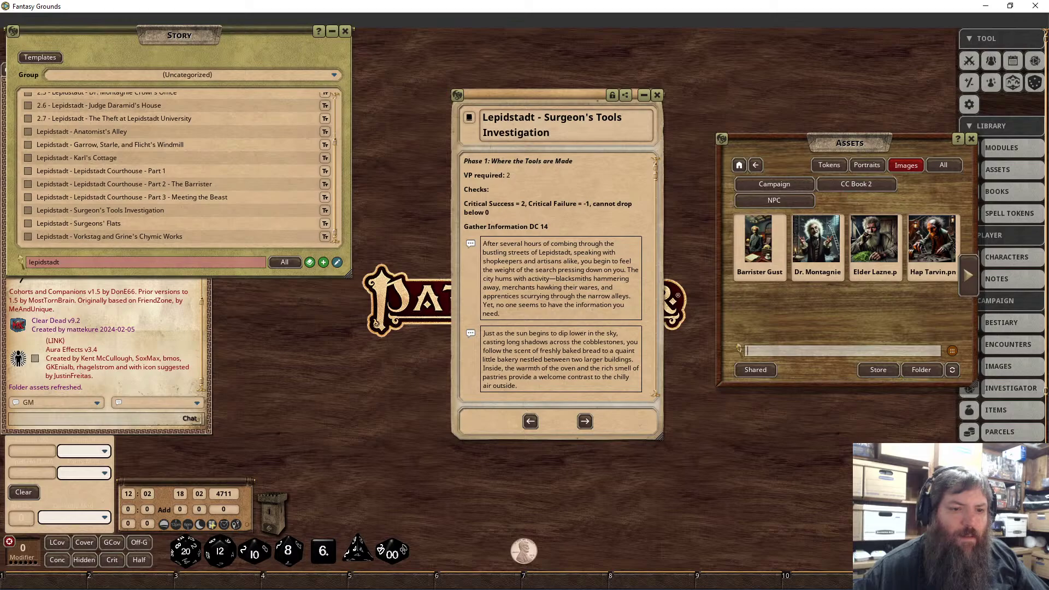
left_click_drag(972, 385, 971, 398)
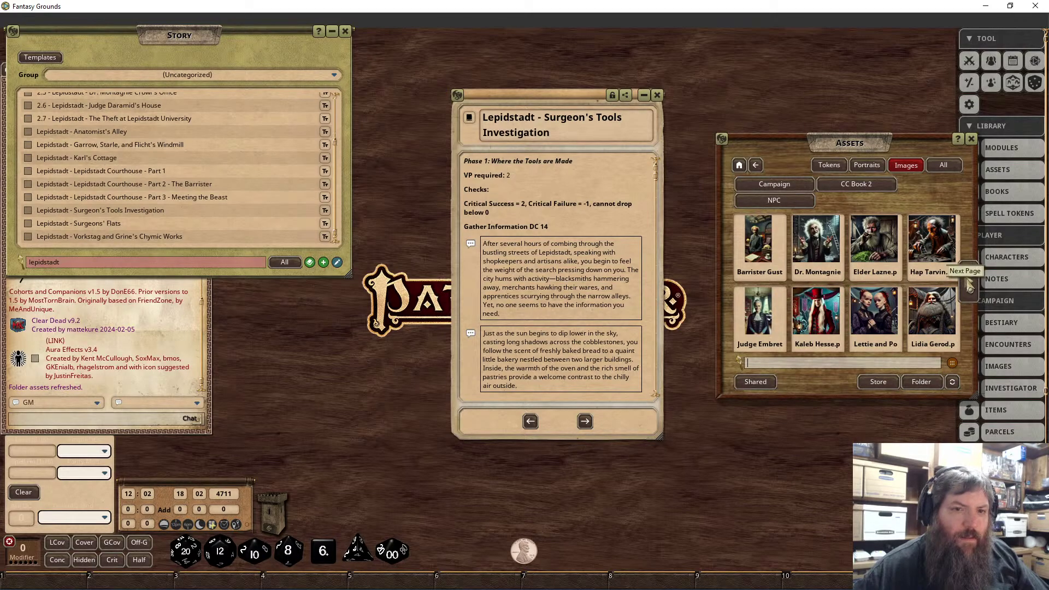
Refresh the folder assets until the new portraits load, and page through the NPC images to the Marta the Baker picture.
left_click(969, 284)
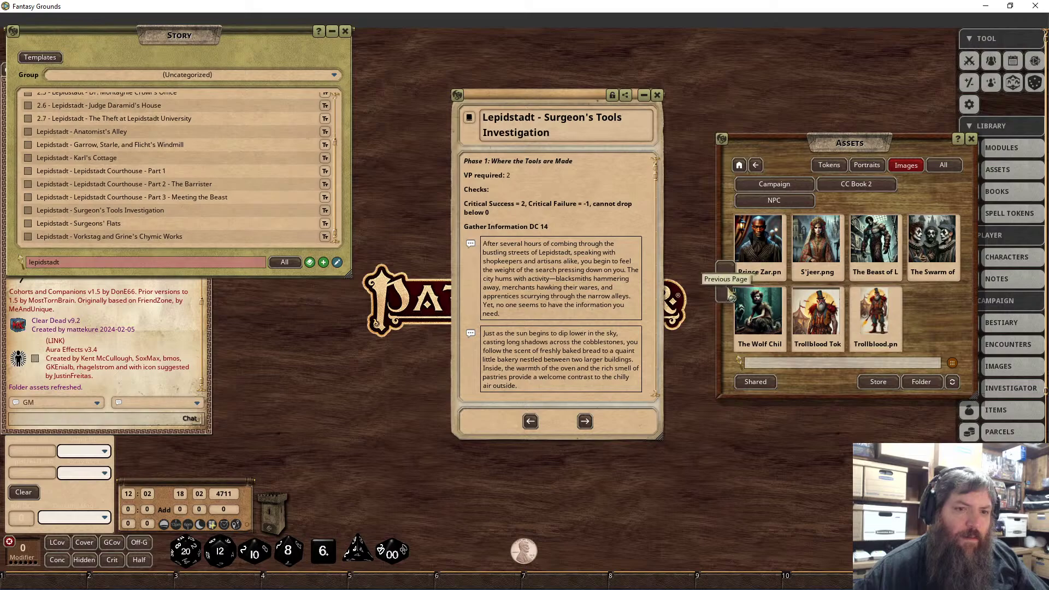
left_click(726, 284)
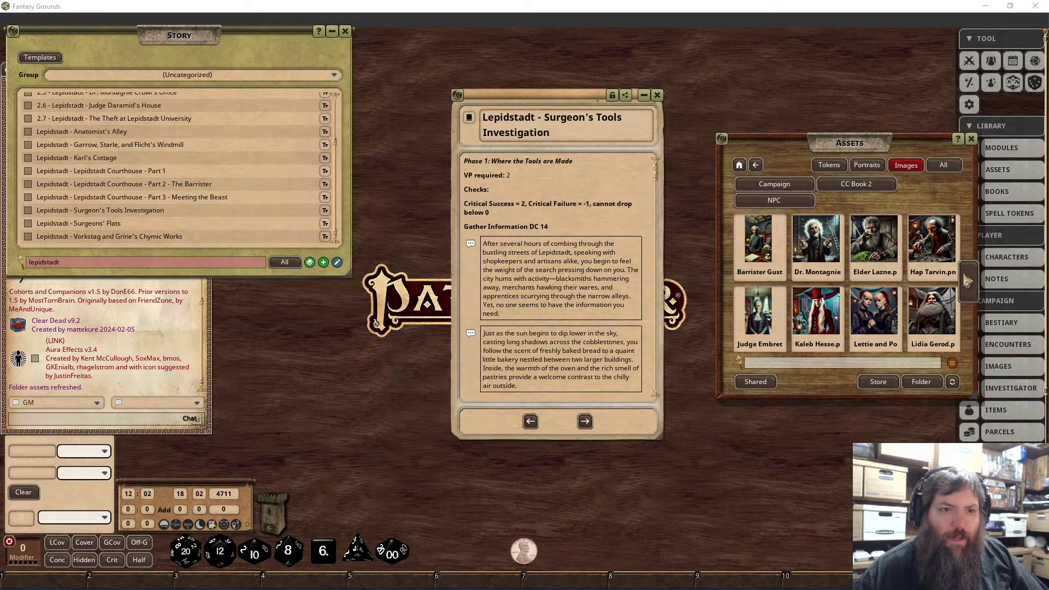
left_click(968, 281)
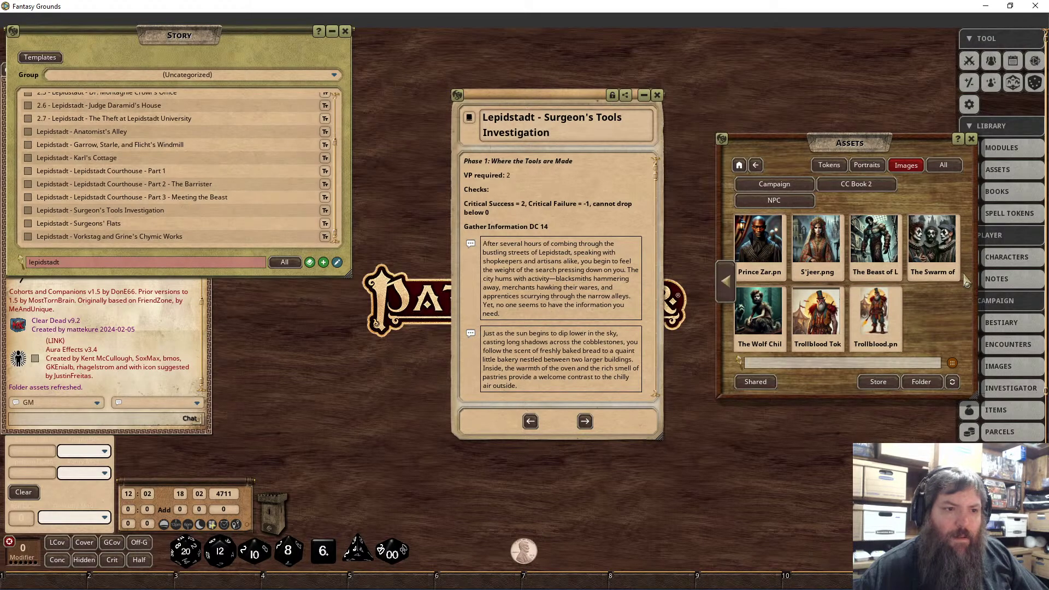
left_click(953, 382)
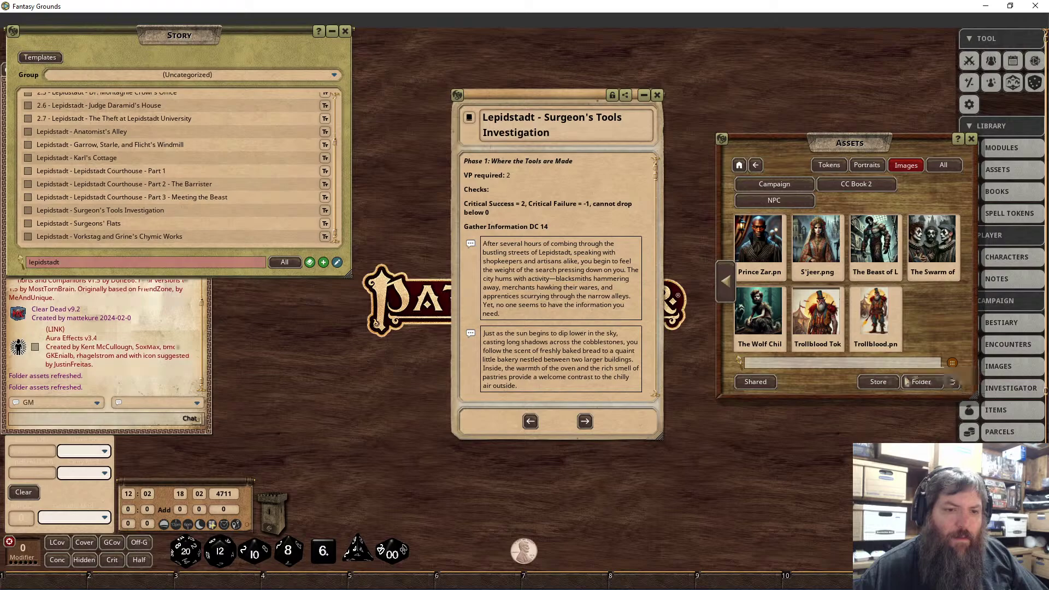
left_click(726, 287)
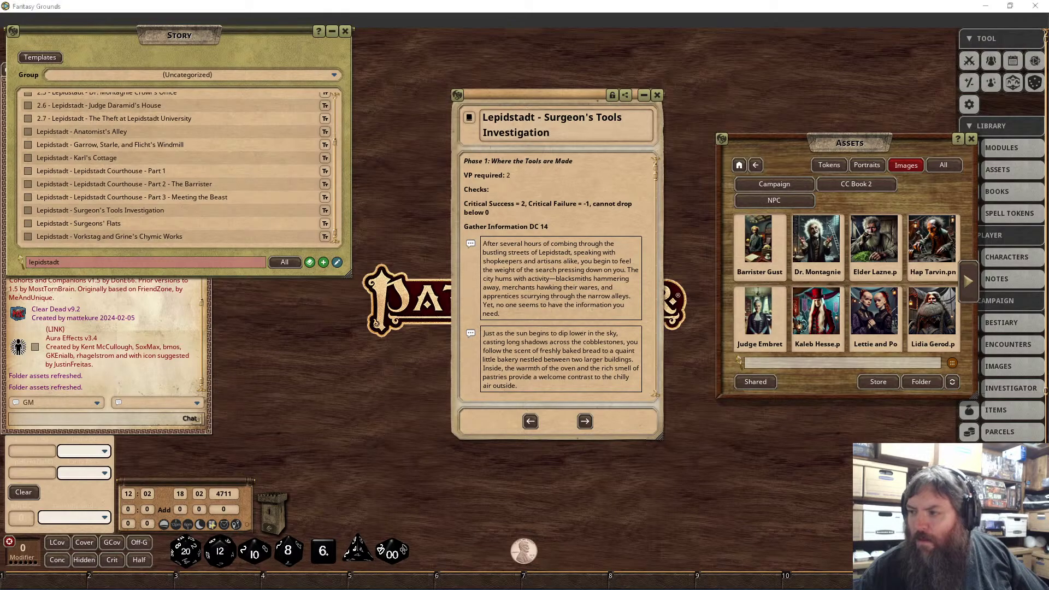
left_click(953, 383)
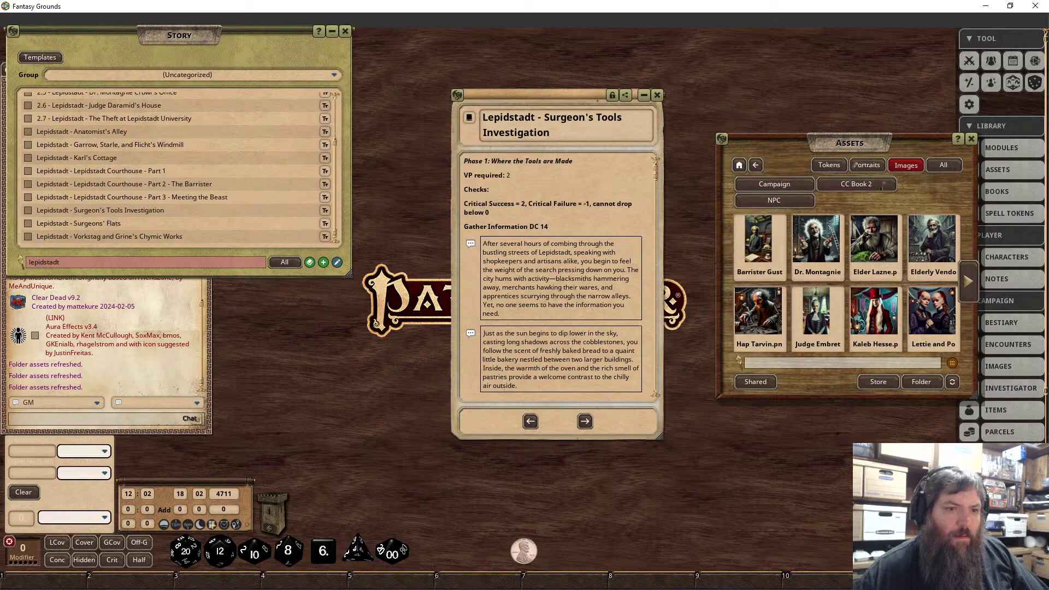
left_click(969, 281)
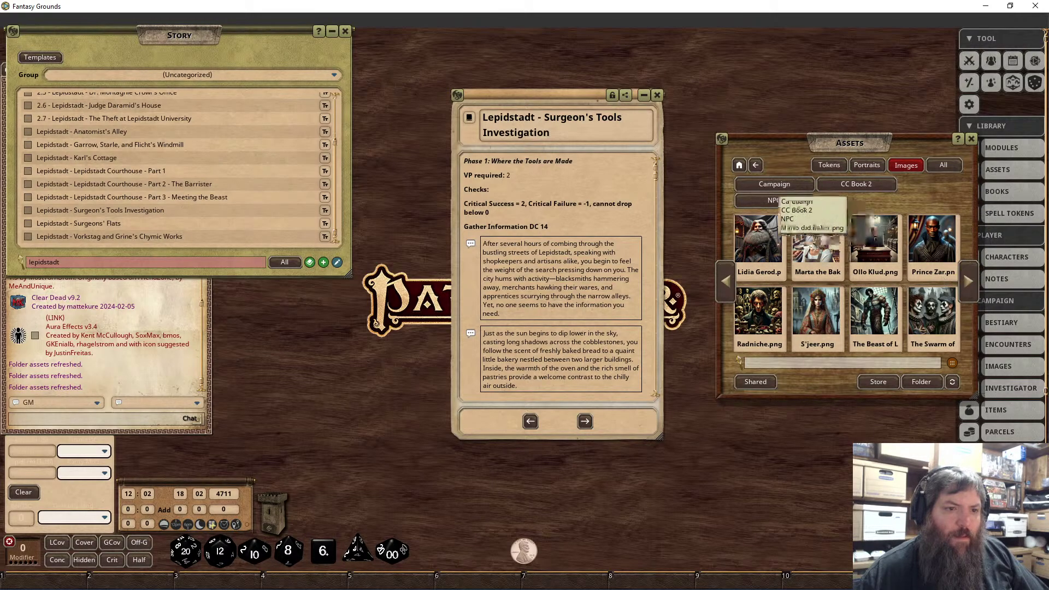
Share the Marta the Baker picture with the players, view the shared copy, and close it and the shared assets window.
left_click(817, 239)
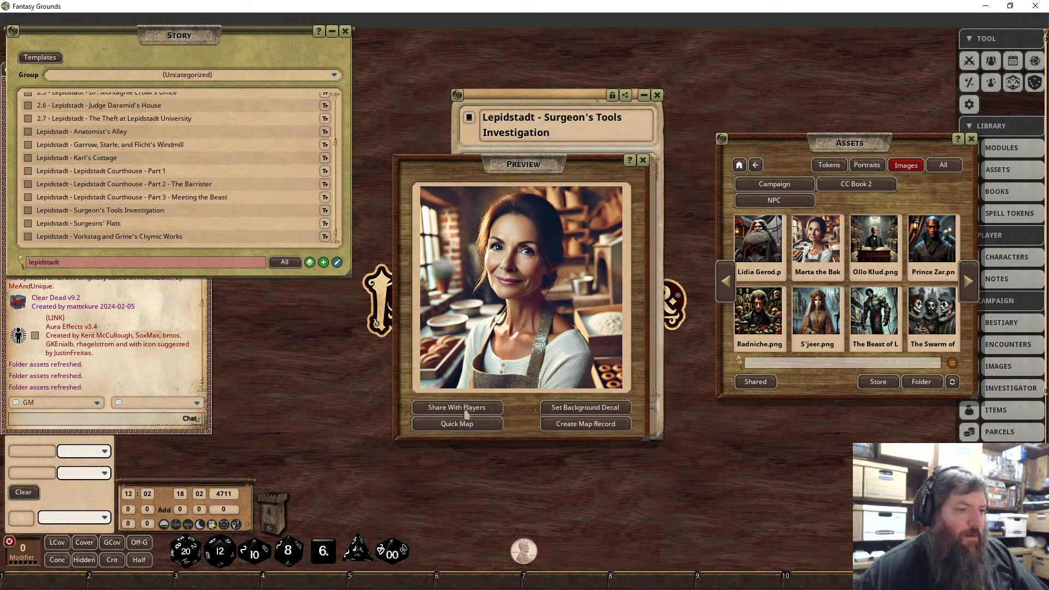
left_click(462, 411)
right_click(530, 262)
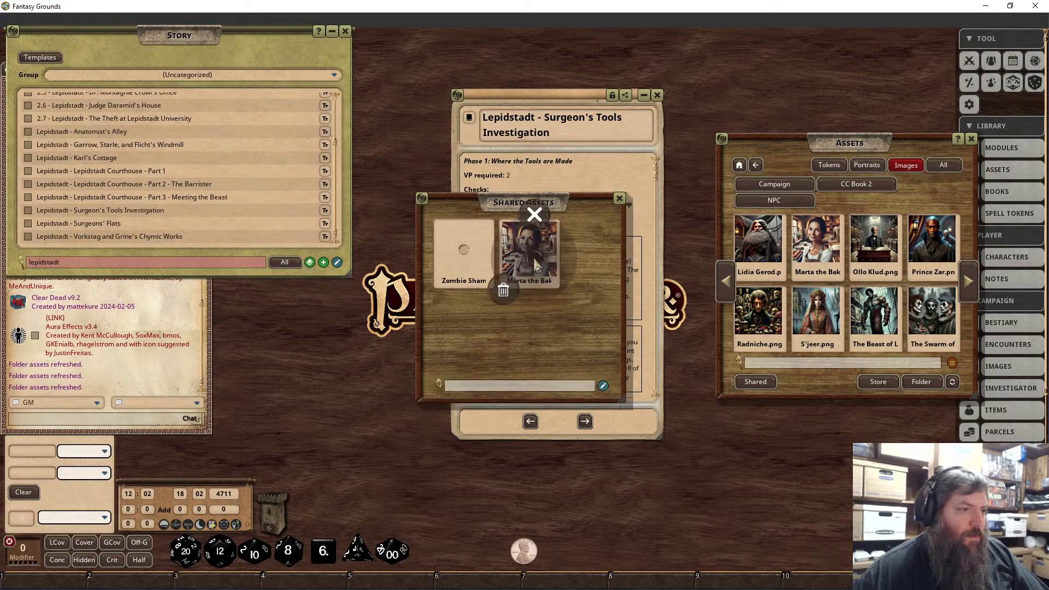
left_click(544, 262)
left_click(544, 263)
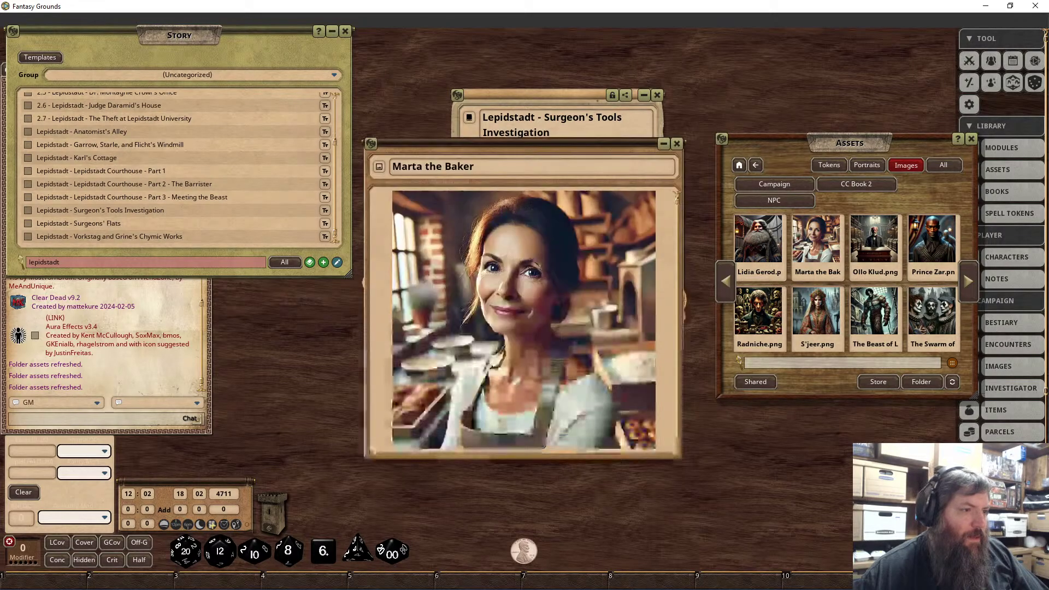
right_click(498, 271)
left_click(454, 266)
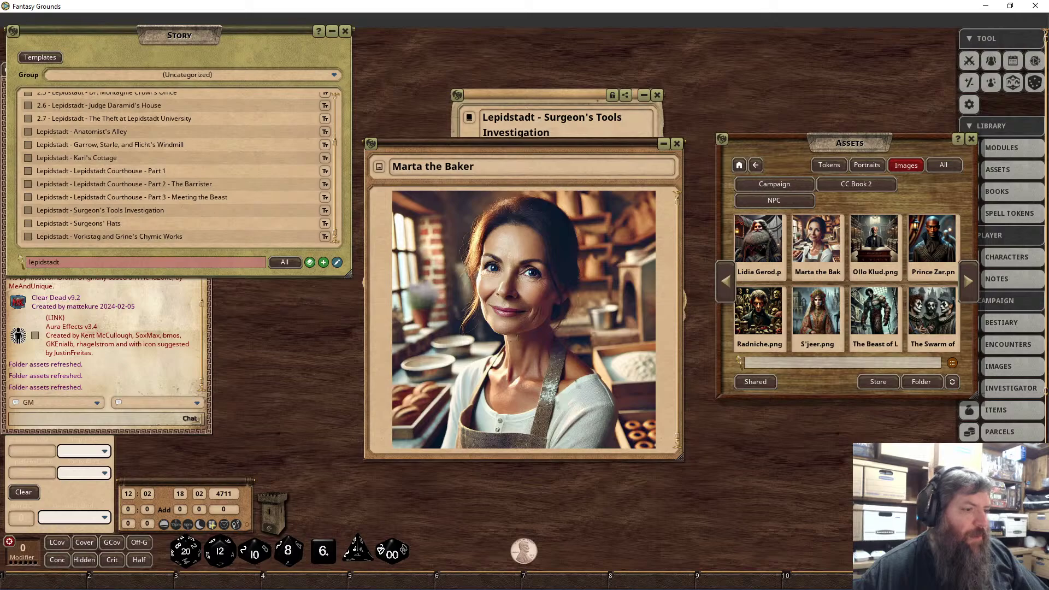
left_click(676, 143)
left_click(619, 203)
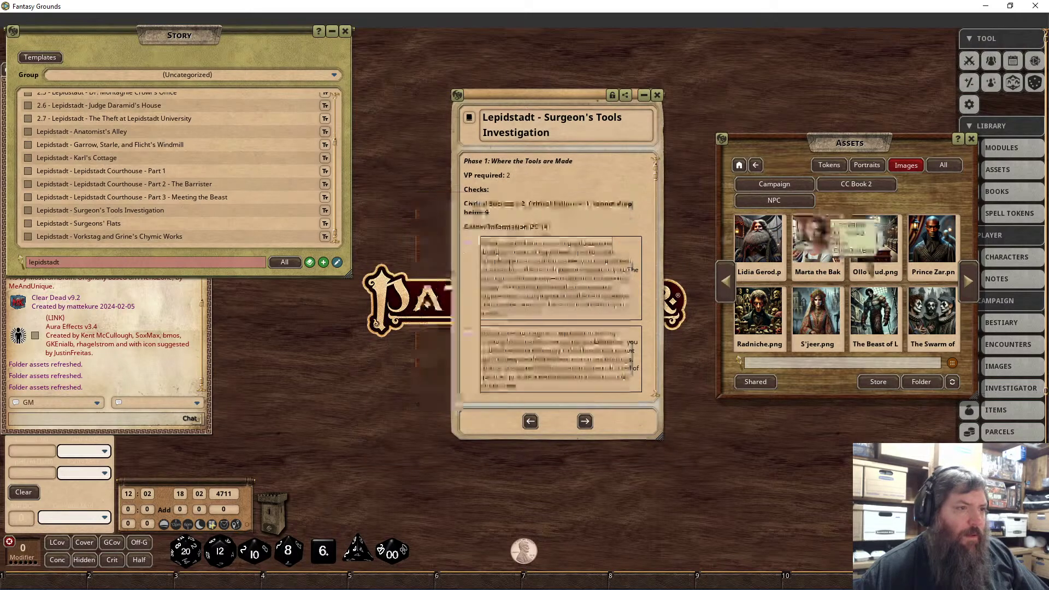
Create a map record from the Marta the Baker picture, link it below the "Behind the counter" paragraph, and close the image.
left_click(817, 241)
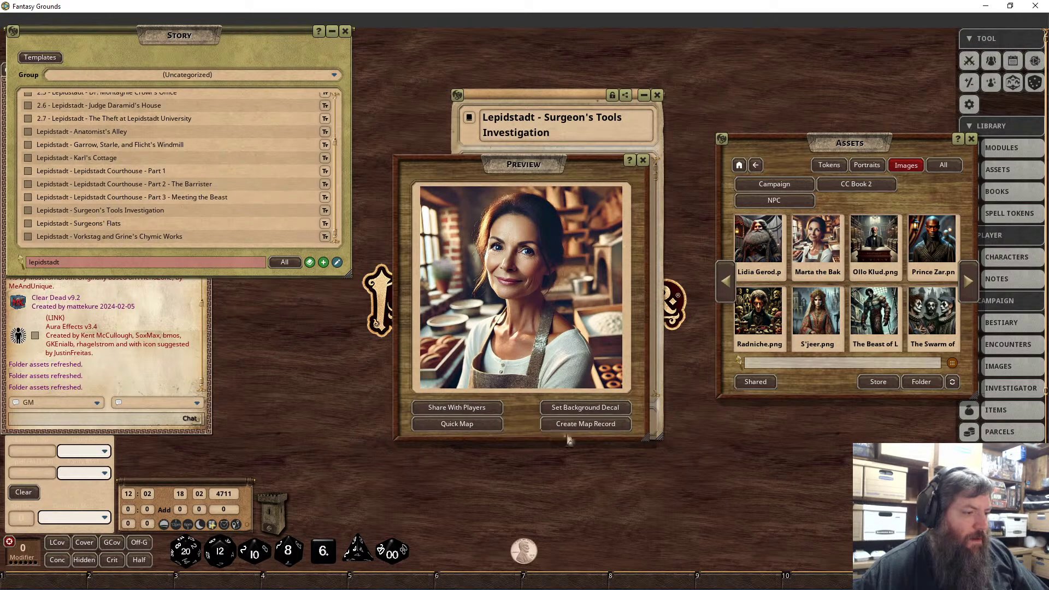
left_click(571, 424)
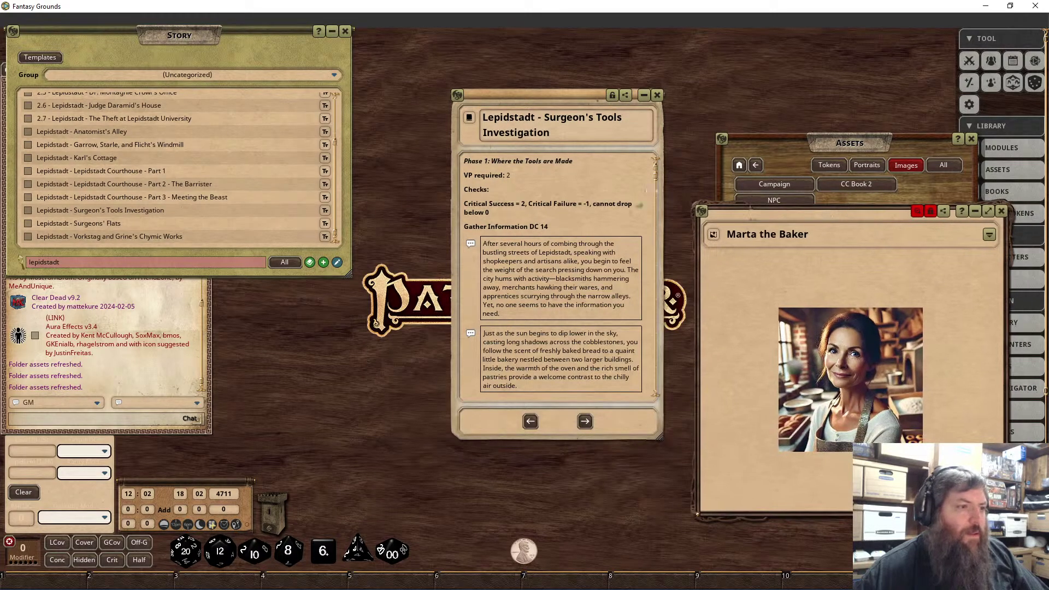
scroll(543, 348, "down", 3)
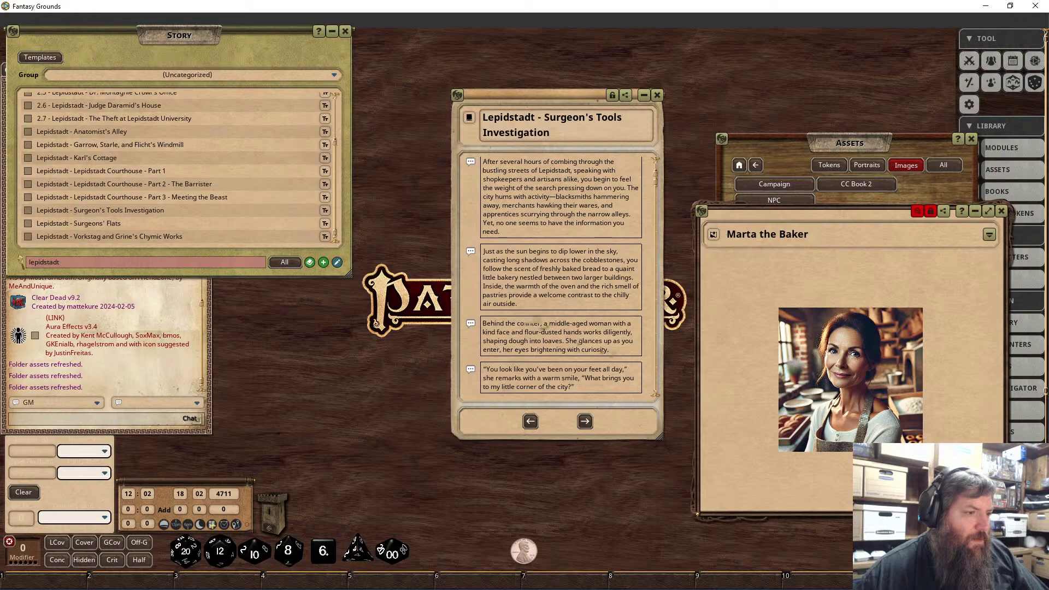
key("Return")
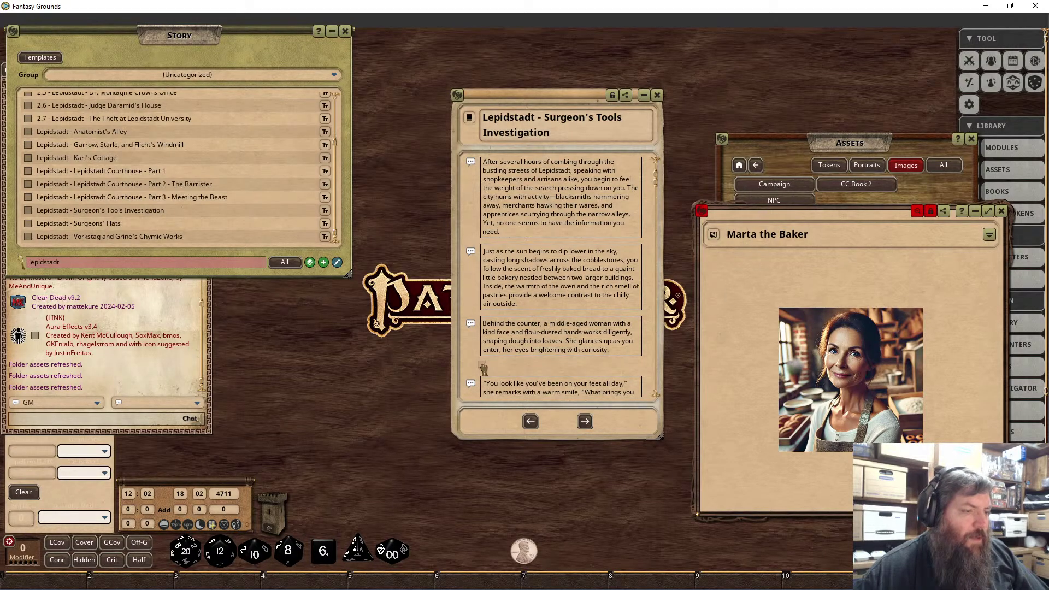
left_click_drag(484, 369, 483, 369)
left_click(1001, 211)
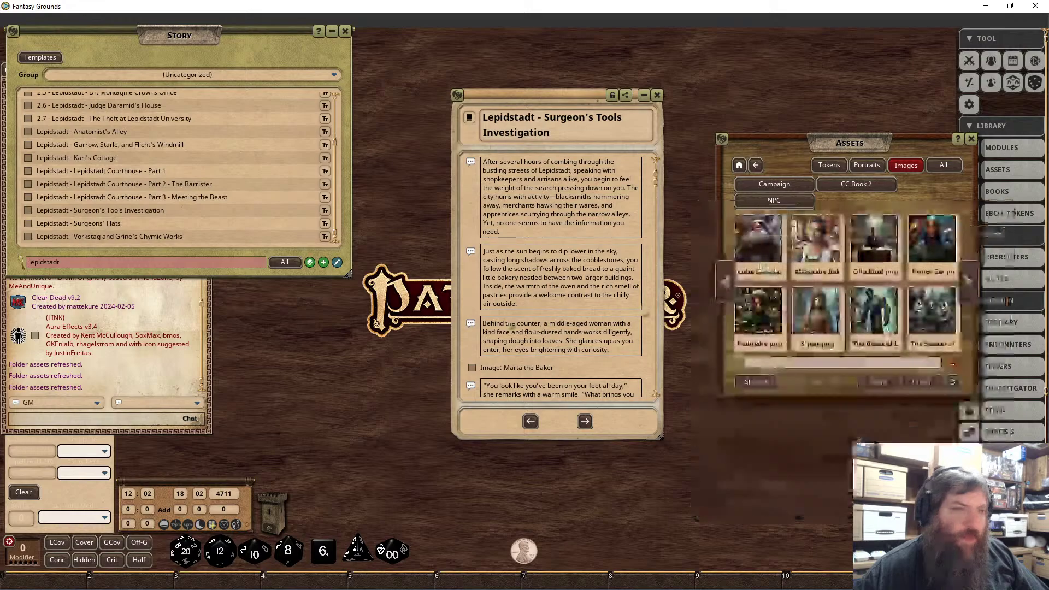
Create a map record from the Zbraslav Hora picture, link it below the paragraph describing his workshop, and close the image.
scroll(565, 300, "down", 10)
scroll(565, 302, "down", 6)
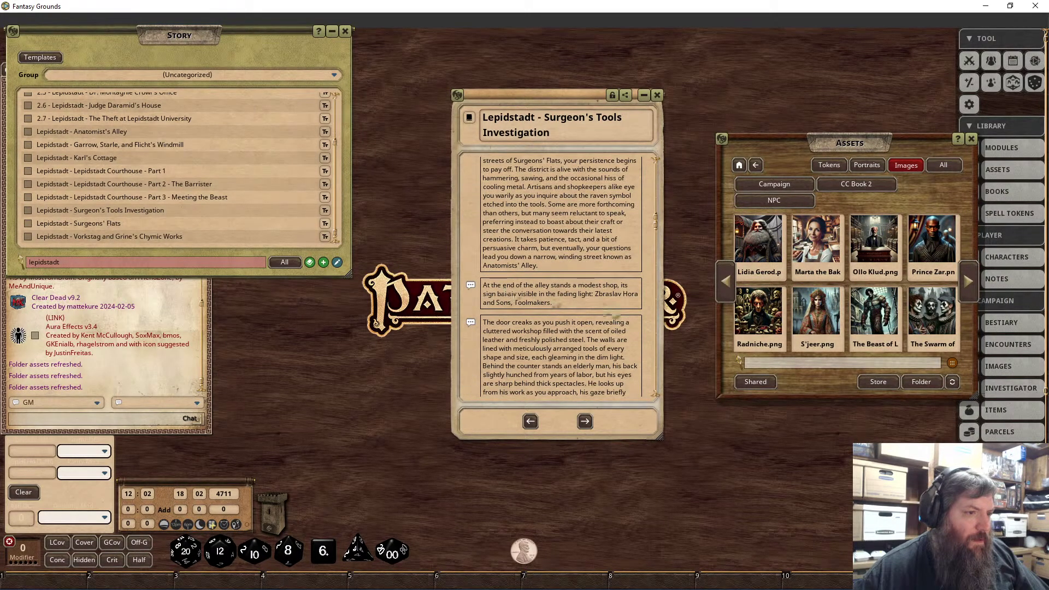
scroll(612, 317, "down", 2)
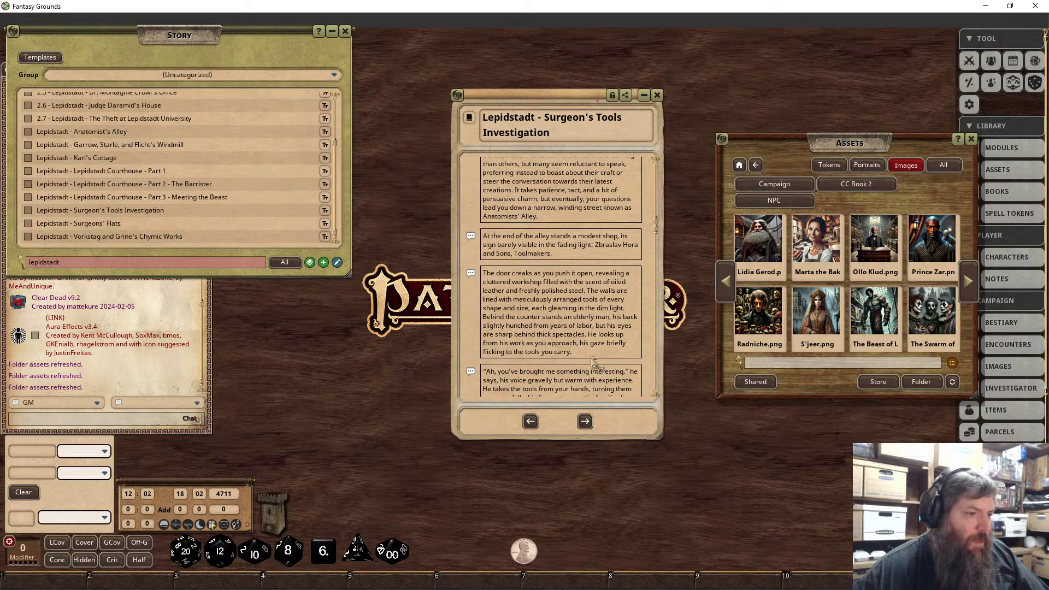
scroll(596, 364, "down", 1)
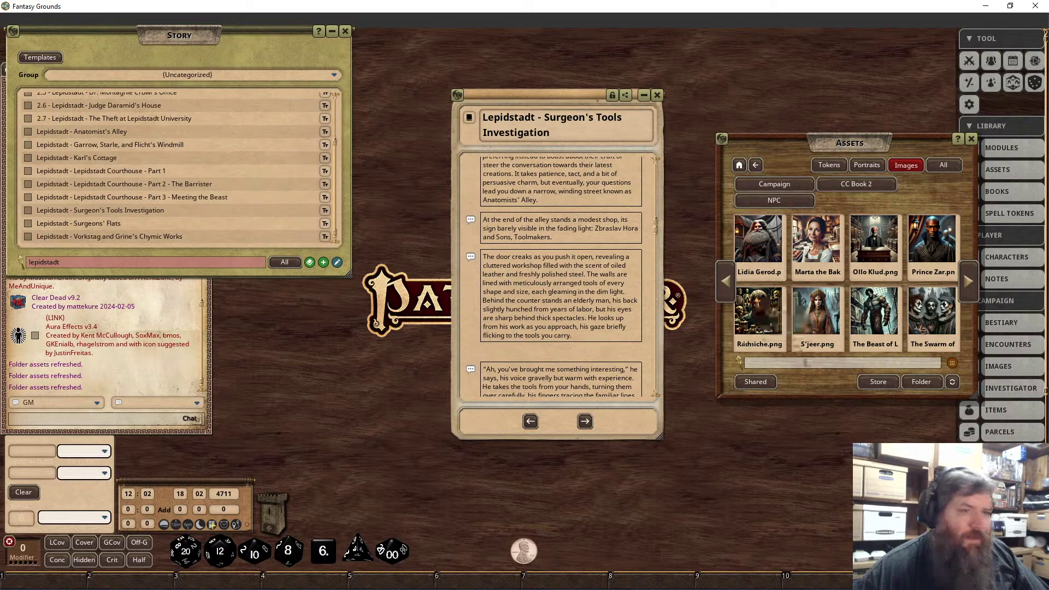
left_click(970, 297)
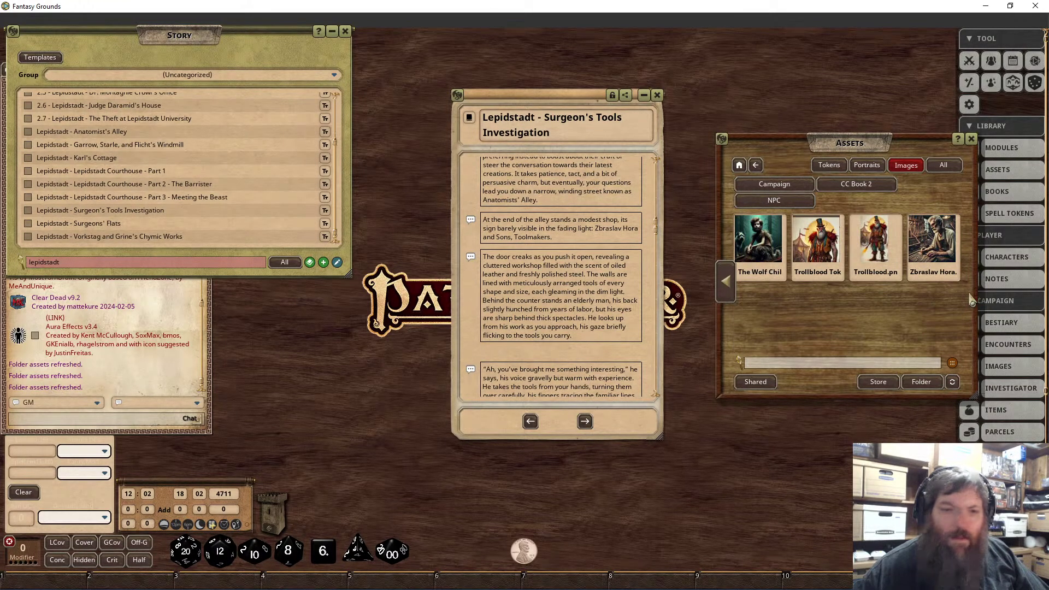
left_click(932, 240)
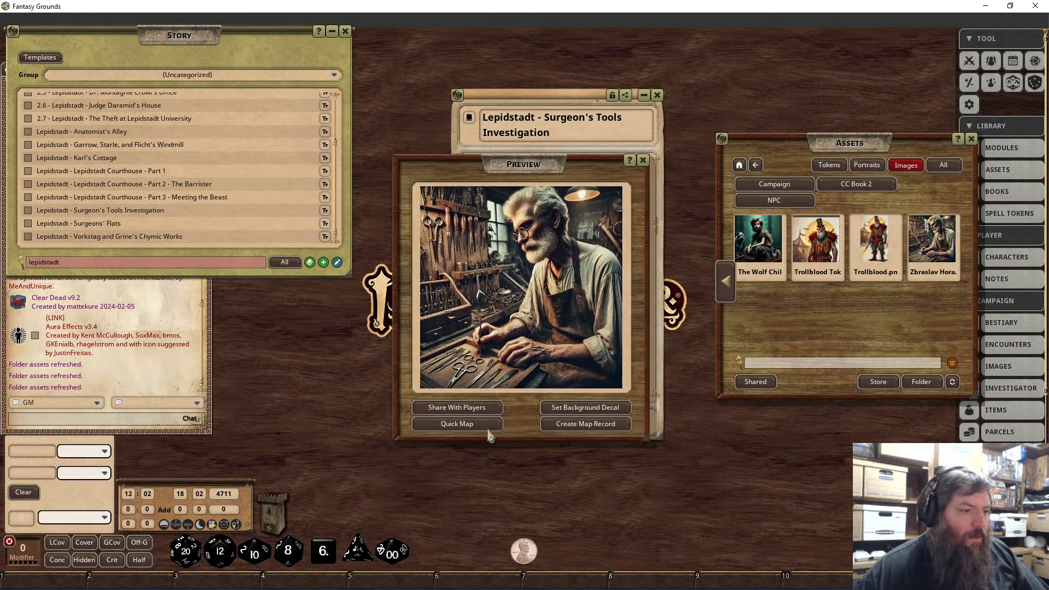
left_click(568, 427)
left_click_drag(551, 157, 935, 272)
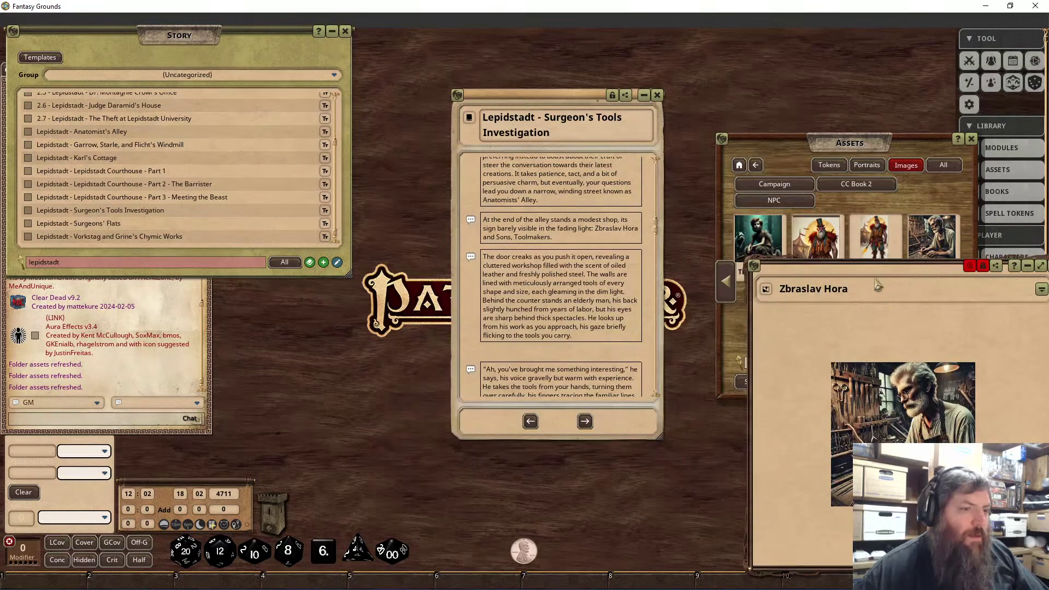
left_click_drag(588, 329, 549, 352)
left_click_drag(951, 269, 772, 272)
left_click(876, 268)
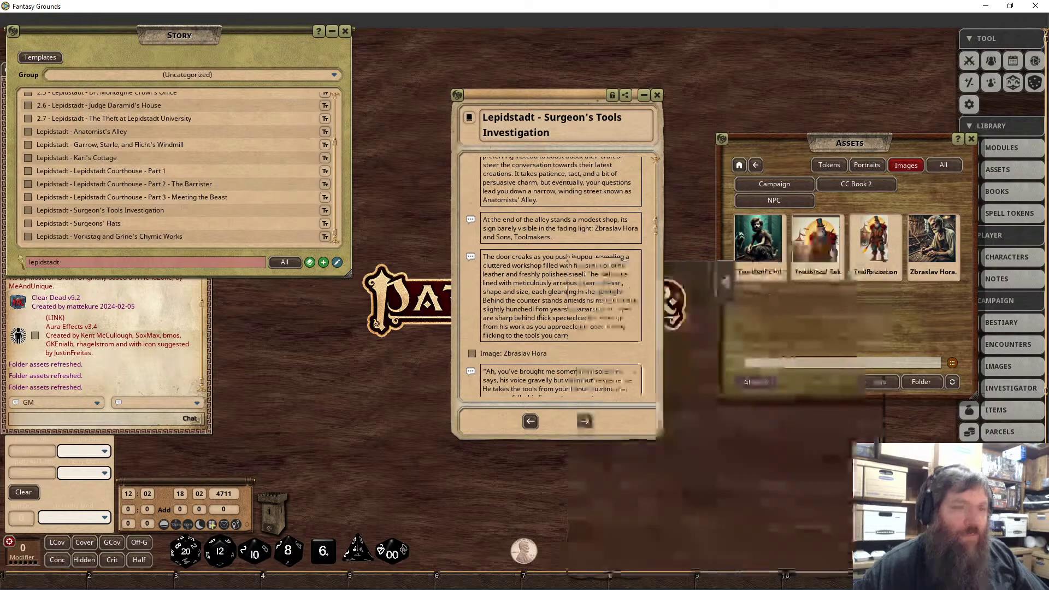
Insert an empty line below the paragraph in Phase 3 where the elderly vendor scratches his grizzled chin.
scroll(544, 309, "down", 3)
scroll(545, 311, "down", 3)
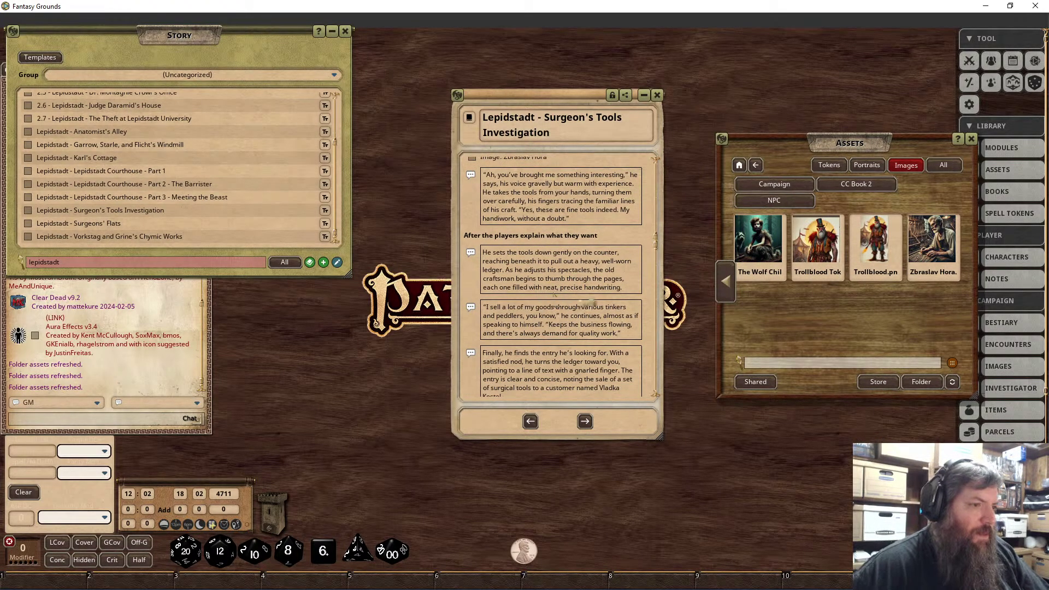
scroll(611, 298, "down", 3)
scroll(612, 299, "down", 6)
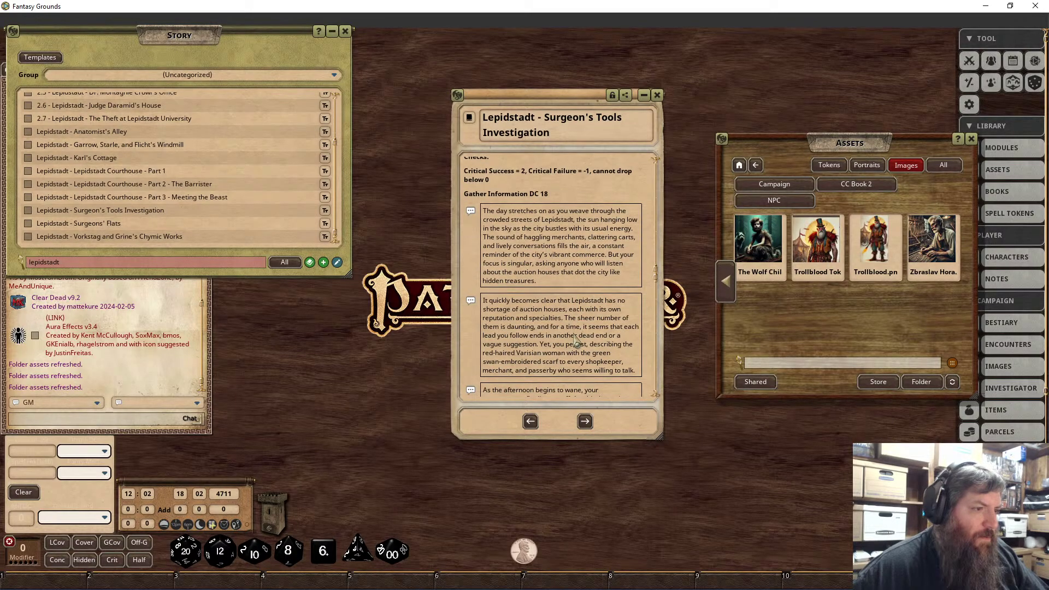
scroll(607, 343, "down", 3)
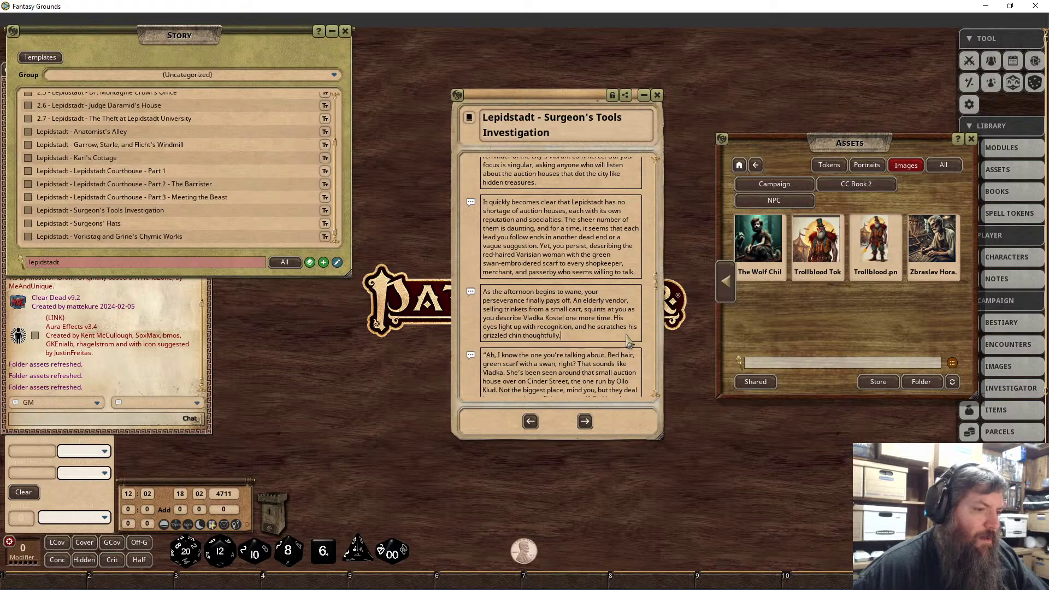
scroll(628, 342, "up", 5)
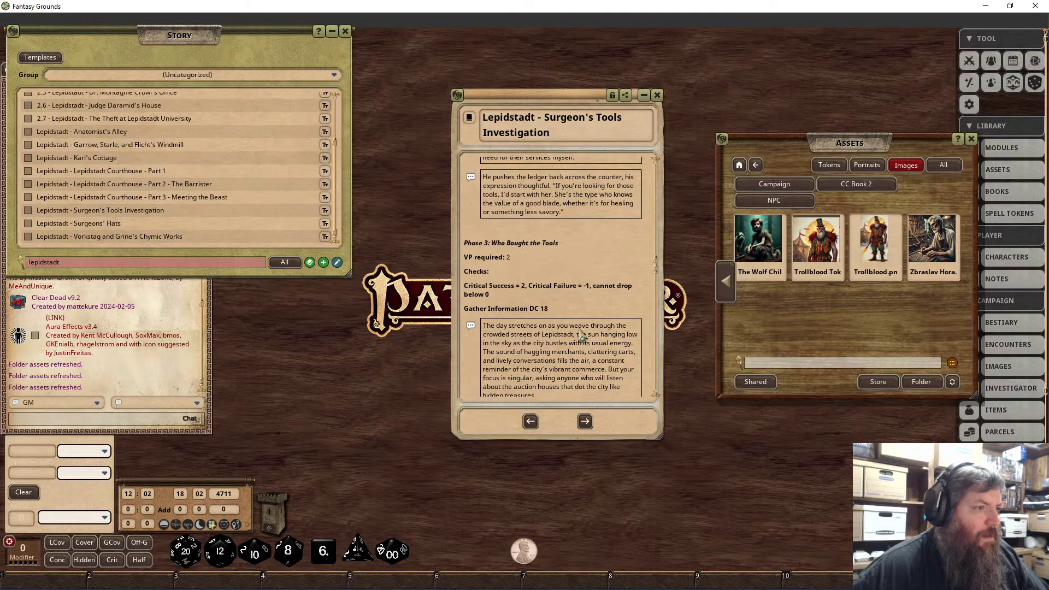
scroll(582, 335, "up", 3)
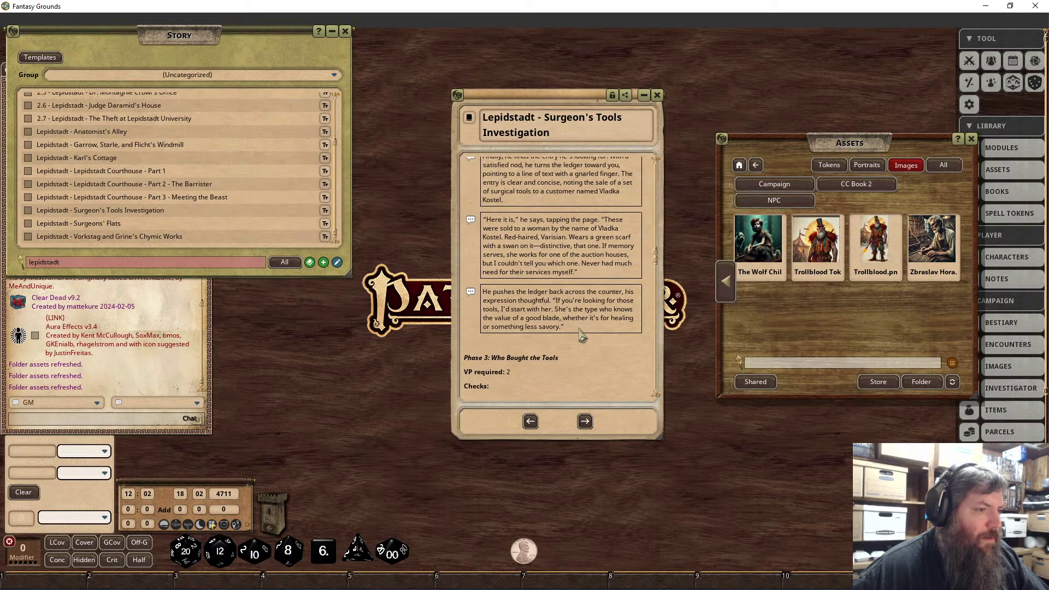
scroll(582, 334, "down", 3)
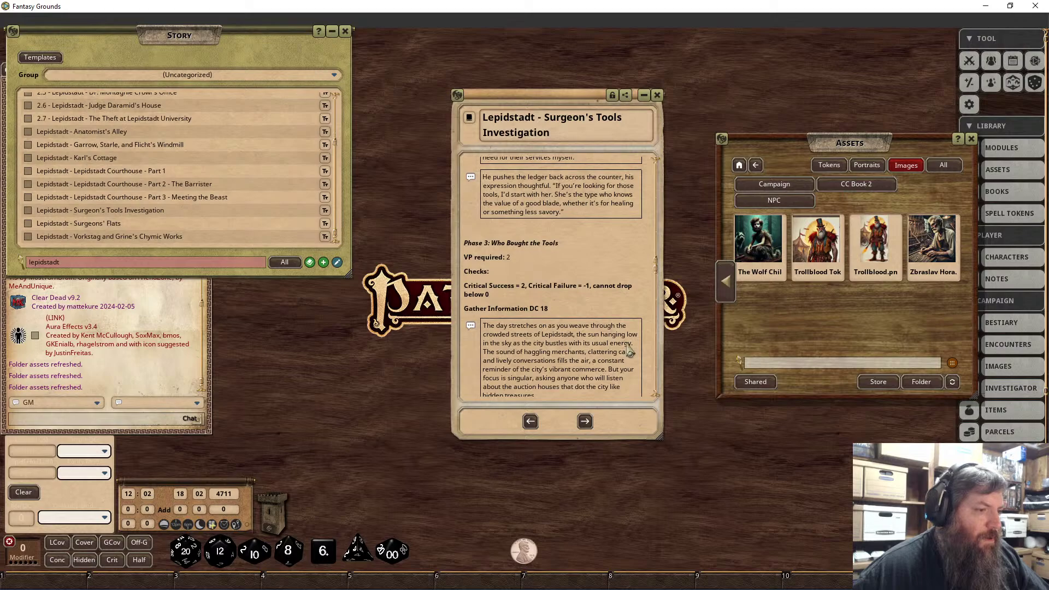
scroll(628, 350, "down", 3)
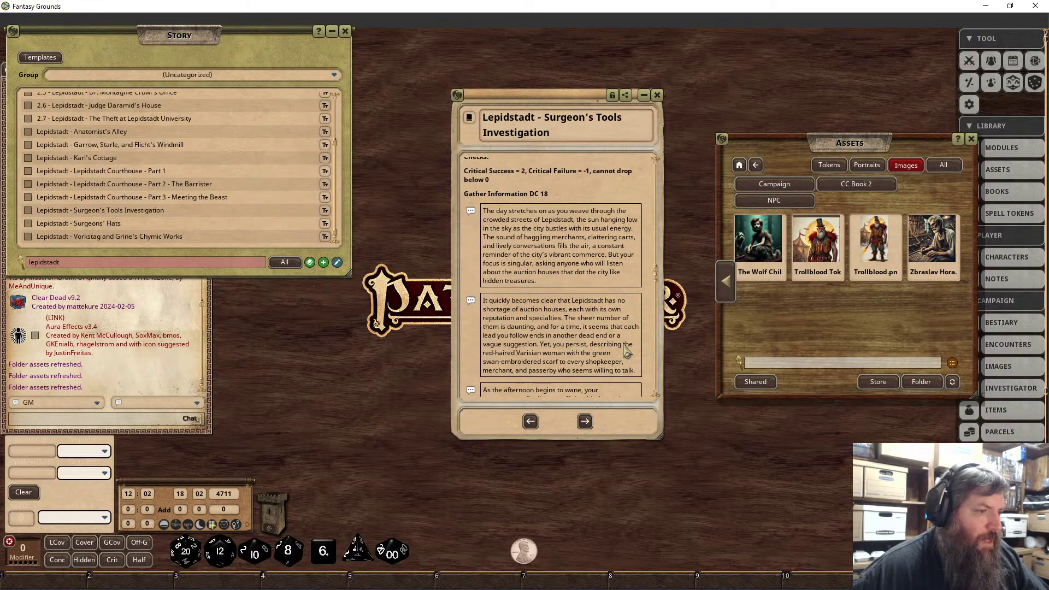
scroll(625, 352, "down", 2)
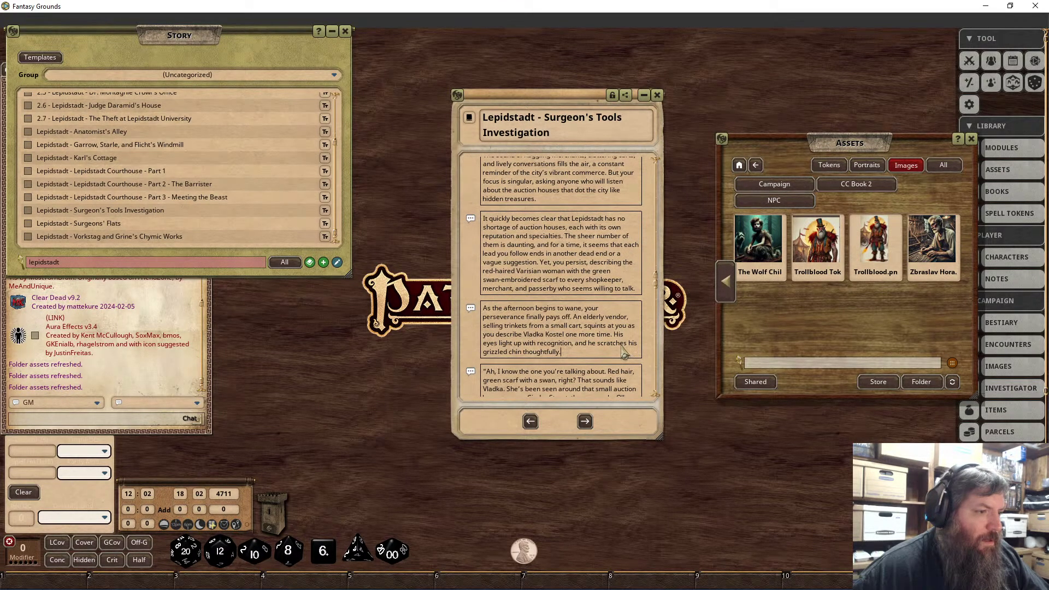
scroll(624, 354, "down", 1)
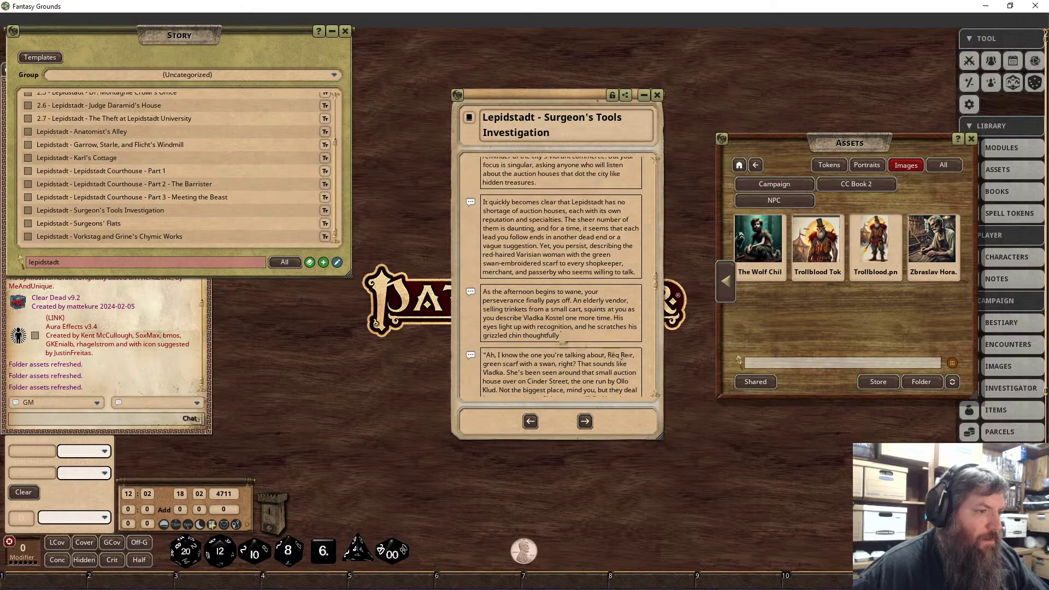
key("Return")
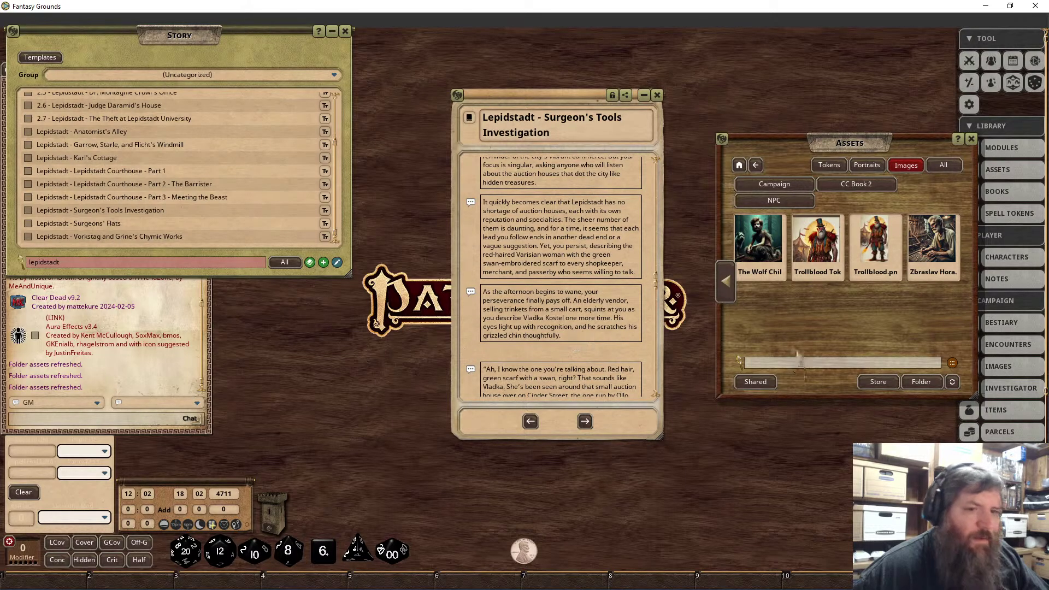
Create a map record from the Elderly Vendor picture, link it on the empty line below his paragraph, and close the image.
left_click(728, 289)
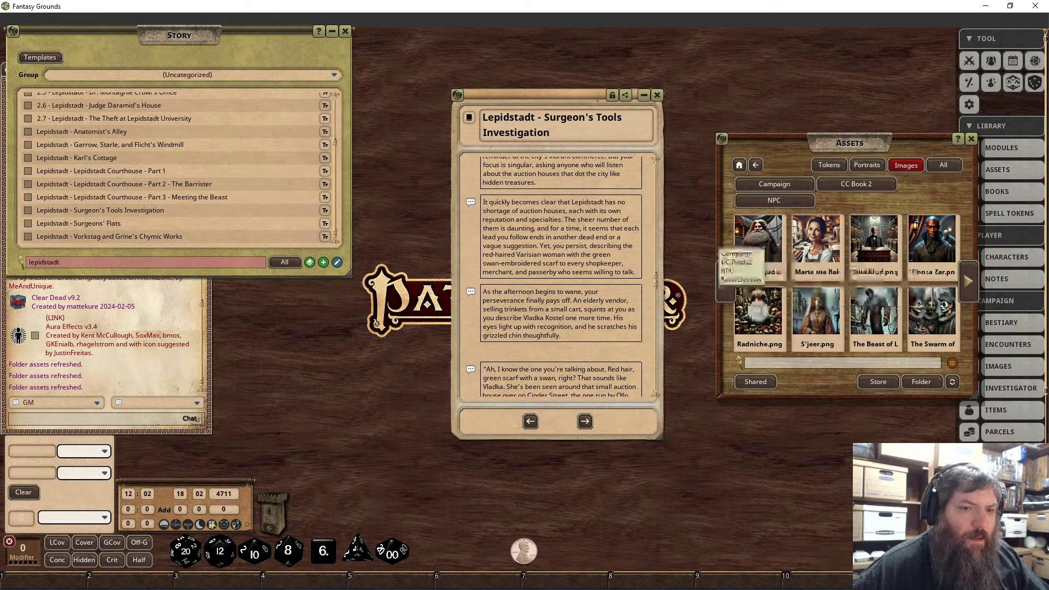
left_click(727, 294)
left_click(728, 295)
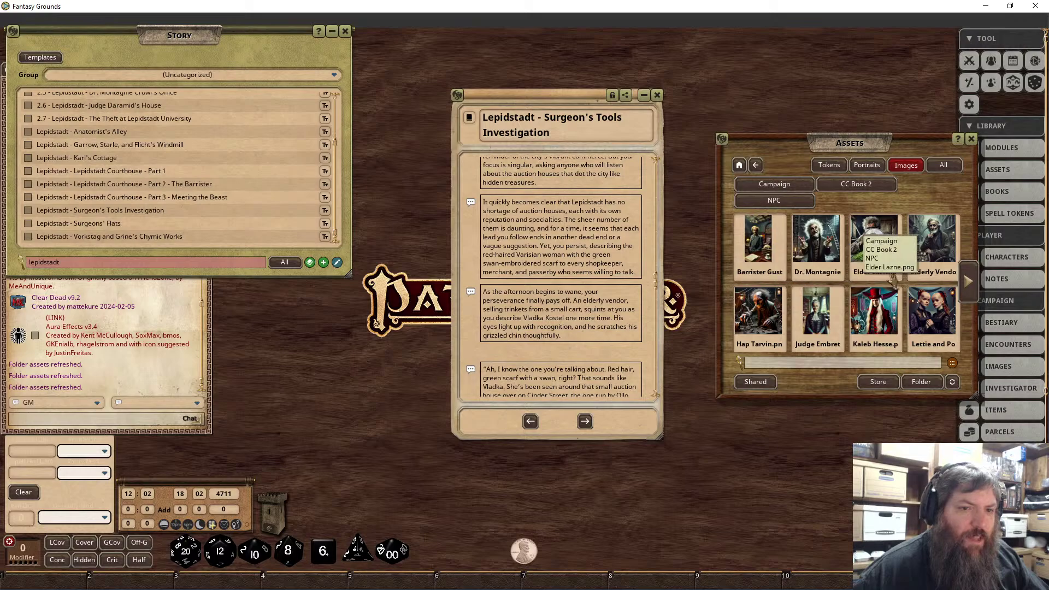
left_click(928, 280)
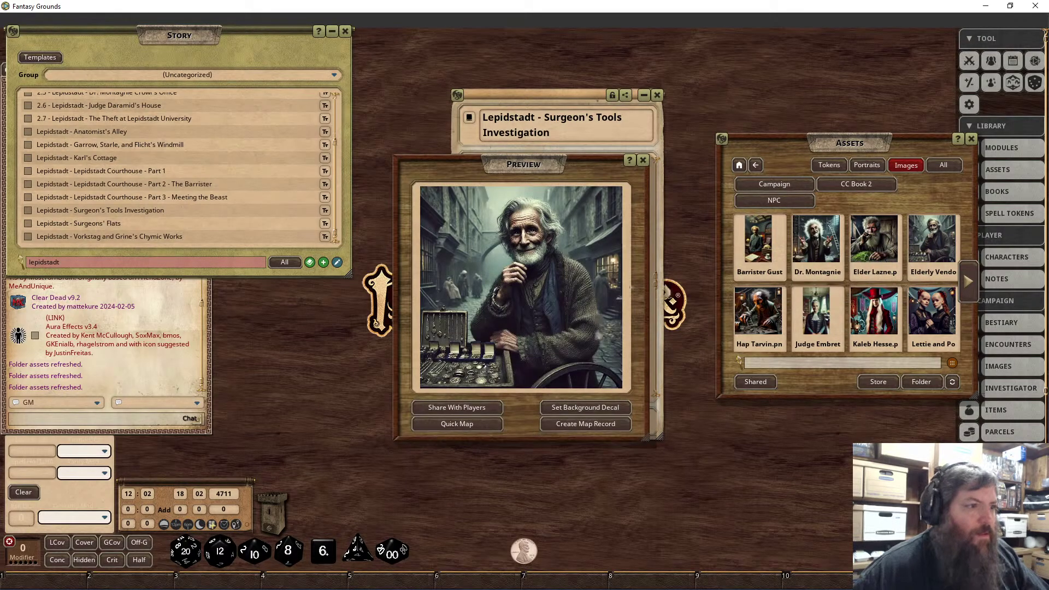
left_click(604, 425)
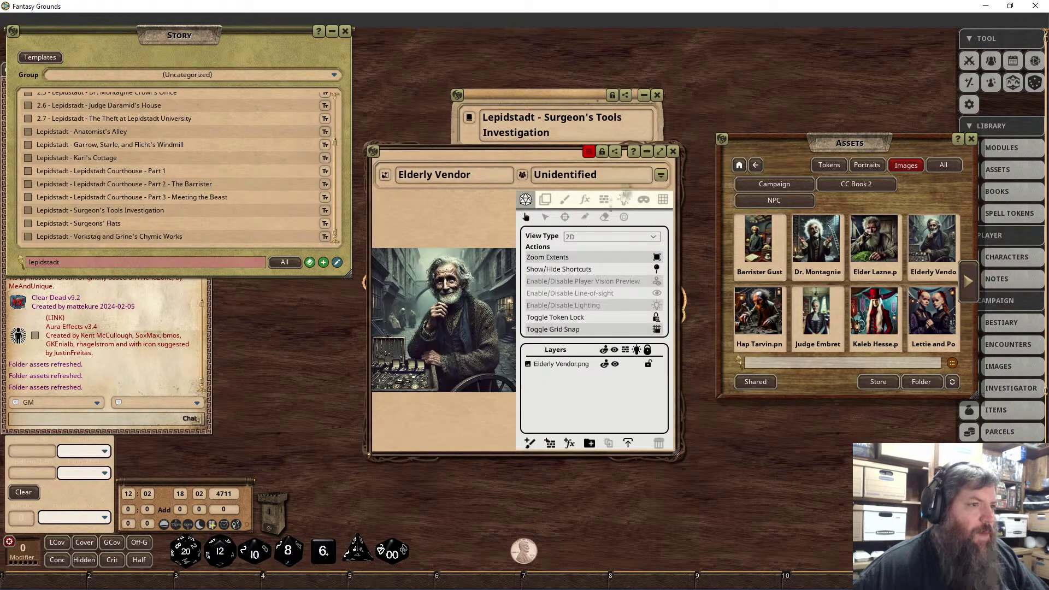
left_click(601, 152)
left_click_drag(398, 171, 719, 284)
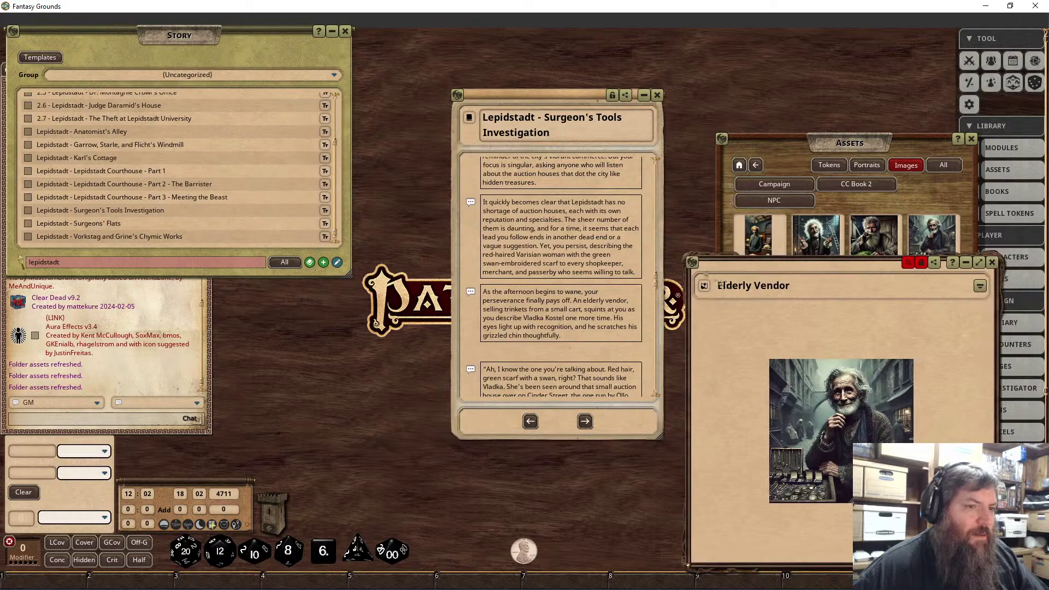
left_click_drag(662, 255, 554, 355)
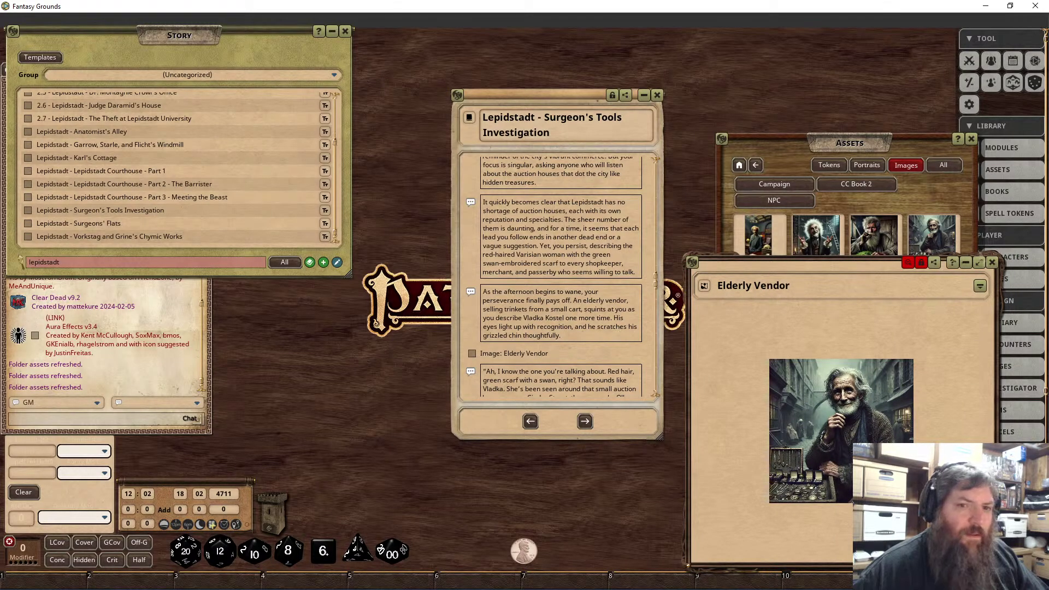
left_click(993, 262)
Create a map record from the Ollo Klud picture, link it below the paragraph describing the auction house interior, and close the image.
scroll(527, 318, "down", 5)
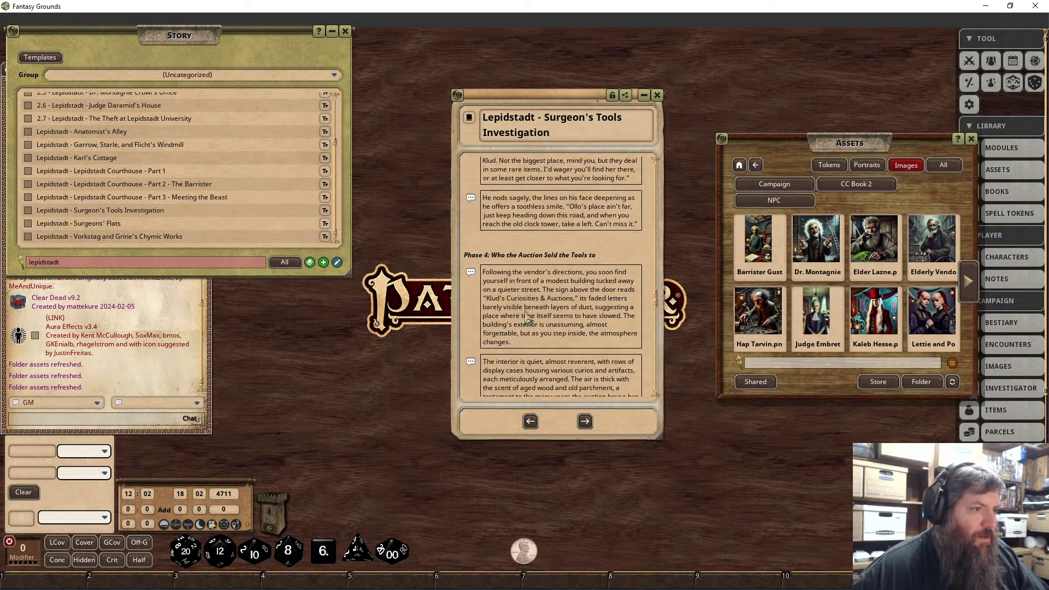
scroll(526, 318, "down", 5)
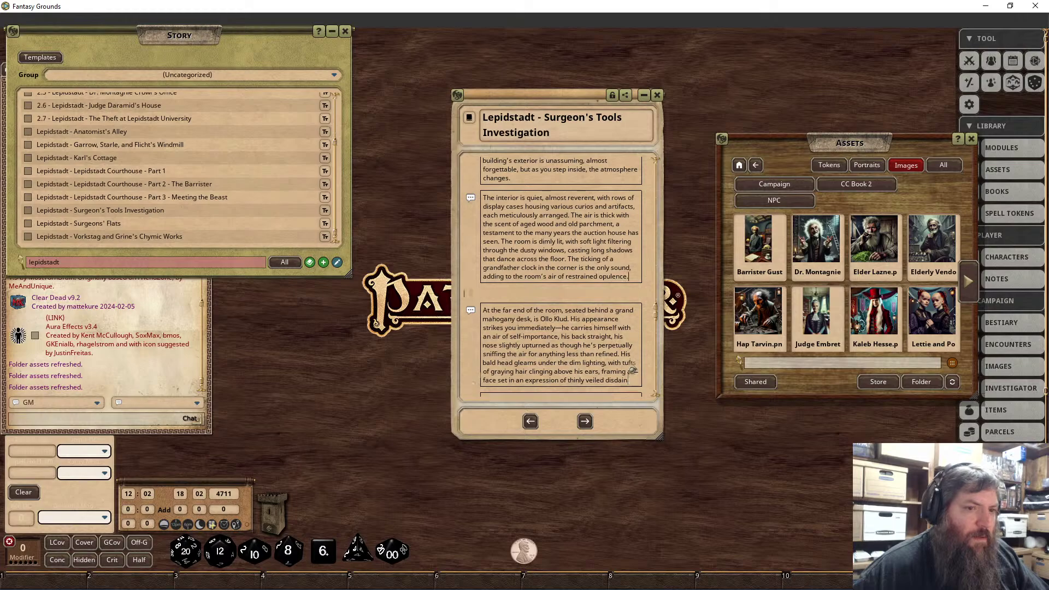
left_click(972, 292)
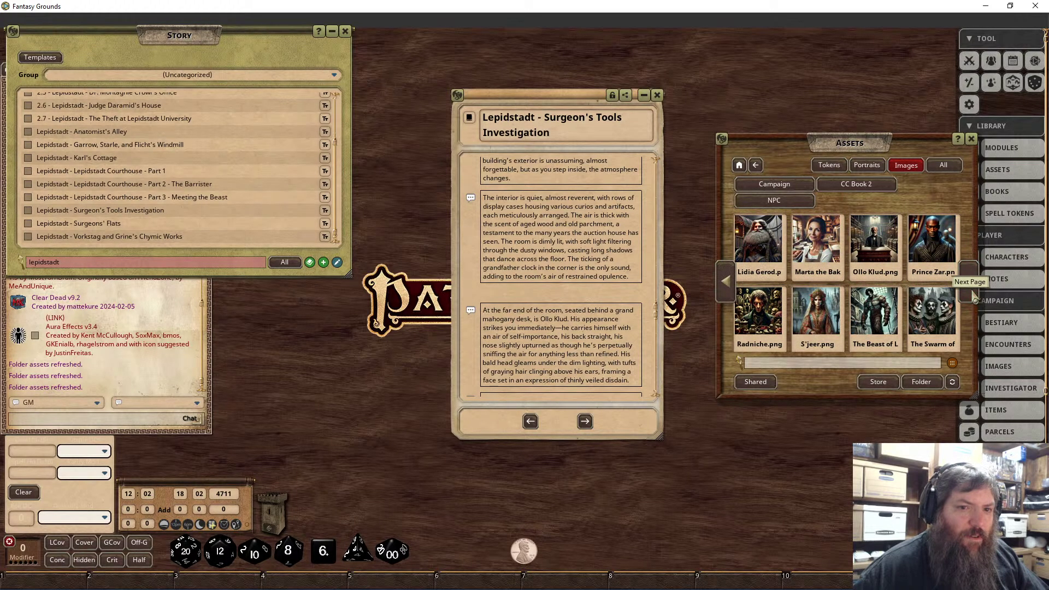
left_click(874, 241)
left_click(551, 426)
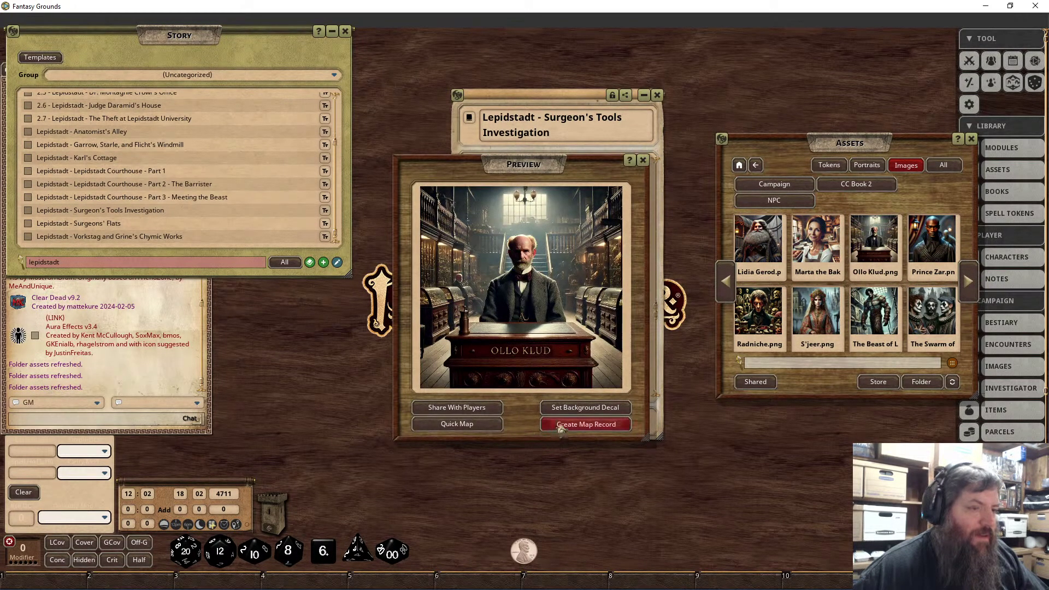
left_click(588, 153)
left_click_drag(588, 159, 527, 297)
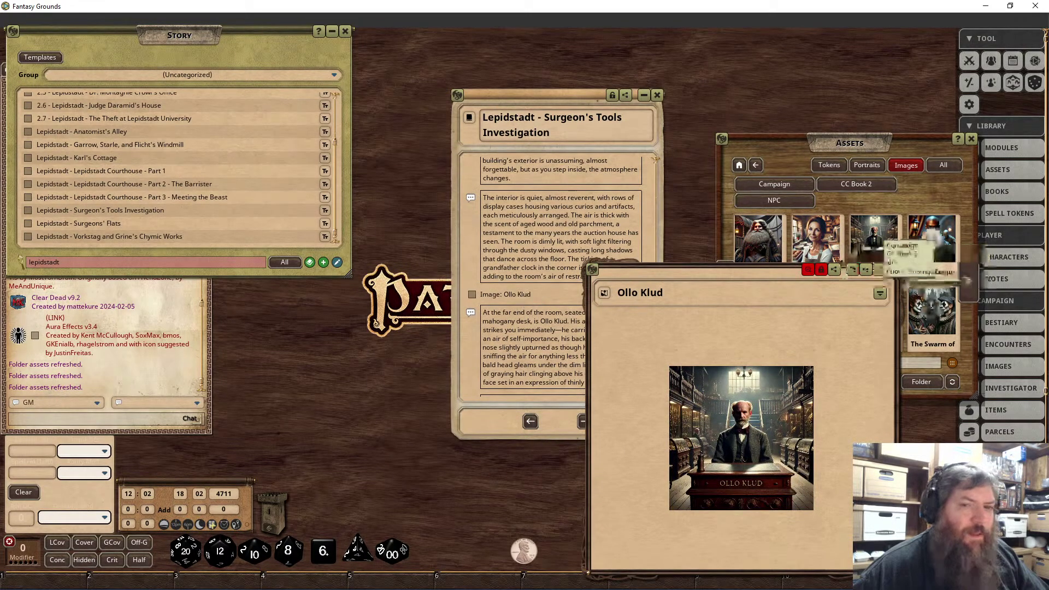
left_click(892, 270)
Create a map record from the Radniche picture, link it below the Phase 5 paragraph describing his shop, and close the image.
scroll(585, 306, "down", 3)
scroll(585, 307, "down", 4)
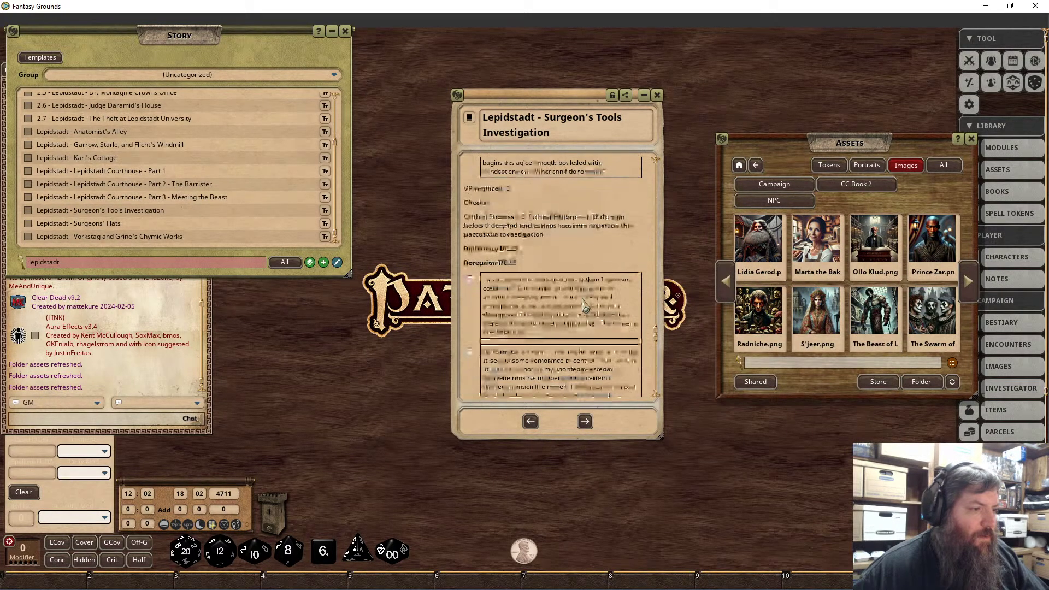
scroll(586, 307, "down", 3)
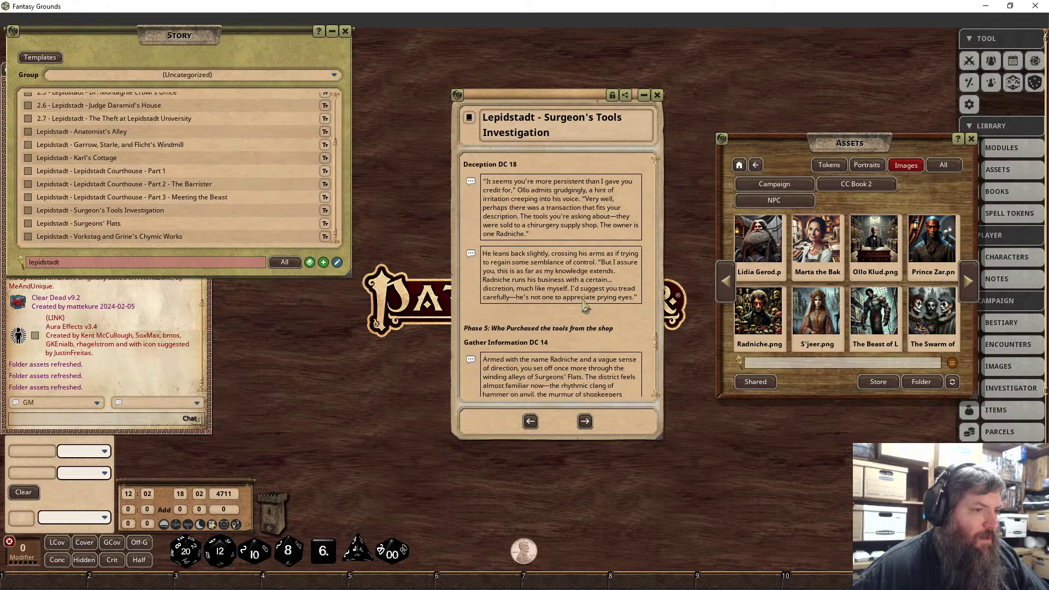
scroll(568, 305, "down", 3)
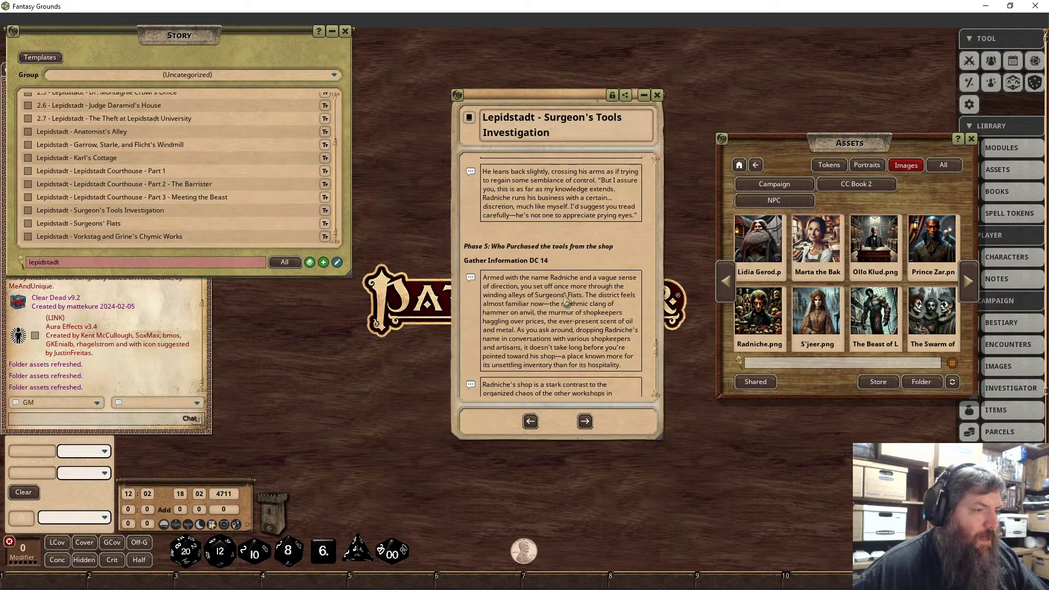
scroll(567, 300, "down", 3)
scroll(613, 291, "down", 3)
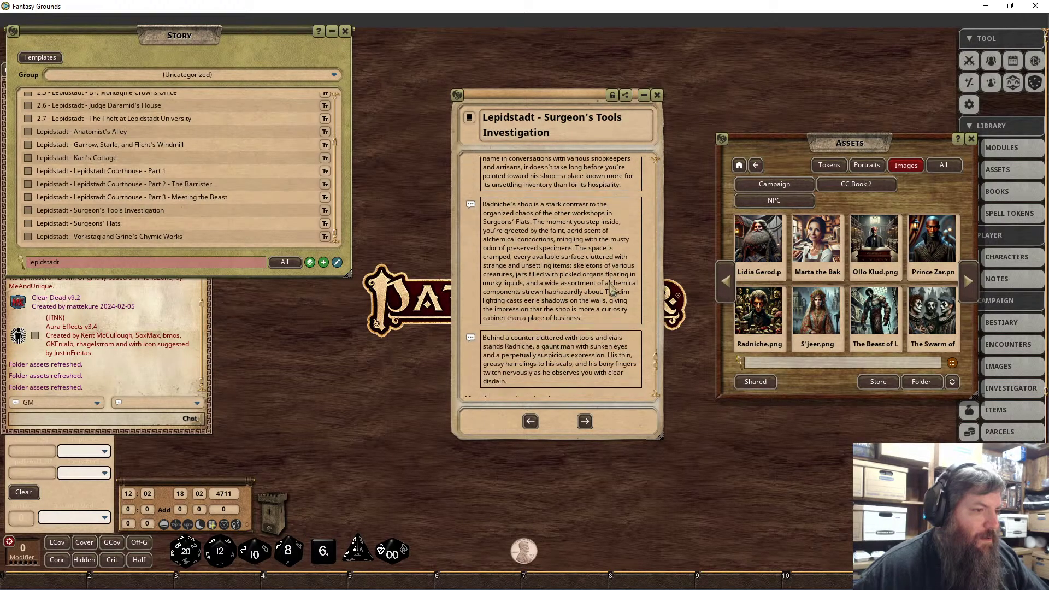
scroll(599, 326, "down", 3)
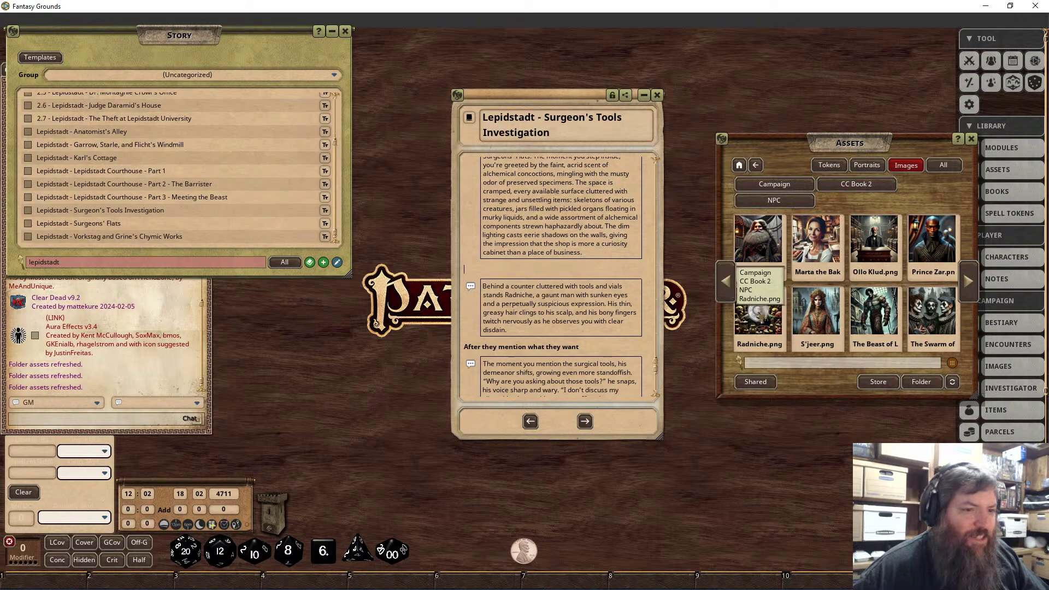
left_click(758, 310)
left_click(578, 425)
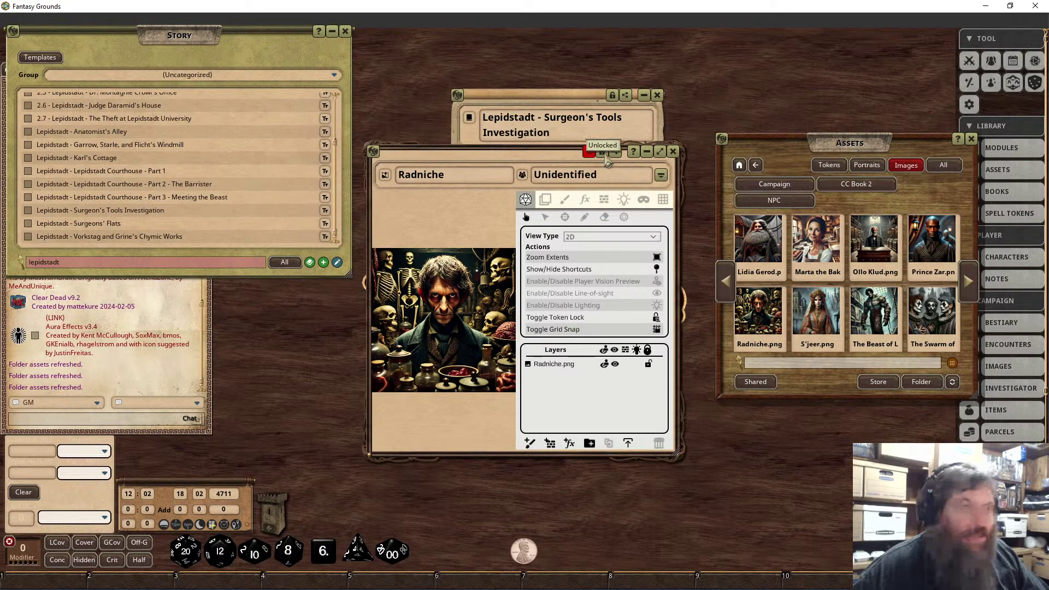
left_click(602, 153)
left_click_drag(537, 146, 793, 287)
left_click_drag(628, 291, 532, 274)
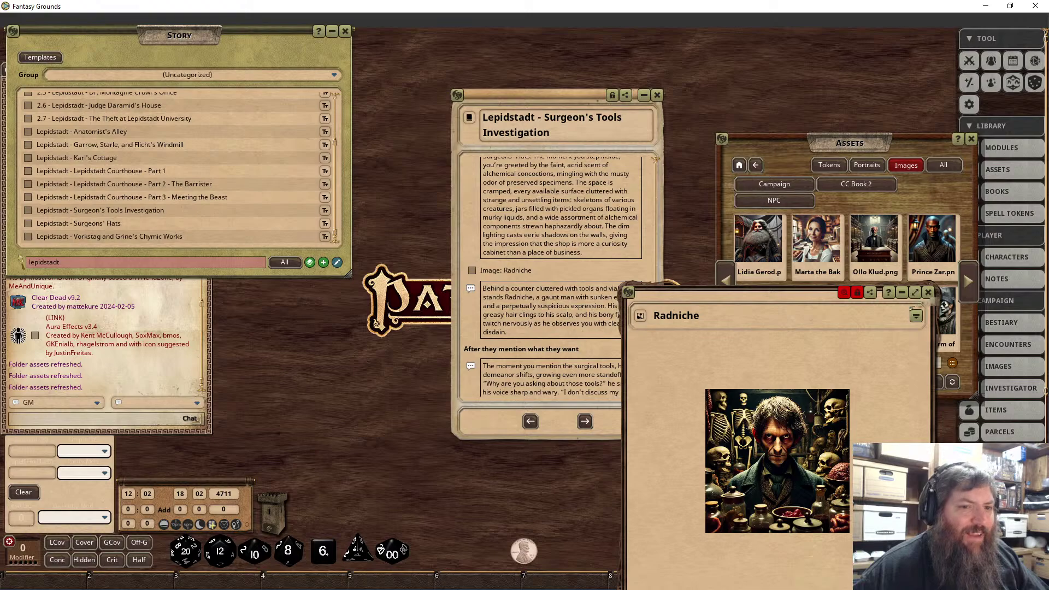
left_click(928, 292)
Lock the Surgeon's Tools Investigation story, and close it and the assets window.
left_click(612, 97)
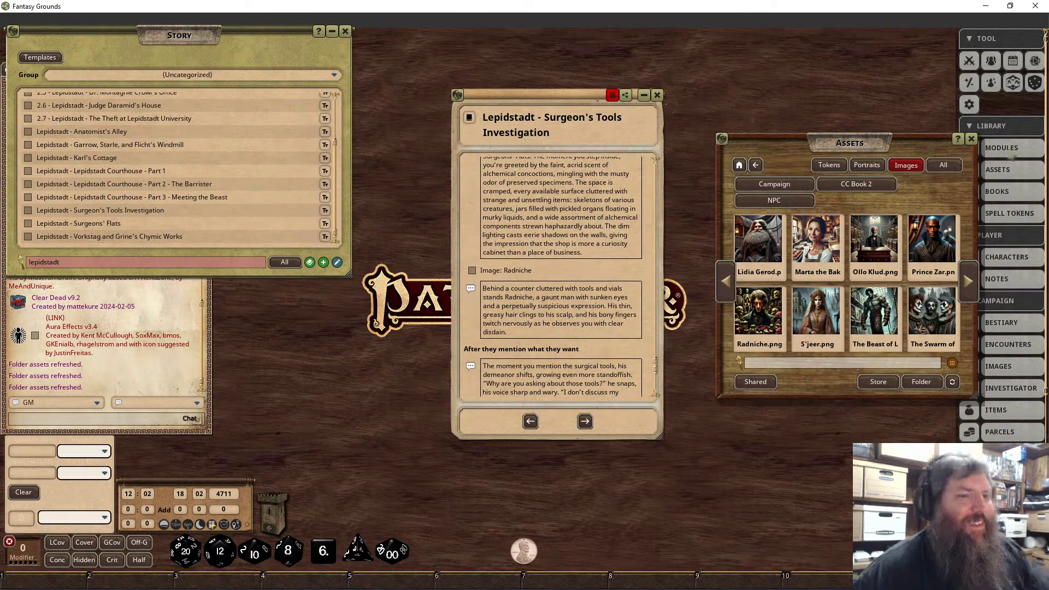
left_click(971, 139)
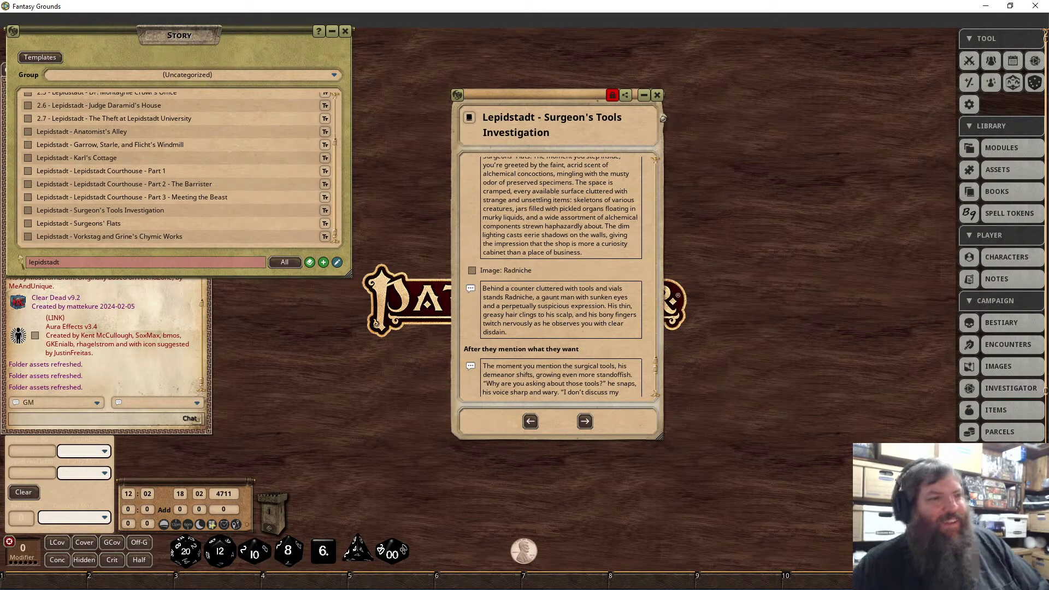
left_click(657, 95)
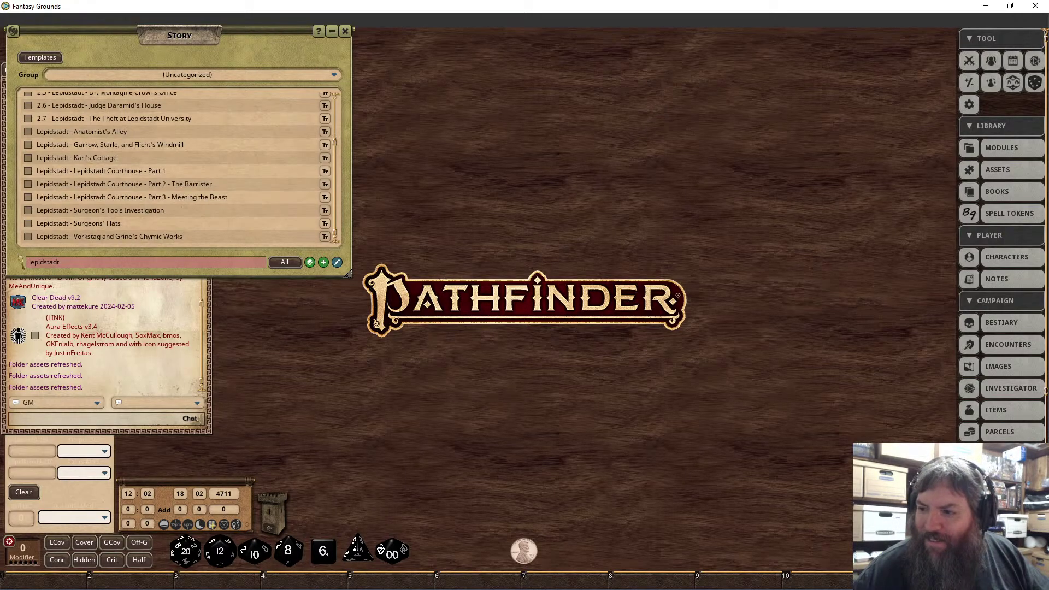
Open the list of image records, search it for "hergstag", and clear the search.
key("alt+Tab")
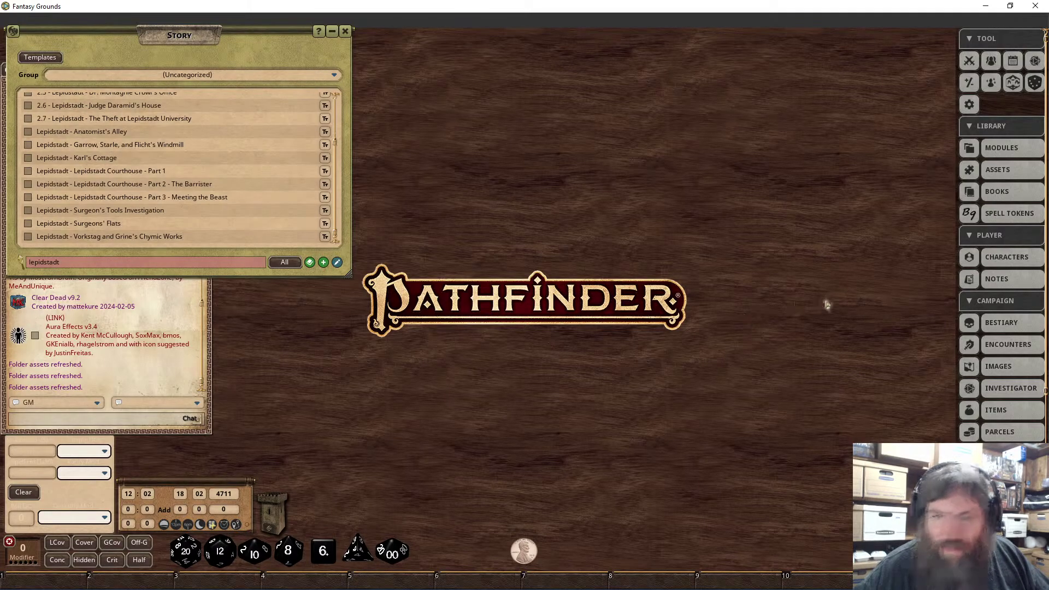
left_click(1012, 370)
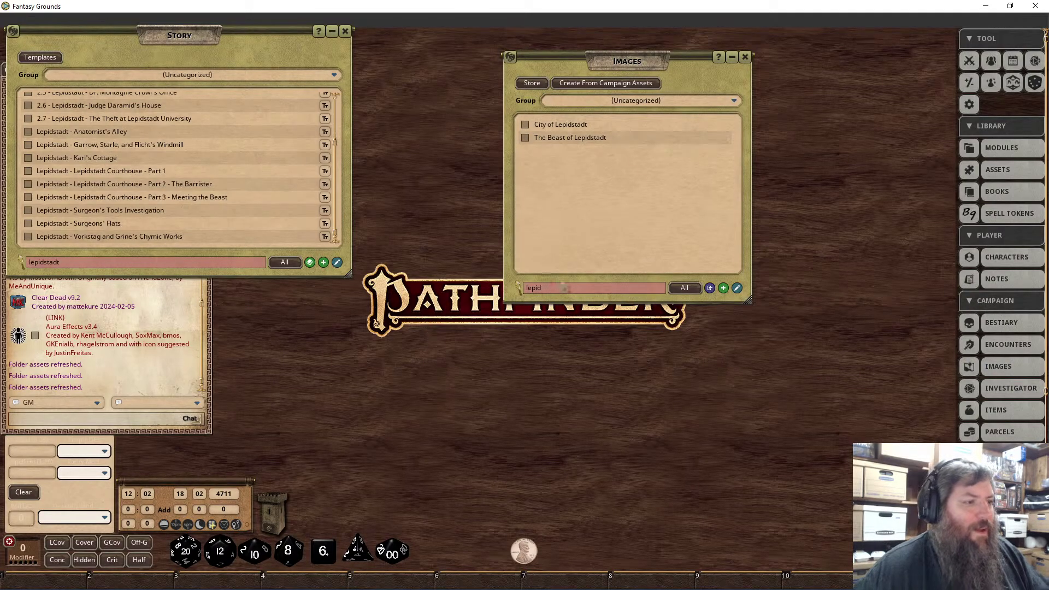
type("hergstag")
double_click(571, 292)
left_click(580, 289)
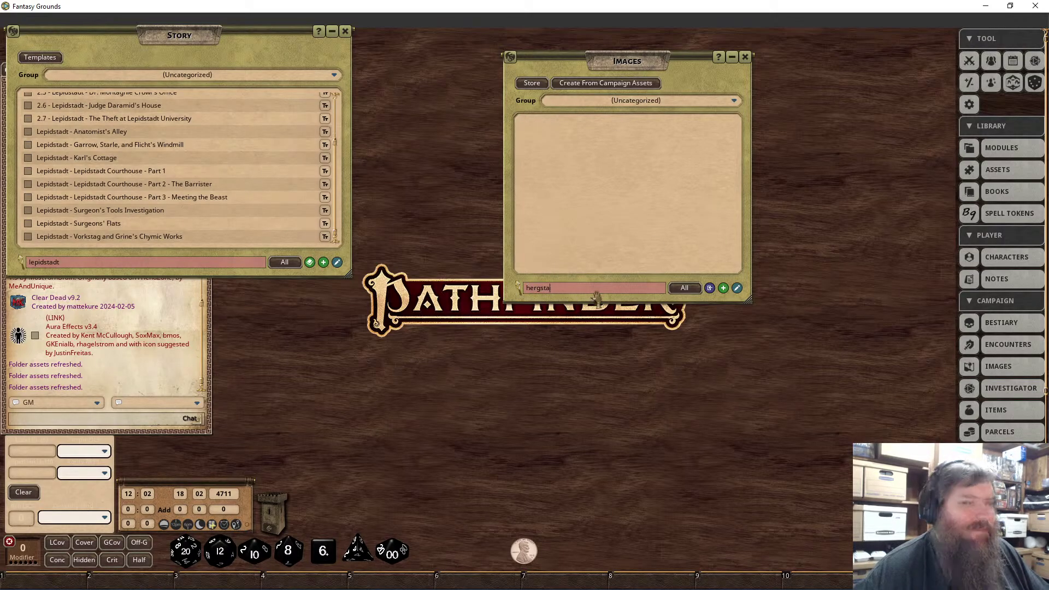
key("BackSpace")
key("BackSpace")
key("BackSpace")
key("BackSpace")
key("BackSpace")
key("BackSpace")
key("BackSpace")
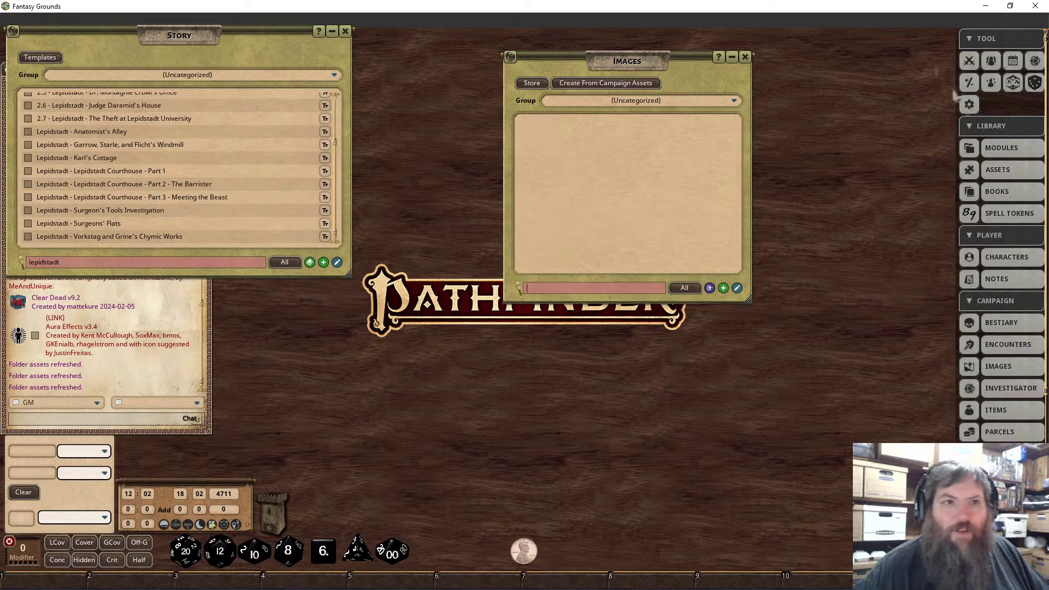
Search the image assets for "hergstag" and clear the search.
left_click(1021, 170)
left_click(756, 382)
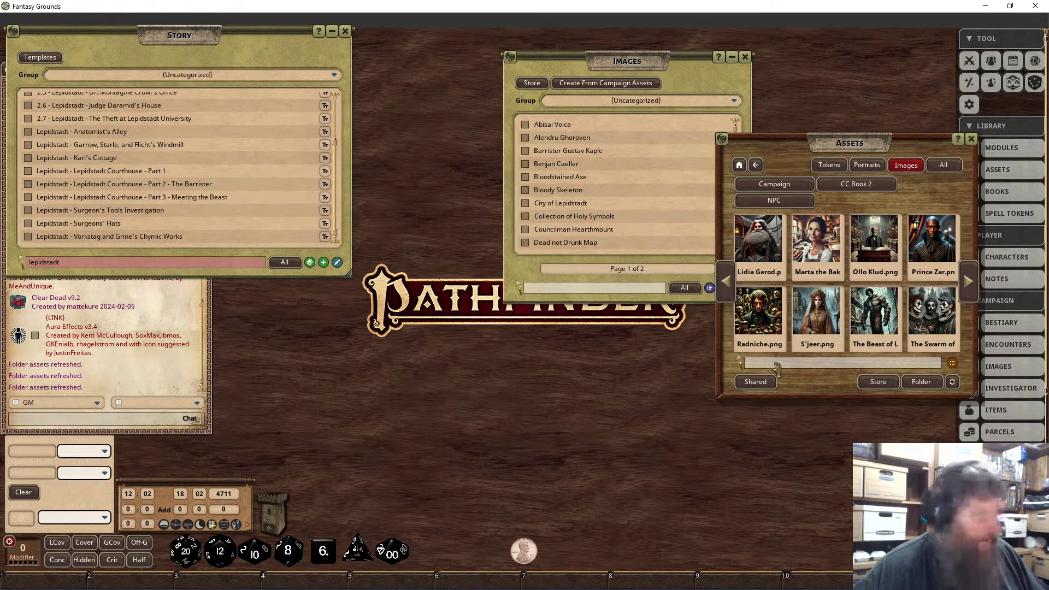
left_click(774, 363)
type("hergst")
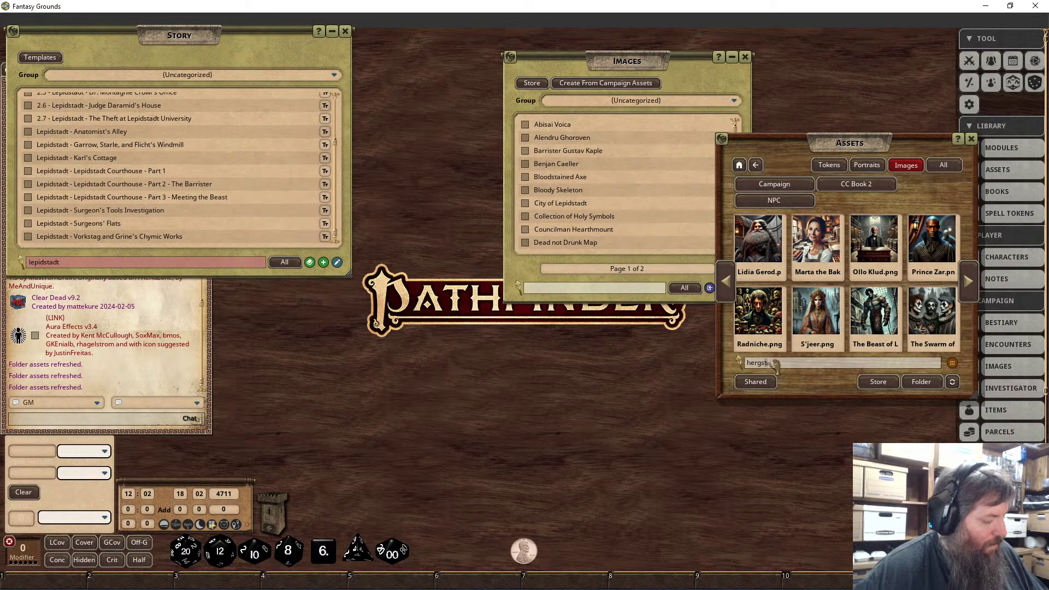
type("ag")
key("Return")
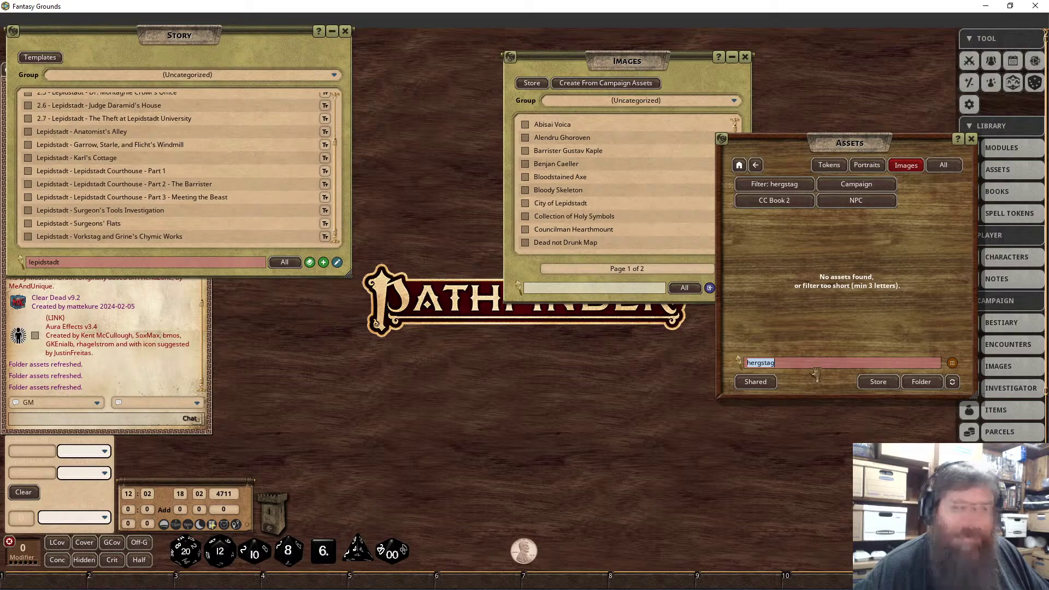
key("BackSpace")
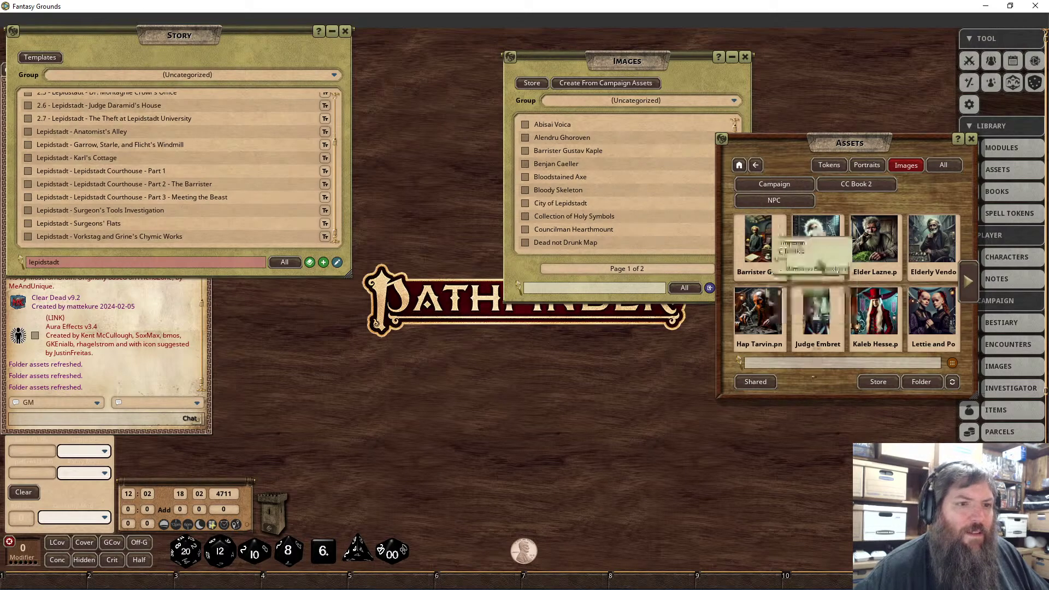
Create a map record from the Hergstag picture in the CC Book 2 Maps folder and close the assets window.
left_click(858, 188)
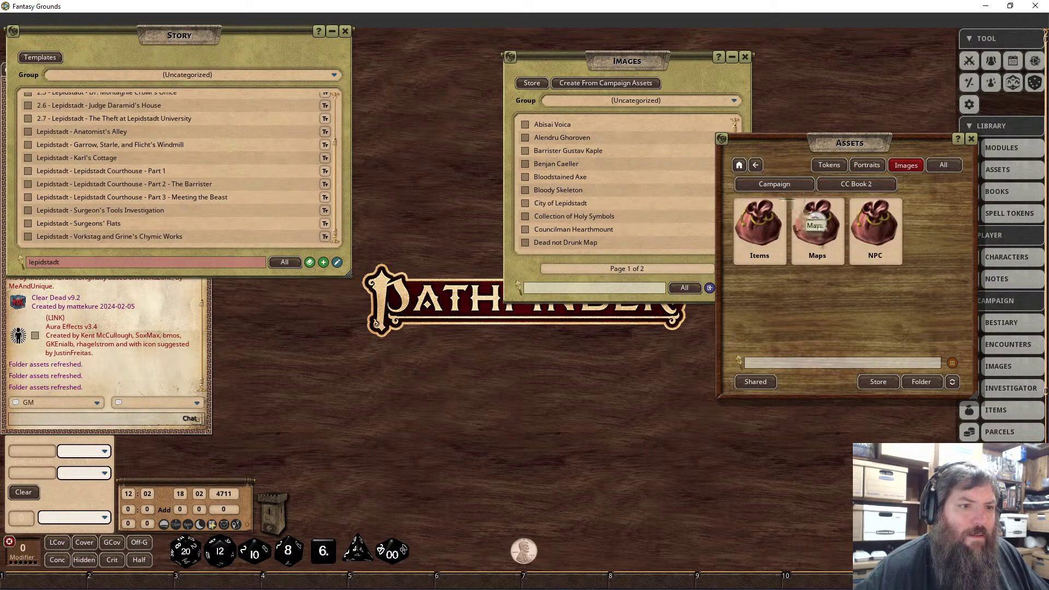
left_click(816, 227)
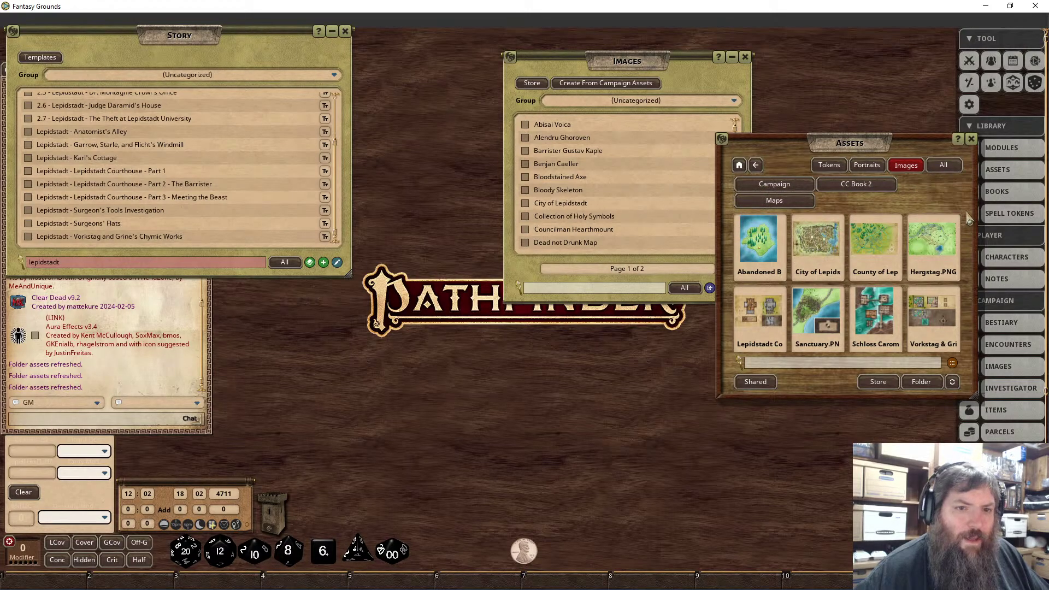
left_click(932, 240)
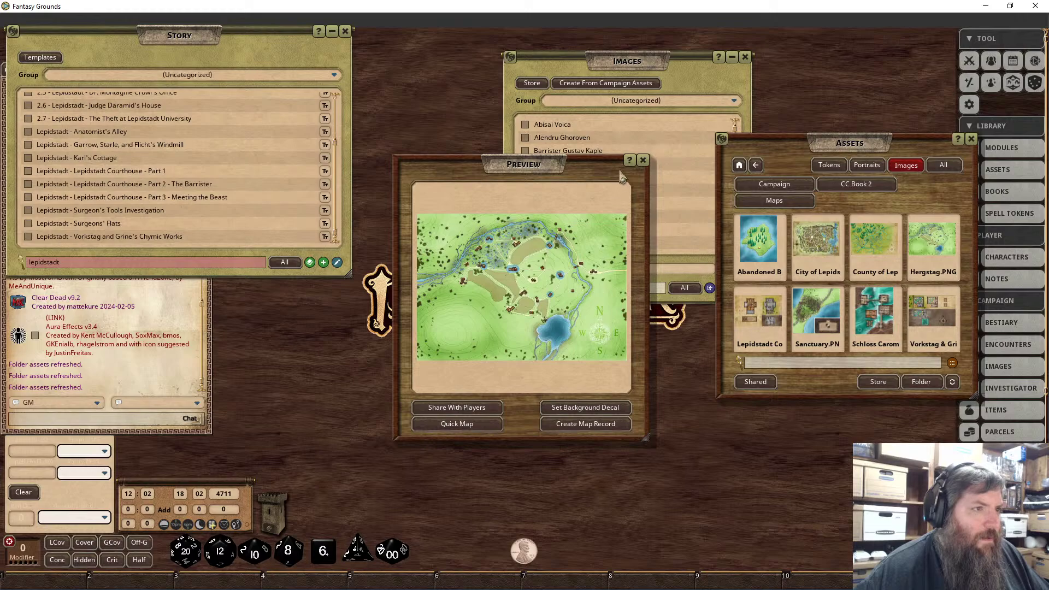
left_click(610, 427)
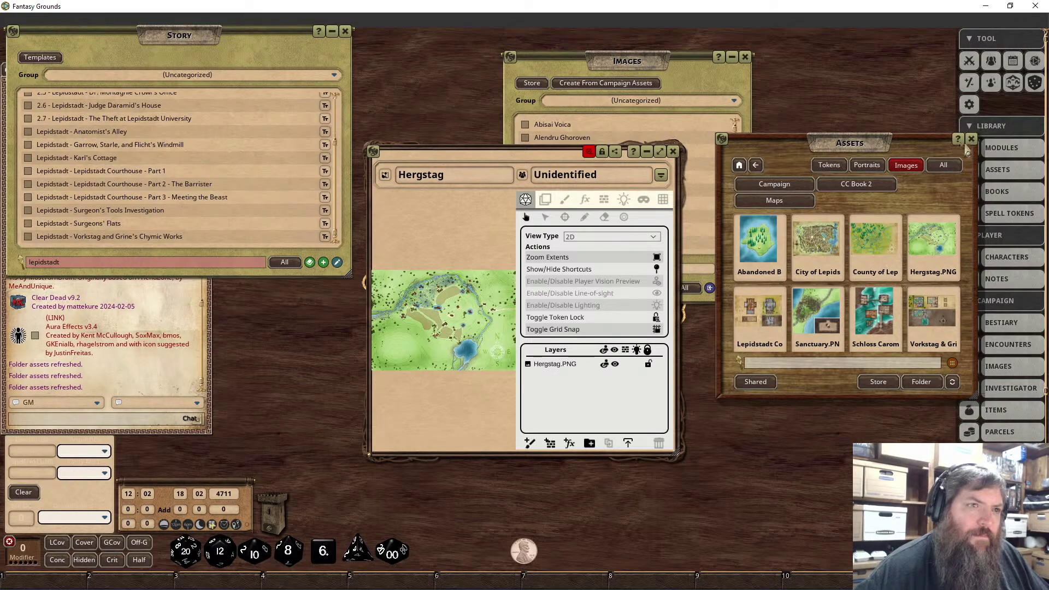
left_click(970, 143)
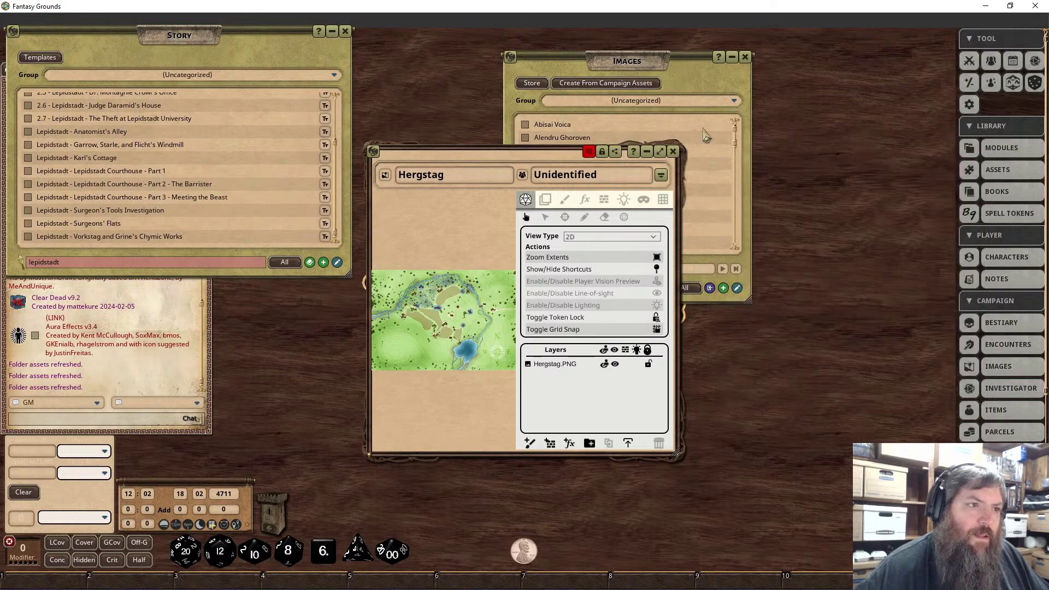
Maximize the Hergstag map, close the list of image records, and enlarge the village in view.
left_click(660, 152)
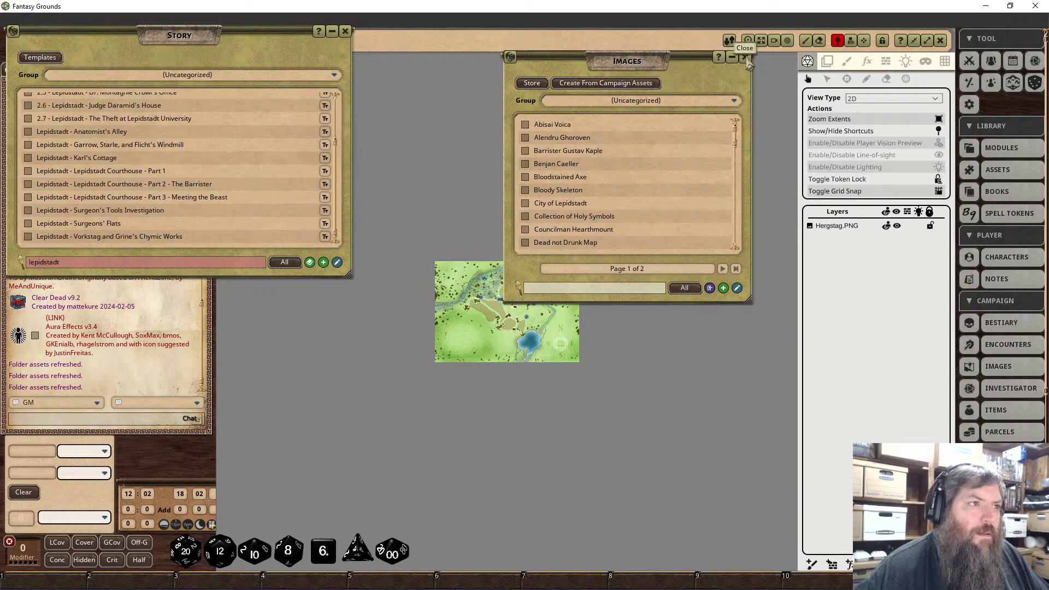
left_click(746, 58)
scroll(405, 389, "up", 4)
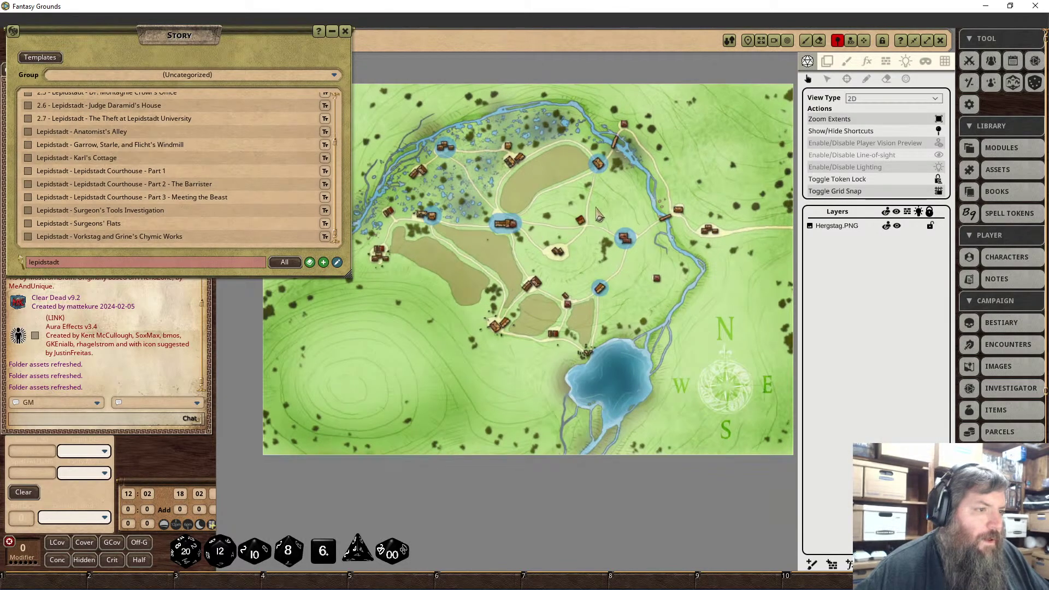
scroll(655, 201, "up", 2)
scroll(630, 322, "down", 2)
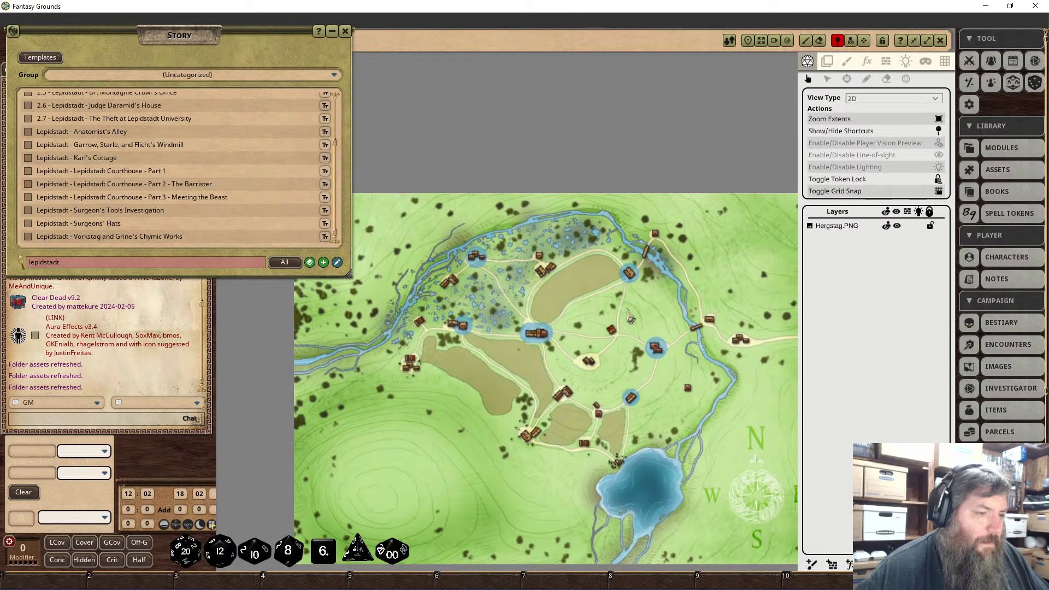
Change the Hergstag map's grid type to hexagonal and show the grid.
left_click(924, 63)
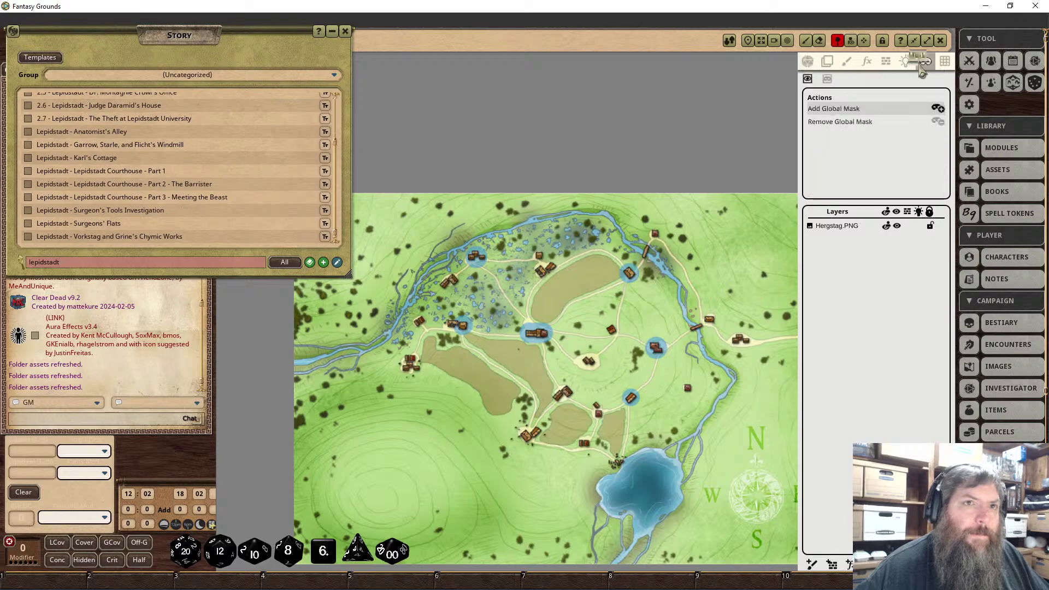
left_click(945, 62)
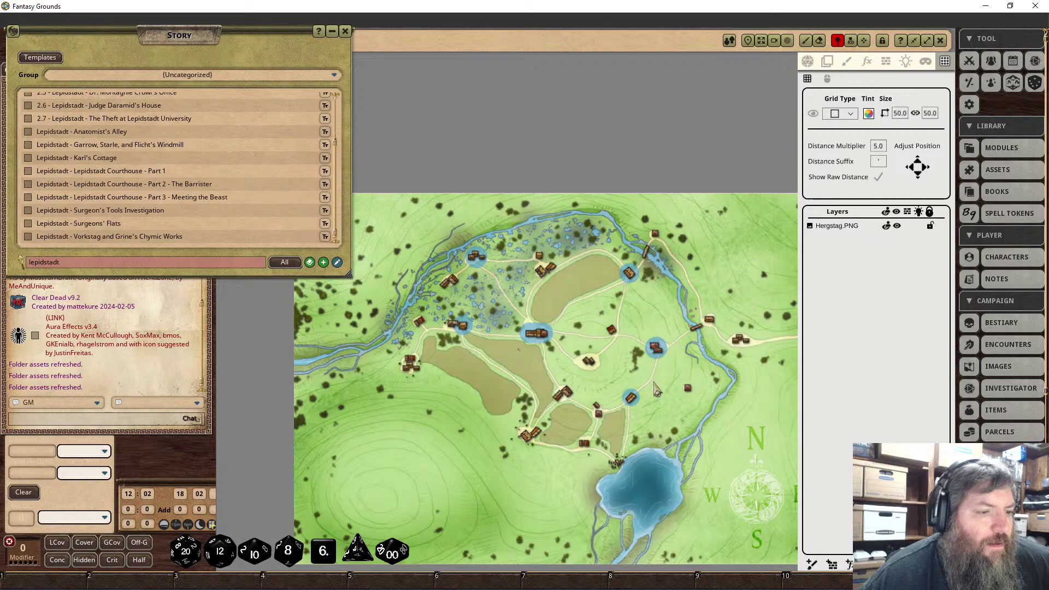
scroll(657, 389, "down", 2)
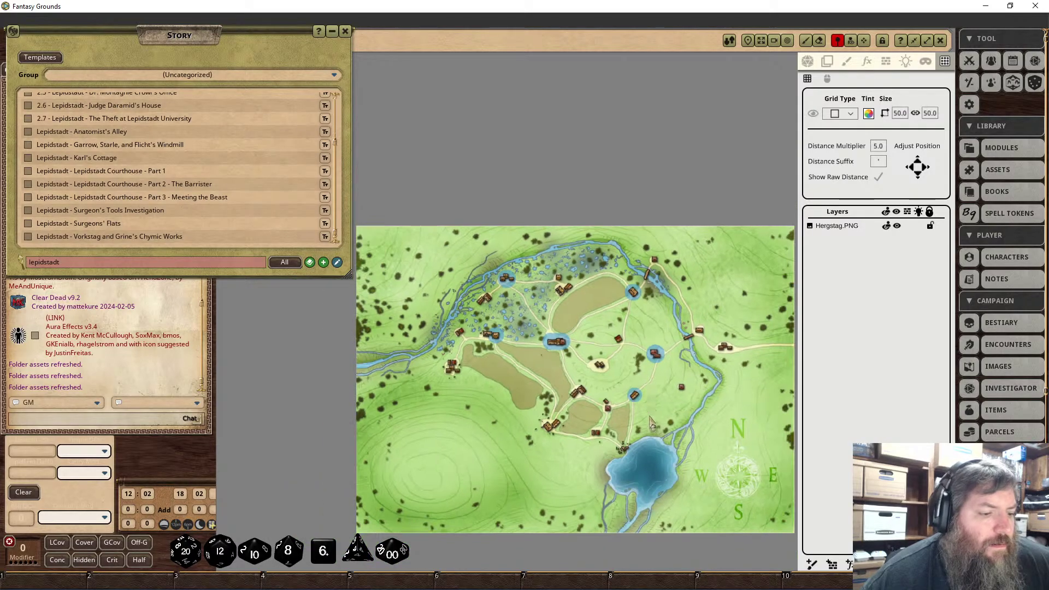
scroll(659, 388, "up", 4)
scroll(667, 383, "down", 3)
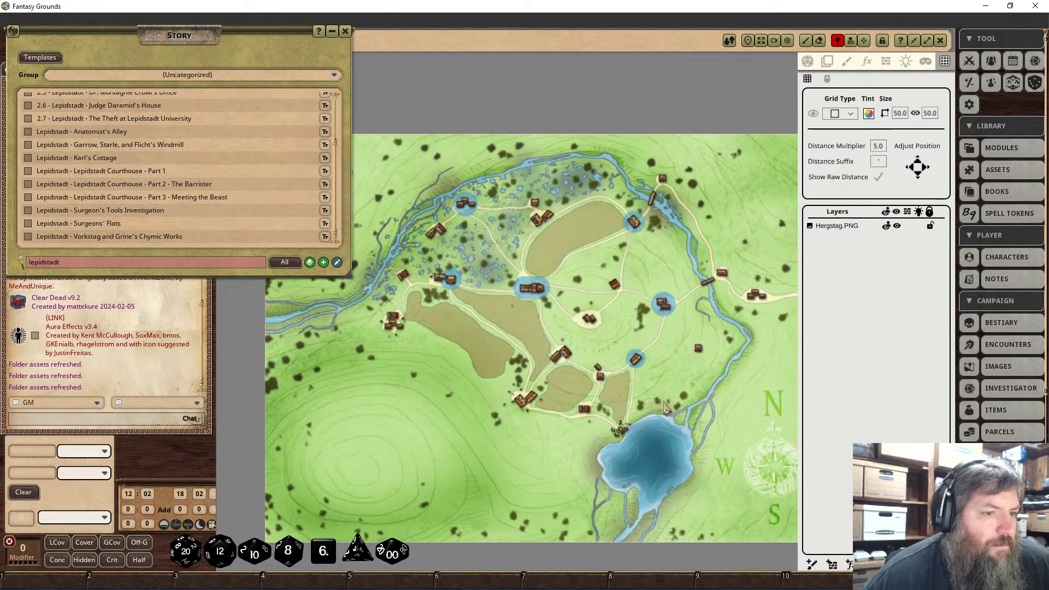
left_click_drag(659, 413, 629, 407)
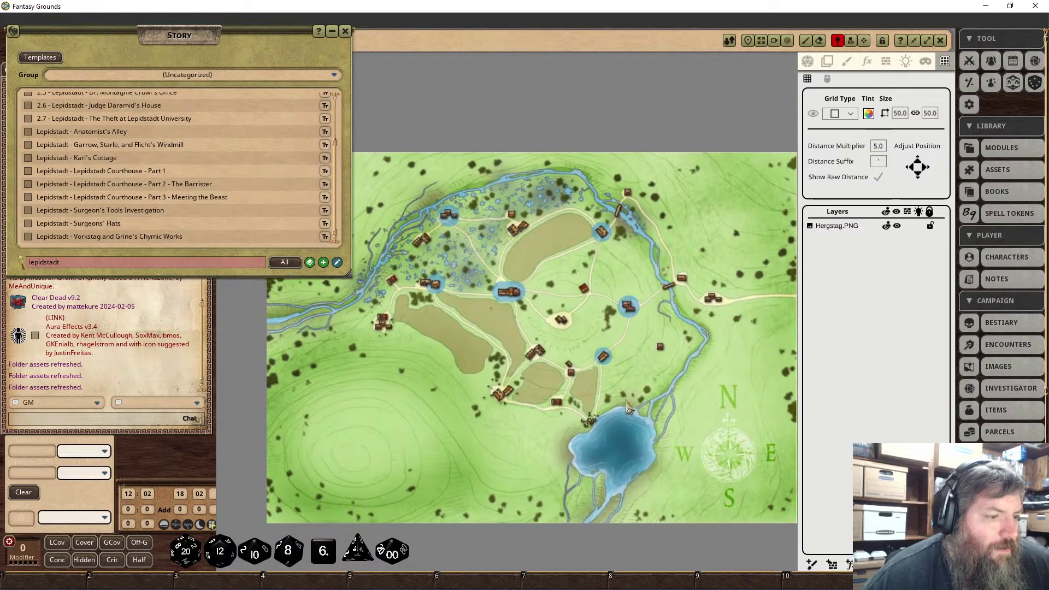
left_click(849, 114)
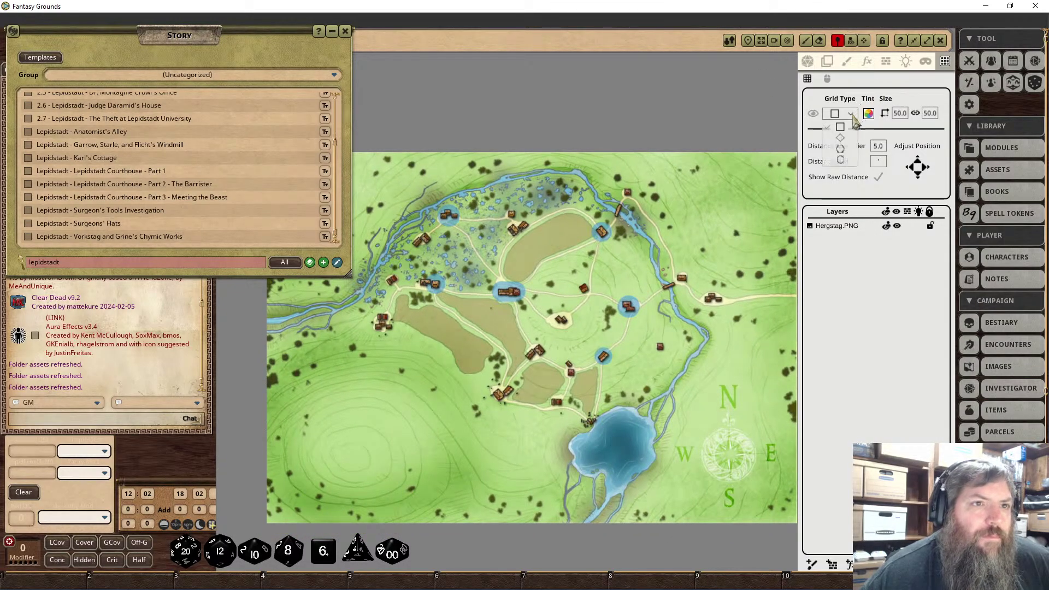
left_click(842, 158)
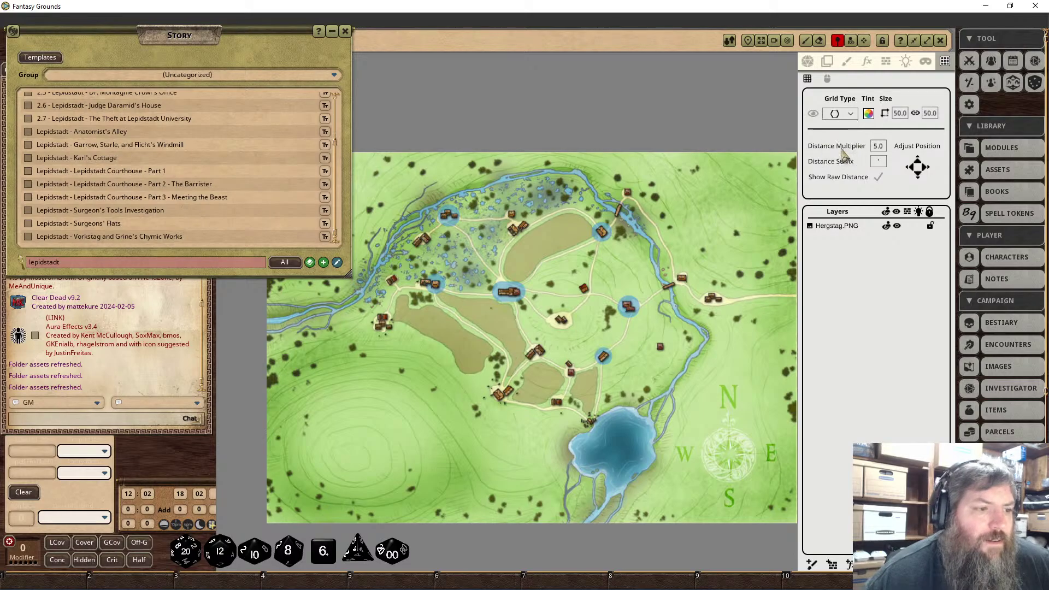
left_click(813, 113)
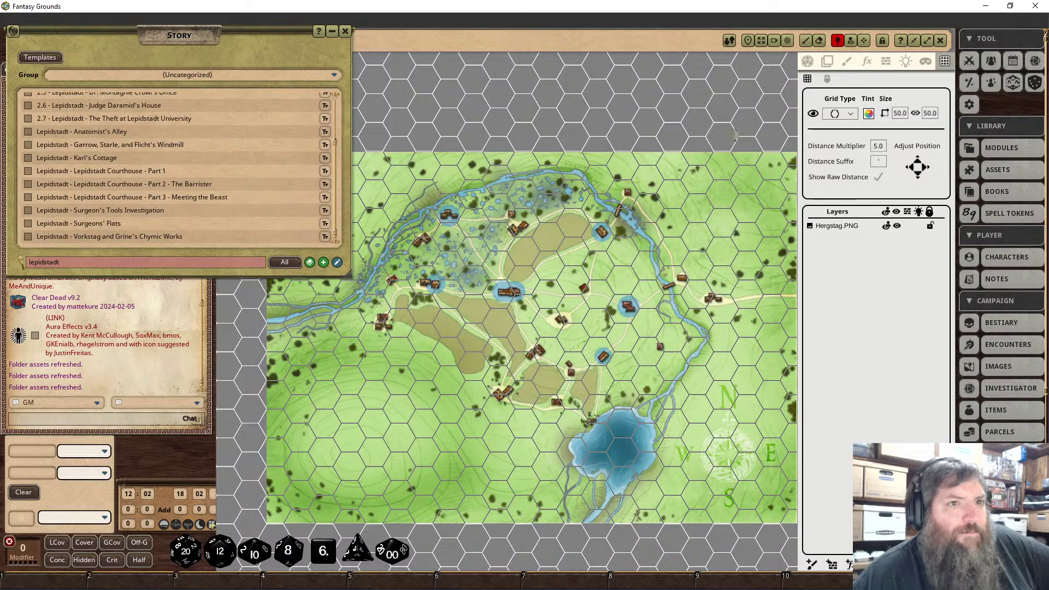
Nudge the hex grid right and down to line it up with the buildings on the Hergstag map.
left_click(928, 170)
left_click(924, 172)
left_click(925, 172)
left_click(926, 174)
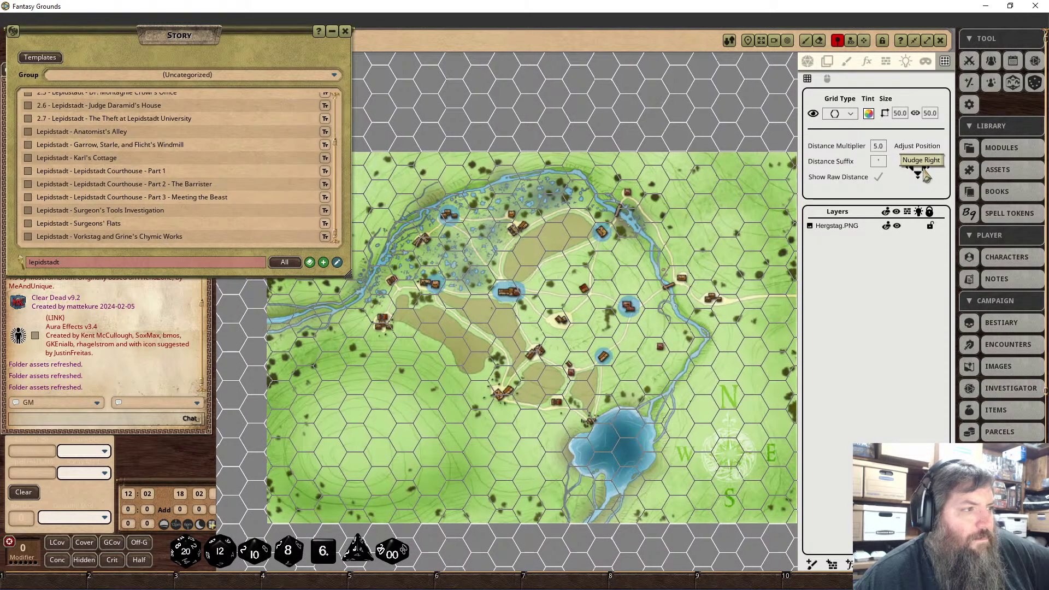
left_click(914, 174)
left_click(915, 174)
left_click(915, 173)
left_click(915, 174)
left_click(920, 181)
left_click(922, 183)
left_click(922, 183)
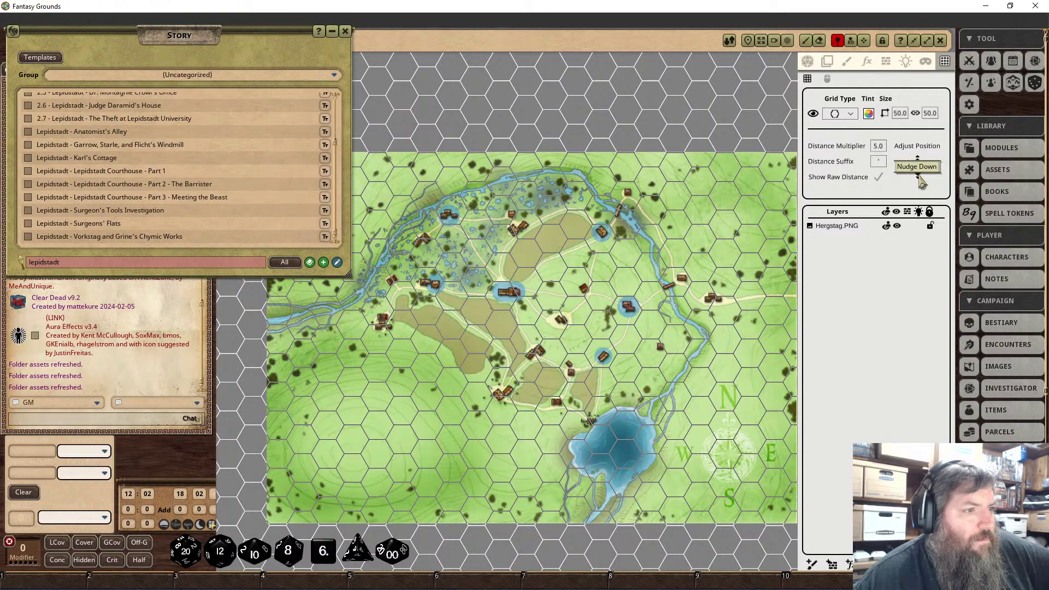
left_click(927, 175)
left_click(928, 175)
left_click(927, 175)
left_click(928, 175)
left_click(927, 175)
left_click(927, 175)
left_click(927, 175)
left_click(927, 175)
left_click(927, 175)
left_click(927, 175)
left_click(927, 175)
left_click(927, 175)
left_click(927, 175)
left_click(928, 174)
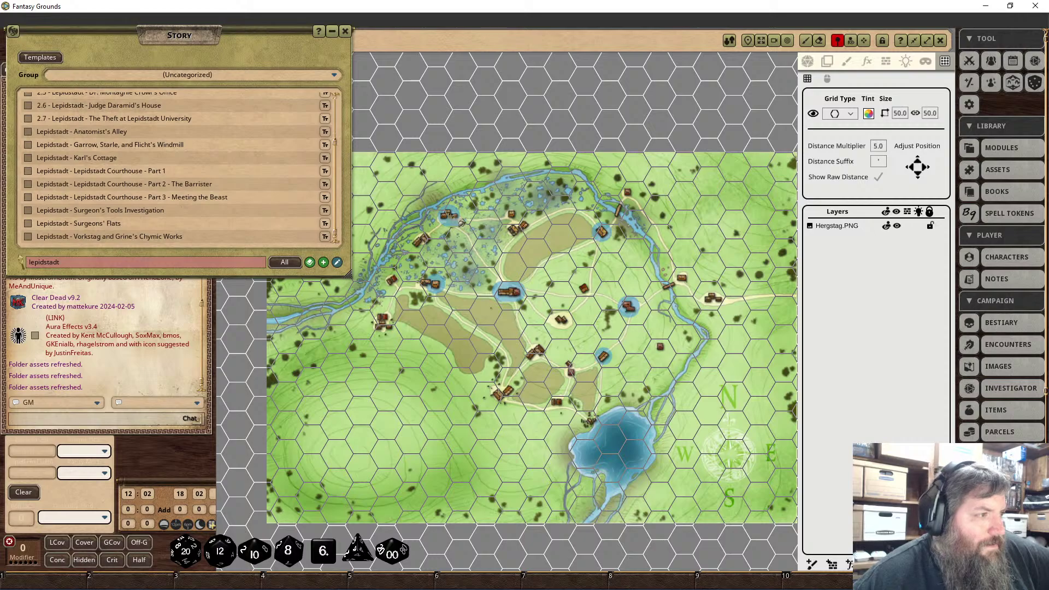
Try a grid size of 60 on the Hergstag map and nudge the grid to fit the buildings.
left_click(900, 113)
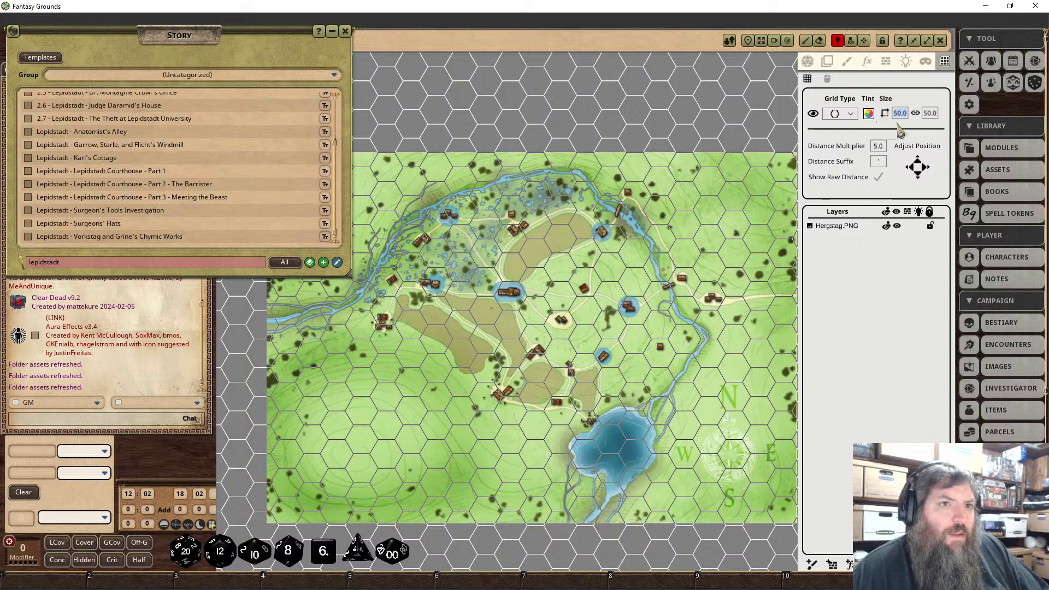
type("60")
key("Return")
left_click(920, 166)
left_click(921, 166)
left_click(921, 166)
left_click(922, 167)
left_click(922, 167)
left_click(922, 167)
left_click(923, 167)
left_click(924, 173)
left_click(924, 172)
left_click(923, 171)
left_click(923, 171)
left_click(923, 170)
left_click(923, 170)
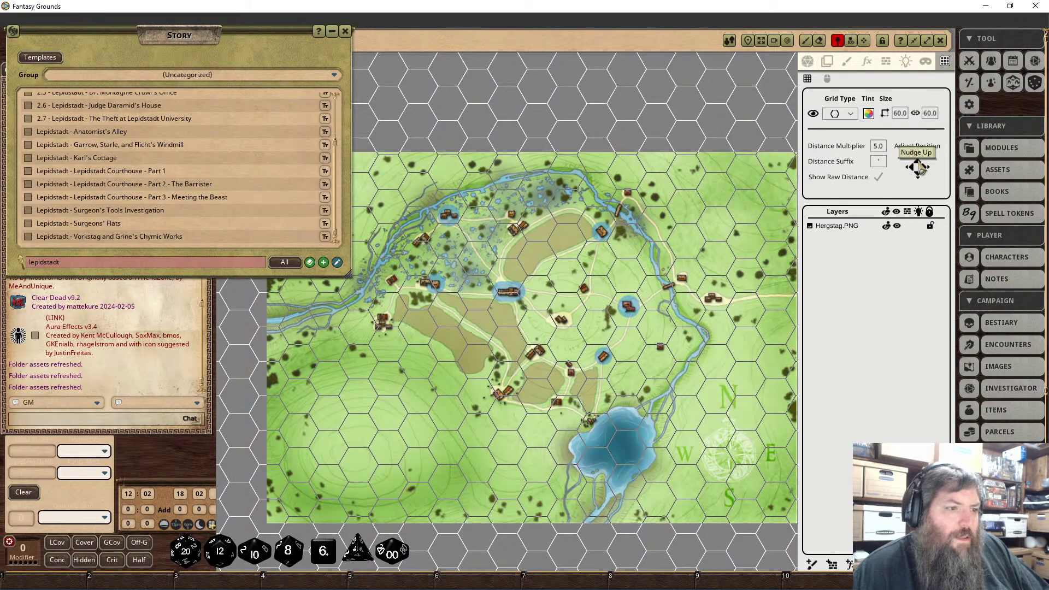
left_click(923, 170)
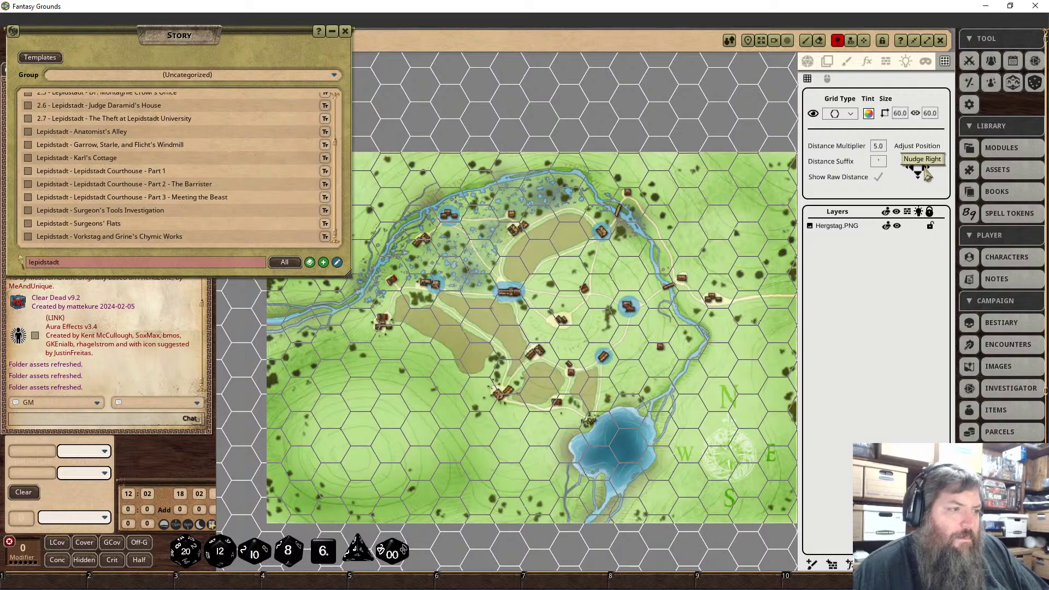
left_click(921, 166)
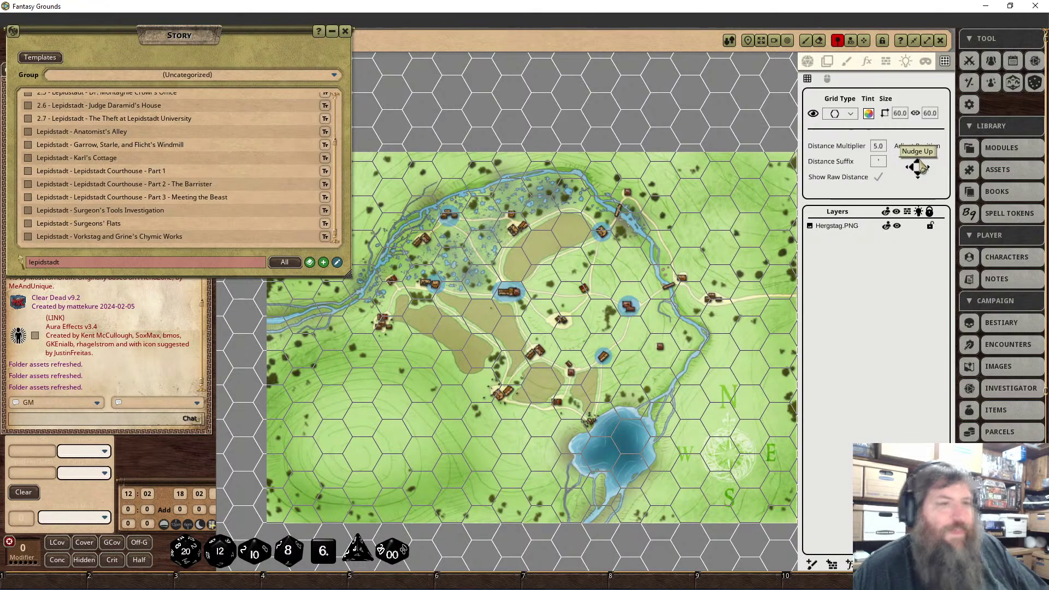
Try a grid size of 75 and nudge the hexes left and down over the Hergstag buildings.
scroll(901, 113, "up", 15)
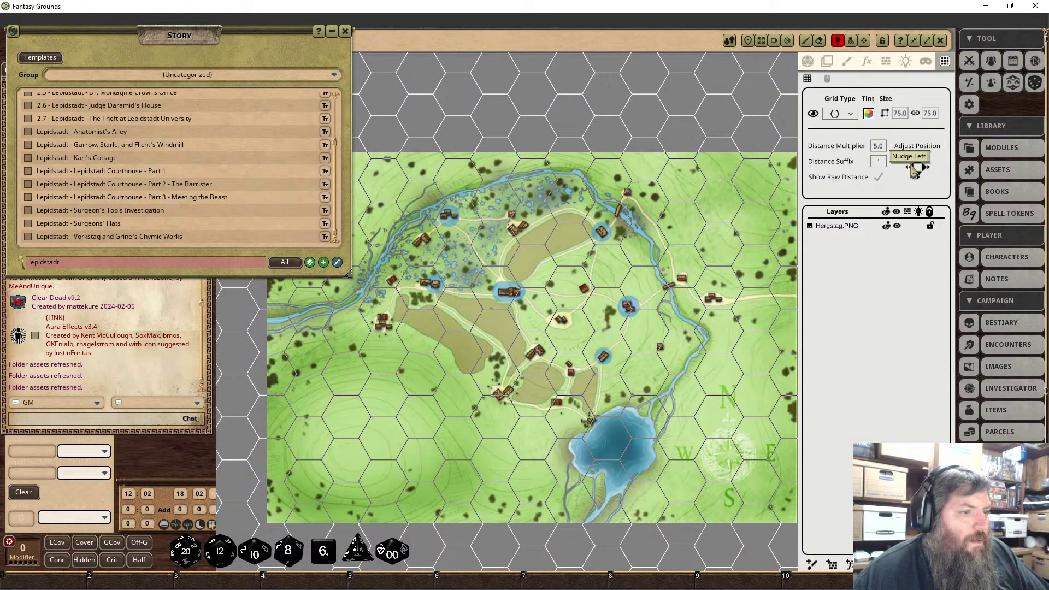
left_click(911, 168)
left_click(910, 168)
left_click(911, 168)
left_click(910, 169)
left_click(910, 168)
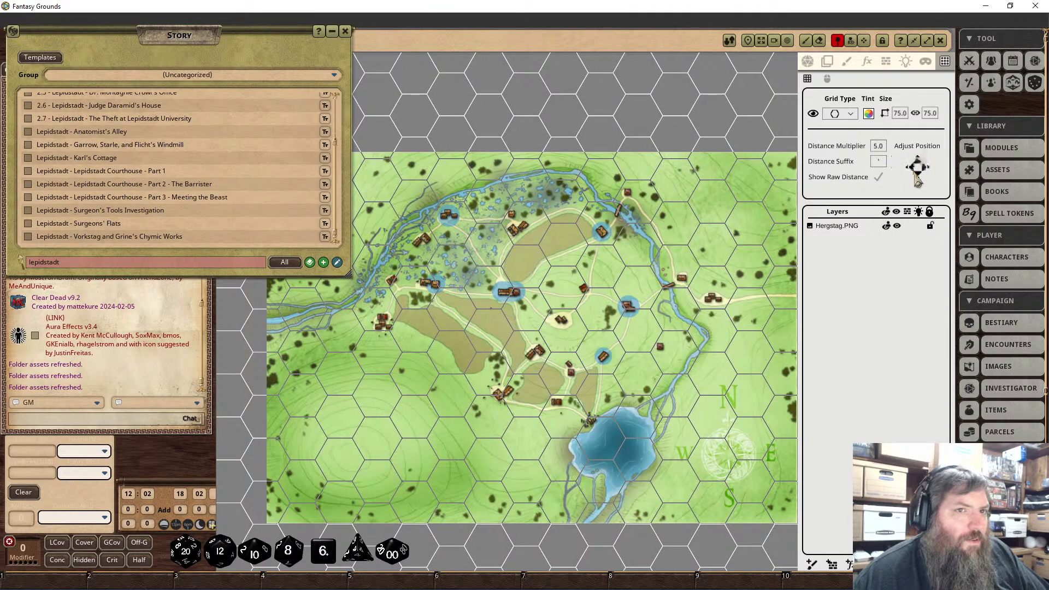
left_click(919, 176)
left_click(919, 176)
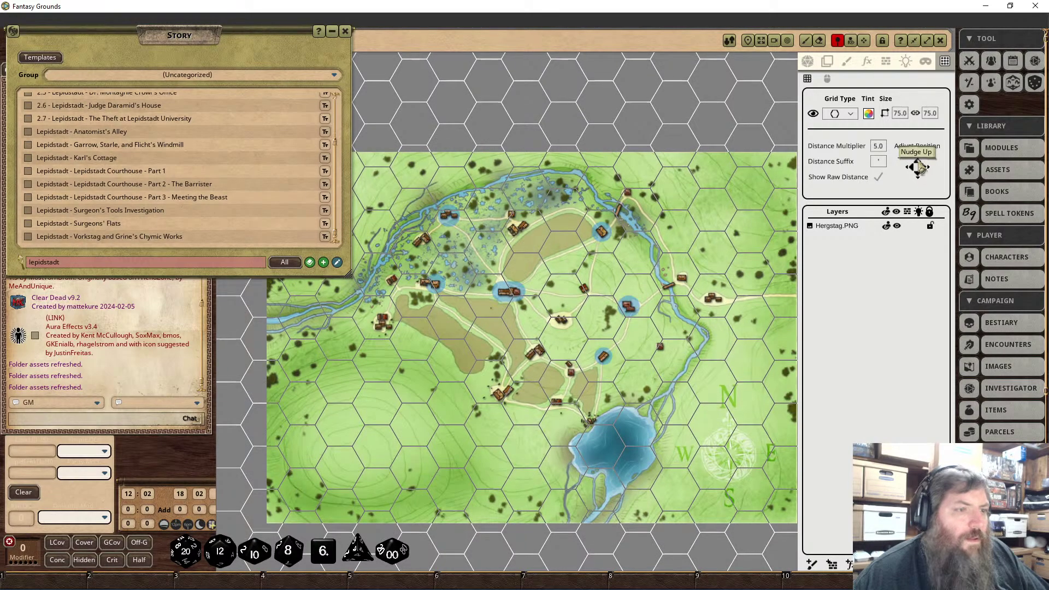
Set the Hergstag map's grid size to 80 and nudge the grid until the hexes line up with the buildings.
double_click(900, 113)
type("80")
key("Return")
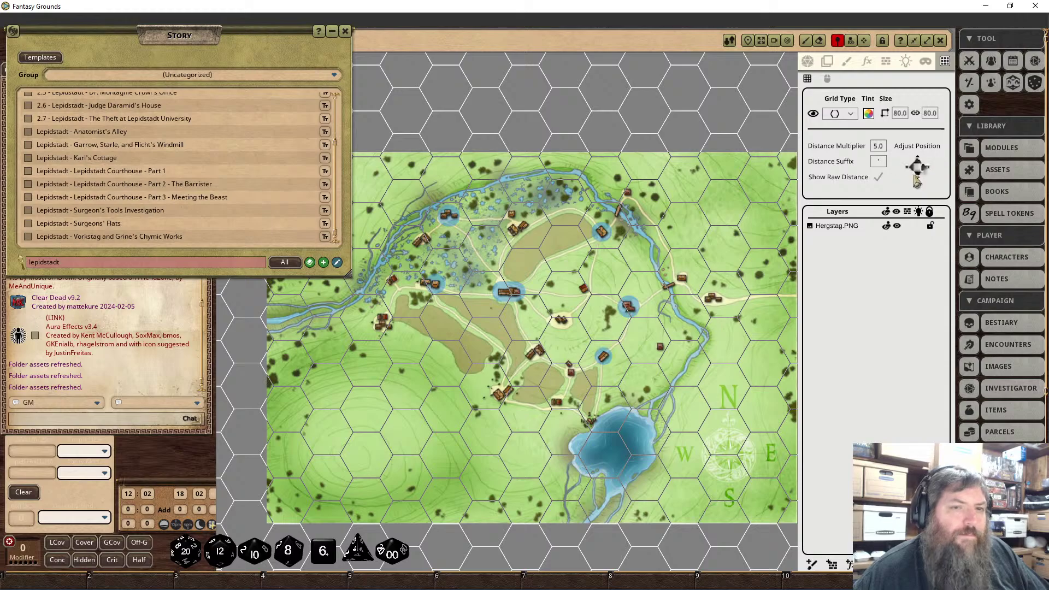
left_click(915, 176)
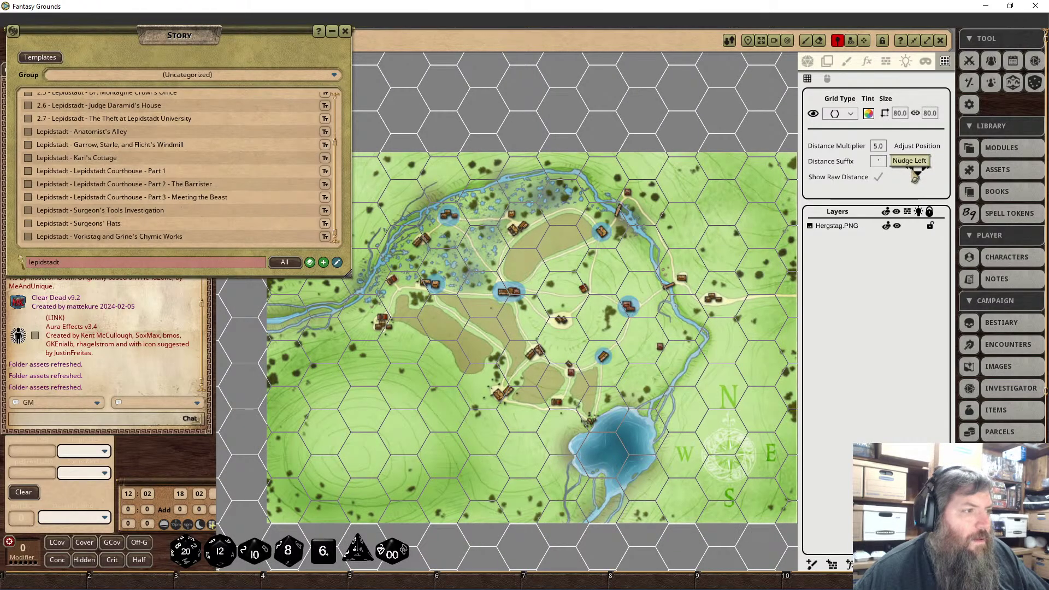
left_click(916, 178)
left_click(915, 178)
left_click(916, 179)
left_click(920, 181)
left_click(920, 181)
left_click(920, 180)
left_click(921, 181)
left_click(920, 181)
left_click(921, 181)
left_click(914, 178)
left_click(914, 178)
left_click(922, 171)
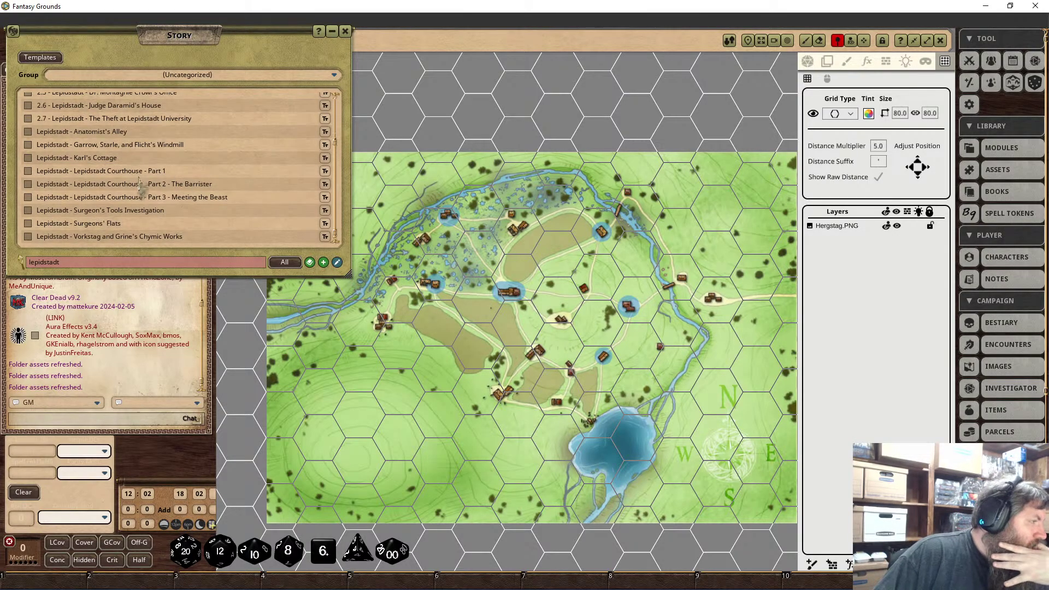
Search the story list for "hergstag" instead of "lepidstadt".
scroll(143, 194, "up", 3)
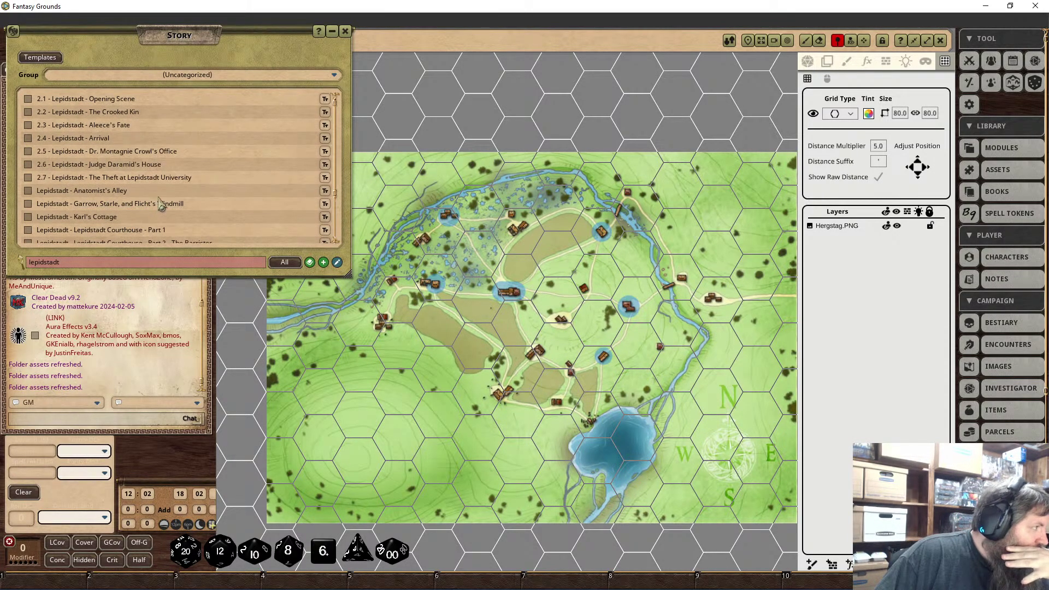
double_click(112, 262)
key("BackSpace")
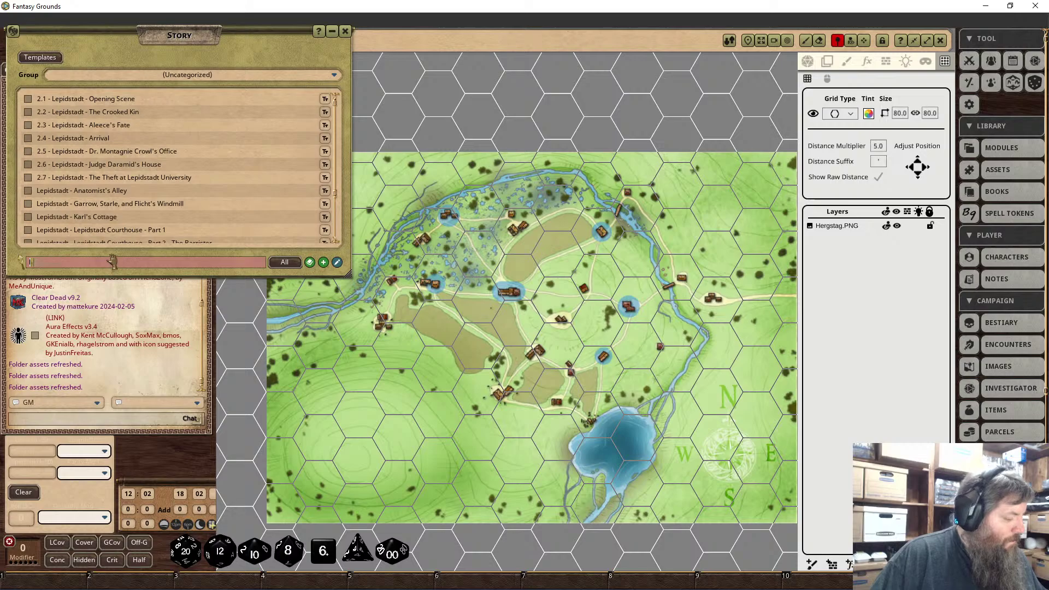
type("hergsta")
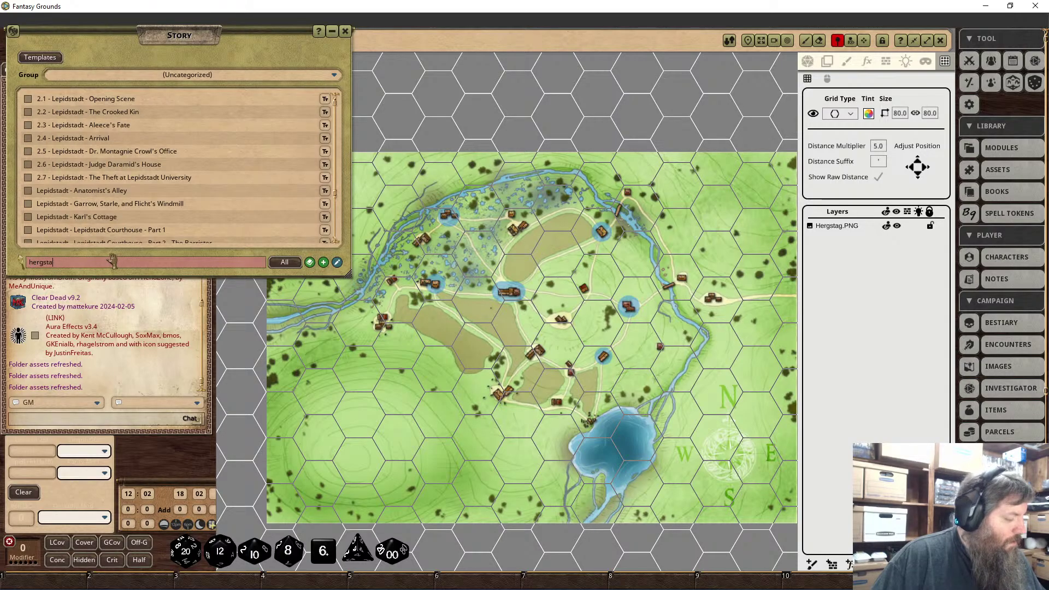
type("g")
double_click(111, 261)
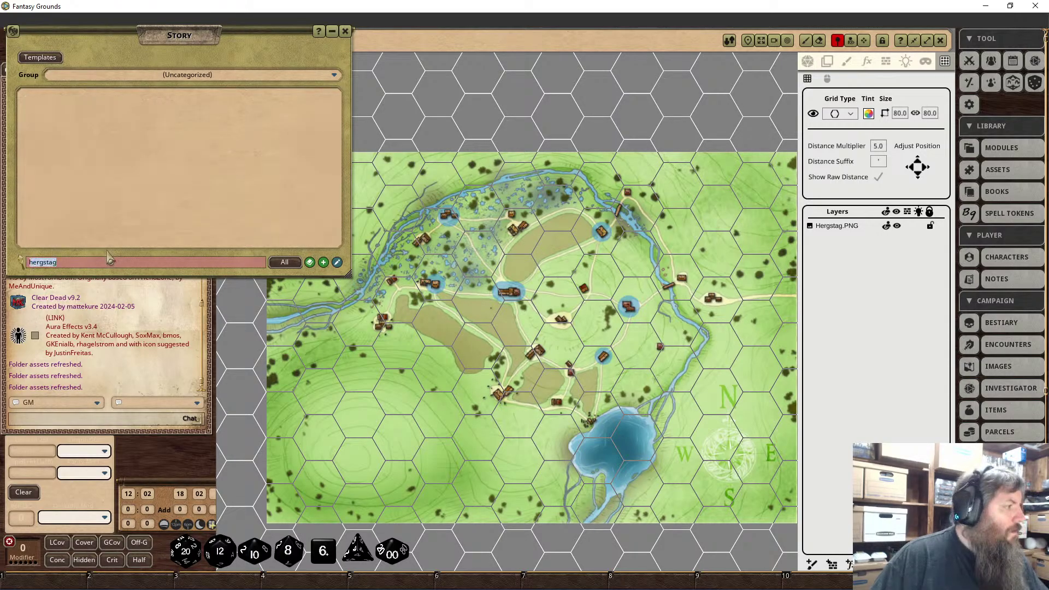
Create a story titled "Hergstag - C1" and pin its link on the large circled building near the map's centre.
left_click(323, 263)
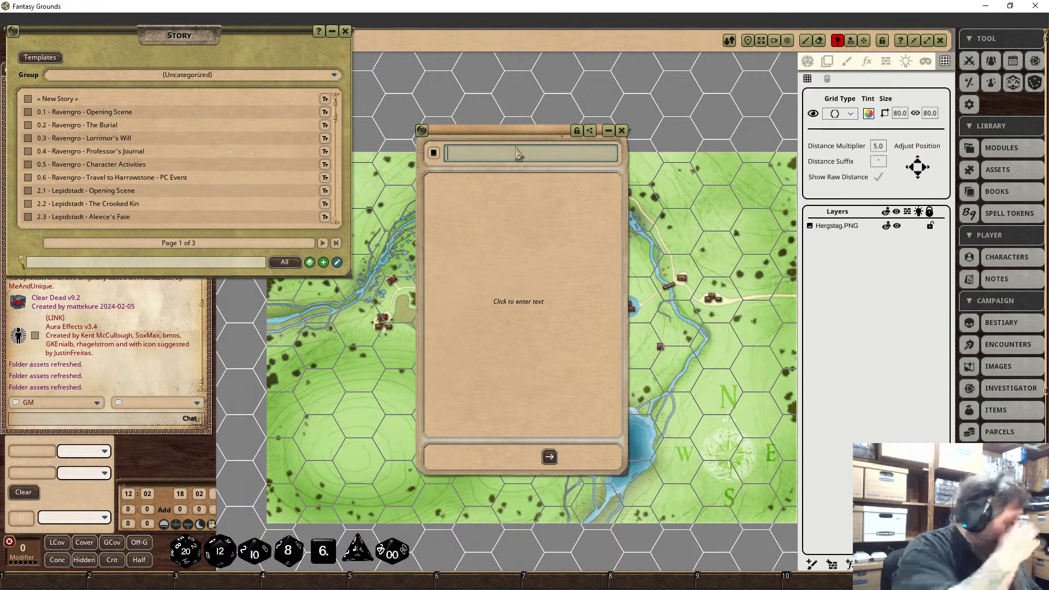
type("Herg")
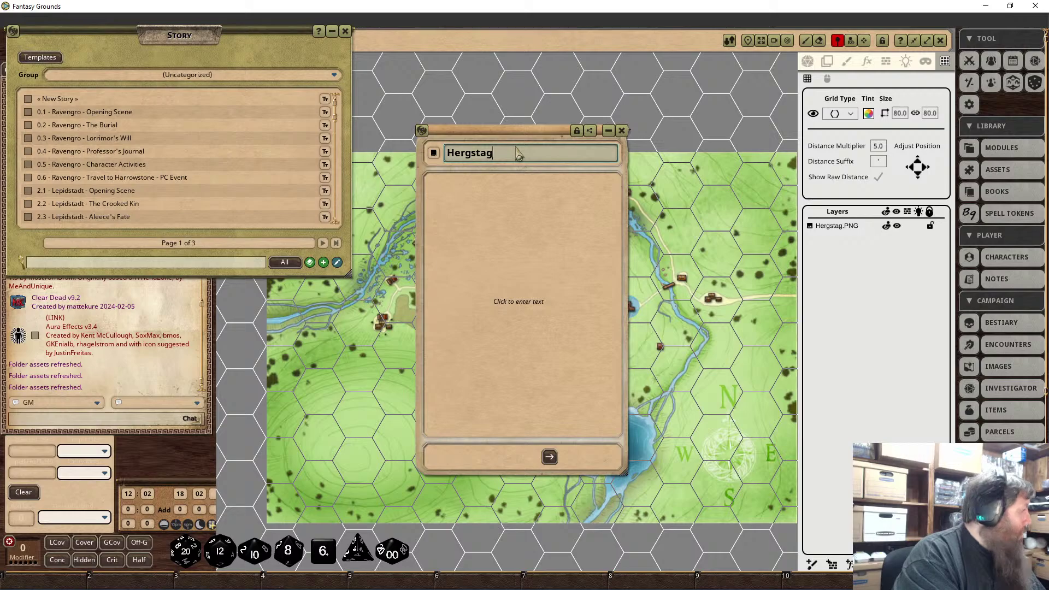
type("stag - ")
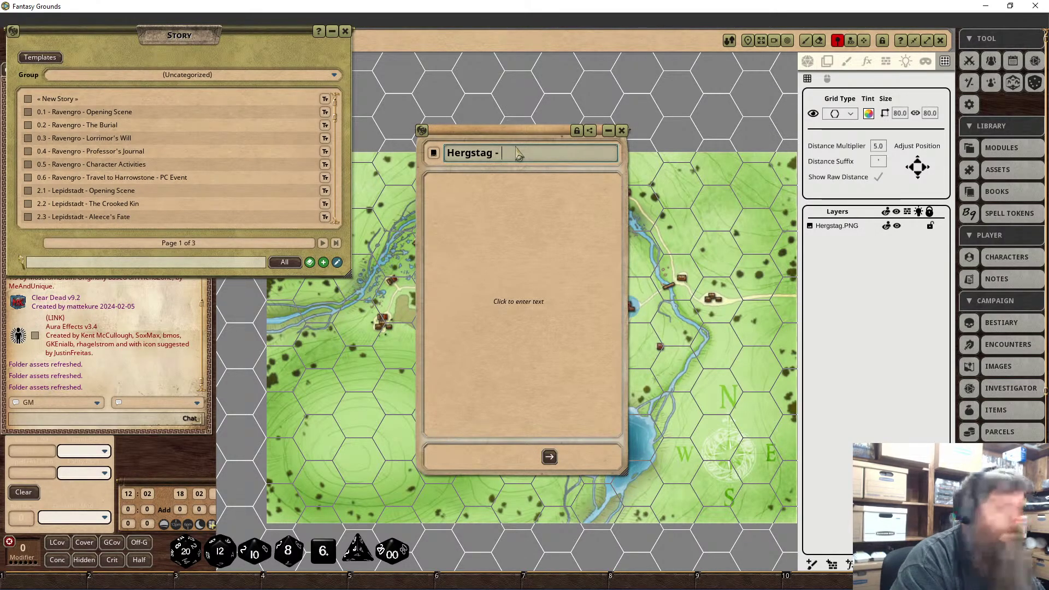
type("C1")
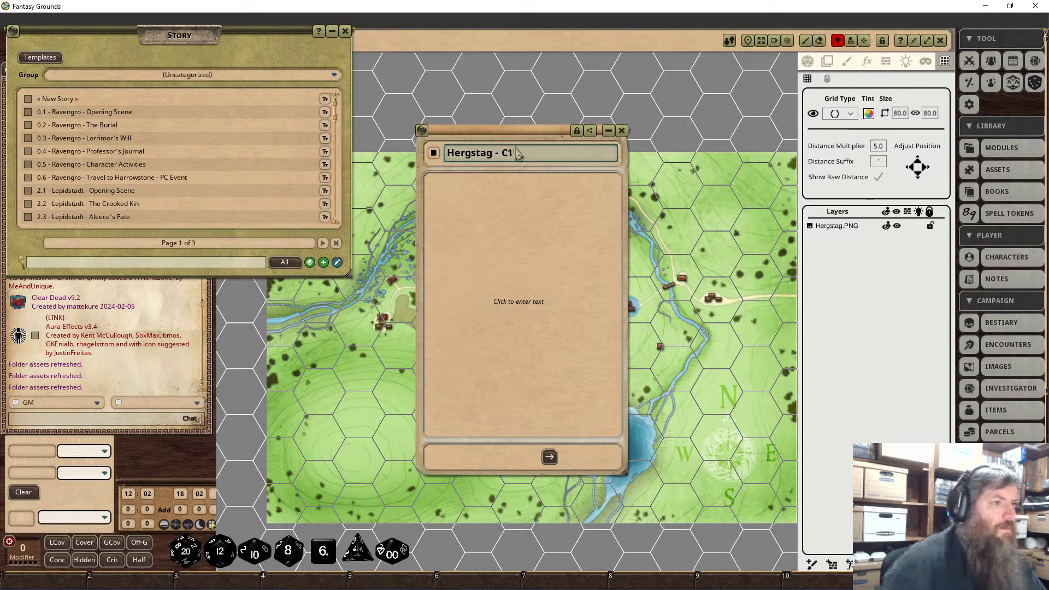
left_click_drag(528, 145, 693, 140)
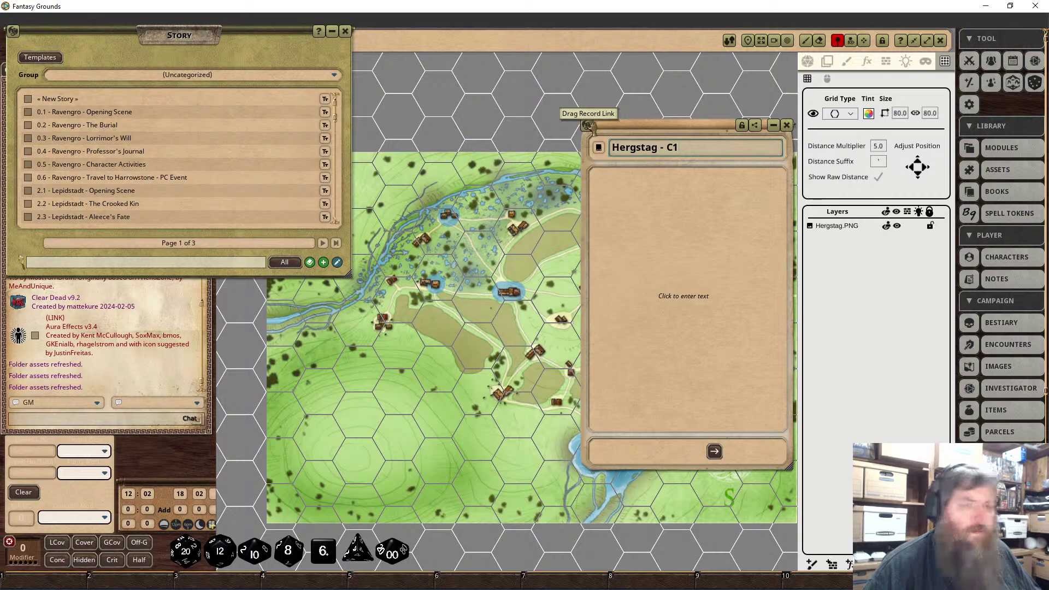
left_click_drag(588, 125, 511, 291)
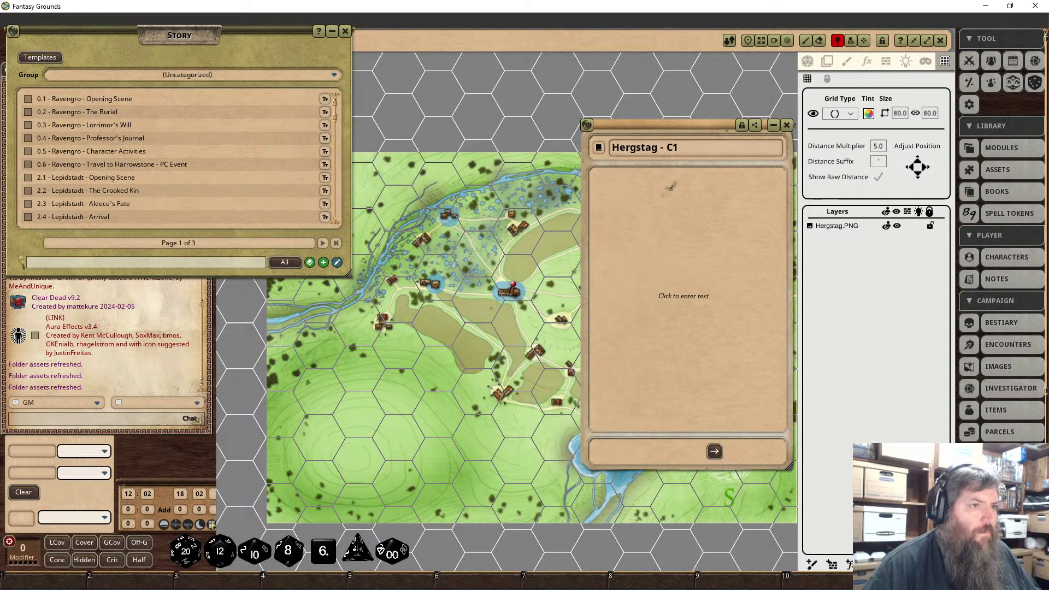
Create a story titled "Hergstag - C2" and pin its link on the circled building west of the C1 pin.
left_click(324, 263)
left_click_drag(491, 131, 664, 175)
left_click_drag(649, 126, 691, 63)
left_click(620, 188)
left_click(677, 201)
type("Hergstsg")
key("BackSpace")
key("BackSpace")
key("BackSpace")
type("ag - C2")
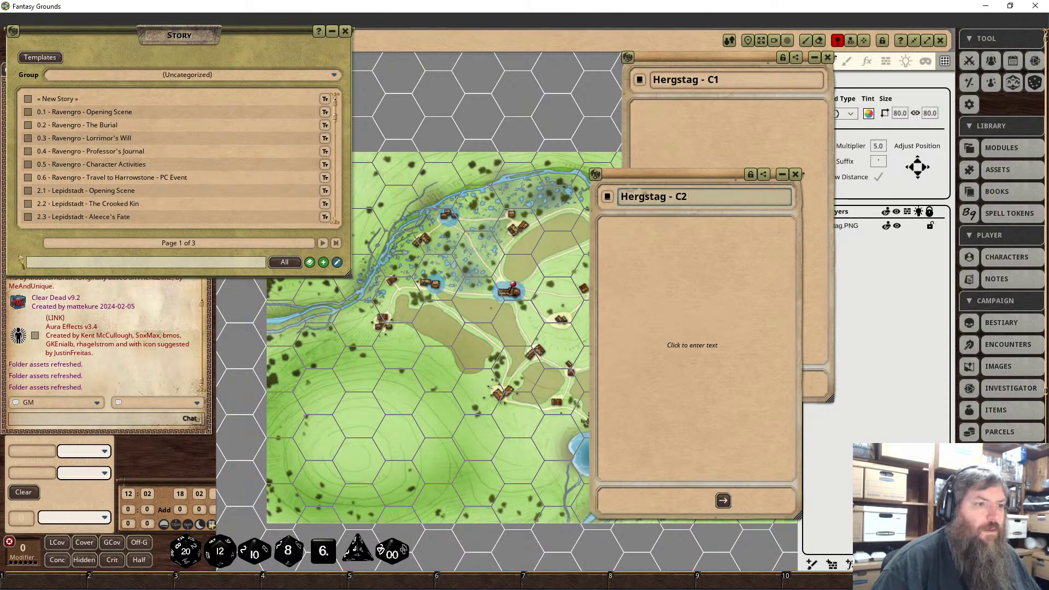
left_click(597, 176)
left_click_drag(648, 176, 683, 107)
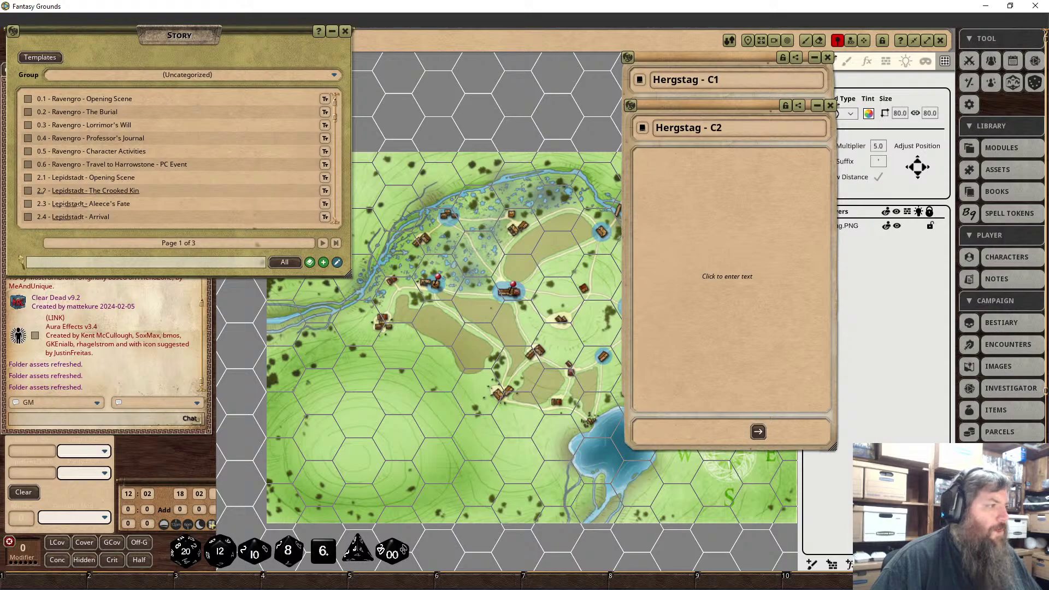
Create a story titled "Hergstag - C3" and pin its link just south of the circled building in the village's east.
left_click(324, 263)
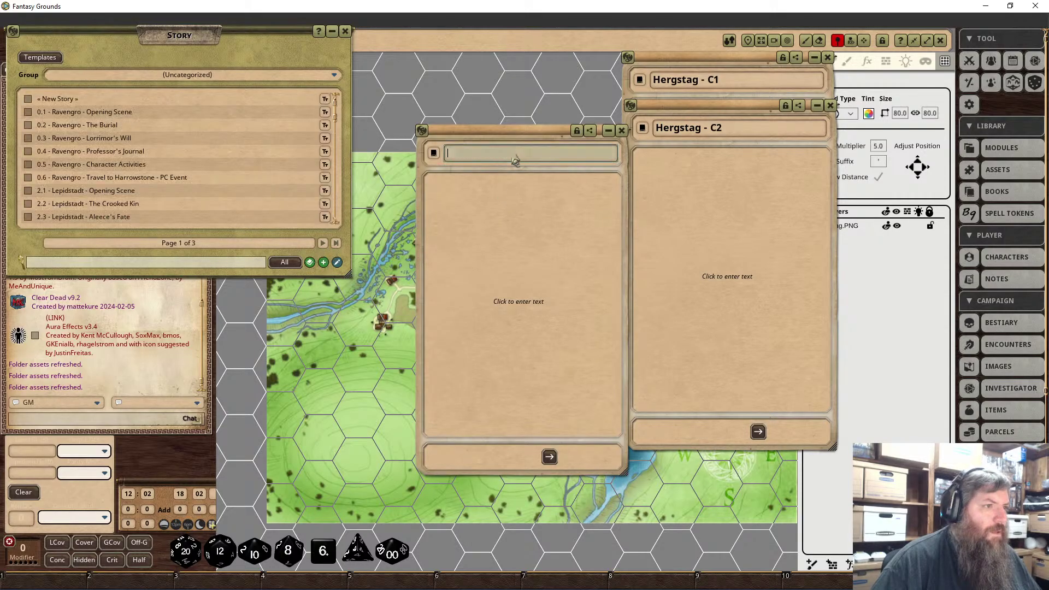
type("Hergstag C3")
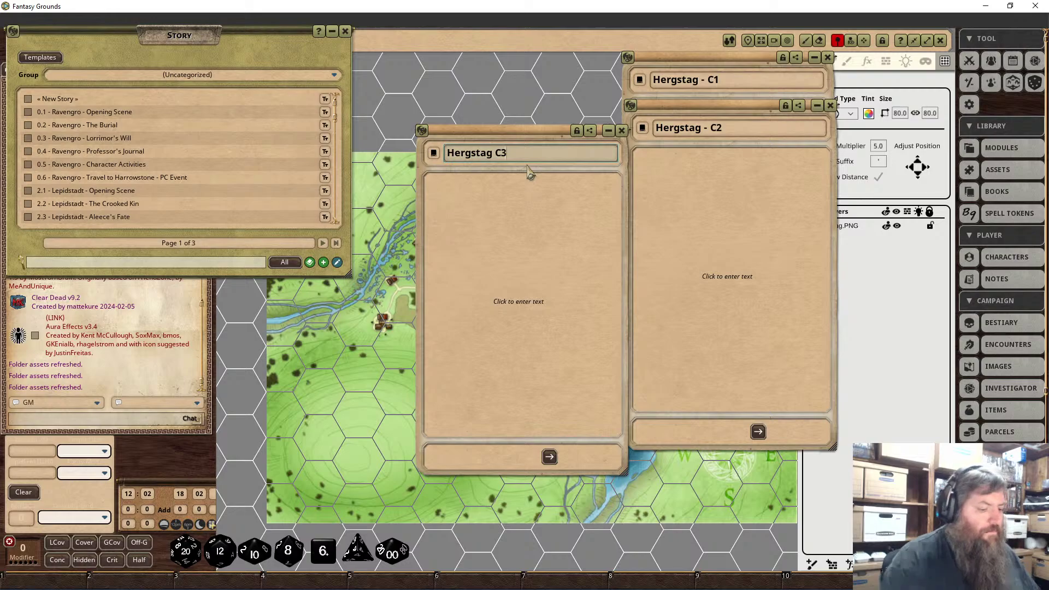
key("BackSpace")
key("BackSpace")
type("- C3")
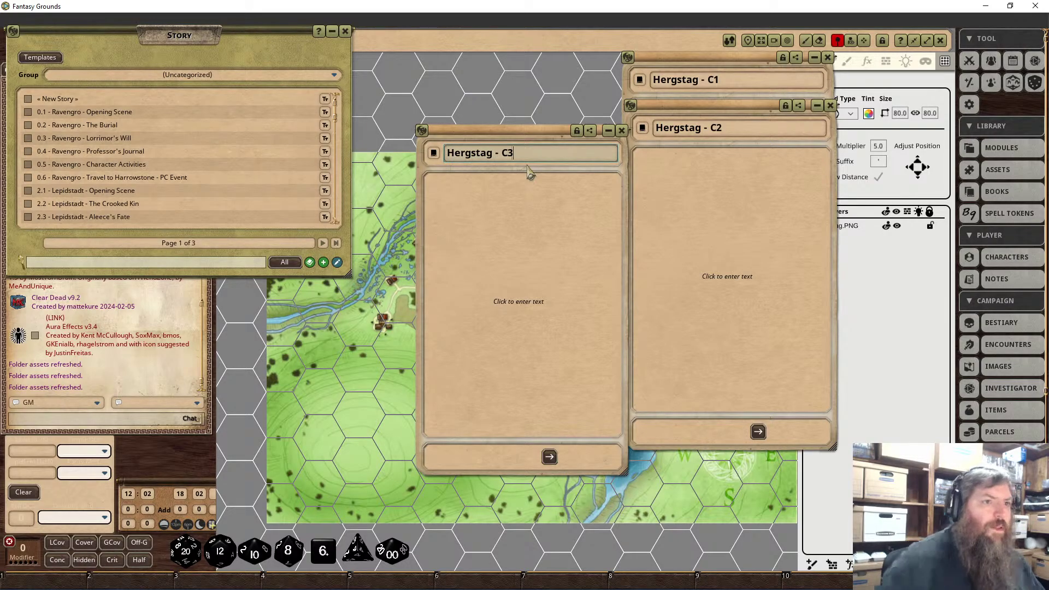
left_click_drag(473, 136, 685, 158)
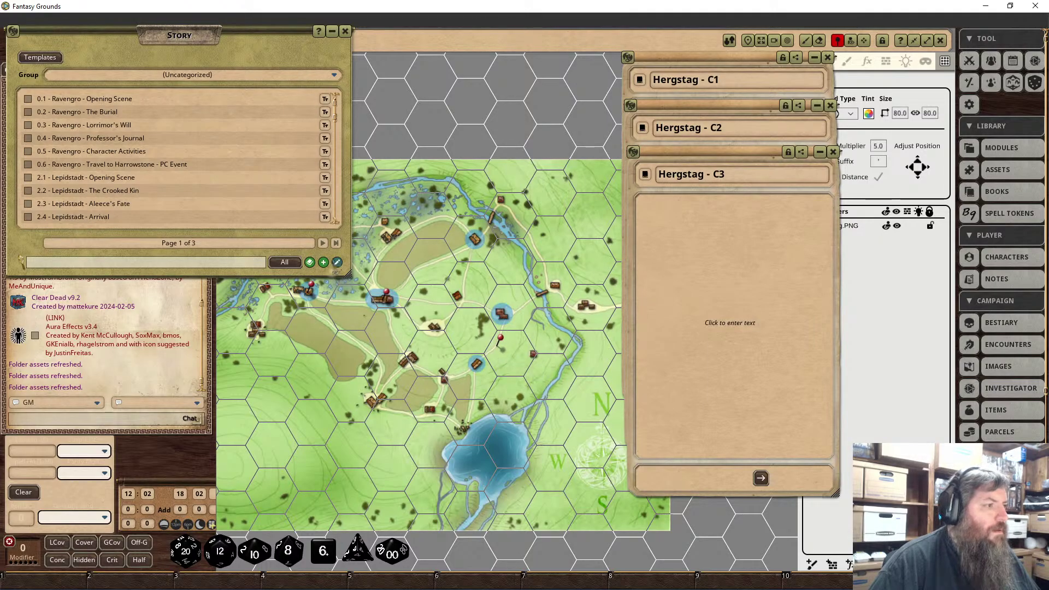
Create a story titled "Hergstag - C4" and pin its link on the southern circled building north of the lake.
left_click(323, 263)
left_click_drag(585, 147, 800, 223)
left_click(799, 224)
type("Hergstag - C")
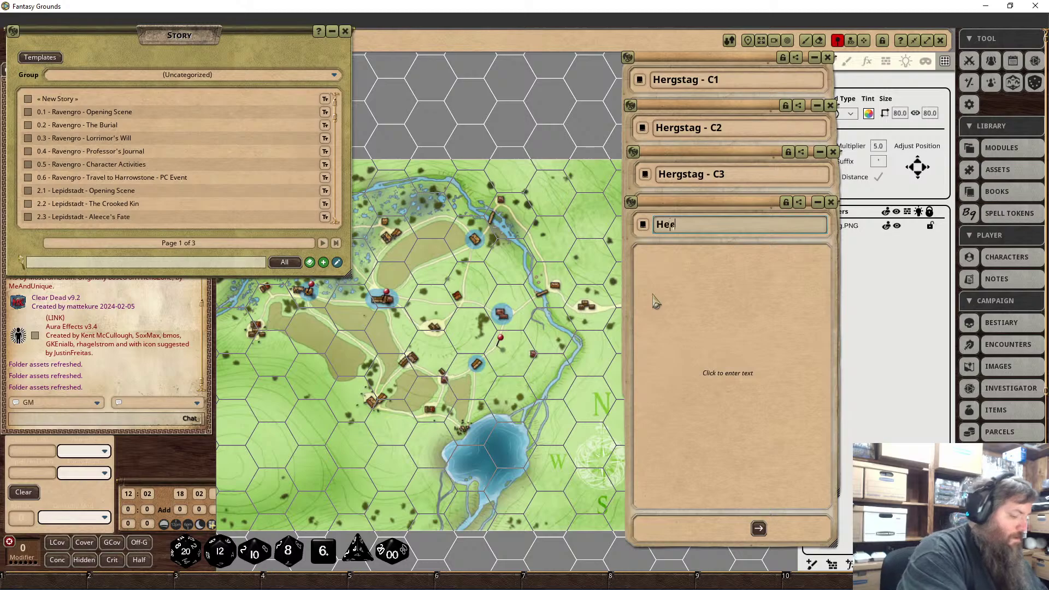
type("4")
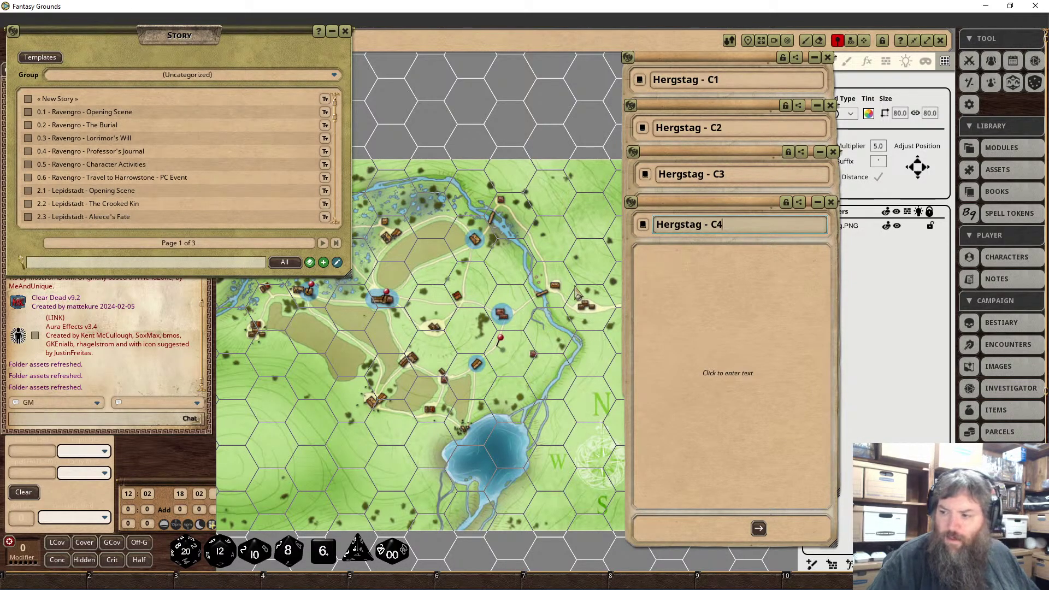
left_click(630, 203)
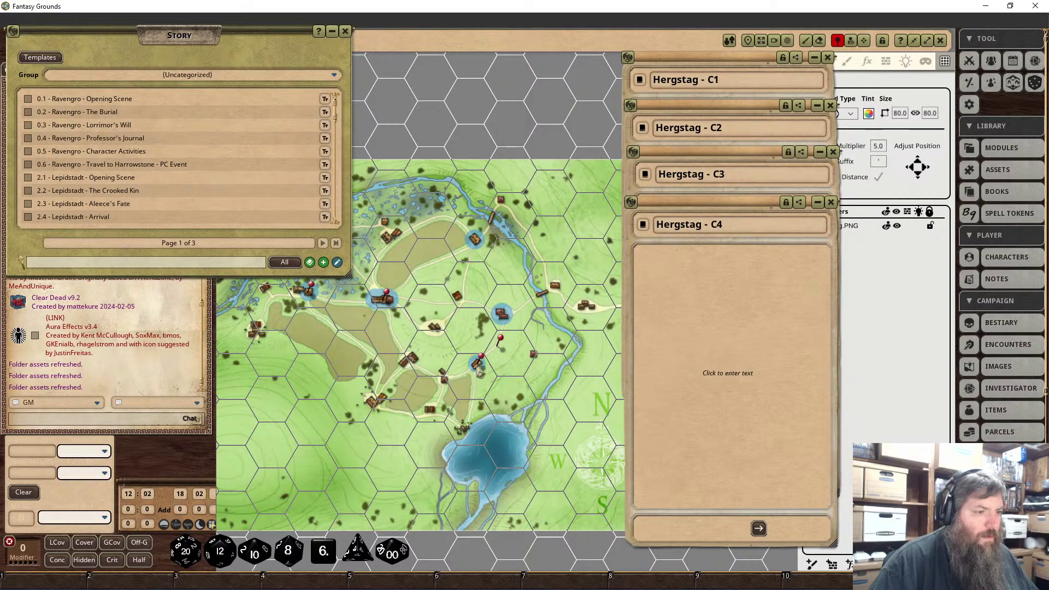
Pin the Hergstag - C4 story at the lake's north shore and remove its pin from the southern circled building.
left_click_drag(630, 208, 469, 432)
right_click(483, 362)
left_click(484, 362)
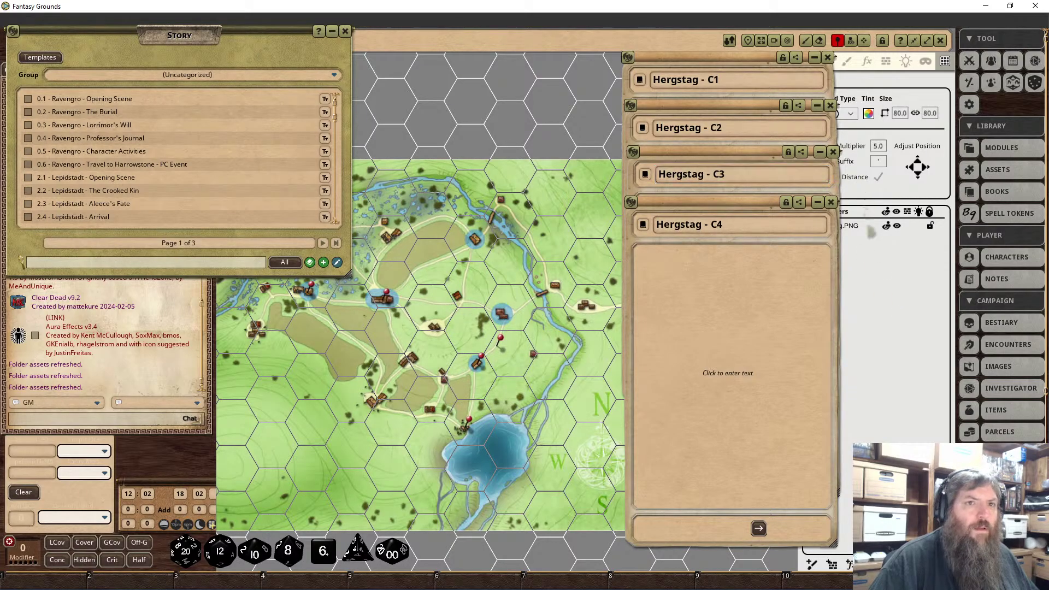
mouse_move(771, 61)
left_mouse_down()
mouse_move(698, 66)
mouse_move(779, 58)
left_mouse_up()
left_click(808, 62)
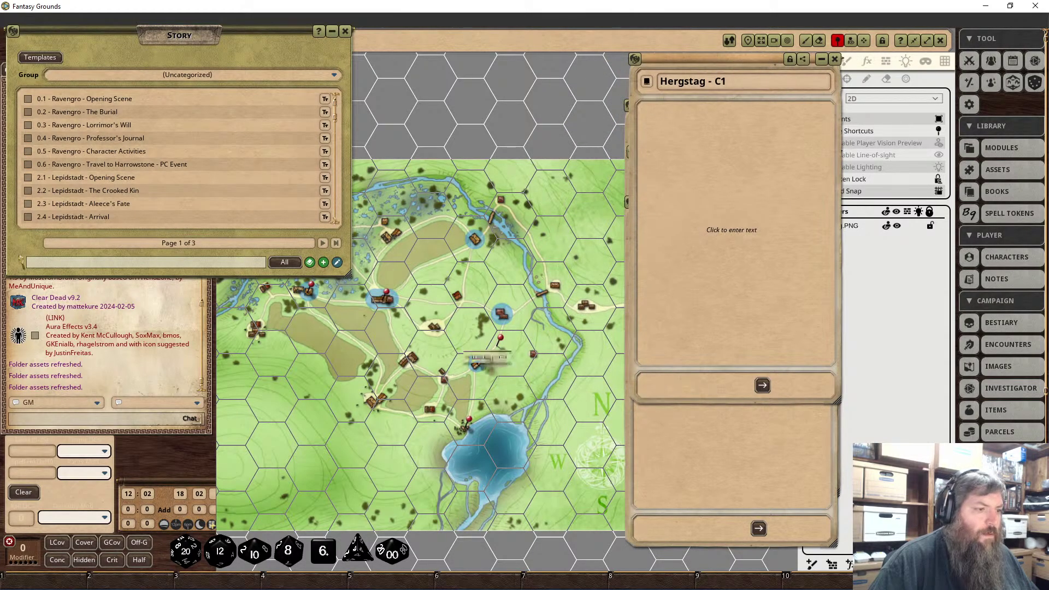
left_click_drag(481, 361, 481, 328)
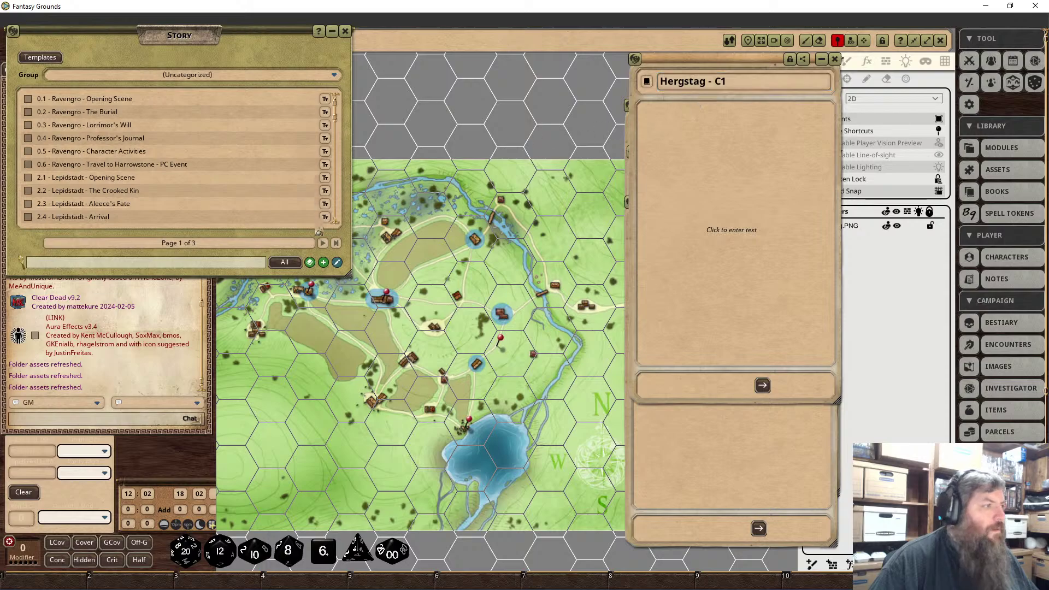
Create a story titled "Hergstaf - Gaard House" and pin its link on the northeastern circled building by the river.
left_click(324, 263)
left_click_drag(553, 137, 777, 106)
left_click(721, 123)
type("Hergstaf ")
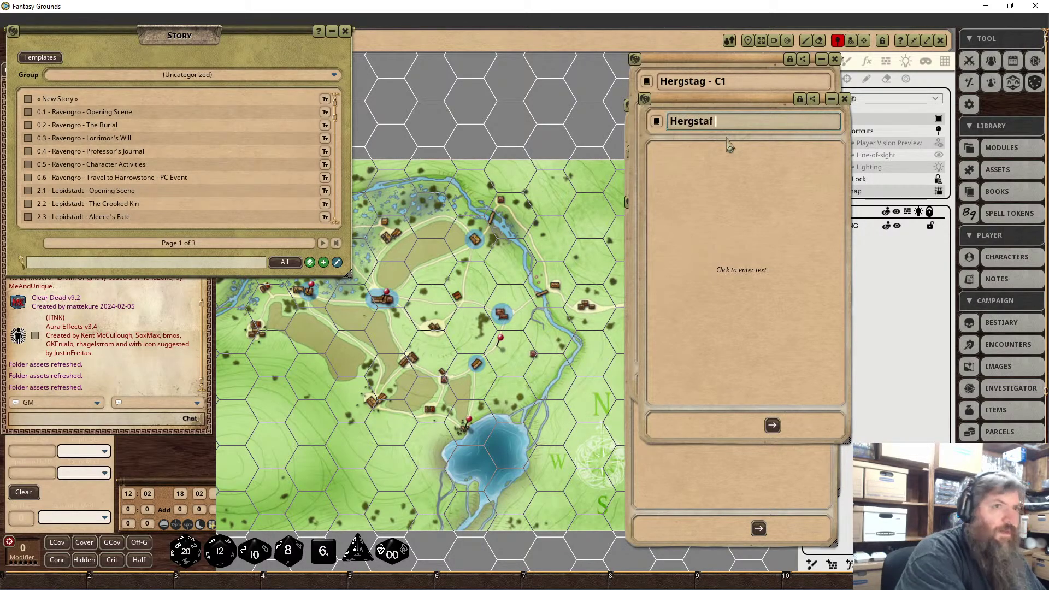
type("- Gaard")
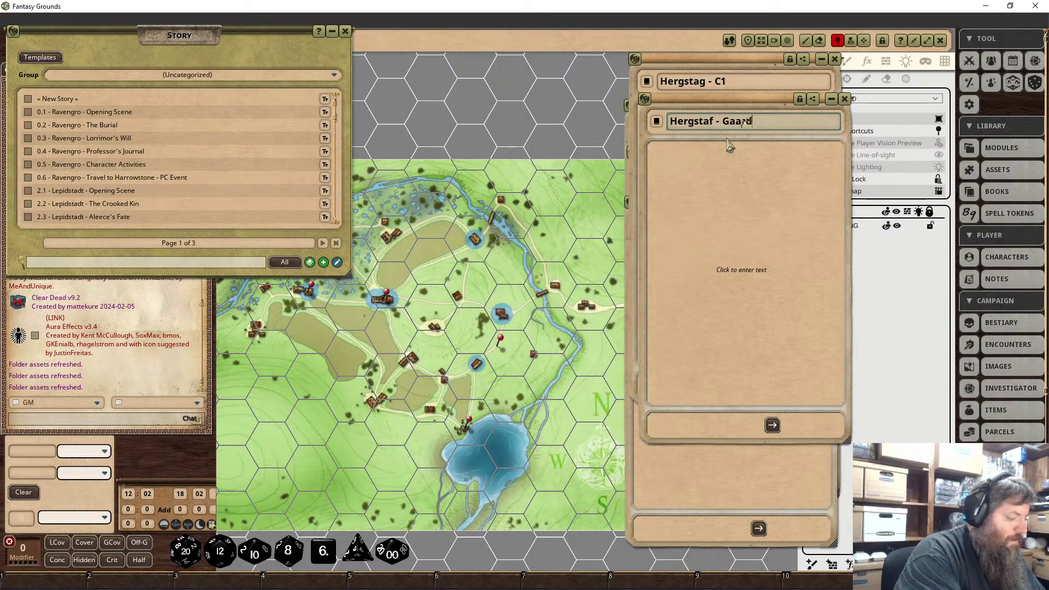
type(" Hause")
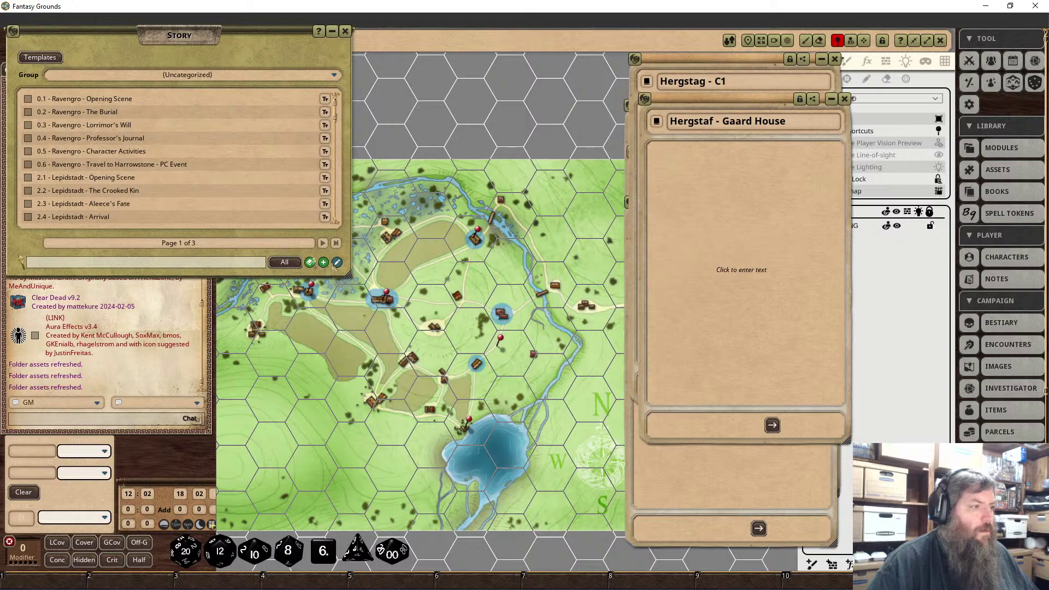
Create a story titled "Hergstag - Maarten House" and pin its link on the circled building in the northwestern marsh.
left_click(324, 263)
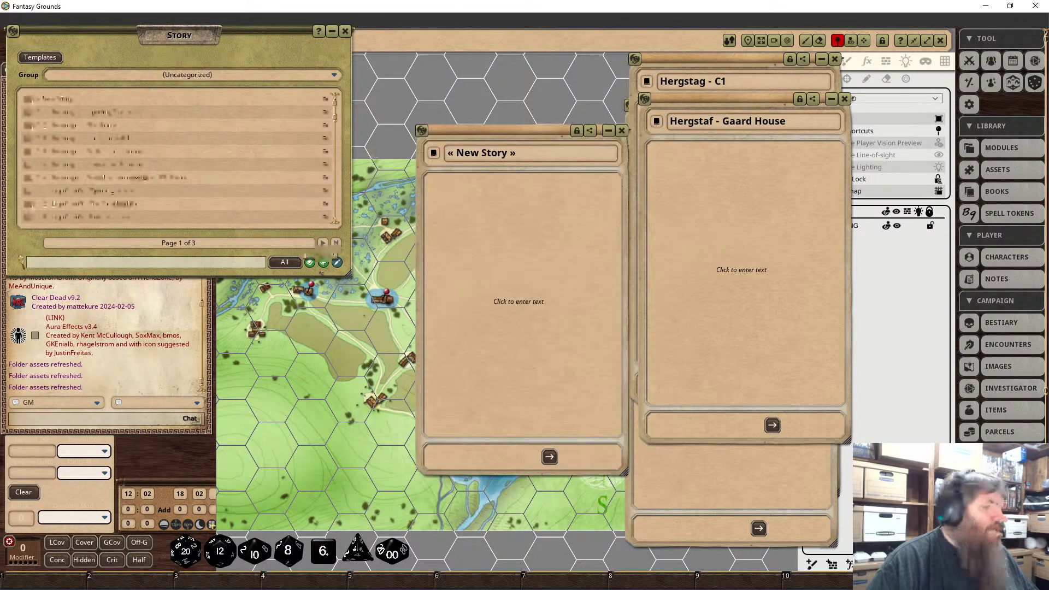
left_click_drag(464, 143, 690, 164)
left_click(713, 175)
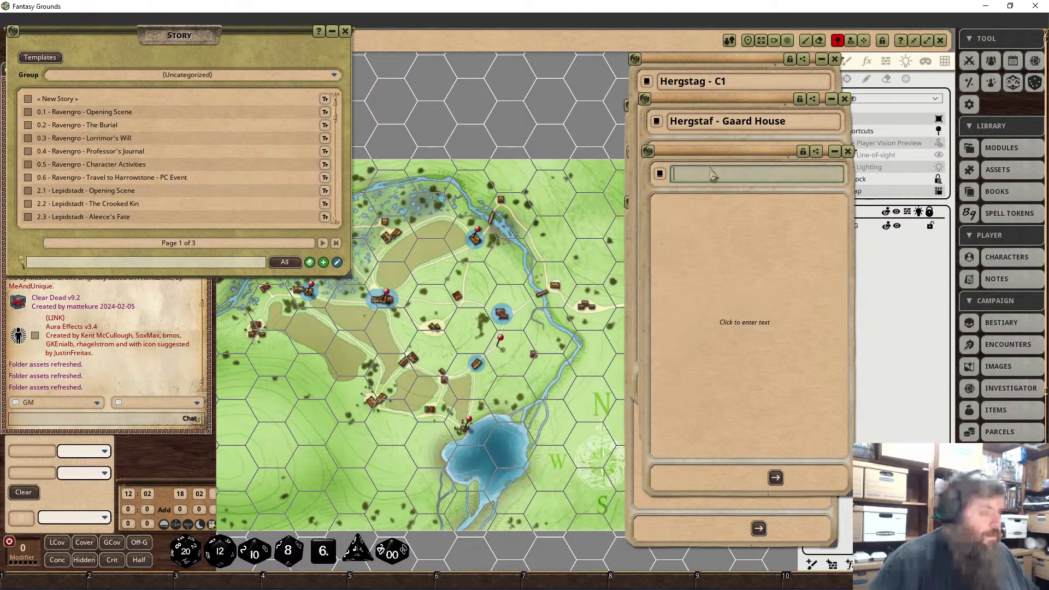
type("Hergstag")
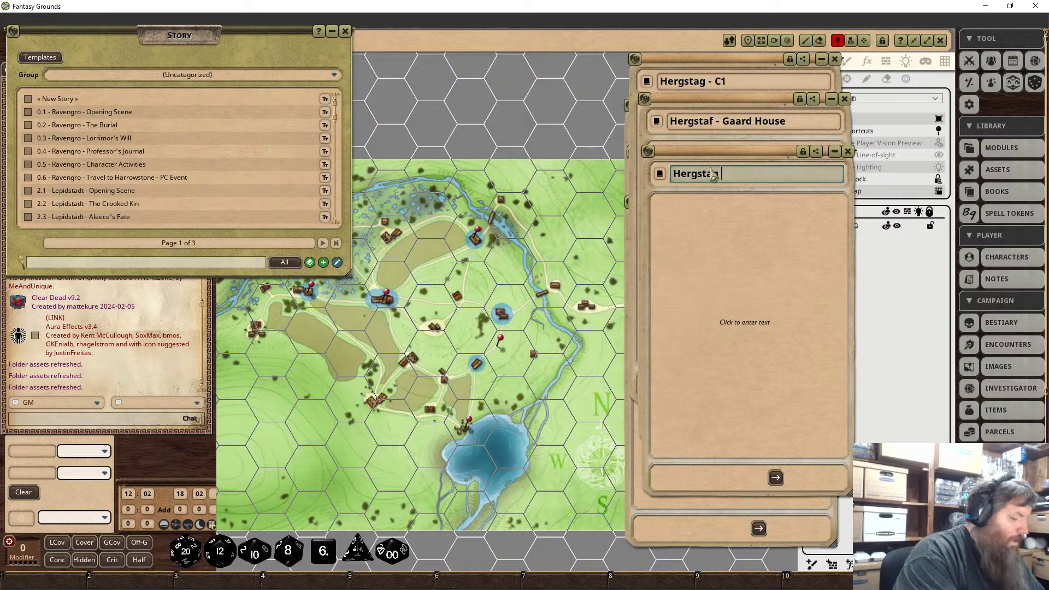
type(" - Maa")
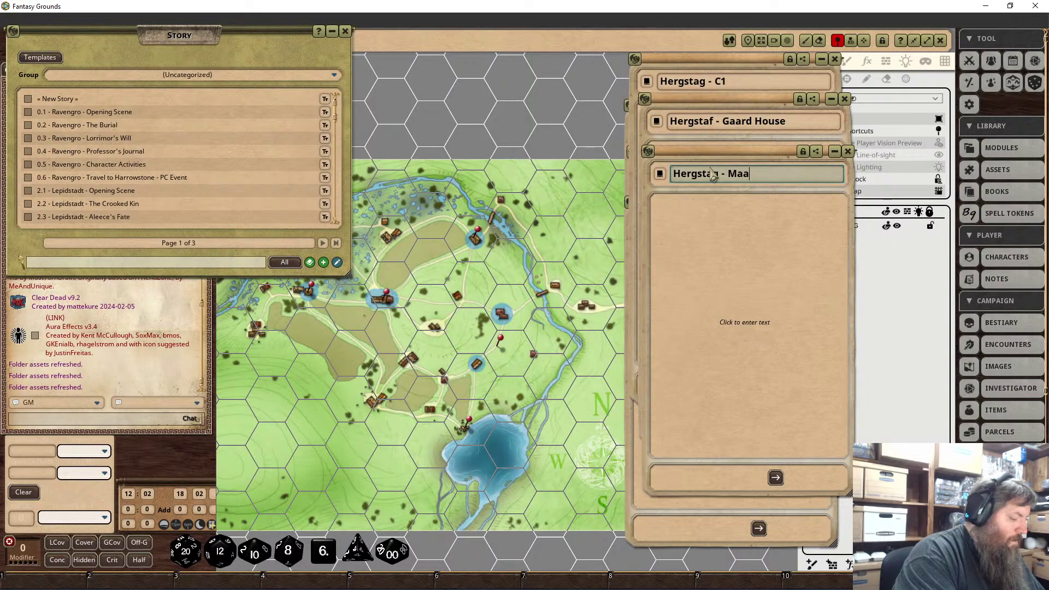
type("rten House")
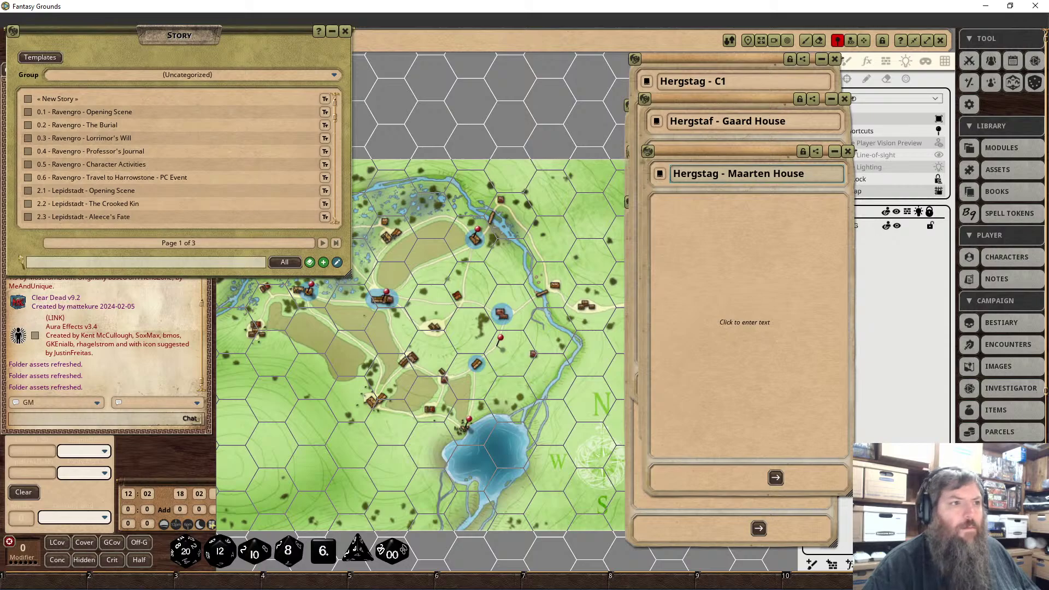
left_click(648, 151)
left_click_drag(648, 151, 446, 311)
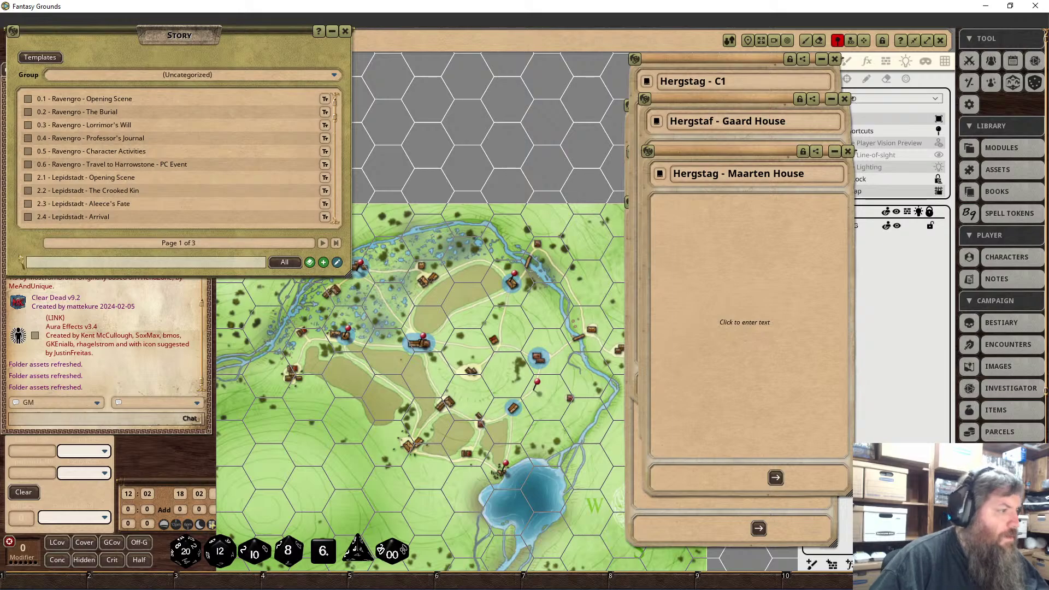
Create a story titled "Hergstag - C" and pin its link between the two circled buildings along the marsh's southern edge.
left_click(323, 262)
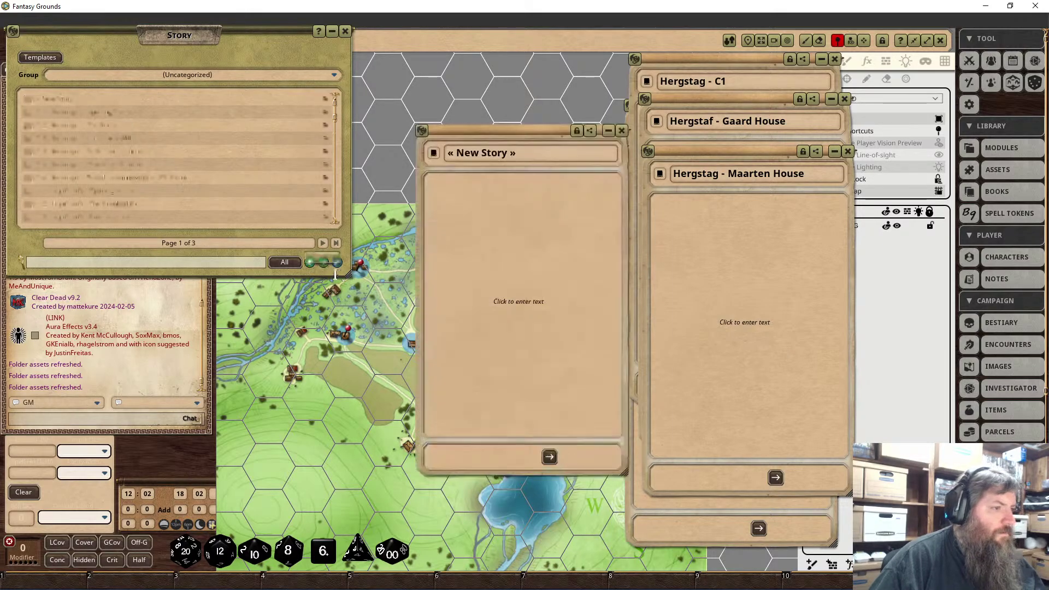
left_click_drag(486, 130, 649, 168)
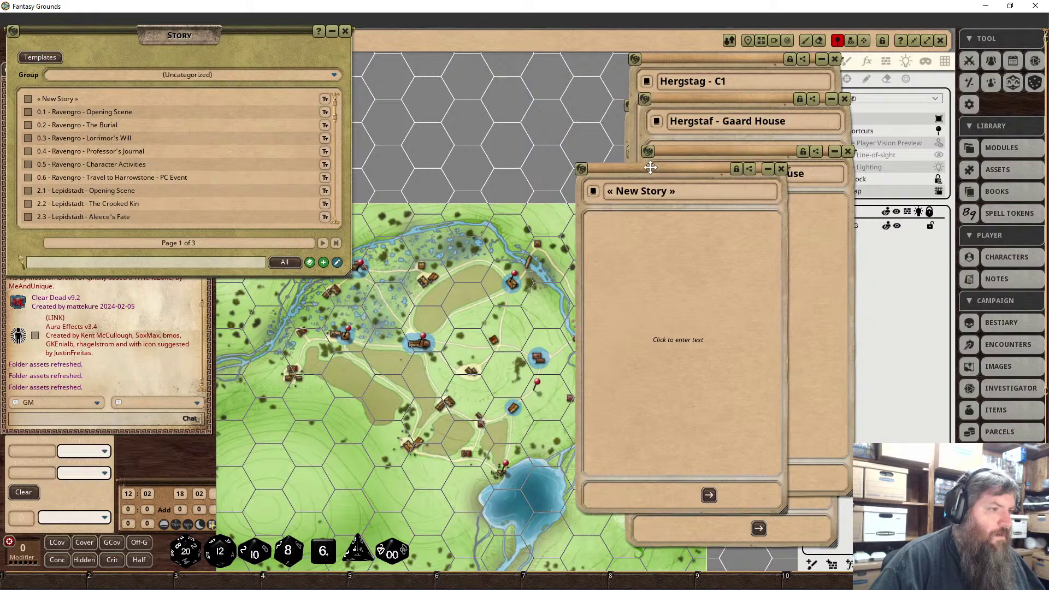
left_click(648, 194)
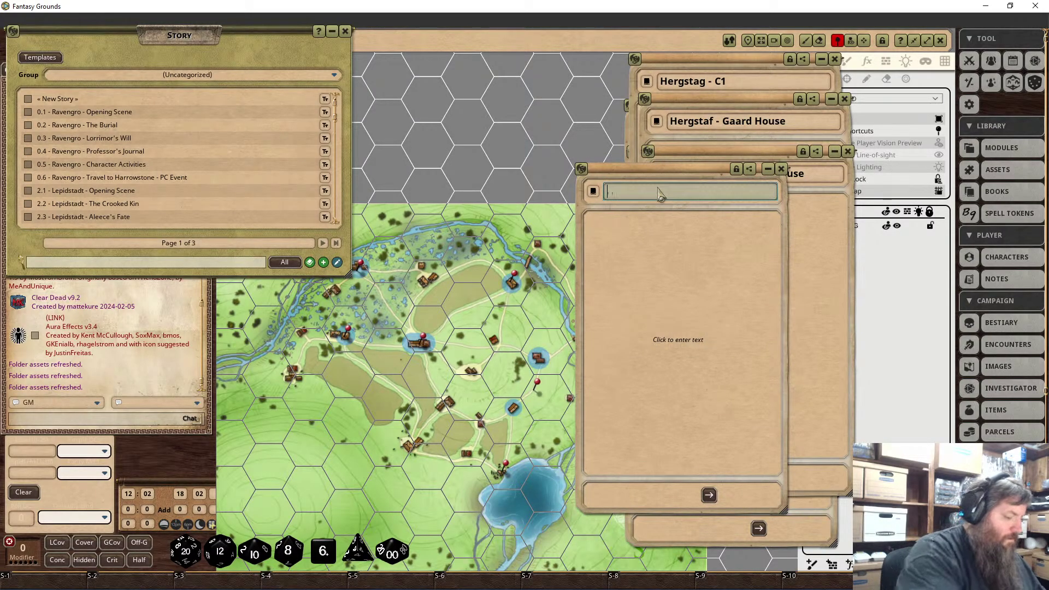
type("Herg")
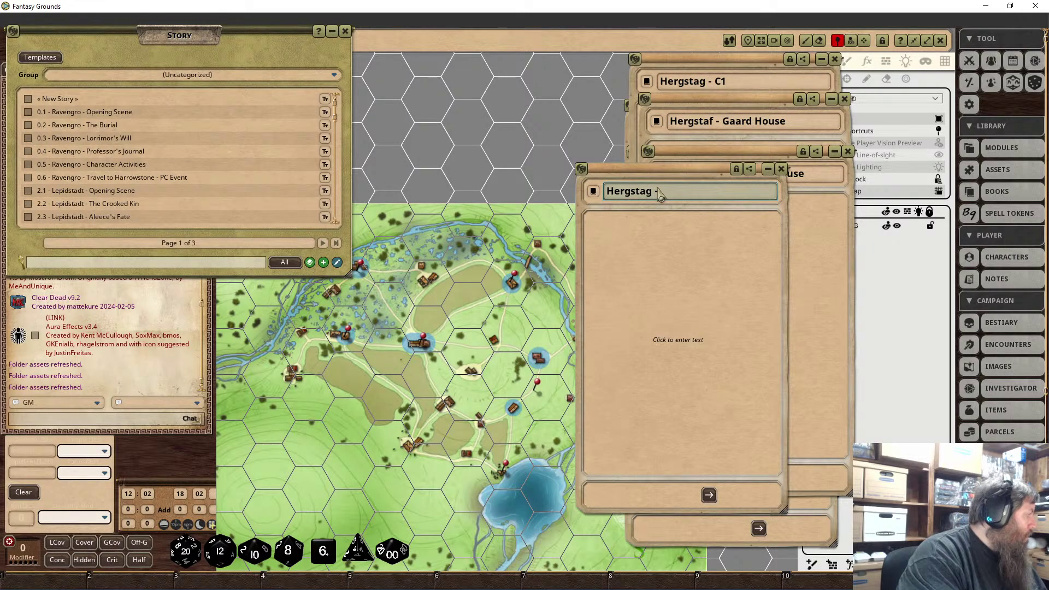
type("stag - C")
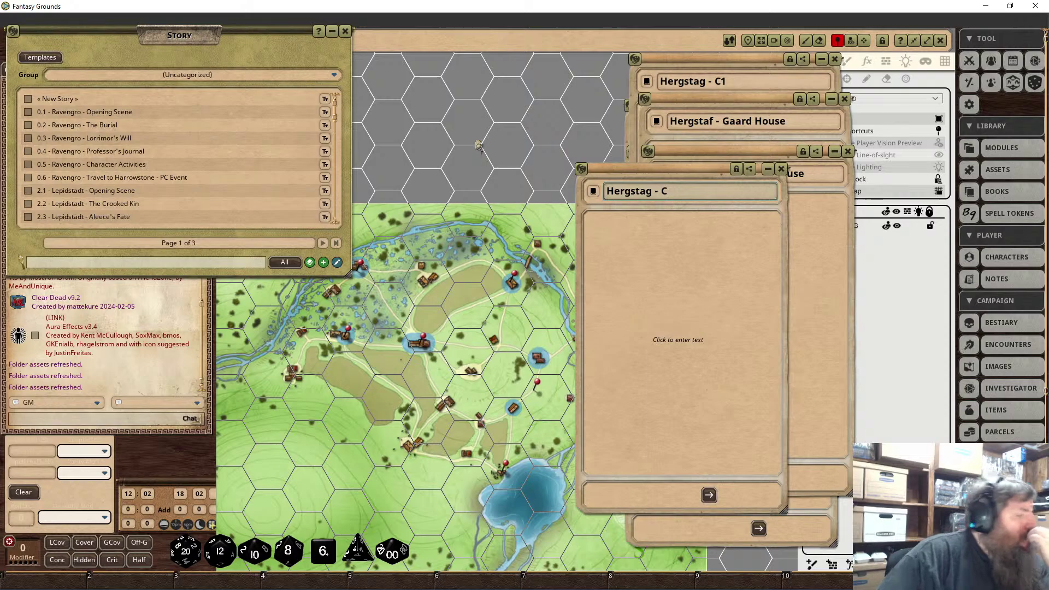
left_click(581, 168)
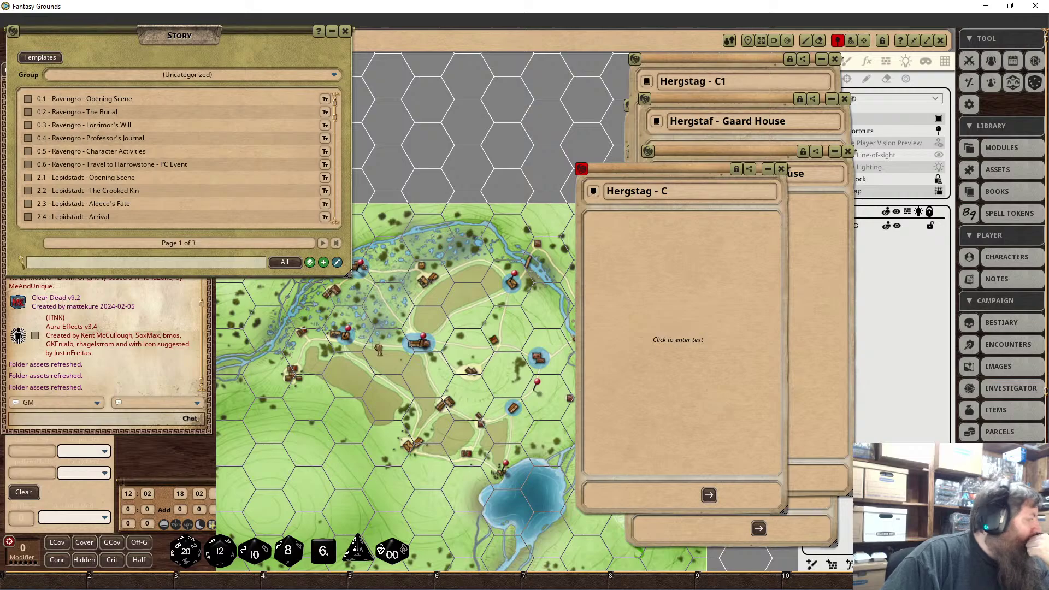
left_click(381, 350)
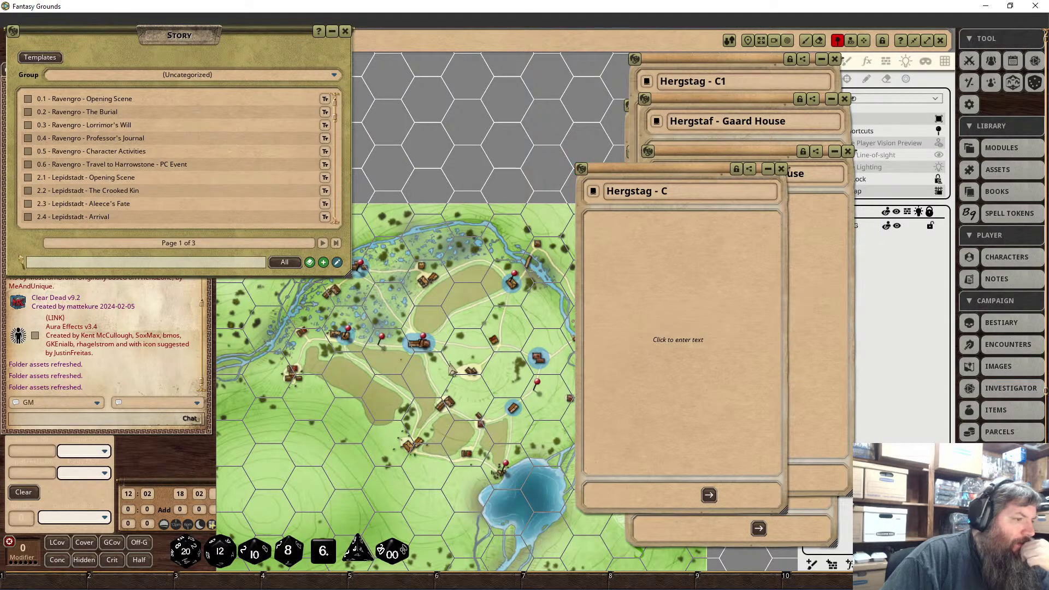
left_click_drag(659, 170, 715, 203)
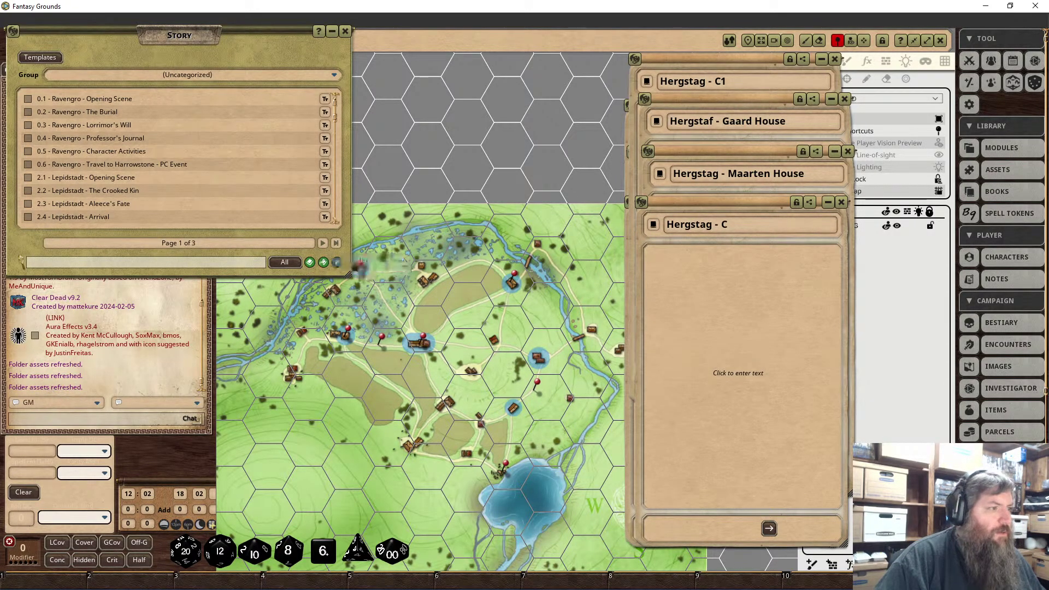
Create a story titled "Hergstag - Brother Swarm and his Children" and line its window up below the other open stories.
left_click(516, 156)
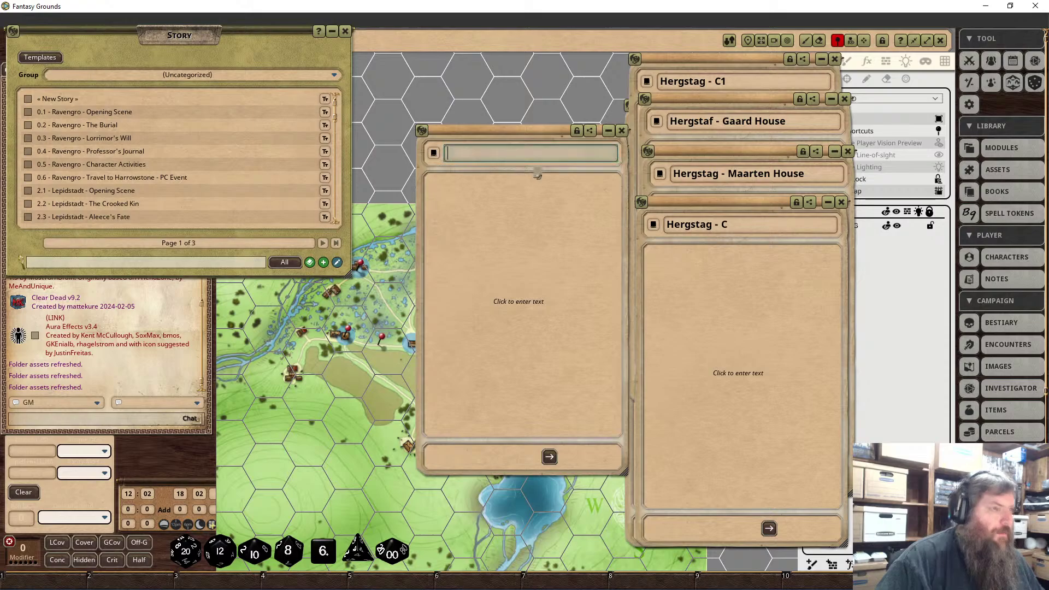
type("Hergstag - Brother Sww")
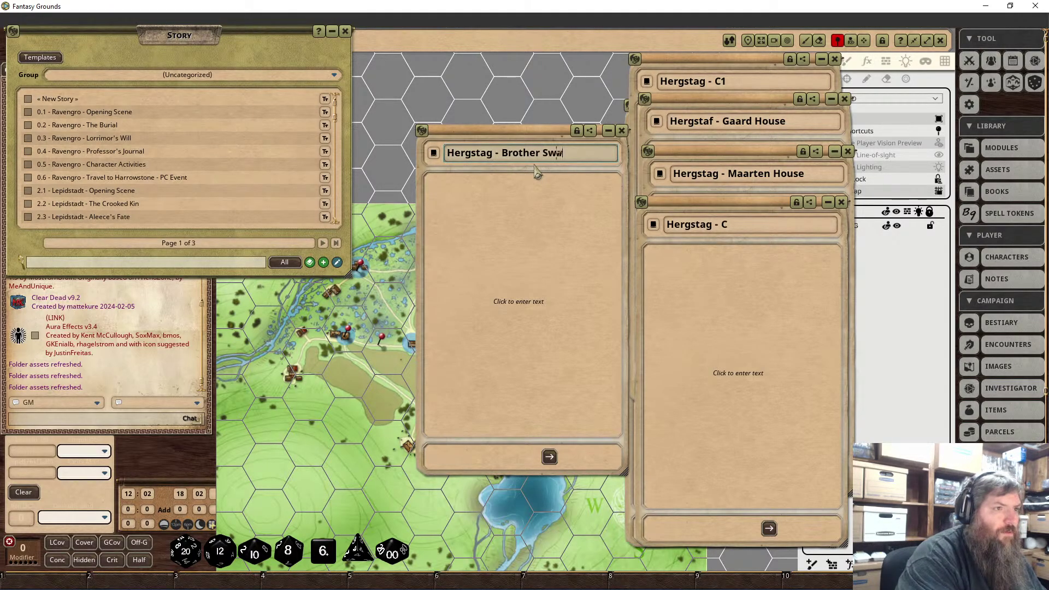
key("BackSpace")
type("arm and hi")
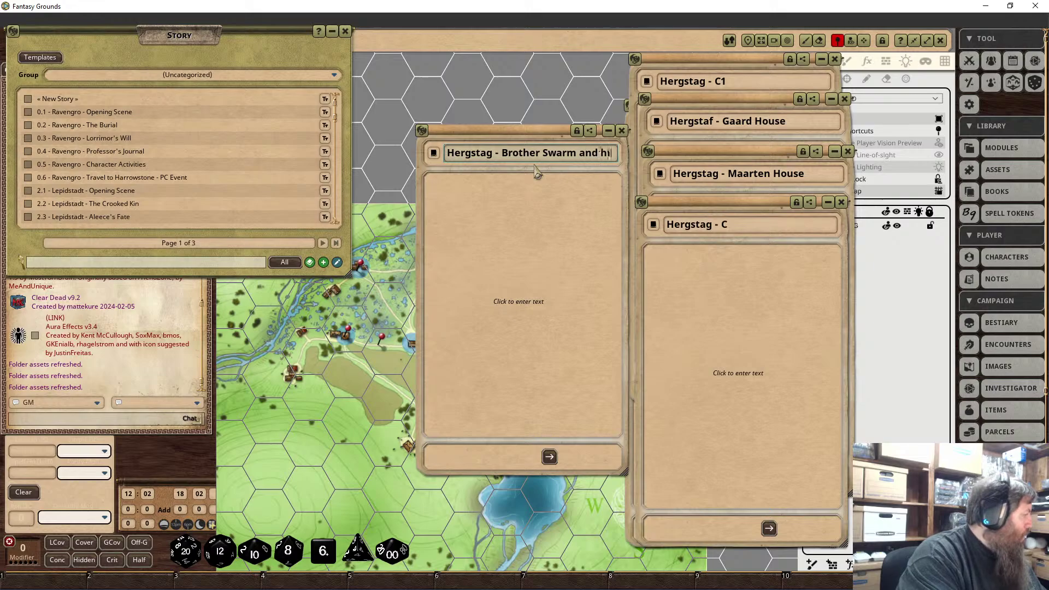
type("s Children")
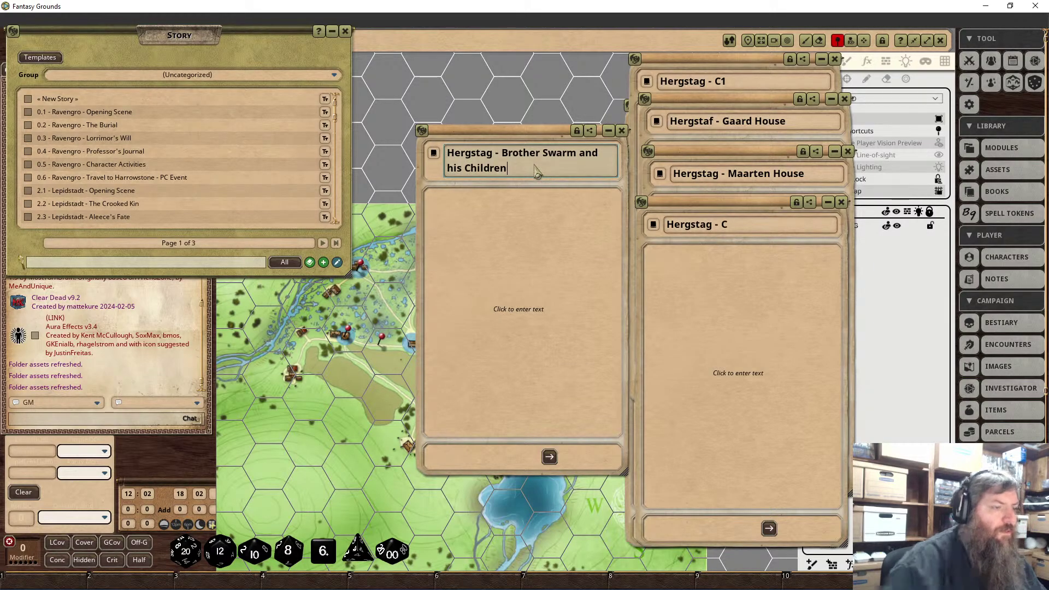
left_click_drag(494, 131, 708, 247)
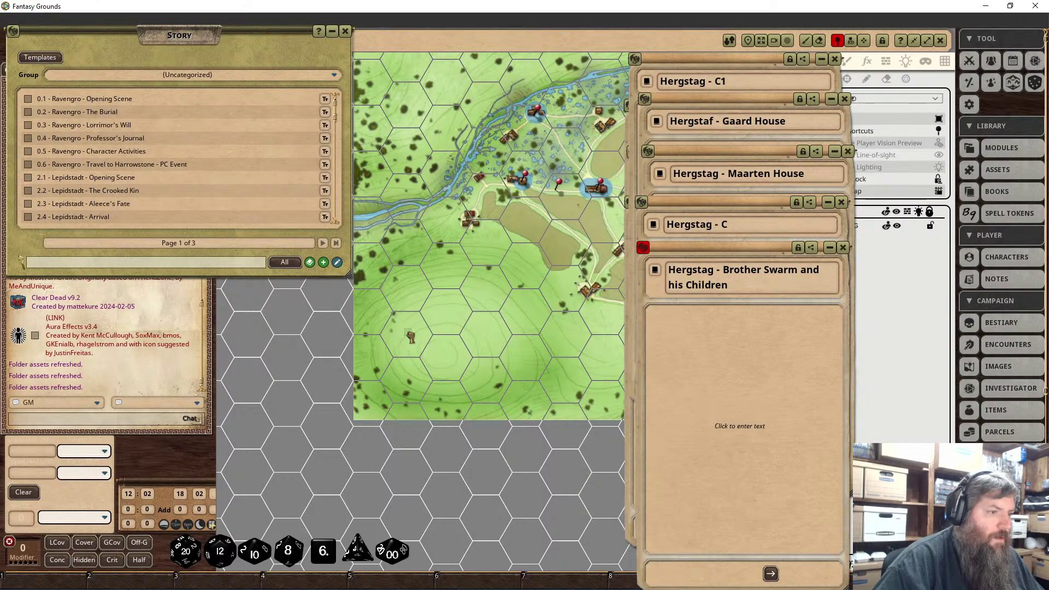
Pin the Brother Swarm story on the southwestern hill and place another story pin just east of the eastern circled building.
left_click_drag(486, 340, 487, 338)
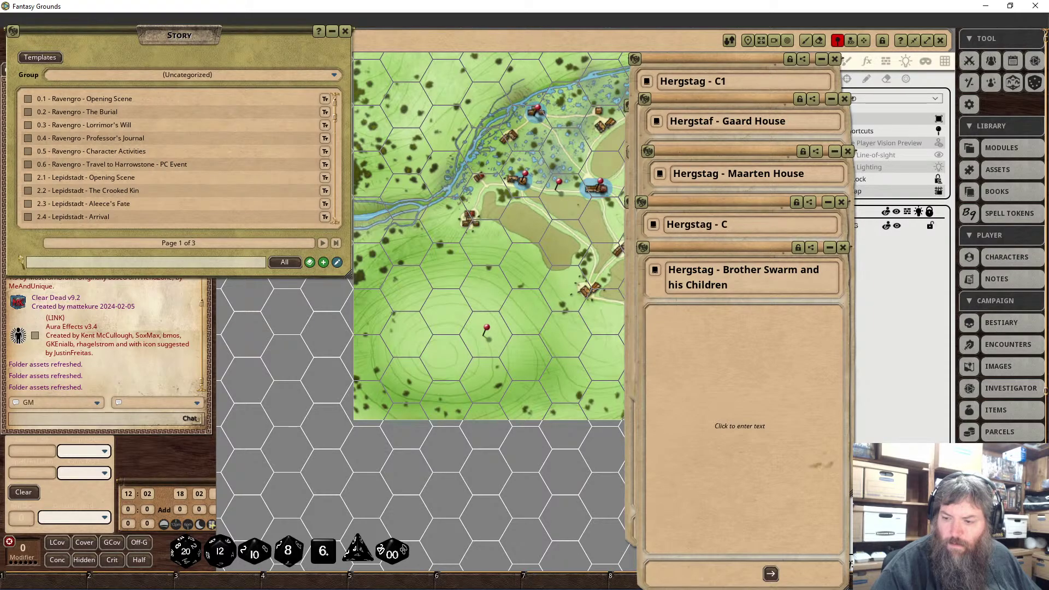
left_click_drag(389, 465, 288, 470)
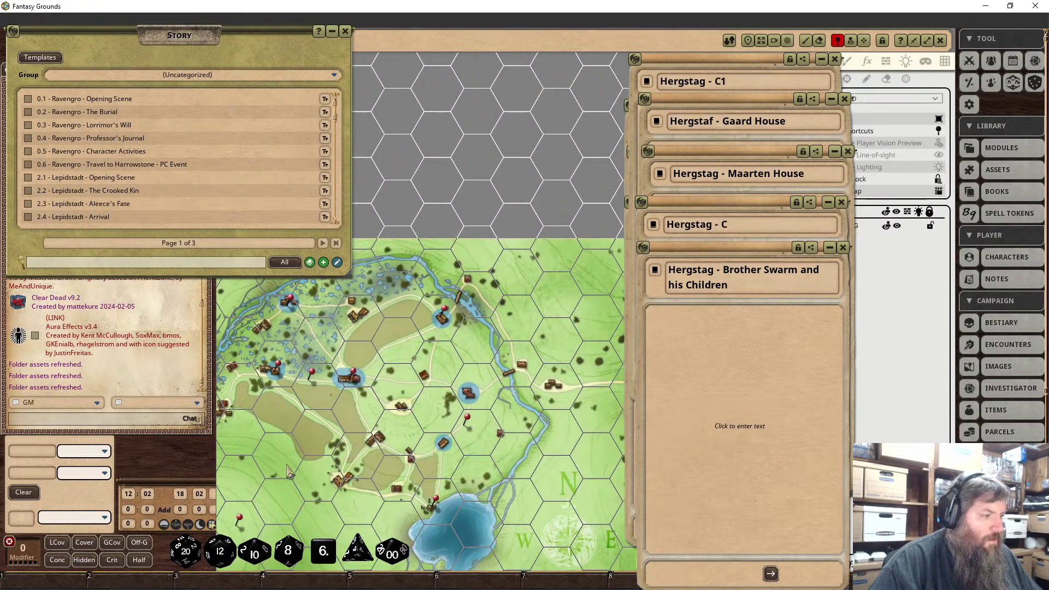
left_click_drag(445, 404, 494, 389)
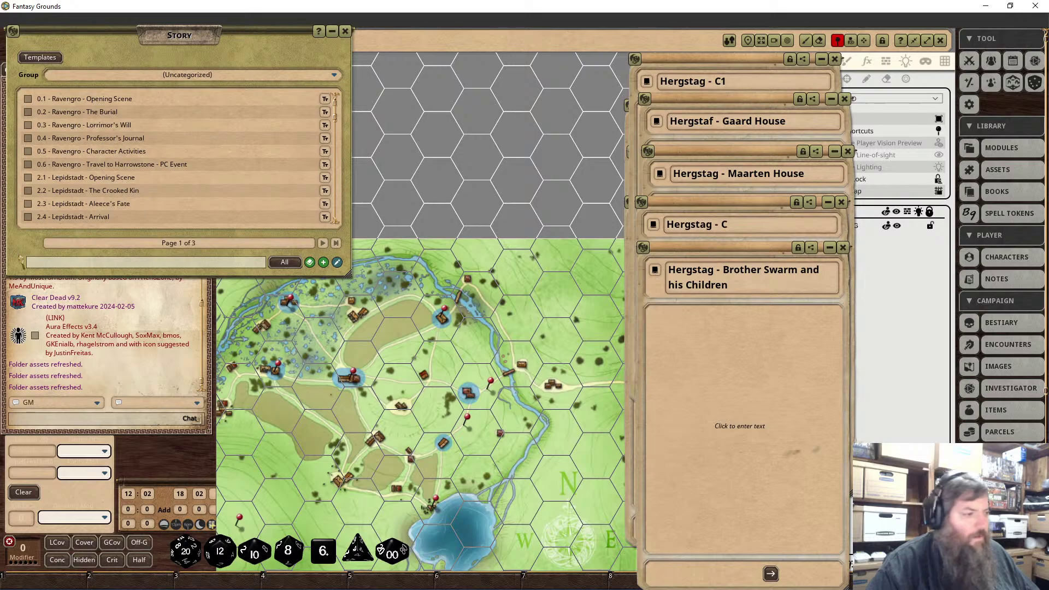
Create a story titled "Hergstag - C5", pin its link on the southwestern hill beside the existing pin, and stack its window with the others.
left_click_drag(295, 454, 481, 407)
scroll(481, 407, "up", 1)
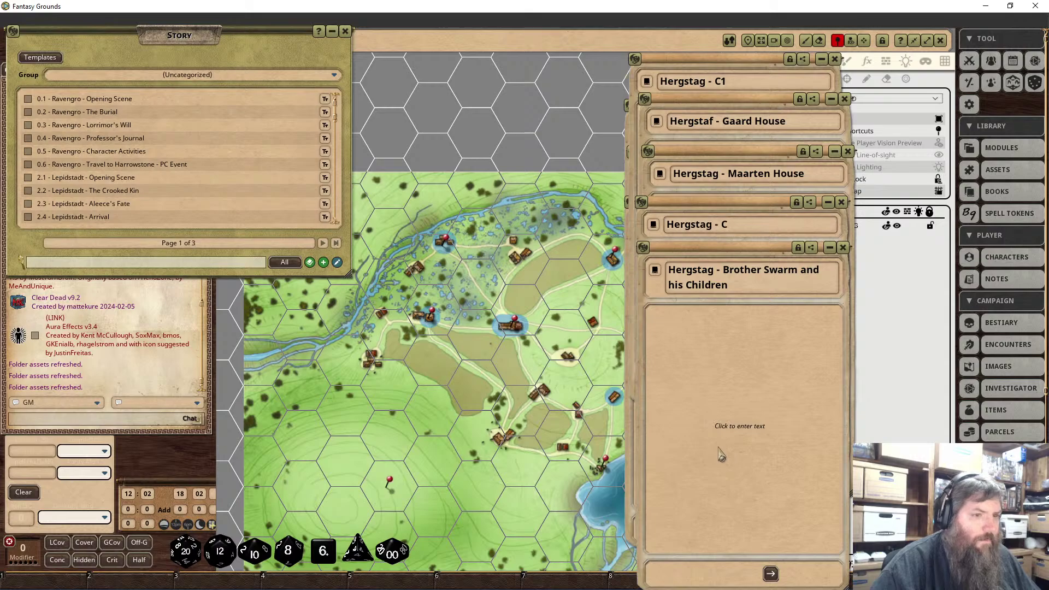
left_click(323, 262)
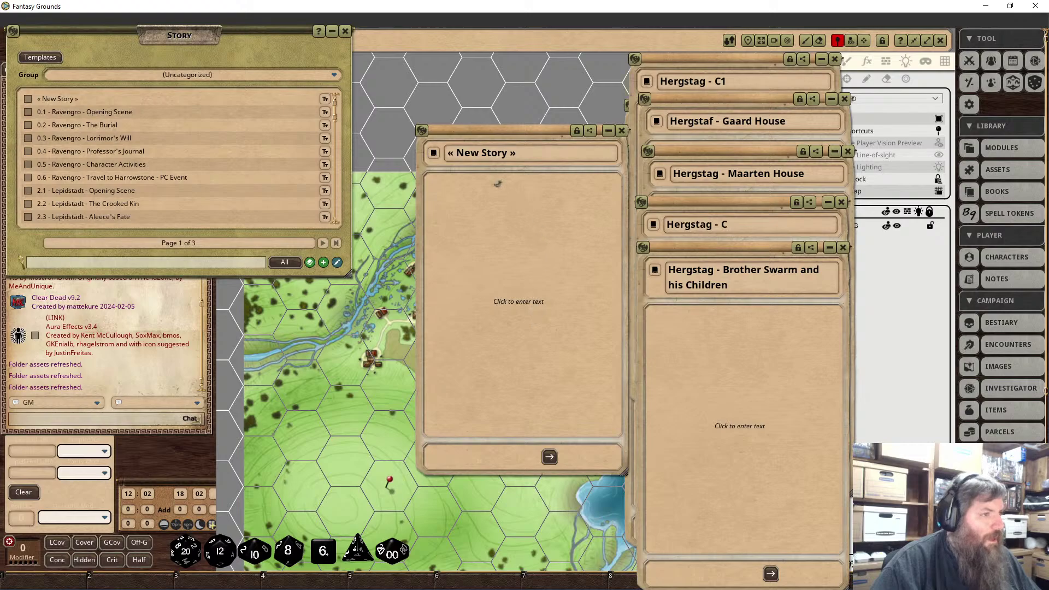
type("Herg")
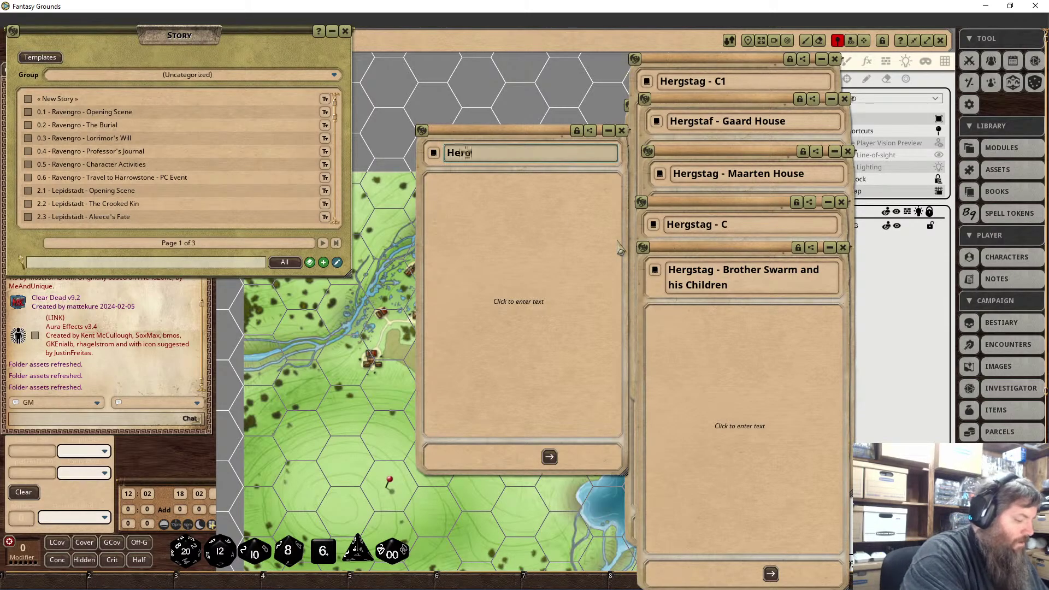
type("stag - C5")
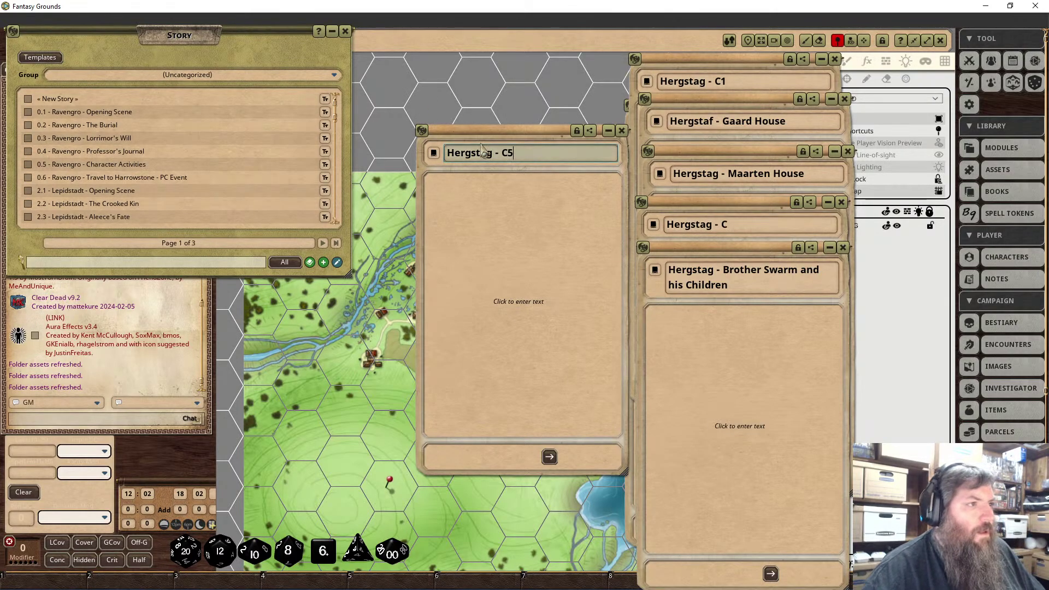
left_click_drag(473, 135, 653, 190)
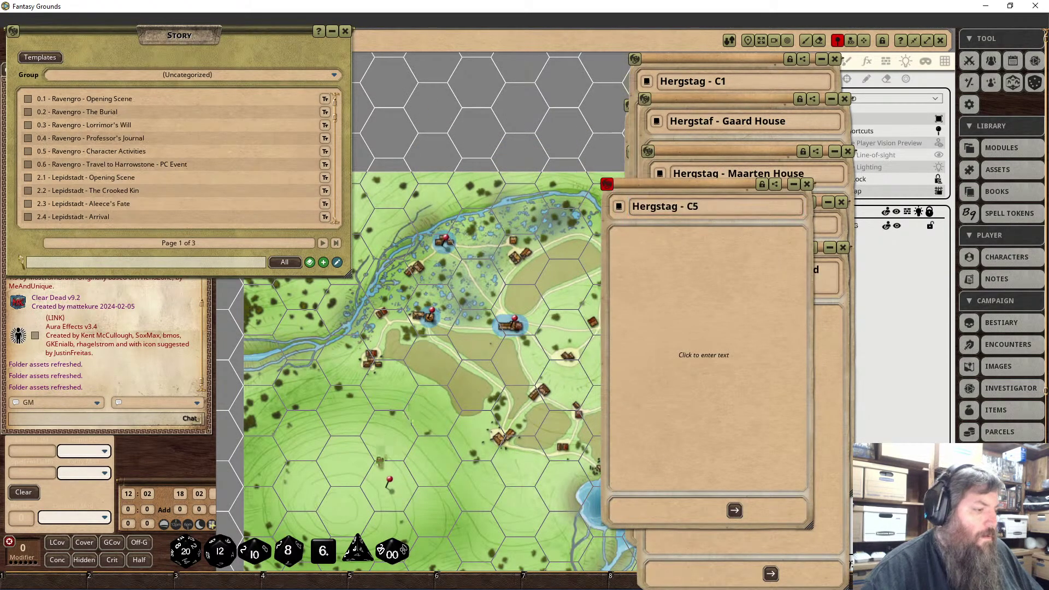
mouse_move(351, 516)
left_mouse_down()
mouse_move(403, 480)
mouse_move(362, 499)
left_mouse_up()
left_click_drag(432, 433, 276, 424)
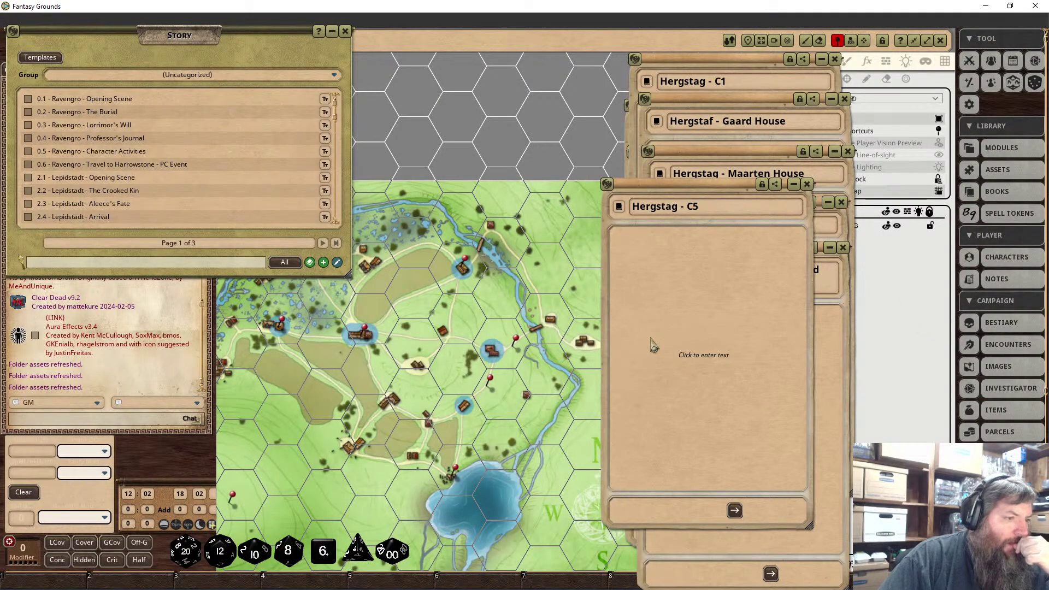
left_click_drag(450, 315, 505, 368)
left_click_drag(666, 182, 696, 259)
left_click_drag(511, 360, 441, 278)
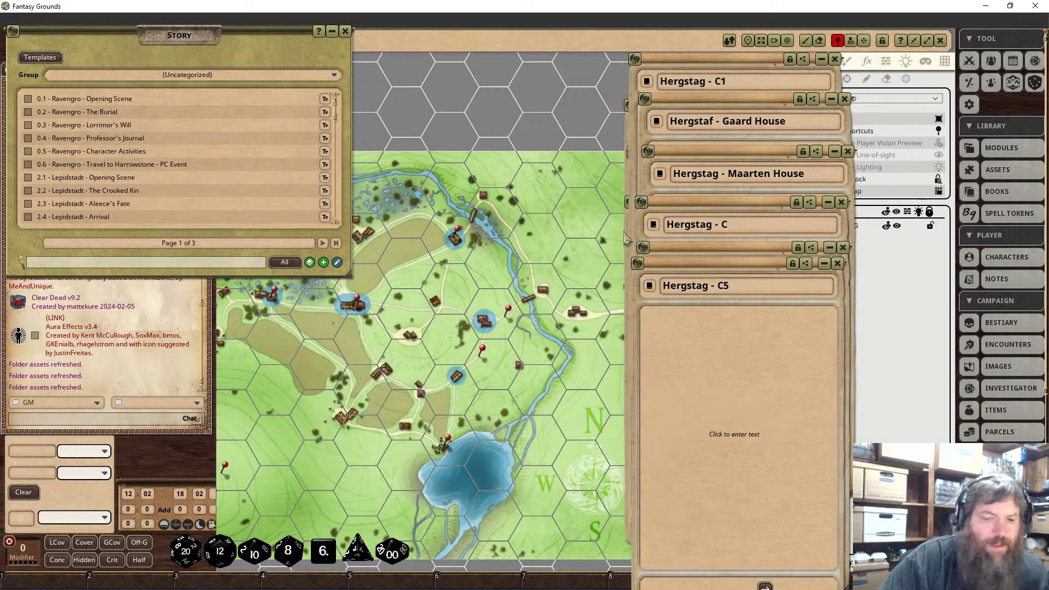
left_click_drag(429, 295, 496, 363)
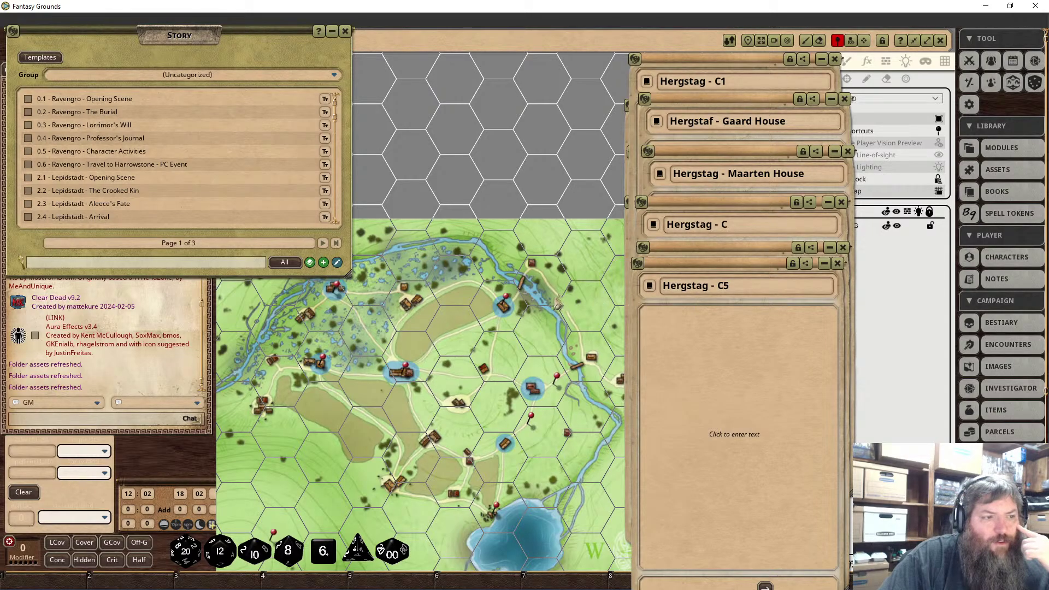
left_click_drag(556, 320, 569, 298)
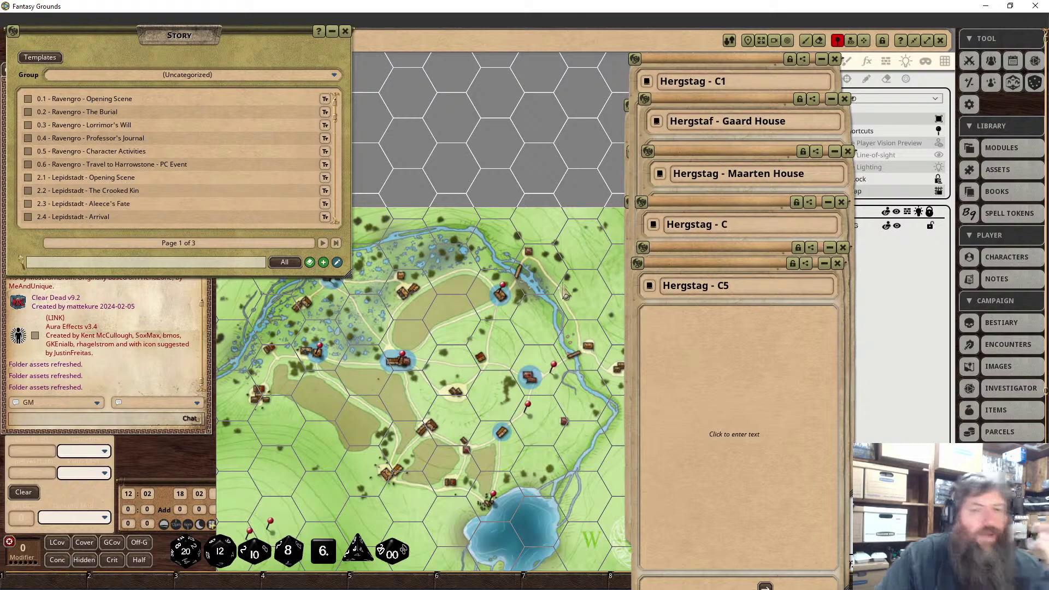